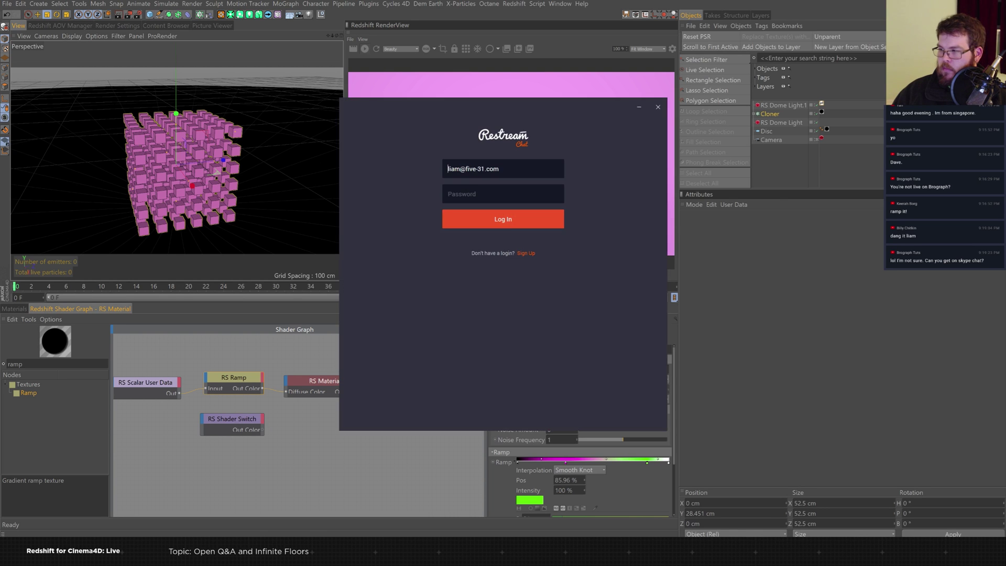
# Move the Restream Chat login window off the workspace so it no longer covers the render view.
pyautogui.moveTo(539, 107); pyautogui.dragTo(1005, 100)
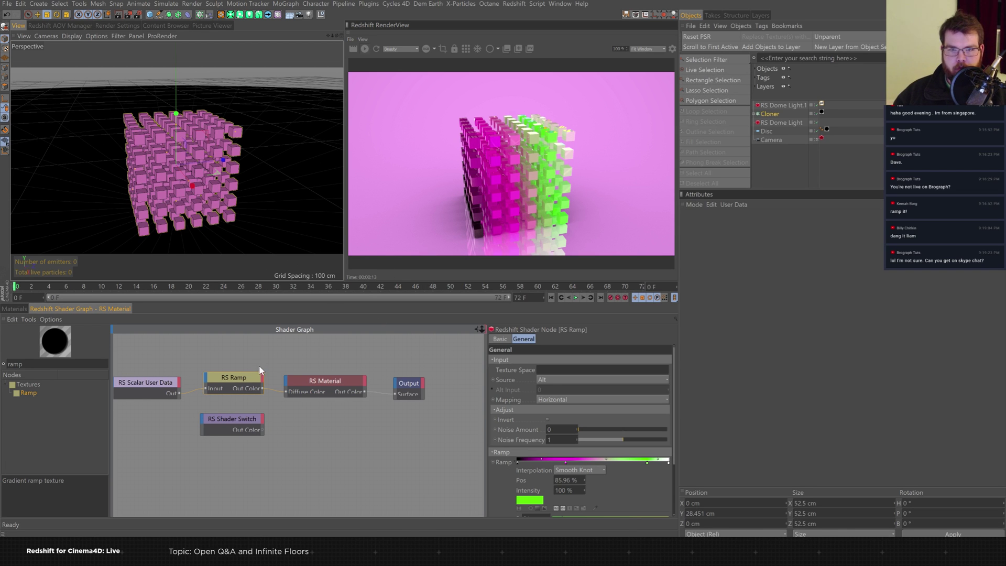
# Inspect the RS Scalar User Data node in the shader graph and return to the scene's material list.
pyautogui.moveTo(247, 380); pyautogui.dragTo(253, 381)
pyautogui.click(165, 381)
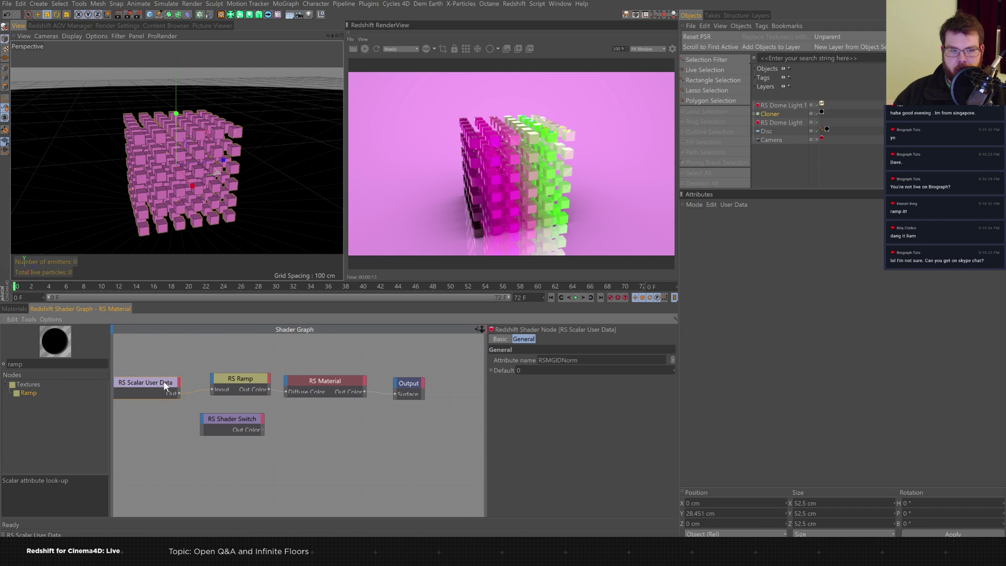
pyautogui.click(10, 310)
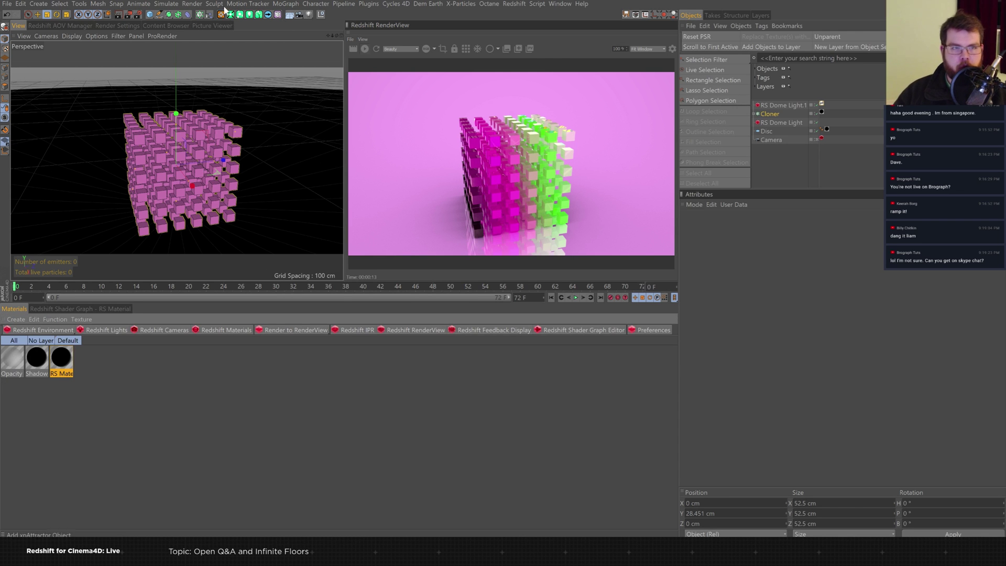
pyautogui.click(250, 4)
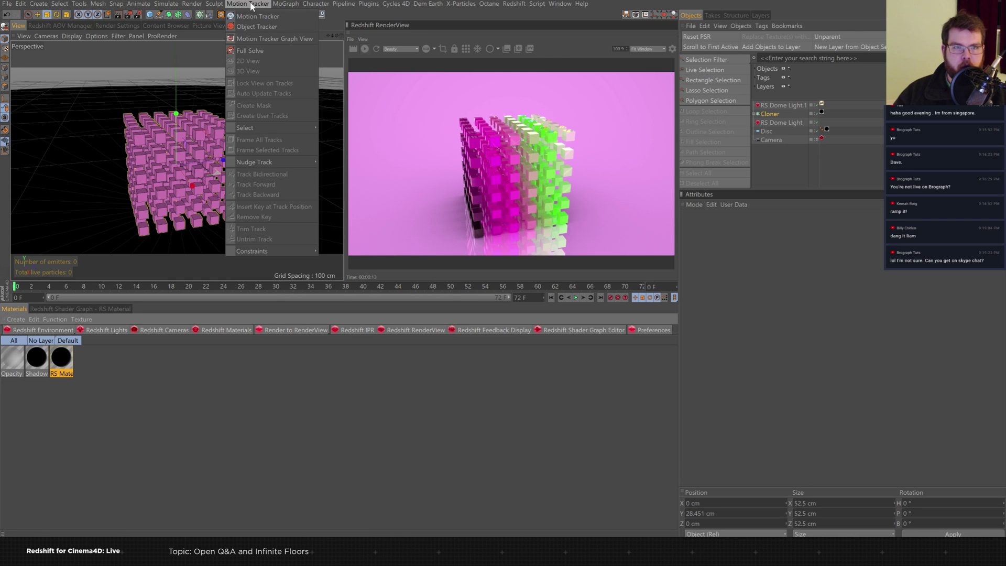
pyautogui.click(299, 6)
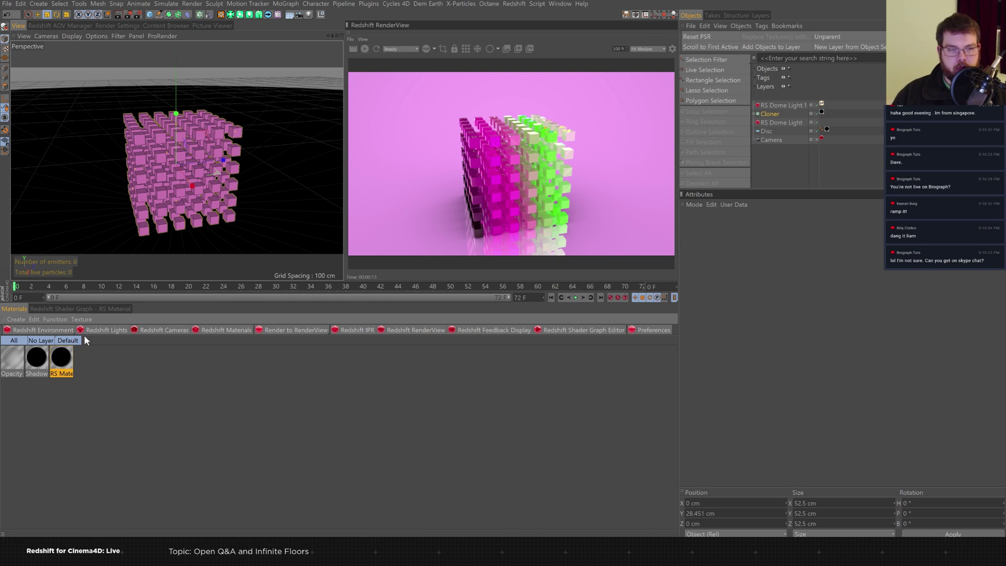
pyautogui.keyDown('alt'); pyautogui.moveTo(292, 176); pyautogui.dragTo(265, 168); pyautogui.keyUp('alt')
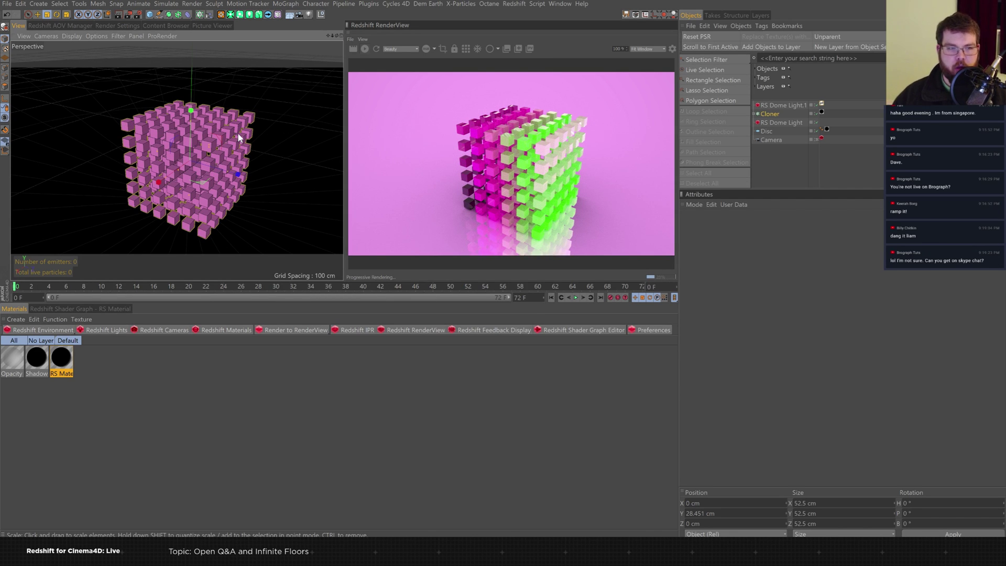
# Delete the Opacity material from the scene's materials.
pyautogui.click(36, 357)
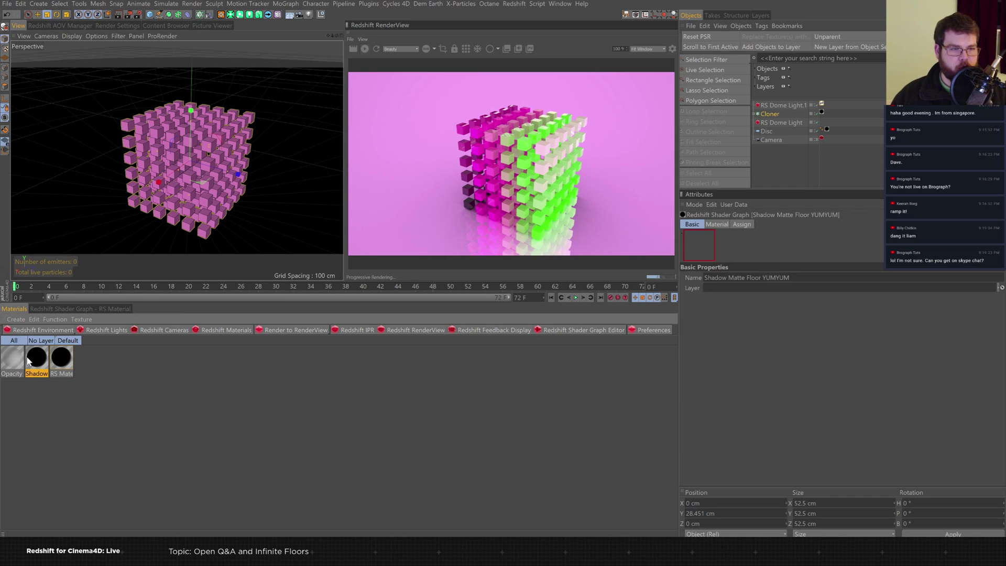
pyautogui.click(19, 359)
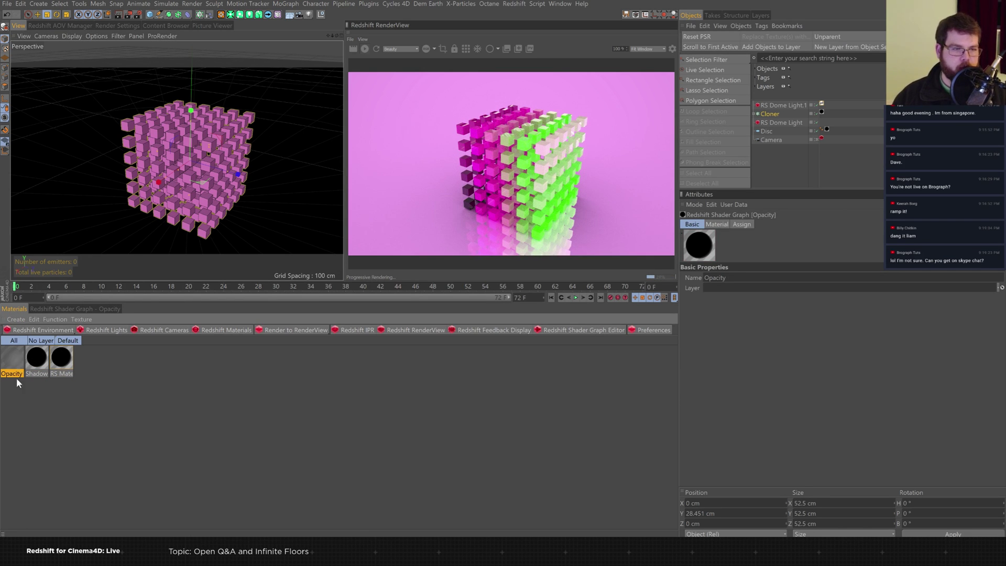
pyautogui.press('Delete')
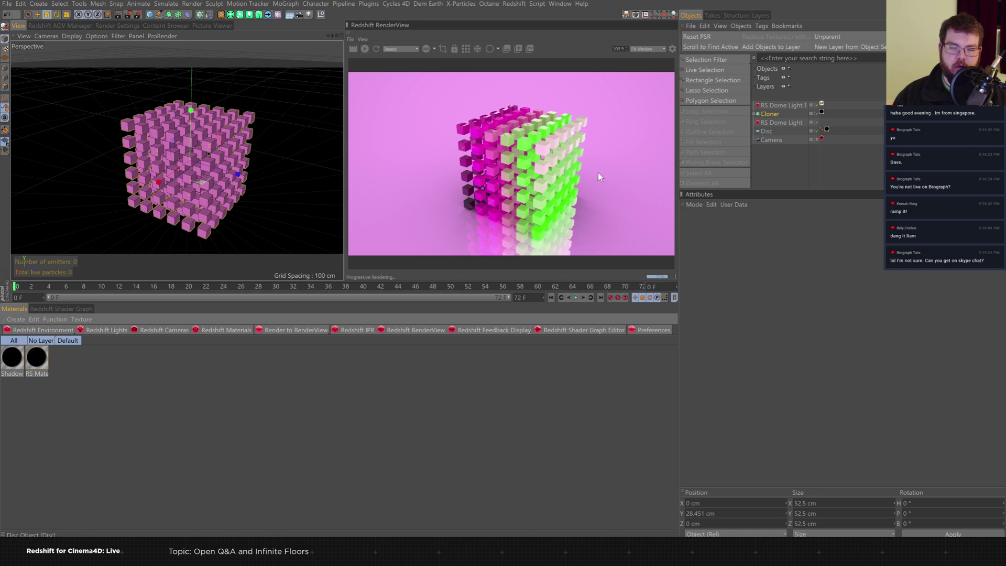
# Remove the Shadow Matte Floor YUMYUM texture tag from the disc and dismiss the error report dialog.
pyautogui.click(827, 129)
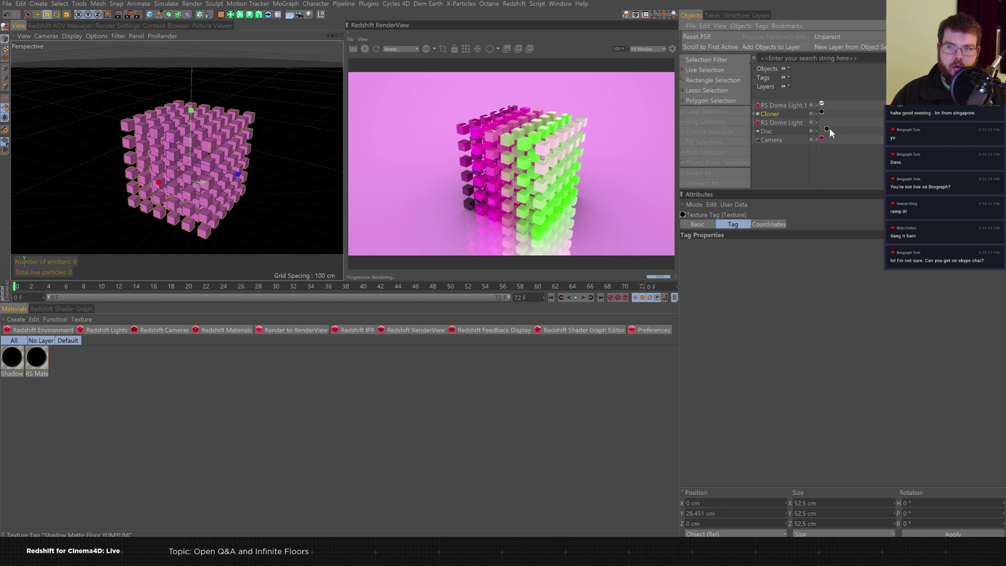
pyautogui.click(874, 82)
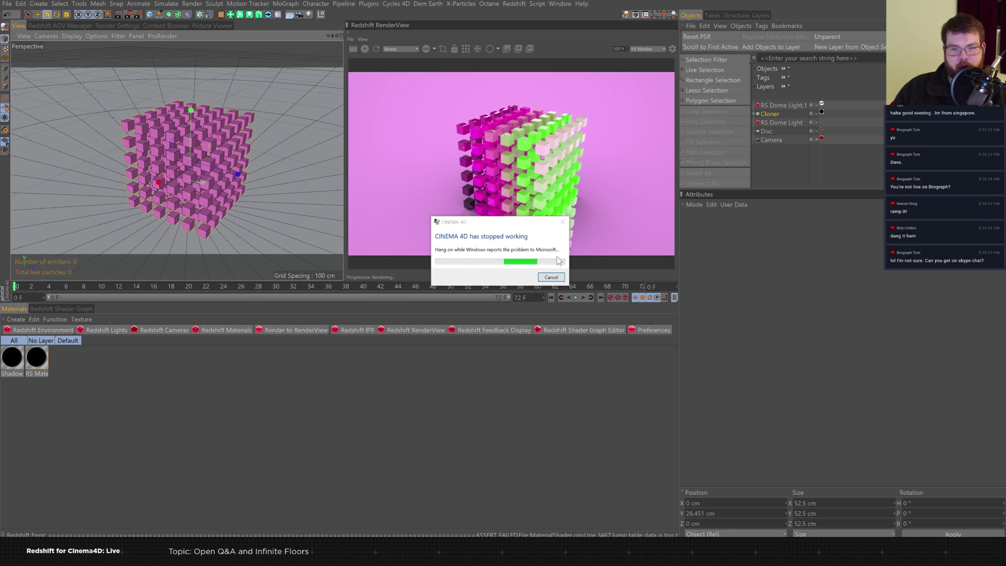
pyautogui.click(550, 277)
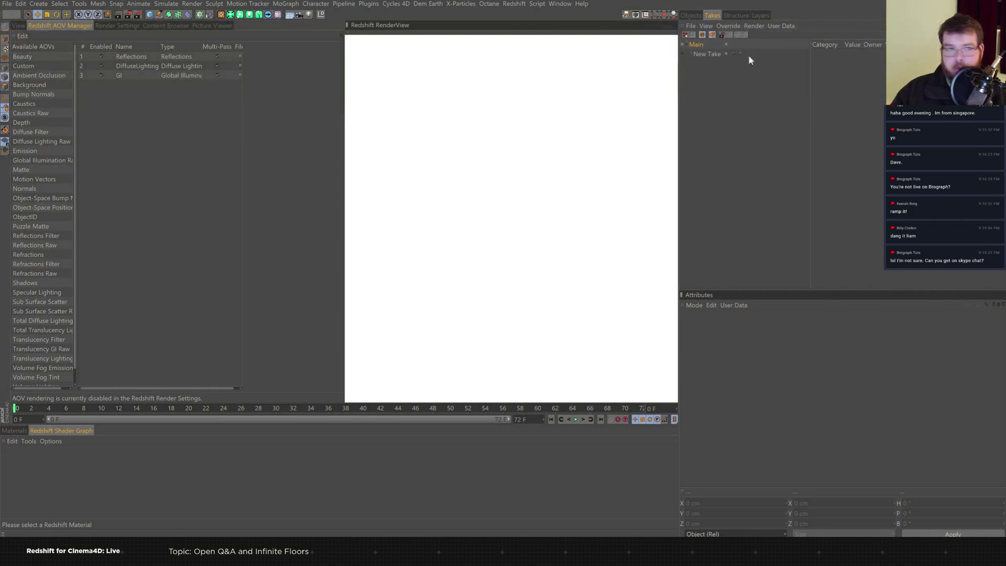
# Show the perspective view and add a Disc primitive at the origin as the floor.
pyautogui.click(19, 25)
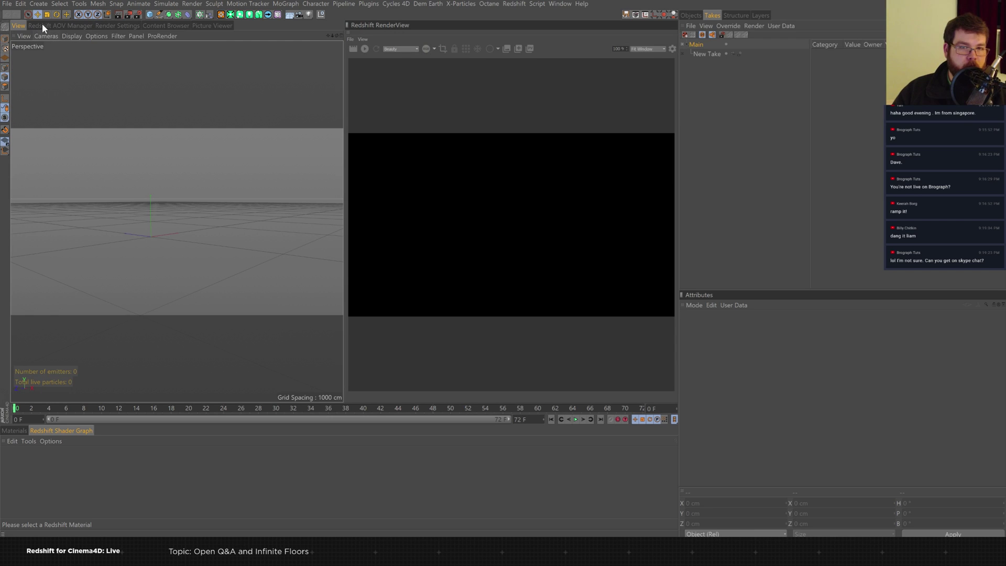
pyautogui.click(151, 15)
pyautogui.click(173, 33)
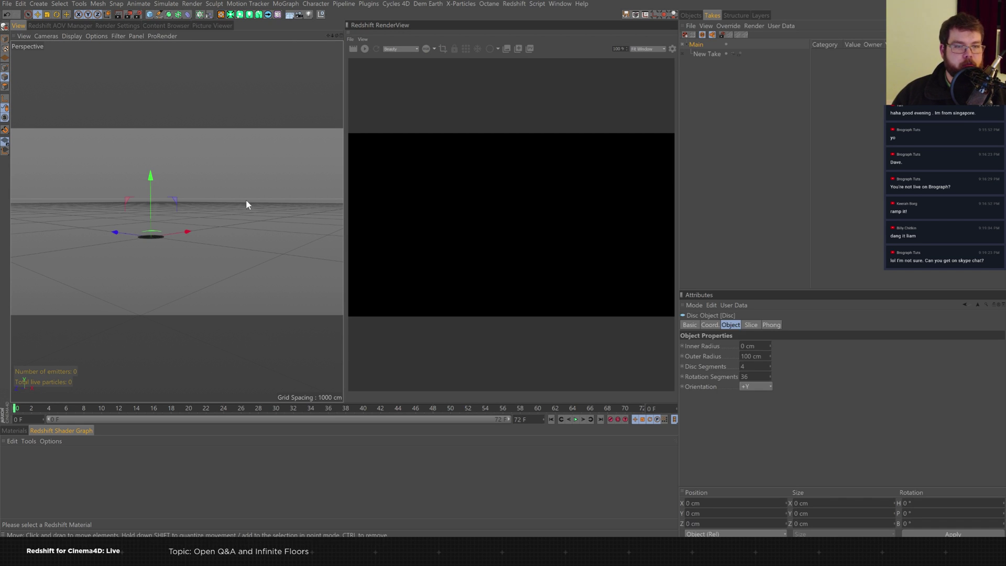
pyautogui.scroll(5, 178, 225)
pyautogui.keyDown('alt'); pyautogui.moveTo(178, 225); pyautogui.dragTo(43, 108); pyautogui.keyUp('alt')
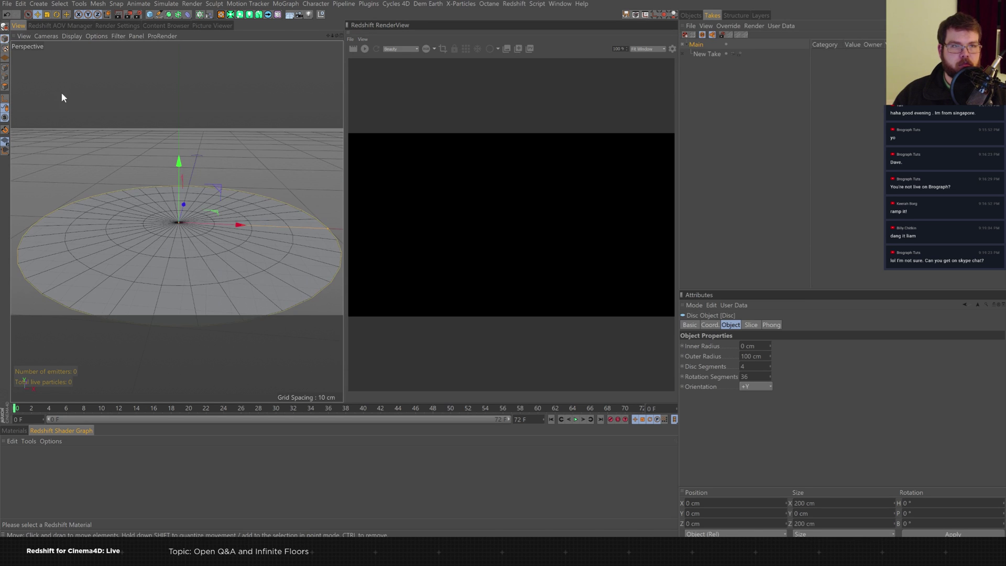
pyautogui.scroll(-5, 162, 200)
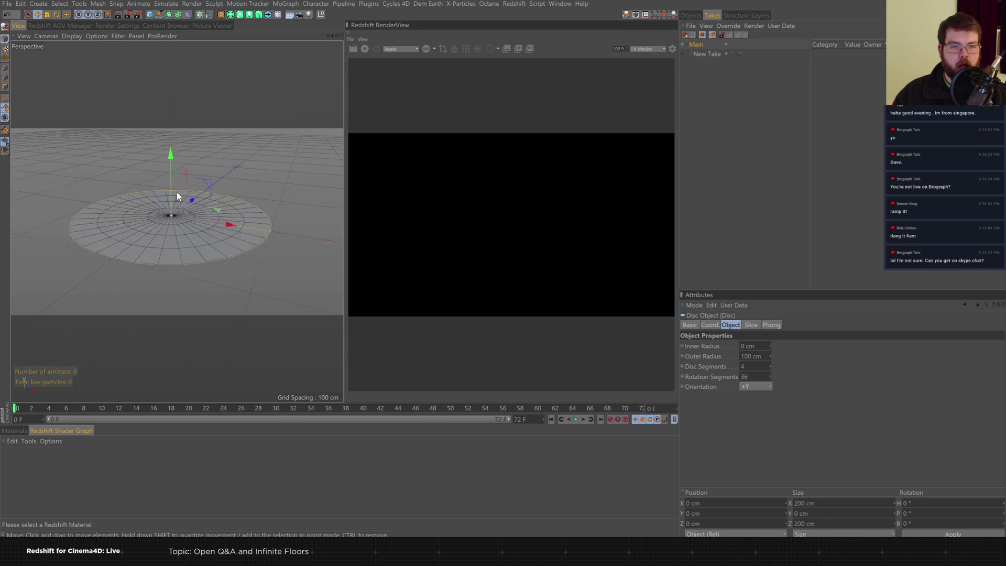
# Add a Redshift Dome Light to the scene and show the object list.
pyautogui.click(6, 430)
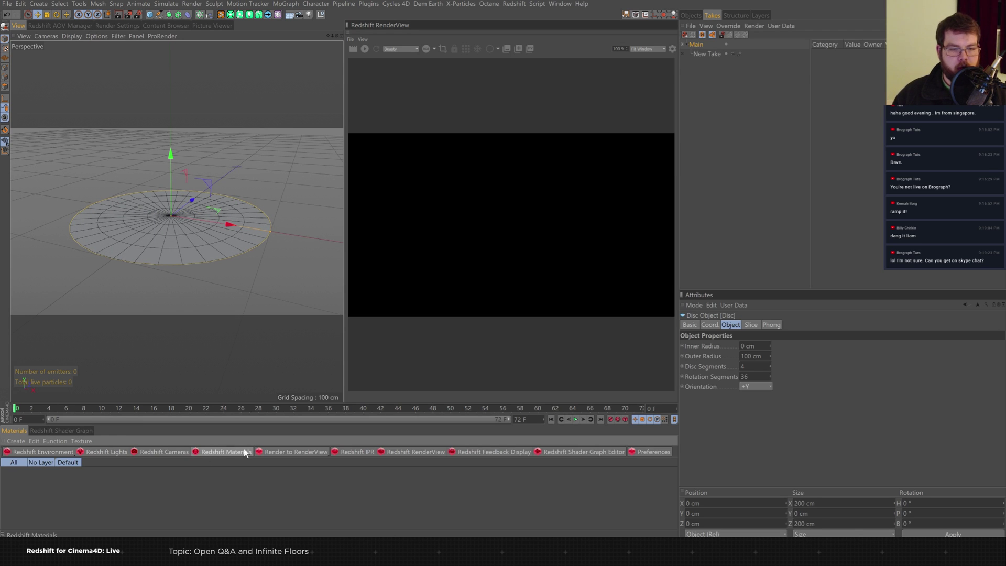
pyautogui.click(117, 454)
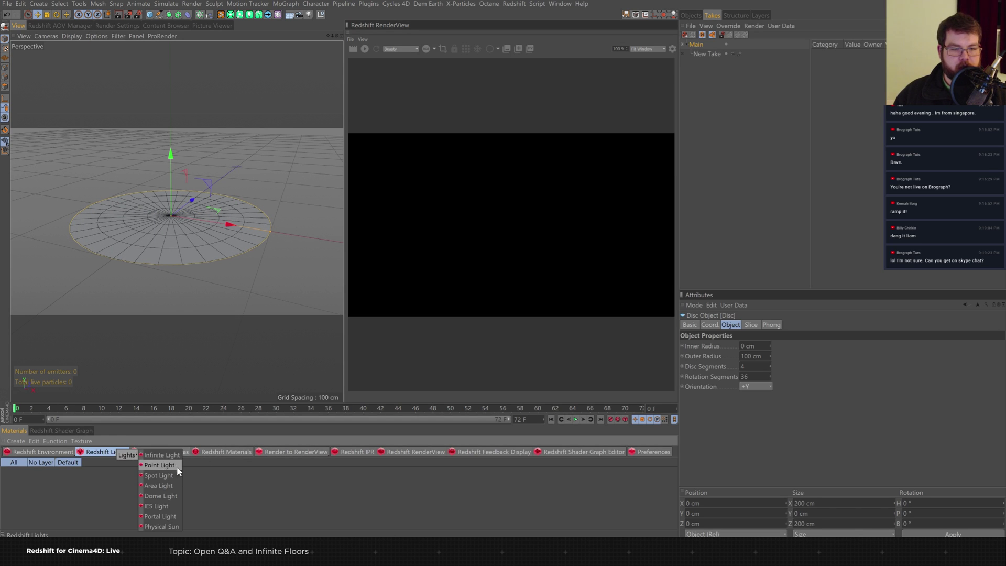
pyautogui.click(167, 496)
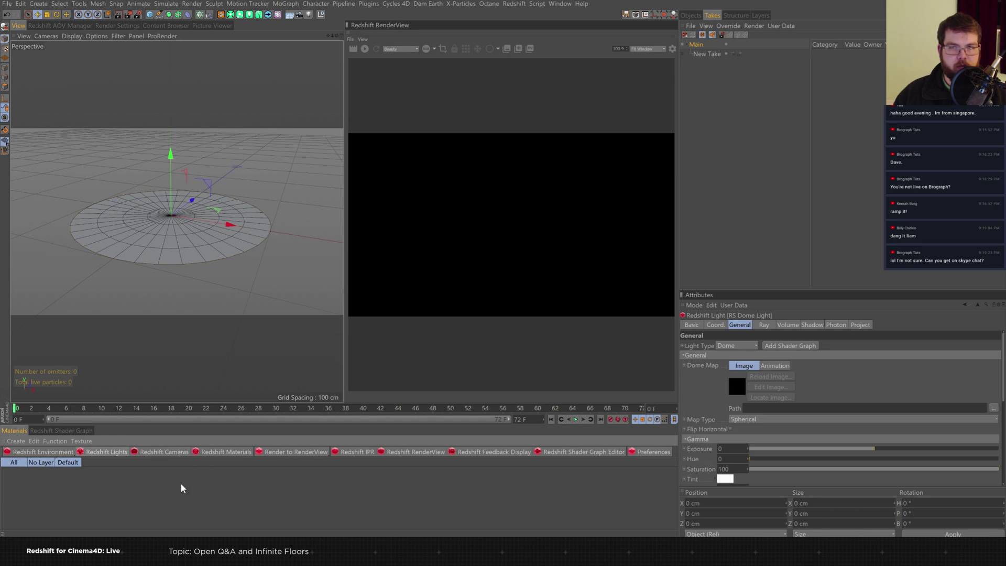
pyautogui.click(691, 15)
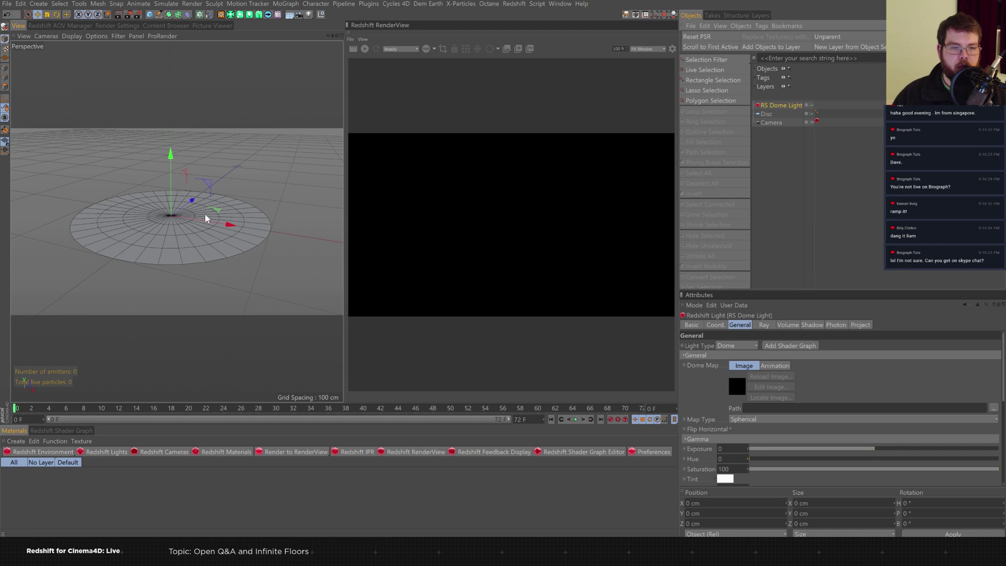
# Add a Platonic primitive with a 25 cm radius and raise it about 34 cm above the disc.
pyautogui.click(150, 15)
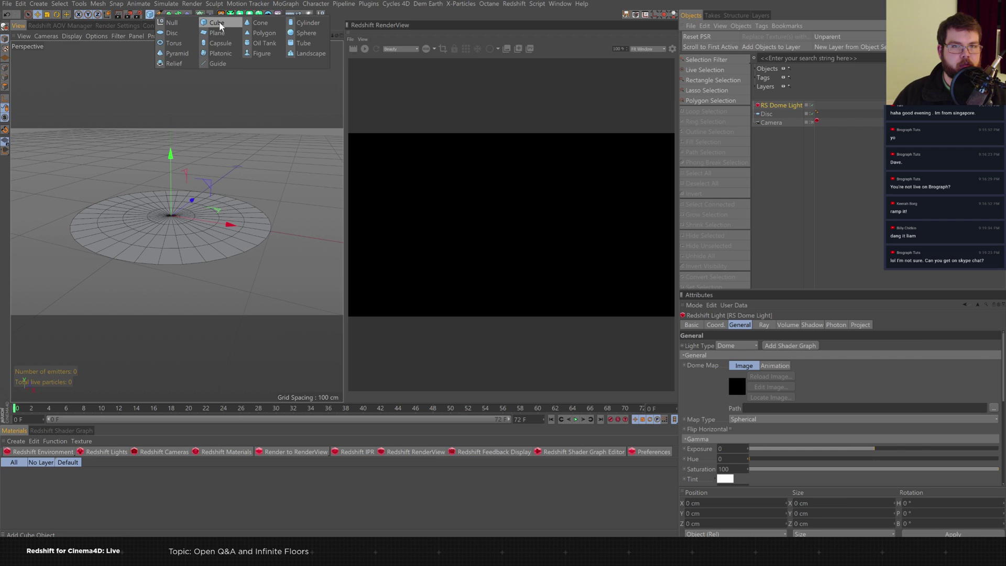
pyautogui.click(218, 53)
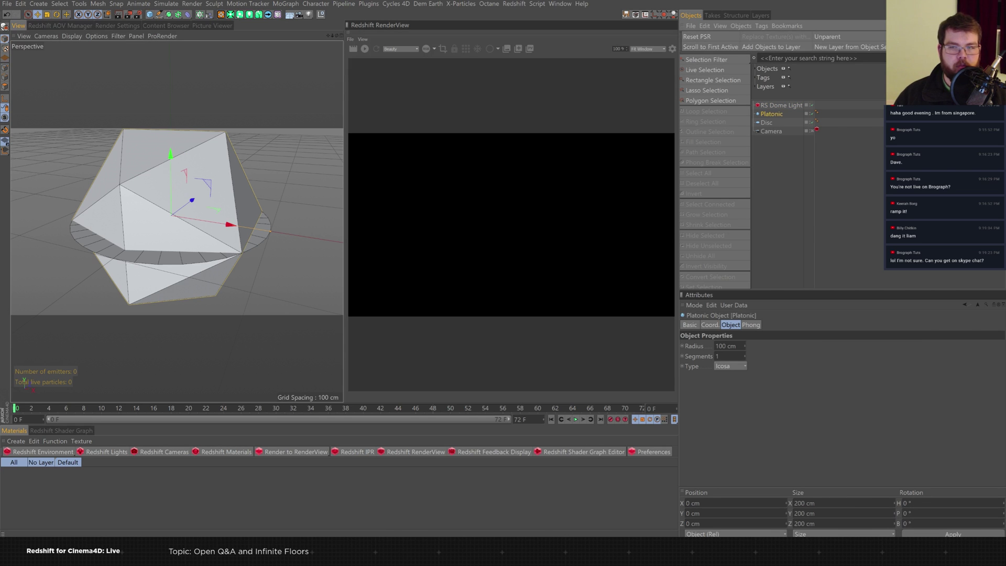
pyautogui.doubleClick(727, 346)
pyautogui.write('25')
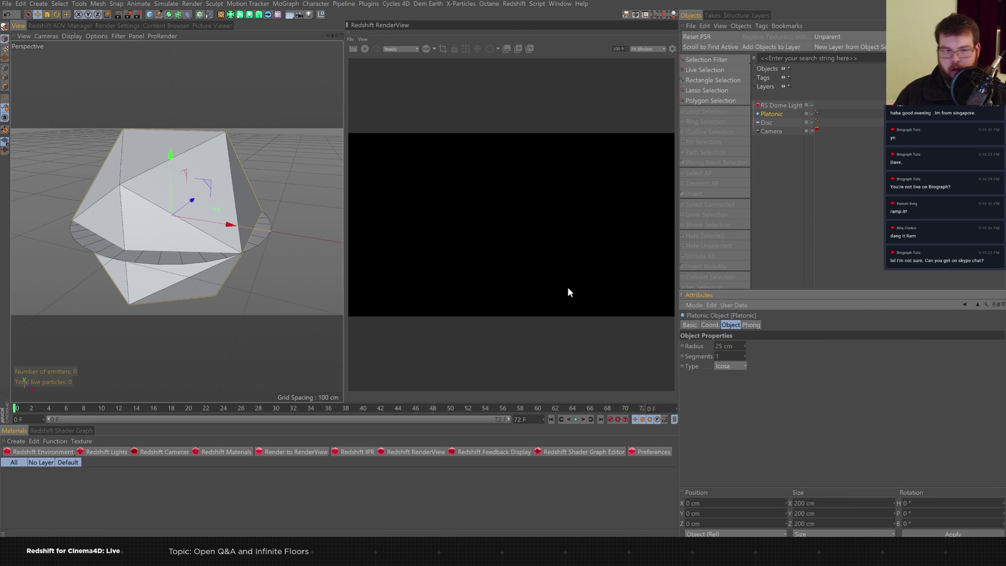
pyautogui.press('Return')
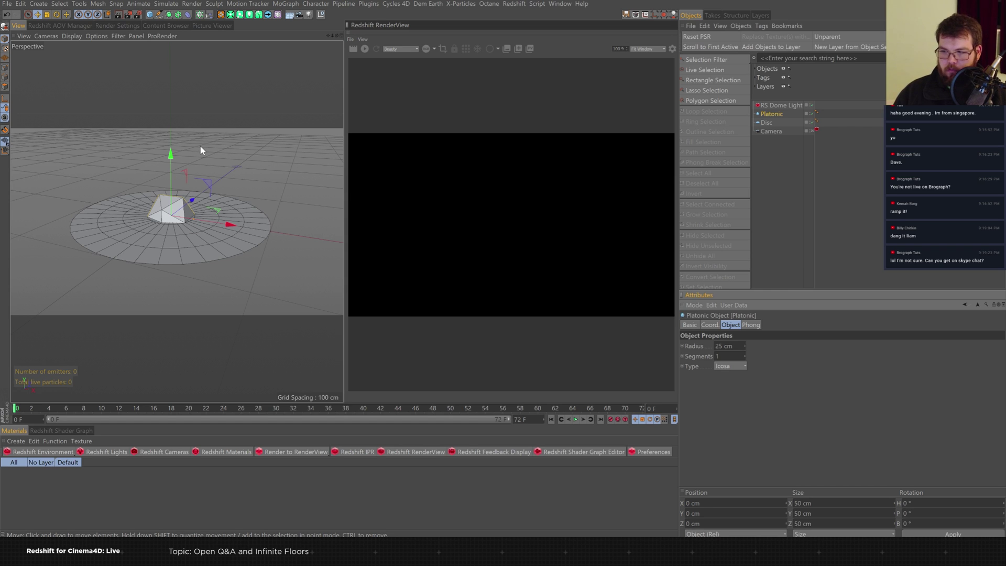
pyautogui.moveTo(171, 153); pyautogui.dragTo(178, 121)
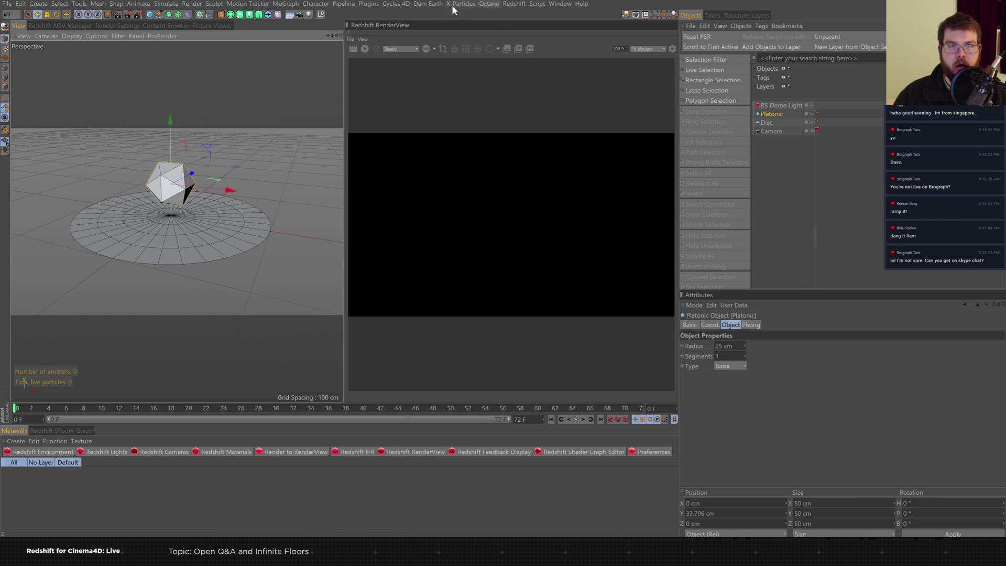
pyautogui.click(486, 5)
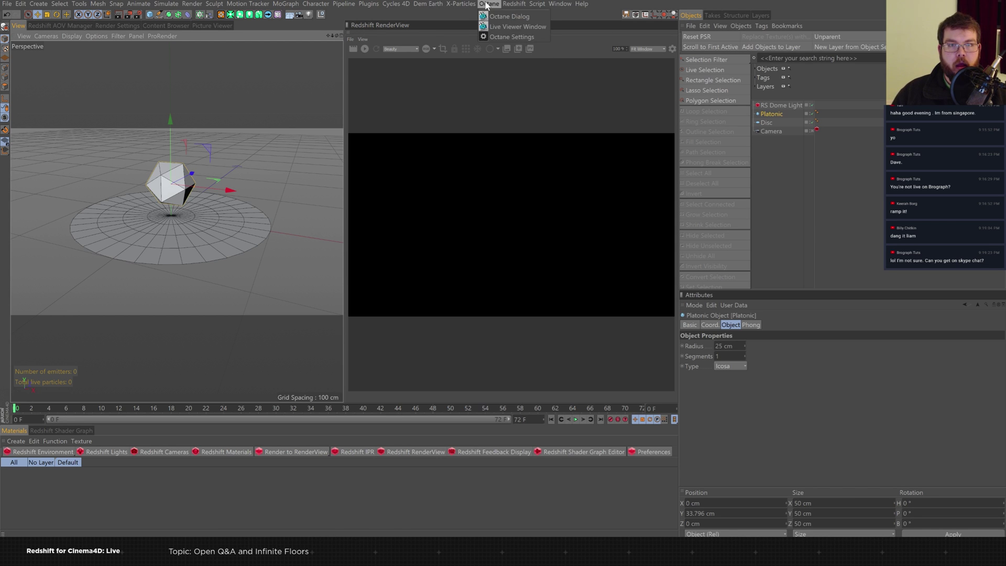
pyautogui.click(485, 4)
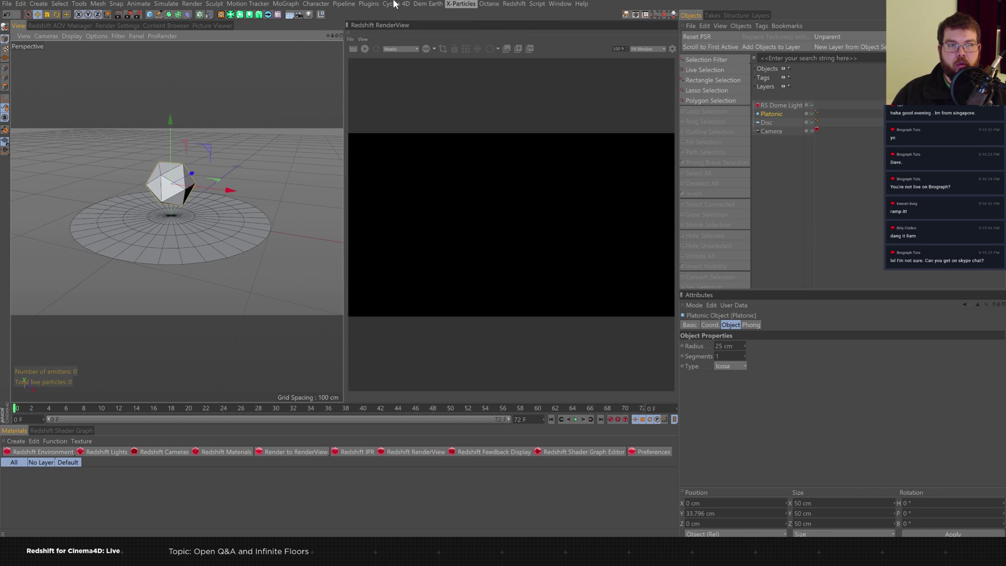
# Place the Platonic inside a new Cloner and set the Cloner's mode to Grid Array.
pyautogui.keyDown('alt'); pyautogui.click(198, 15); pyautogui.keyUp('alt')
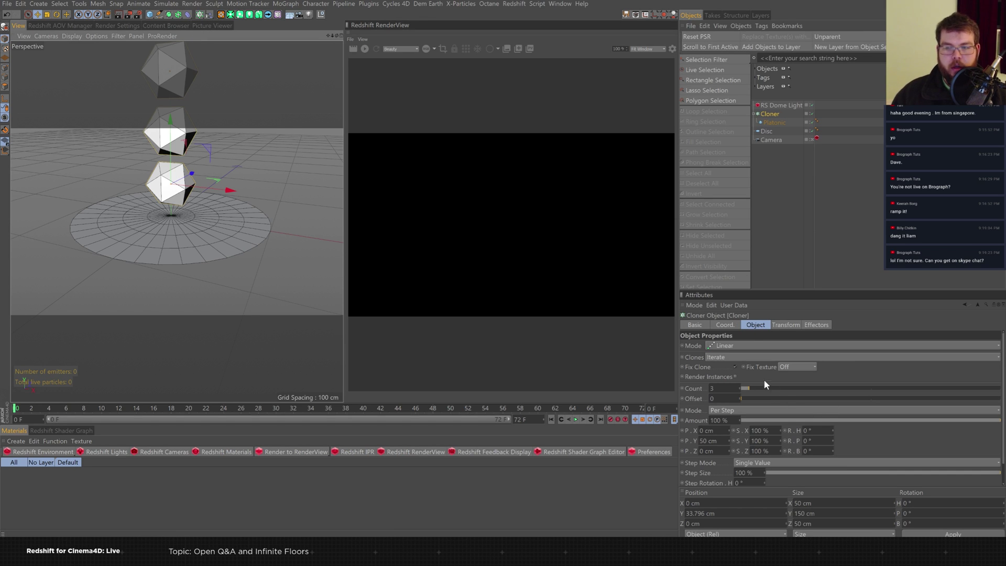
pyautogui.click(751, 345)
pyautogui.click(745, 387)
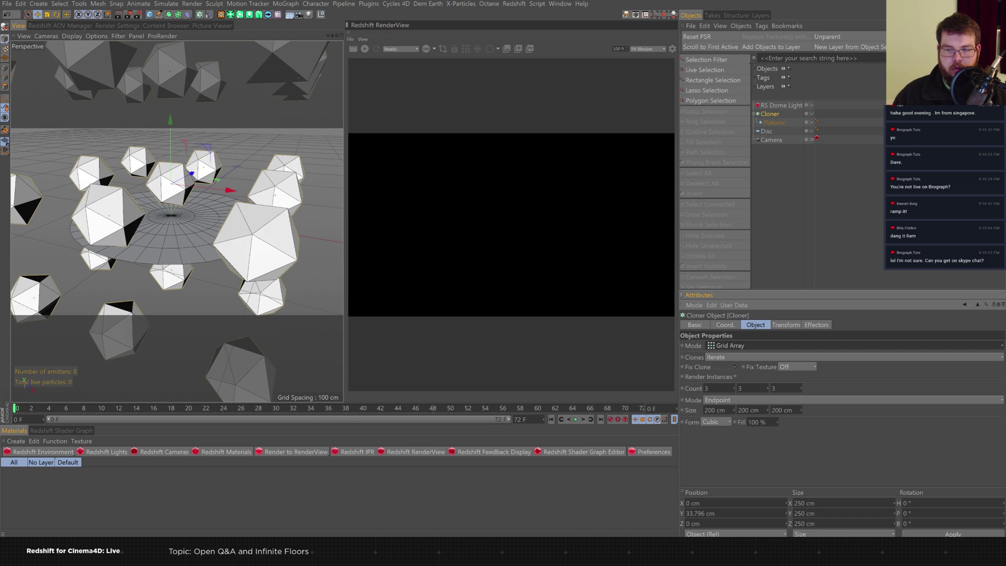
# Set the Cloner's grid size to 50 cm in all three directions.
pyautogui.doubleClick(714, 409)
pyautogui.write('50')
pyautogui.press('Tab')
pyautogui.write('50')
pyautogui.press('Tab')
pyautogui.write('50')
pyautogui.press('Return')
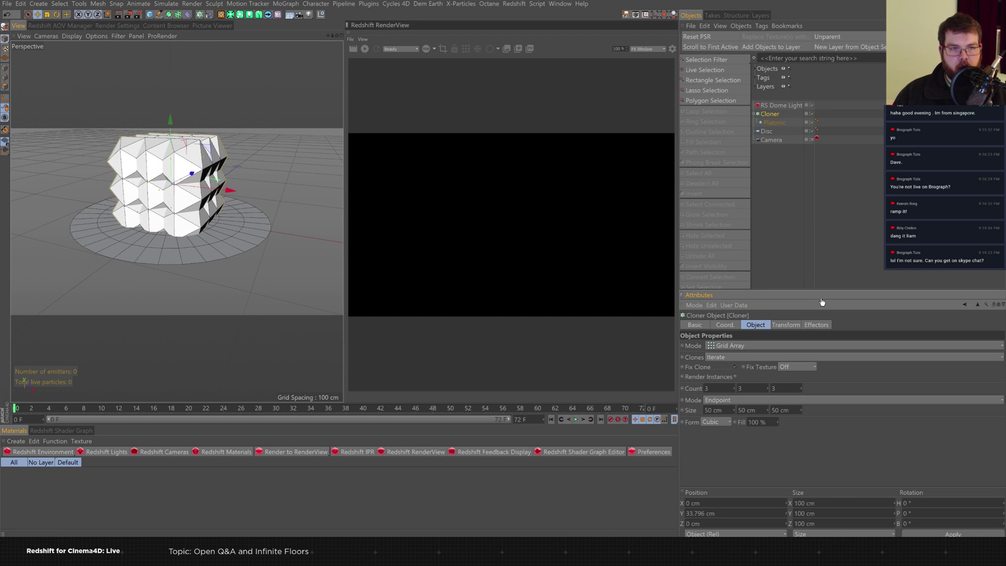
# Set the radius of the Platonic inside the Cloner to 10 cm.
pyautogui.click(789, 124)
pyautogui.doubleClick(723, 346)
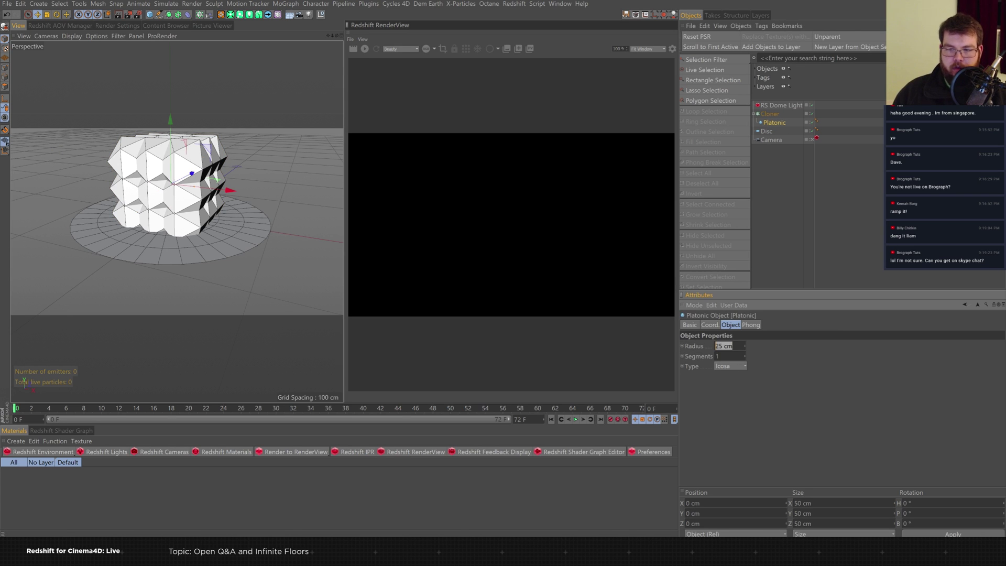
pyautogui.write('10')
pyautogui.press('Return')
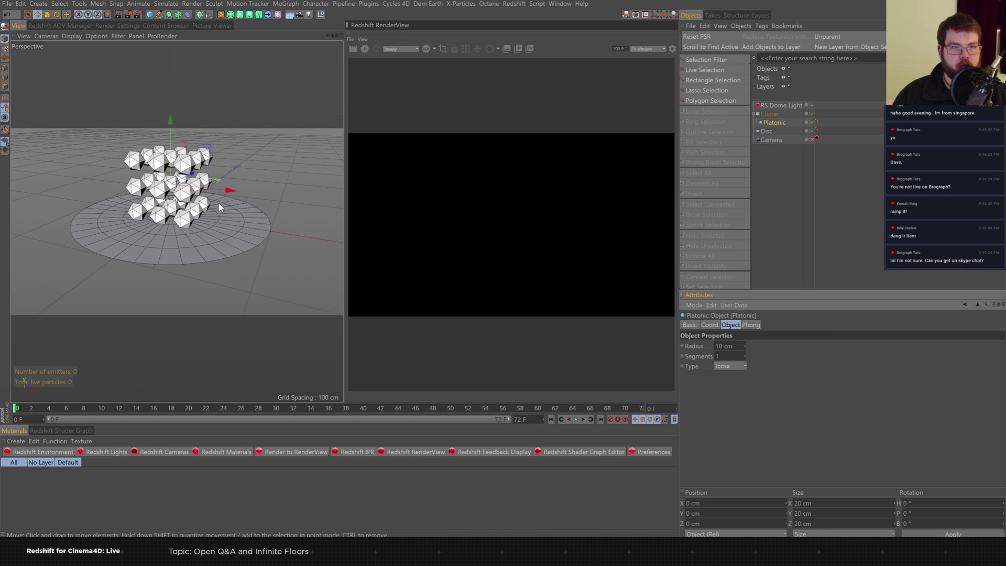
# Start the live Redshift render and toggle the dome light's Enable Background option off and back on.
pyautogui.click(365, 48)
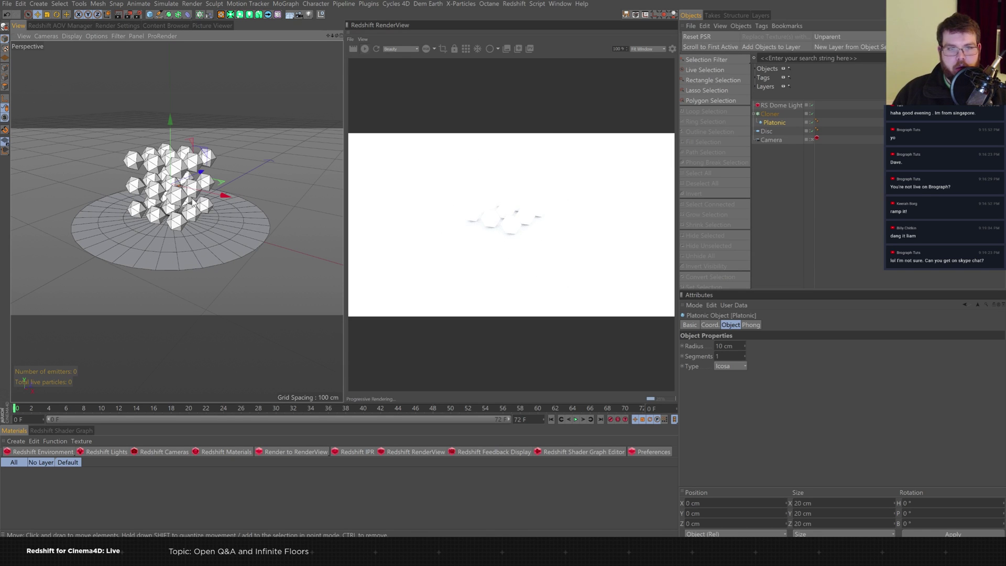
pyautogui.click(781, 105)
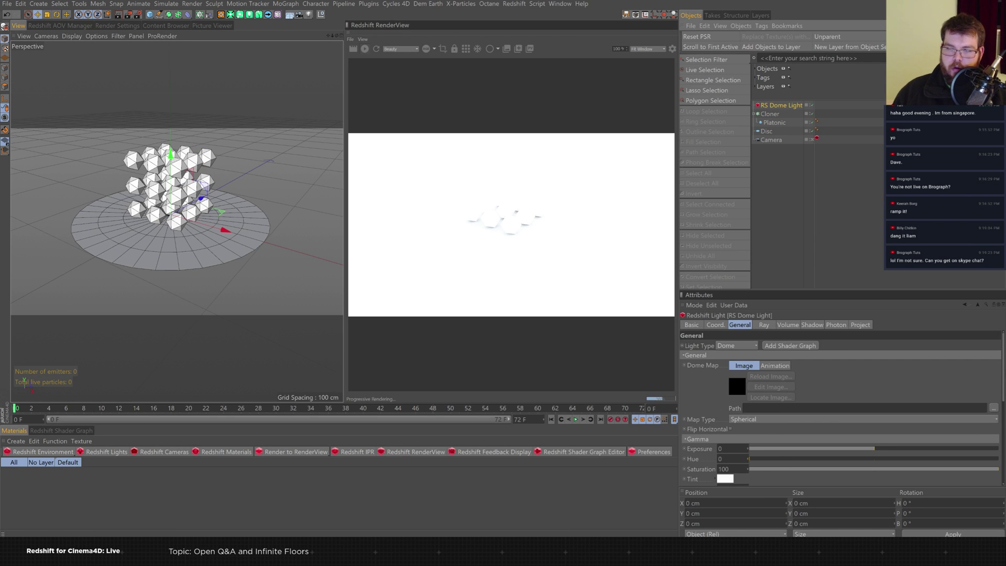
pyautogui.scroll(-3, 1003, 373)
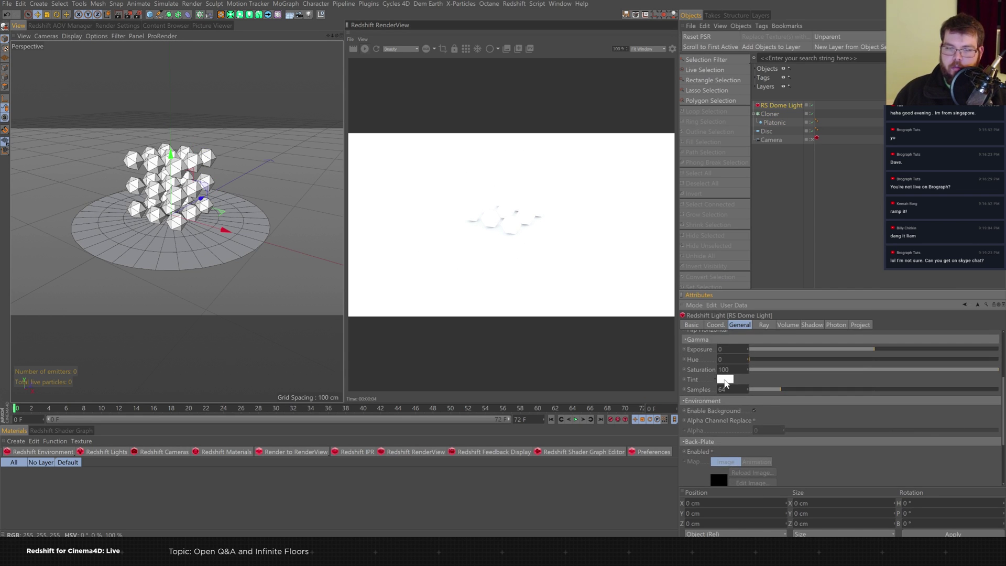
pyautogui.click(753, 412)
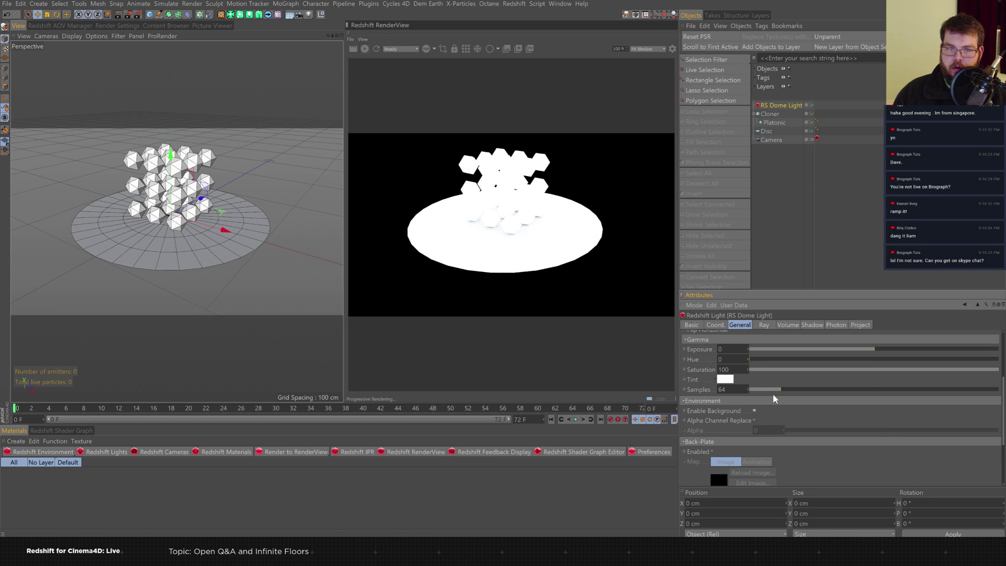
pyautogui.click(754, 410)
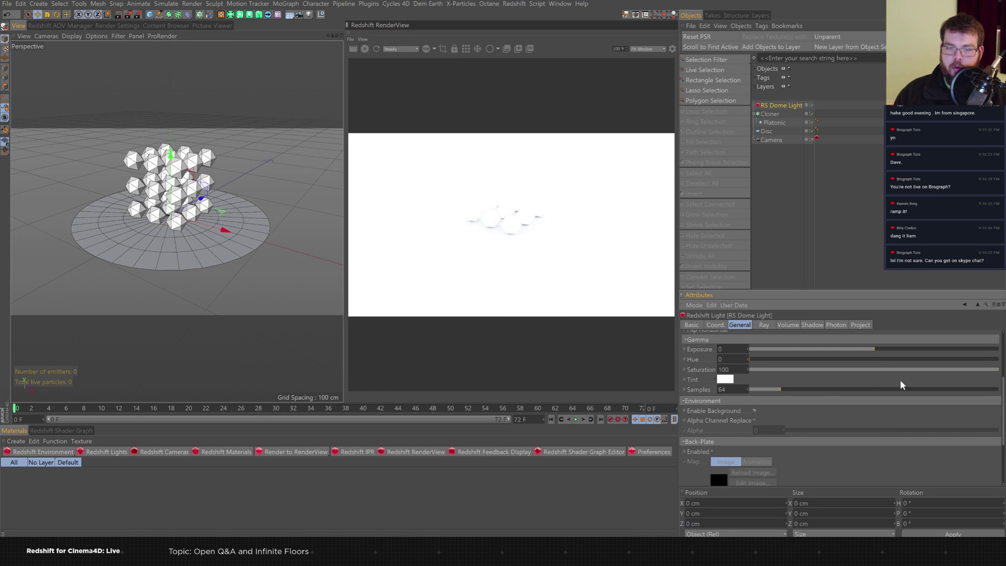
# Set the dome light's tint colour to a bright magenta.
pyautogui.scroll(2, 704, 427)
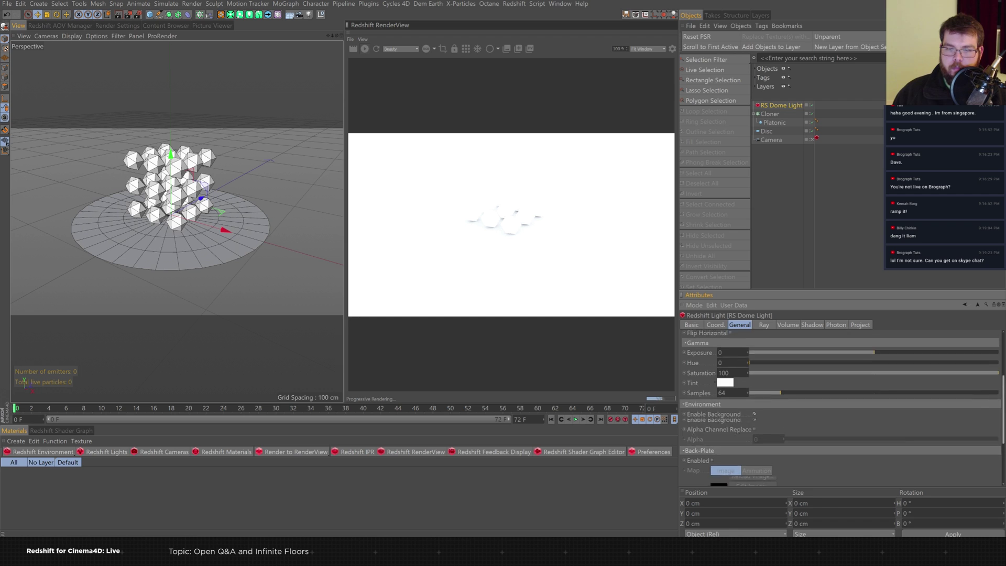
pyautogui.click(725, 421)
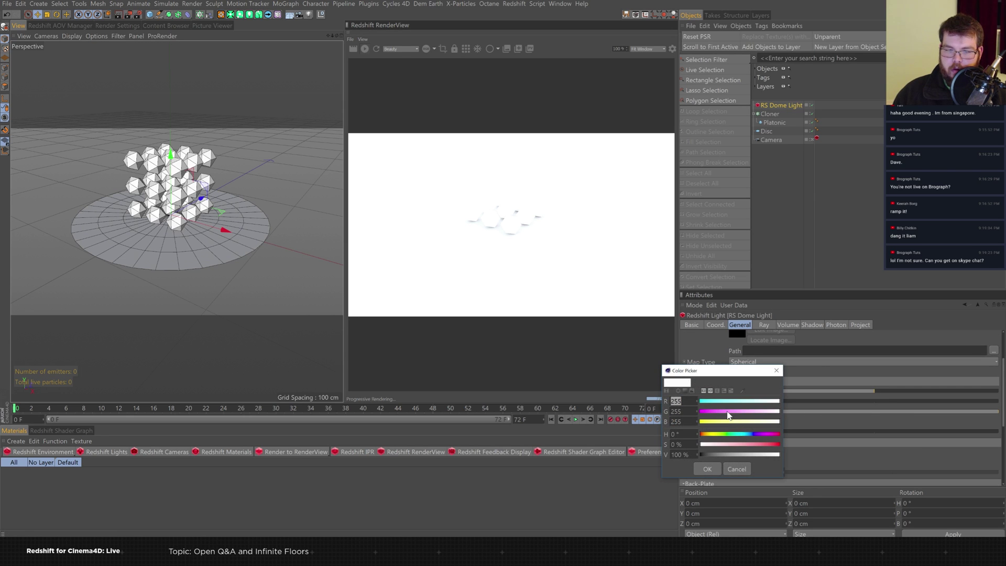
pyautogui.moveTo(726, 411); pyautogui.dragTo(713, 430)
pyautogui.click(706, 469)
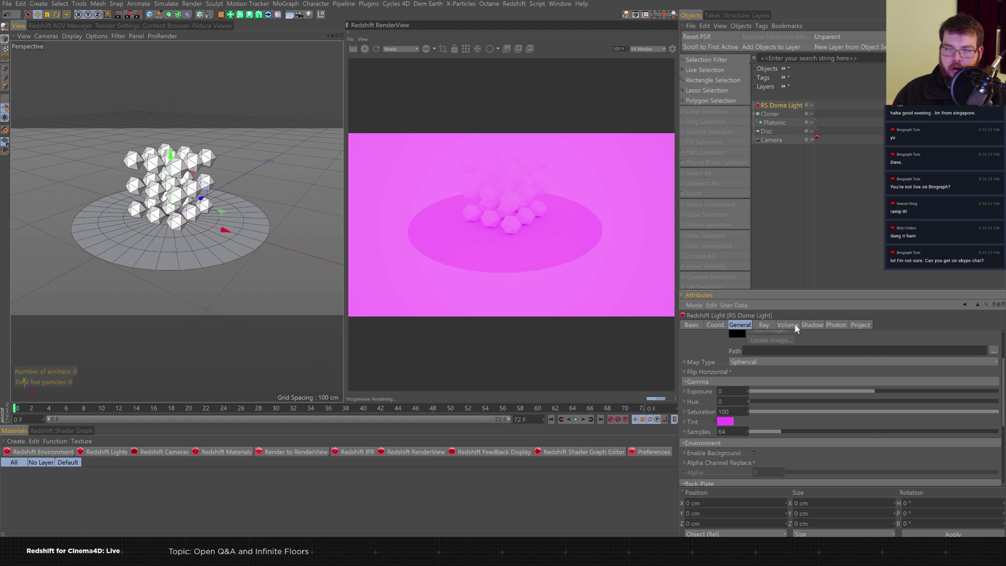
# Turn off Affects Diffuse in the magenta dome light's ray contribution.
pyautogui.click(811, 325)
pyautogui.click(838, 325)
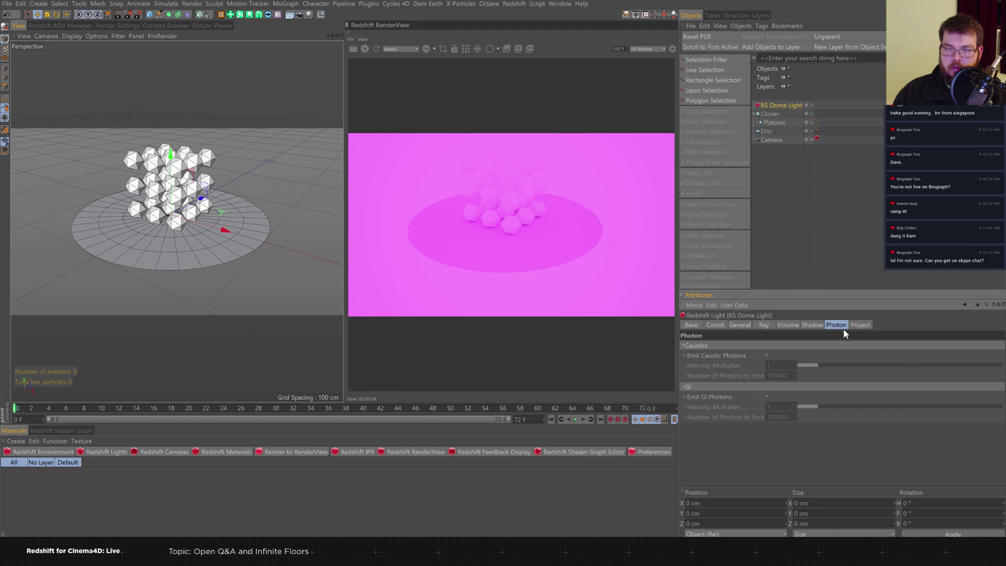
pyautogui.click(764, 326)
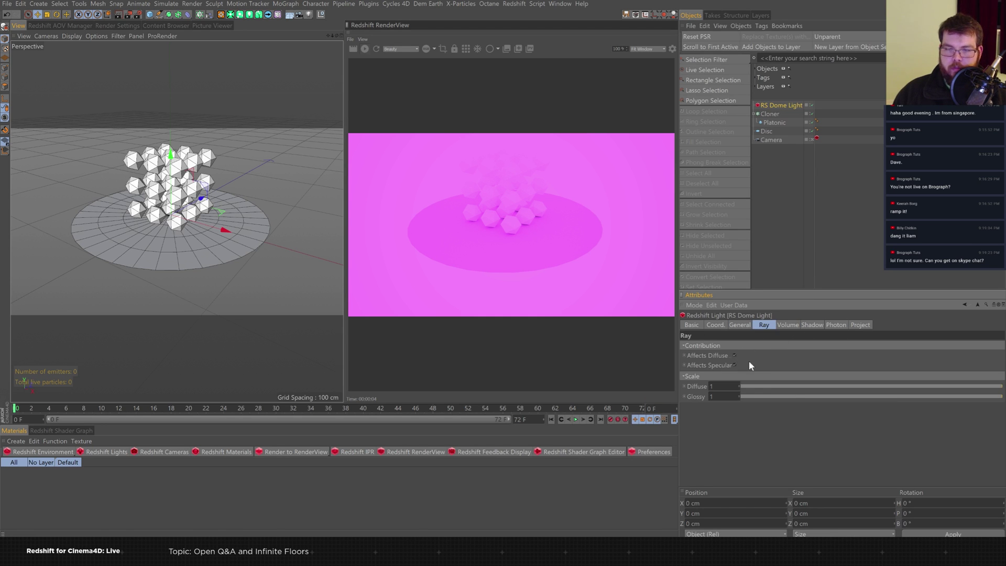
pyautogui.click(734, 355)
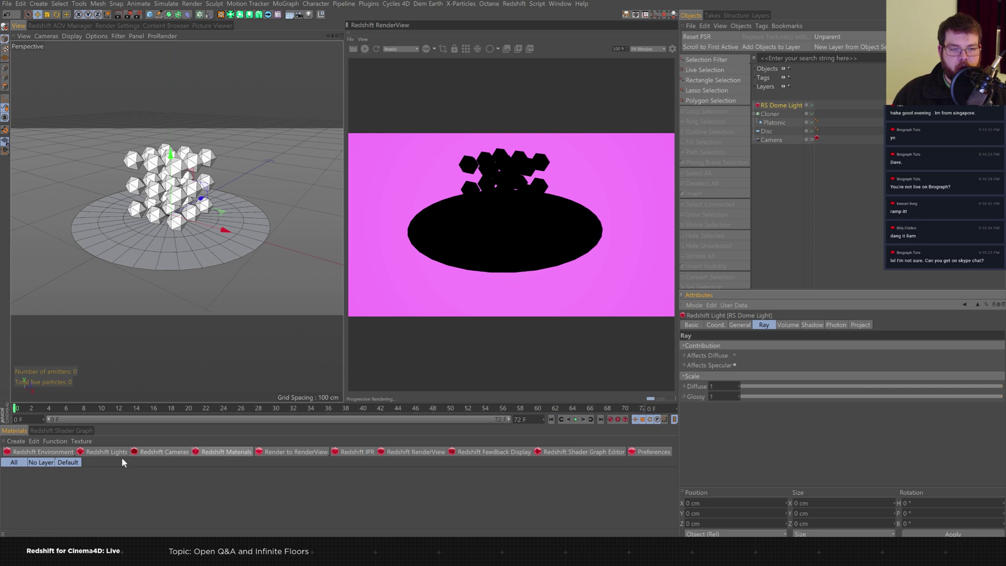
# Duplicate the dome light and turn Affects Diffuse on for the copy.
pyautogui.keyDown('ctrl'); pyautogui.moveTo(788, 105); pyautogui.dragTo(788, 110); pyautogui.keyUp('ctrl')
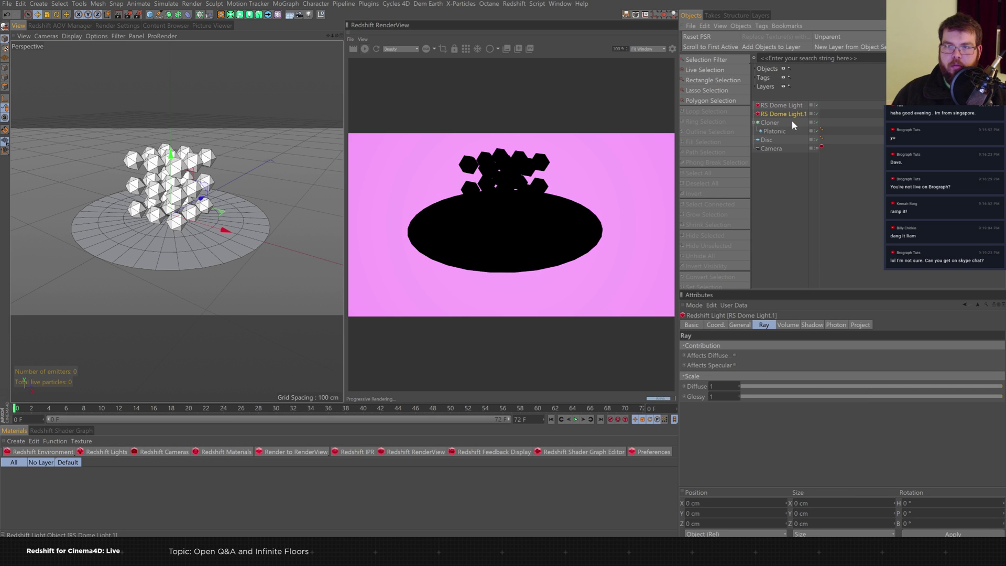
pyautogui.click(735, 355)
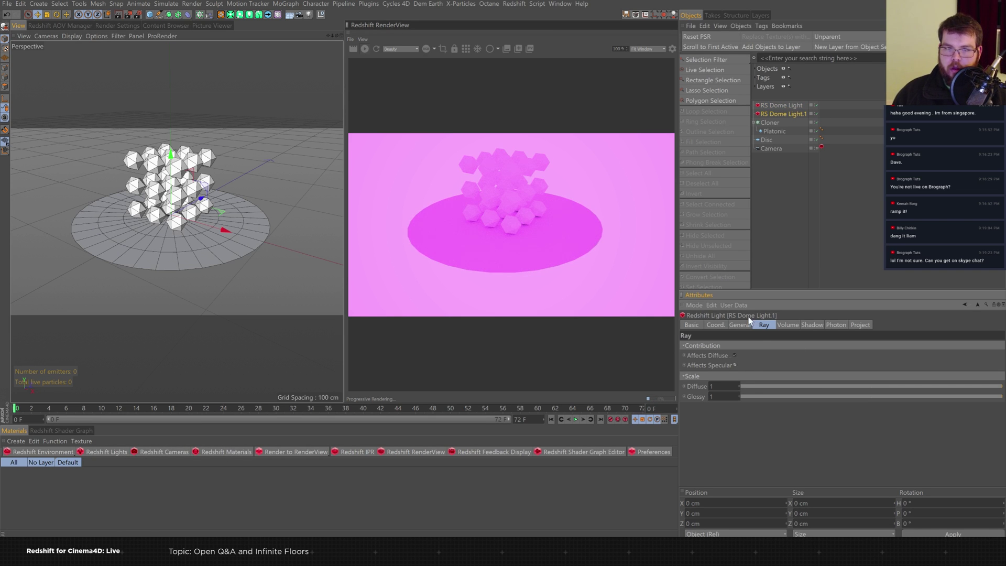
# Turn off Enable Background in the environment settings of the duplicated dome light.
pyautogui.click(740, 326)
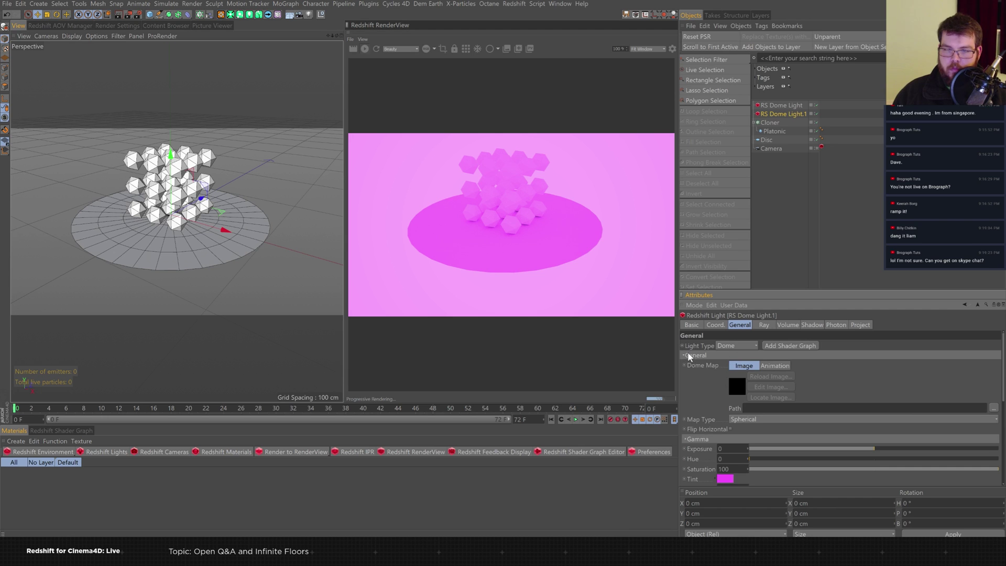
pyautogui.click(689, 355)
pyautogui.click(755, 375)
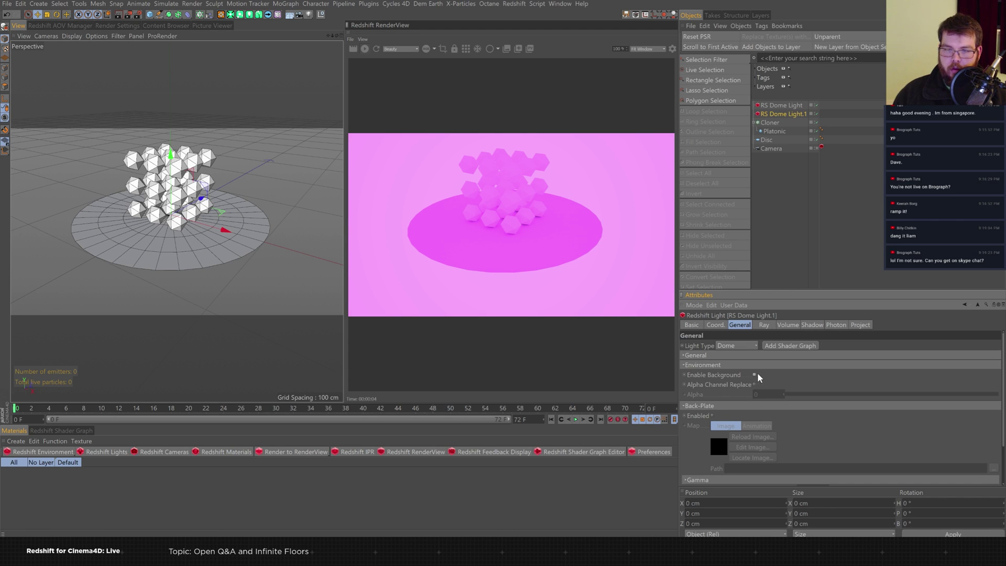
pyautogui.click(689, 365)
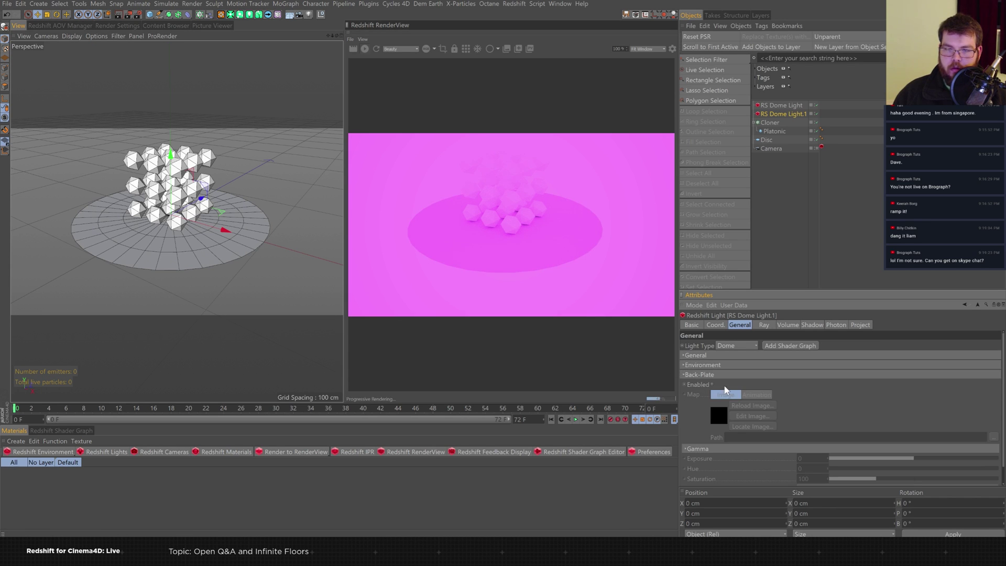
pyautogui.click(690, 365)
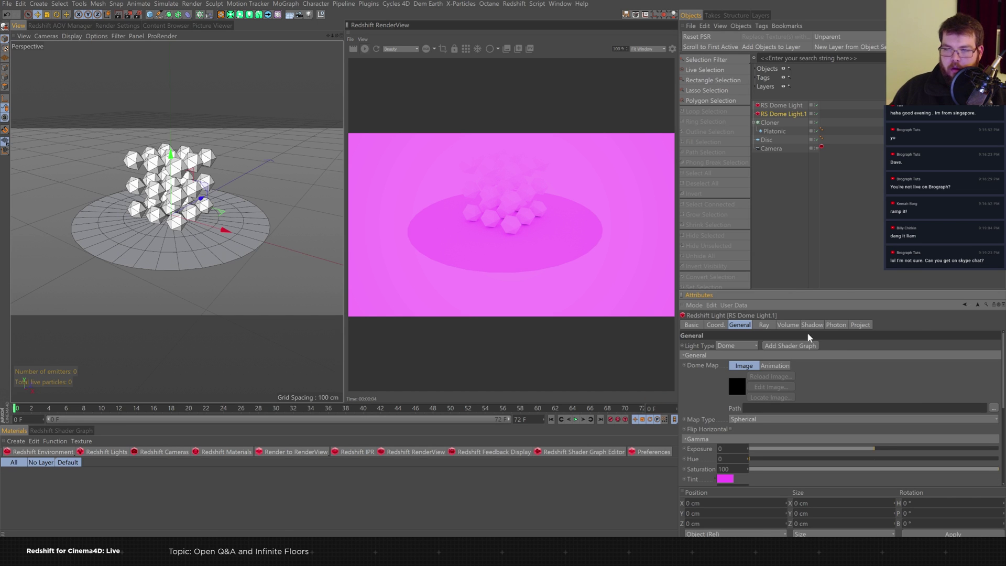
# Add an HDRI Link tag to the duplicated dome light and load a Manhattan Nights Vol. 1 HDRI as its dome map.
pyautogui.rightClick(789, 119)
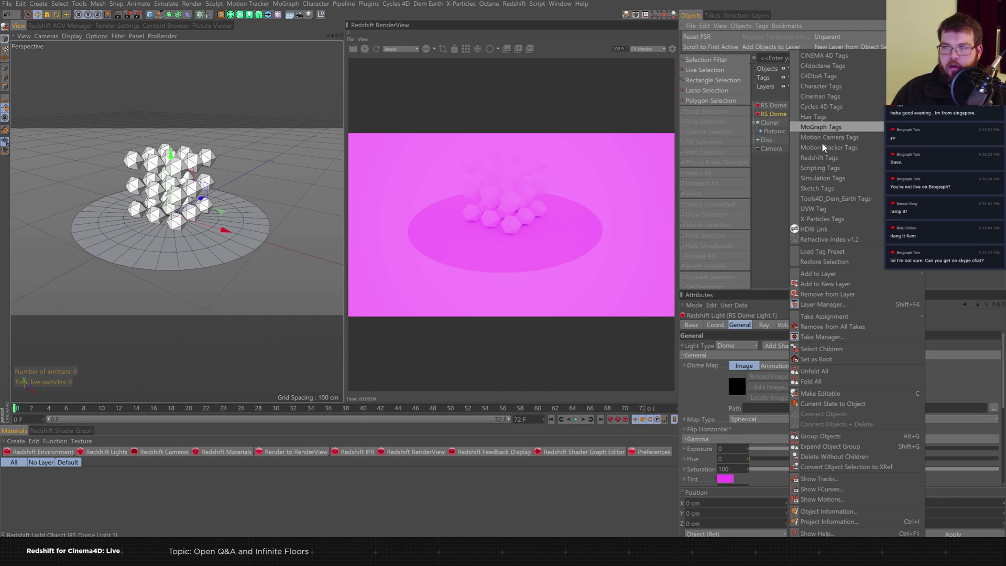
pyautogui.click(830, 229)
pyautogui.click(705, 301)
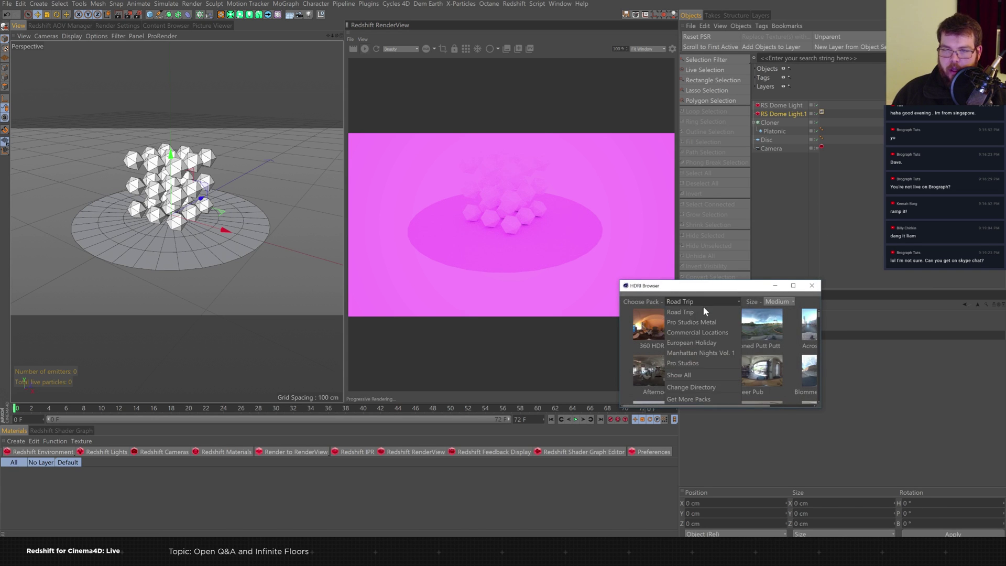
pyautogui.click(722, 353)
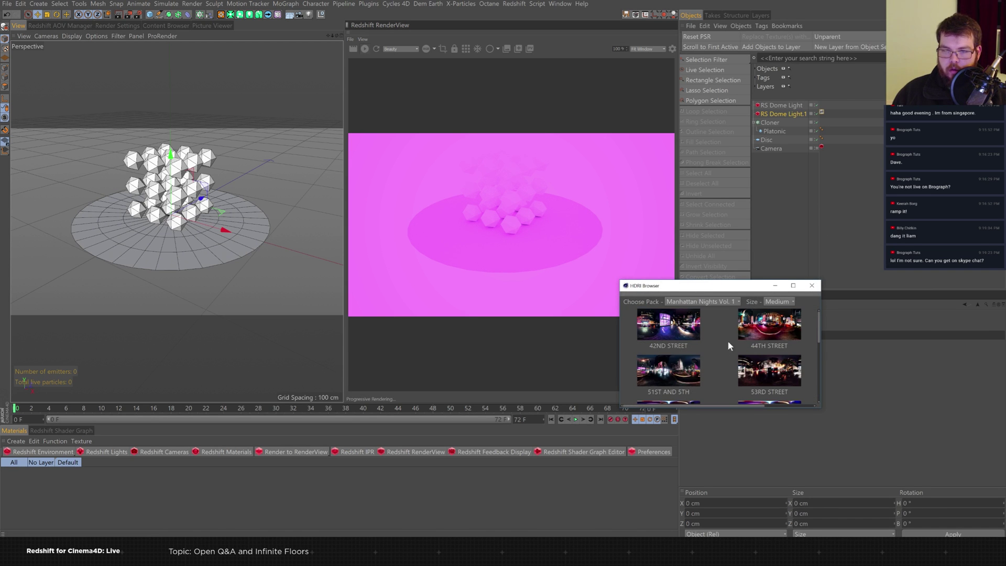
pyautogui.click(812, 286)
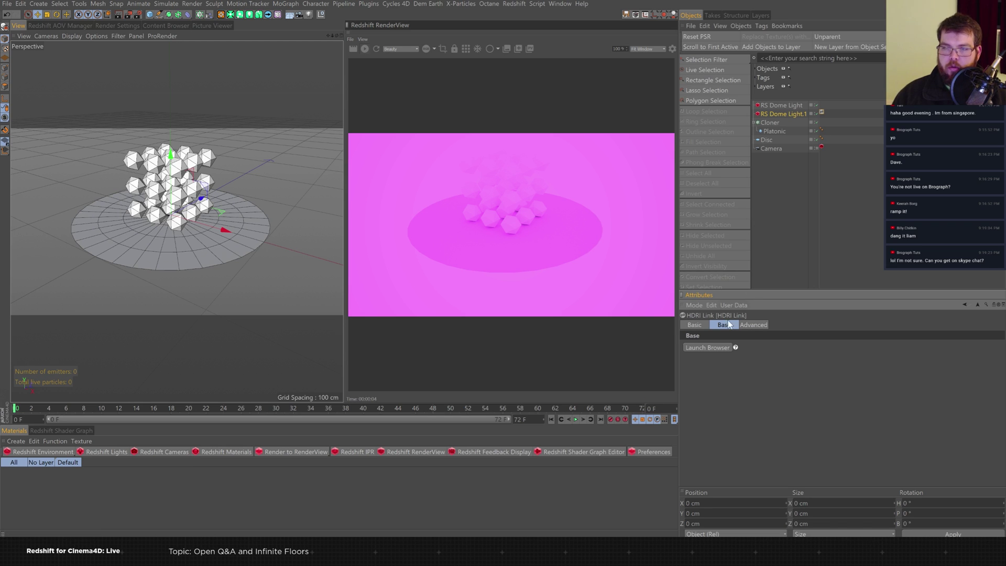
pyautogui.click(783, 114)
pyautogui.moveTo(848, 202); pyautogui.dragTo(827, 115)
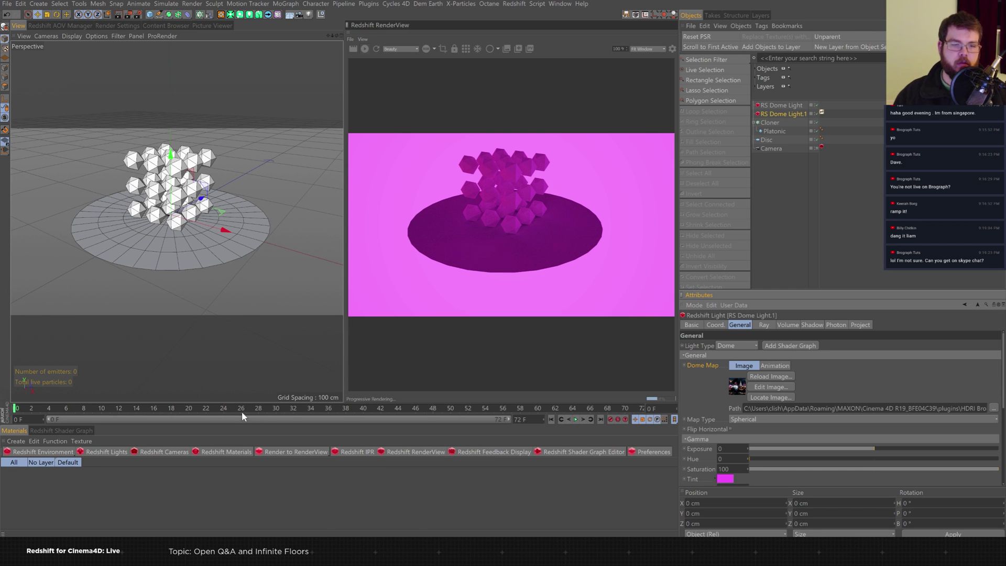
# Add a Redshift Object tag to the Disc.
pyautogui.moveTo(237, 424); pyautogui.dragTo(259, 402)
pyautogui.keyDown('alt'); pyautogui.moveTo(202, 203); pyautogui.dragTo(206, 224); pyautogui.keyUp('alt')
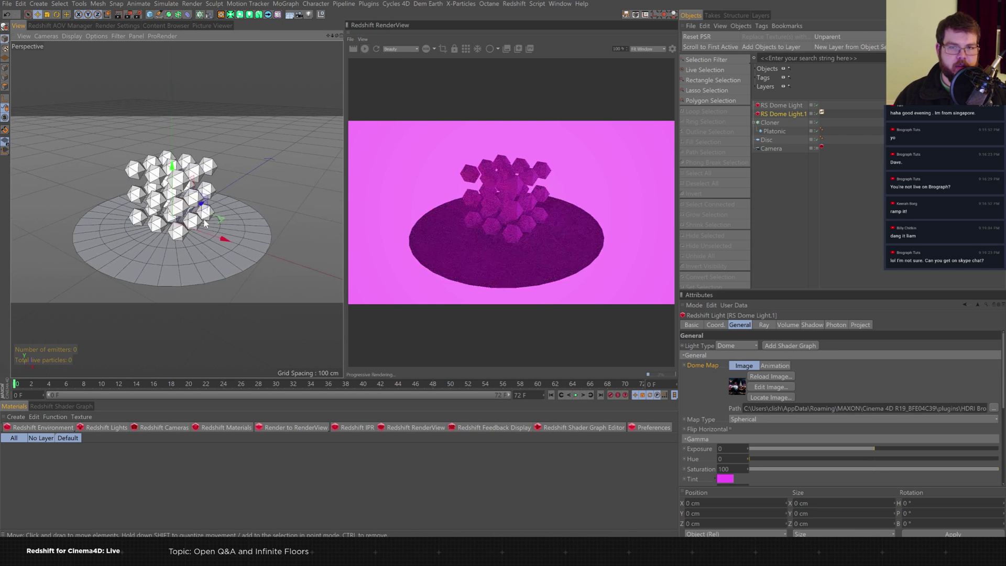
pyautogui.click(764, 140)
pyautogui.rightClick(766, 141)
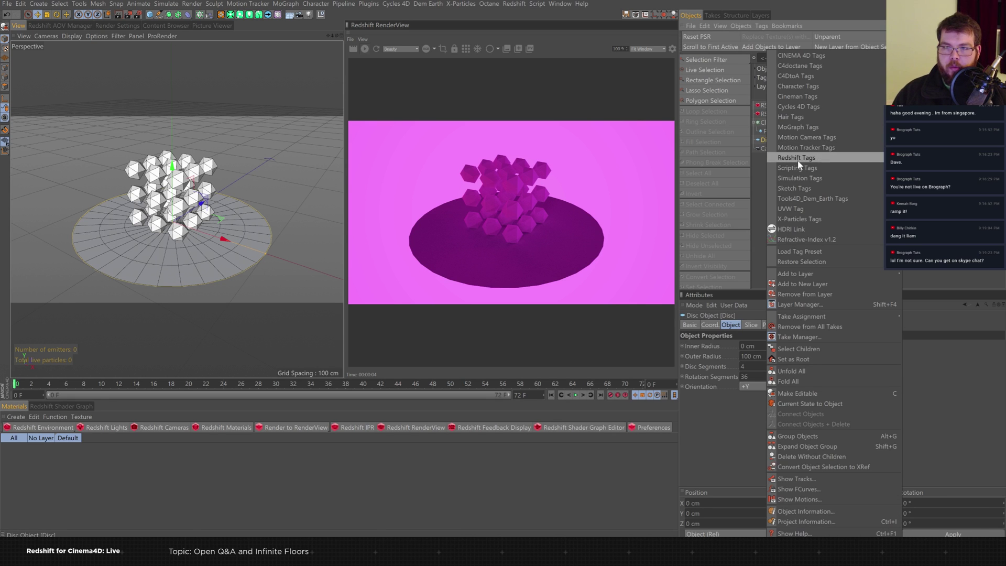
pyautogui.click(912, 157)
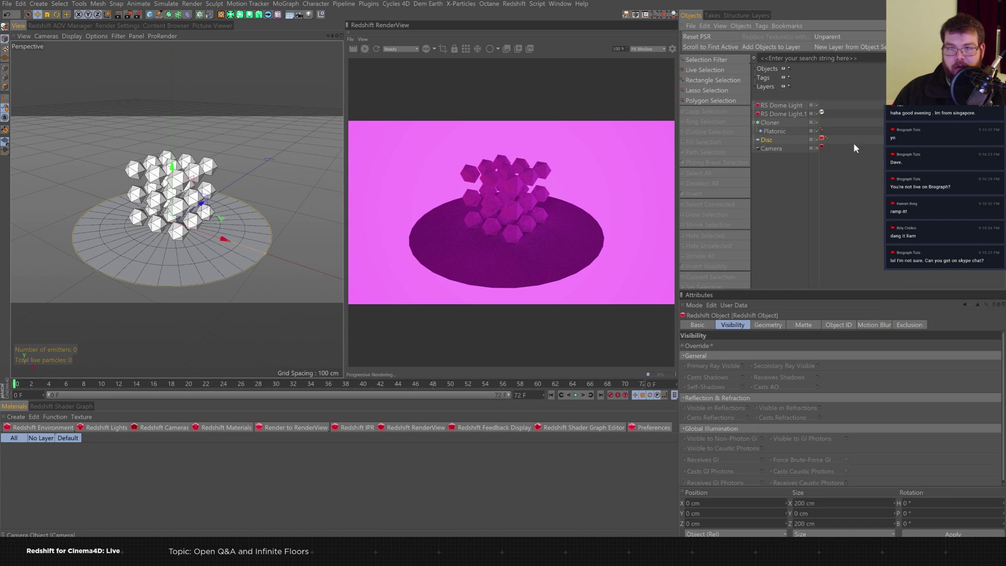
# Override the matte settings in the Disc's Redshift Object tag, enabling both the matte and its shadow.
pyautogui.click(803, 325)
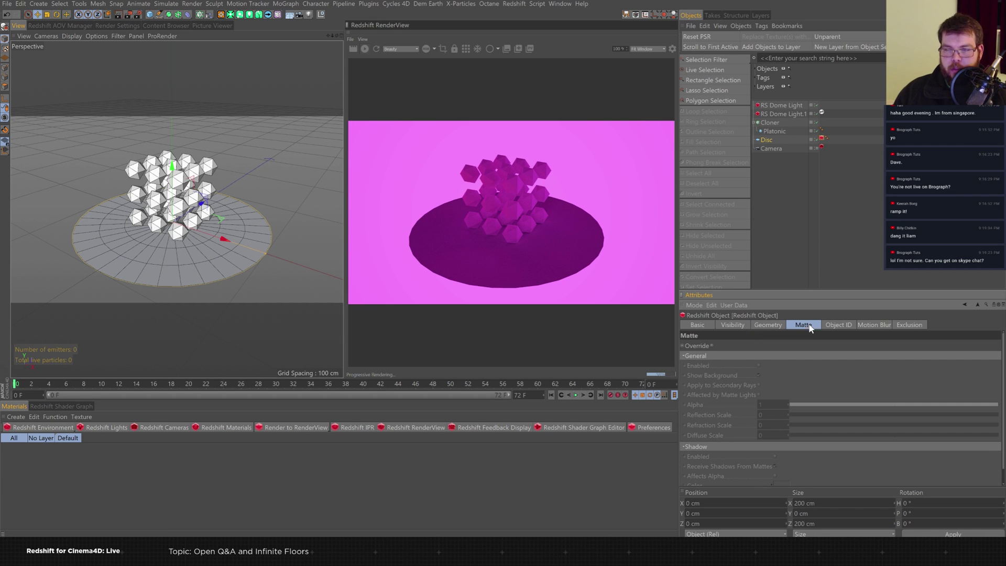
pyautogui.click(713, 346)
pyautogui.click(759, 365)
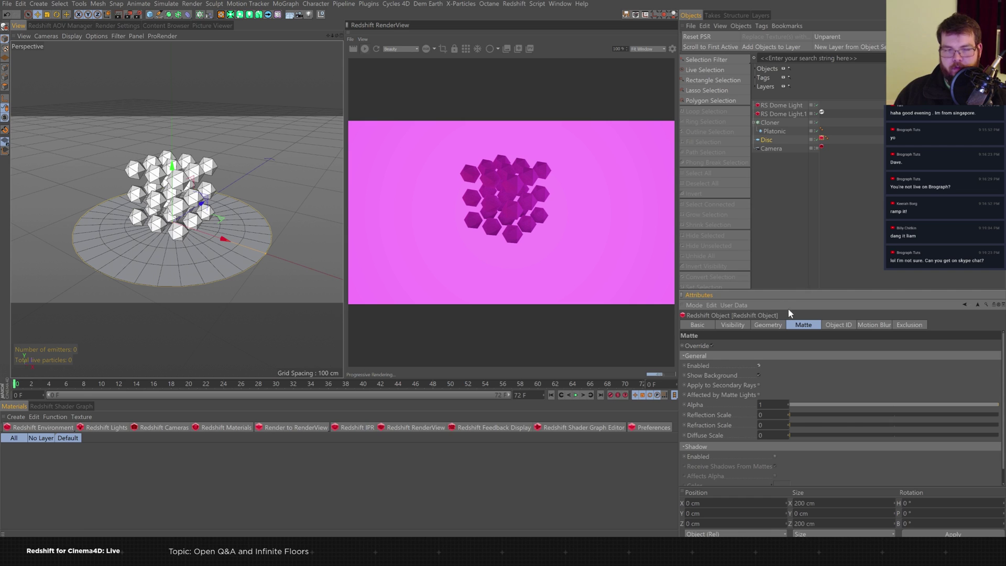
pyautogui.click(775, 456)
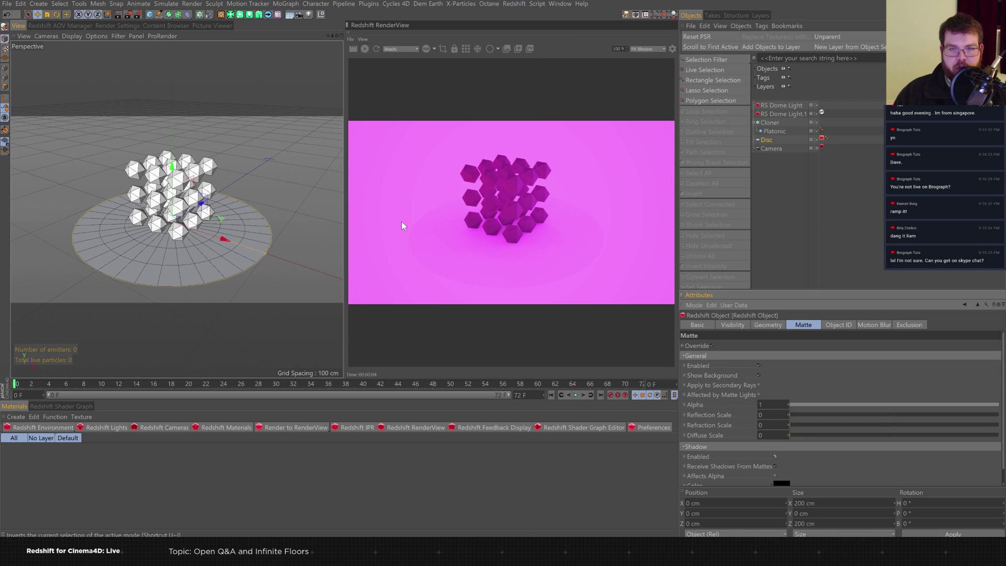
# Scale the Disc up uniformly to about 333 cm across.
pyautogui.click(767, 139)
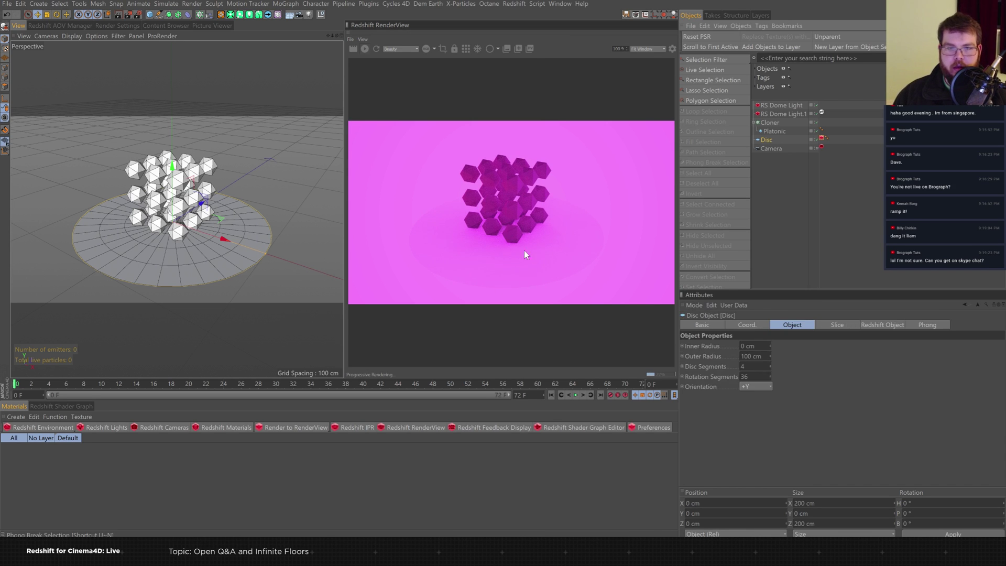
pyautogui.press('t')
pyautogui.moveTo(244, 180)
pyautogui.mouseDown()
pyautogui.moveTo(385, 144)
pyautogui.moveTo(240, 172)
pyautogui.mouseUp()
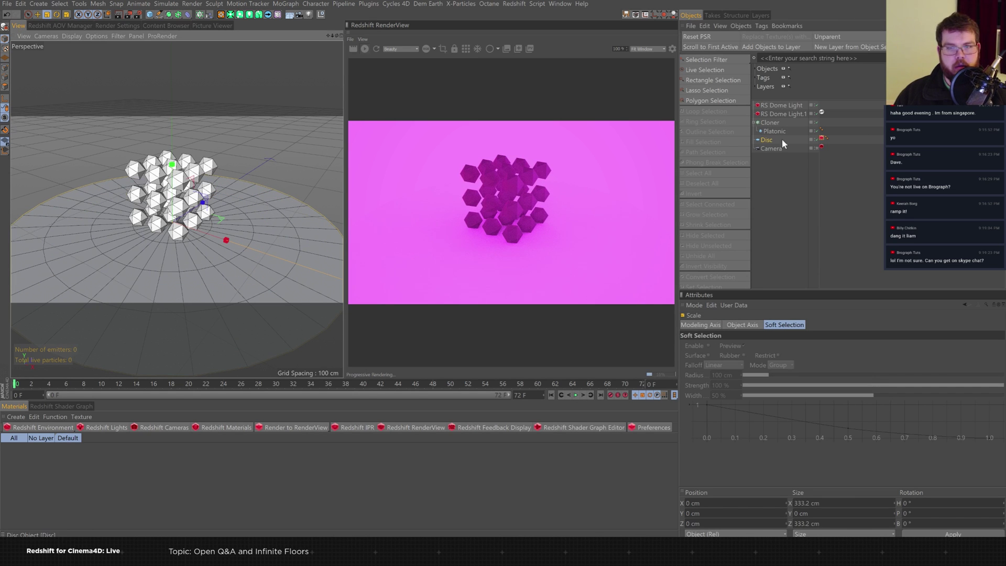
# Delete the Redshift Object tag from the Disc.
pyautogui.click(821, 112)
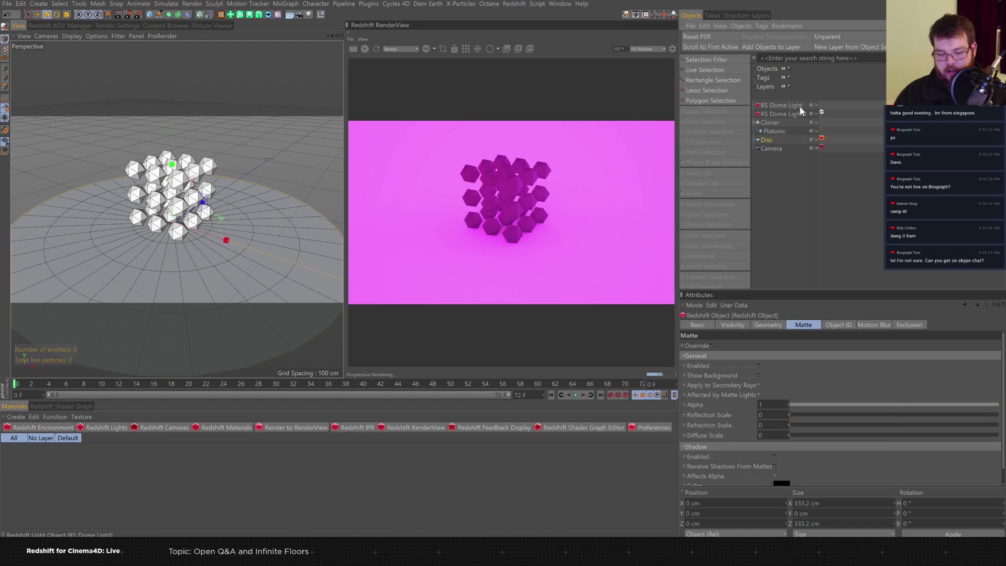
pyautogui.press('Delete')
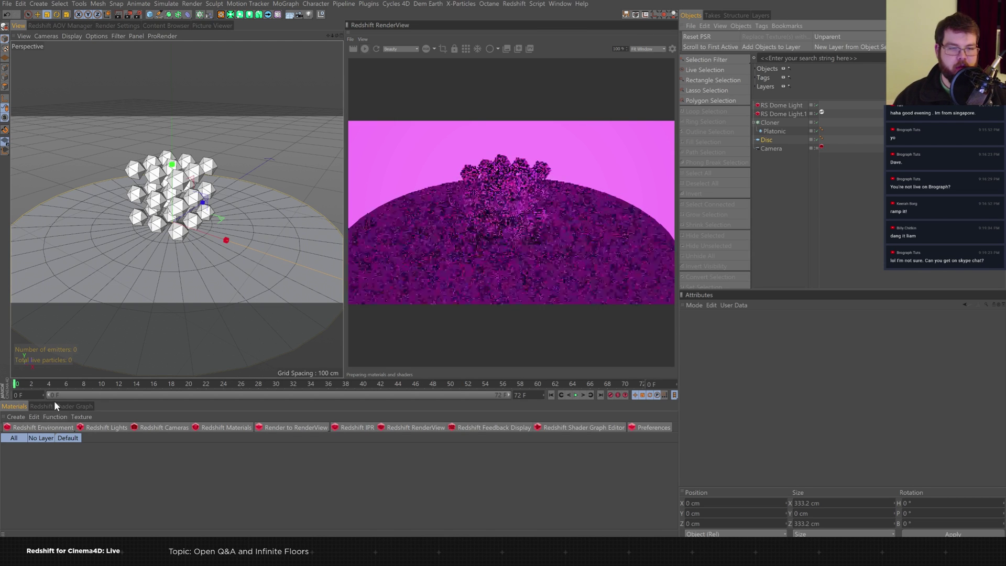
# Create a new Redshift material named Floor and open its shader graph in an enlarged editing area.
pyautogui.click(218, 426)
pyautogui.moveTo(254, 430)
pyautogui.click(288, 430)
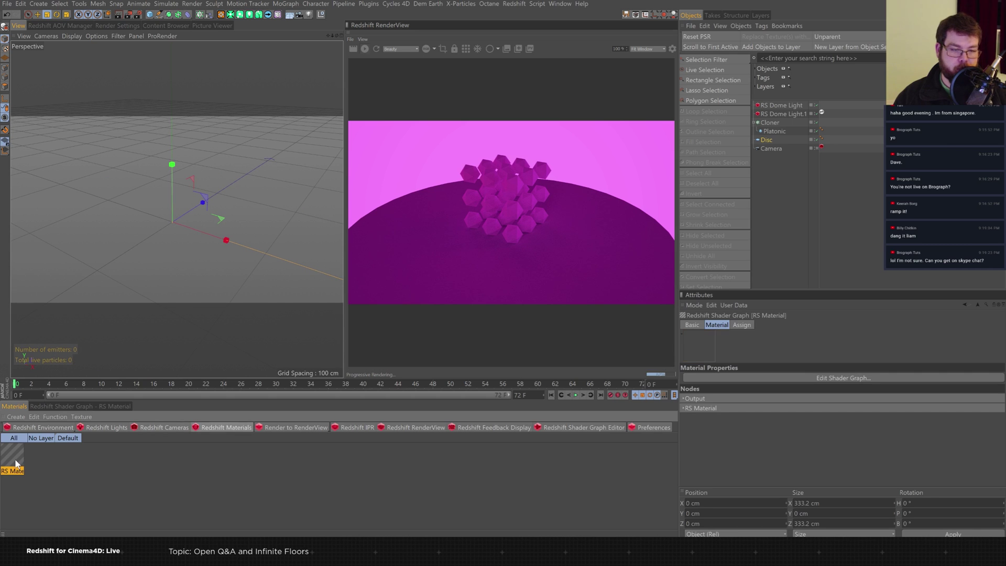
pyautogui.write('Floor')
pyautogui.press('Return')
pyautogui.click(119, 407)
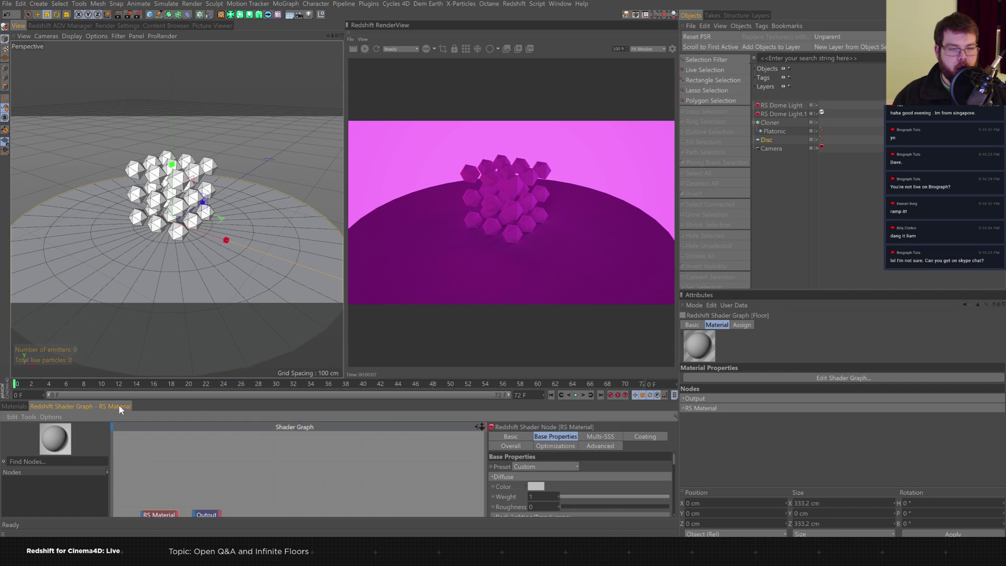
pyautogui.moveTo(366, 400); pyautogui.dragTo(367, 350)
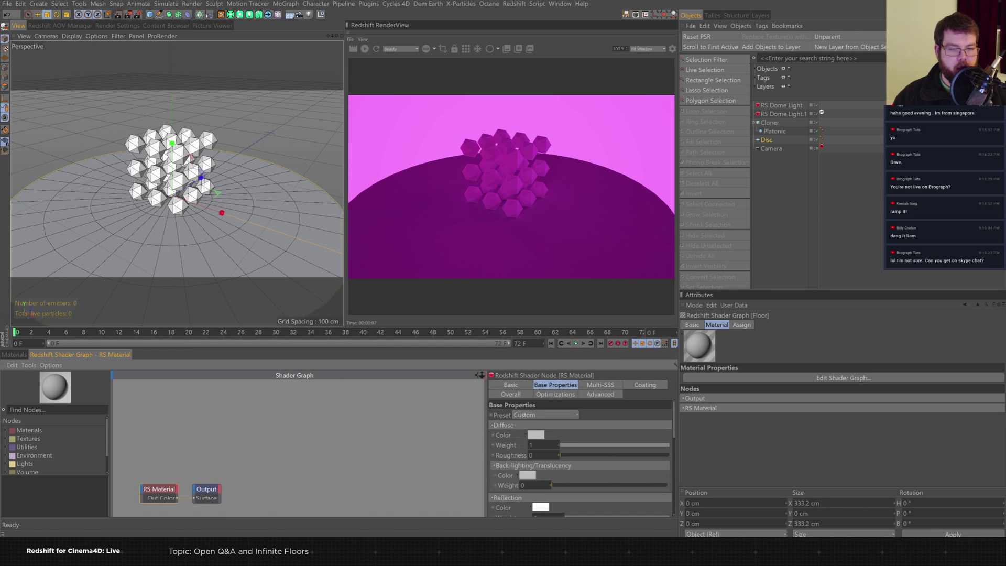
# Replace the RS Material node in the Floor graph with an RS Matte-Shadow Catcher and connect it to the Output's Surface.
pyautogui.write('shad')
pyautogui.moveTo(27, 442); pyautogui.dragTo(168, 442)
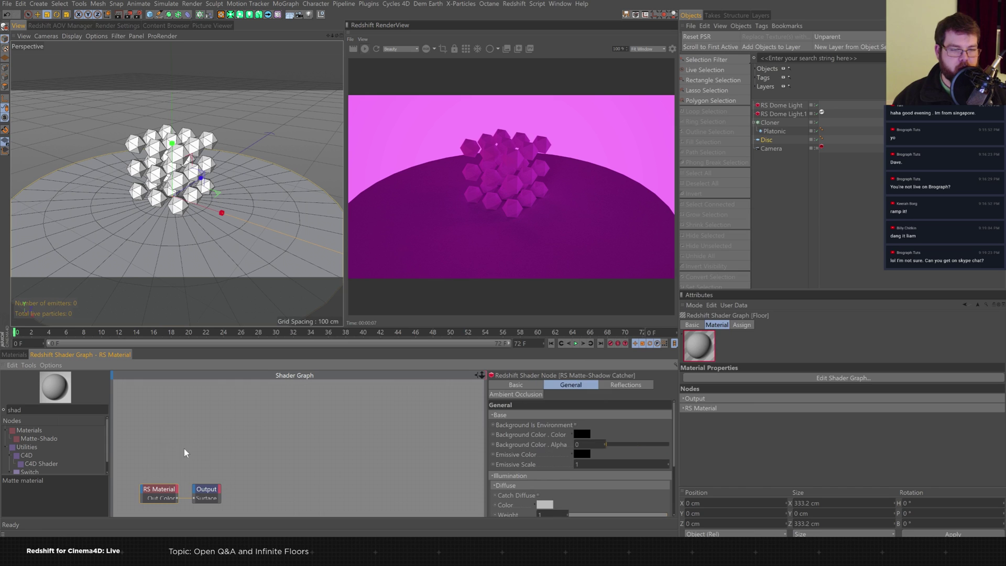
pyautogui.click(177, 491)
pyautogui.press('Delete')
pyautogui.click(195, 444)
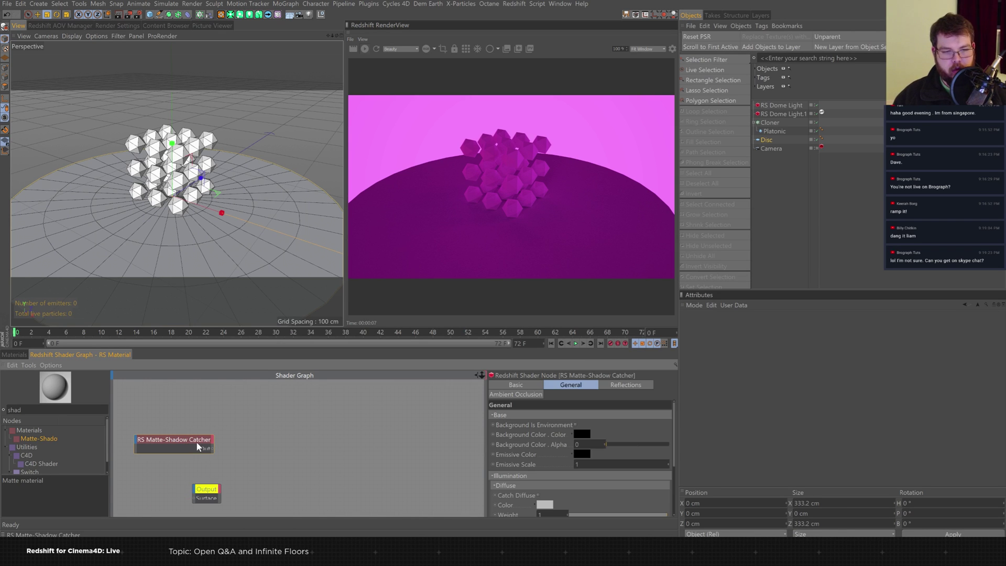
pyautogui.moveTo(212, 495); pyautogui.dragTo(277, 453)
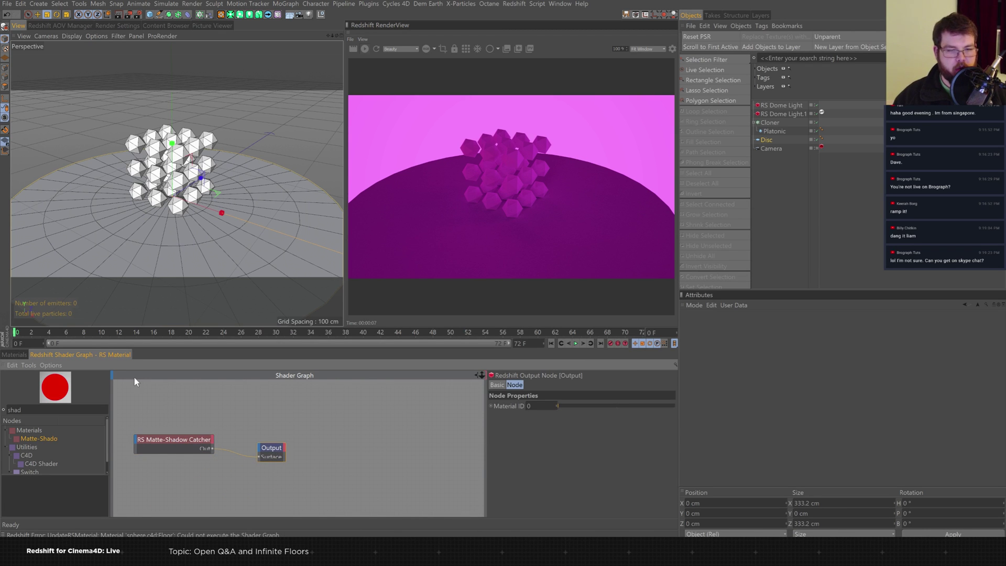
# Assign the Floor material to the Disc and enable Background Is Environment on its RS Matte-Shadow Catcher node.
pyautogui.click(18, 356)
pyautogui.moveTo(16, 409); pyautogui.dragTo(767, 139)
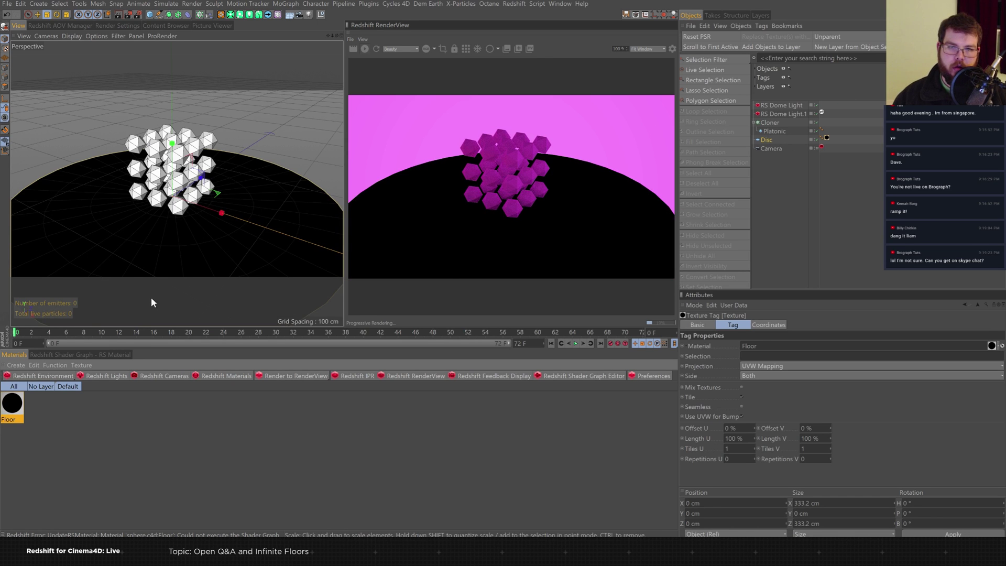
pyautogui.click(85, 354)
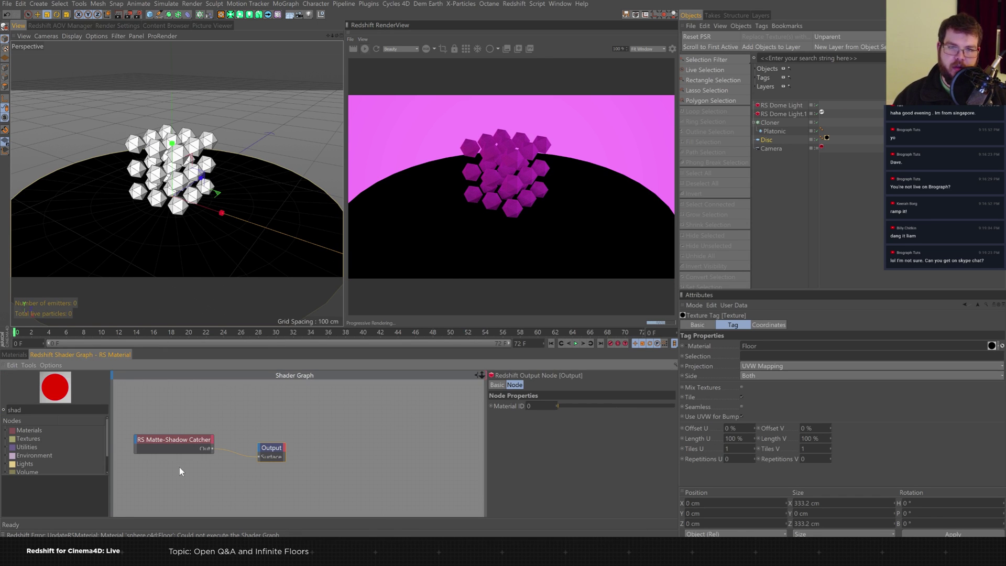
pyautogui.click(187, 439)
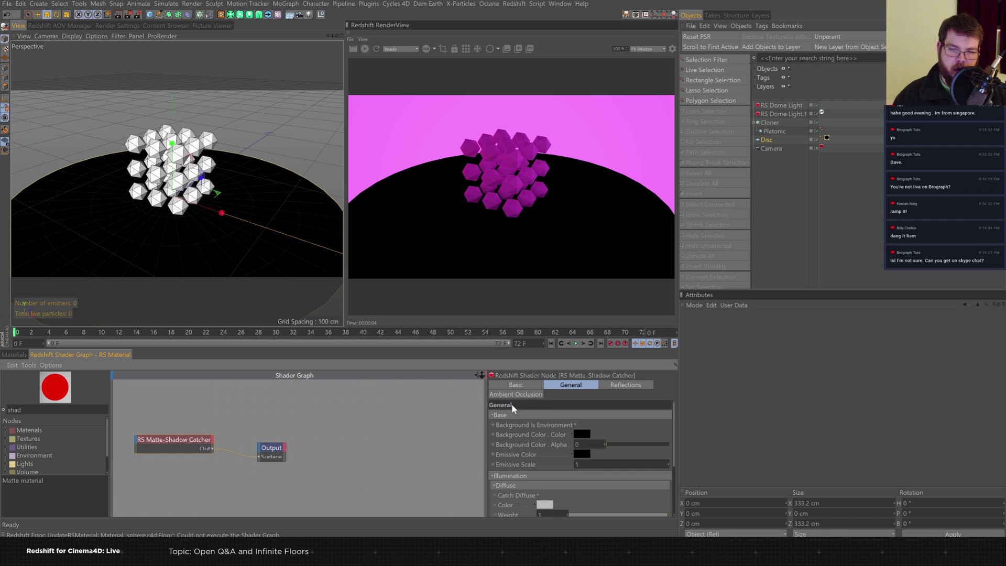
pyautogui.click(576, 424)
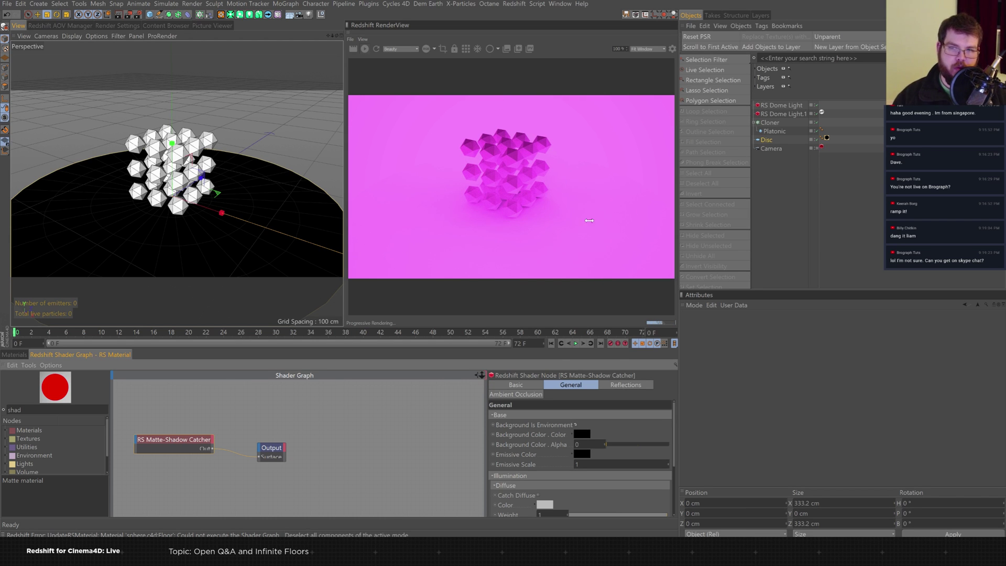
# Enable ambient occlusion on the RS Matte-Shadow Catcher node.
pyautogui.moveTo(674, 411); pyautogui.dragTo(674, 438)
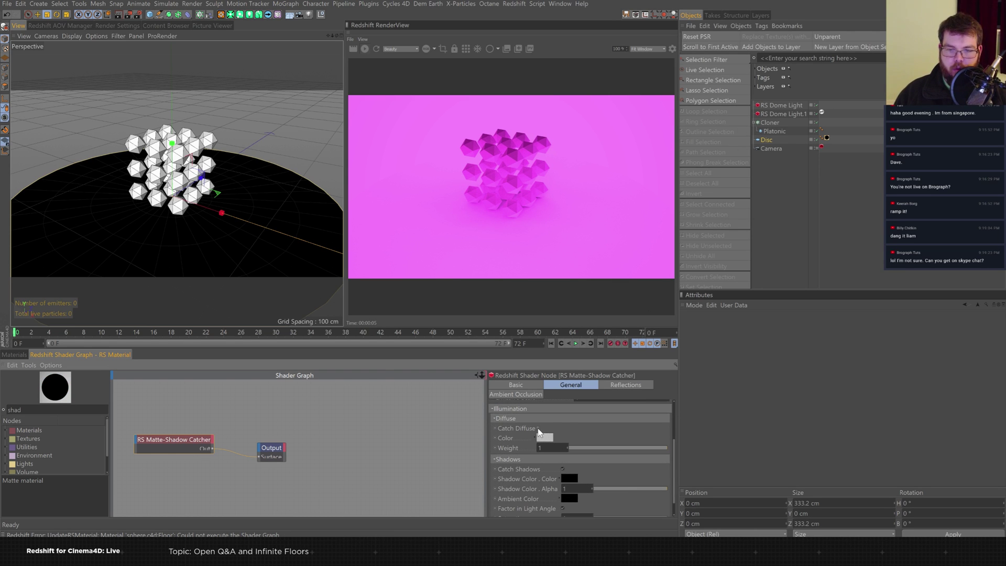
pyautogui.click(538, 393)
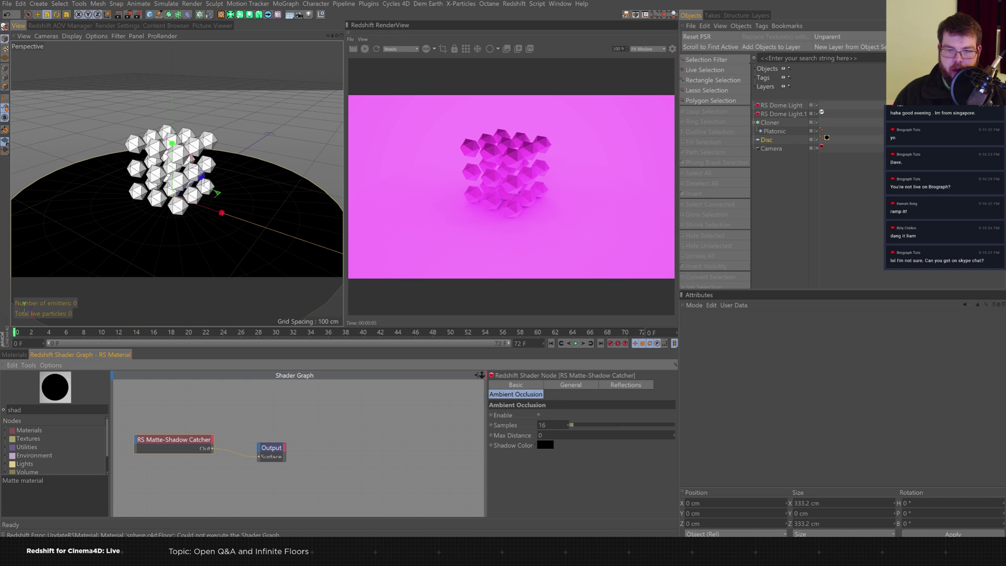
pyautogui.click(537, 414)
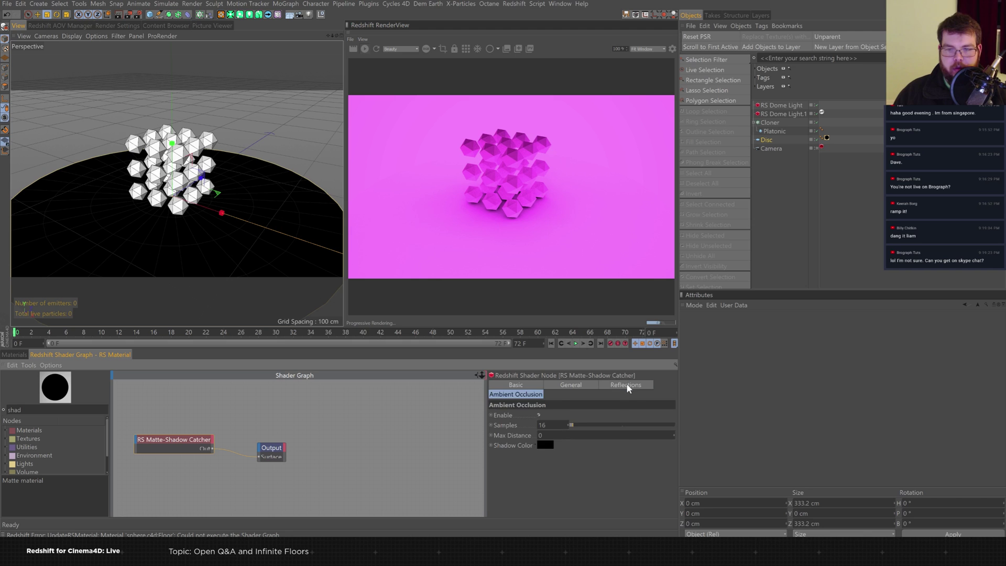
# Enable Catch Reflections on the RS Matte-Shadow Catcher and reduce the reflection weight to about 0.209.
pyautogui.click(626, 384)
pyautogui.click(548, 414)
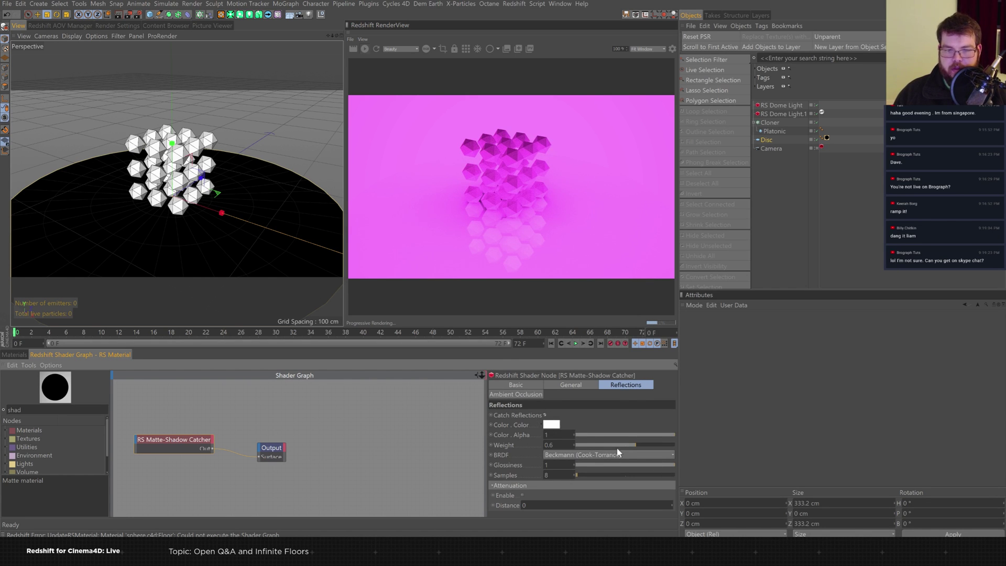
pyautogui.moveTo(610, 445)
pyautogui.mouseDown()
pyautogui.moveTo(589, 444)
pyautogui.moveTo(612, 444)
pyautogui.mouseUp()
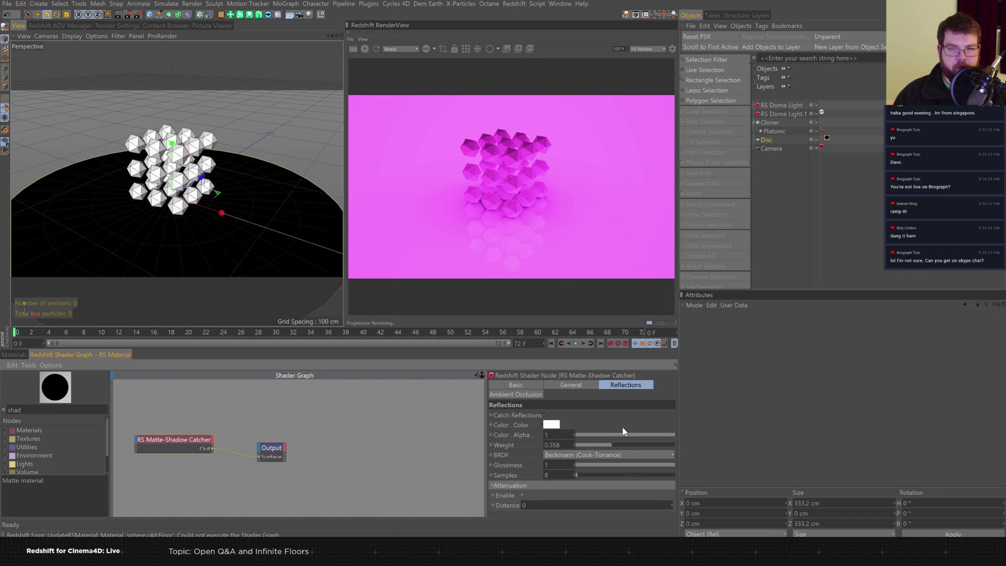
pyautogui.moveTo(610, 444); pyautogui.dragTo(571, 439)
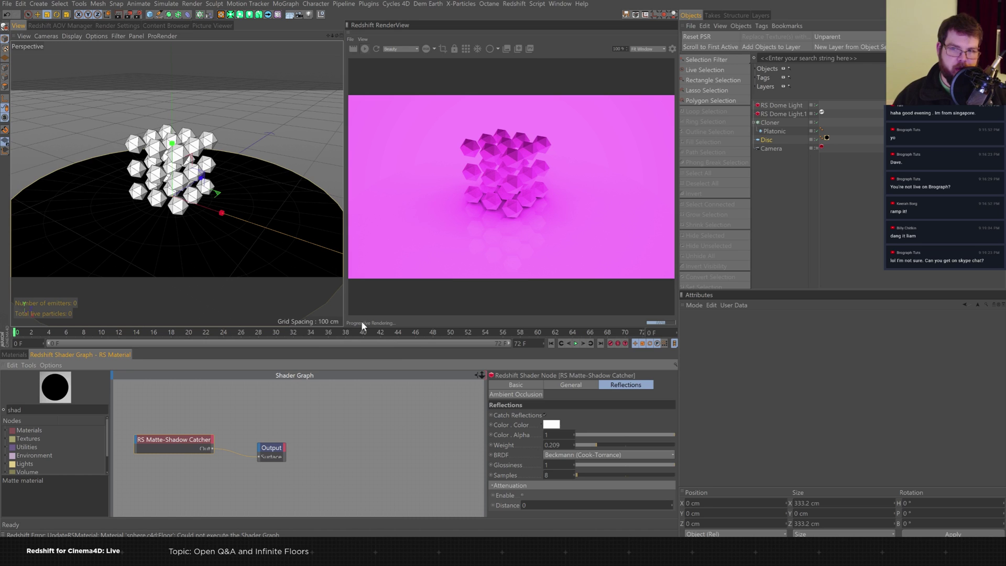
# Rearrange the Matte-Shadow Catcher and Output nodes in the Floor graph and set the reflection weight to about 0.232.
pyautogui.click(23, 353)
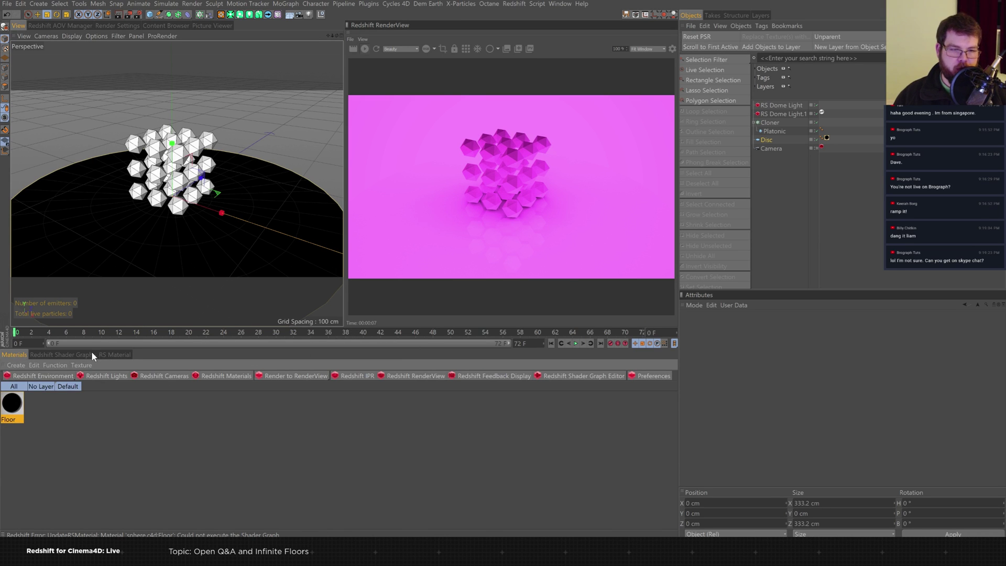
pyautogui.click(96, 356)
pyautogui.moveTo(272, 449); pyautogui.dragTo(321, 444)
pyautogui.moveTo(189, 440); pyautogui.dragTo(238, 433)
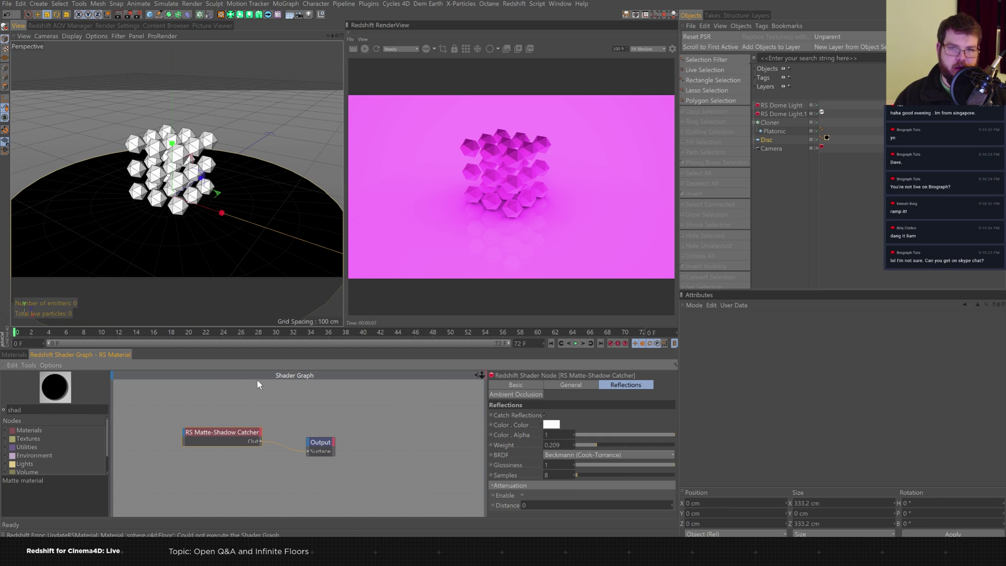
pyautogui.moveTo(318, 446); pyautogui.dragTo(316, 432)
pyautogui.click(270, 430)
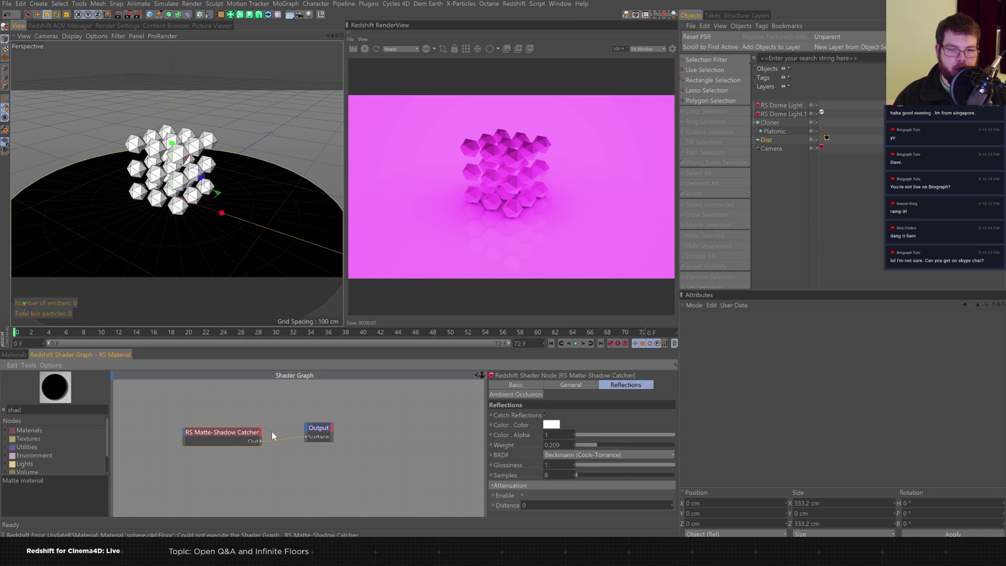
pyautogui.moveTo(595, 445)
pyautogui.mouseDown()
pyautogui.moveTo(703, 446)
pyautogui.moveTo(597, 445)
pyautogui.mouseUp()
pyautogui.click(599, 445)
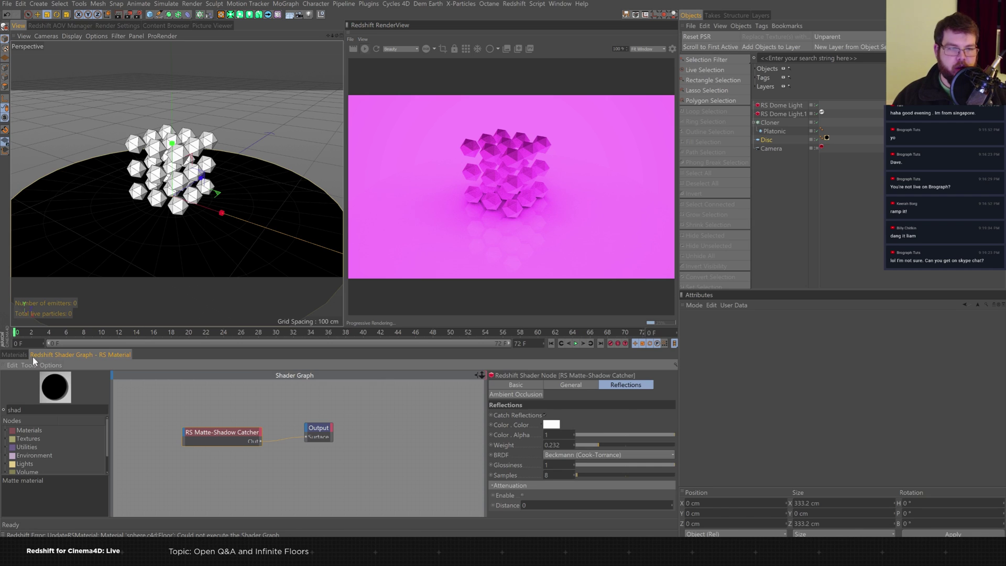
# Create a new standard Redshift material and assign it to the Cloner.
pyautogui.click(15, 355)
pyautogui.click(234, 377)
pyautogui.moveTo(266, 379)
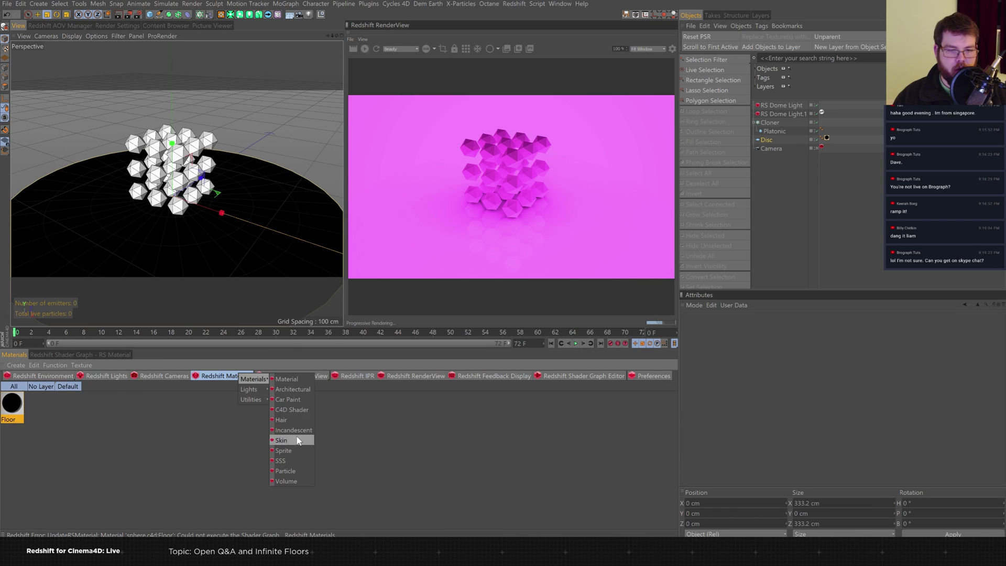
pyautogui.click(287, 380)
pyautogui.moveTo(14, 406); pyautogui.dragTo(764, 123)
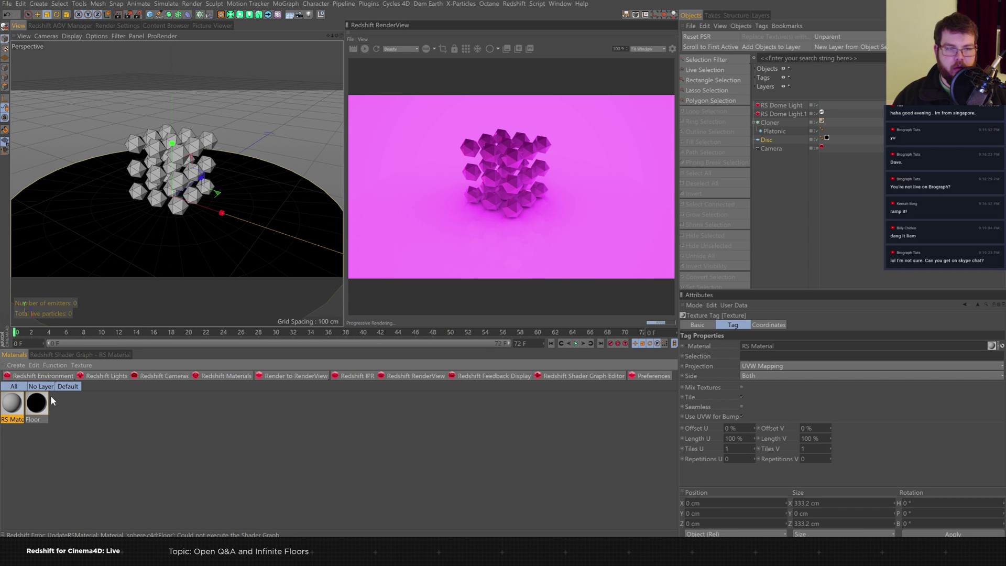
# Set the Cloner material's base preset to Copper.
pyautogui.click(67, 420)
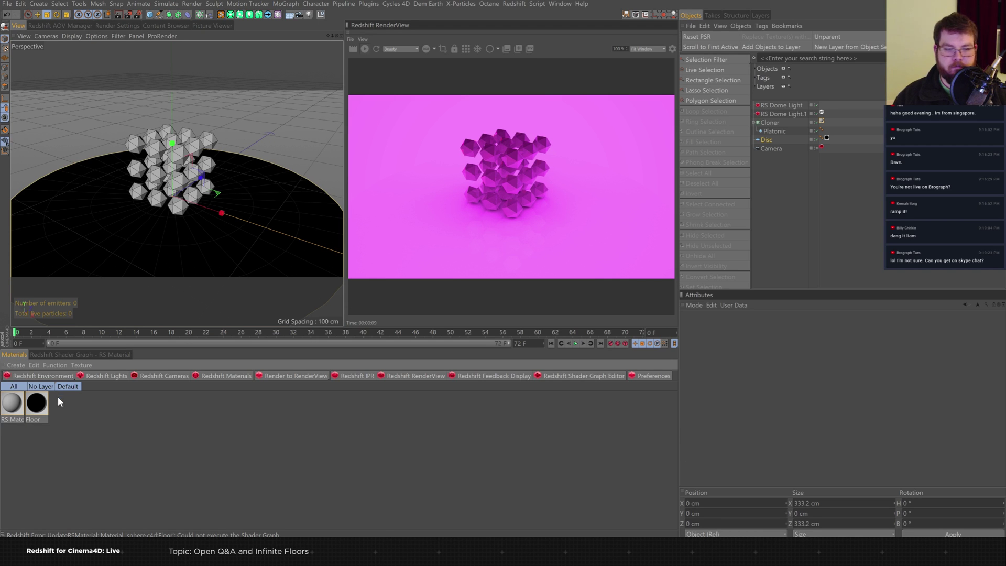
pyautogui.click(16, 401)
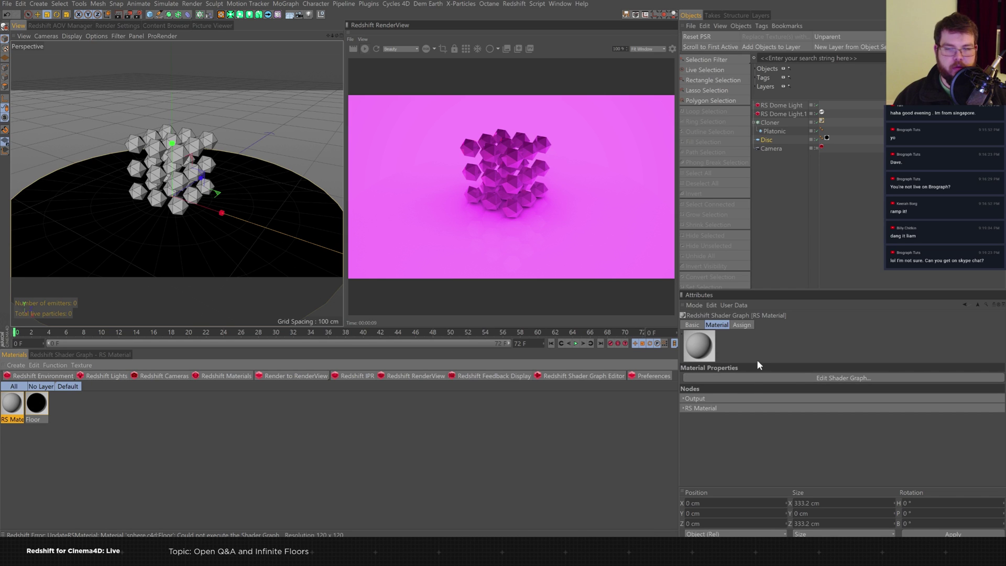
pyautogui.click(683, 407)
pyautogui.click(740, 439)
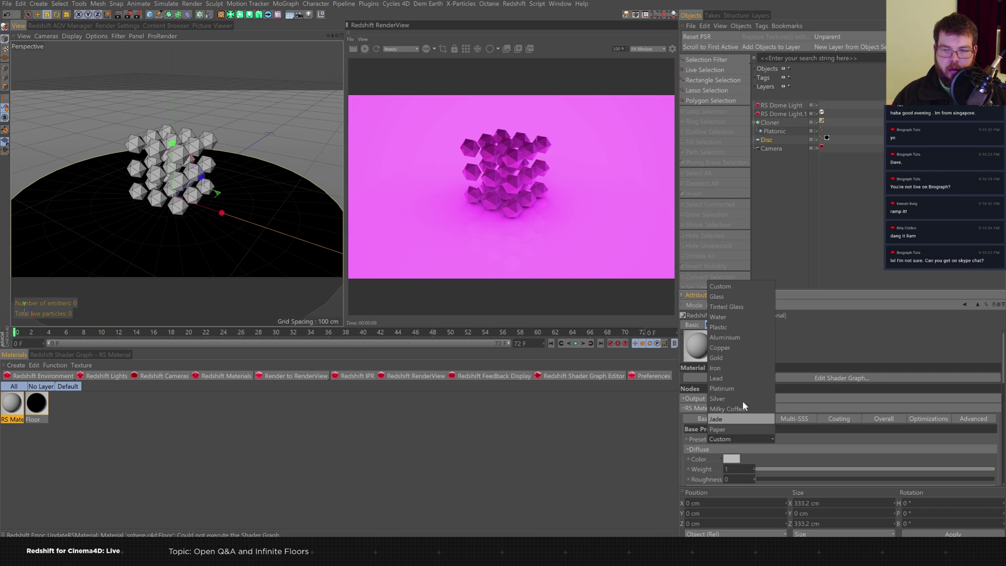
pyautogui.click(734, 349)
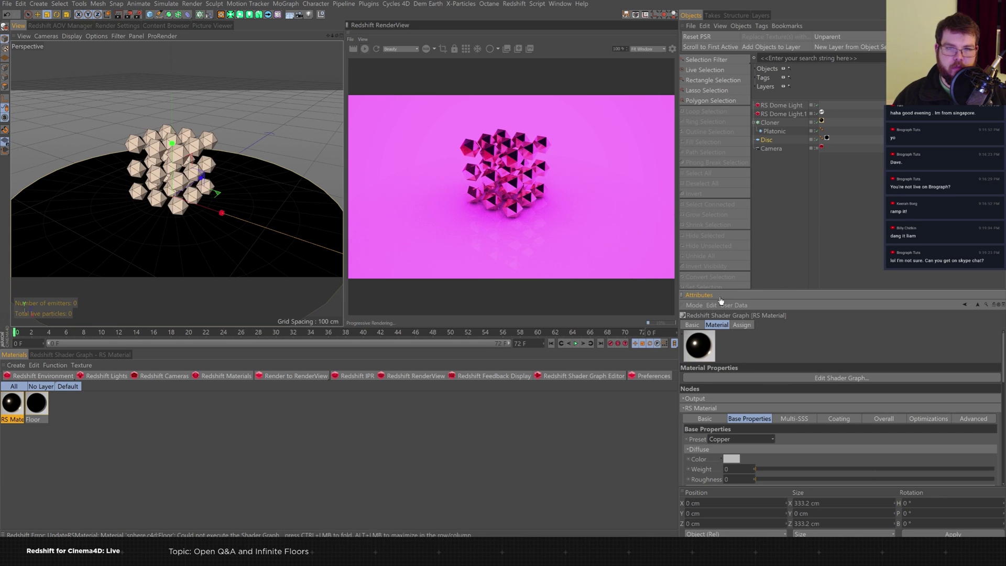
# Lower the exposure of RS Dome Light.1 to about -5.456.
pyautogui.click(780, 105)
pyautogui.click(783, 116)
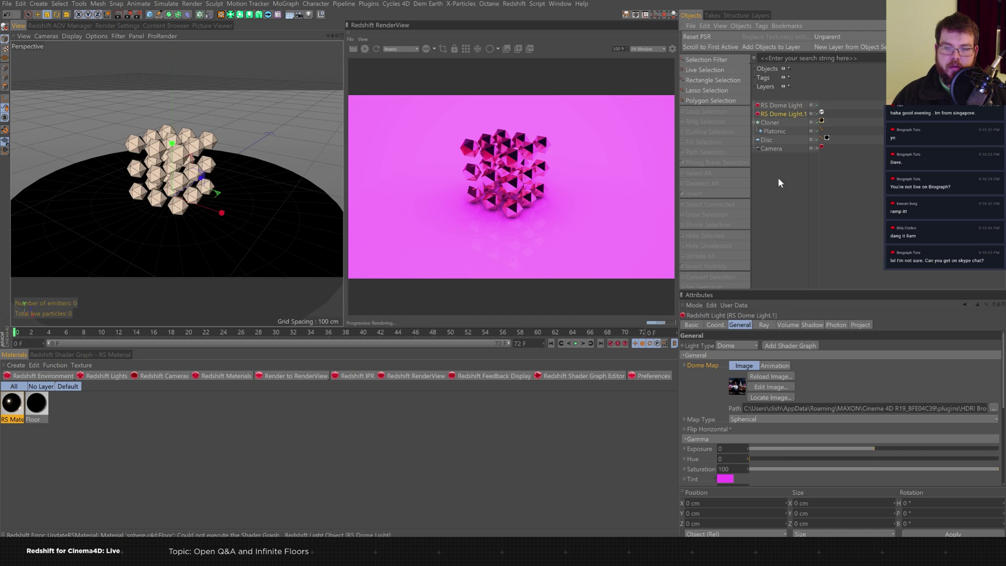
pyautogui.moveTo(796, 449); pyautogui.dragTo(789, 449)
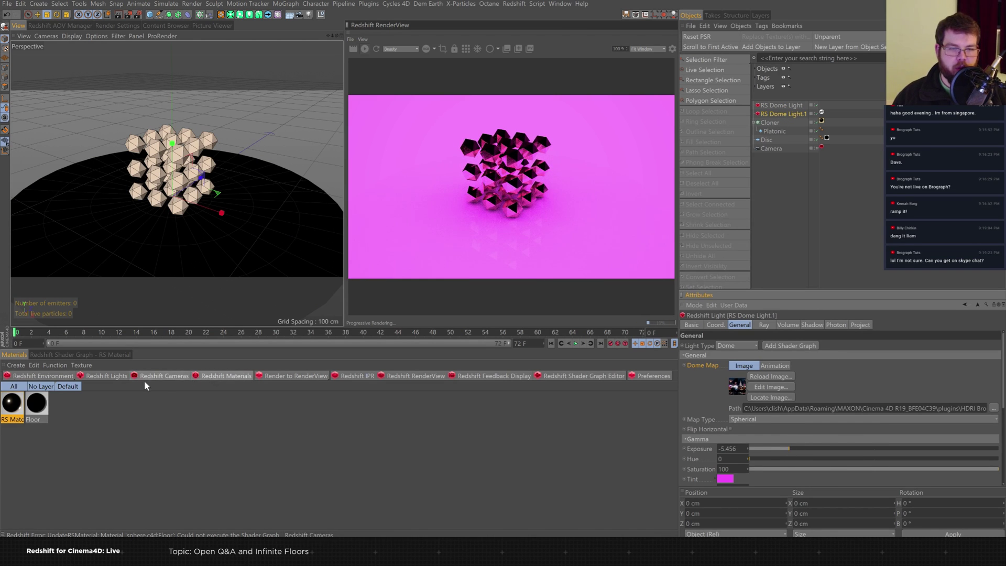
# Add a Redshift spot light about 175 cm above the floor beside the clones and rotate it to point steeply downwards.
pyautogui.click(126, 375)
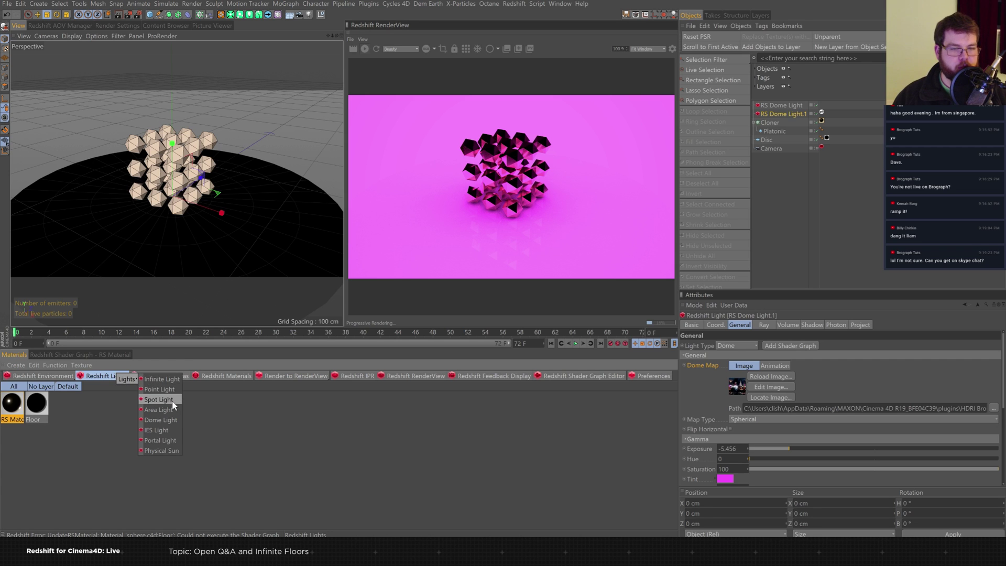
pyautogui.click(158, 399)
pyautogui.press('e')
pyautogui.moveTo(202, 183); pyautogui.dragTo(109, 216)
pyautogui.press('r')
pyautogui.moveTo(89, 277); pyautogui.dragTo(224, 38)
pyautogui.press('e')
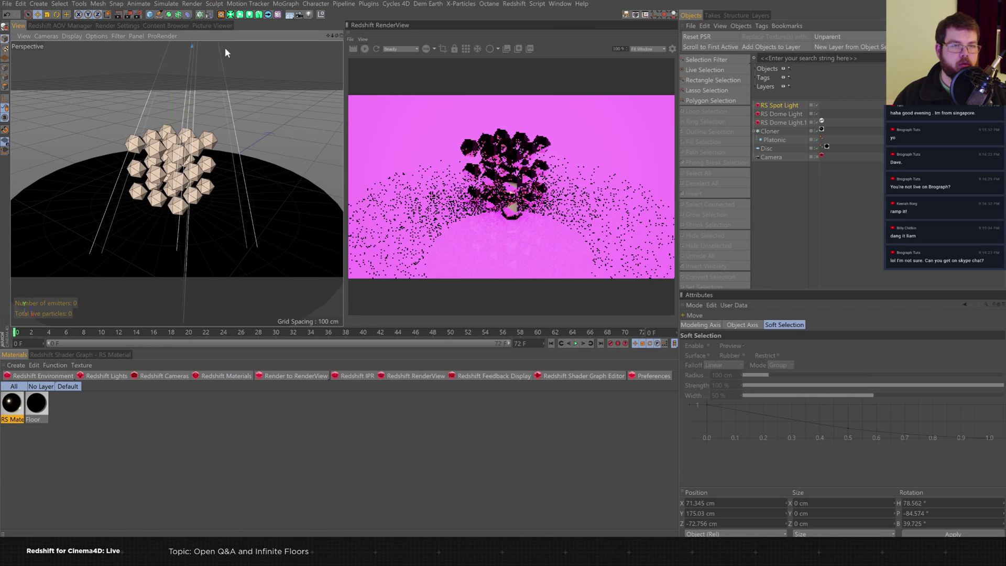
# Set the RS Spot Light's intensity multiplier to 10000 and its color to light blue.
pyautogui.click(785, 107)
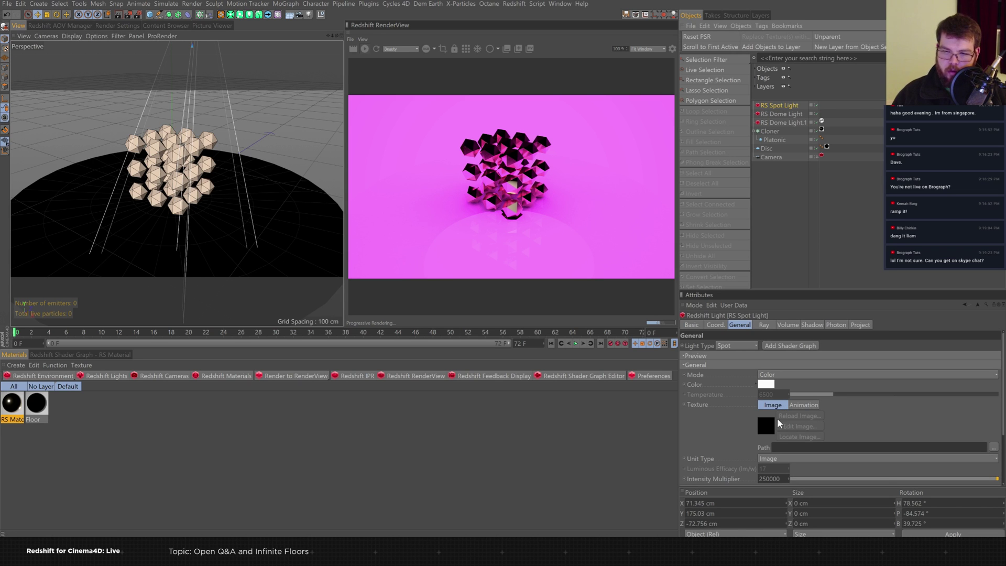
pyautogui.click(996, 479)
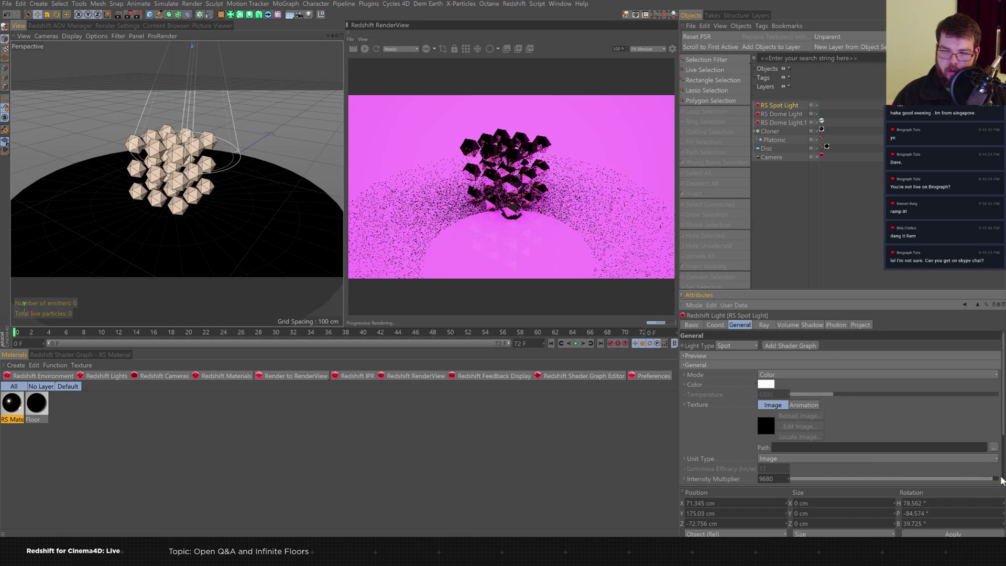
pyautogui.click(767, 385)
pyautogui.click(785, 395)
pyautogui.click(803, 405)
pyautogui.click(751, 430)
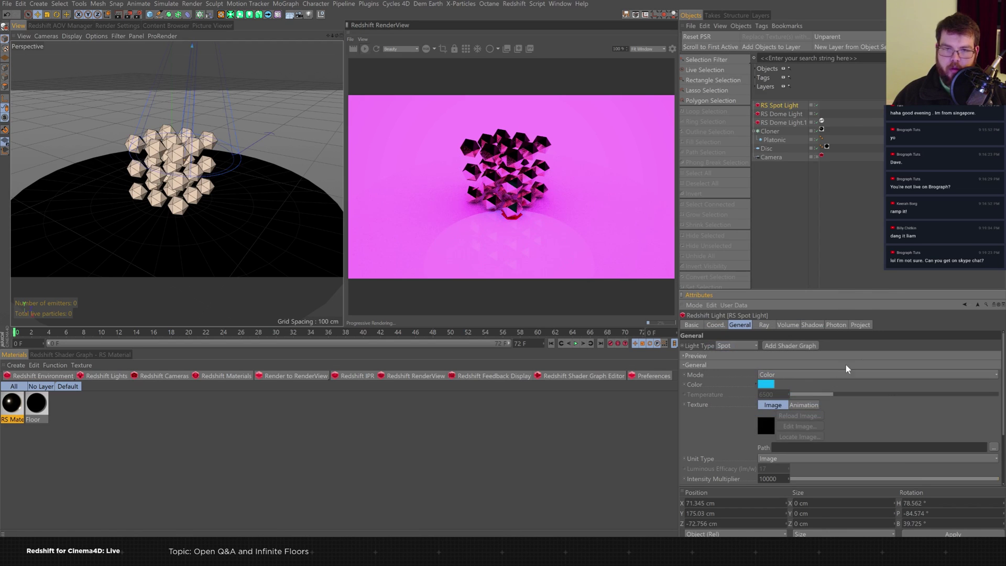
# Widen the RS Spot Light's cone angle to 75° and its fall-off angle to 60°.
pyautogui.click(837, 280)
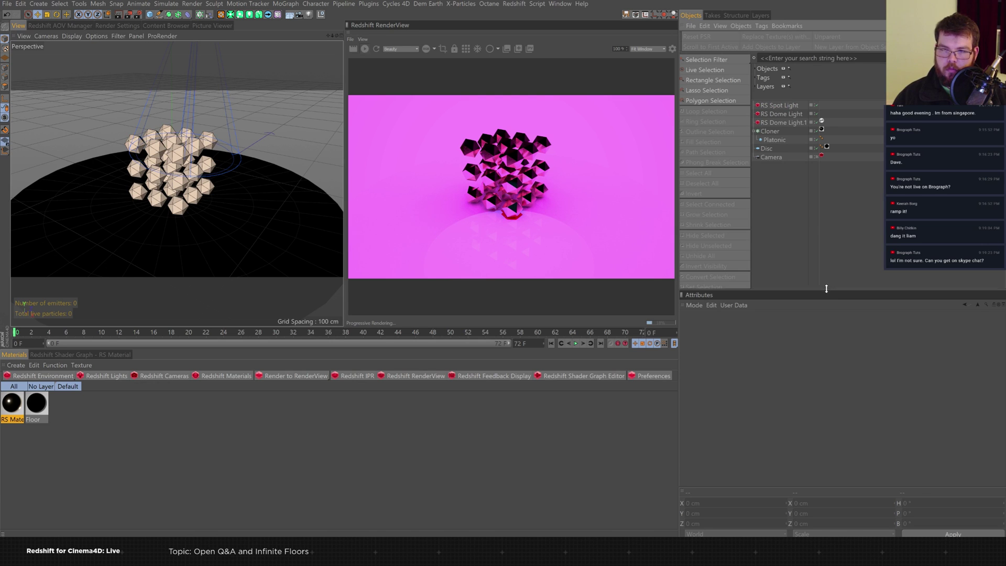
pyautogui.moveTo(825, 288); pyautogui.dragTo(827, 233)
pyautogui.click(779, 106)
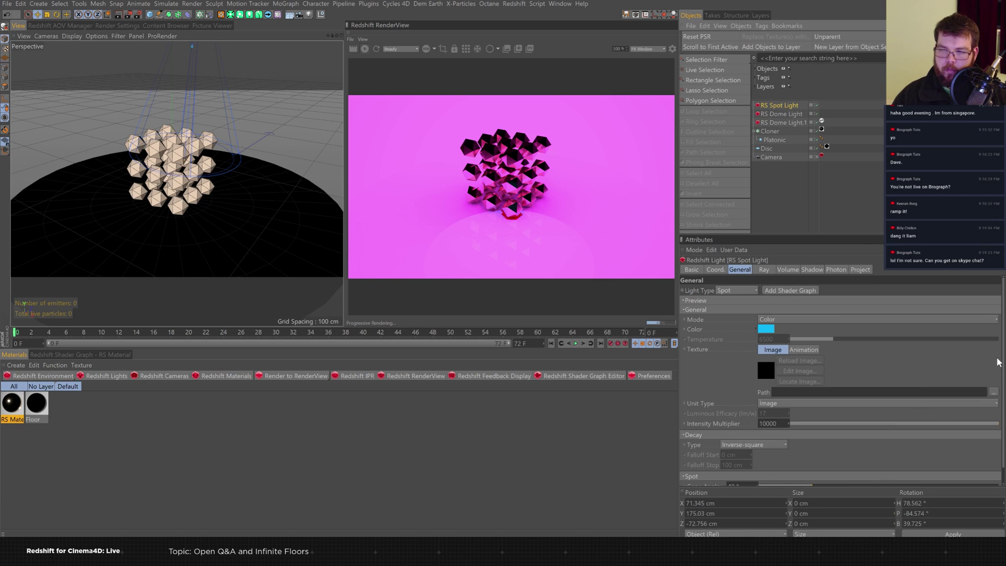
pyautogui.scroll(-2, 891, 398)
pyautogui.moveTo(802, 470); pyautogui.dragTo(860, 469)
pyautogui.moveTo(785, 484); pyautogui.dragTo(843, 485)
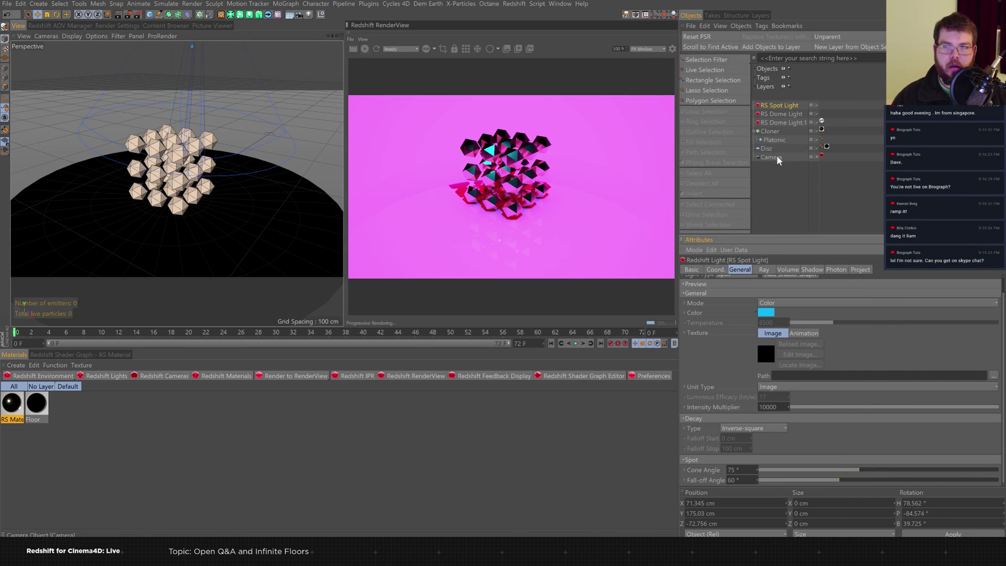
# Scale the Disc up uniformly to about 546 cm across and check the floor from a lower viewing angle.
pyautogui.click(767, 149)
pyautogui.press('t')
pyautogui.moveTo(254, 190)
pyautogui.mouseDown()
pyautogui.moveTo(262, 228)
pyautogui.moveTo(253, 205)
pyautogui.mouseUp()
pyautogui.press('e')
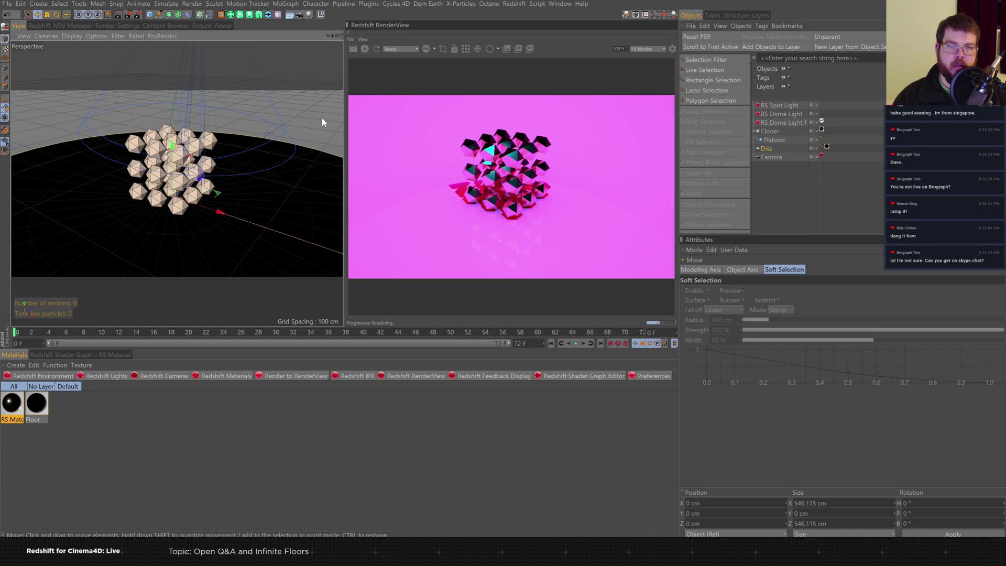
pyautogui.keyDown('alt'); pyautogui.moveTo(252, 168); pyautogui.dragTo(215, 184); pyautogui.keyUp('alt')
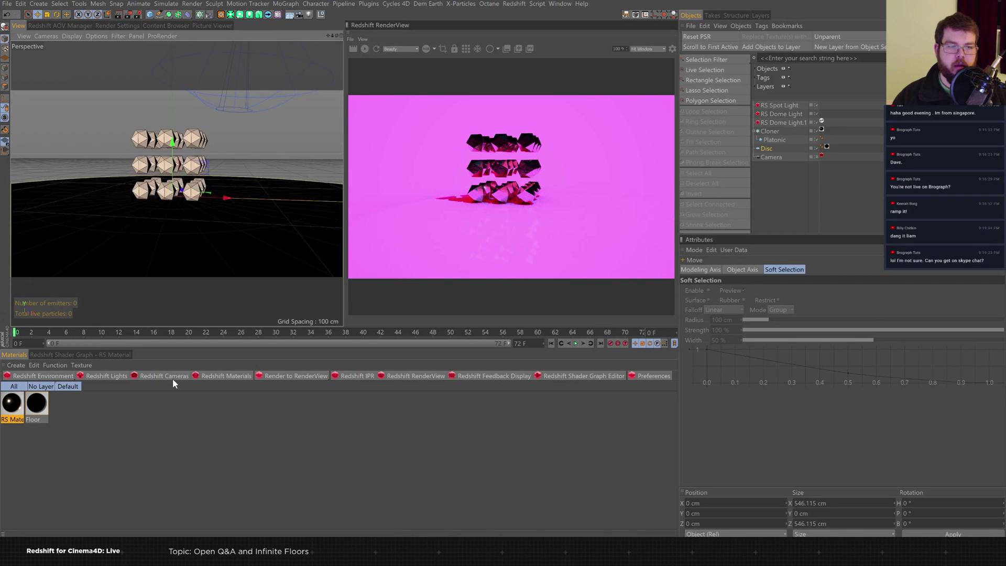
# Enable Catch Diffuse on the Floor material's matte-shadow catcher and review its shadow, reflection and ambient occlusion settings.
pyautogui.click(38, 408)
pyautogui.click(94, 354)
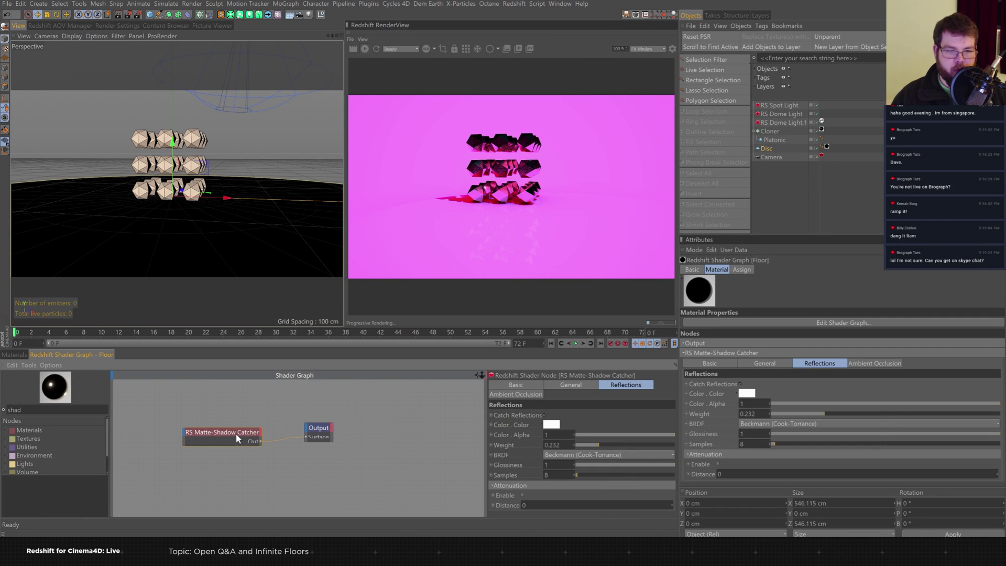
pyautogui.click(238, 433)
pyautogui.click(584, 386)
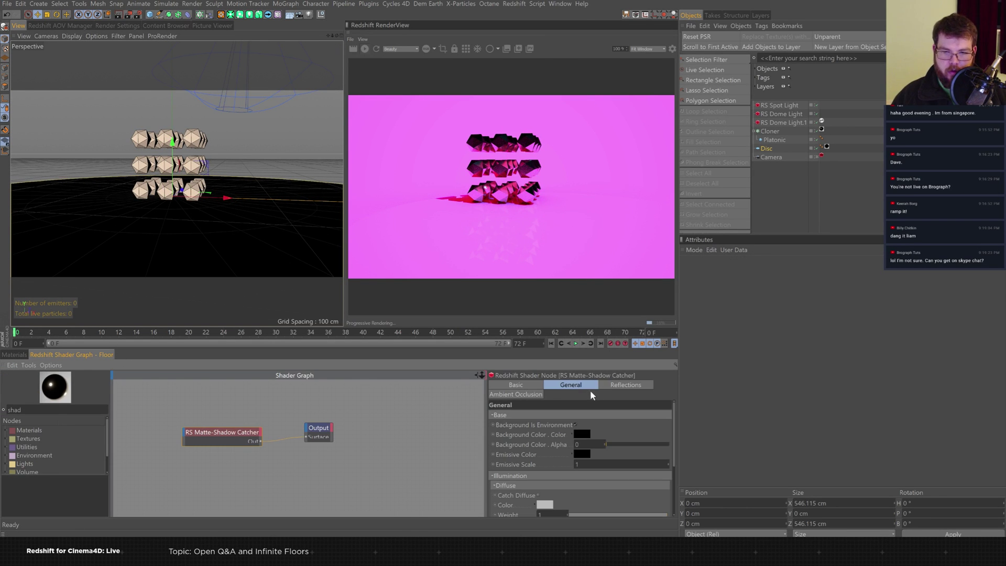
pyautogui.click(538, 495)
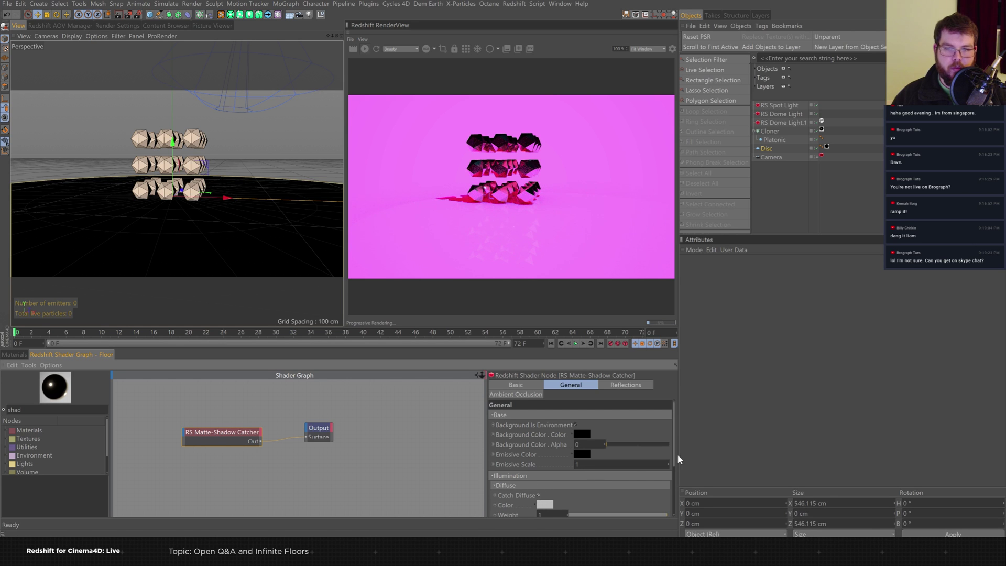
pyautogui.scroll(-4, 676, 449)
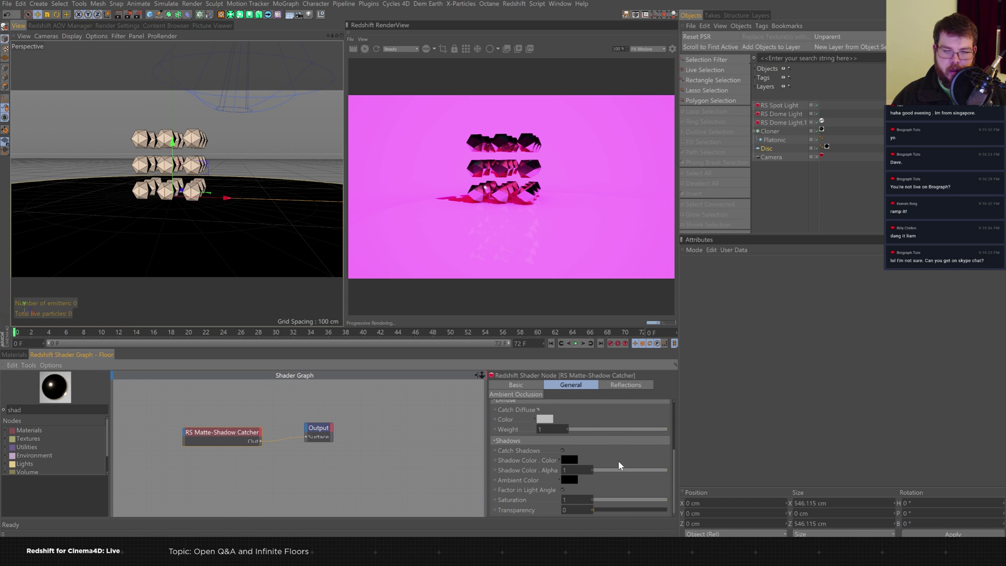
pyautogui.click(627, 385)
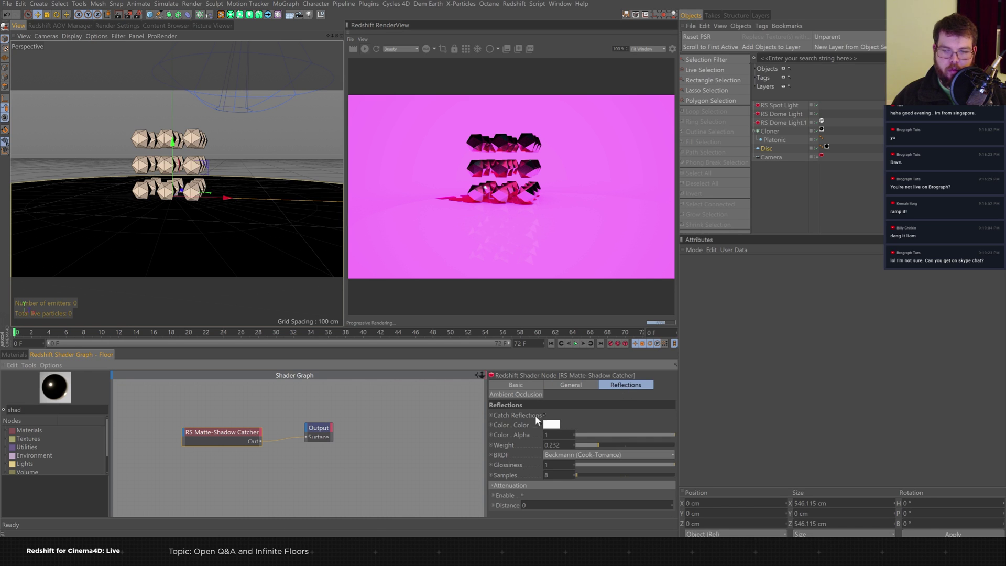
pyautogui.click(582, 385)
pyautogui.click(519, 394)
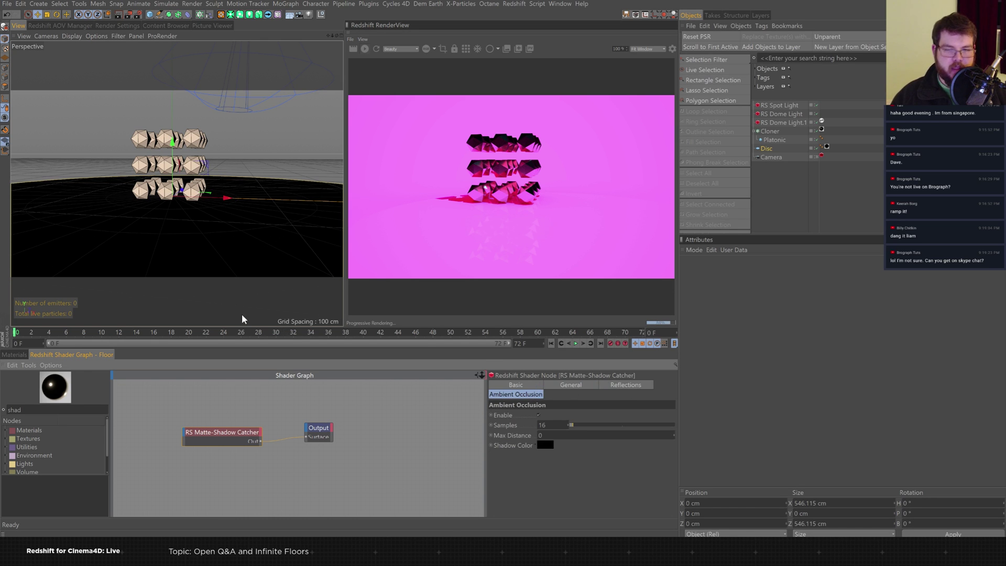
# Browse the Floor shader graph's material, texture, utility and light node categories and its available tools.
pyautogui.click(802, 166)
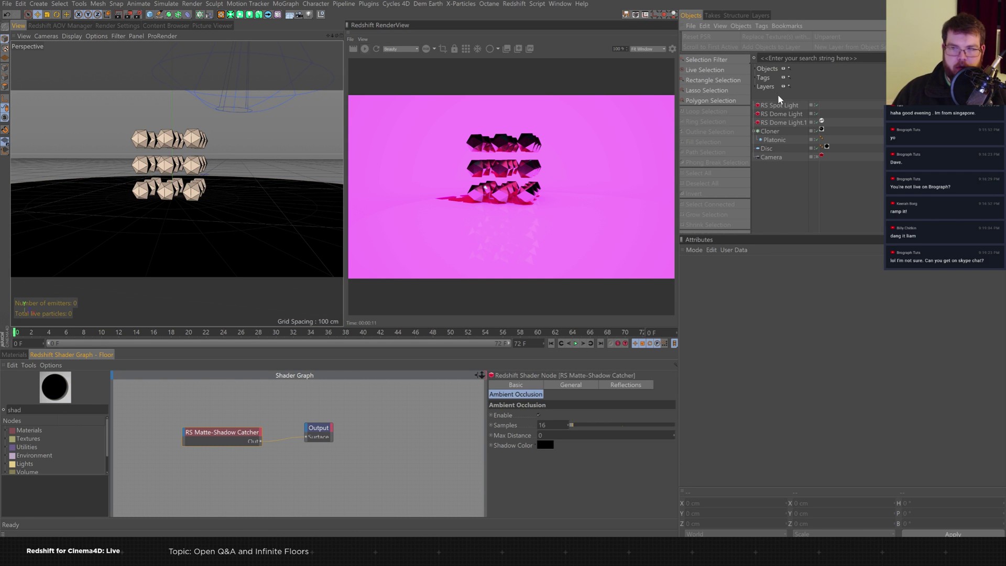
pyautogui.click(21, 355)
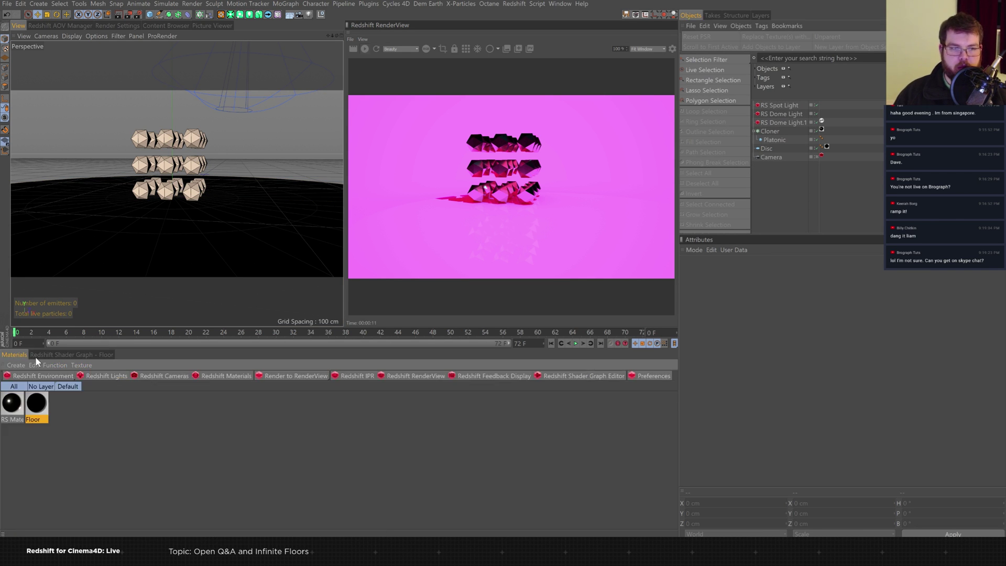
pyautogui.click(69, 355)
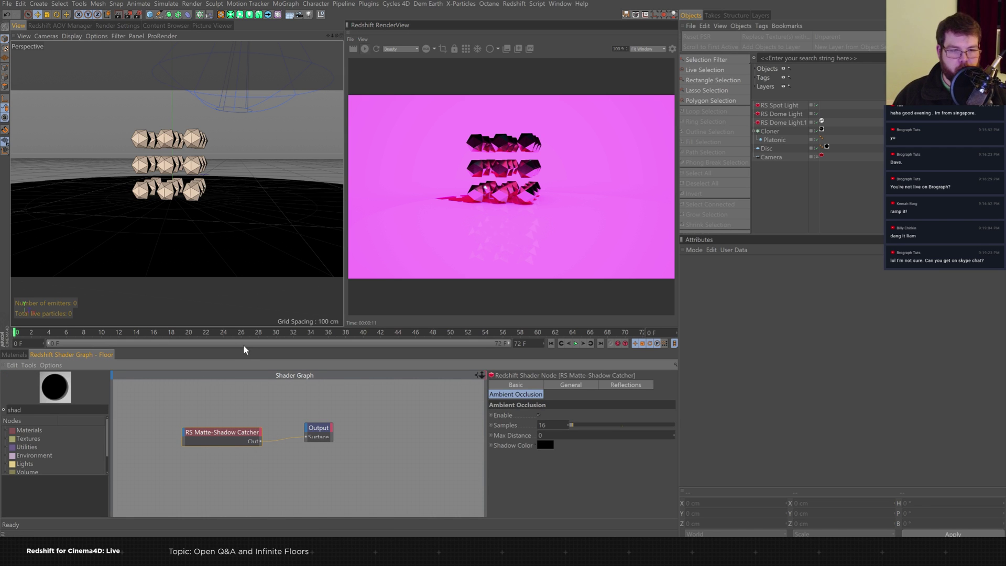
pyautogui.moveTo(244, 351); pyautogui.dragTo(199, 290)
pyautogui.click(6, 371)
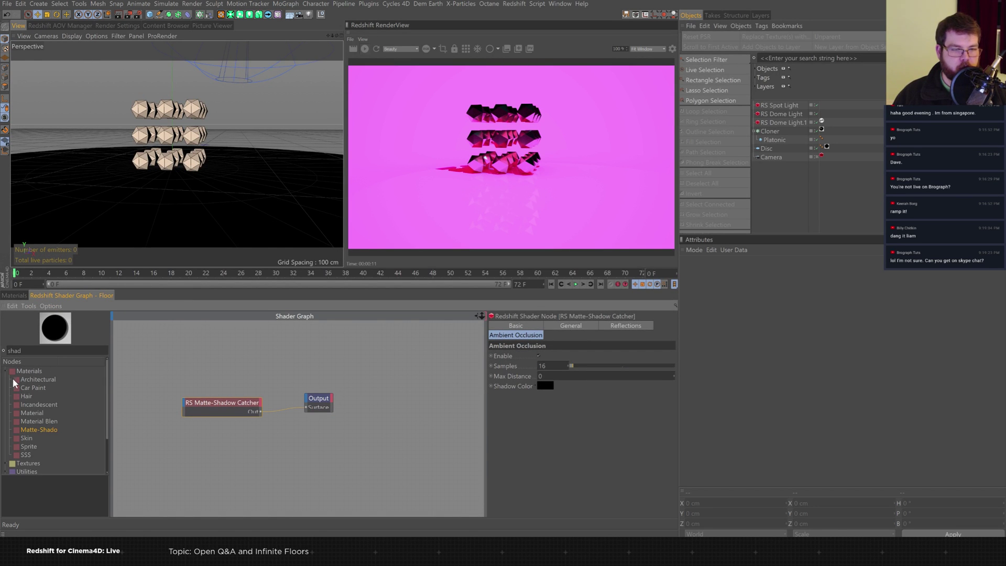
pyautogui.click(6, 371)
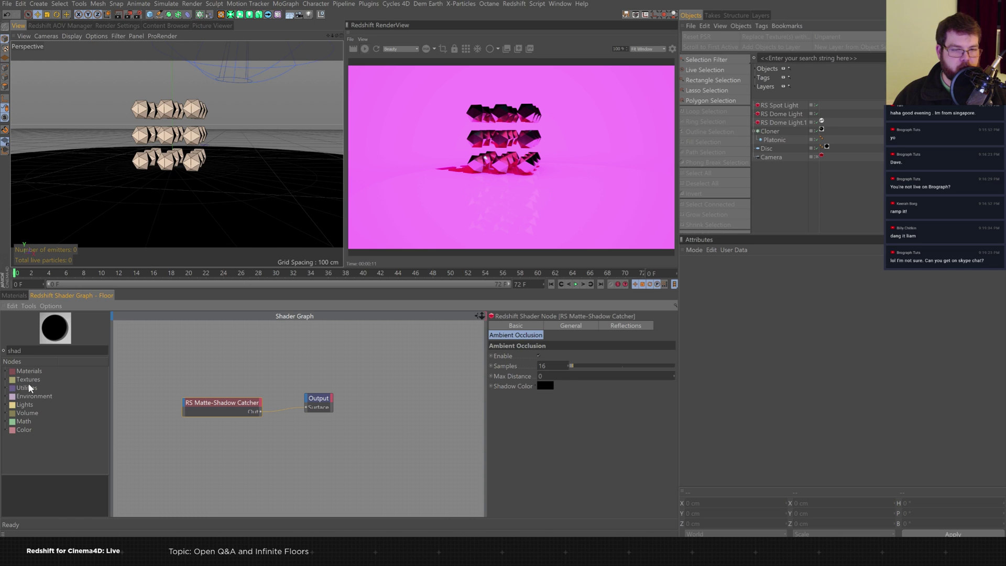
pyautogui.click(6, 379)
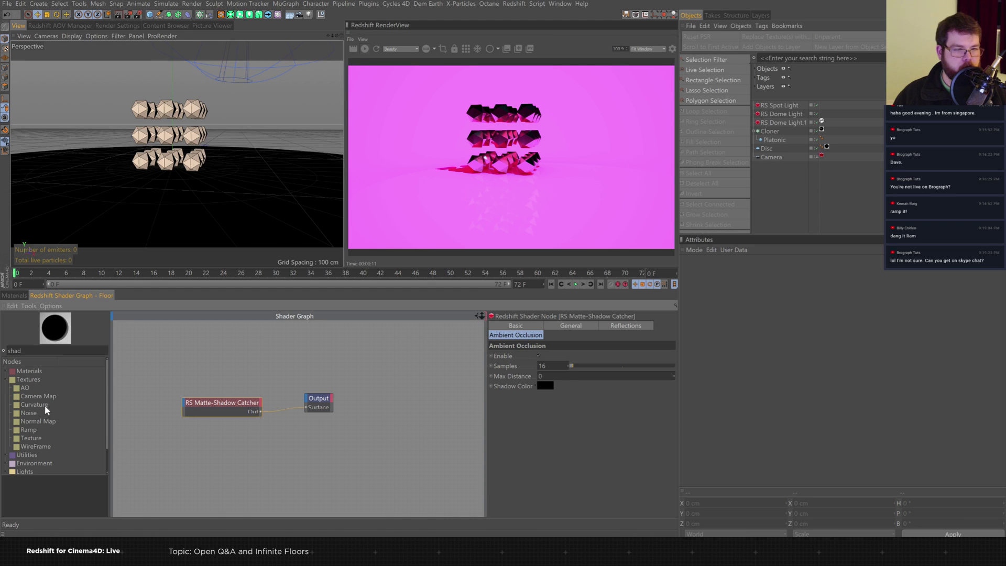
pyautogui.click(6, 380)
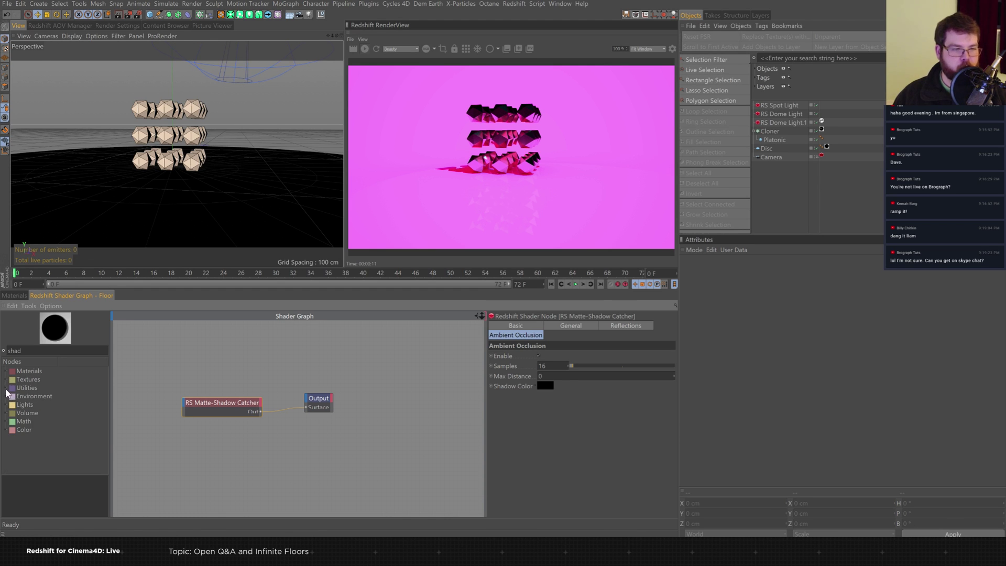
pyautogui.click(6, 388)
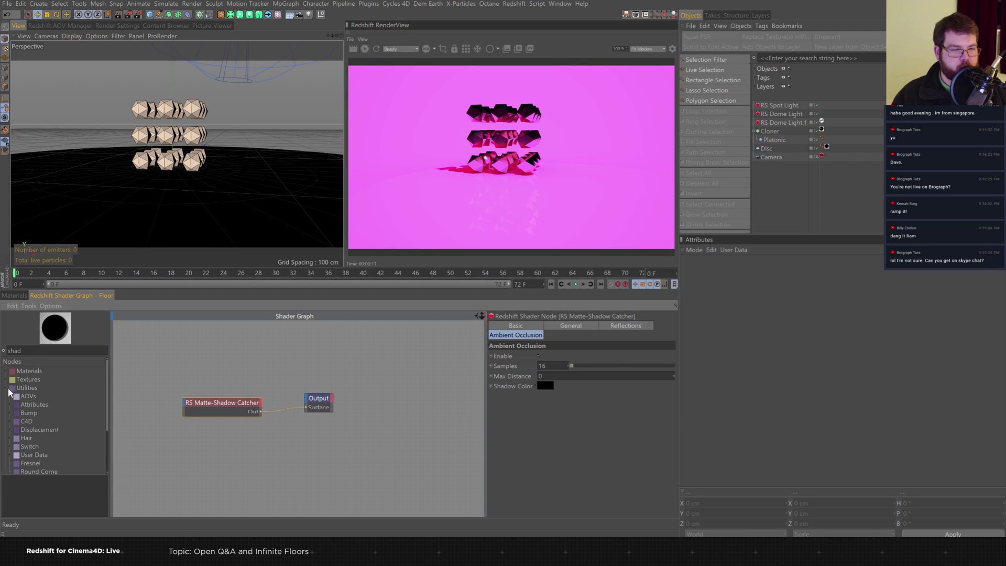
pyautogui.click(6, 388)
pyautogui.click(6, 405)
pyautogui.click(7, 405)
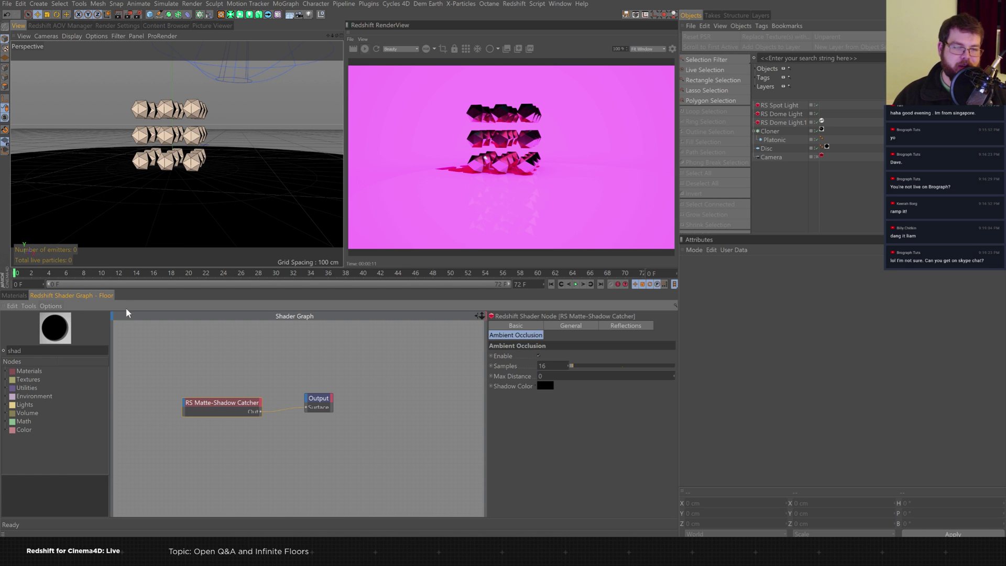
pyautogui.click(29, 307)
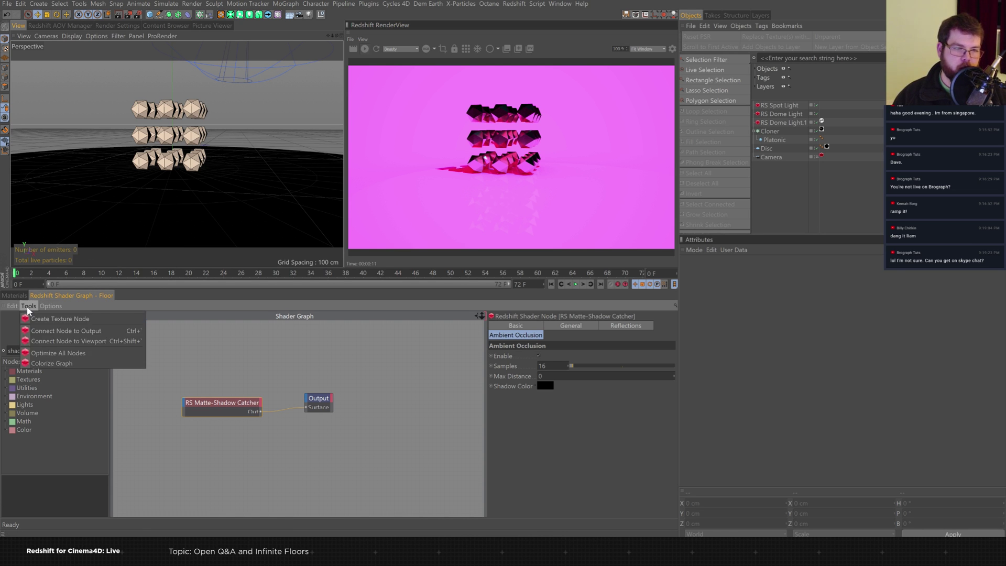
pyautogui.click(110, 362)
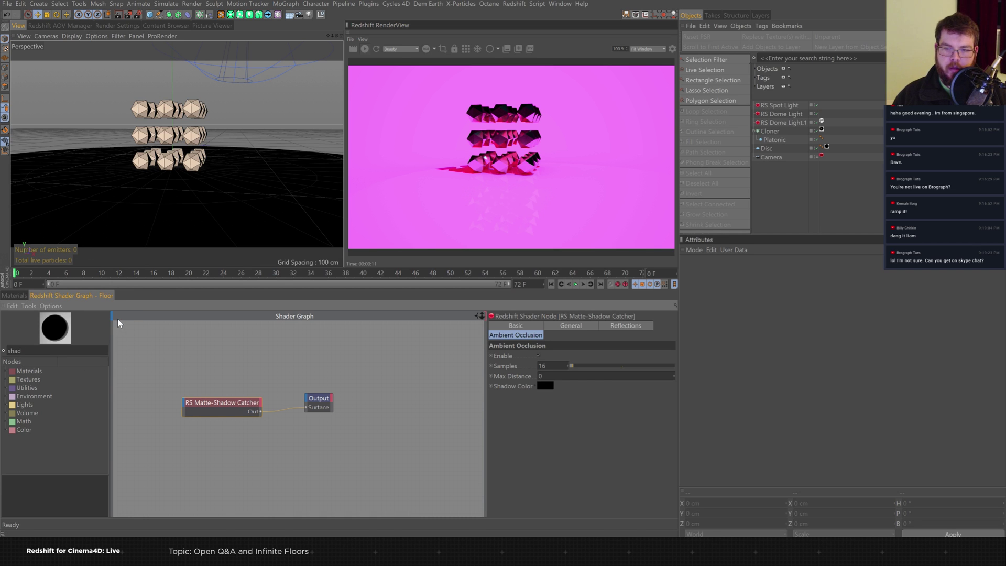
# Enable Render Instances on the Cloner and remove the Floor material from the Disc.
pyautogui.click(14, 296)
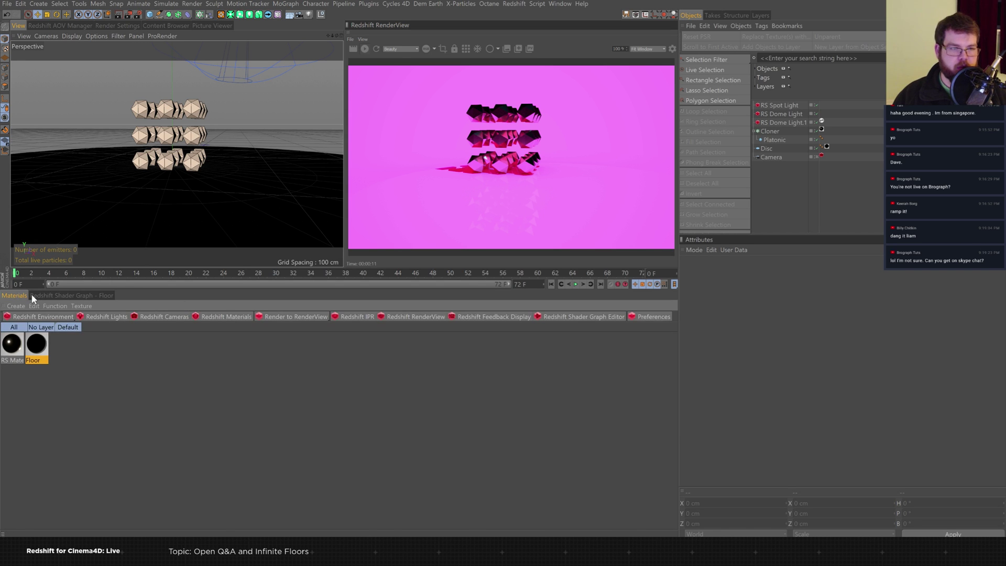
pyautogui.click(52, 296)
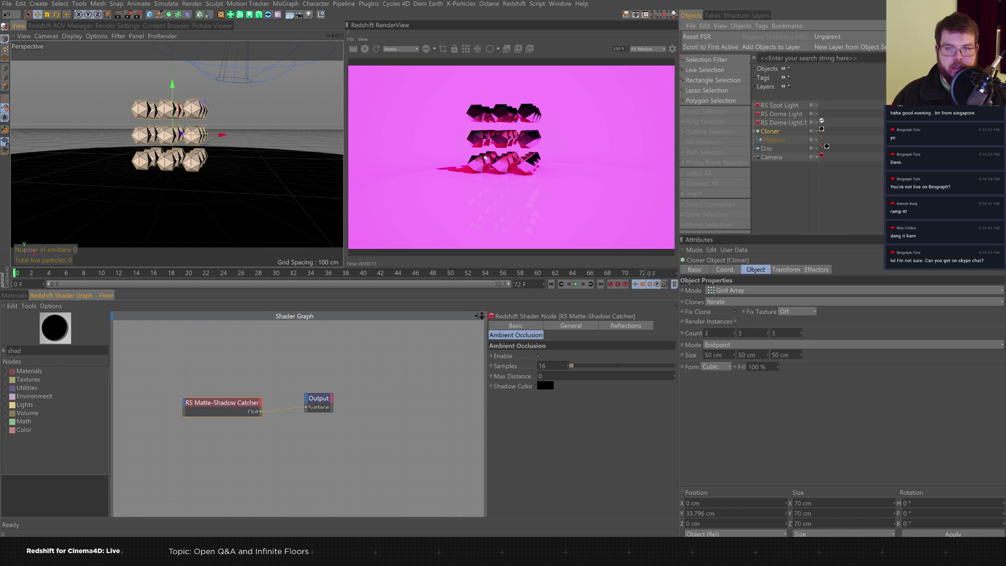
pyautogui.click(735, 321)
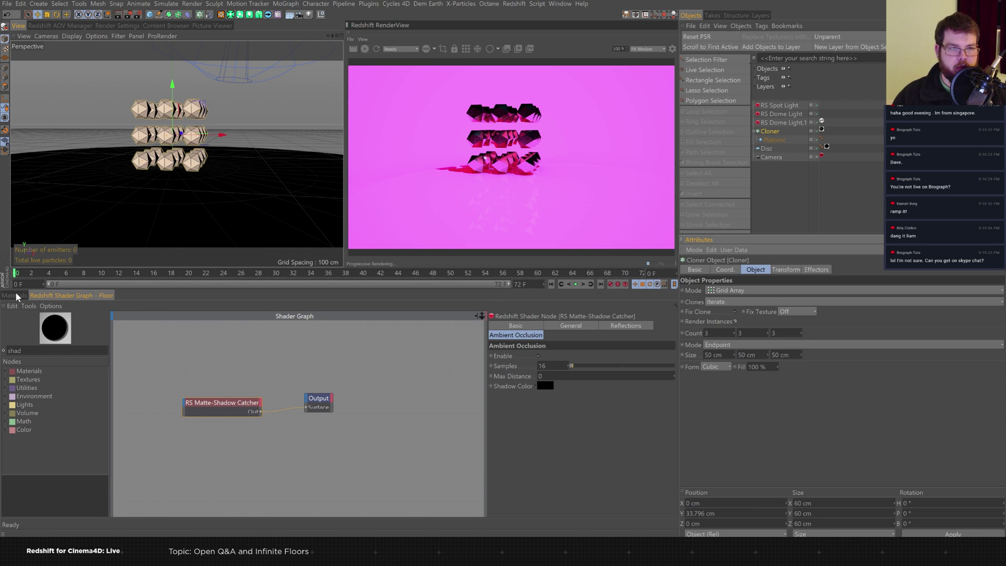
pyautogui.click(17, 295)
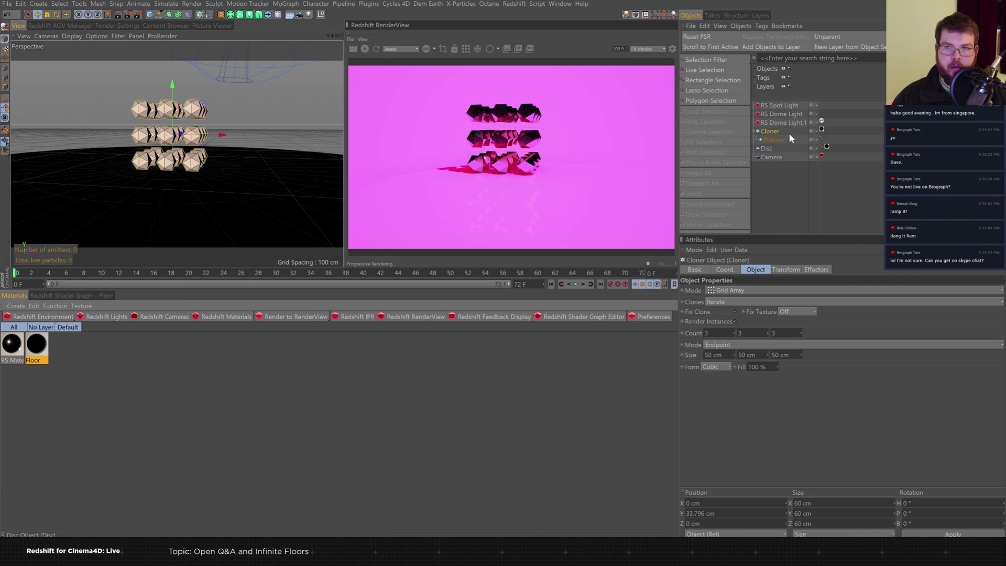
pyautogui.click(827, 146)
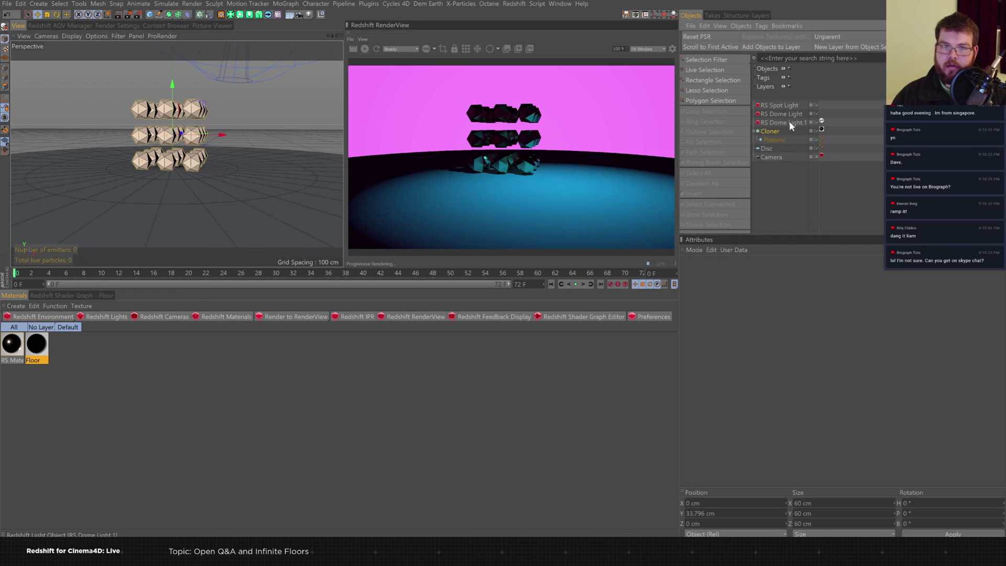
# Delete the RS Dome Light that has no image and raise RS Dome Light.1's exposure to about 0.907.
pyautogui.click(796, 114)
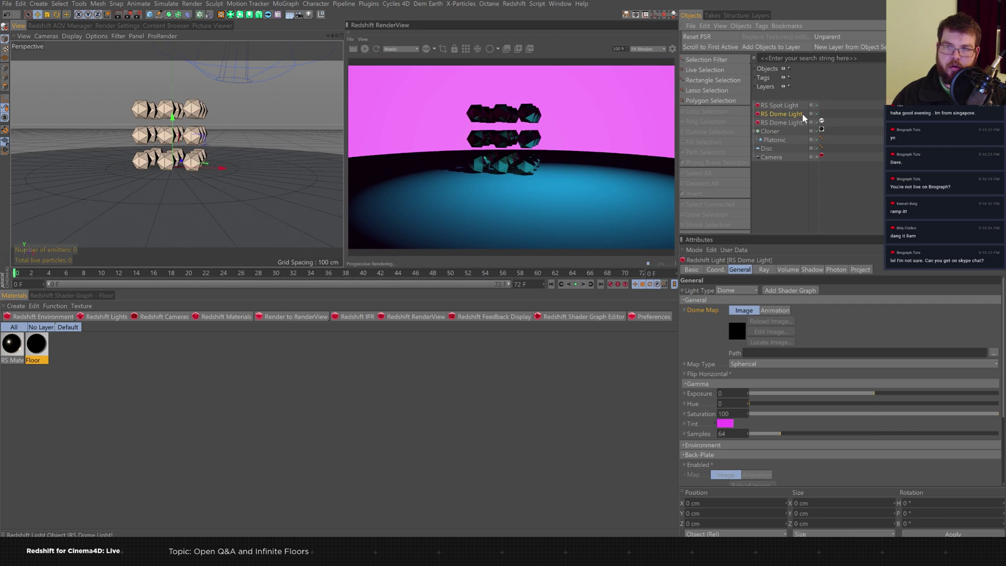
pyautogui.press('Delete')
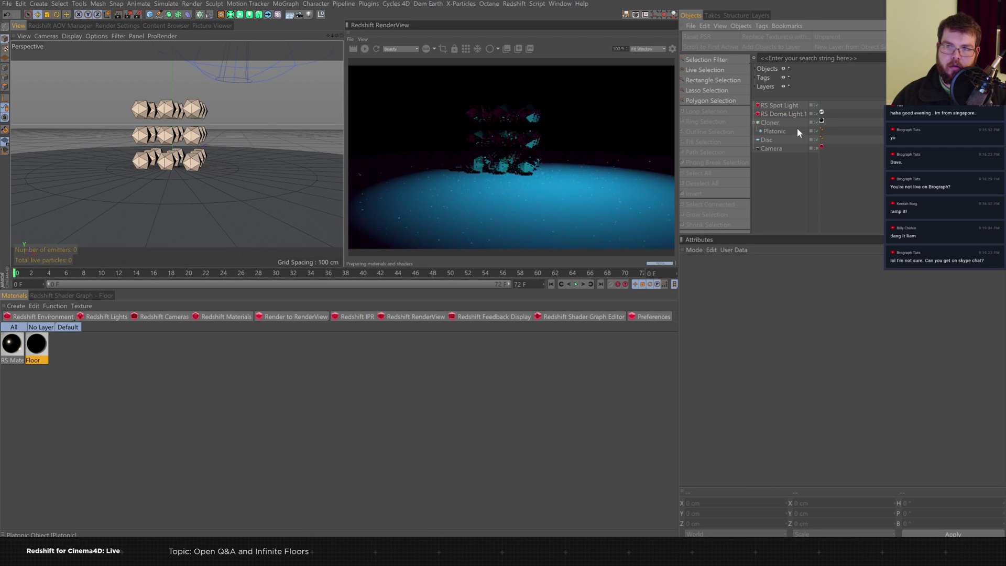
pyautogui.click(788, 113)
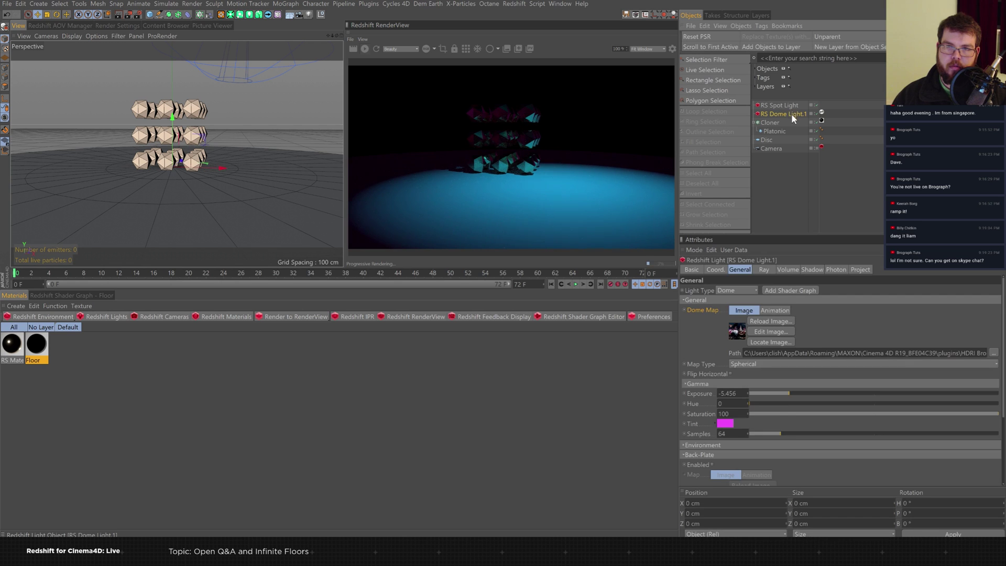
pyautogui.moveTo(820, 394); pyautogui.dragTo(887, 393)
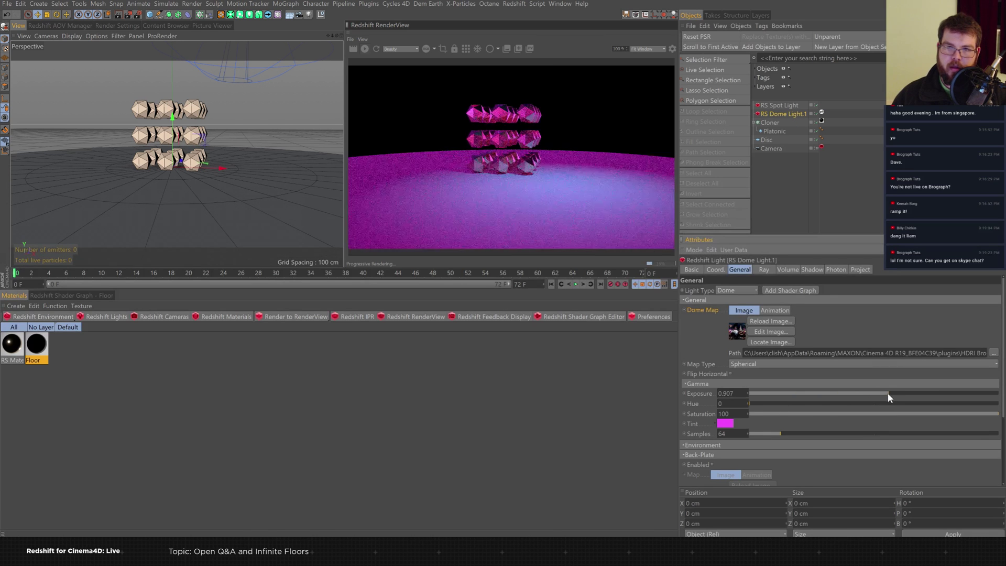
# Scale the Disc up uniformly to about 2521 cm across and view the clones from a higher angle.
pyautogui.keyDown('alt'); pyautogui.moveTo(288, 141); pyautogui.dragTo(135, 227); pyautogui.keyUp('alt')
pyautogui.click(241, 175)
pyautogui.press('t')
pyautogui.keyDown('alt'); pyautogui.moveTo(161, 161); pyautogui.dragTo(186, 192); pyautogui.keyUp('alt')
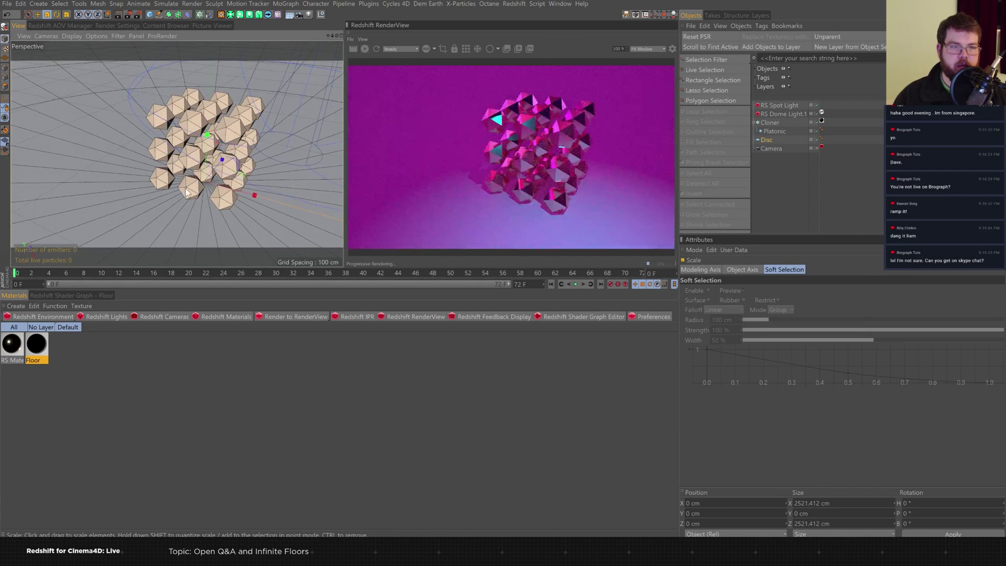
# Set the Cloner's grid count to 50 × 50 × 50.
pyautogui.click(769, 122)
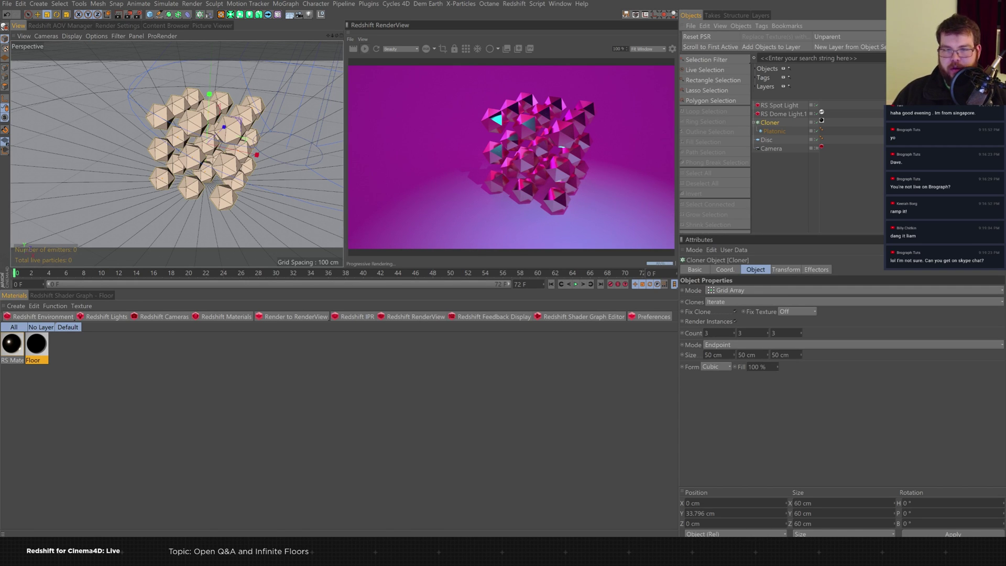
pyautogui.click(707, 333)
pyautogui.write('50')
pyautogui.press('Tab')
pyautogui.write('50')
pyautogui.press('Tab')
pyautogui.write('50')
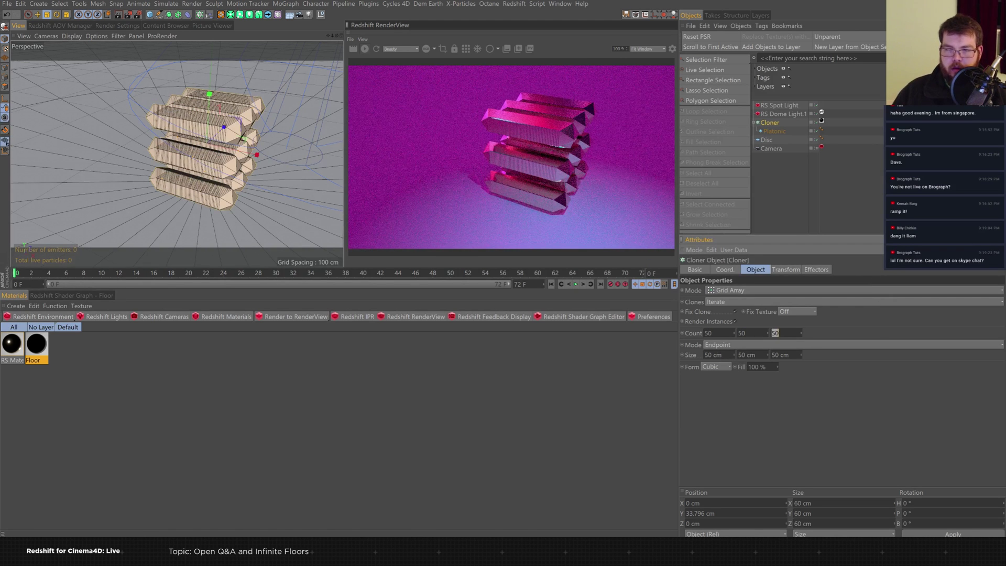
# Set the Cloner's grid size to 500 cm on all three axes and refresh the live render.
pyautogui.write('5')
pyautogui.press('Tab')
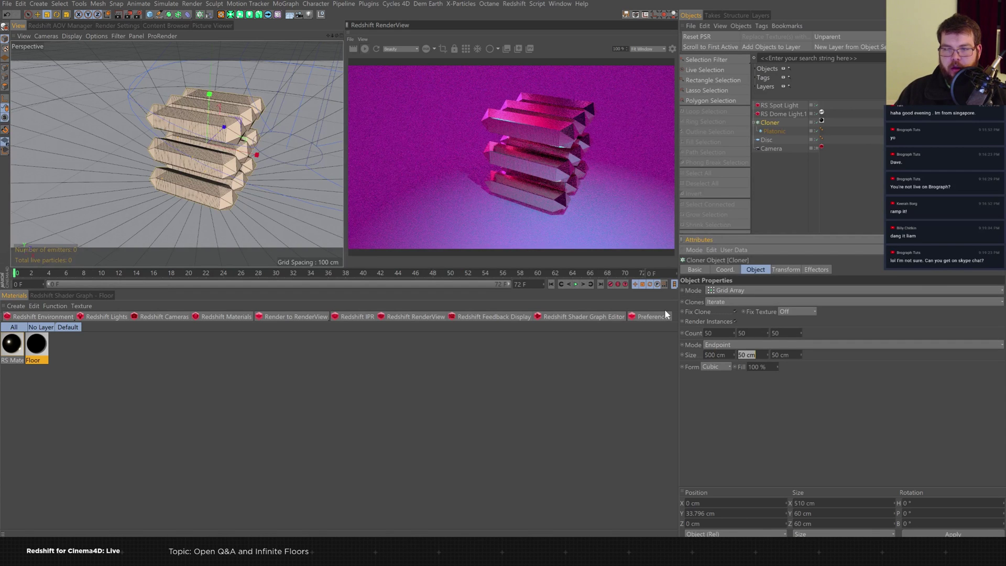
pyautogui.write('500')
pyautogui.press('Tab')
pyautogui.write('500')
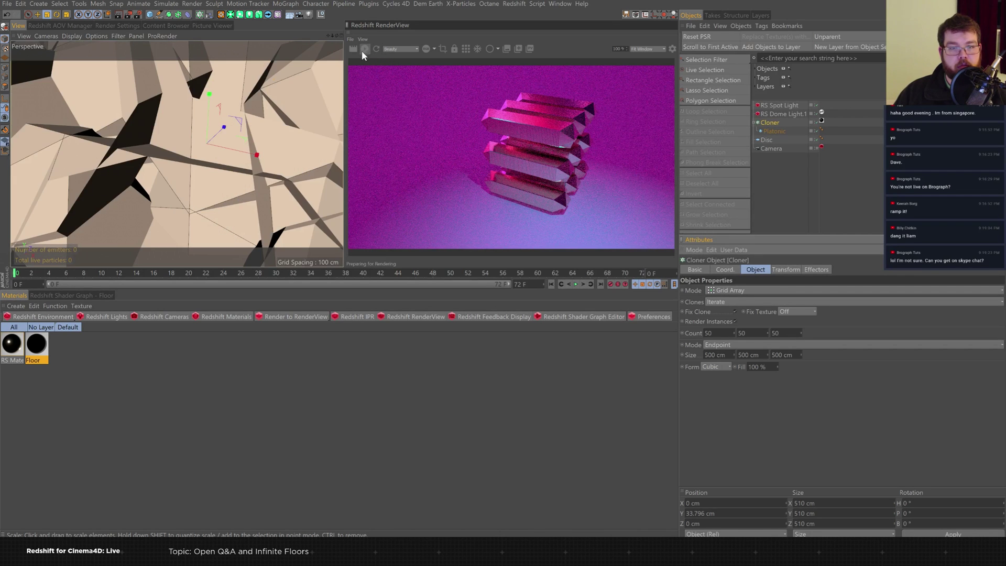
pyautogui.keyDown('alt'); pyautogui.moveTo(220, 138); pyautogui.dragTo(307, 99); pyautogui.keyUp('alt')
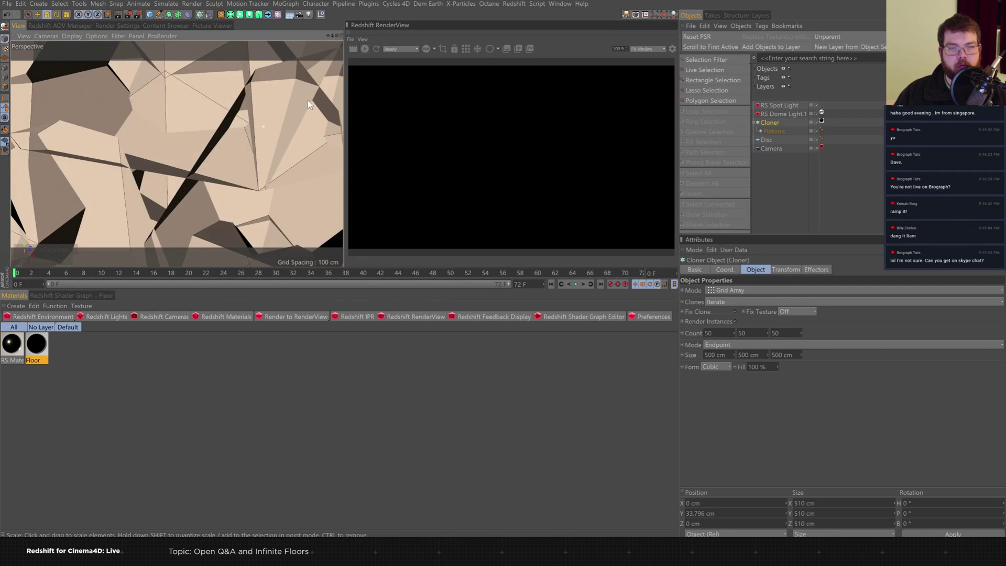
pyautogui.keyDown('alt'); pyautogui.moveTo(169, 172); pyautogui.dragTo(219, 152); pyautogui.keyUp('alt')
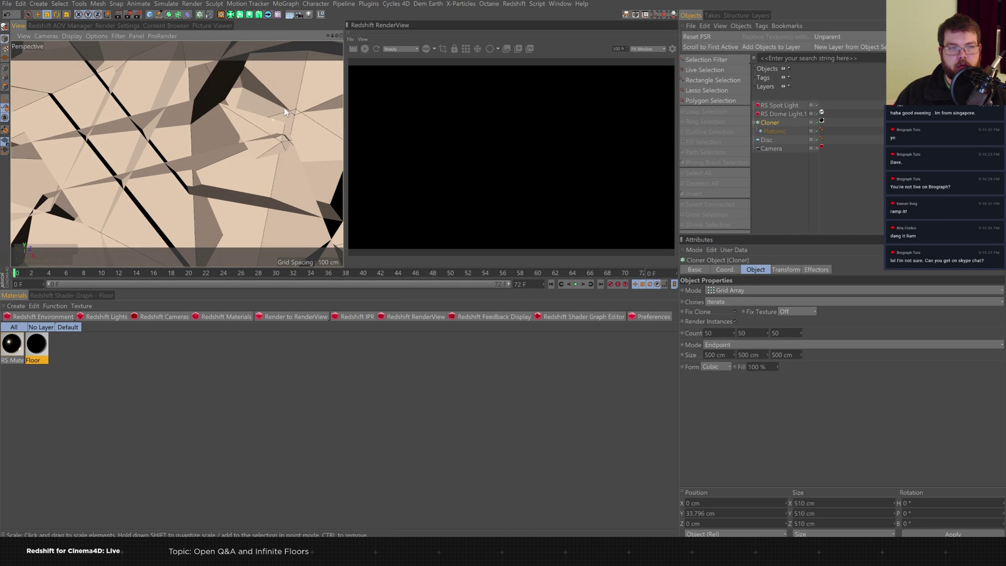
pyautogui.click(365, 49)
pyautogui.keyDown('alt'); pyautogui.moveTo(253, 125); pyautogui.dragTo(293, 113); pyautogui.keyUp('alt')
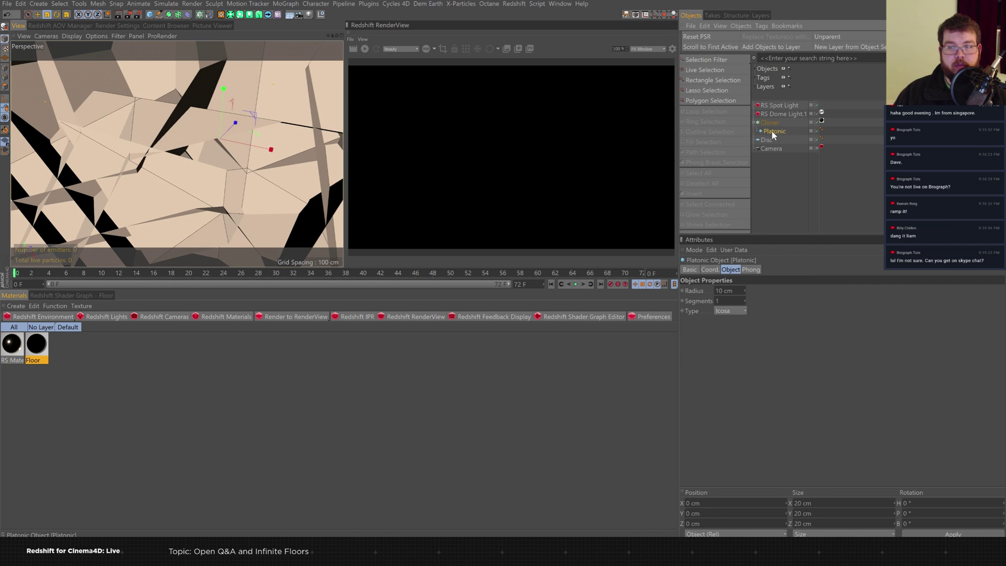
pyautogui.keyDown('alt'); pyautogui.moveTo(214, 180); pyautogui.dragTo(345, 105); pyautogui.keyUp('alt')
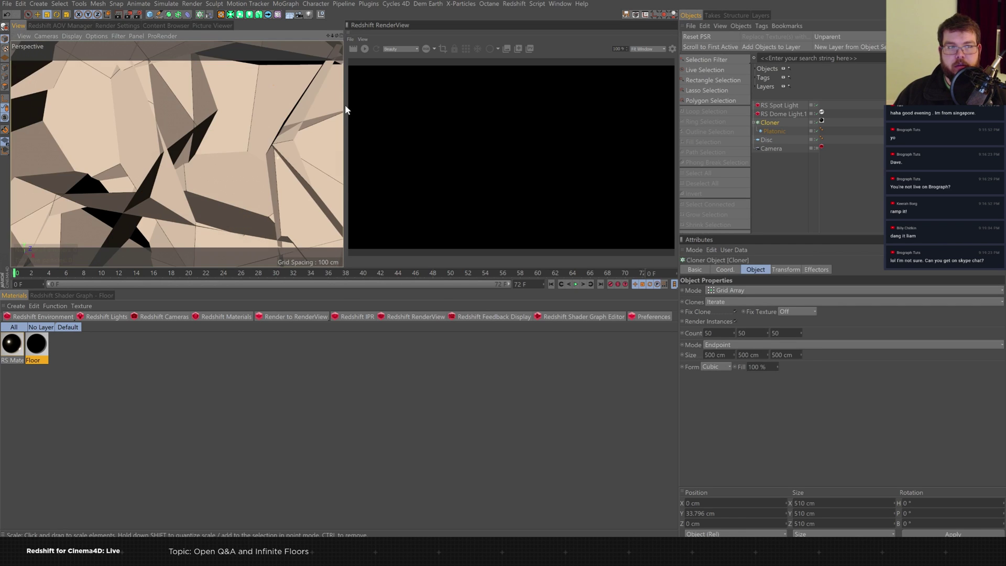
# Set the Cloner's grid count to 25 × 25 × 25.
pyautogui.moveTo(717, 333); pyautogui.dragTo(591, 254)
pyautogui.write('25')
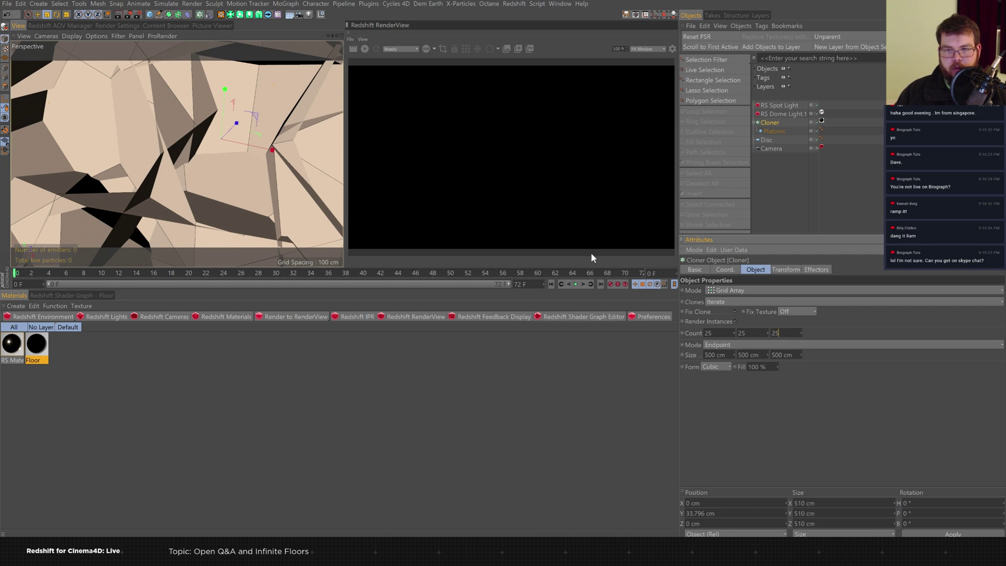
pyautogui.press('Return')
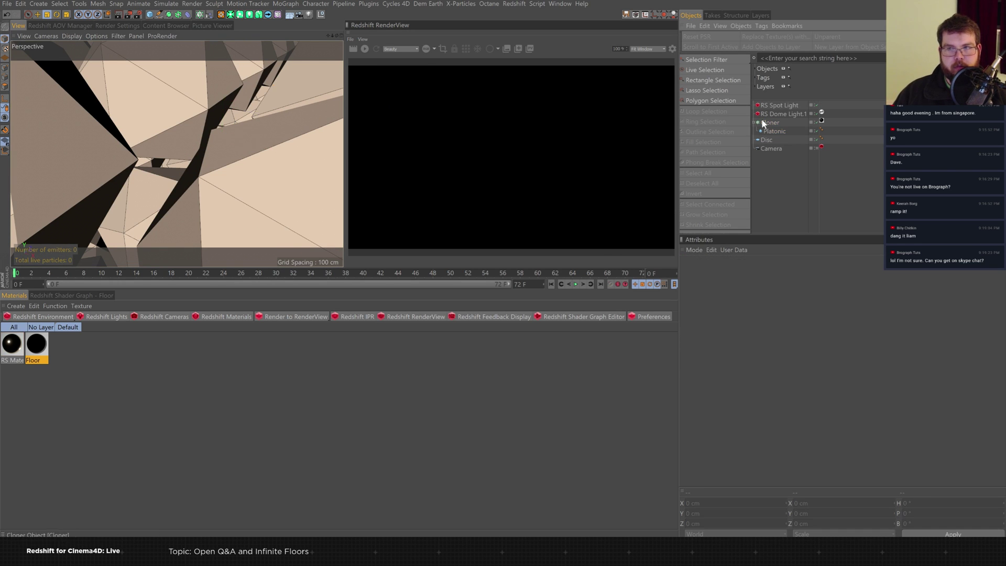
pyautogui.press('t')
pyautogui.keyDown('alt'); pyautogui.moveTo(259, 130); pyautogui.dragTo(171, 165); pyautogui.keyUp('alt')
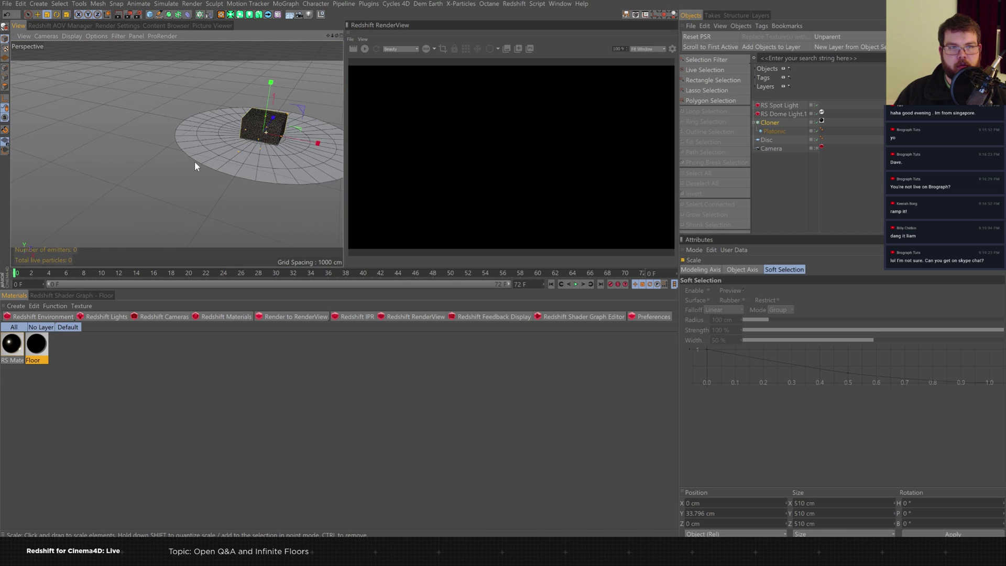
pyautogui.scroll(5, 193, 161)
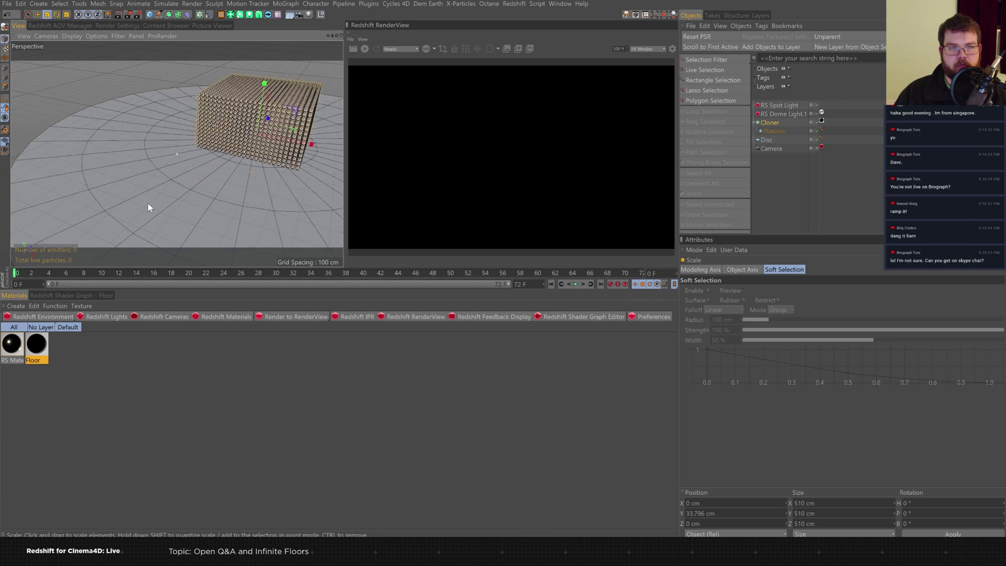
pyautogui.keyDown('alt'); pyautogui.moveTo(147, 203); pyautogui.dragTo(159, 204, button='middle'); pyautogui.keyUp('alt')
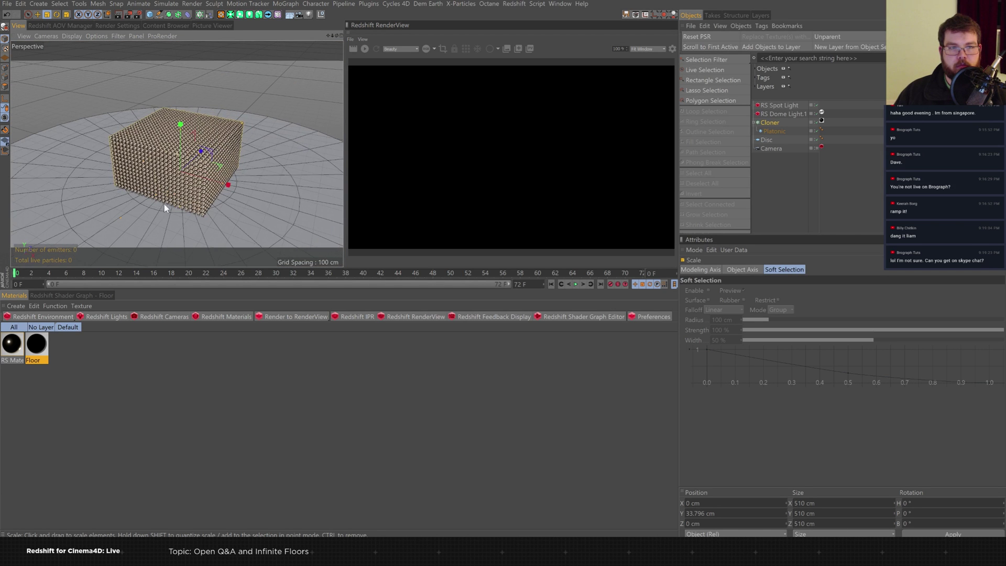
pyautogui.scroll(1, 235, 160)
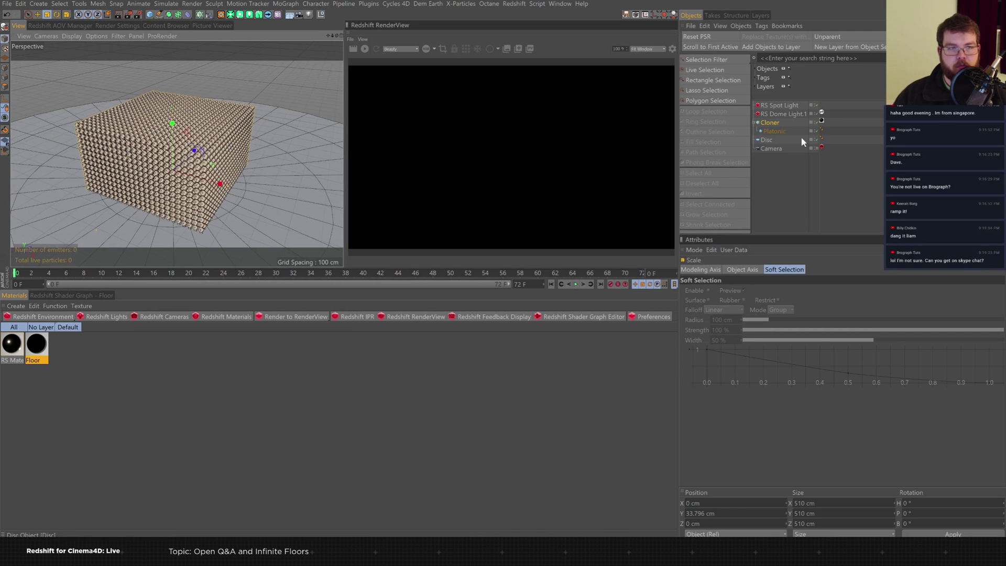
# Set the Cloner's grid count to 10 × 10 × 10 and start the live render.
pyautogui.click(769, 122)
pyautogui.click(709, 333)
pyautogui.write('10')
pyautogui.press('Tab')
pyautogui.write('10')
pyautogui.press('Tab')
pyautogui.write('10')
pyautogui.press('Return')
pyautogui.keyDown('alt'); pyautogui.moveTo(173, 163); pyautogui.dragTo(196, 175); pyautogui.keyUp('alt')
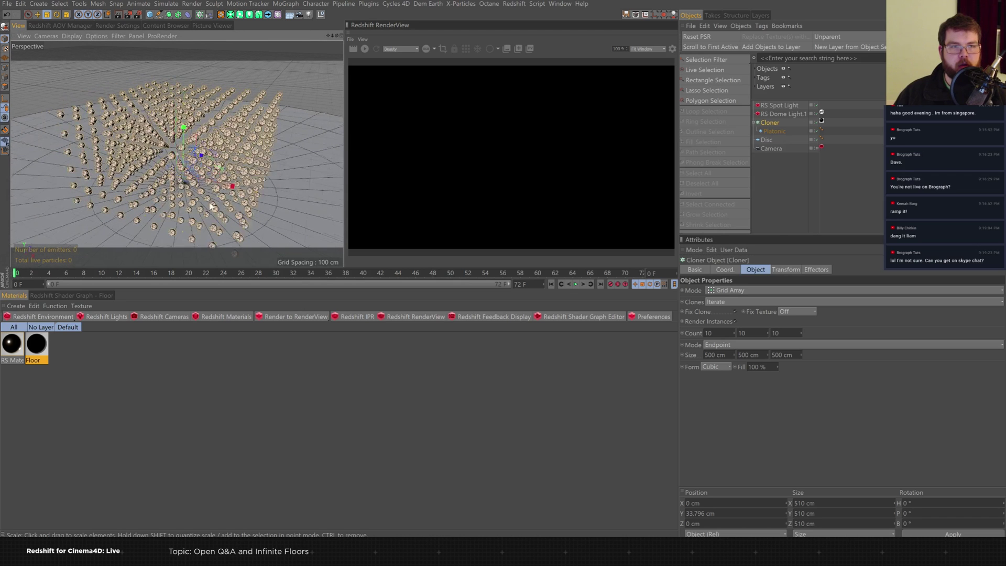
pyautogui.click(365, 48)
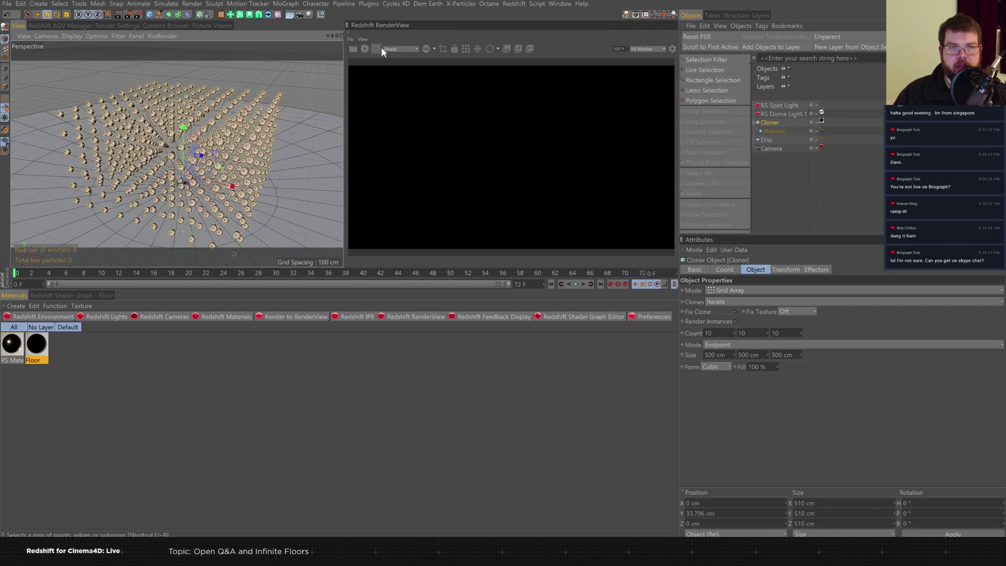
pyautogui.keyDown('alt'); pyautogui.moveTo(233, 160); pyautogui.dragTo(282, 93); pyautogui.keyUp('alt')
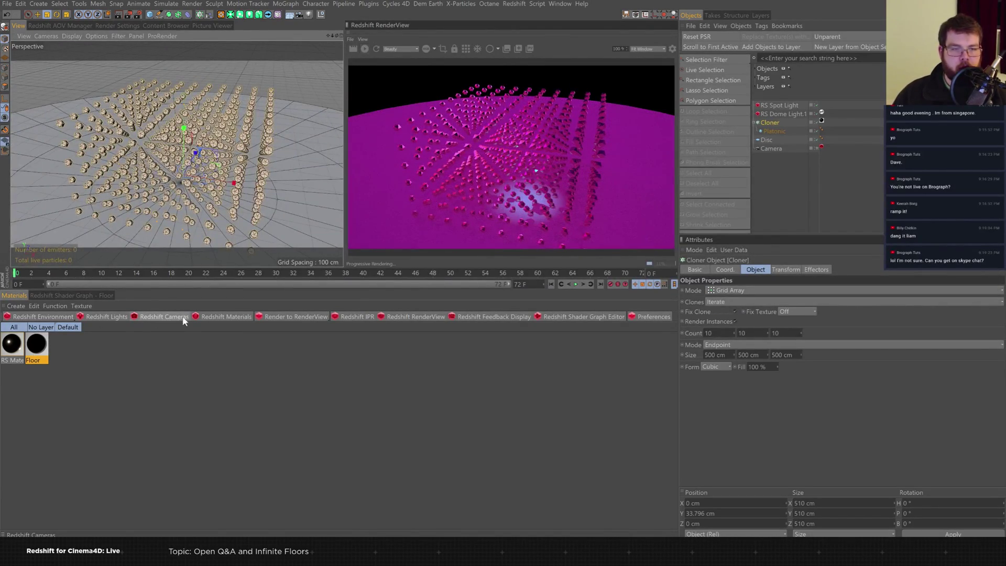
# Create a new Redshift material and assign it to the Disc.
pyautogui.click(226, 316)
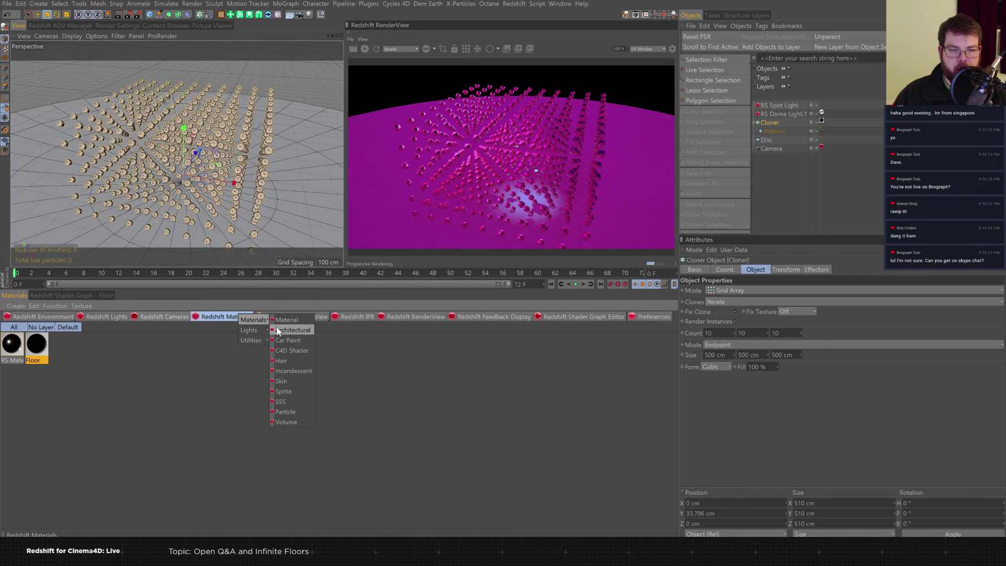
pyautogui.click(293, 329)
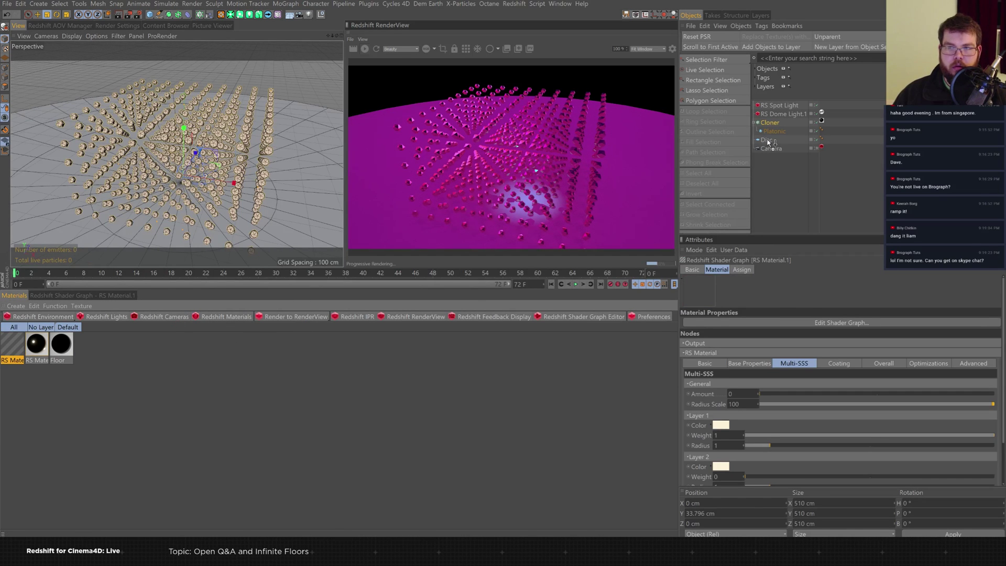
pyautogui.moveTo(769, 142); pyautogui.dragTo(768, 140)
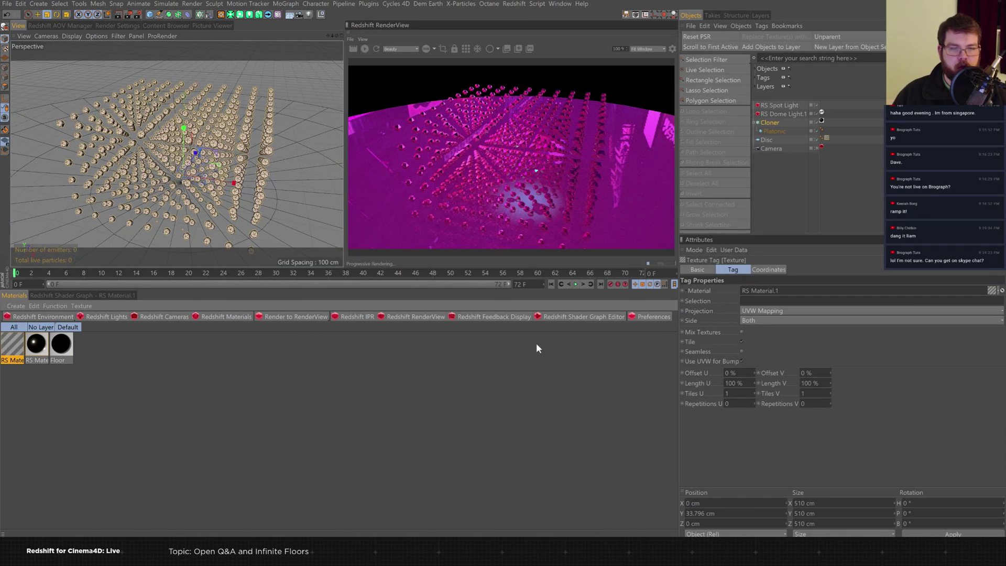
# Set the new floor material's base properties to the Paper preset.
pyautogui.click(12, 348)
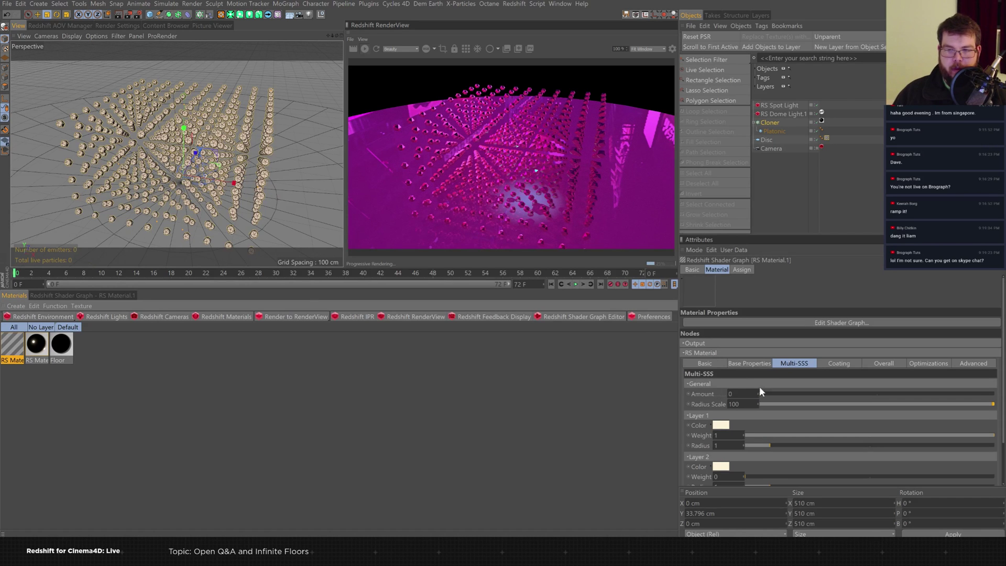
pyautogui.click(749, 363)
pyautogui.click(741, 383)
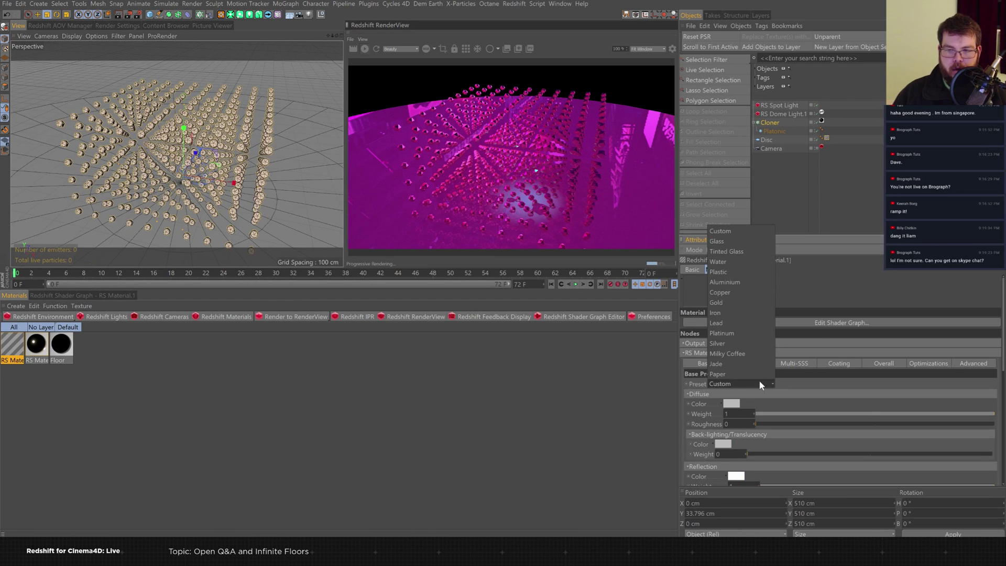
pyautogui.click(734, 368)
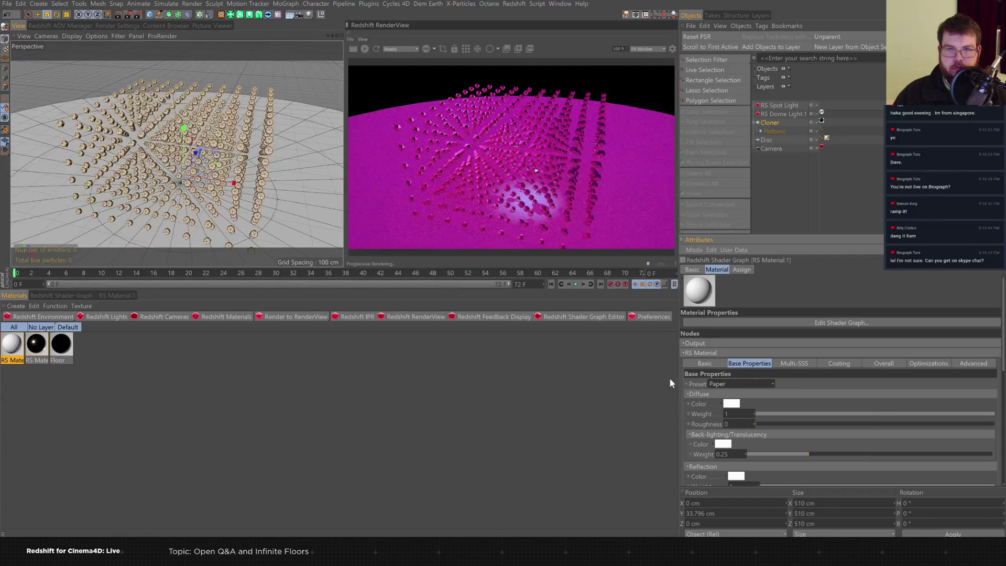
# Load a different HDRI from the Manhattan Nights Vol. 1 pack into RS Dome Light.1 through its HDRI Link tag.
pyautogui.click(779, 107)
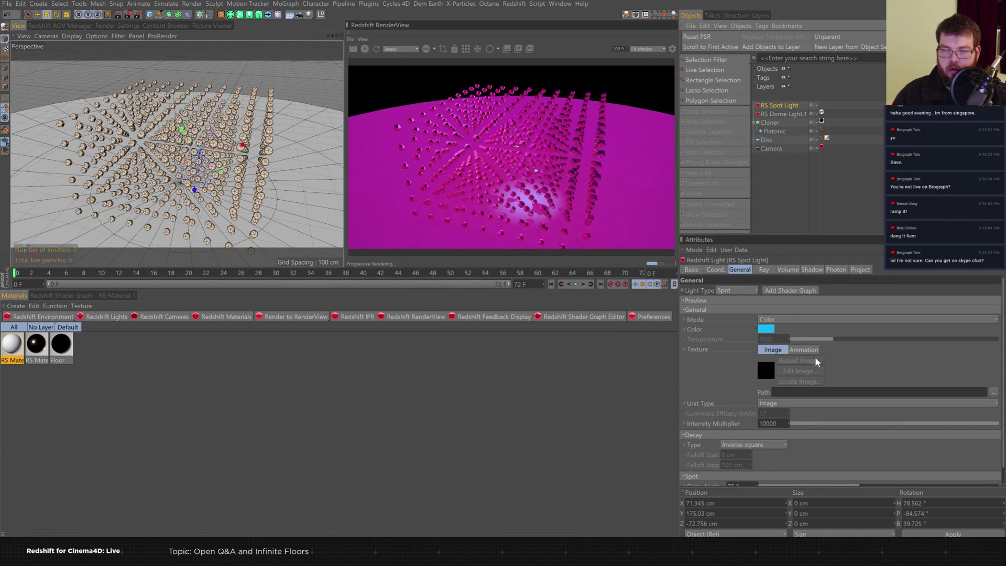
pyautogui.doubleClick(822, 113)
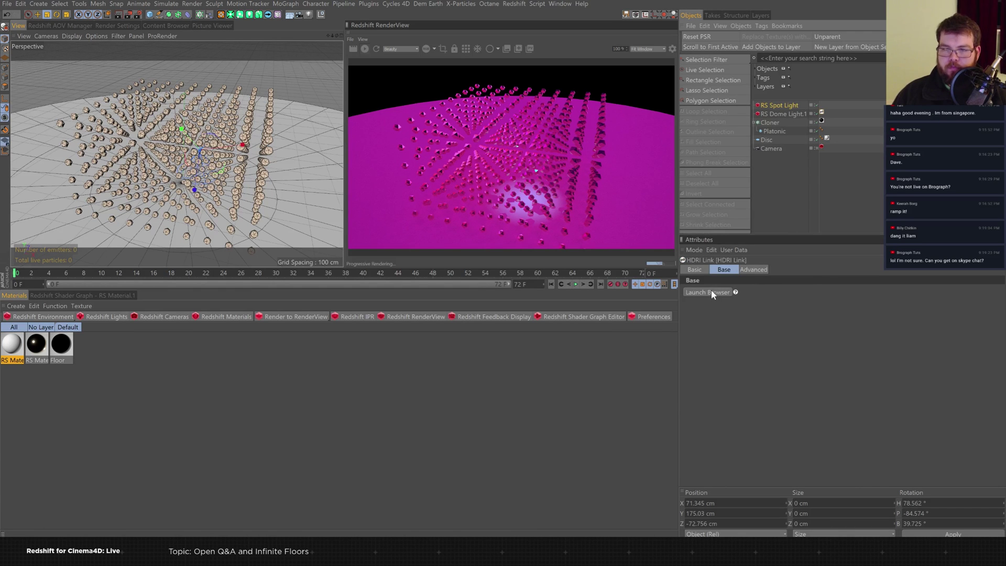
pyautogui.moveTo(819, 322); pyautogui.dragTo(820, 382)
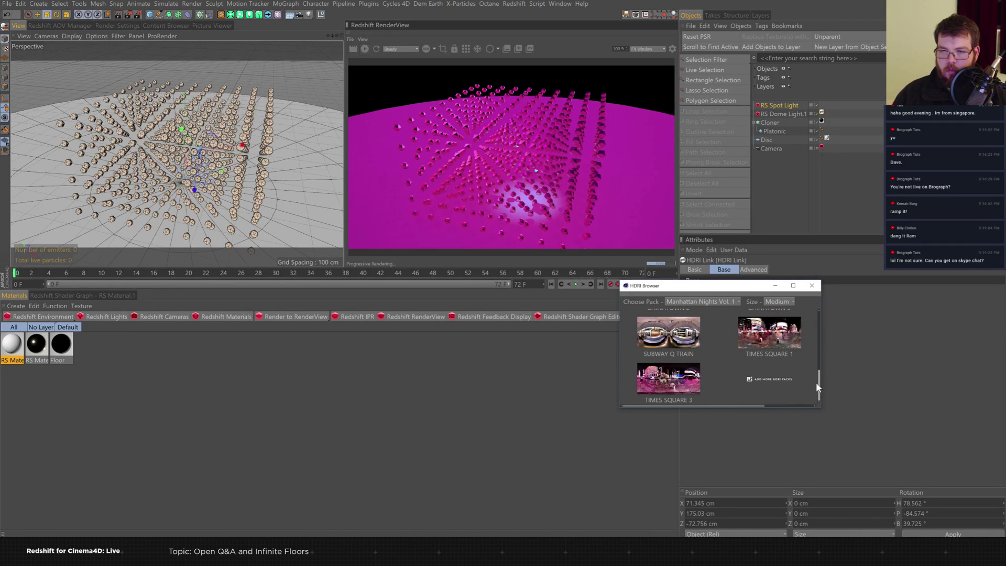
pyautogui.click(811, 286)
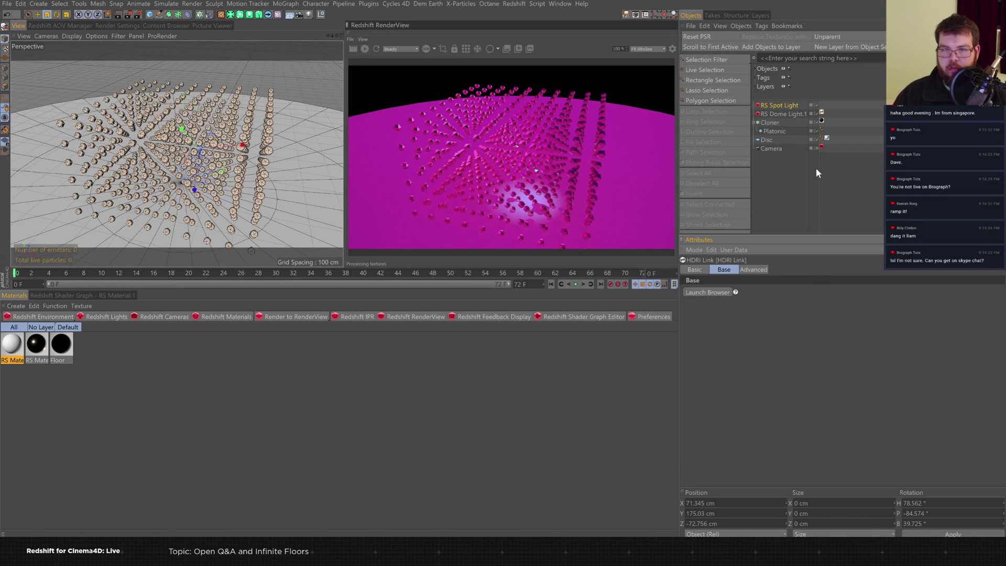
# Lower RS Dome Light.1's exposure to about -1.964.
pyautogui.click(785, 113)
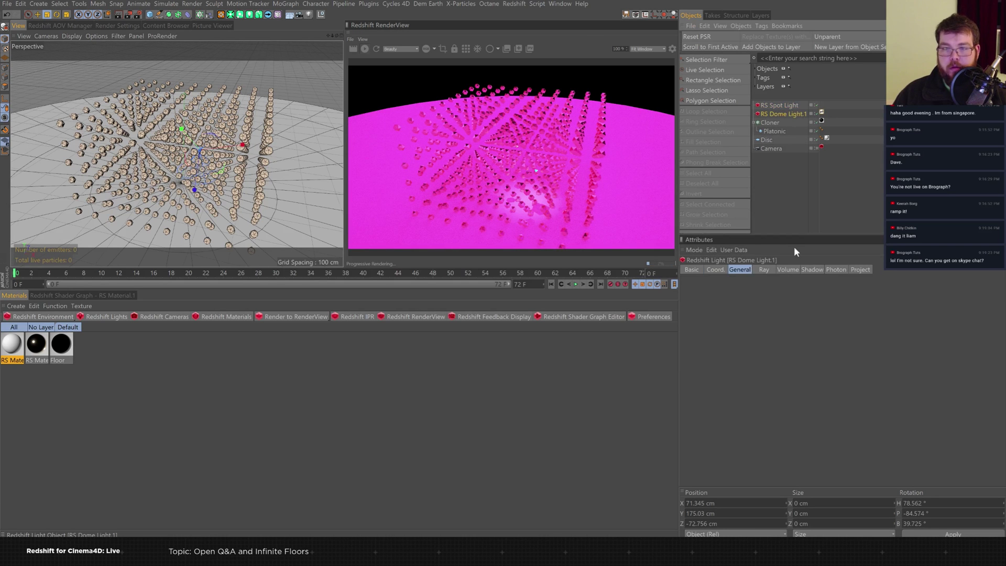
pyautogui.click(787, 392)
pyautogui.moveTo(820, 392); pyautogui.dragTo(842, 394)
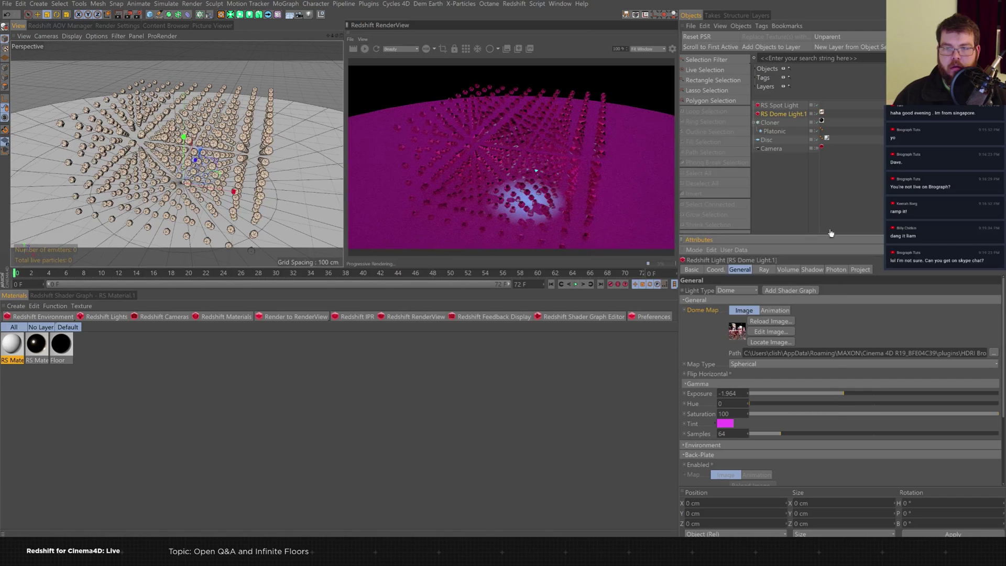
# Switch the HDRI browser to the Pro Studios pack and load a studio HDRI into RS Dome Light.1.
pyautogui.click(822, 112)
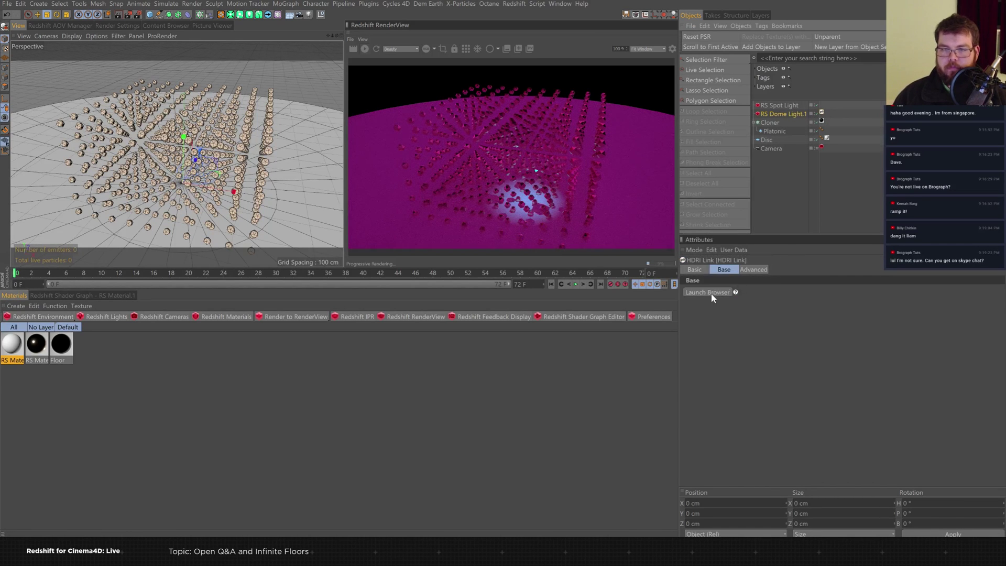
pyautogui.click(708, 292)
pyautogui.click(701, 303)
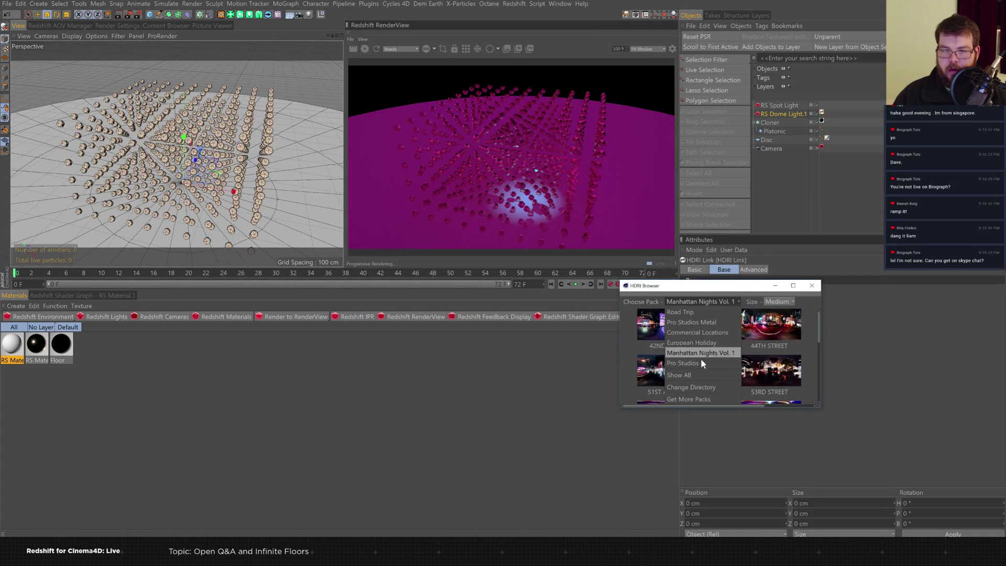
pyautogui.click(699, 358)
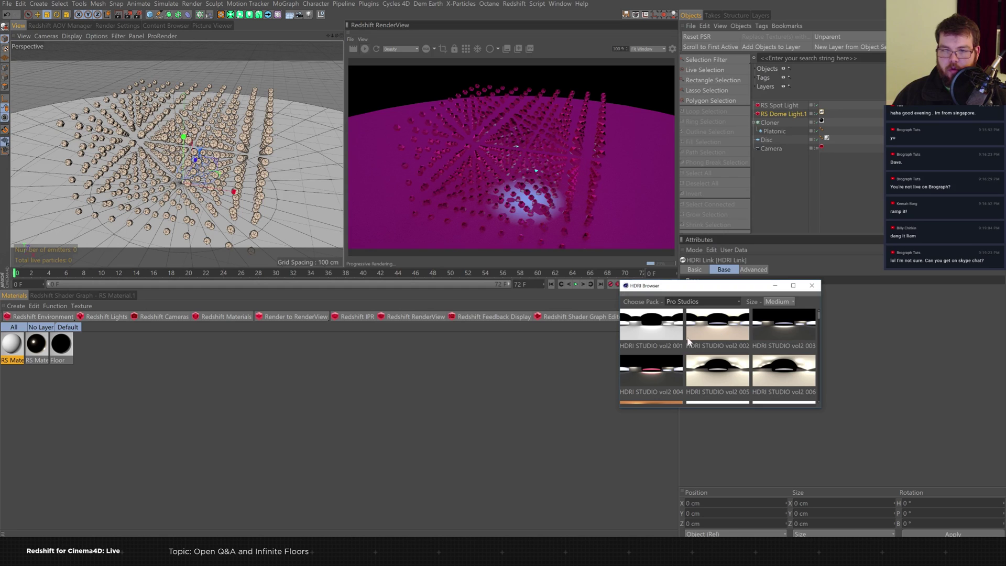
pyautogui.click(811, 285)
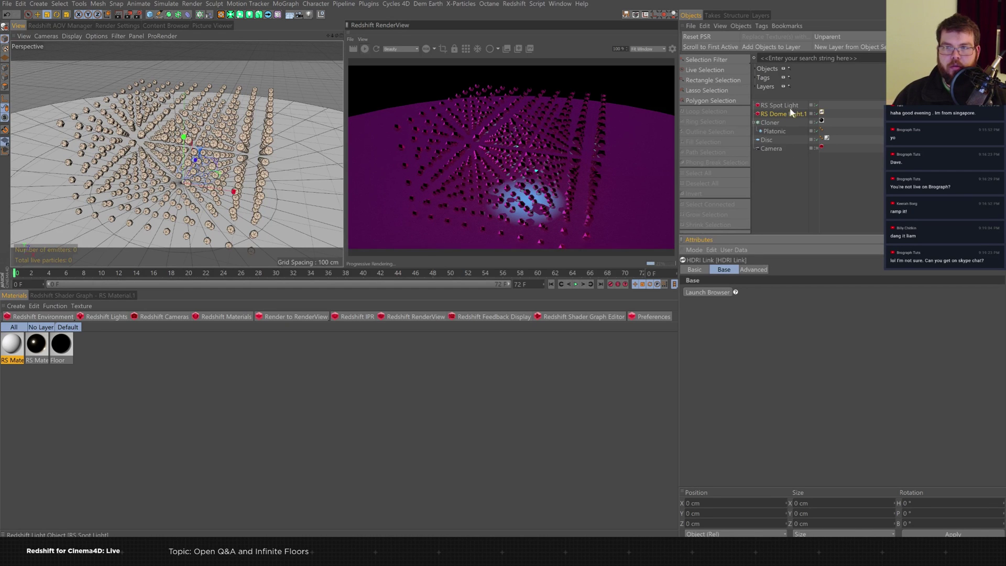
pyautogui.click(711, 292)
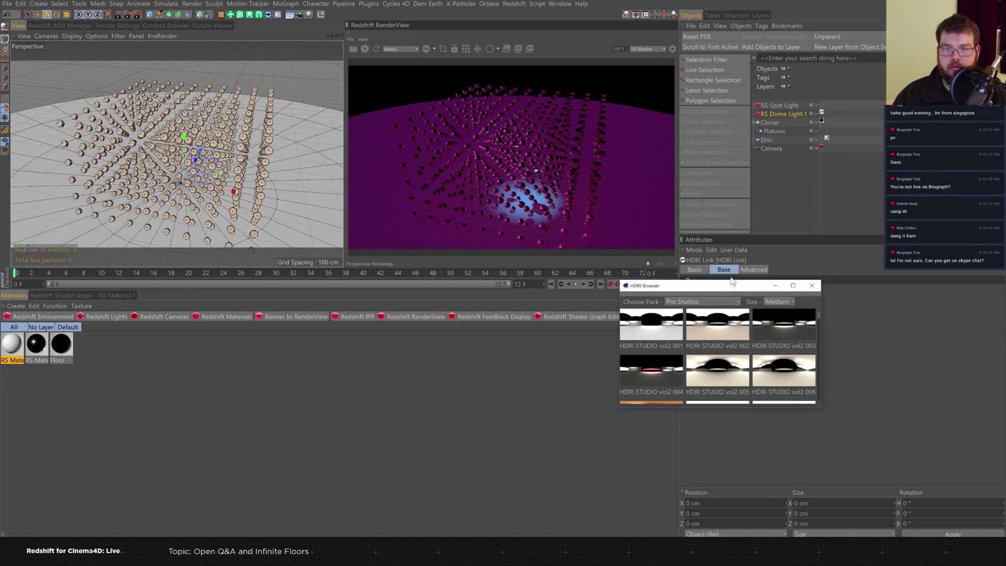
pyautogui.click(822, 159)
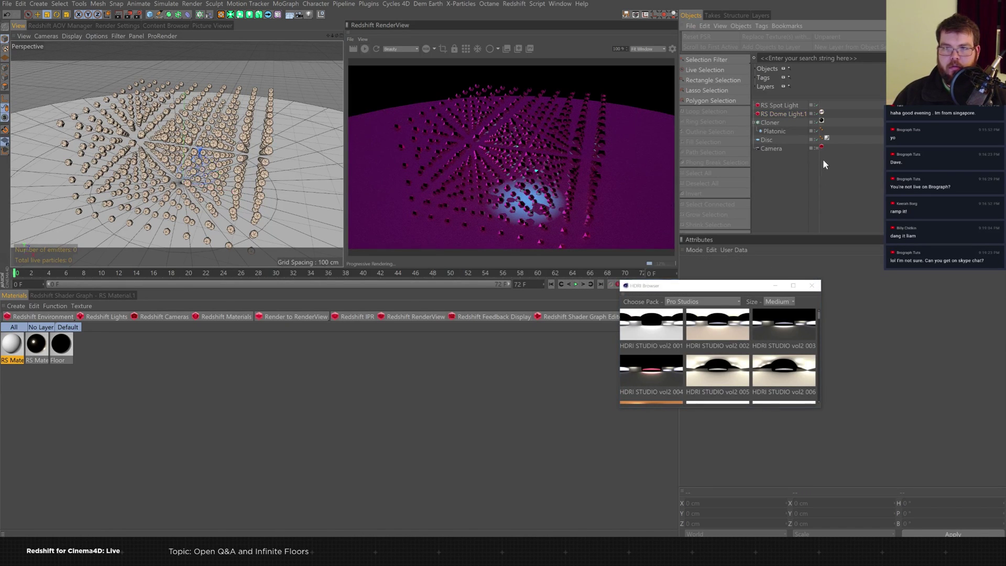
# Change RS Dome Light.1's tint color to white.
pyautogui.click(797, 113)
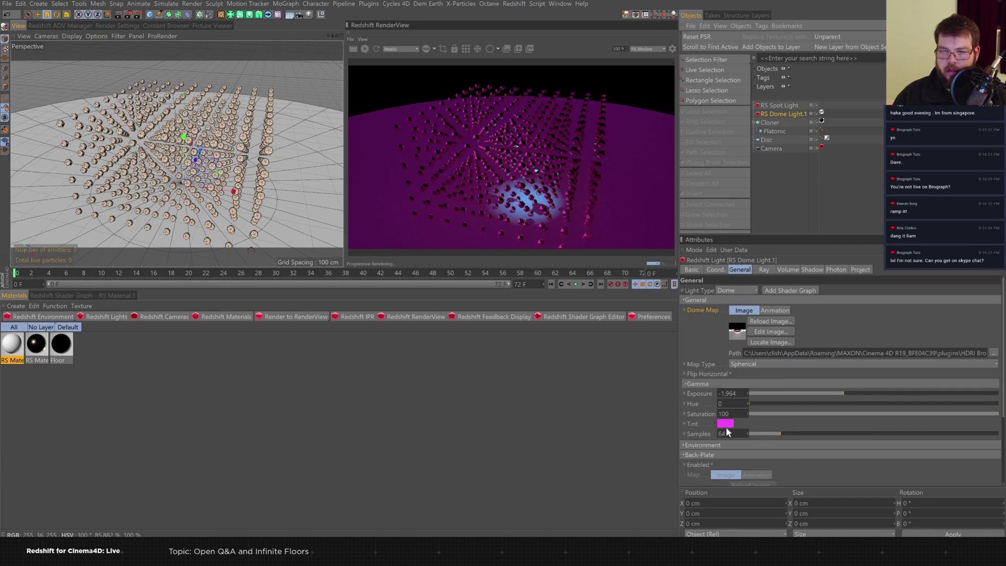
pyautogui.click(723, 422)
pyautogui.moveTo(731, 452); pyautogui.dragTo(703, 450)
pyautogui.click(712, 473)
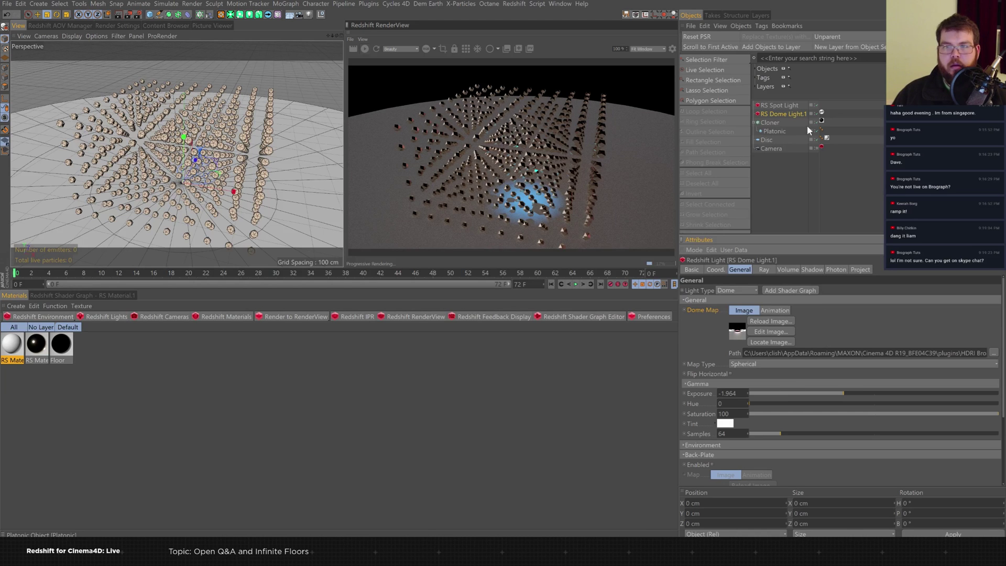
# Load the 44TH STREET HDRI from the Manhattan Nights Vol. 1 pack into RS Dome Light.1.
pyautogui.click(821, 112)
pyautogui.click(707, 292)
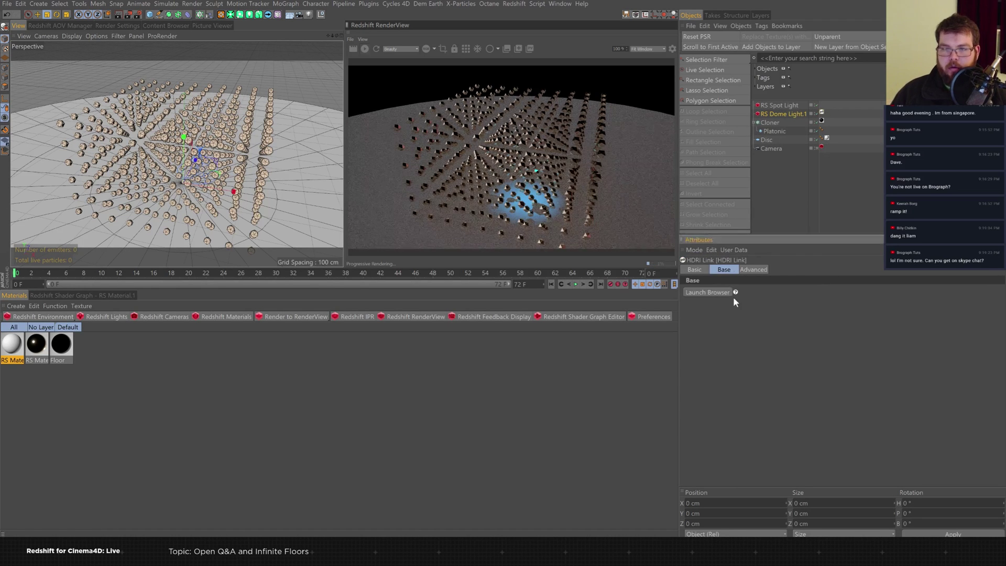
pyautogui.click(701, 301)
pyautogui.click(701, 353)
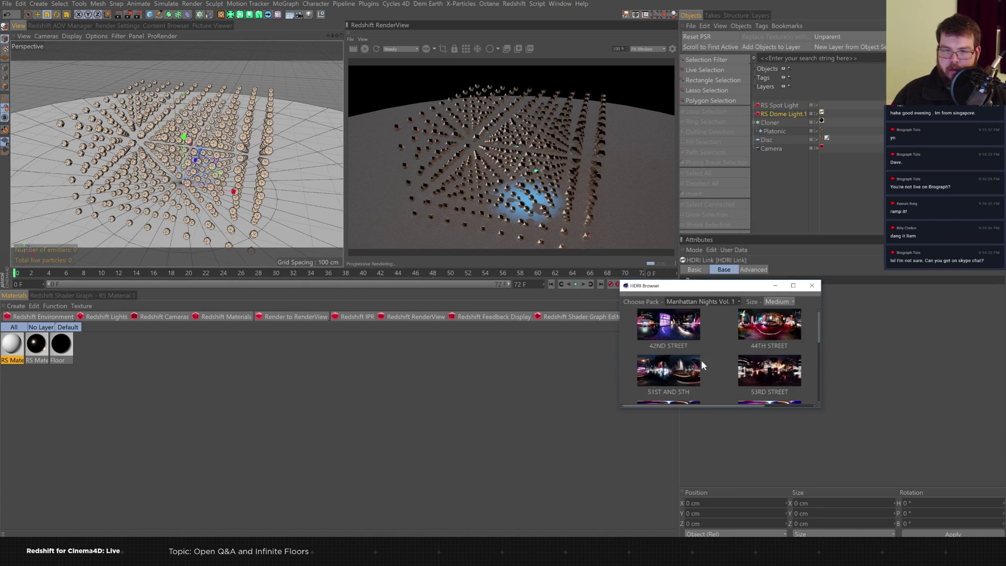
pyautogui.doubleClick(784, 330)
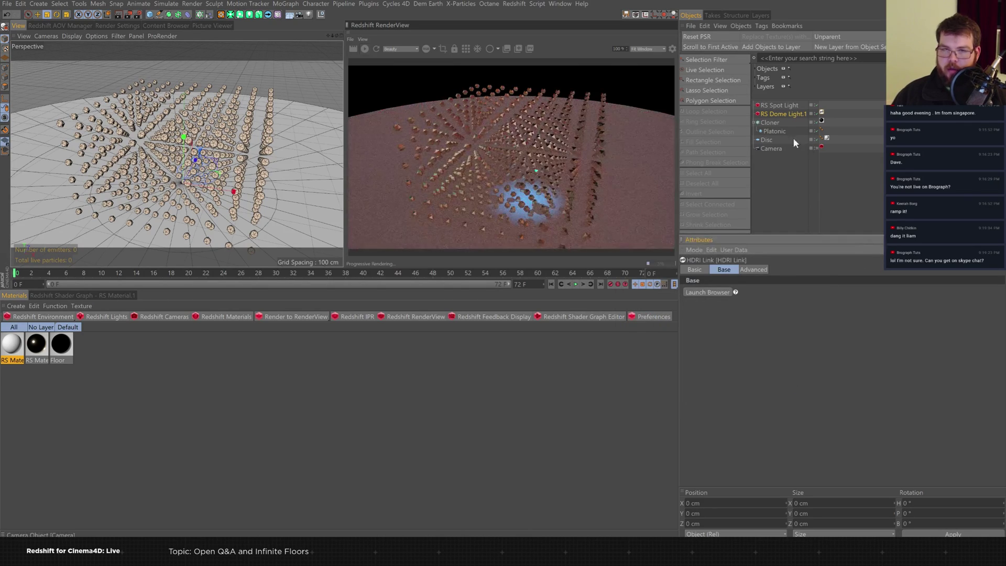
# Delete the RS Spot Light from the scene.
pyautogui.keyDown('alt'); pyautogui.moveTo(204, 188); pyautogui.dragTo(212, 225); pyautogui.keyUp('alt')
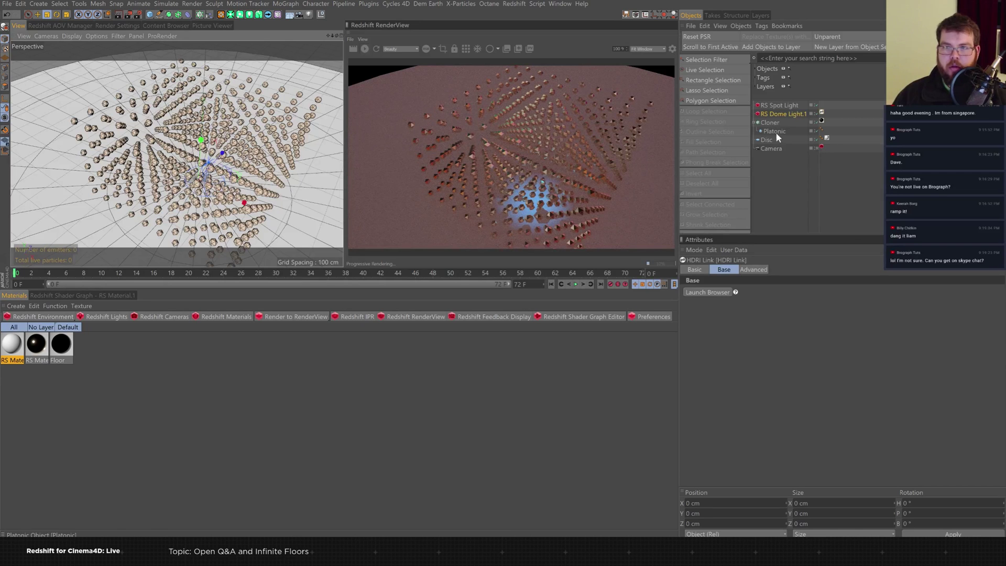
pyautogui.click(785, 105)
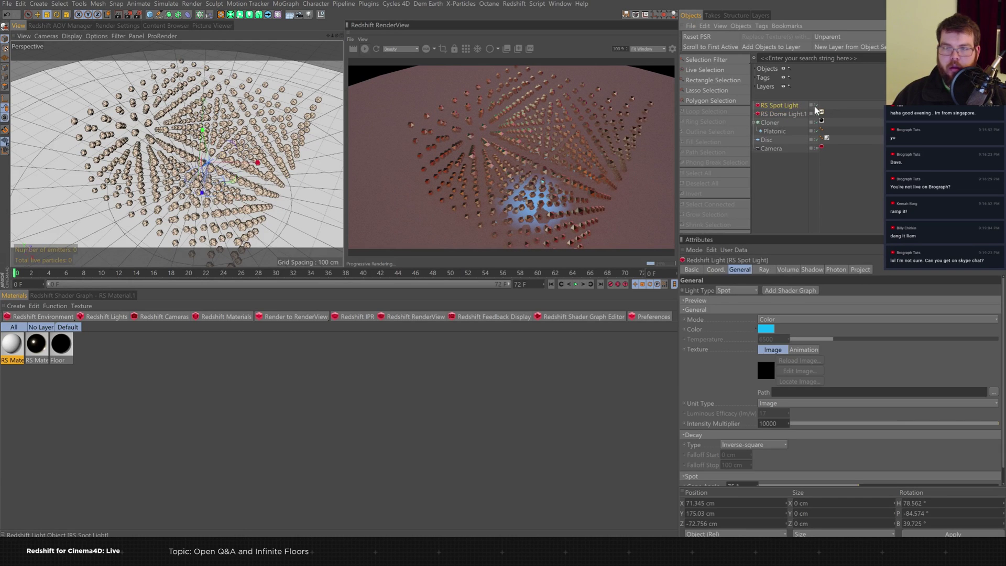
pyautogui.press('Delete')
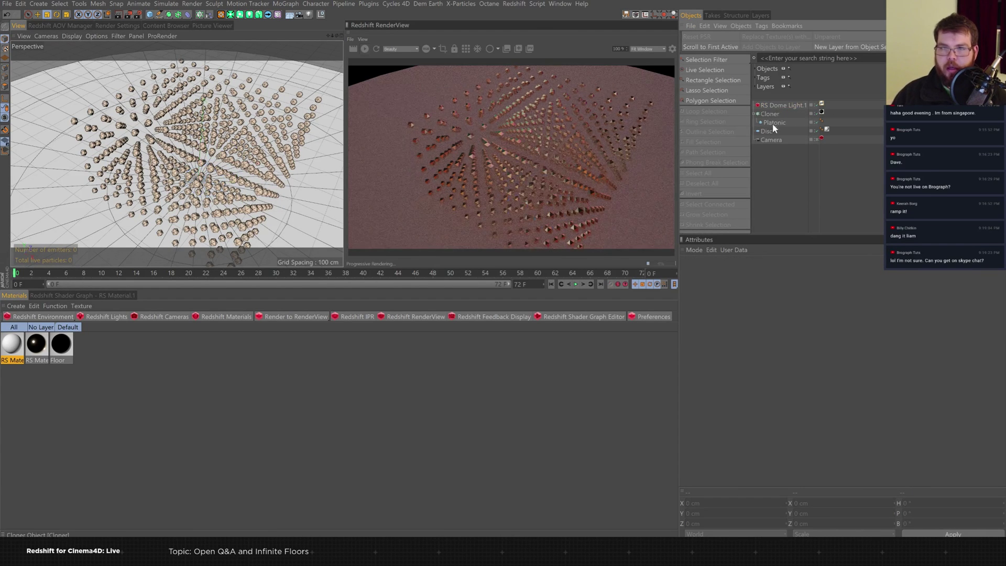
# Scale the floor disc to about 5557 cm across.
pyautogui.click(766, 131)
pyautogui.press('t')
pyautogui.moveTo(212, 189)
pyautogui.keyDown('alt'); pyautogui.mouseDown()
pyautogui.moveTo(218, 167)
pyautogui.moveTo(222, 181)
pyautogui.mouseUp(); pyautogui.keyUp('alt')
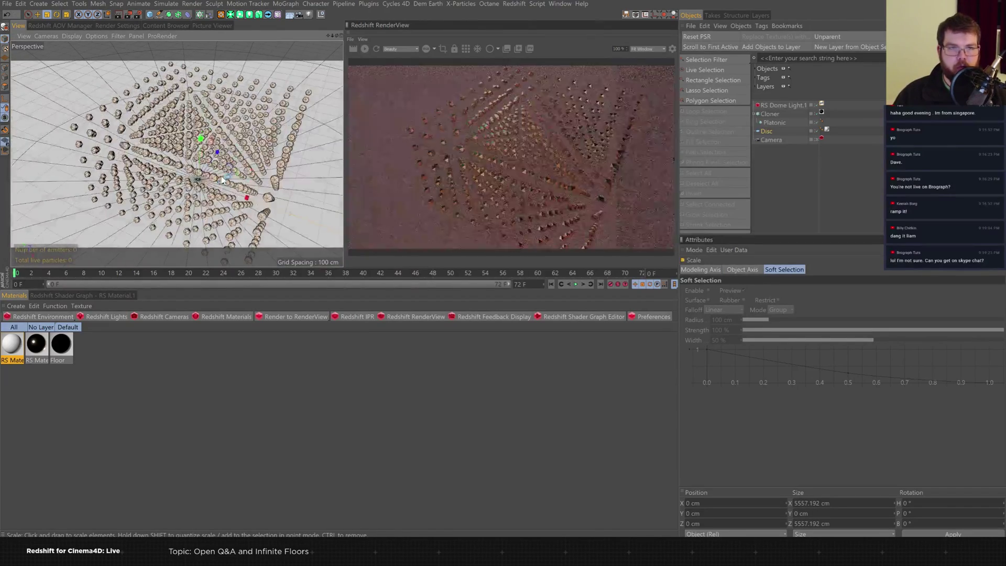
pyautogui.click(112, 295)
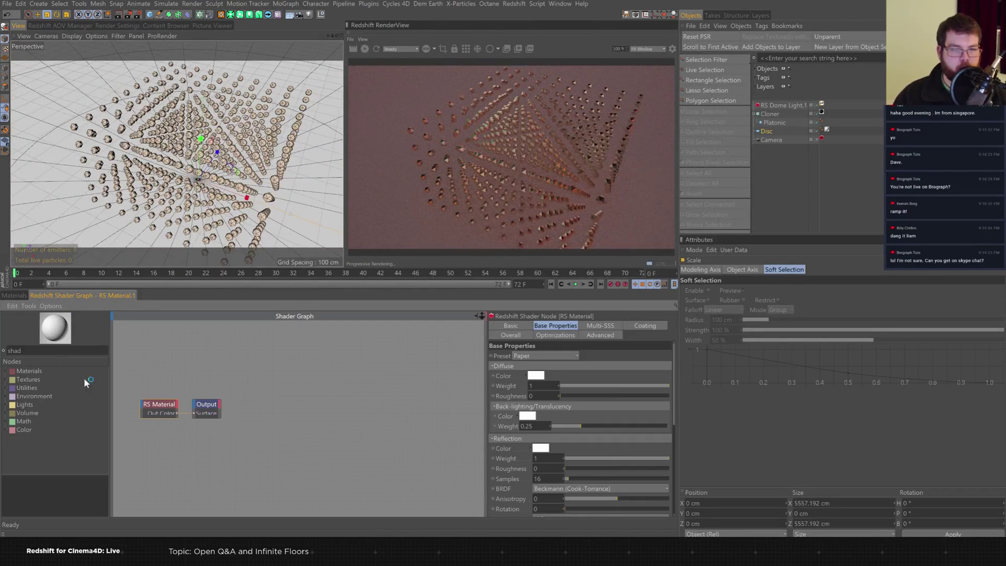
pyautogui.moveTo(32, 350); pyautogui.dragTo(2, 338)
pyautogui.write('scal')
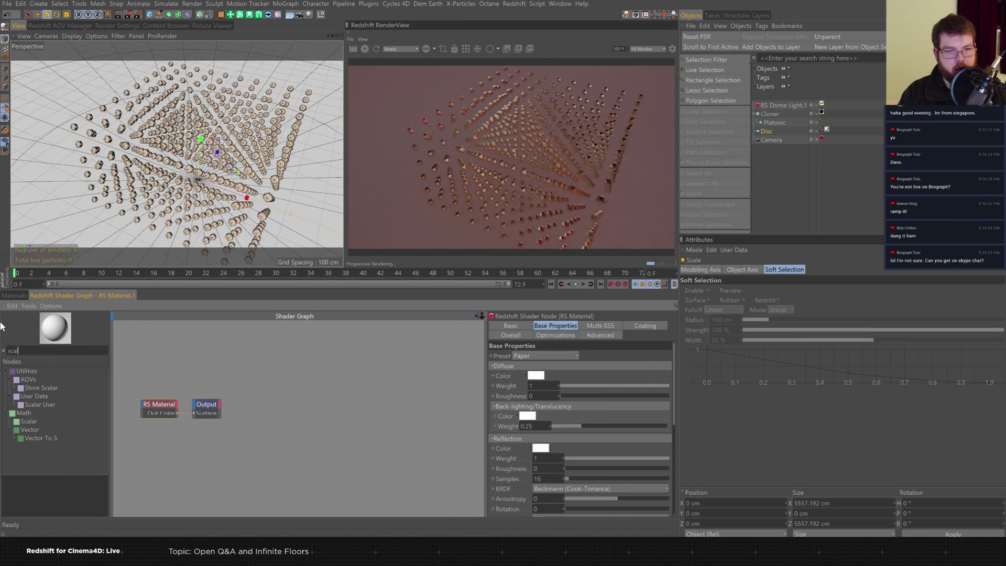
pyautogui.moveTo(47, 405); pyautogui.dragTo(144, 378)
pyautogui.moveTo(250, 430); pyautogui.dragTo(260, 370)
pyautogui.moveTo(166, 374); pyautogui.dragTo(193, 372)
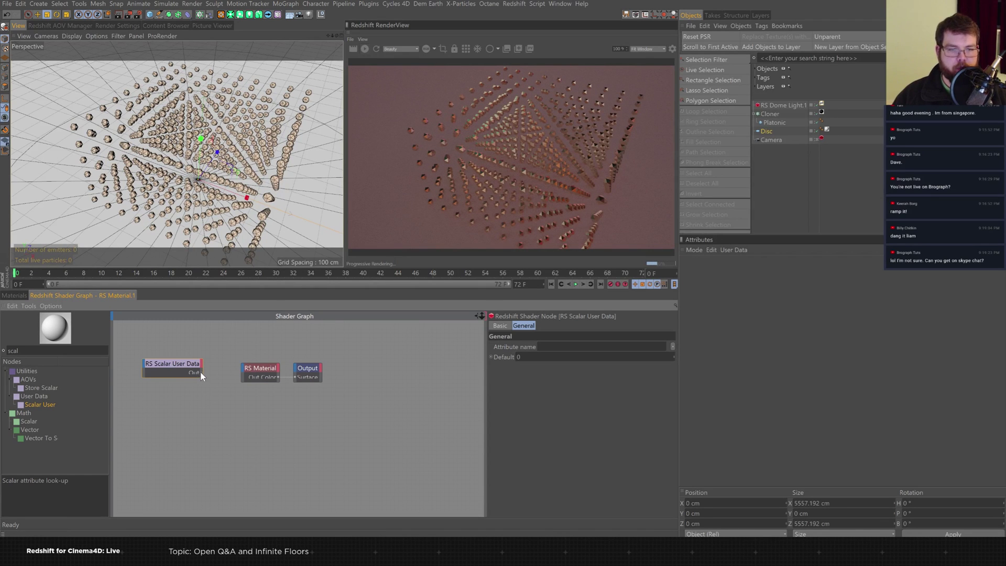
pyautogui.moveTo(253, 369); pyautogui.dragTo(241, 366)
pyautogui.moveTo(357, 372)
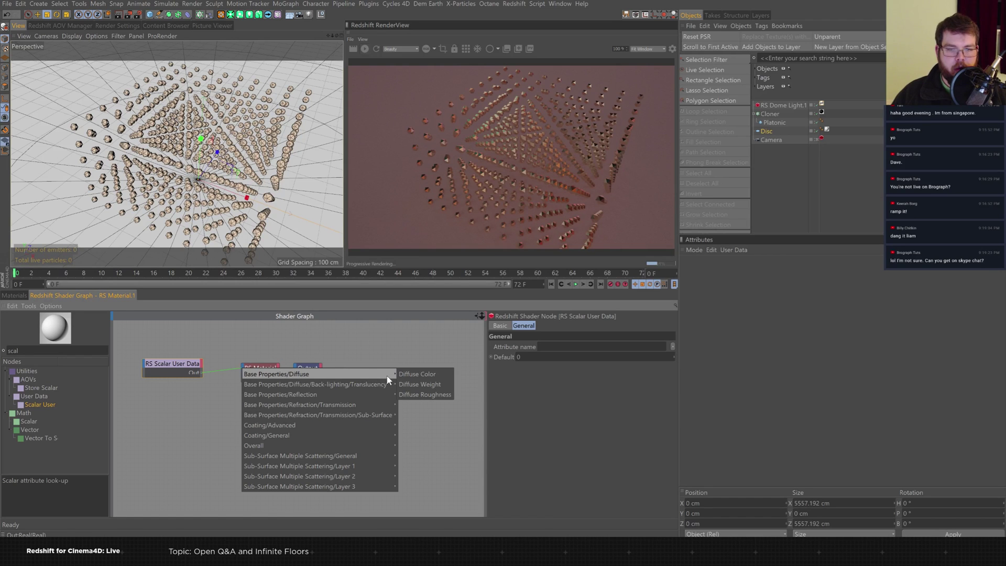
pyautogui.click(427, 374)
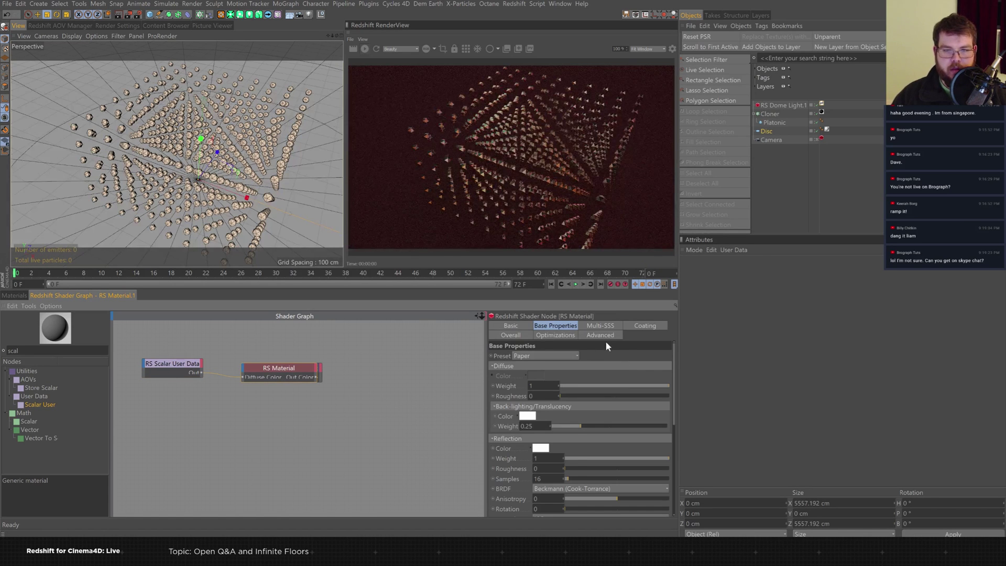
pyautogui.click(563, 356)
pyautogui.click(561, 354)
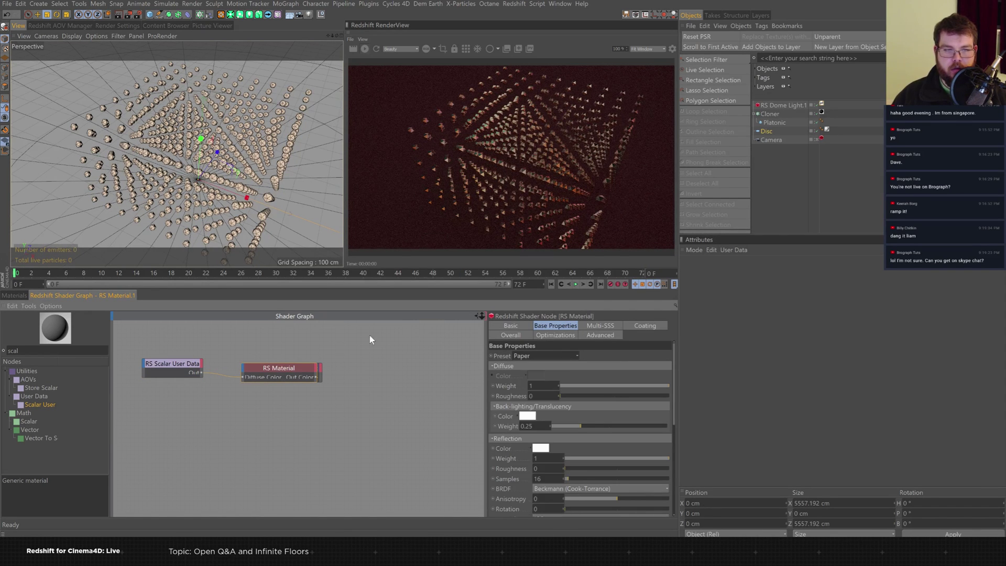
pyautogui.click(309, 372)
pyautogui.moveTo(286, 366); pyautogui.dragTo(362, 374)
pyautogui.click(173, 367)
pyautogui.press('Delete')
pyautogui.click(14, 295)
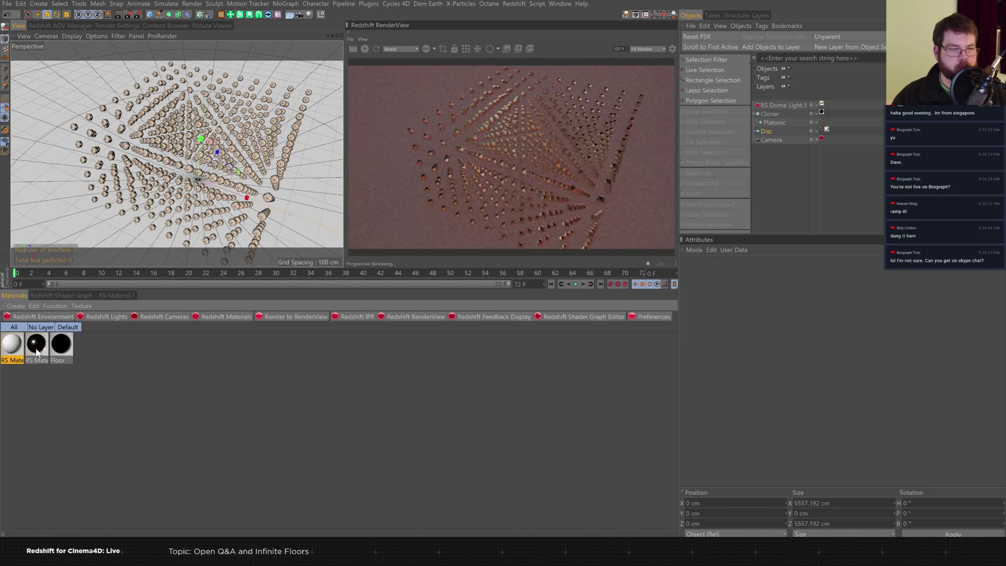
# Add an RS Scalar User Data node to the copper RS Material's shader graph and connect it to the material's Diffuse Color.
pyautogui.doubleClick(36, 344)
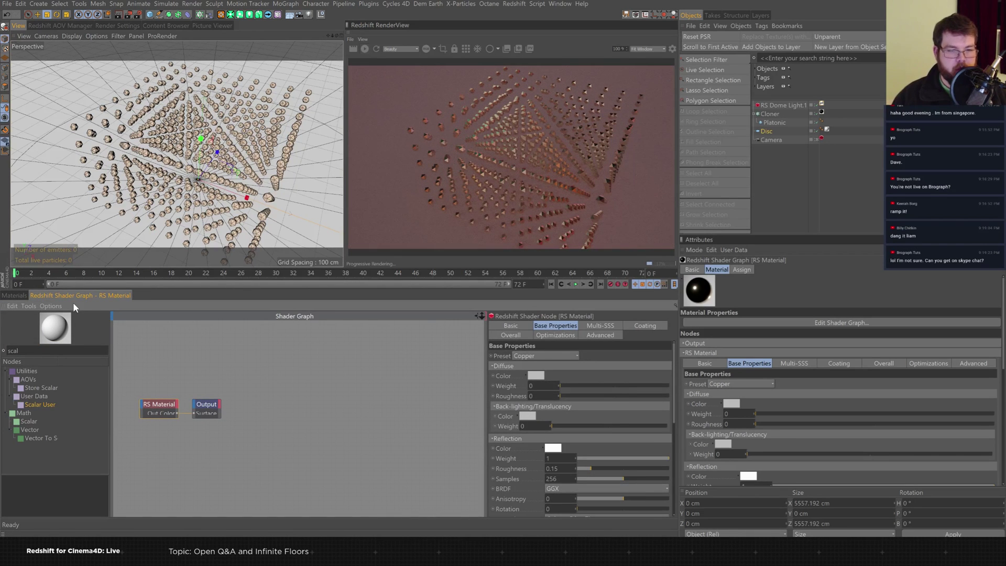
pyautogui.moveTo(220, 380); pyautogui.dragTo(296, 409)
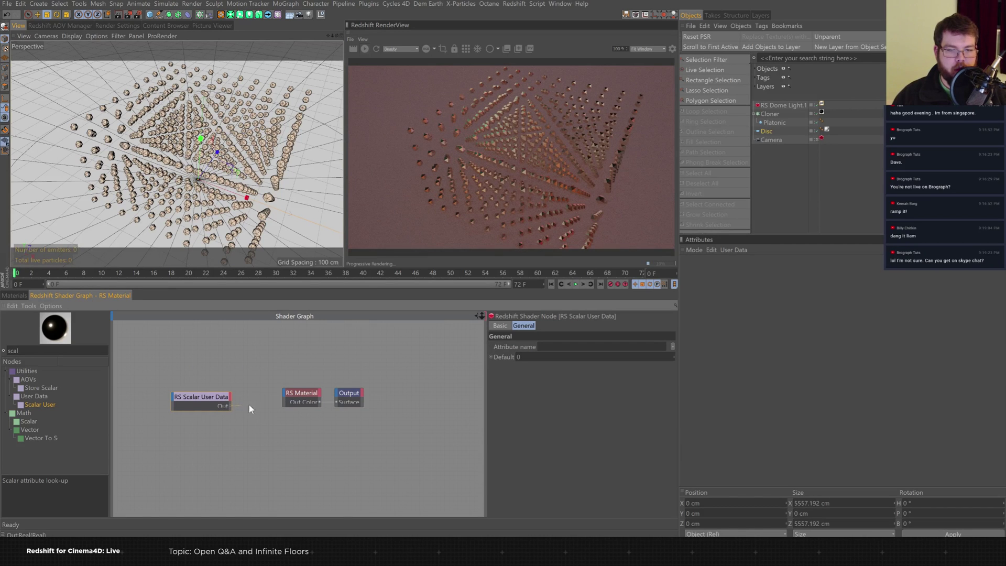
pyautogui.moveTo(285, 395); pyautogui.dragTo(271, 401)
pyautogui.moveTo(409, 397)
pyautogui.click(466, 404)
# Set the RS Material's diffuse weight to 1, space out its nodes and apply the Plastic preset.
pyautogui.click(594, 388)
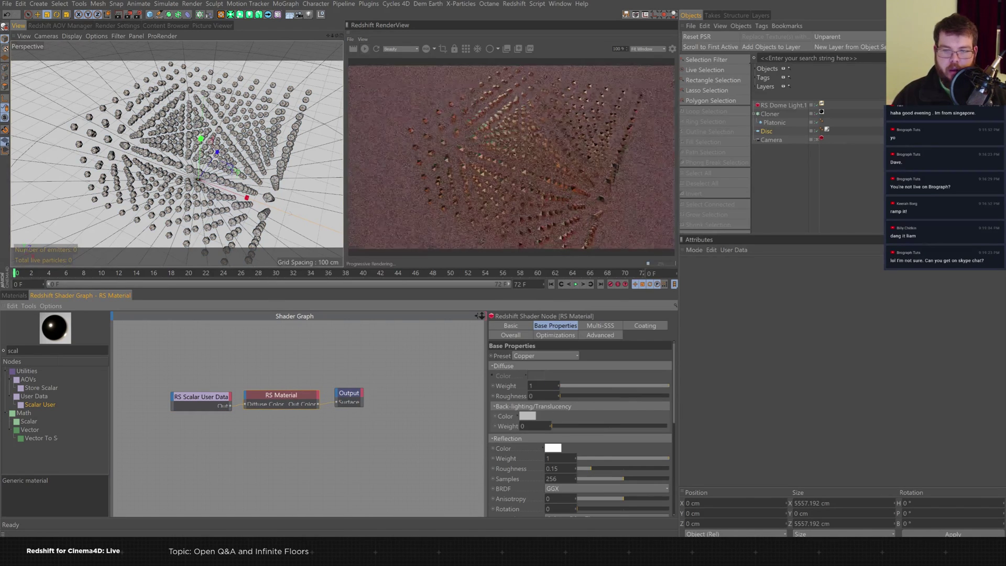
pyautogui.moveTo(359, 394); pyautogui.dragTo(428, 392)
pyautogui.moveTo(275, 399); pyautogui.dragTo(299, 399)
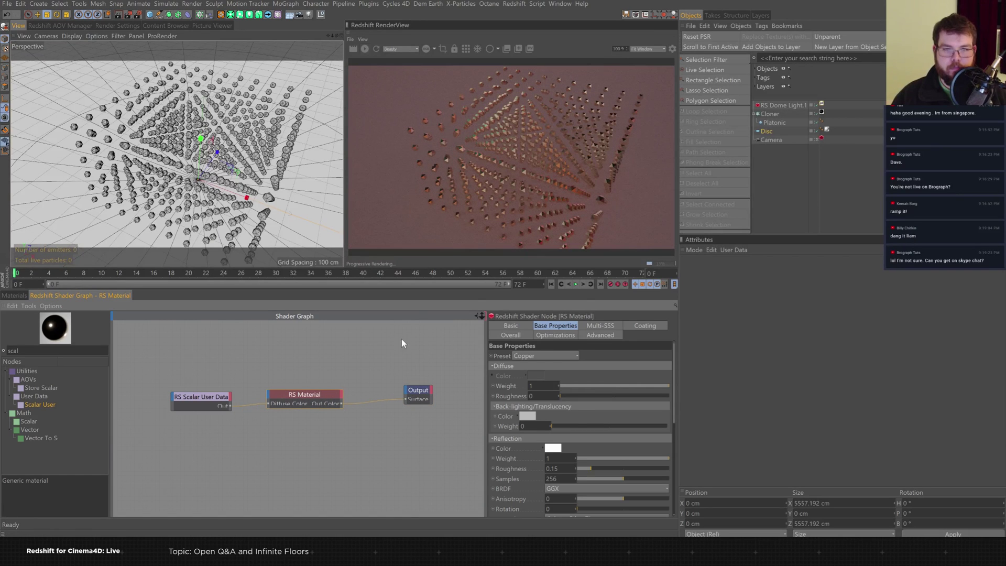
pyautogui.click(555, 354)
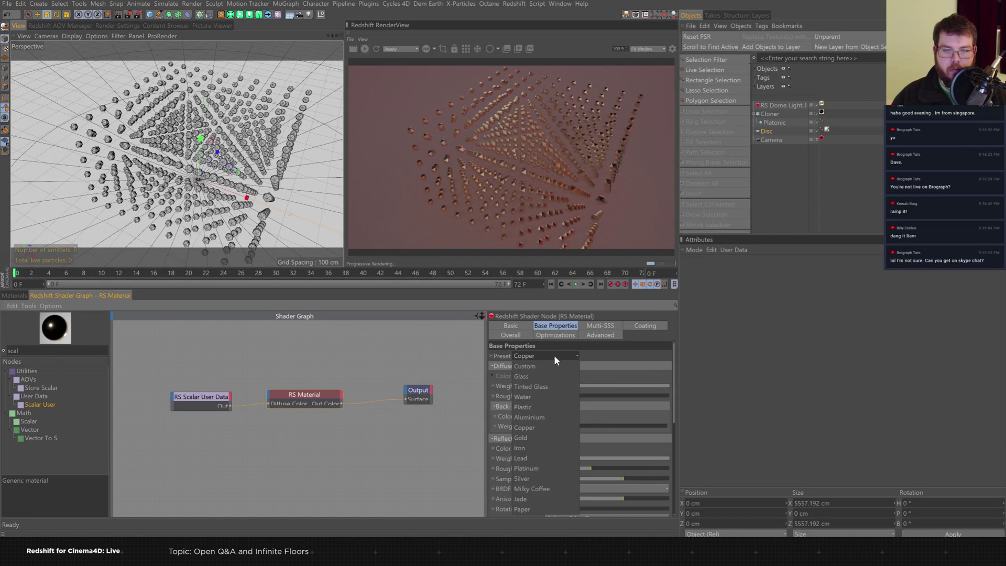
pyautogui.click(539, 407)
# Set the RS Scalar User Data node's attribute name to the MoGraph attribute RSMGIDNorm.
pyautogui.moveTo(219, 405); pyautogui.dragTo(202, 391)
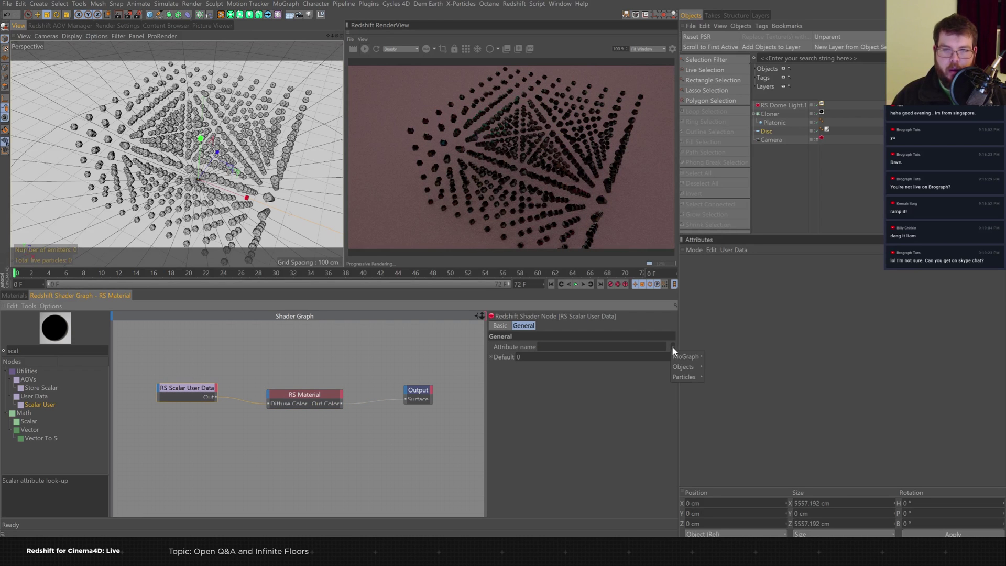
pyautogui.moveTo(703, 356)
pyautogui.click(744, 360)
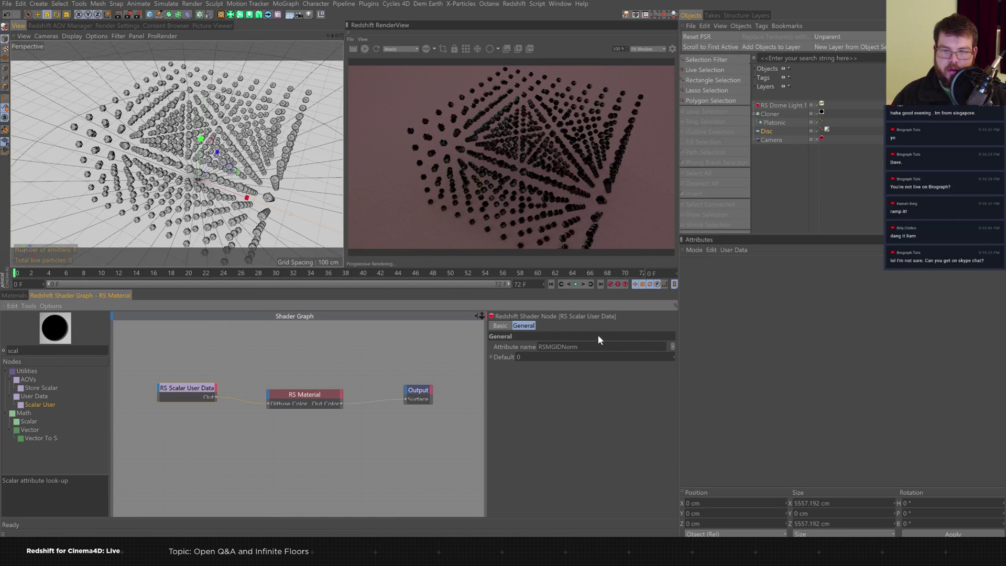
pyautogui.moveTo(691, 357)
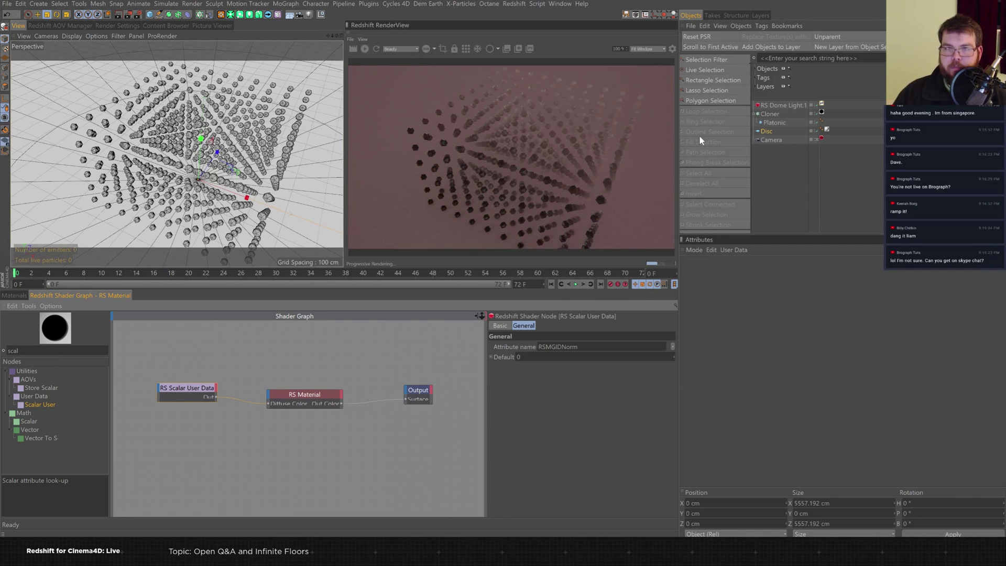
pyautogui.keyDown('alt'); pyautogui.moveTo(276, 165); pyautogui.dragTo(208, 232); pyautogui.keyUp('alt')
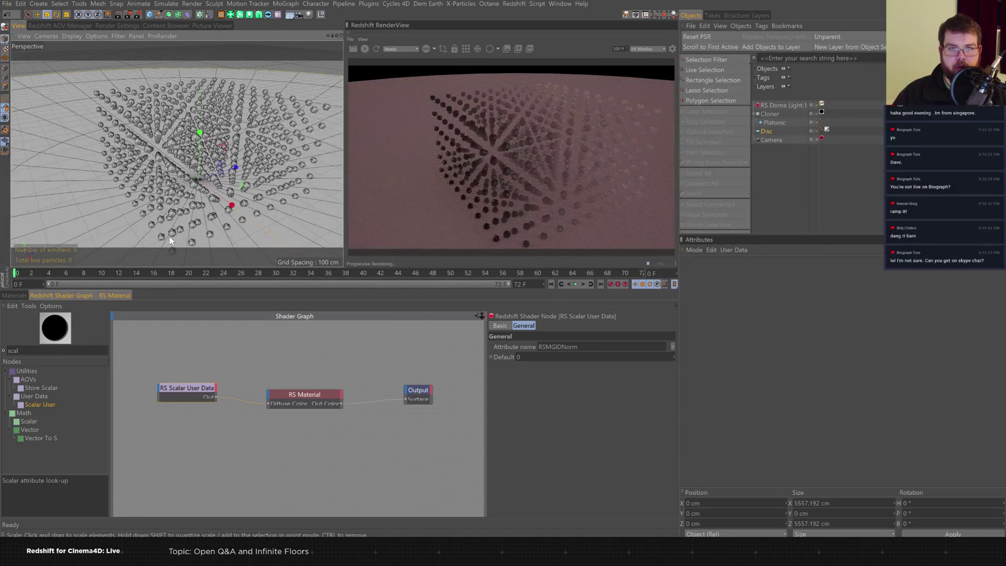
pyautogui.scroll(2, 250, 183)
pyautogui.keyDown('alt'); pyautogui.moveTo(249, 183); pyautogui.dragTo(304, 205); pyautogui.keyUp('alt')
# Add an RS Ramp node, feed the scalar user data into its Input and connect its output to the material's Diffuse Color.
pyautogui.doubleClick(29, 350)
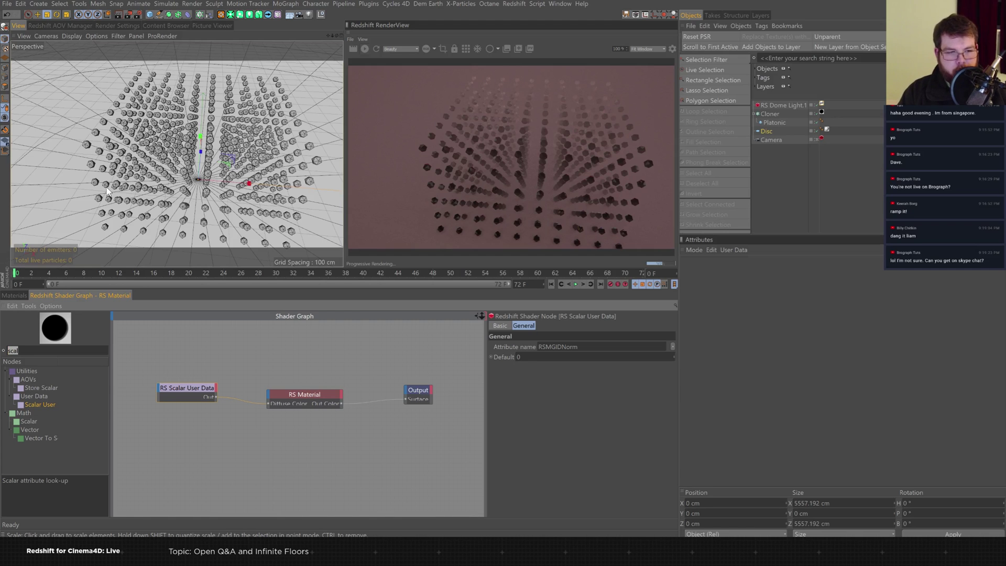
pyautogui.write('ramp')
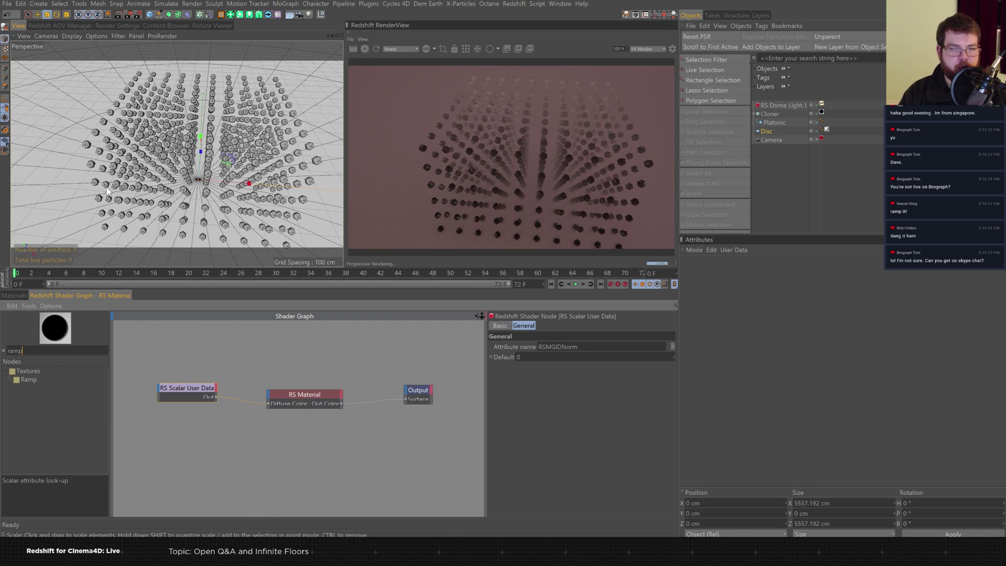
pyautogui.moveTo(62, 377); pyautogui.dragTo(204, 361)
pyautogui.moveTo(238, 366)
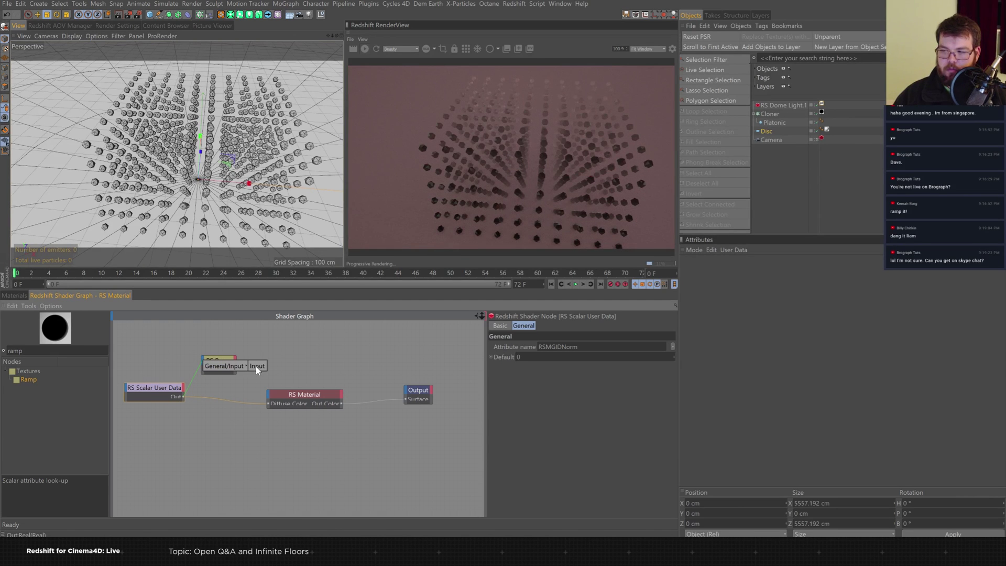
pyautogui.click(258, 367)
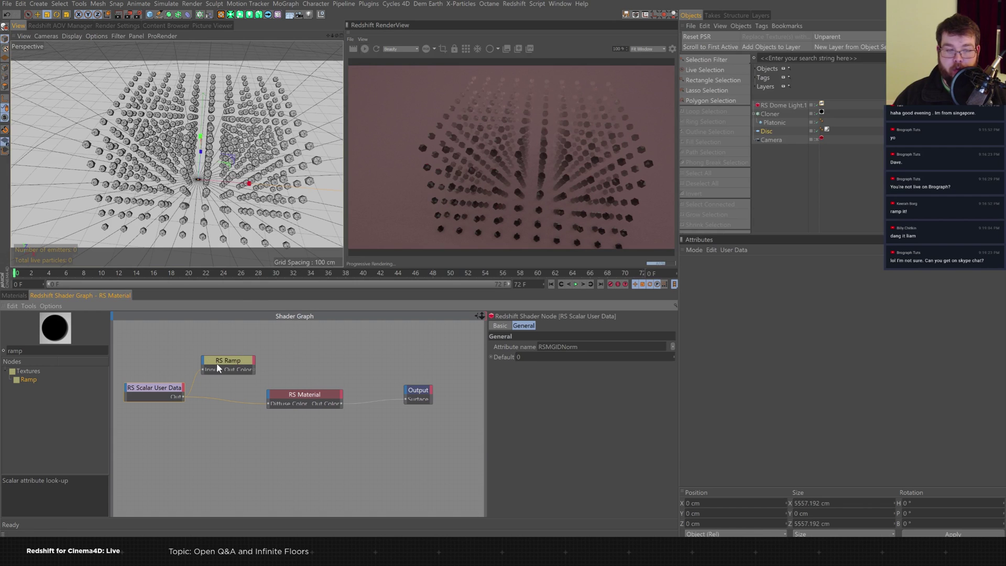
pyautogui.moveTo(215, 363); pyautogui.dragTo(216, 378)
pyautogui.moveTo(291, 394); pyautogui.dragTo(322, 381)
pyautogui.moveTo(236, 375); pyautogui.dragTo(238, 368)
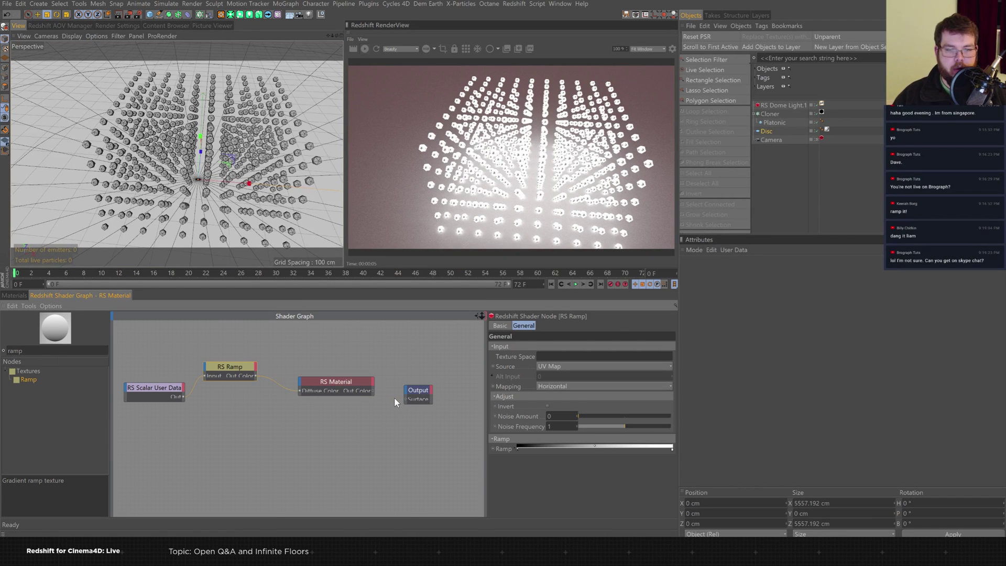
# Reconnect RS Material to the Output node's Surface, set RS Ramp's source to Alt and line up the nodes.
pyautogui.click(362, 385)
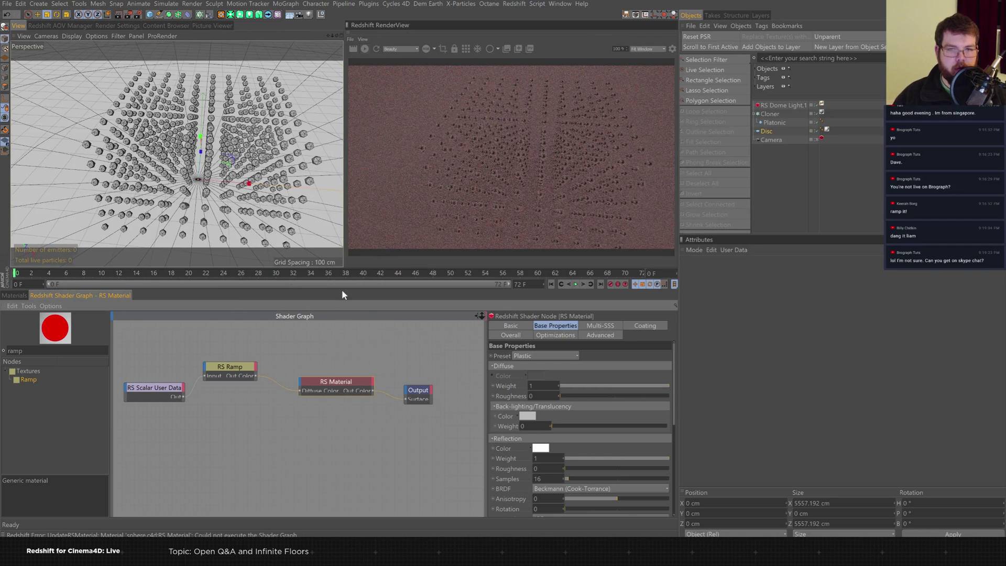
pyautogui.moveTo(335, 381); pyautogui.dragTo(332, 386)
pyautogui.click(239, 370)
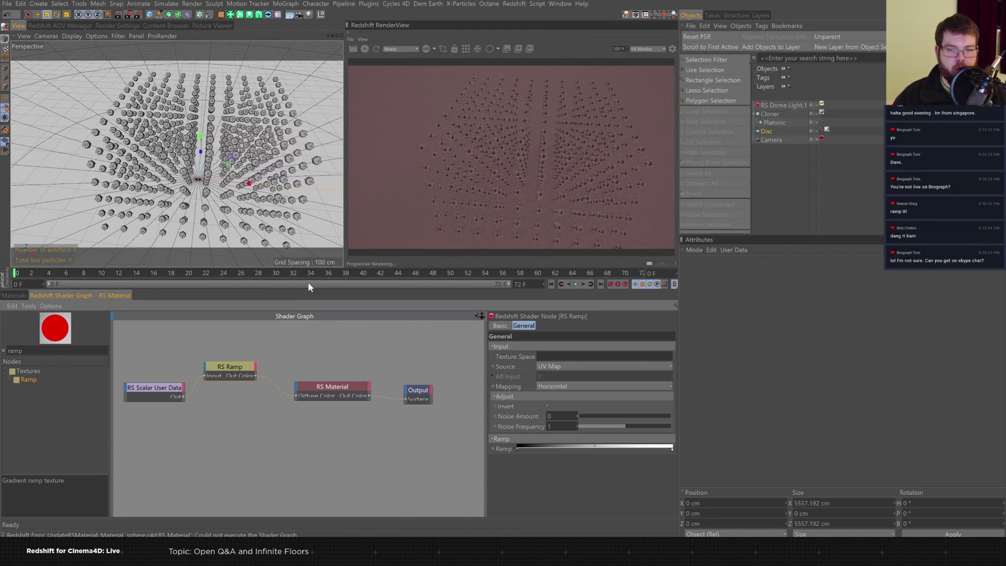
pyautogui.click(561, 366)
pyautogui.click(560, 386)
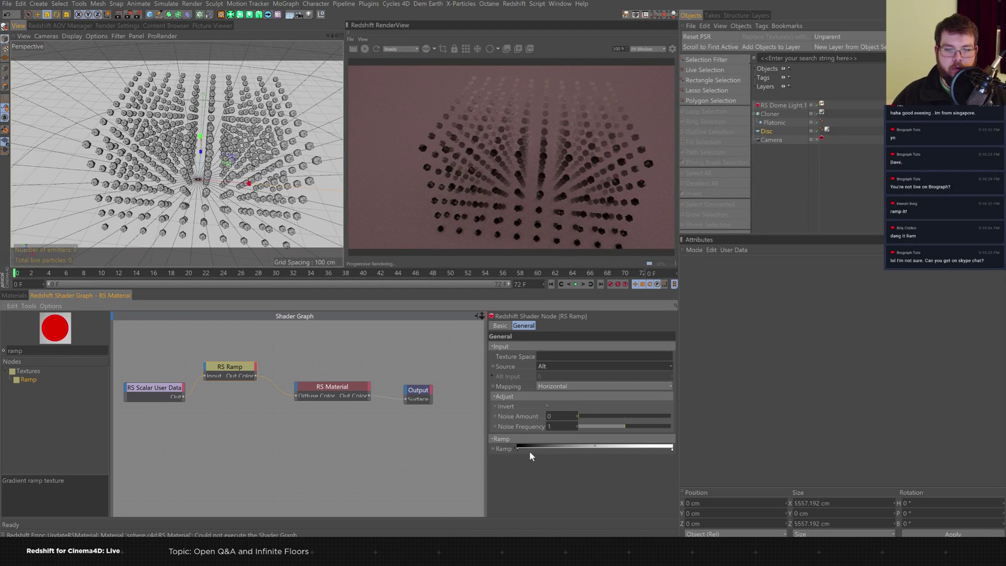
pyautogui.click(162, 382)
pyautogui.moveTo(162, 382); pyautogui.dragTo(159, 371)
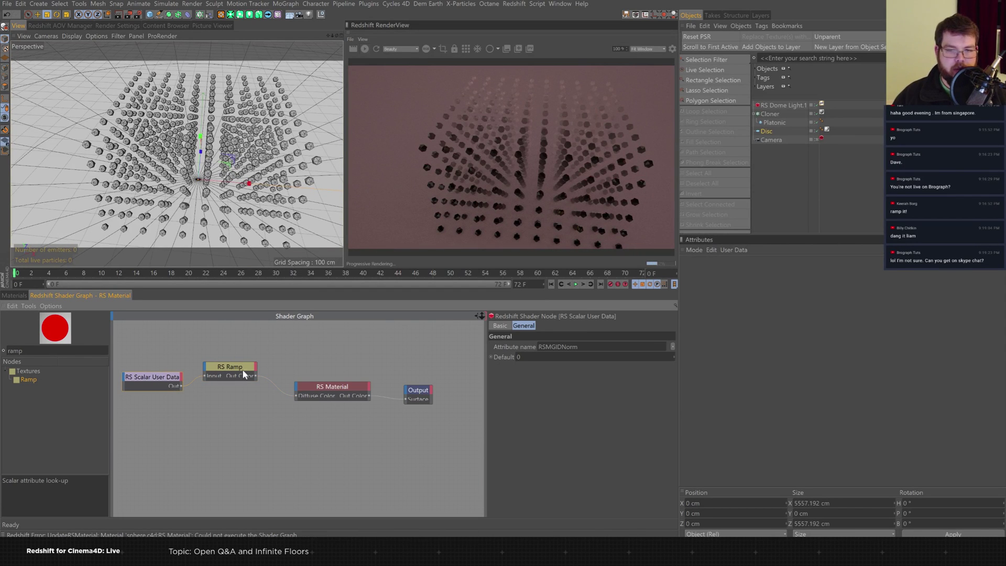
pyautogui.click(241, 371)
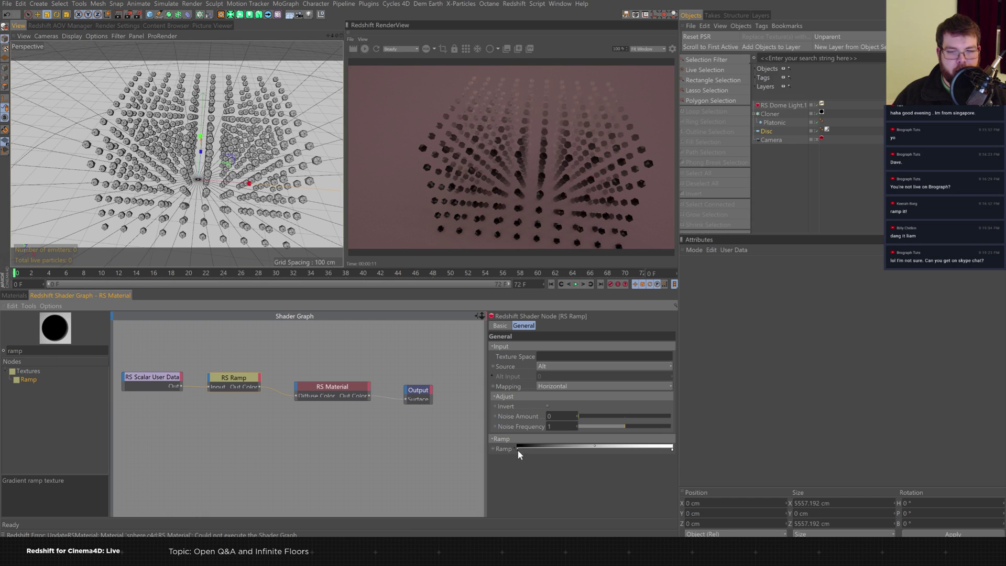
# Add two inner knots to the ramp, purple (RGB 210, 0, 242) near one quarter and cyan-blue (RGB 0, 177, 251) near three quarters.
pyautogui.moveTo(516, 448); pyautogui.dragTo(597, 460)
pyautogui.doubleClick(554, 448)
pyautogui.click(608, 480)
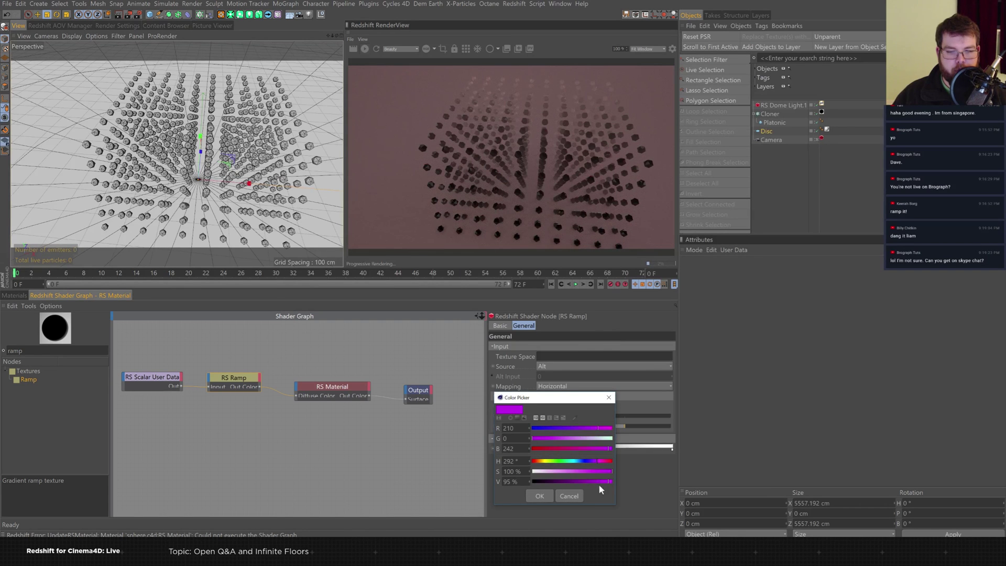
pyautogui.press('Return')
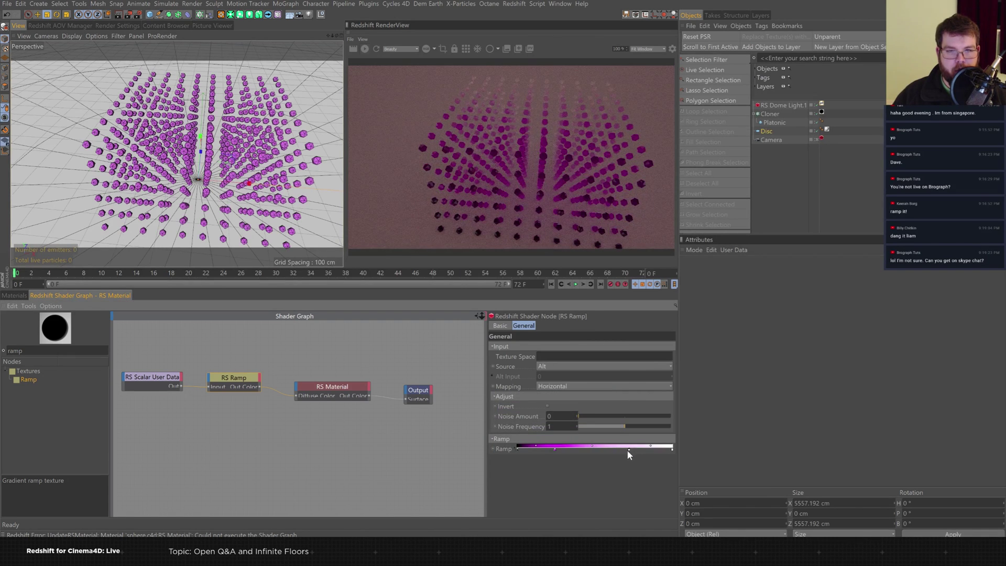
pyautogui.doubleClick(629, 449)
pyautogui.moveTo(648, 429); pyautogui.dragTo(609, 429)
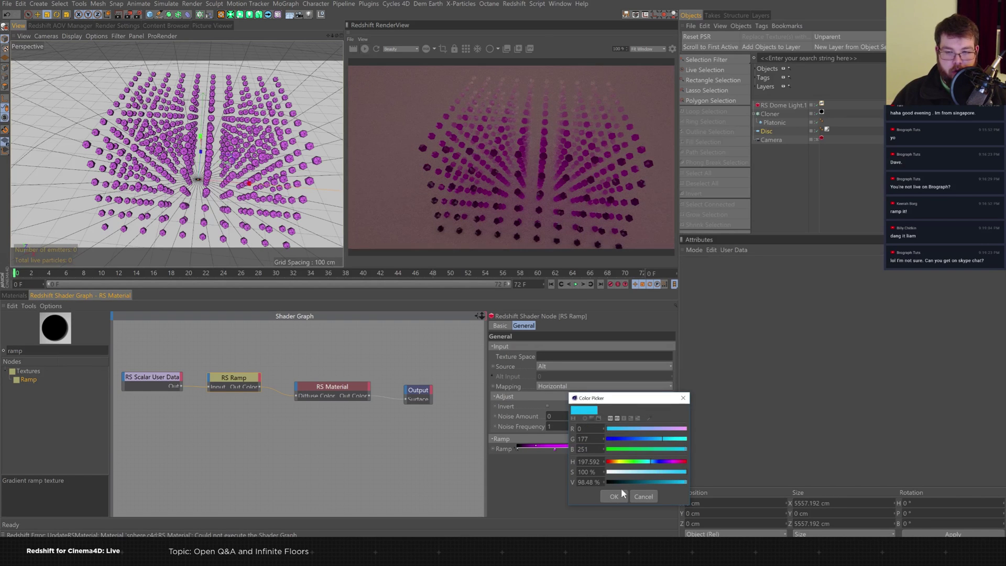
pyautogui.click(614, 496)
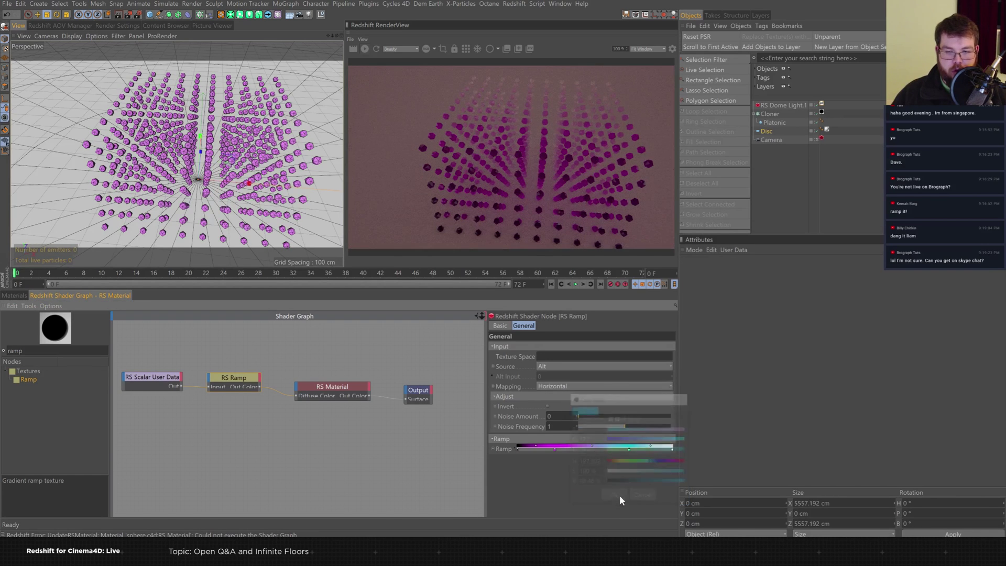
# Color the ramp's end knot yellow and its start knot orange.
pyautogui.doubleClick(672, 449)
pyautogui.moveTo(679, 449); pyautogui.dragTo(650, 449)
pyautogui.click(657, 496)
pyautogui.doubleClick(517, 449)
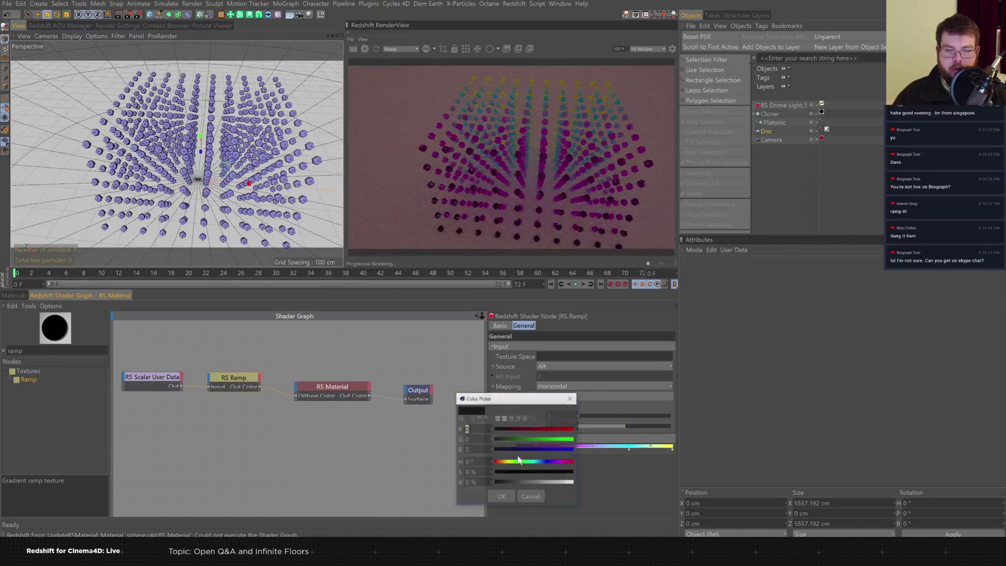
pyautogui.click(503, 462)
pyautogui.moveTo(569, 482); pyautogui.dragTo(595, 484)
pyautogui.click(501, 496)
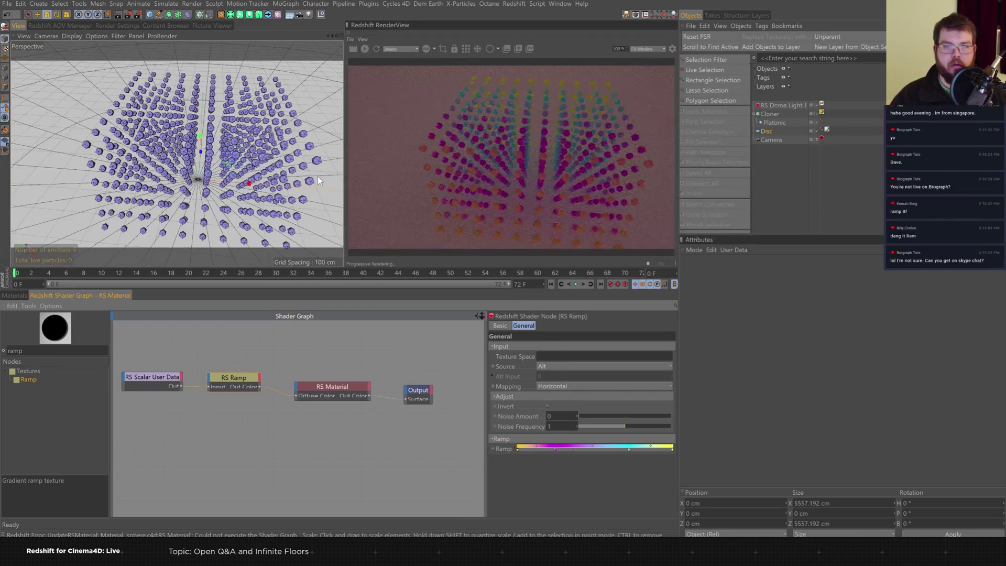
# Add a Random effector to the Cloner and vary its seed to get a different scatter of the clones.
pyautogui.keyDown('alt'); pyautogui.moveTo(228, 140); pyautogui.dragTo(151, 167); pyautogui.keyUp('alt')
pyautogui.click(770, 113)
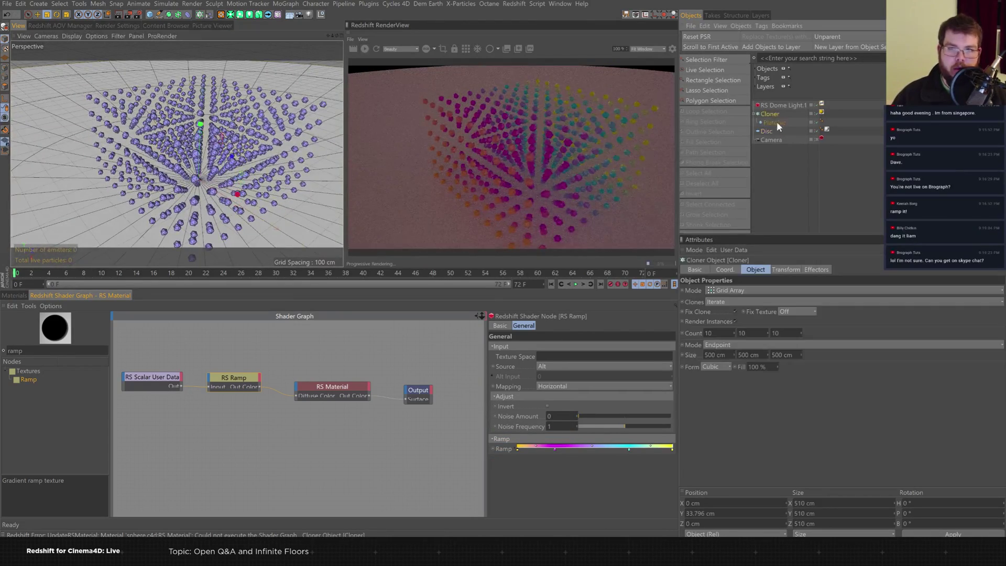
pyautogui.click(315, 4)
pyautogui.click(268, 1)
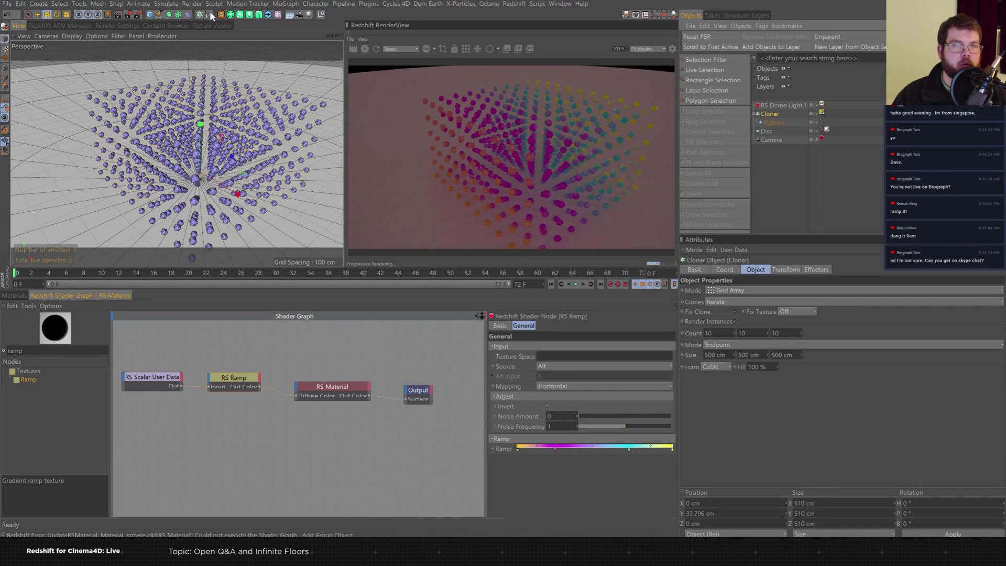
pyautogui.click(209, 16)
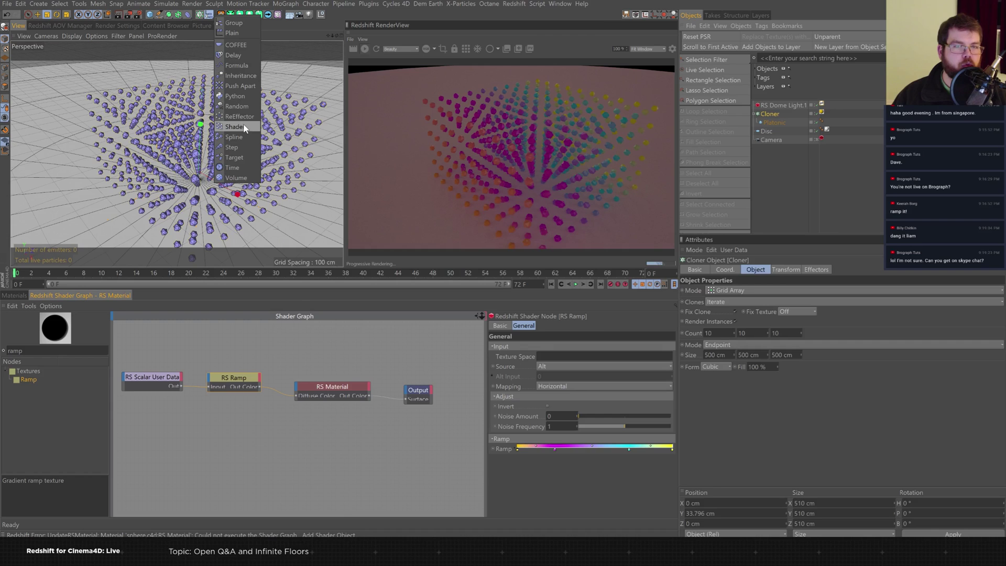
pyautogui.click(236, 105)
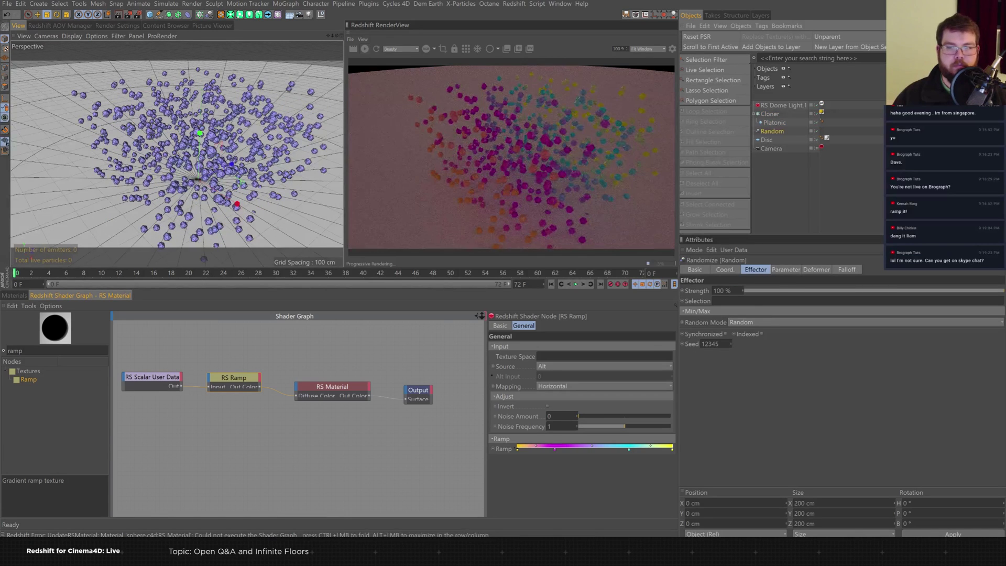
pyautogui.moveTo(730, 344); pyautogui.dragTo(731, 328)
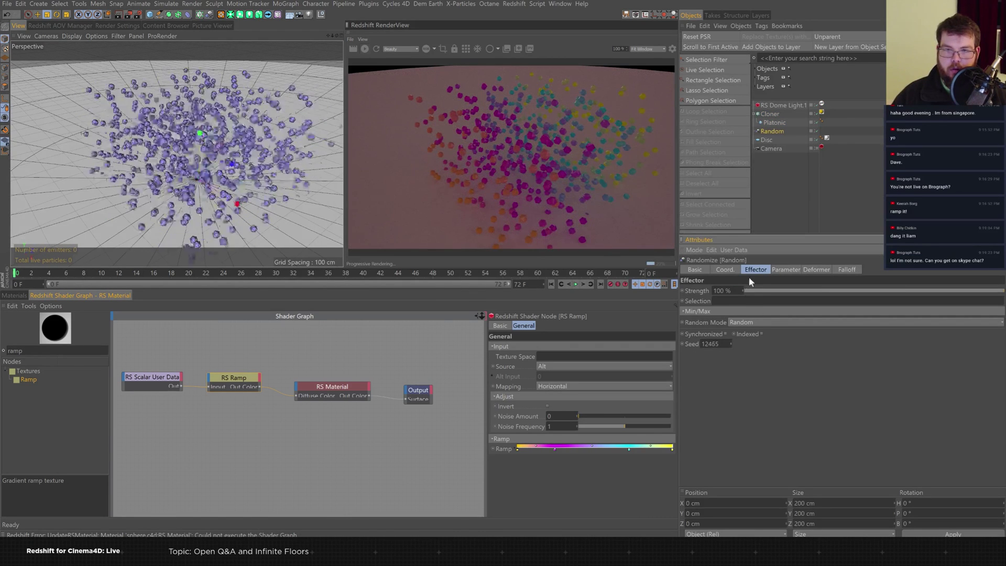
# Enable uniform scale variation on the Random effector and set its Scale to 0.42.
pyautogui.click(785, 270)
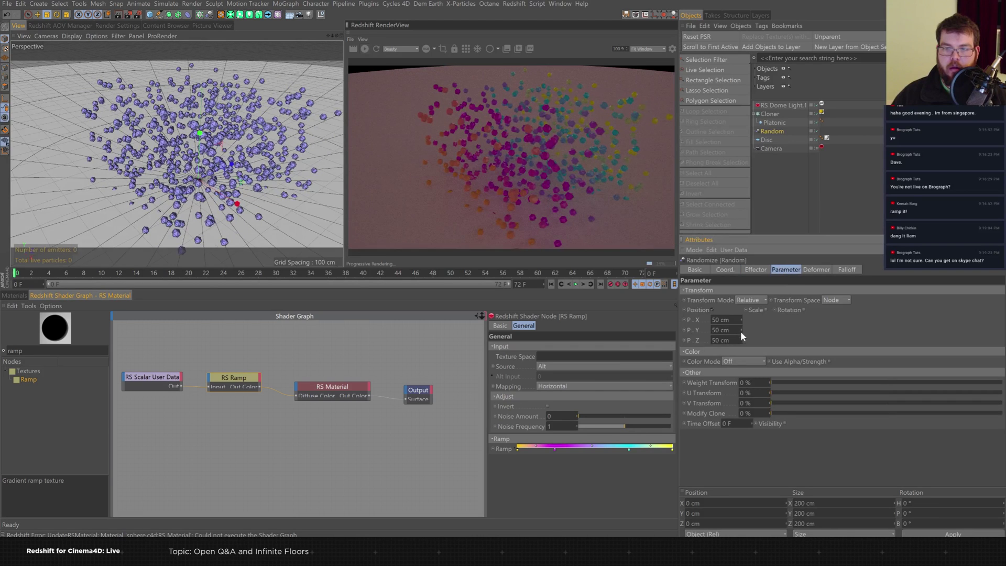
pyautogui.click(765, 309)
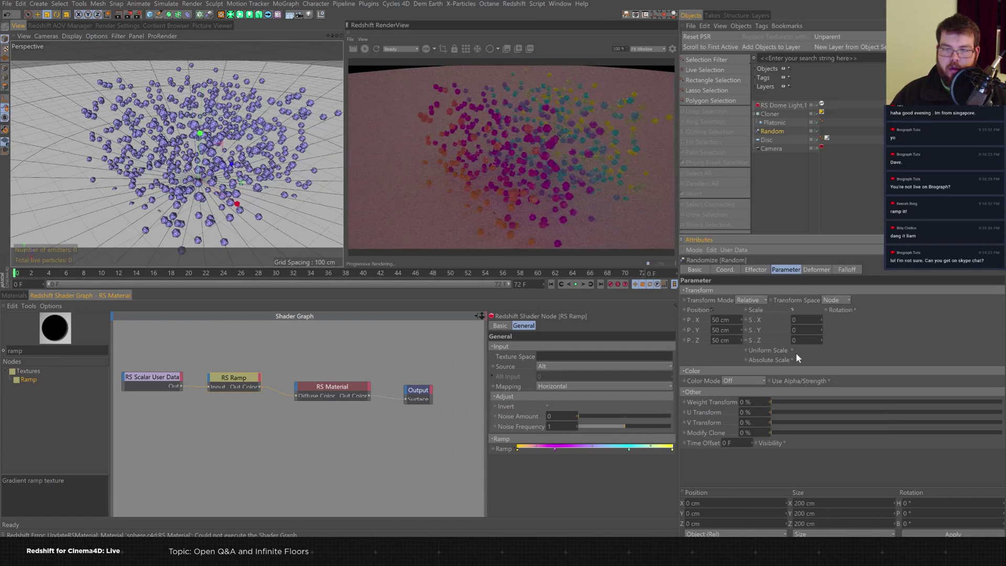
pyautogui.moveTo(822, 317); pyautogui.dragTo(822, 307)
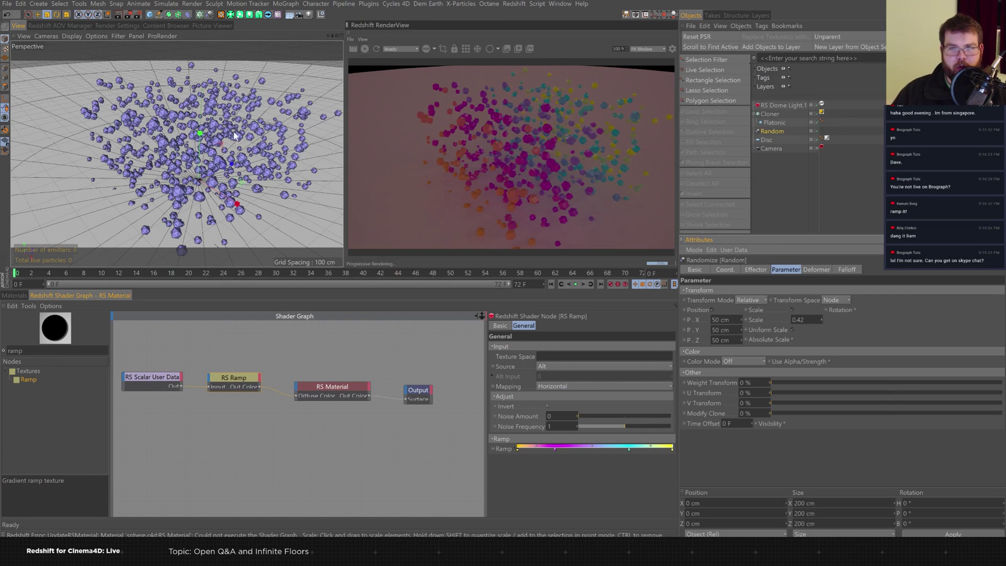
# Enlarge the viewport and render view, and examine the scattered clones from several closer angles.
pyautogui.moveTo(399, 291); pyautogui.dragTo(400, 348)
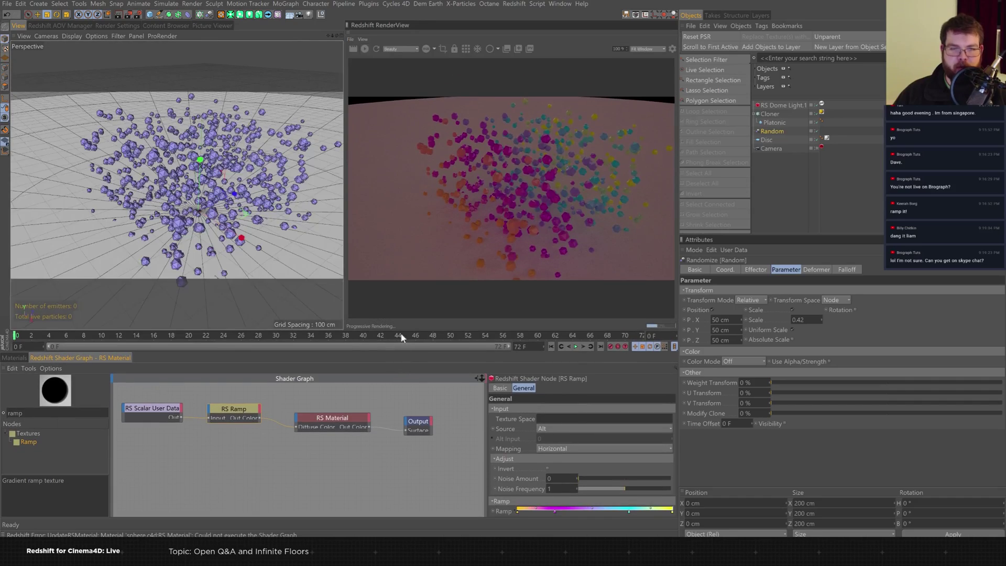
pyautogui.keyDown('alt'); pyautogui.moveTo(150, 166); pyautogui.dragTo(177, 190); pyautogui.keyUp('alt')
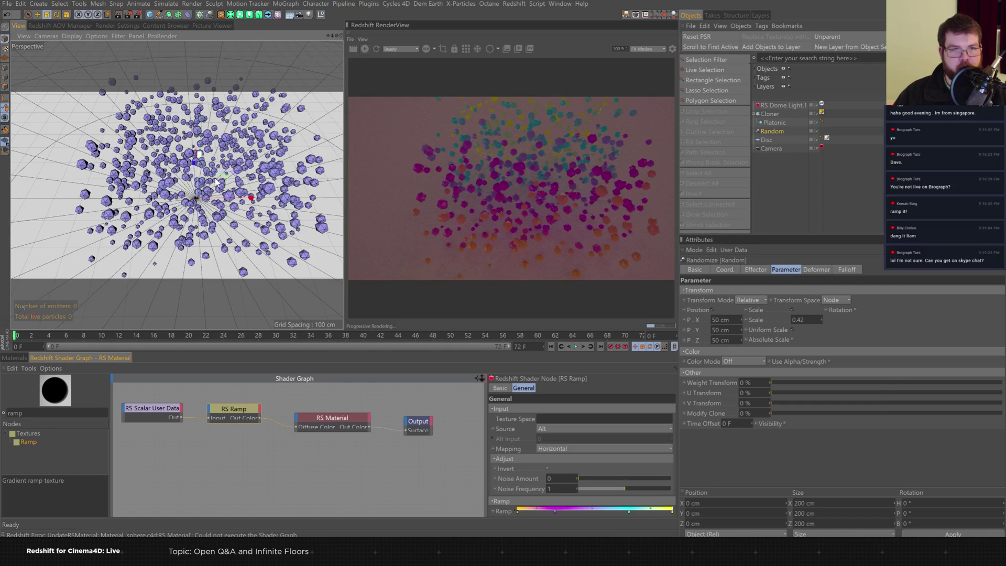
pyautogui.keyDown('alt'); pyautogui.moveTo(245, 168); pyautogui.dragTo(247, 155); pyautogui.keyUp('alt')
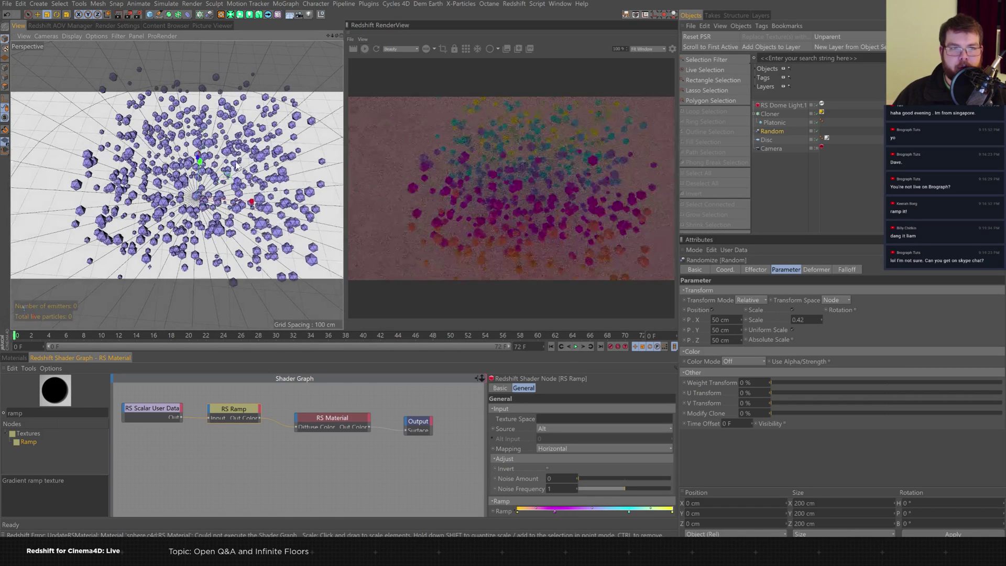
pyautogui.scroll(3, 249, 179)
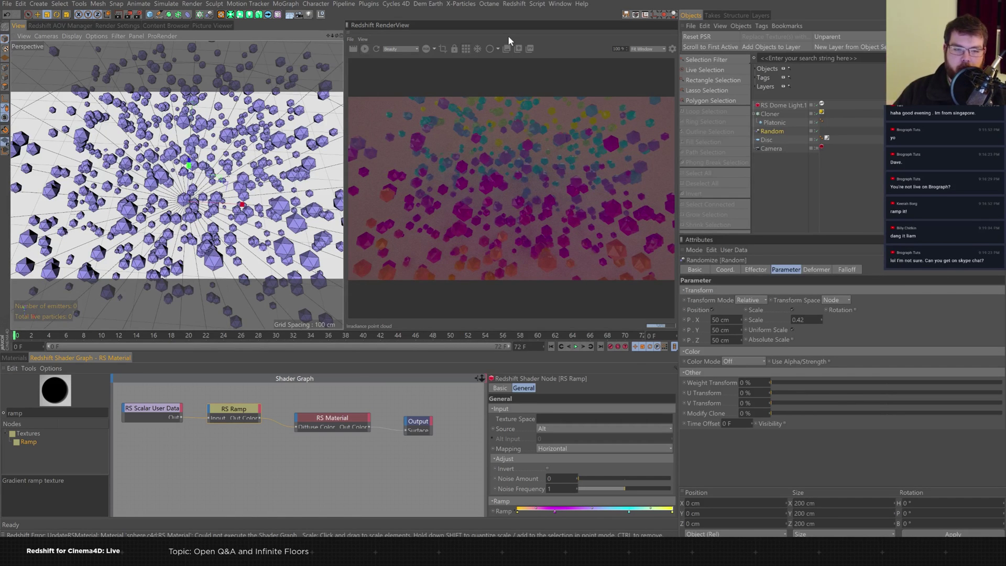
pyautogui.click(15, 413)
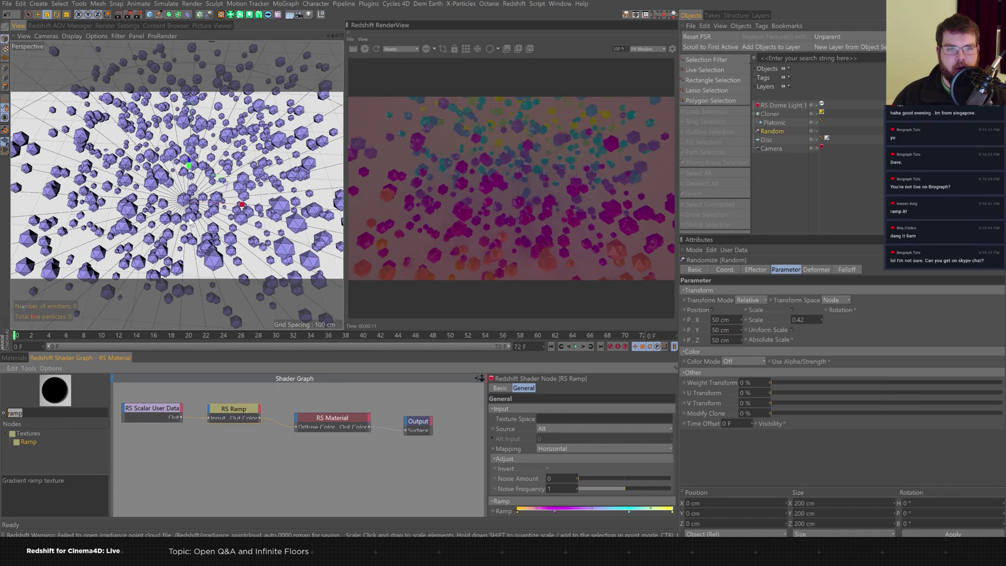
pyautogui.moveTo(239, 219)
pyautogui.keyDown('alt'); pyautogui.mouseDown()
pyautogui.moveTo(194, 195)
pyautogui.moveTo(210, 215)
pyautogui.mouseUp(); pyautogui.keyUp('alt')
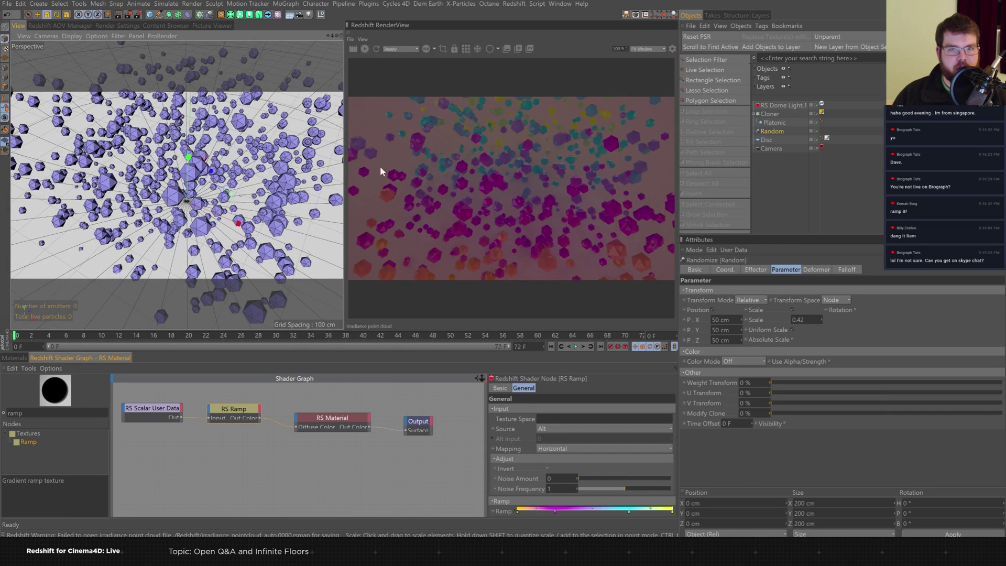
pyautogui.keyDown('alt'); pyautogui.moveTo(241, 205); pyautogui.dragTo(236, 185); pyautogui.keyUp('alt')
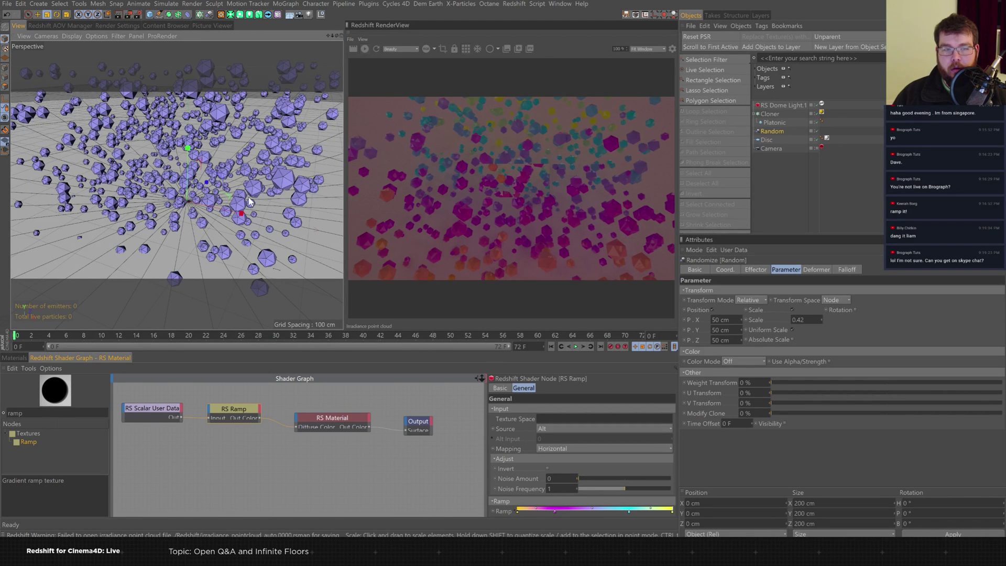
# Add a Shader effector to the Cloner alongside the Random effector.
pyautogui.click(769, 113)
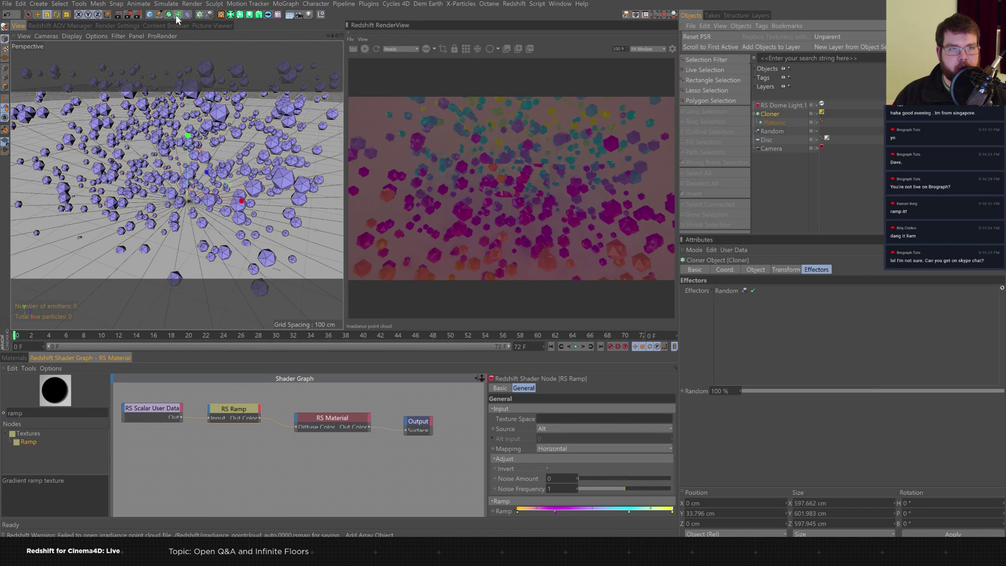
pyautogui.click(208, 15)
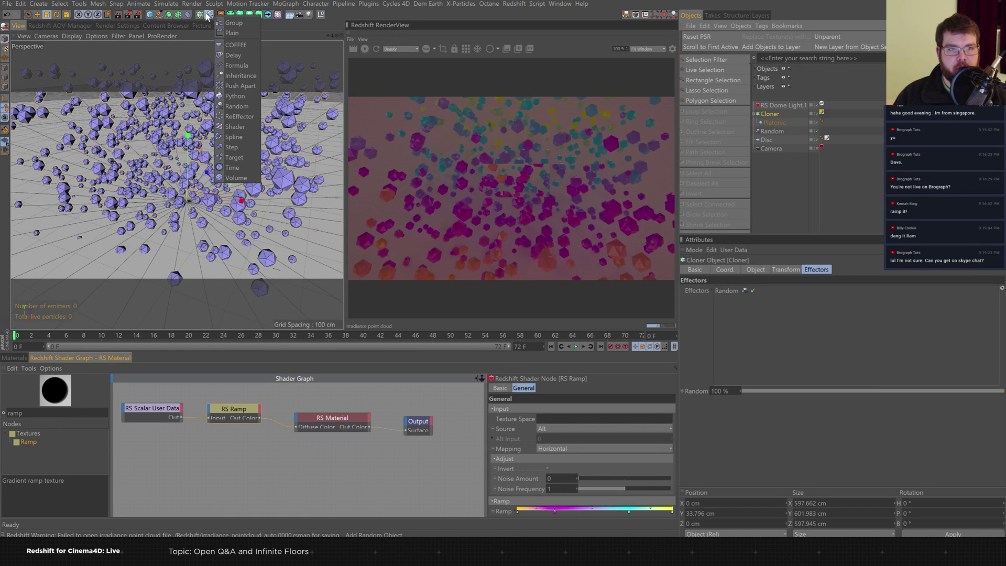
pyautogui.click(235, 126)
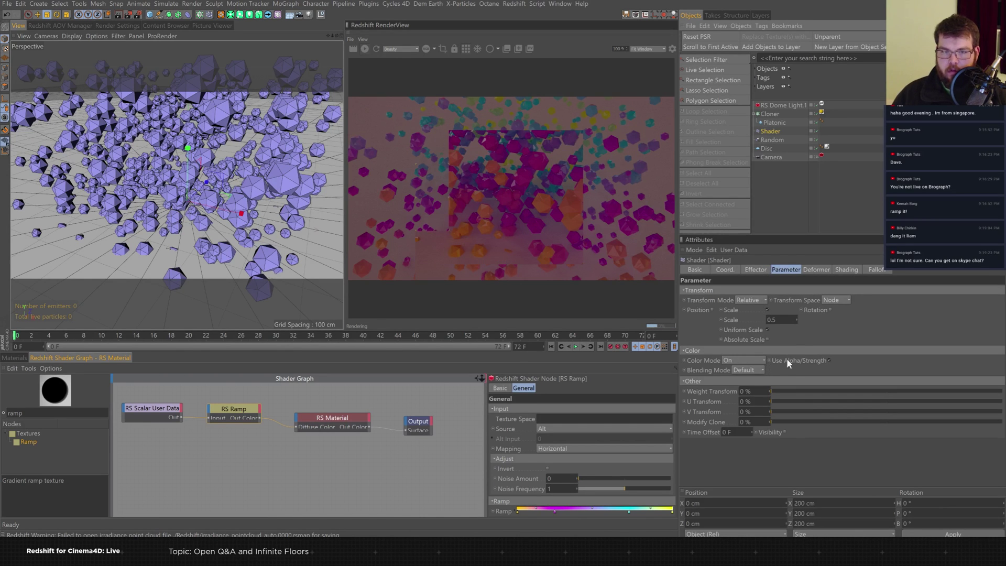
# Try out the User Defined, Off and On color modes of the Shader effector.
pyautogui.click(757, 360)
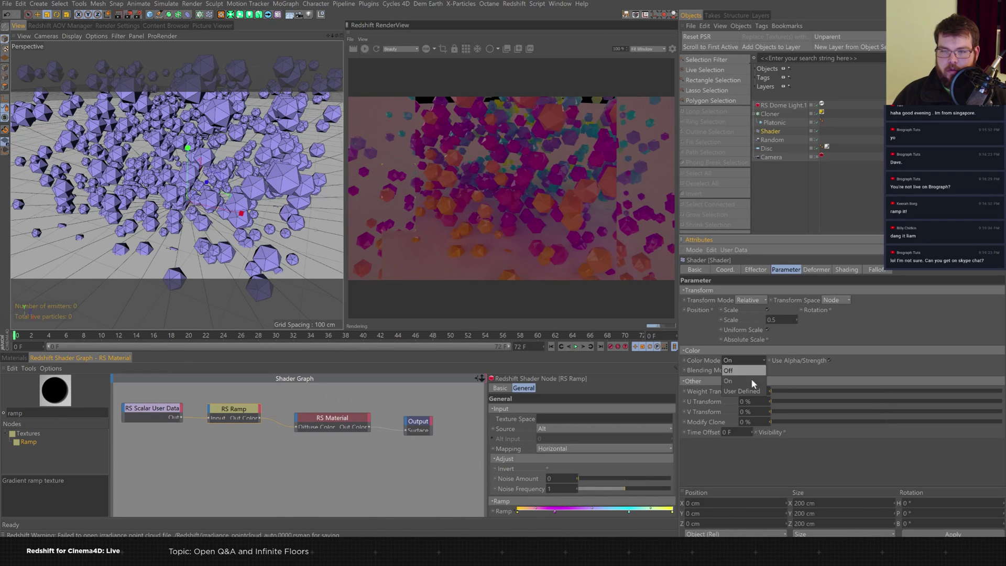
pyautogui.click(753, 390)
pyautogui.click(754, 360)
pyautogui.click(755, 367)
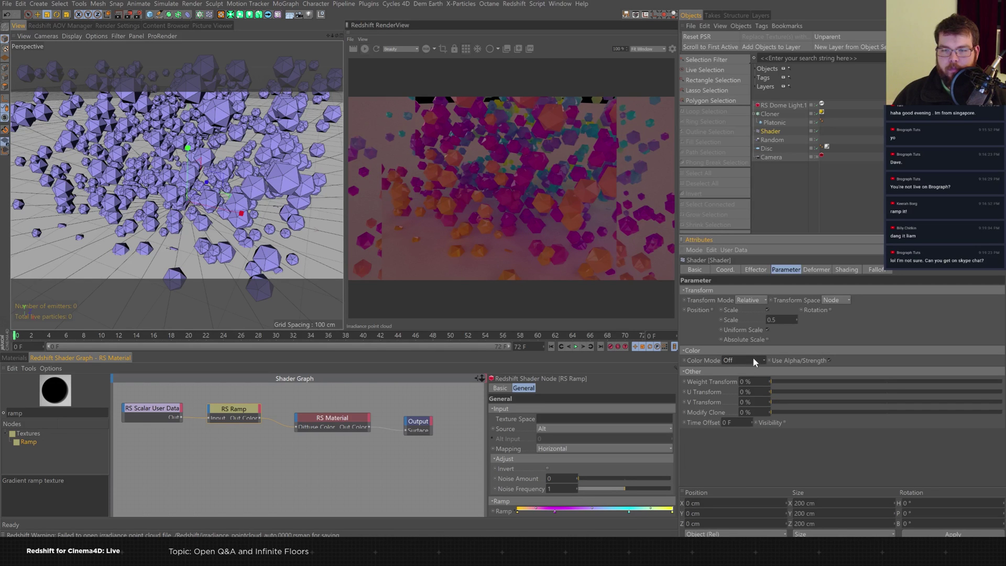
pyautogui.click(729, 381)
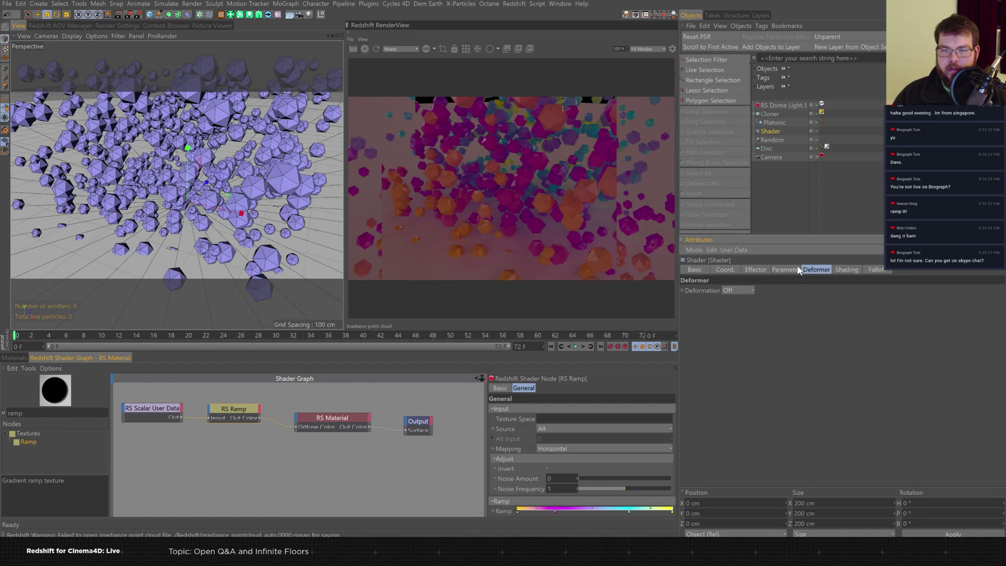
# Load a MoGraph Multi Shader into the Shader effector's Custom Shader channel and deselect the effector.
pyautogui.click(844, 270)
pyautogui.click(738, 290)
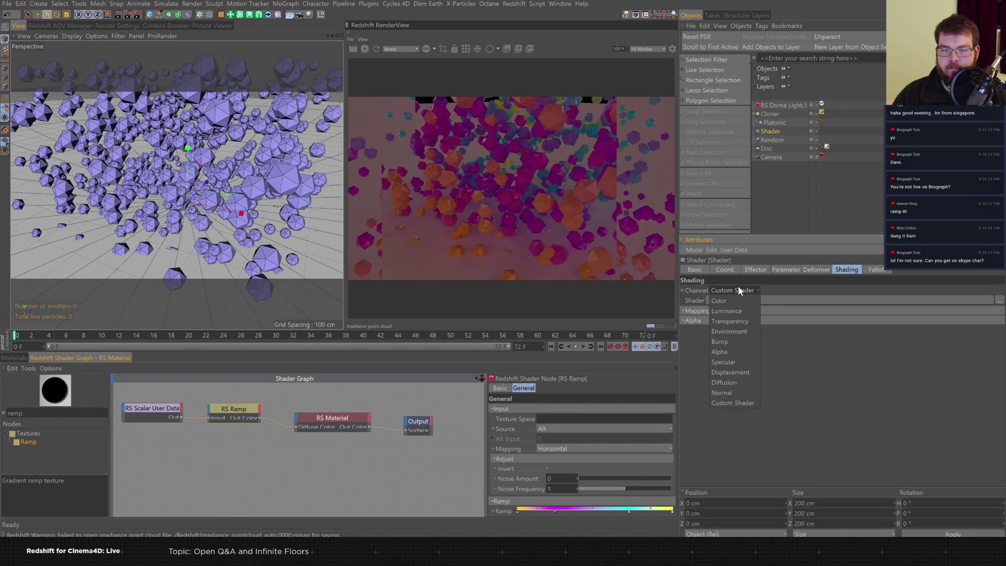
pyautogui.click(738, 290)
pyautogui.click(712, 300)
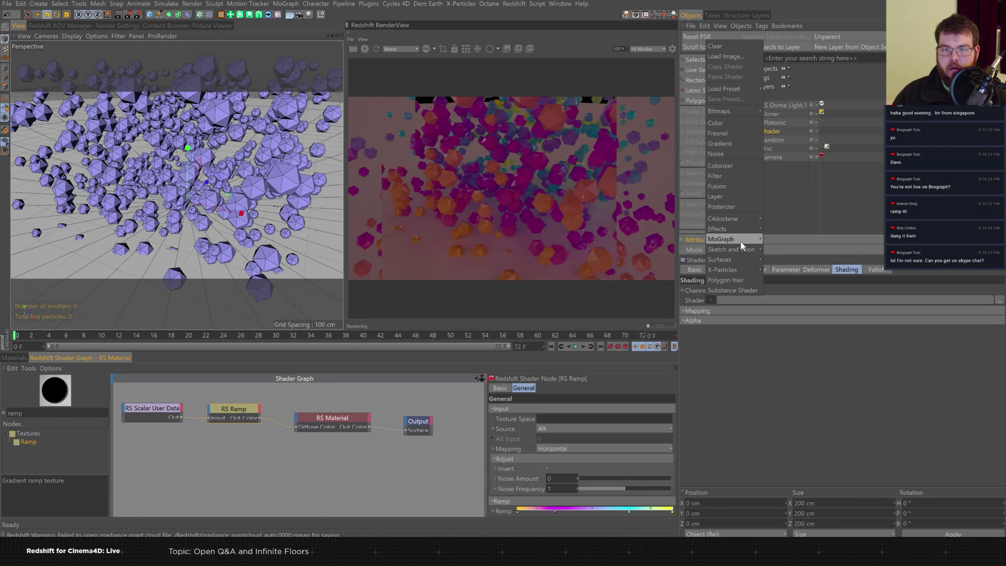
pyautogui.moveTo(740, 243)
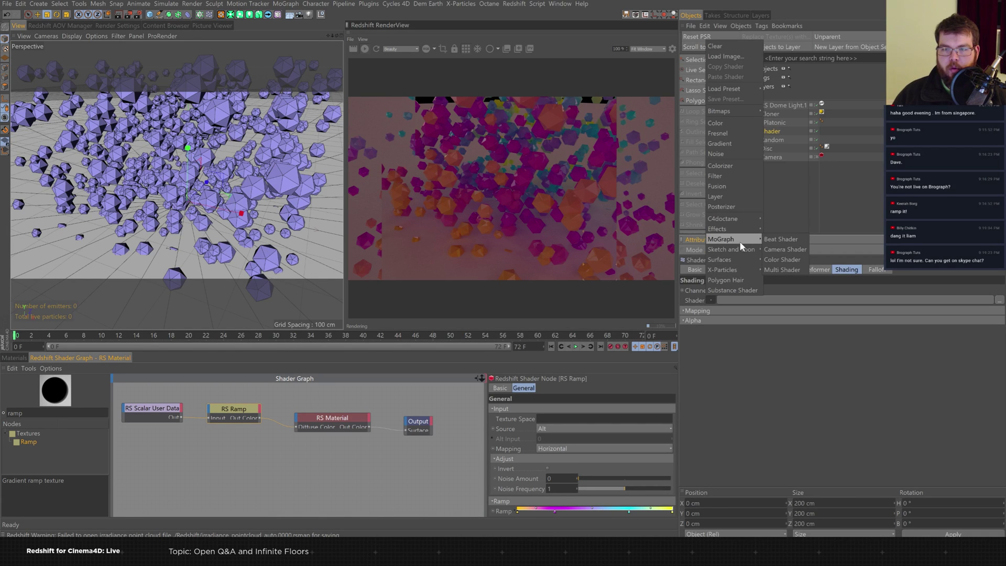
pyautogui.click(781, 268)
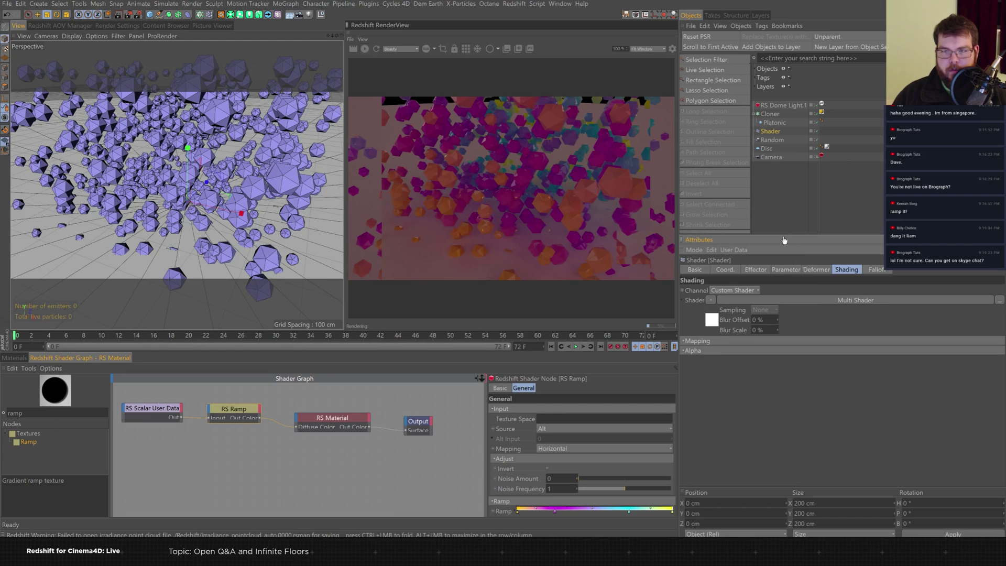
pyautogui.click(780, 177)
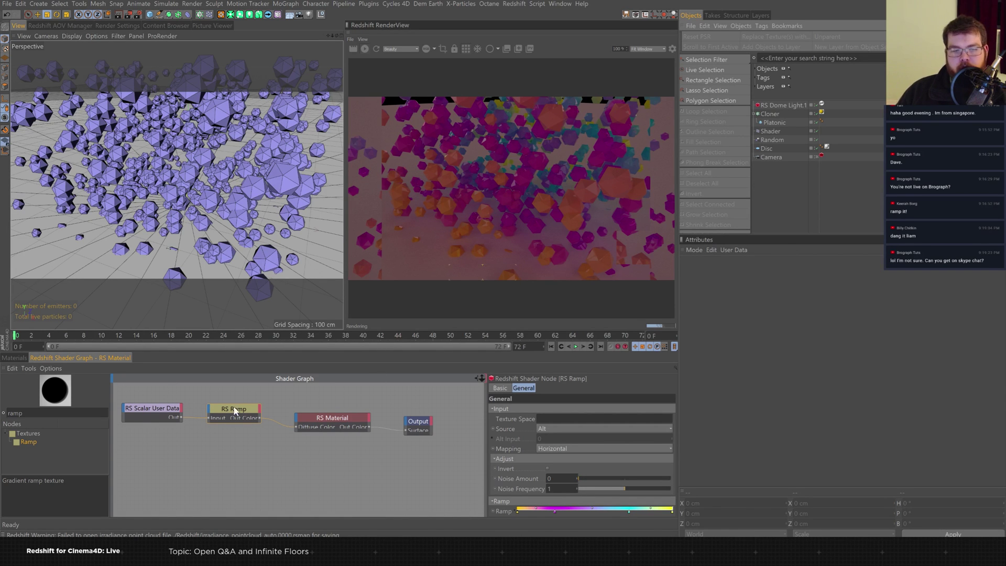
# Add an XPresso Random node below RS Ramp in the shader graph and review its Node and Parameter settings.
pyautogui.doubleClick(15, 413)
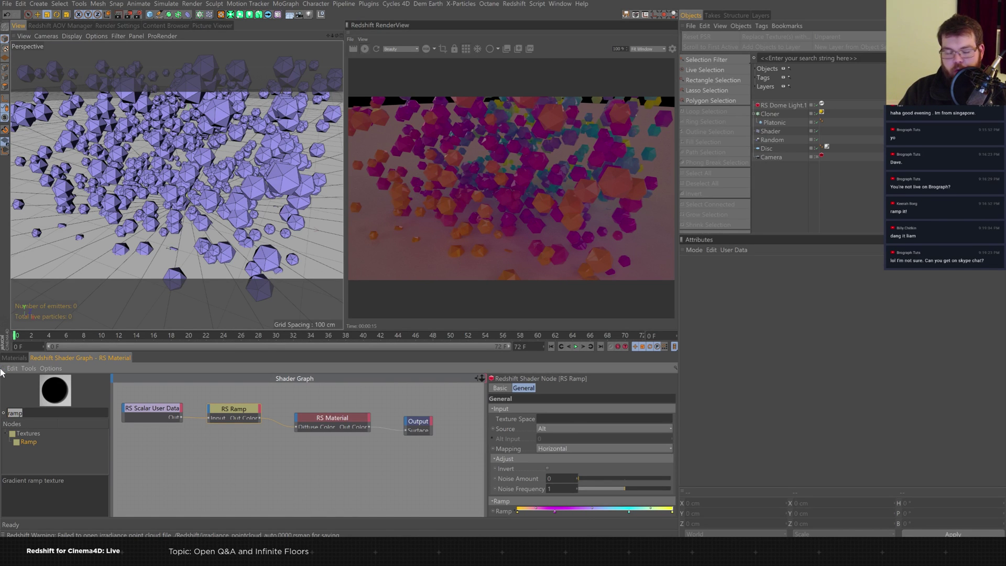
pyautogui.click(288, 465)
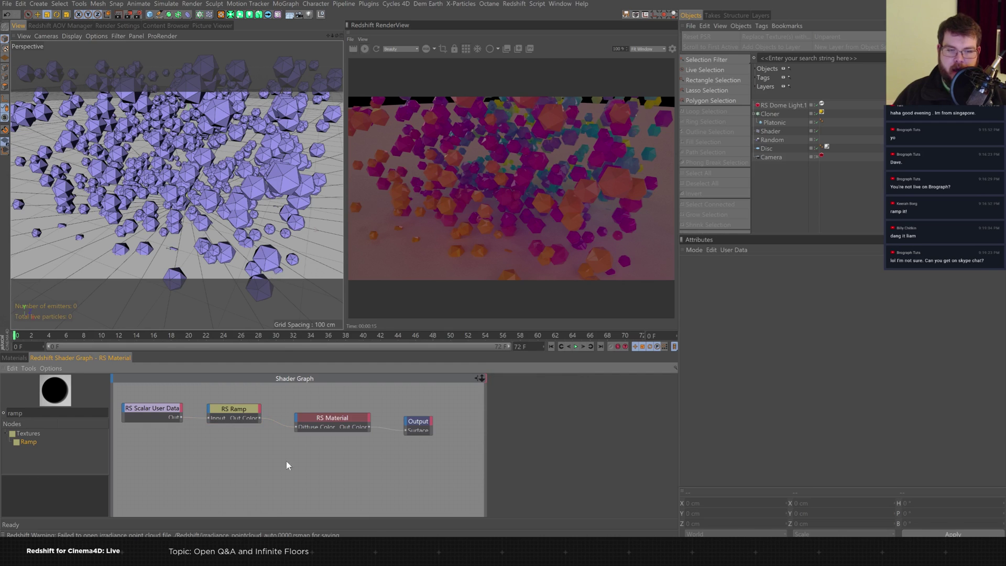
pyautogui.rightClick(218, 474)
pyautogui.moveTo(256, 422)
pyautogui.moveTo(304, 421)
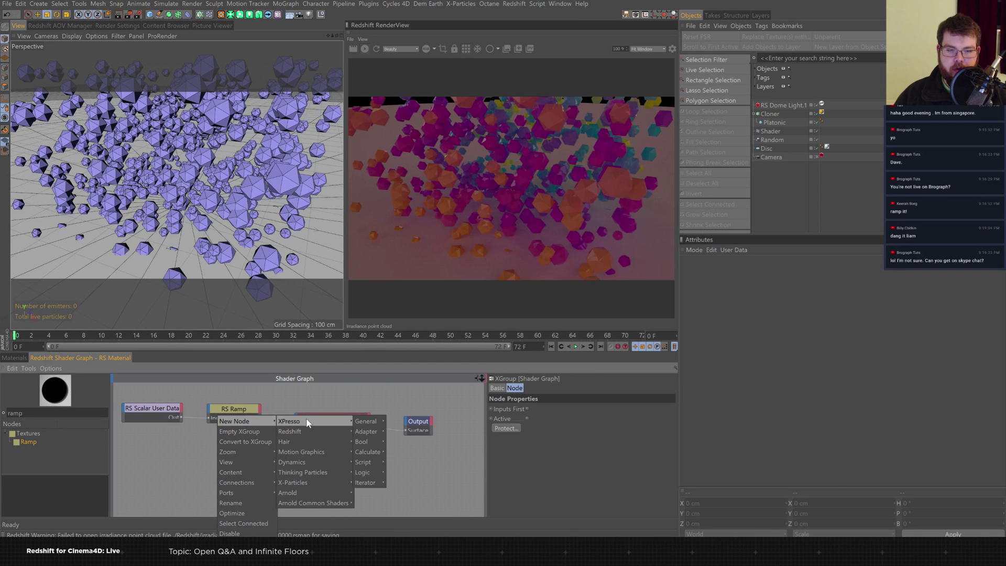
pyautogui.moveTo(365, 421)
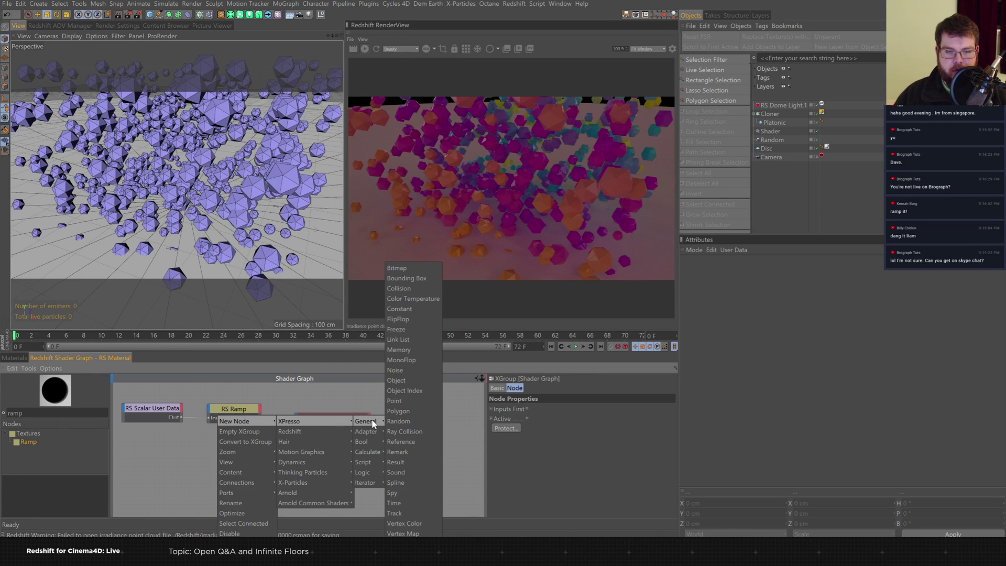
pyautogui.click(422, 425)
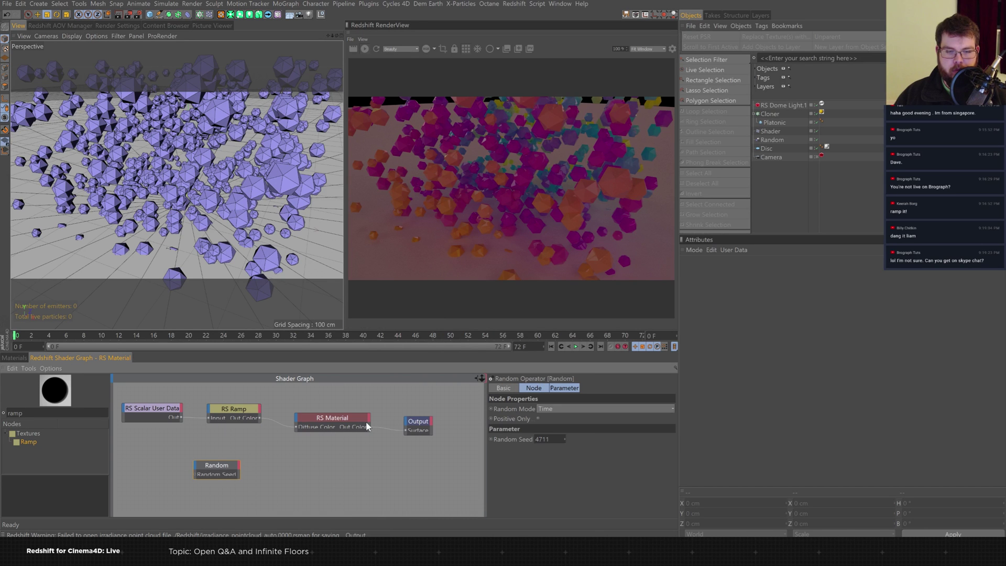
pyautogui.click(573, 412)
pyautogui.click(572, 390)
pyautogui.click(534, 388)
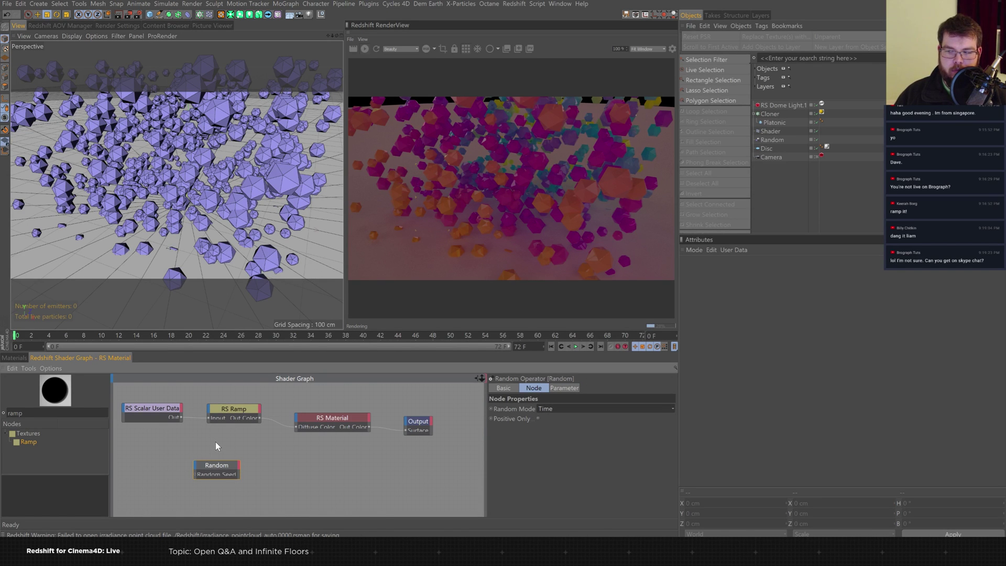
# Search the shader nodes for "random", try an RS Hair Random Color node in the graph and delete it.
pyautogui.doubleClick(15, 413)
pyautogui.write('rando')
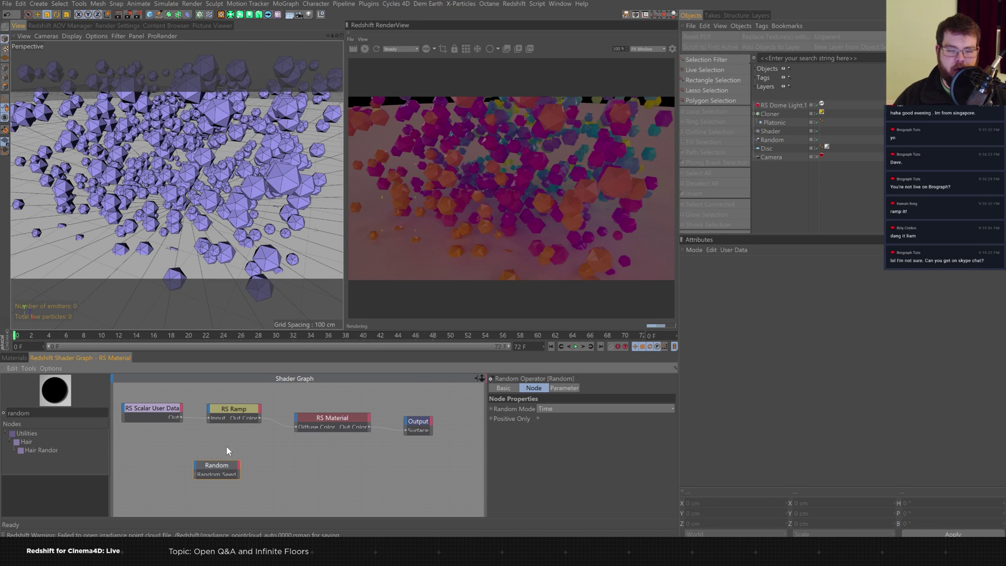
pyautogui.moveTo(54, 459); pyautogui.dragTo(177, 455)
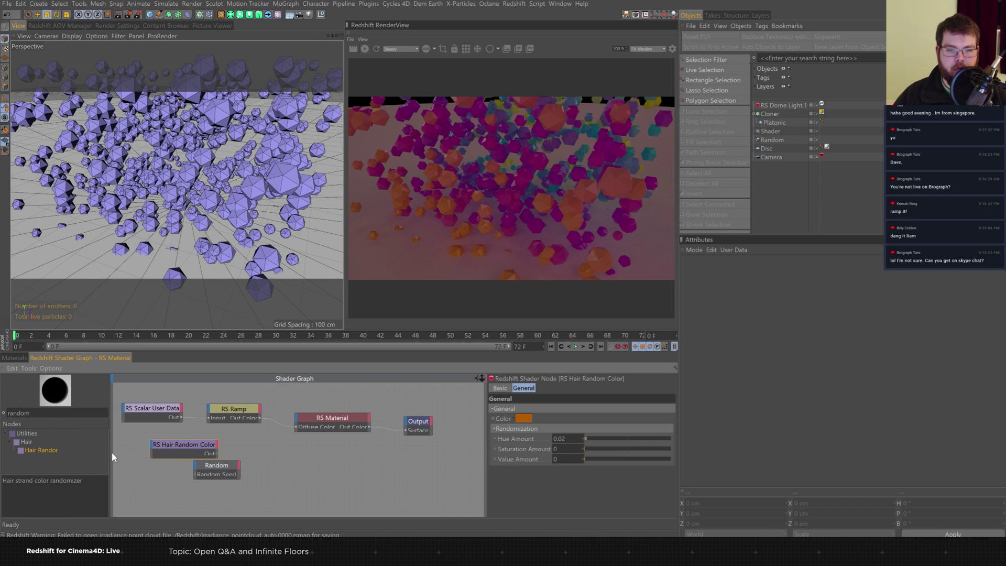
pyautogui.press('Delete')
pyautogui.click(217, 473)
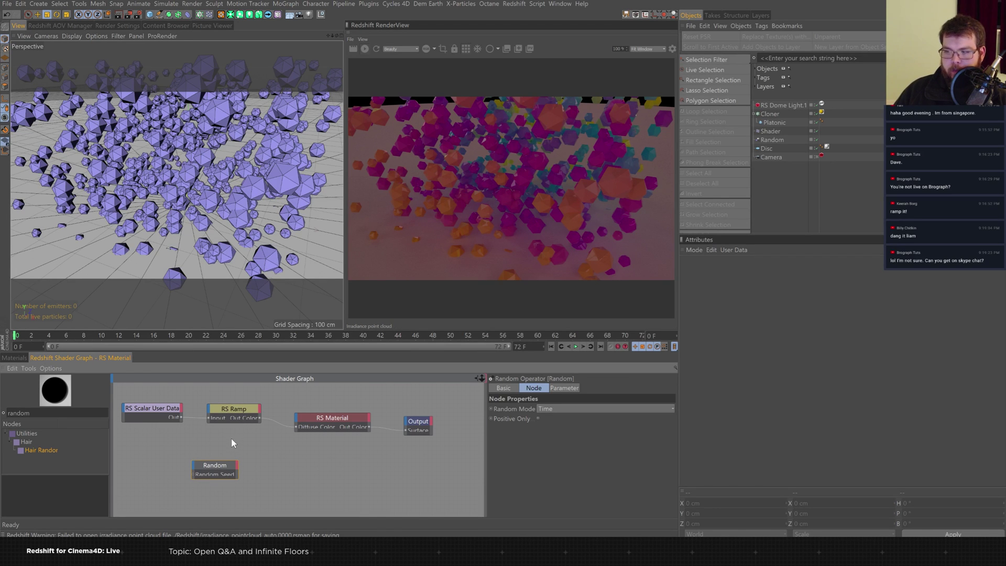
# Delete the Random node, search the shader nodes for "user" and add an RS Color User Data node to the graph.
pyautogui.press('Delete')
pyautogui.doubleClick(18, 413)
pyautogui.write('user')
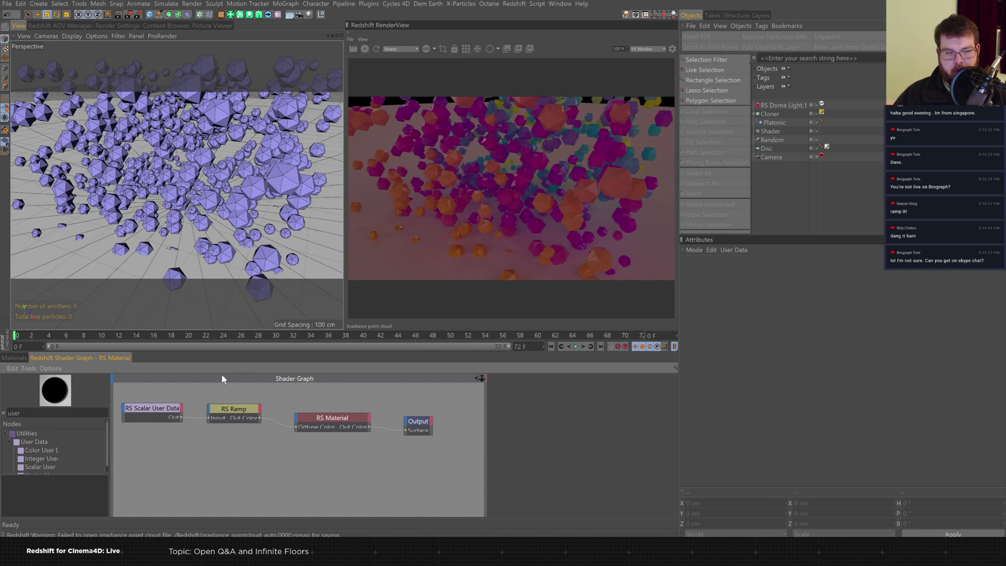
pyautogui.moveTo(286, 351); pyautogui.dragTo(286, 276)
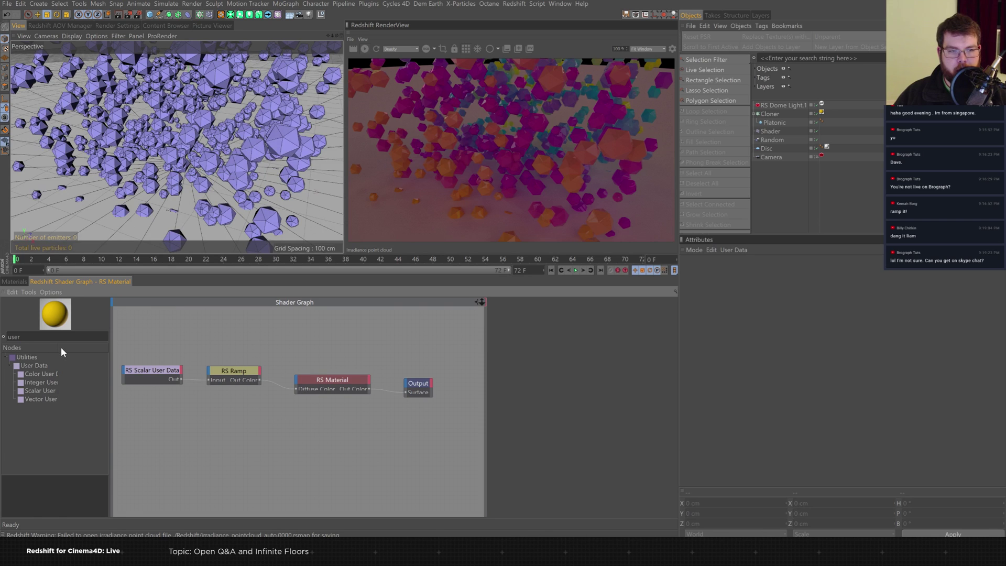
pyautogui.moveTo(58, 348); pyautogui.dragTo(86, 347)
pyautogui.moveTo(47, 374); pyautogui.dragTo(176, 414)
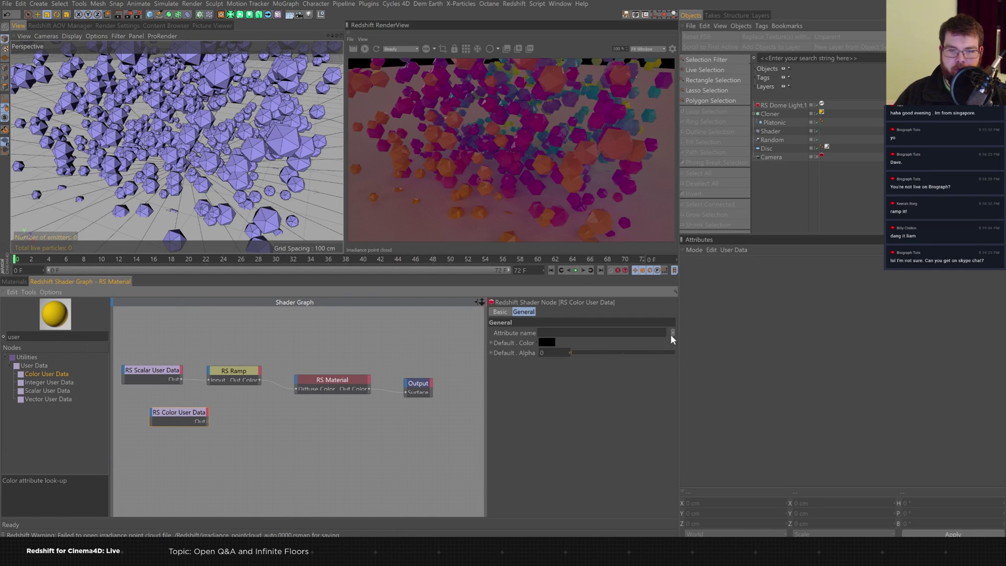
pyautogui.click(536, 344)
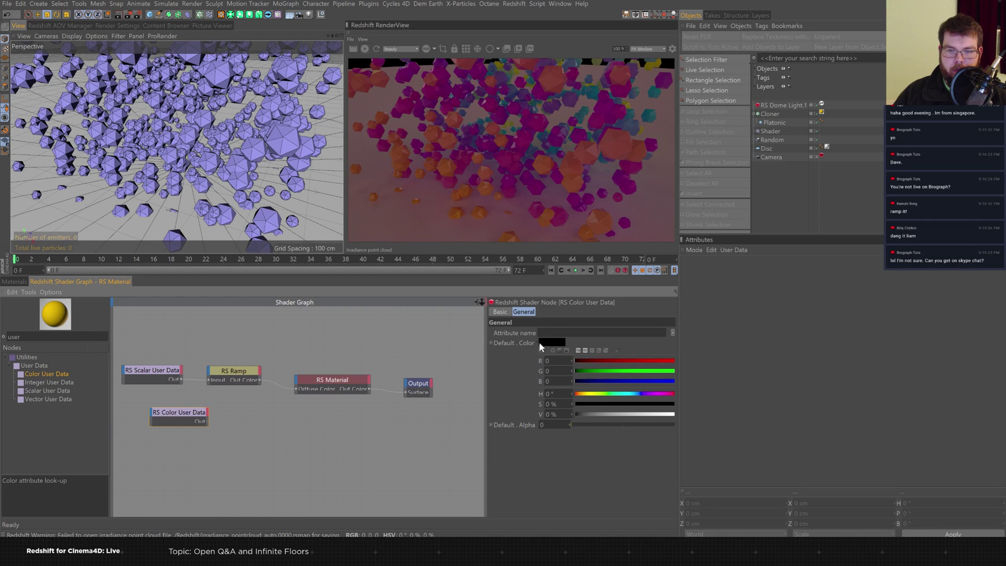
pyautogui.click(672, 333)
pyautogui.moveTo(687, 343)
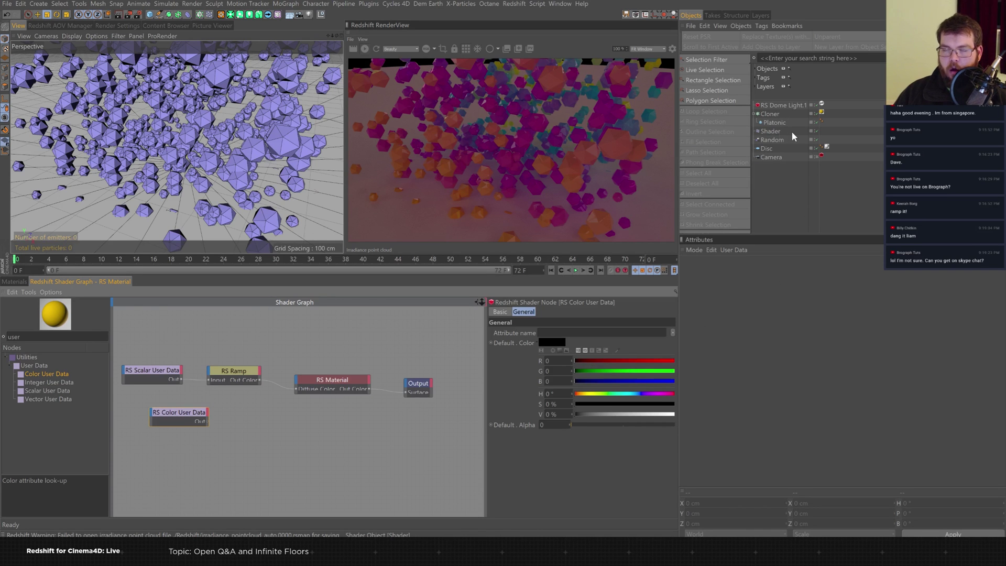
# Set the Random effector's Color Mode to On.
pyautogui.click(774, 133)
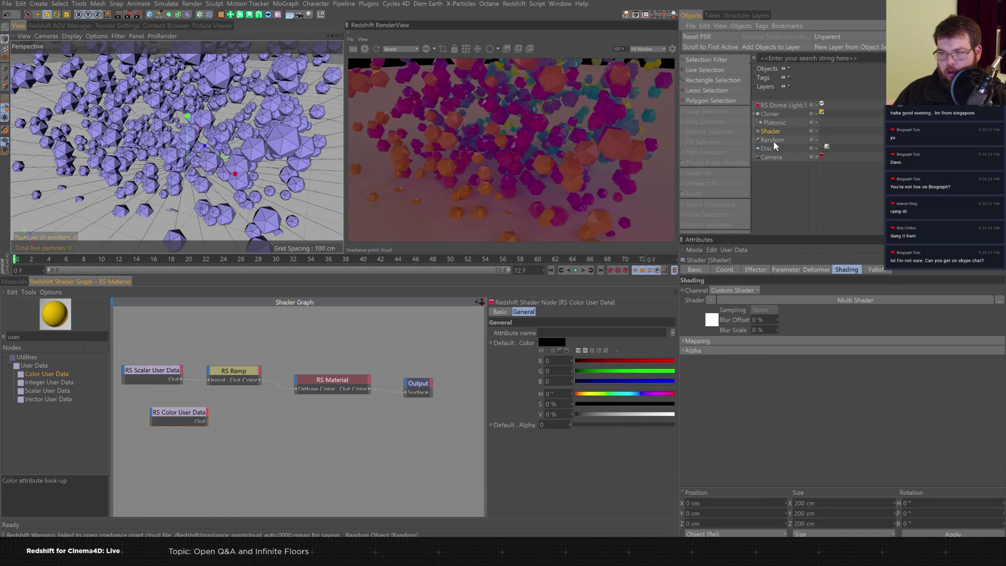
pyautogui.click(772, 140)
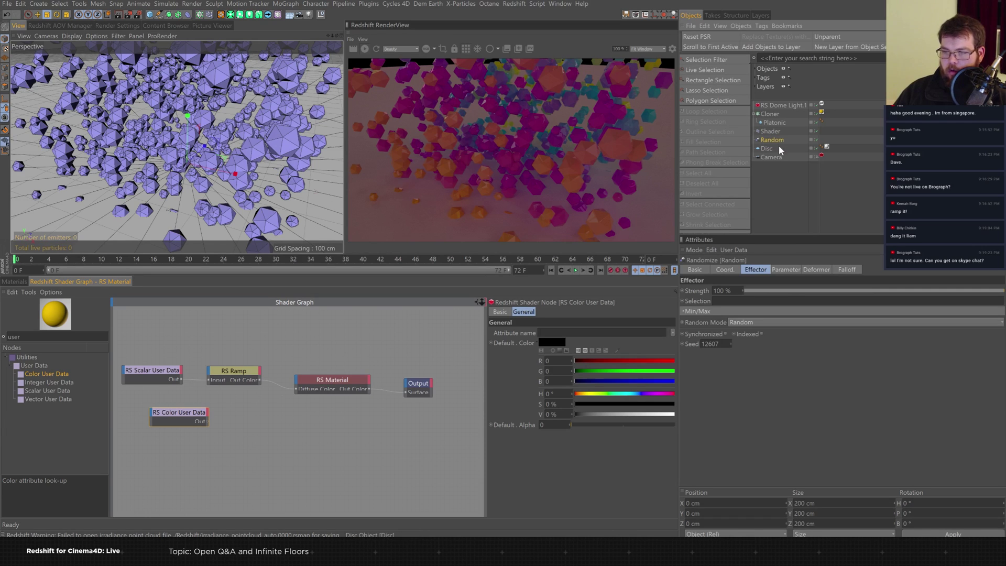
pyautogui.click(786, 270)
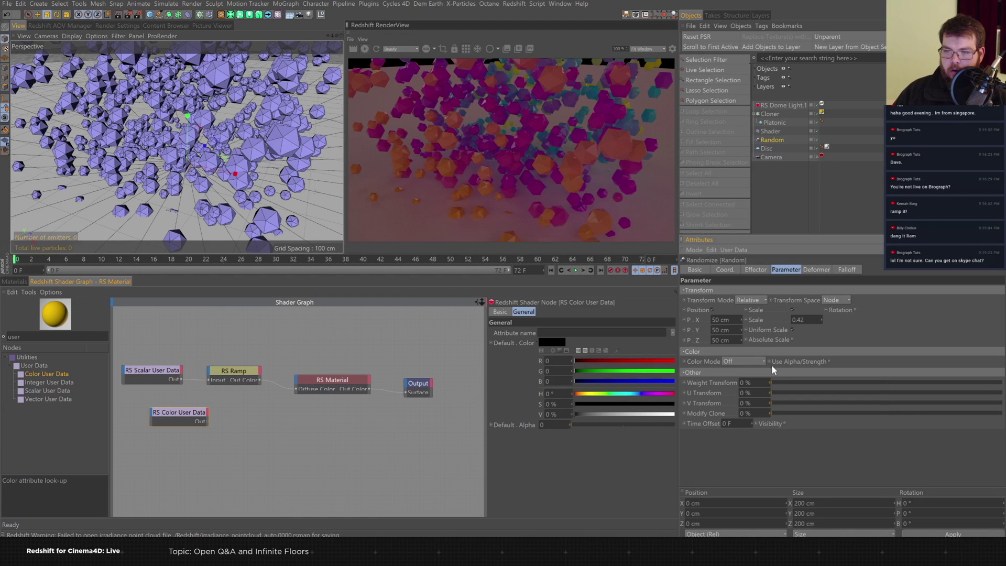
pyautogui.click(744, 361)
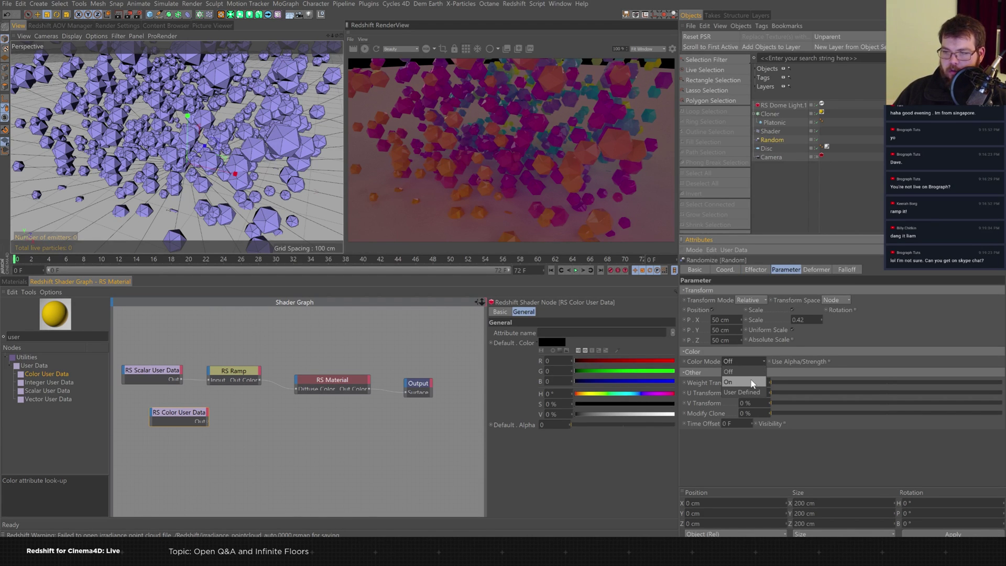
pyautogui.click(751, 383)
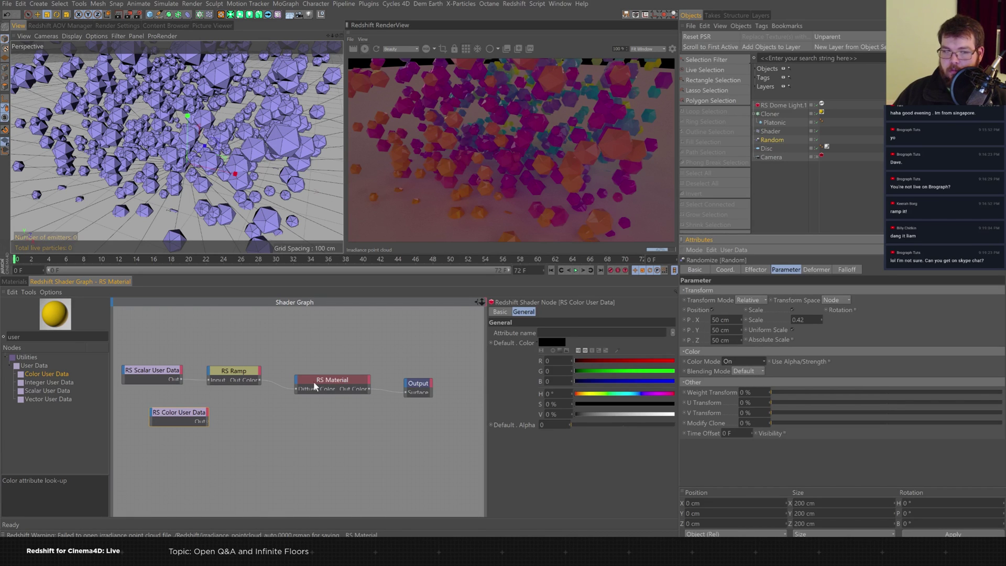
# Delete the RS Ramp and RS Scalar User Data nodes from the shader graph.
pyautogui.click(235, 375)
pyautogui.press('Delete')
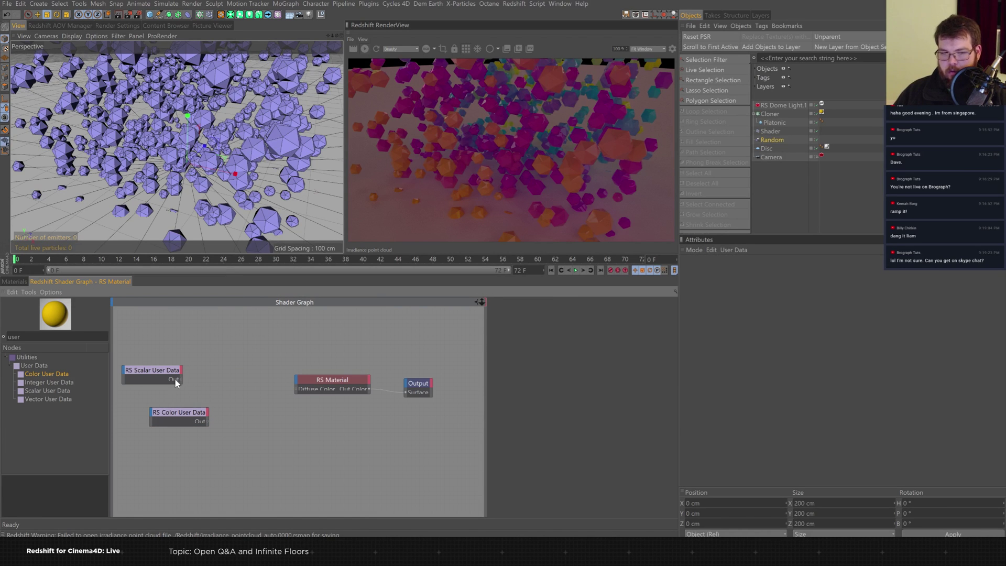
pyautogui.click(174, 376)
pyautogui.press('Delete')
# Set the RS Color User Data attribute to MoGraph Index Ratio and connect the node to RS Material's Diffuse Color.
pyautogui.click(181, 419)
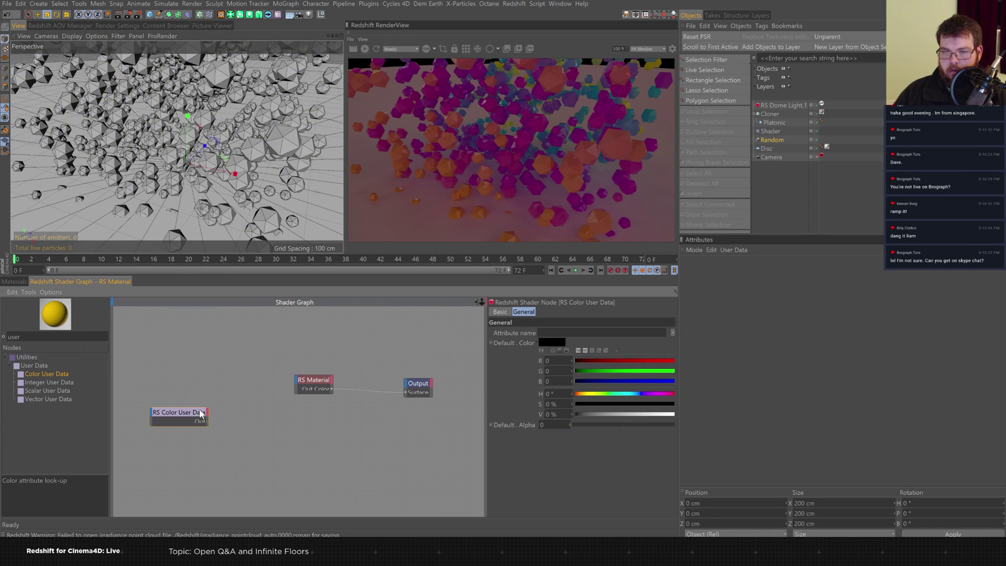
pyautogui.click(672, 334)
pyautogui.click(721, 350)
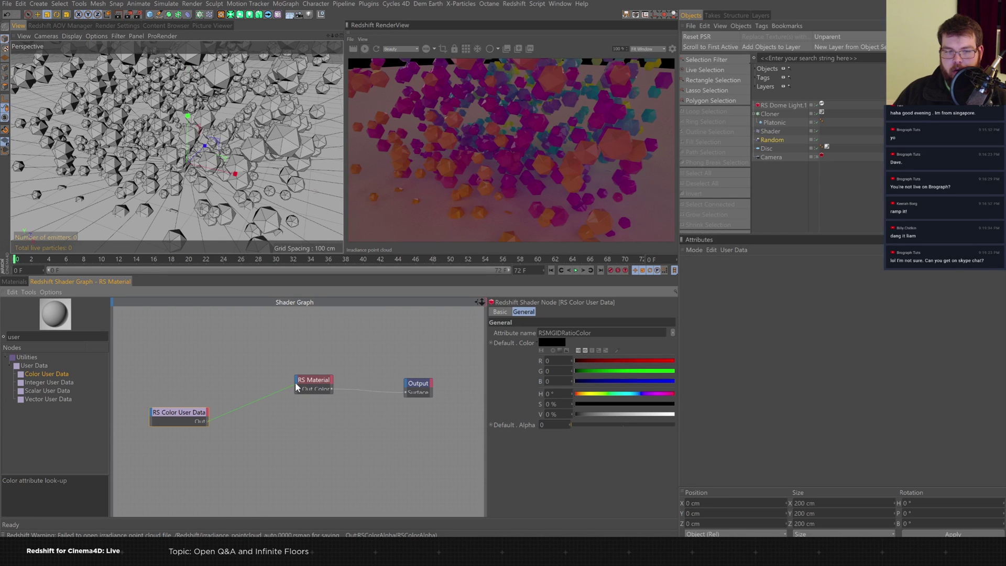
pyautogui.moveTo(297, 383); pyautogui.dragTo(297, 383)
pyautogui.click(471, 386)
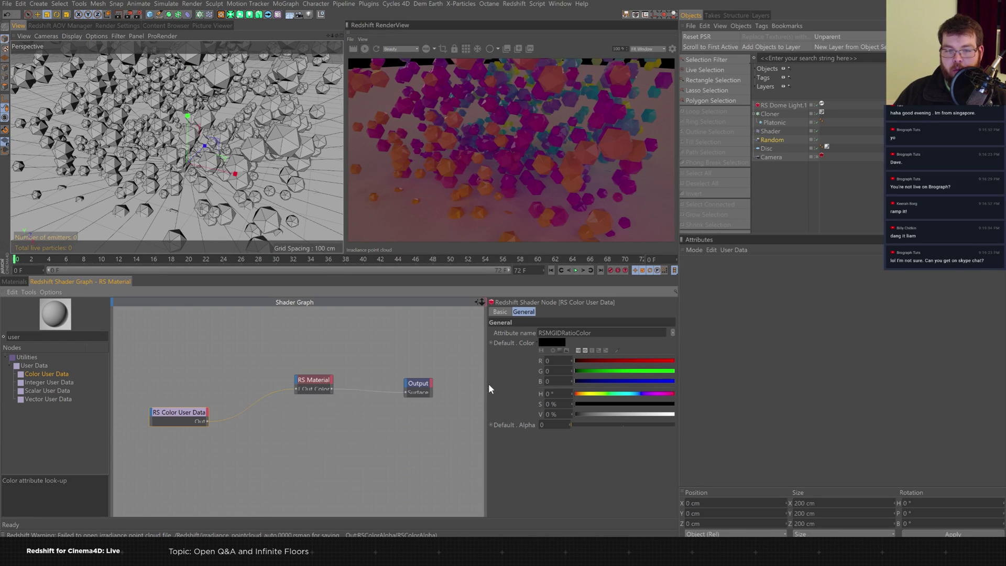
pyautogui.moveTo(198, 419); pyautogui.dragTo(252, 393)
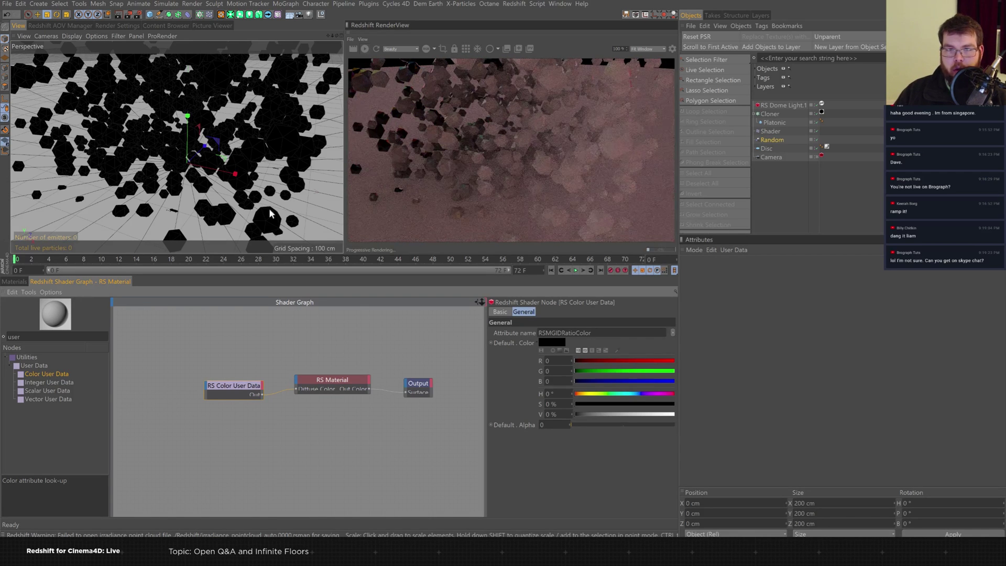
pyautogui.scroll(-5, 218, 178)
pyautogui.scroll(5, 246, 174)
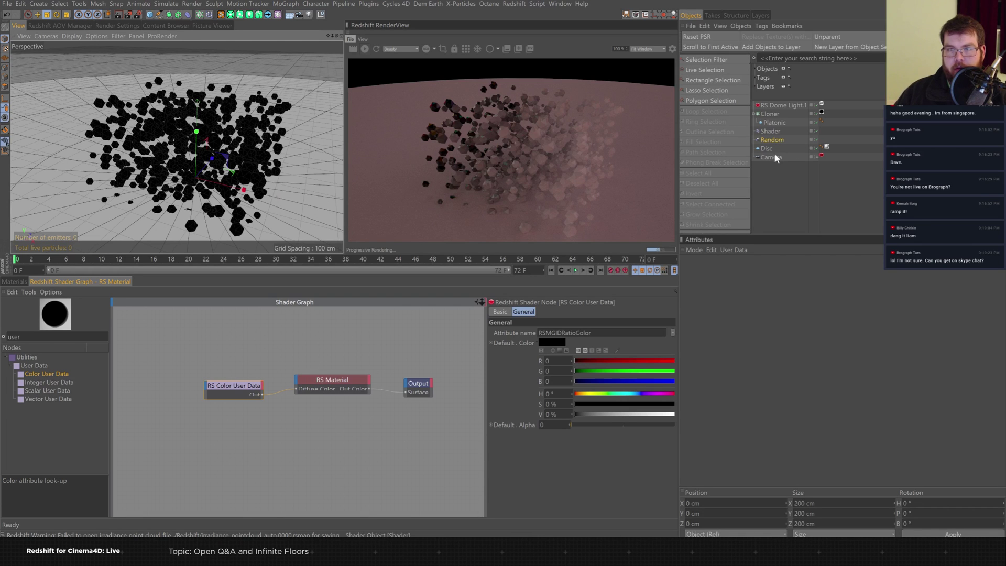
# Change the Random effector's Seed to 13033.
pyautogui.click(774, 139)
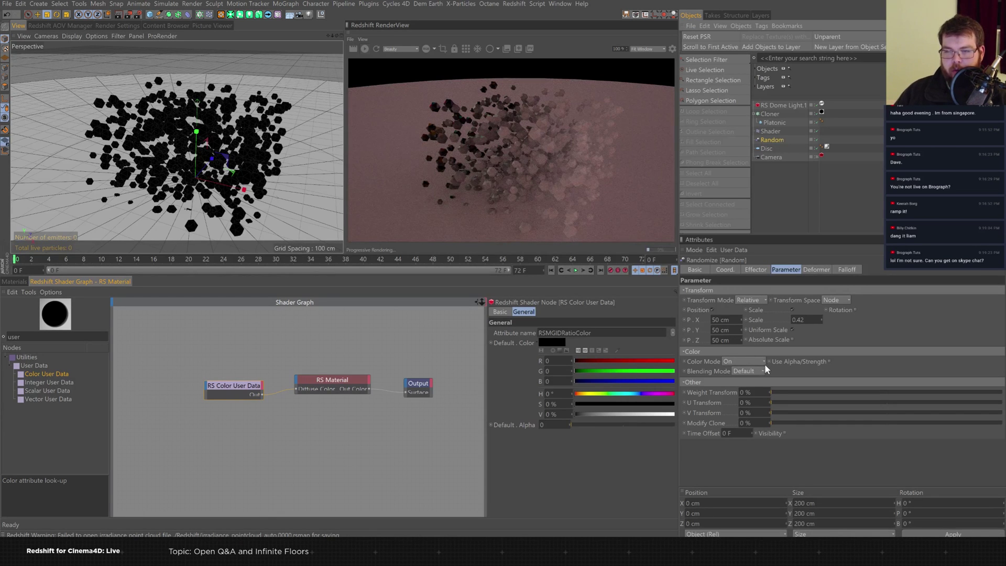
pyautogui.click(817, 269)
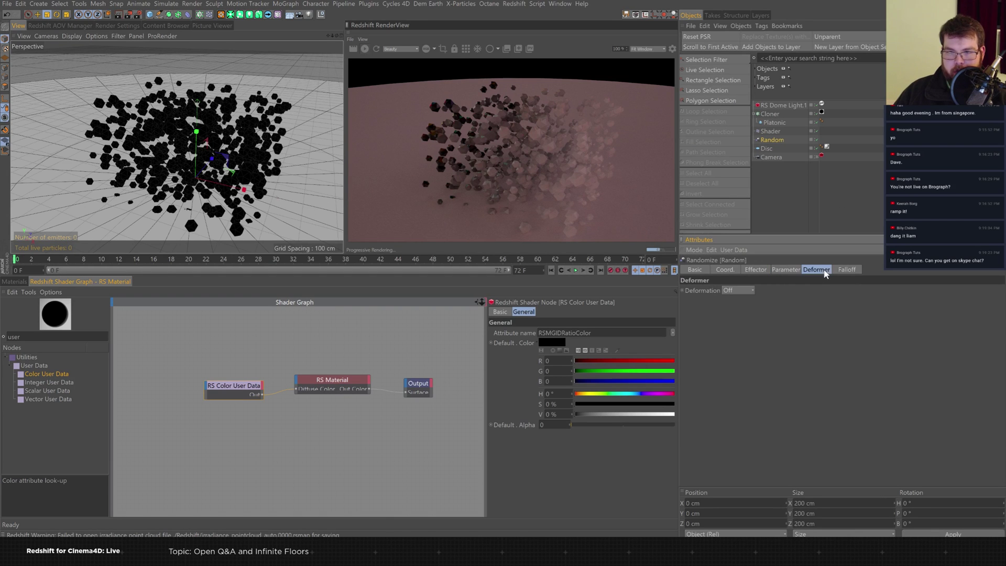
pyautogui.click(785, 270)
pyautogui.click(757, 271)
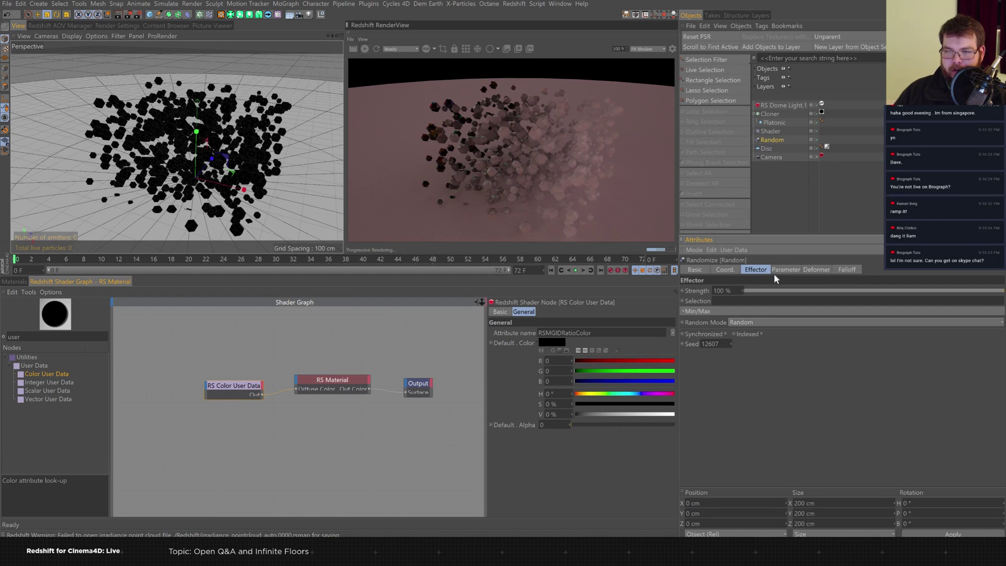
pyautogui.moveTo(731, 343); pyautogui.dragTo(749, 224)
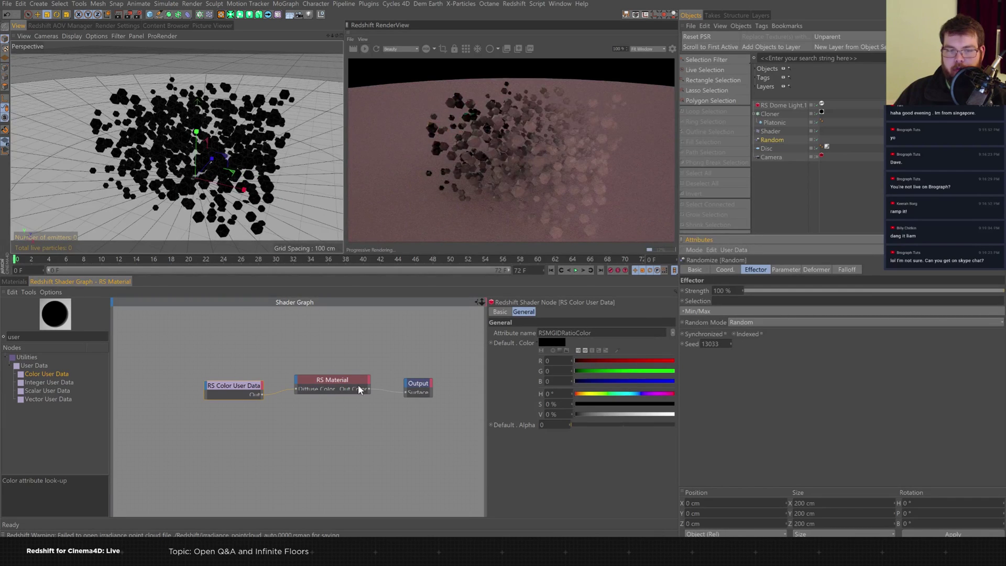
# Rearrange the RS Material and RS Color User Data nodes in the shader graph and select RS Material.
pyautogui.click(236, 386)
pyautogui.moveTo(333, 382); pyautogui.dragTo(319, 383)
pyautogui.click(247, 388)
pyautogui.moveTo(248, 388); pyautogui.dragTo(233, 389)
pyautogui.click(316, 381)
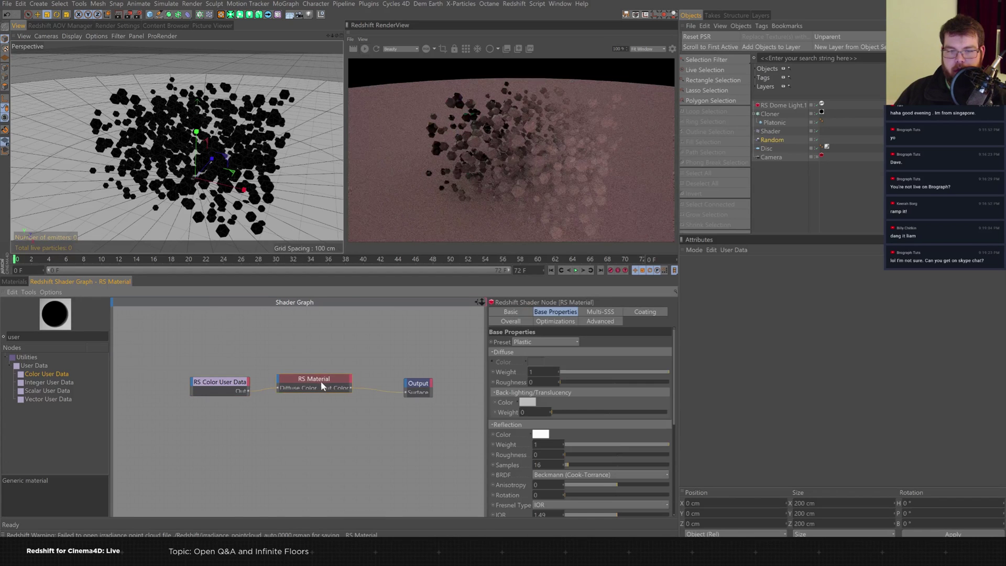
# Set the RS Color User Data node's attribute name to the MoGraph Color attribute, RSMGColor.
pyautogui.click(230, 391)
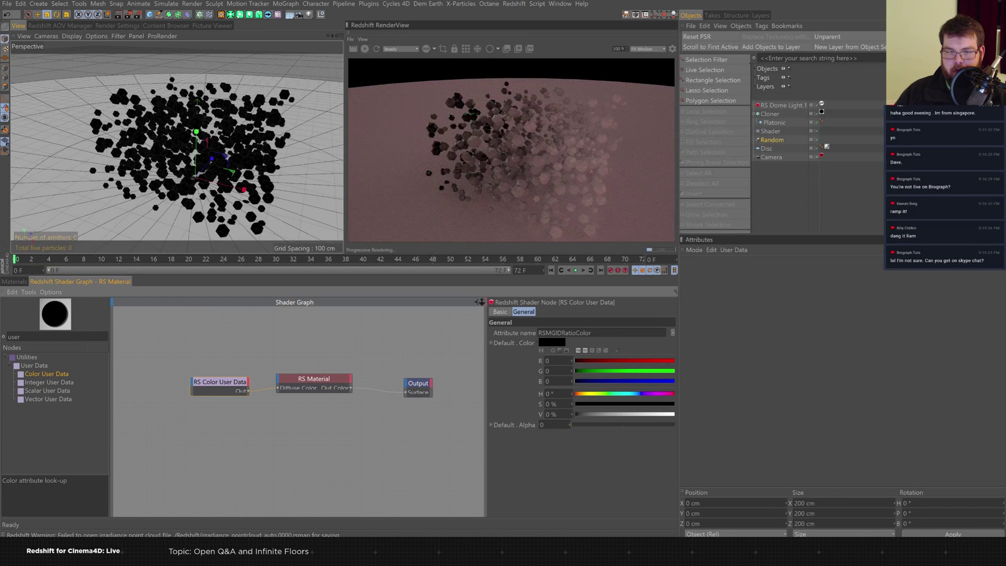
pyautogui.click(672, 332)
pyautogui.moveTo(686, 342)
pyautogui.click(717, 344)
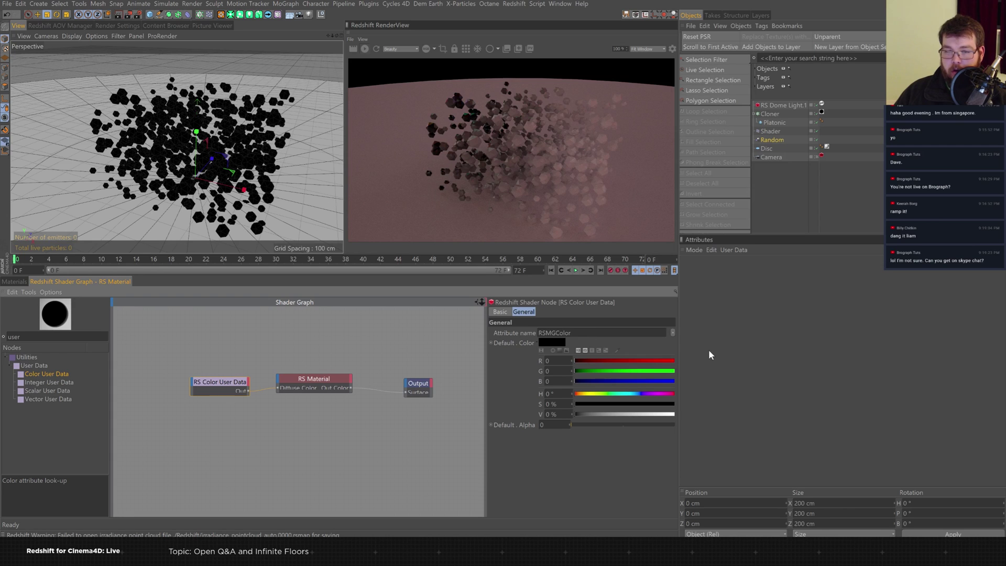
# Try the Geometry ID Color, Display Color and Object Color attributes on the RS Color User Data node.
pyautogui.click(672, 333)
pyautogui.moveTo(685, 352)
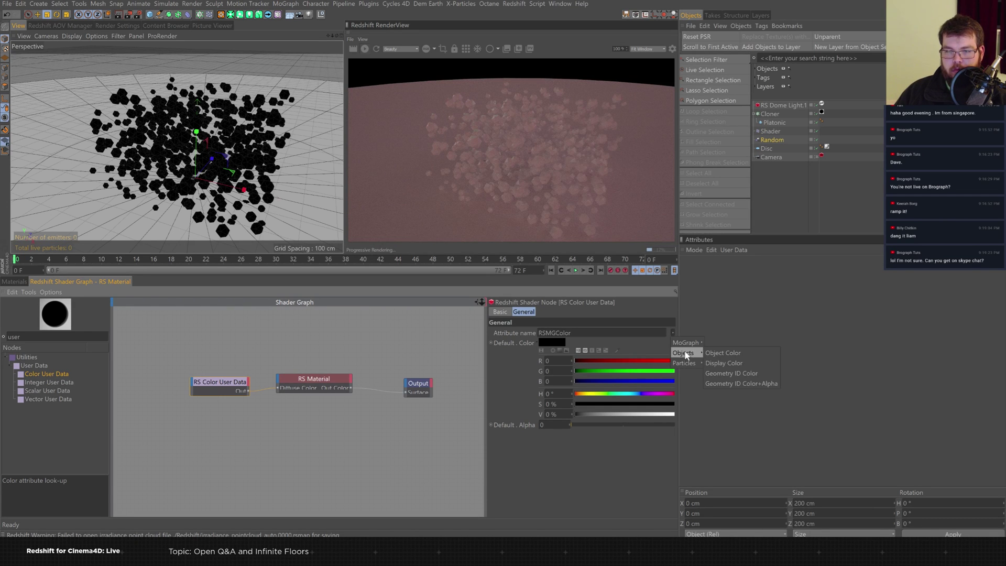
pyautogui.click(750, 372)
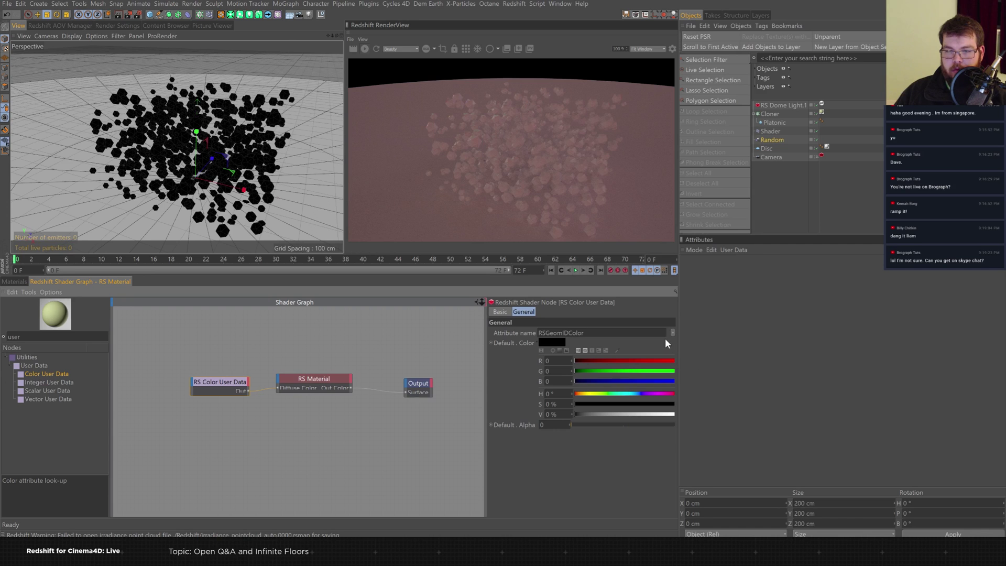
pyautogui.moveTo(678, 345)
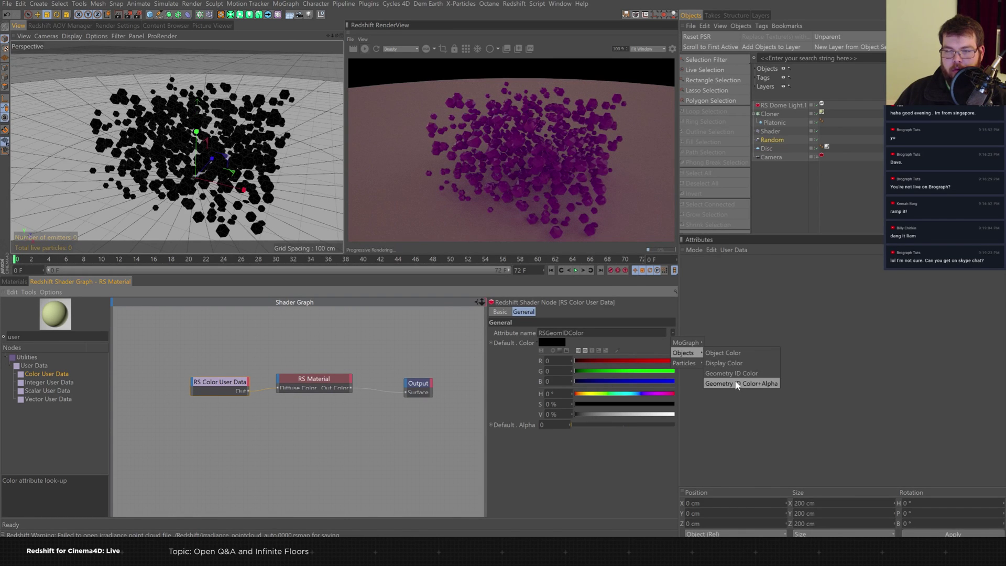
pyautogui.click(723, 363)
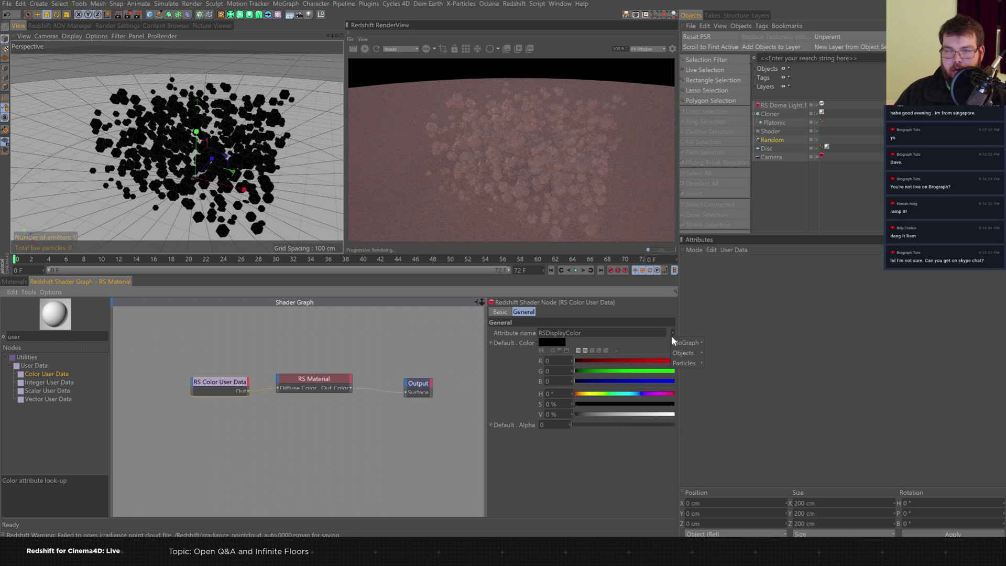
pyautogui.click(712, 351)
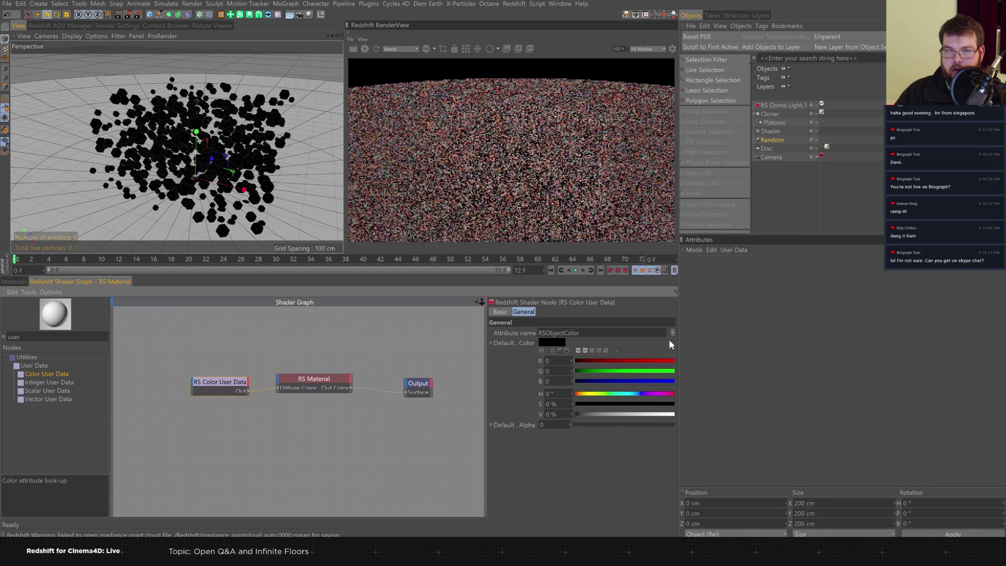
# Switch the RS Color User Data node back to the MoGraph Color attribute.
pyautogui.click(673, 332)
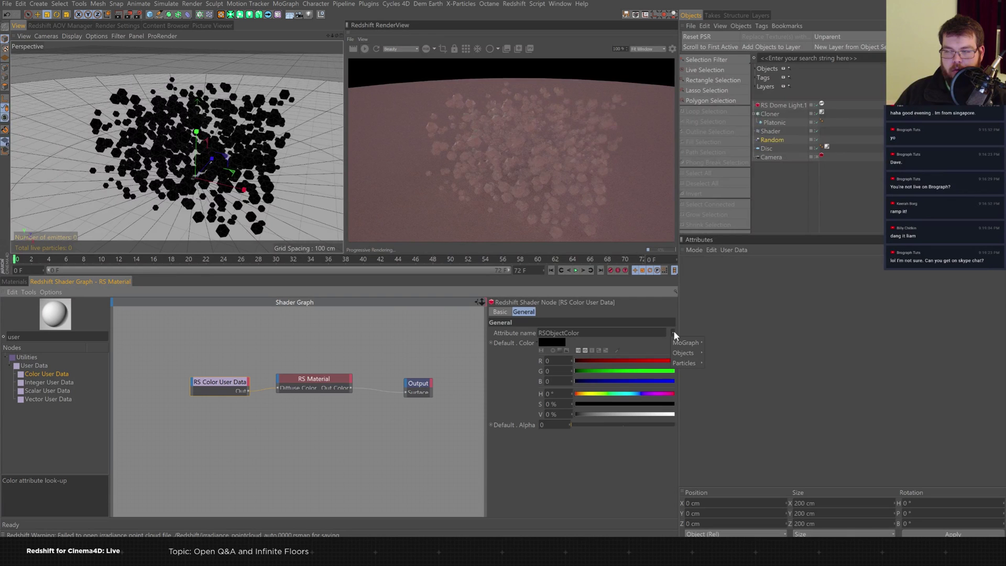
pyautogui.moveTo(687, 342)
pyautogui.click(714, 342)
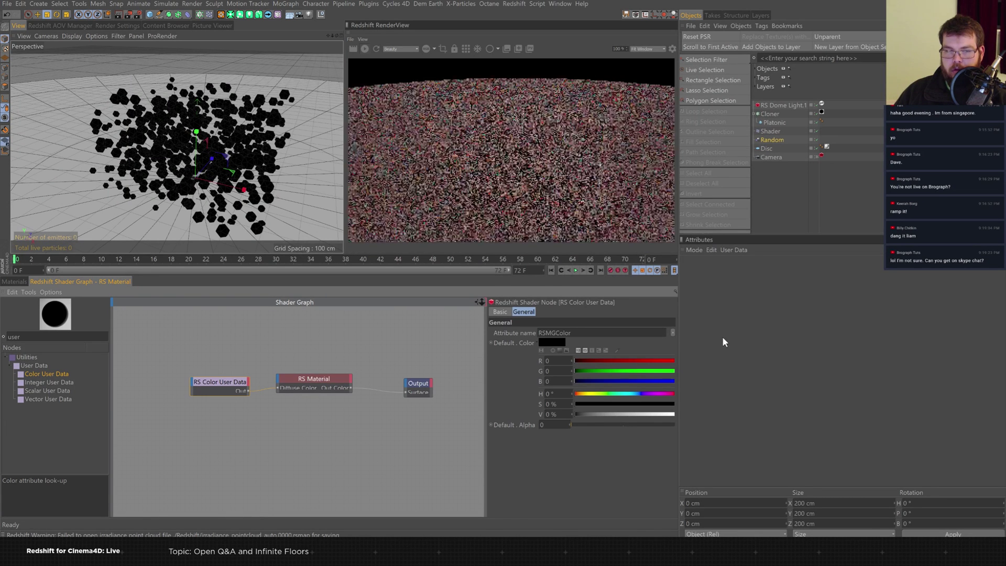
# Try toggling the Cloner's Render Instances option.
pyautogui.click(775, 115)
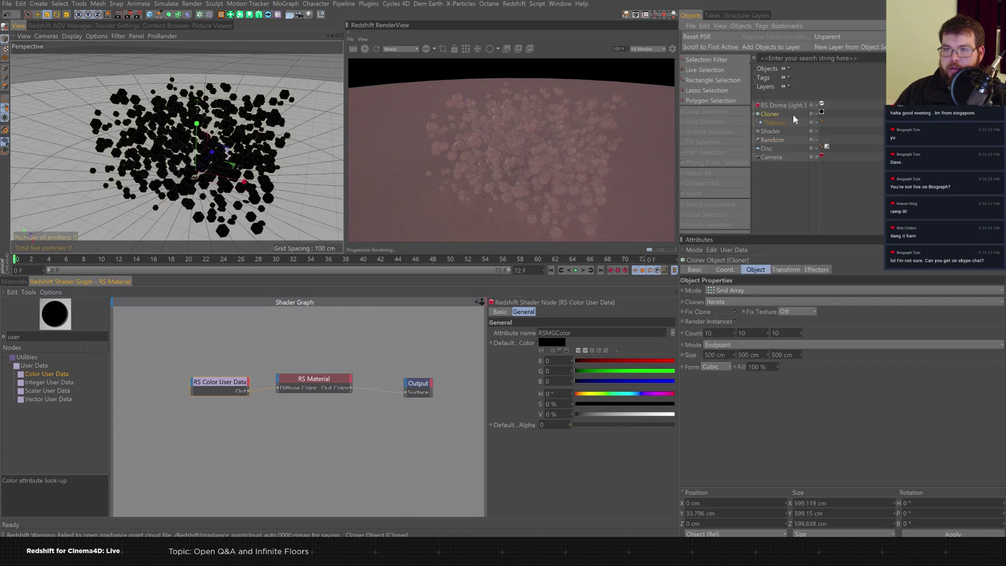
pyautogui.click(735, 321)
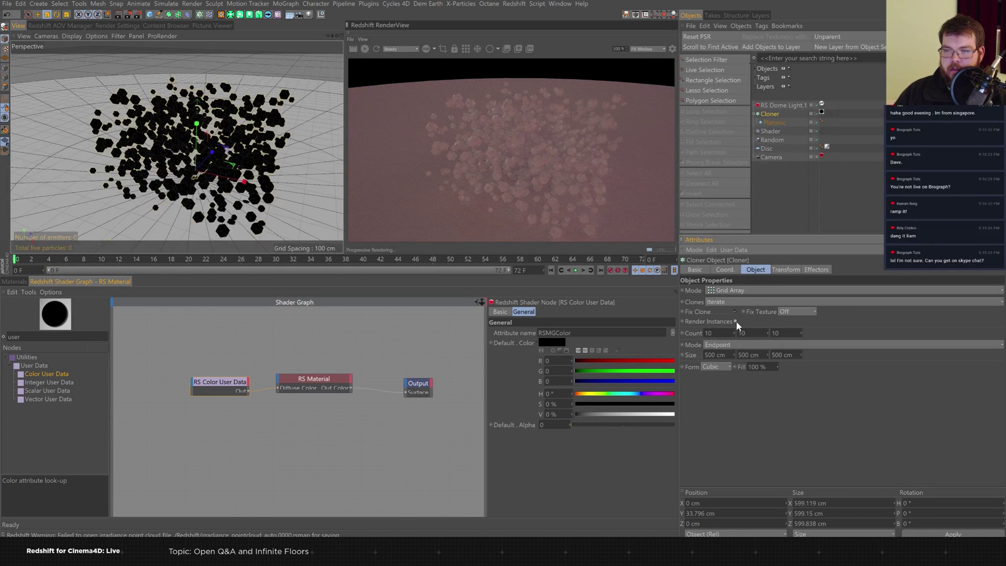
pyautogui.click(734, 321)
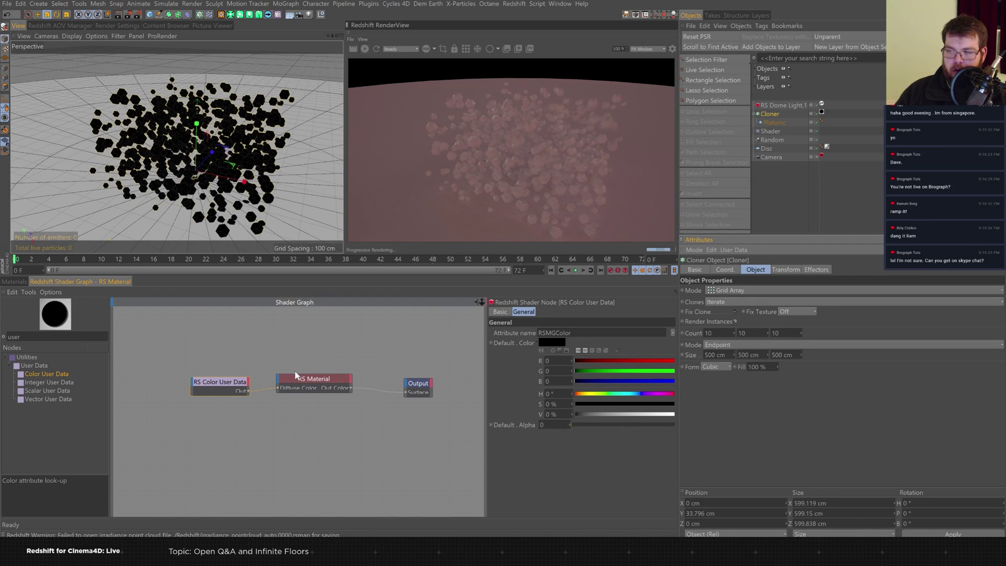
# Move the RS Color User Data node farther from RS Material and pick MoGraph Color as its attribute again.
pyautogui.moveTo(225, 385); pyautogui.dragTo(206, 378)
pyautogui.click(672, 333)
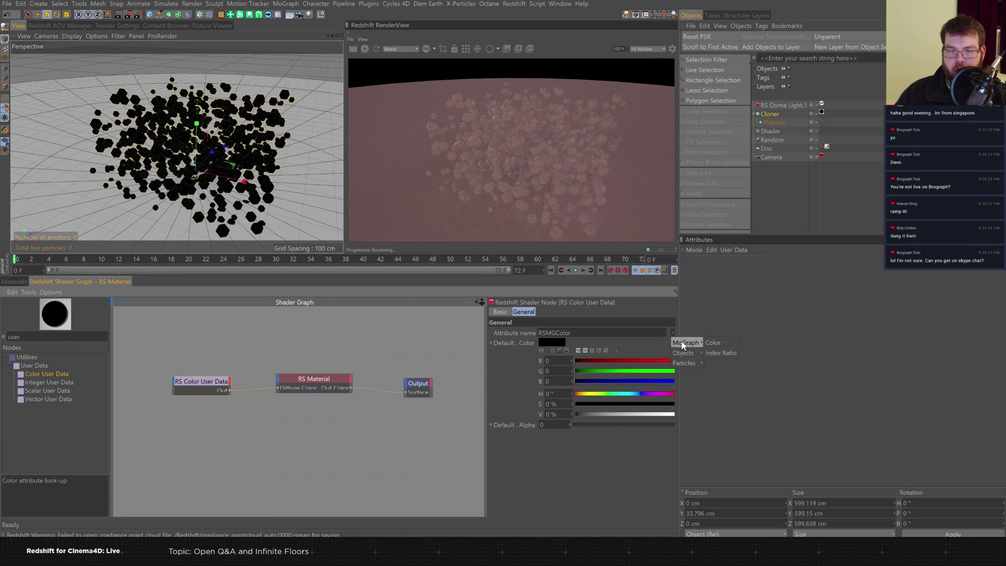
pyautogui.click(719, 344)
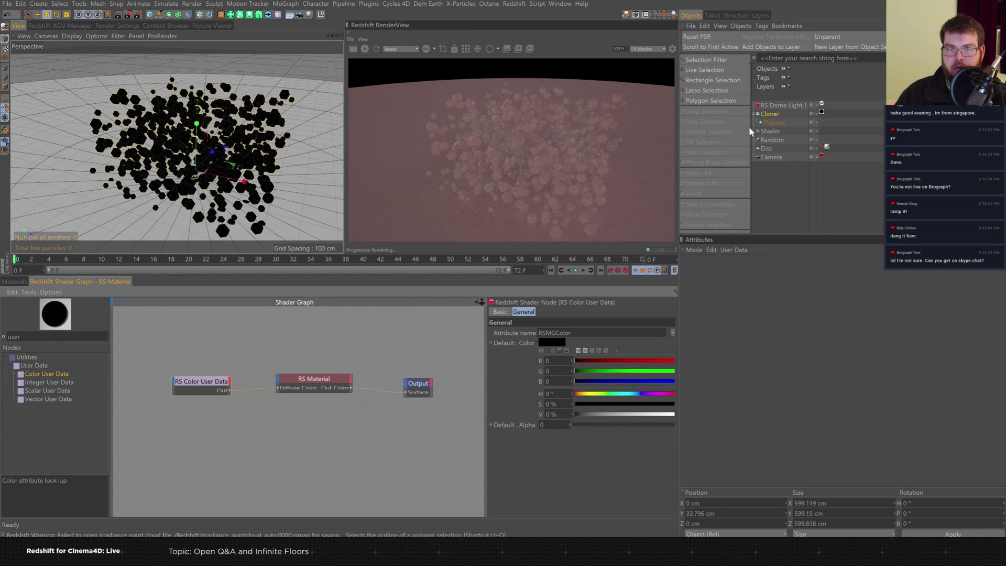
# Check the Cloner's effectors and delete the Shader effector from the scene.
pyautogui.click(772, 121)
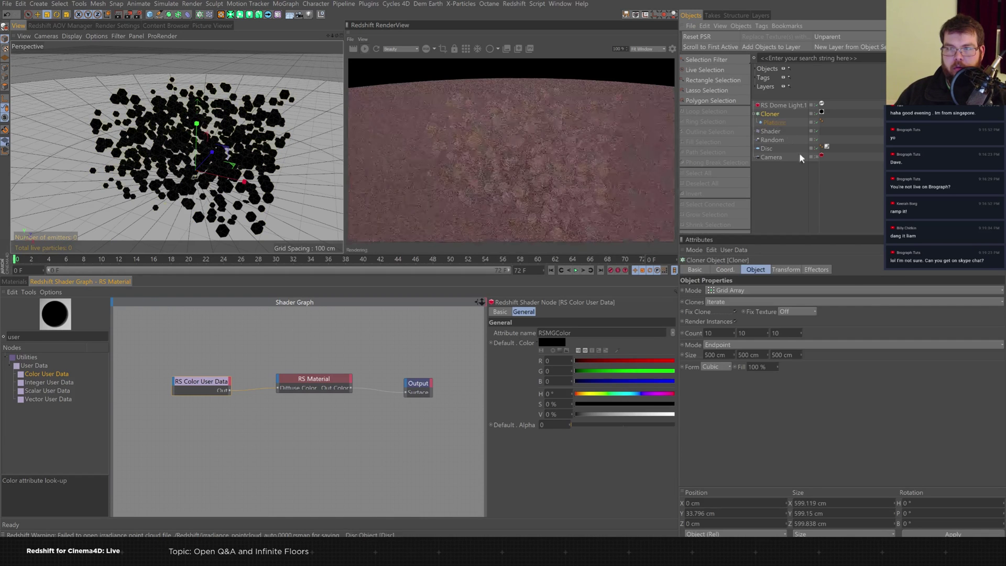
pyautogui.click(817, 114)
pyautogui.click(772, 131)
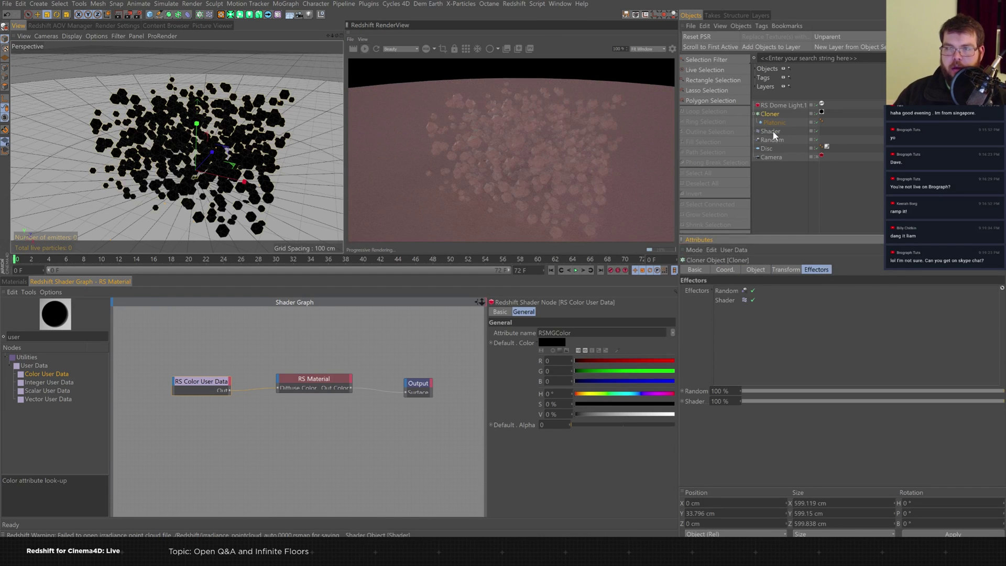
pyautogui.press('Delete')
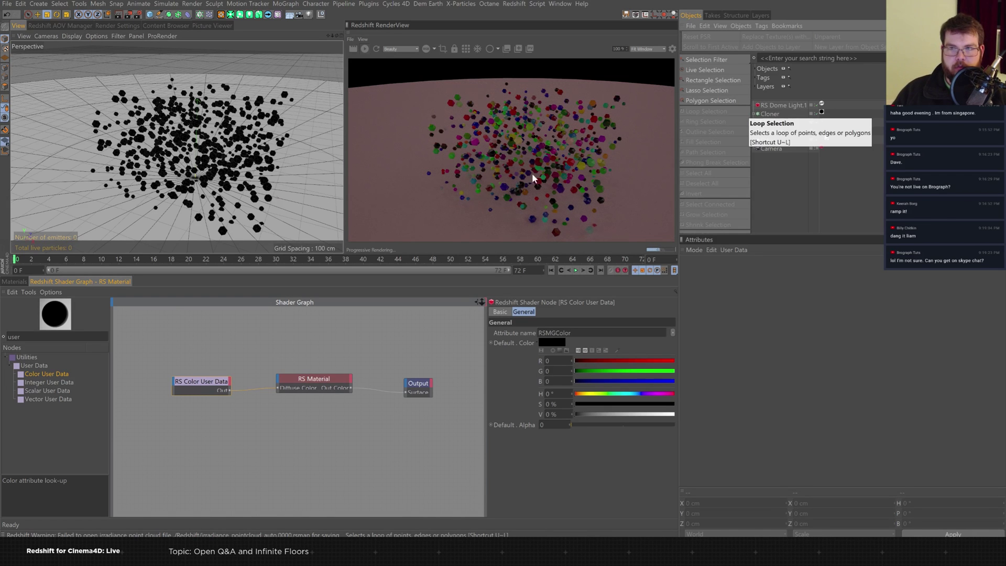
# Raise the Random effector's scale parameter to 2.17 for stronger size variation between the clones.
pyautogui.click(775, 114)
pyautogui.click(784, 270)
pyautogui.click(756, 270)
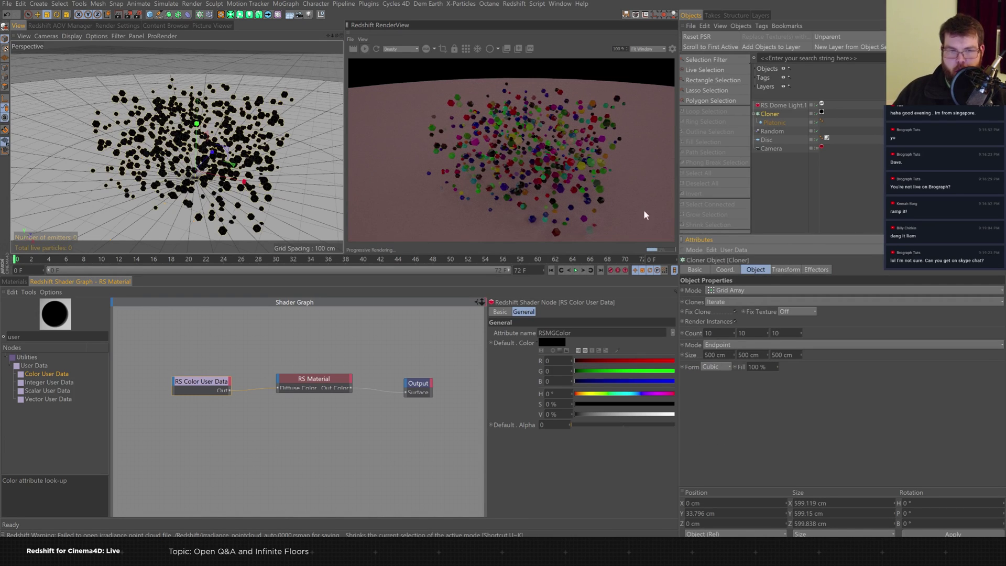
pyautogui.keyDown('alt'); pyautogui.moveTo(228, 163); pyautogui.dragTo(232, 113); pyautogui.keyUp('alt')
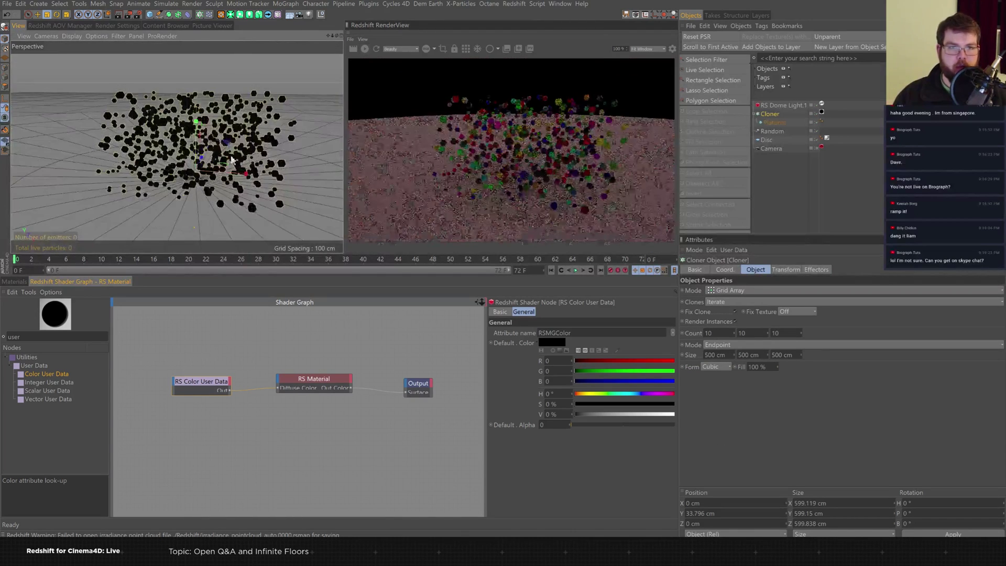
pyautogui.click(773, 131)
pyautogui.click(792, 269)
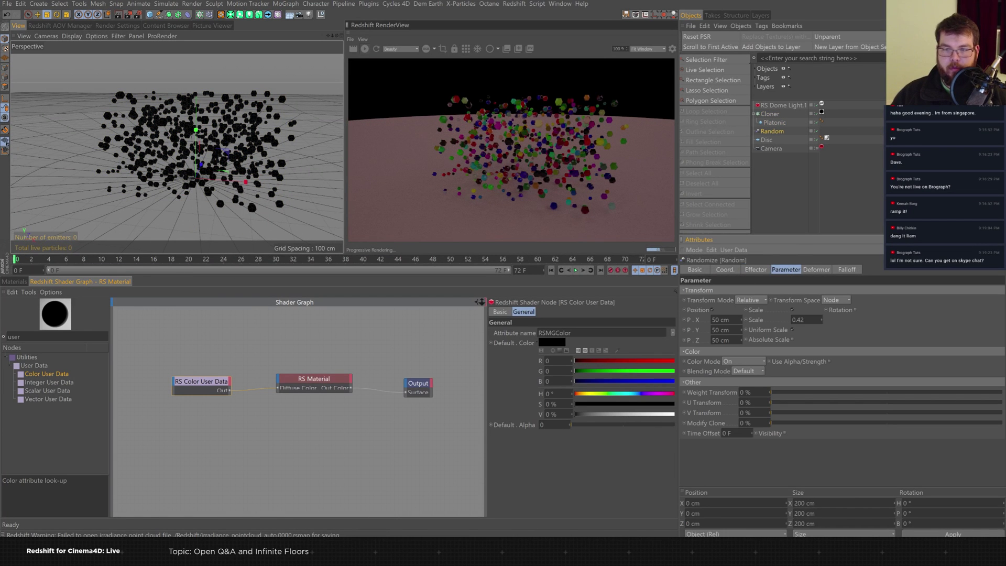
pyautogui.moveTo(821, 319); pyautogui.dragTo(812, 310)
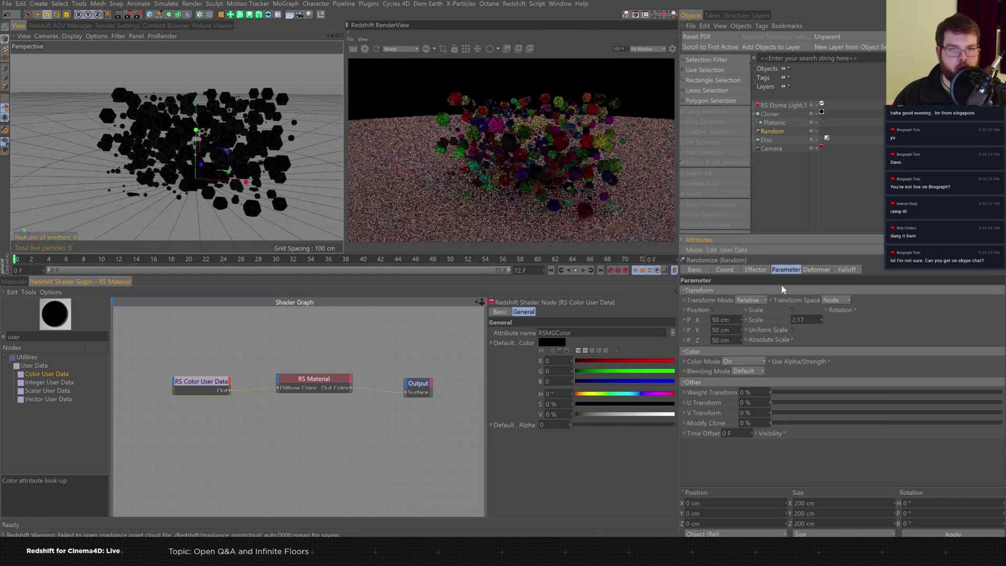
# Lift the Cloner above the disc floor to a Y position of about 390 cm.
pyautogui.press('e')
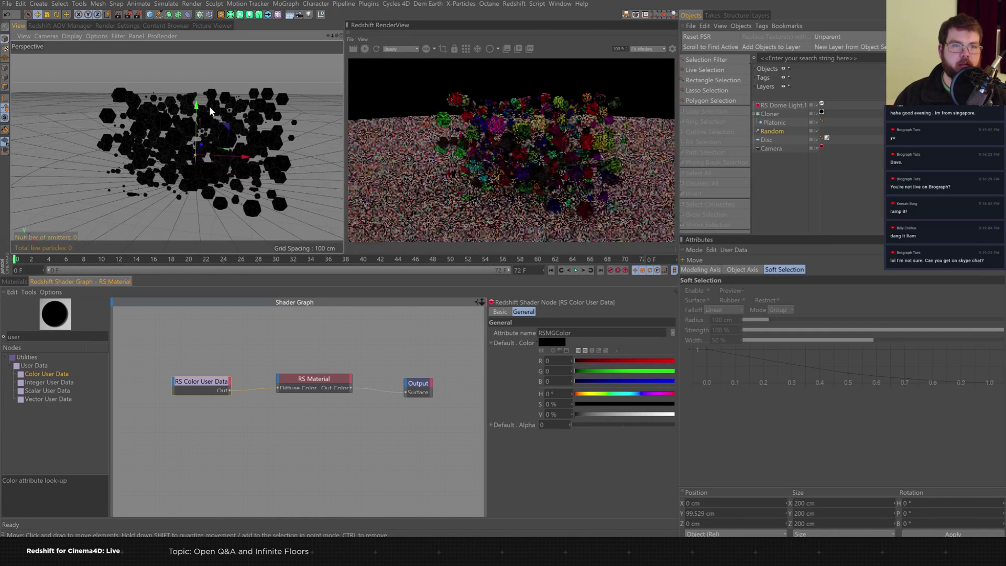
pyautogui.click(769, 114)
pyautogui.moveTo(200, 144); pyautogui.dragTo(194, 81)
pyautogui.scroll(-5, 173, 157)
pyautogui.moveTo(180, 128)
pyautogui.mouseDown()
pyautogui.moveTo(184, 115)
pyautogui.moveTo(191, 132)
pyautogui.mouseUp()
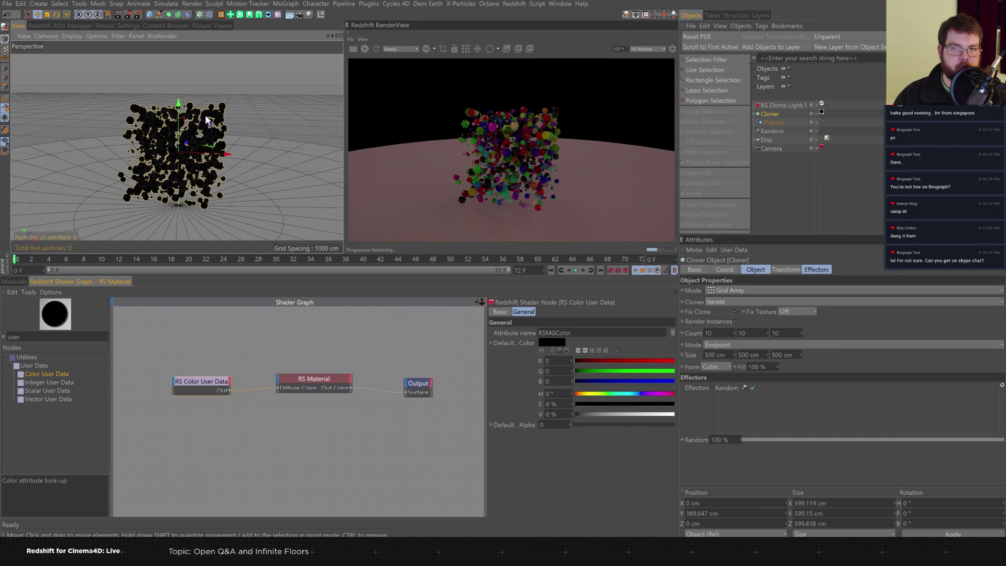
# Set the exposure of the RS Dome Light to 0.
pyautogui.click(786, 105)
pyautogui.click(715, 270)
pyautogui.click(740, 269)
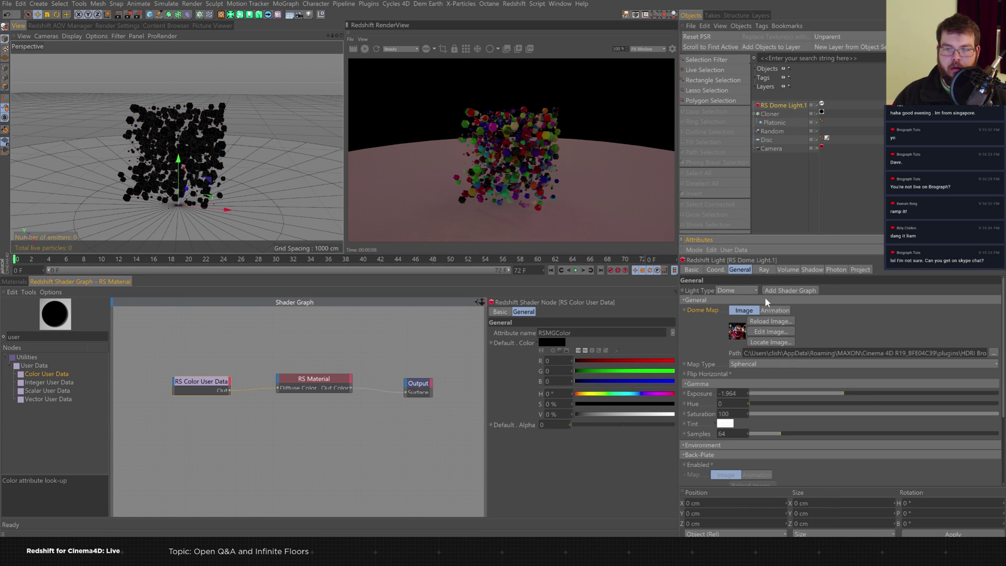
pyautogui.click(728, 393)
pyautogui.write('0')
pyautogui.press('Return')
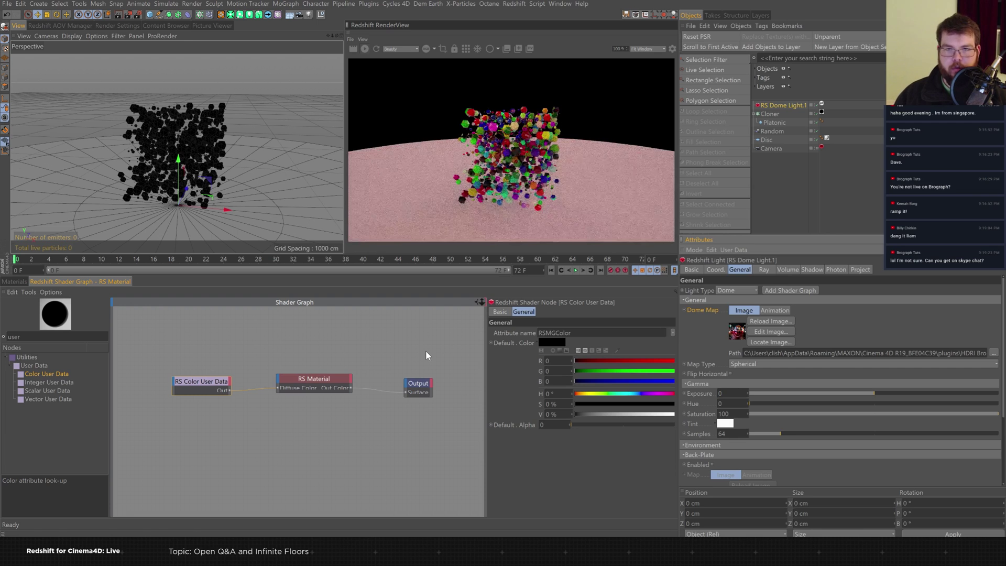
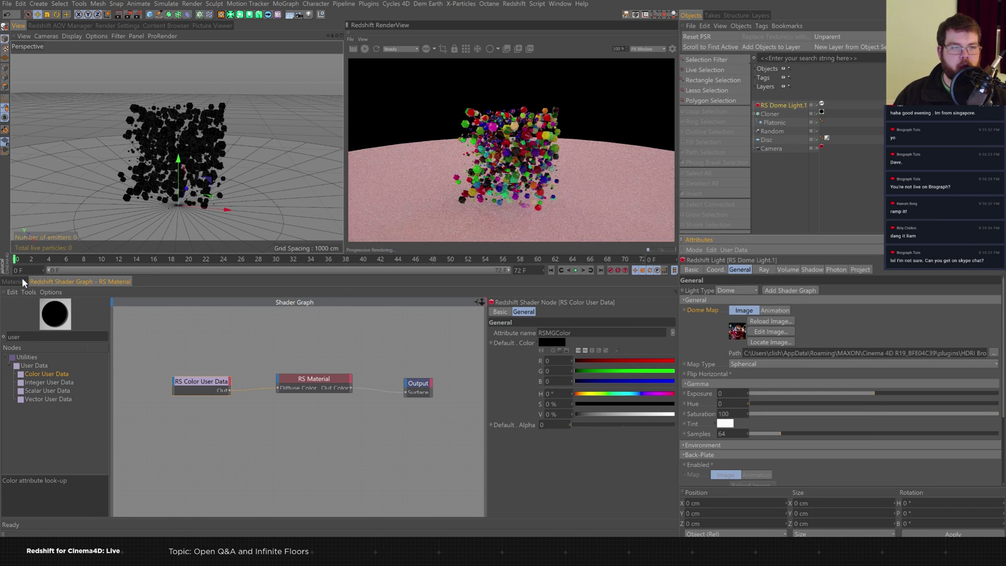
# Disable the Cloner and hide the Disc floor in the viewport and render.
pyautogui.click(769, 114)
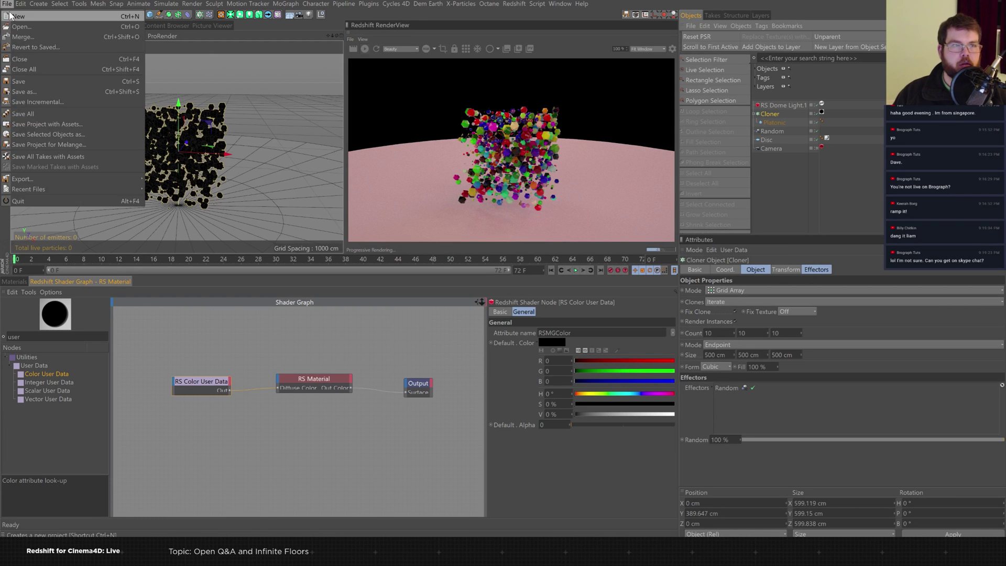
pyautogui.click(816, 113)
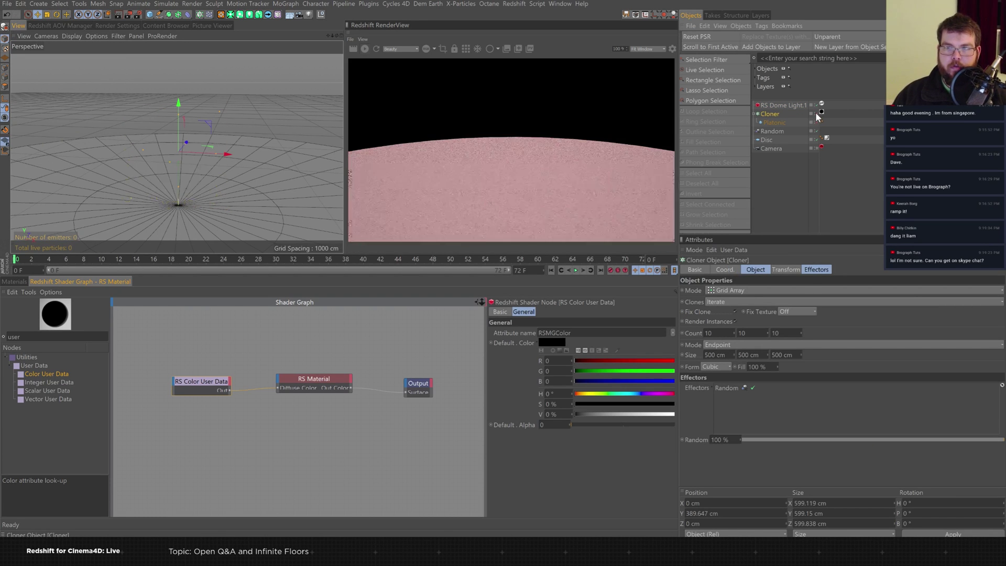
pyautogui.click(815, 139)
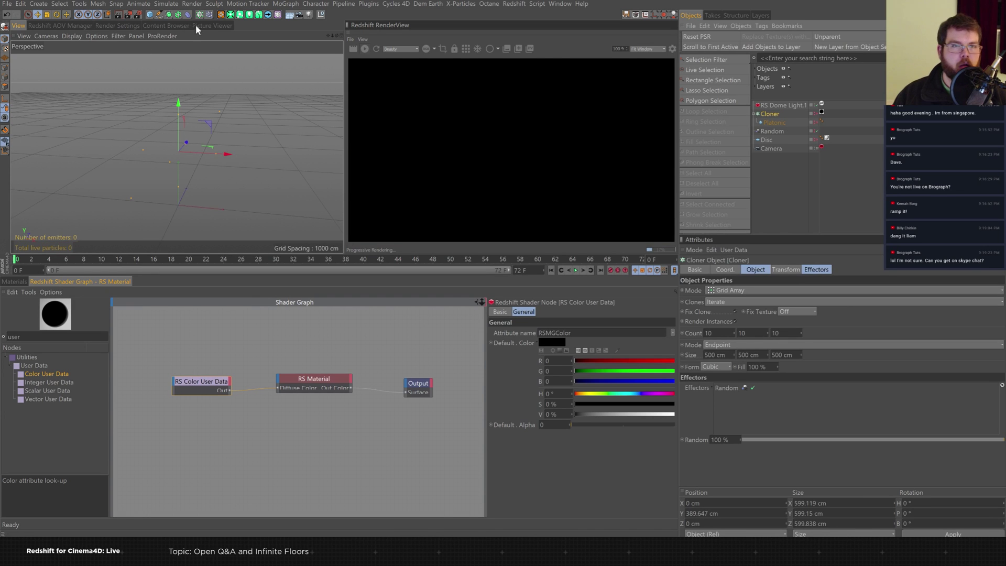
# Add a sphere, scale it to about 834 cm across and raise it to a Y position of about 341 cm.
pyautogui.click(148, 16)
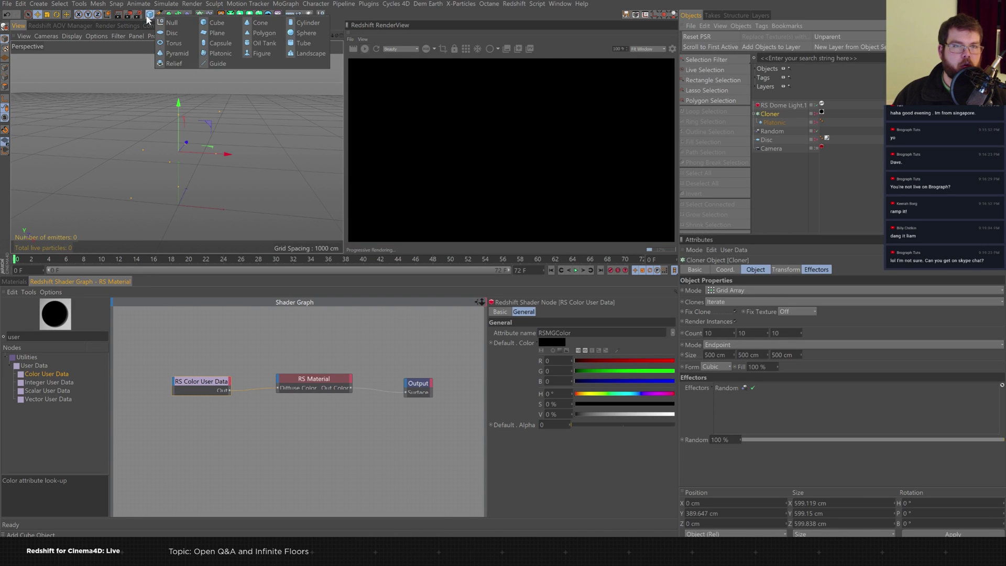
pyautogui.click(311, 33)
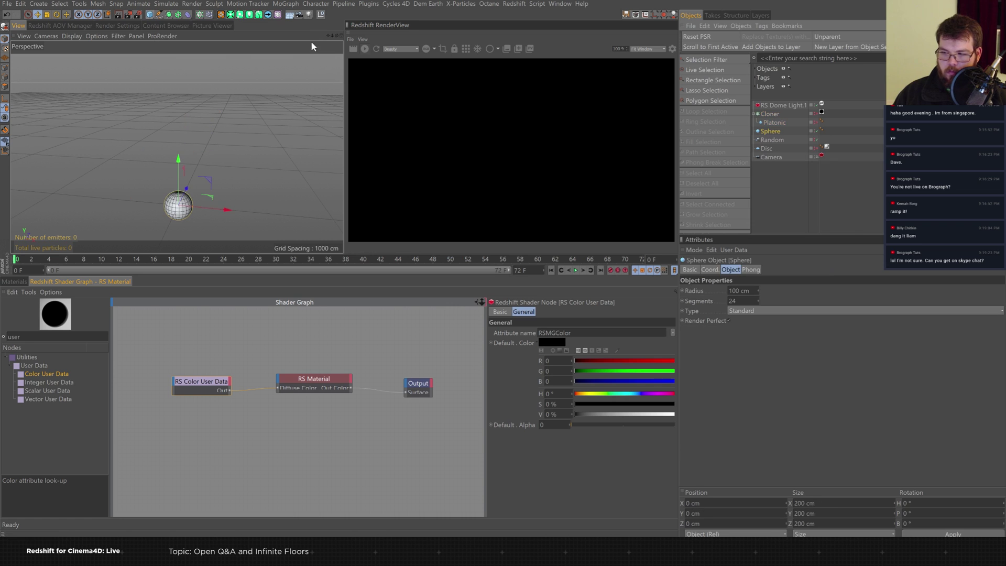
pyautogui.press('t')
pyautogui.moveTo(195, 188); pyautogui.dragTo(181, 133)
pyautogui.press('e')
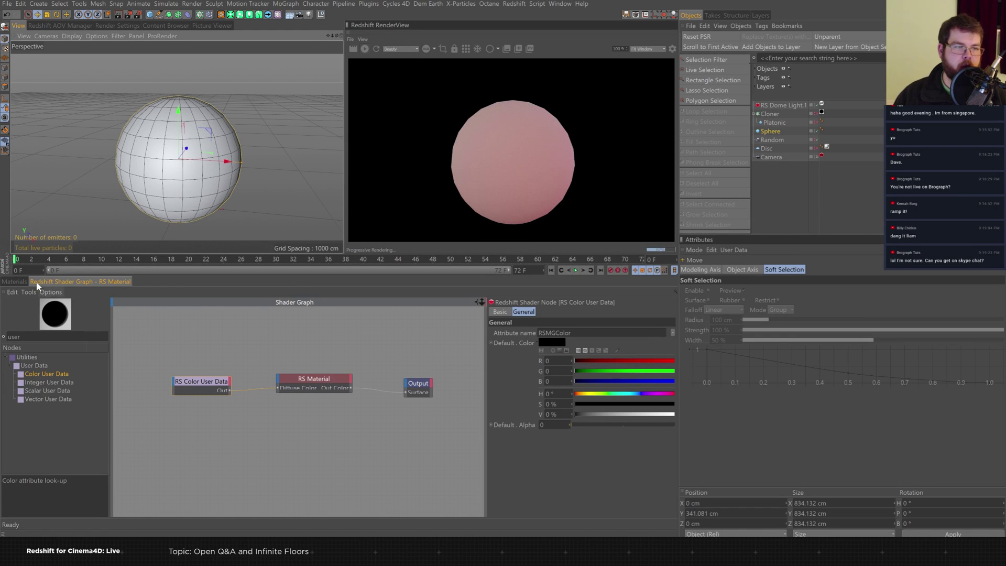
# Create a new Redshift material named Displace and apply it to the sphere.
pyautogui.click(14, 281)
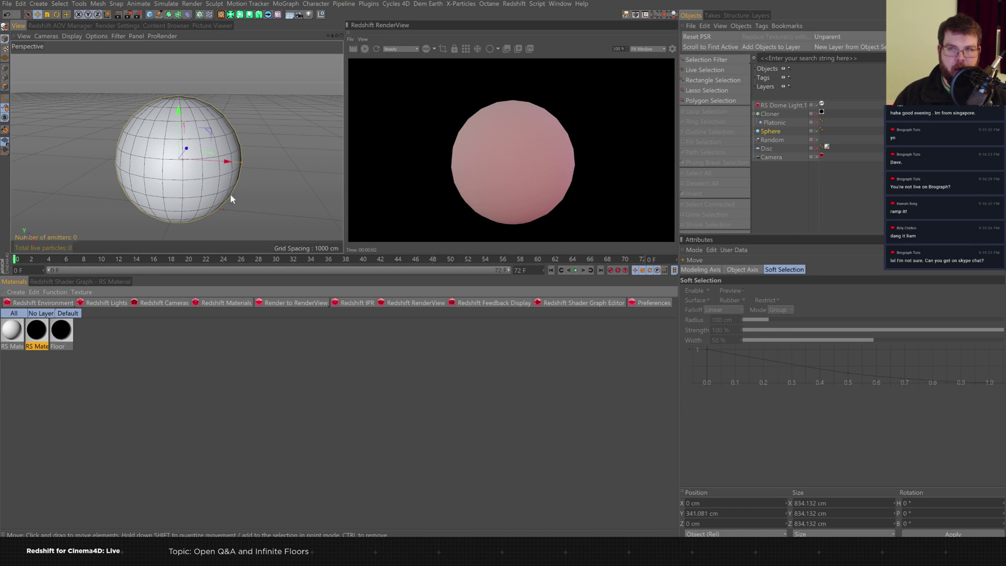
pyautogui.scroll(3, 254, 199)
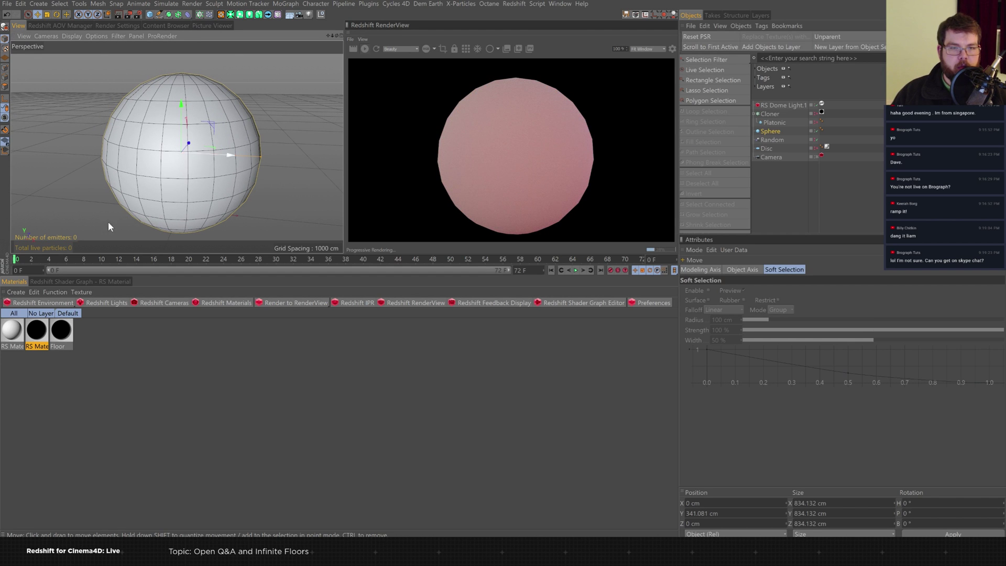
pyautogui.click(226, 302)
pyautogui.click(299, 337)
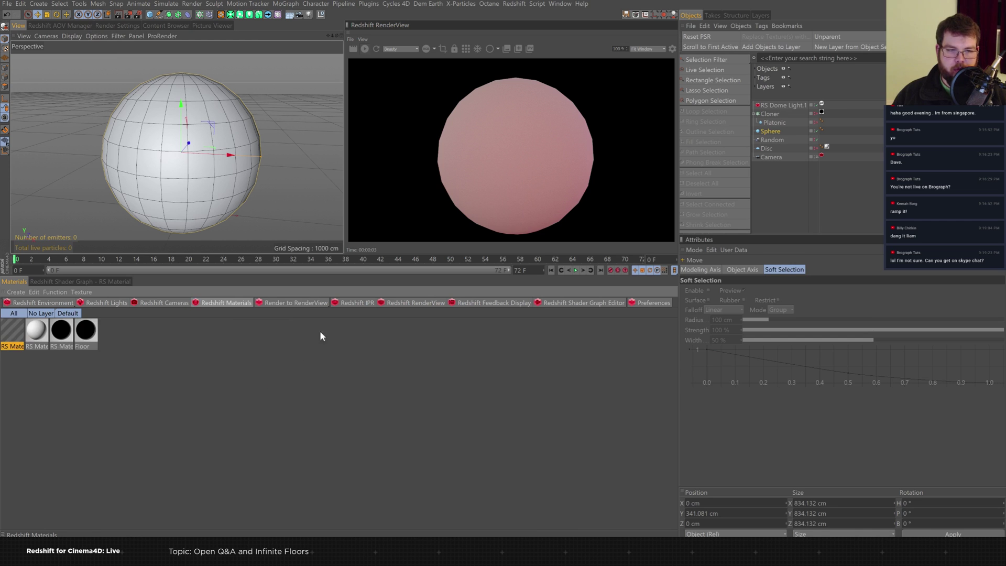
pyautogui.doubleClick(12, 346)
pyautogui.write('Displace')
pyautogui.press('Return')
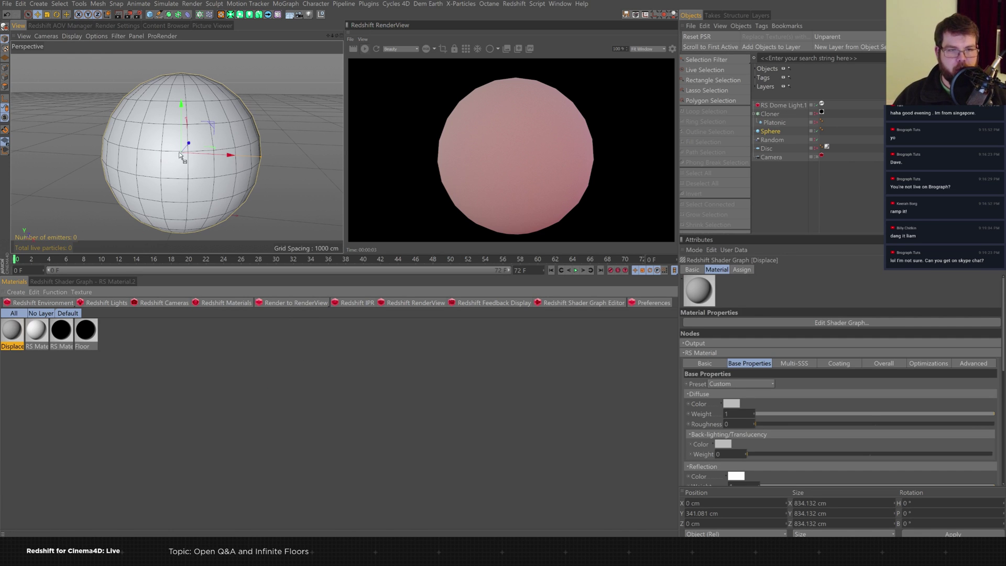
pyautogui.moveTo(180, 155); pyautogui.dragTo(180, 156)
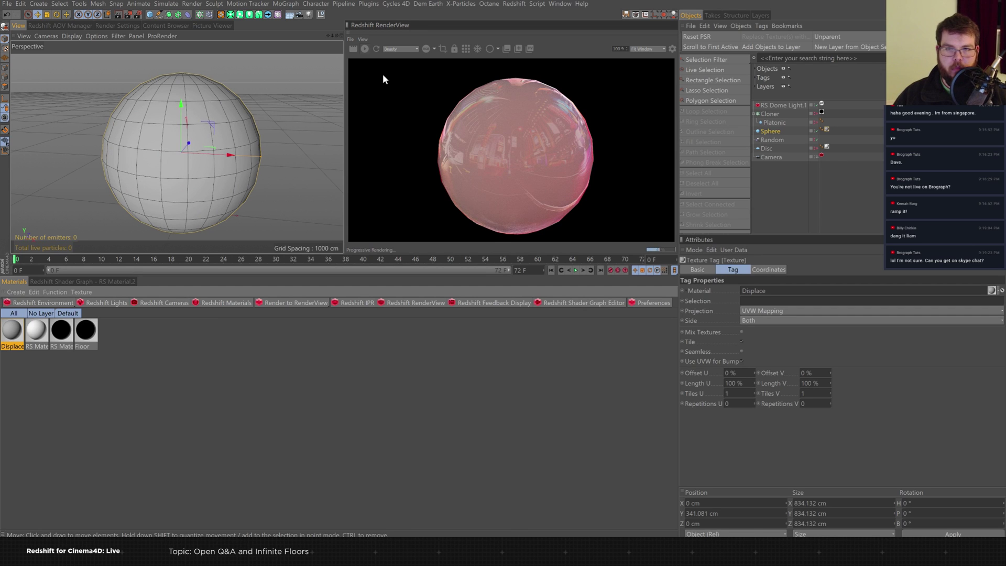
# Add a Redshift Object tag to the sphere, override its geometry settings, and enable both tessellation and displacement.
pyautogui.rightClick(775, 134)
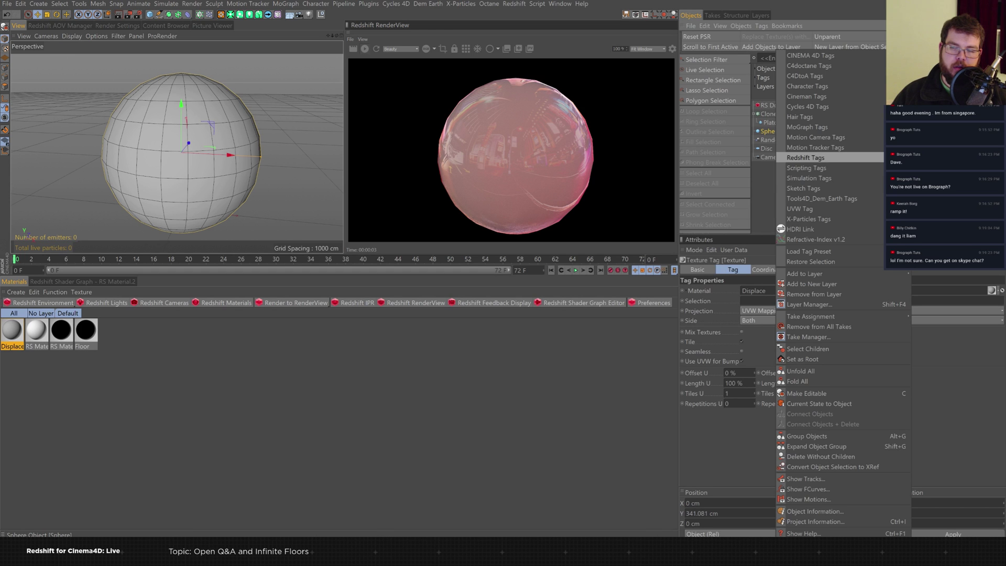
pyautogui.click(935, 168)
pyautogui.click(775, 271)
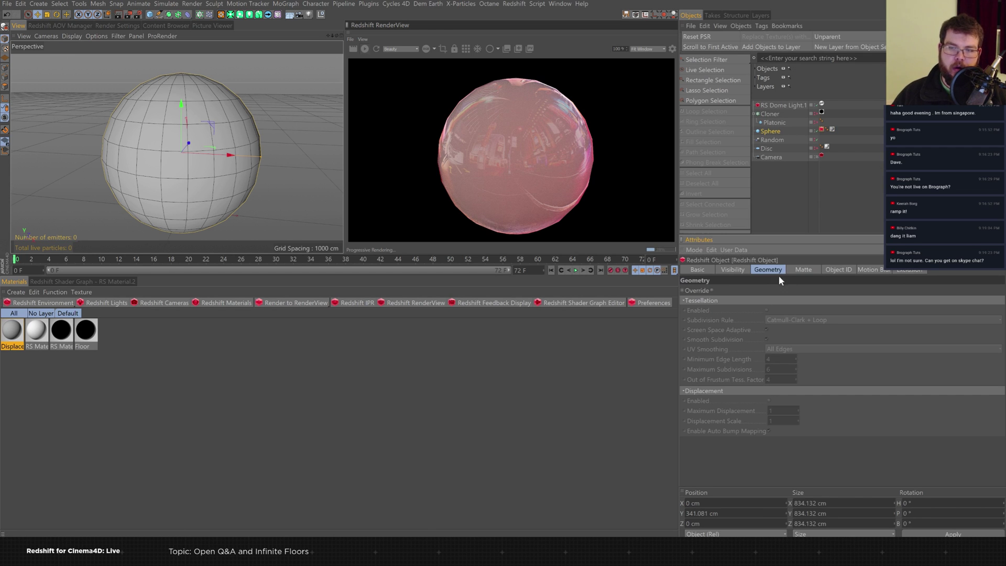
pyautogui.click(711, 291)
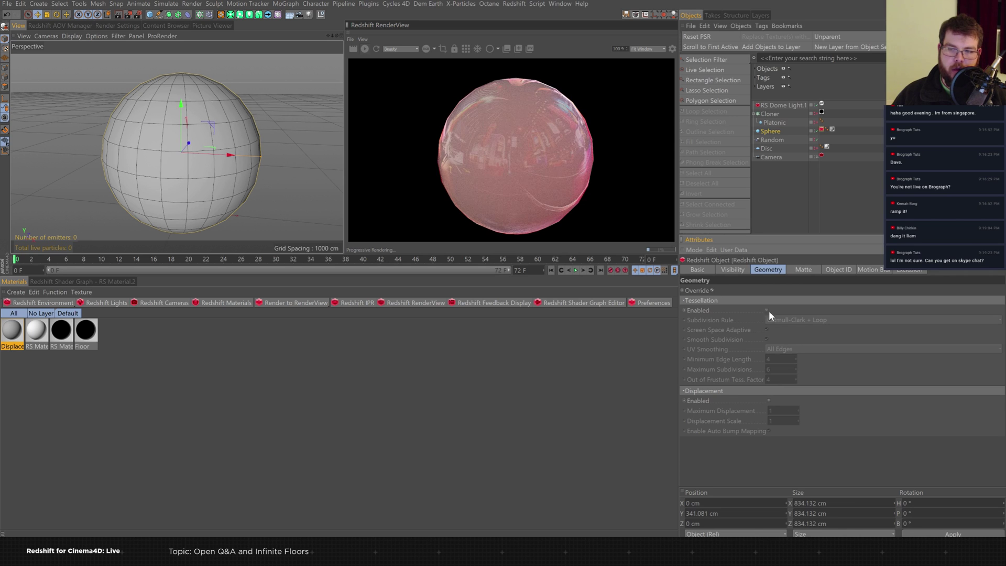
pyautogui.click(767, 309)
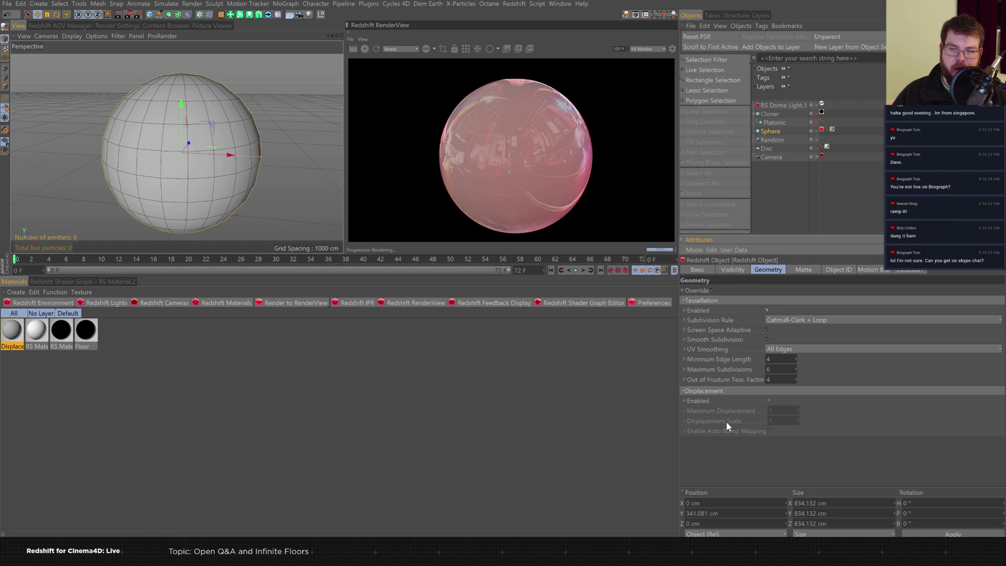
pyautogui.click(768, 400)
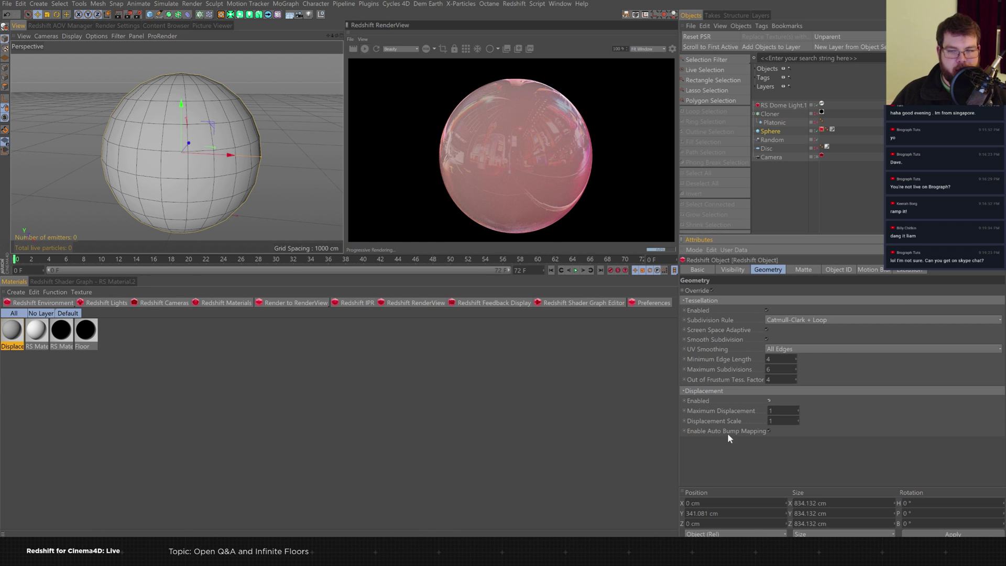
# Add an RS Texture node below RS Material in the Displace shader graph, spacing the material and output nodes apart.
pyautogui.click(114, 282)
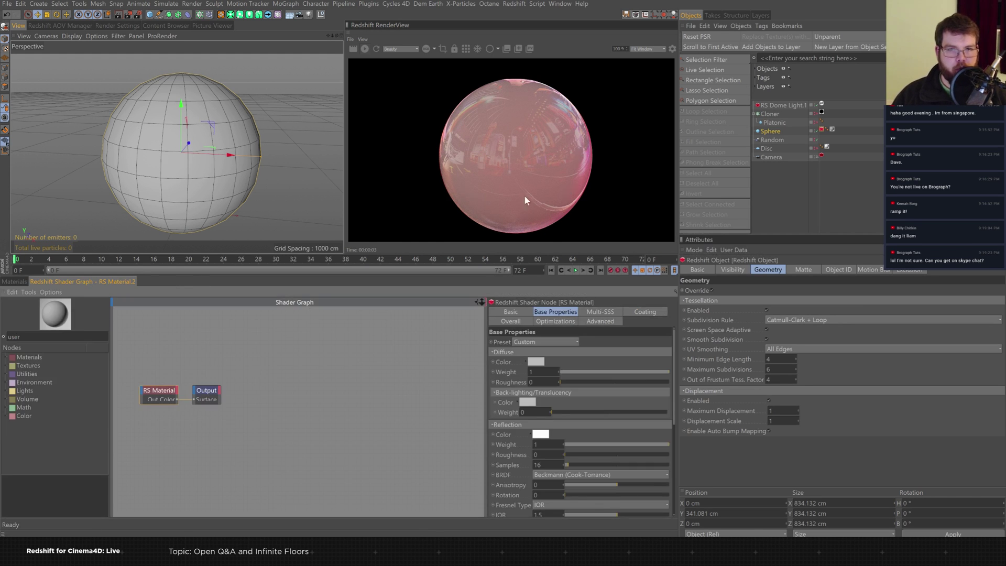
pyautogui.moveTo(284, 429); pyautogui.dragTo(253, 371)
pyautogui.doubleClick(13, 337)
pyautogui.write('text')
pyautogui.moveTo(190, 398); pyautogui.dragTo(190, 404)
pyautogui.moveTo(255, 373); pyautogui.dragTo(223, 372)
pyautogui.moveTo(214, 410); pyautogui.dragTo(242, 409)
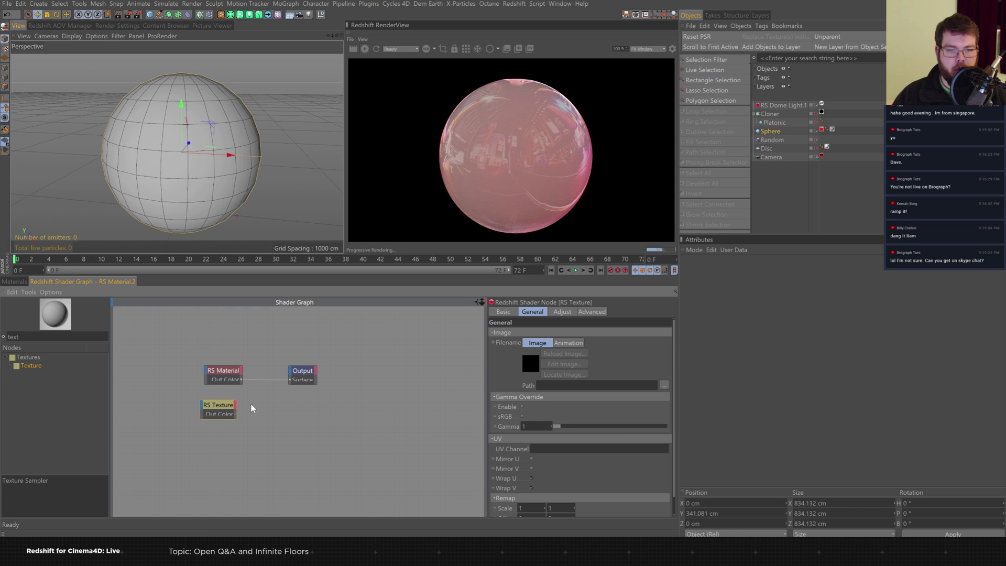
# Browse for the RS Texture's image file in the _TEXTURES folder inside 02_3D on the 4TB_MediaStorage (E:) drive.
pyautogui.click(664, 386)
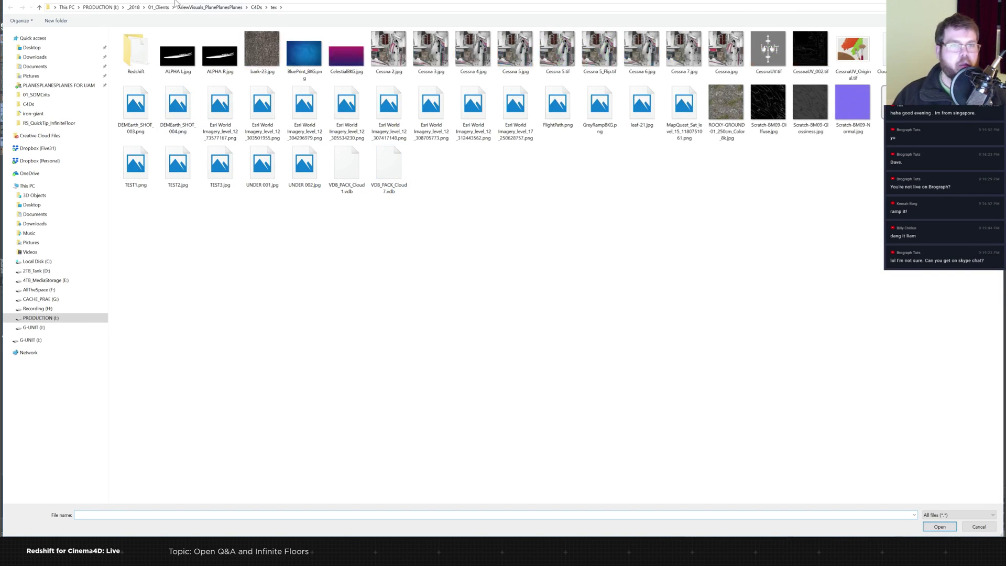
pyautogui.click(101, 7)
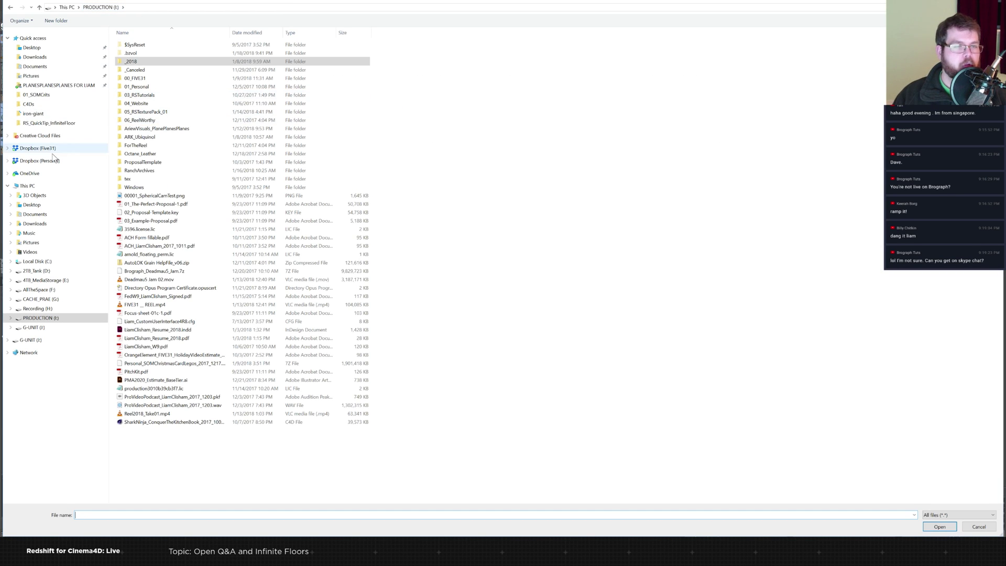
pyautogui.click(45, 279)
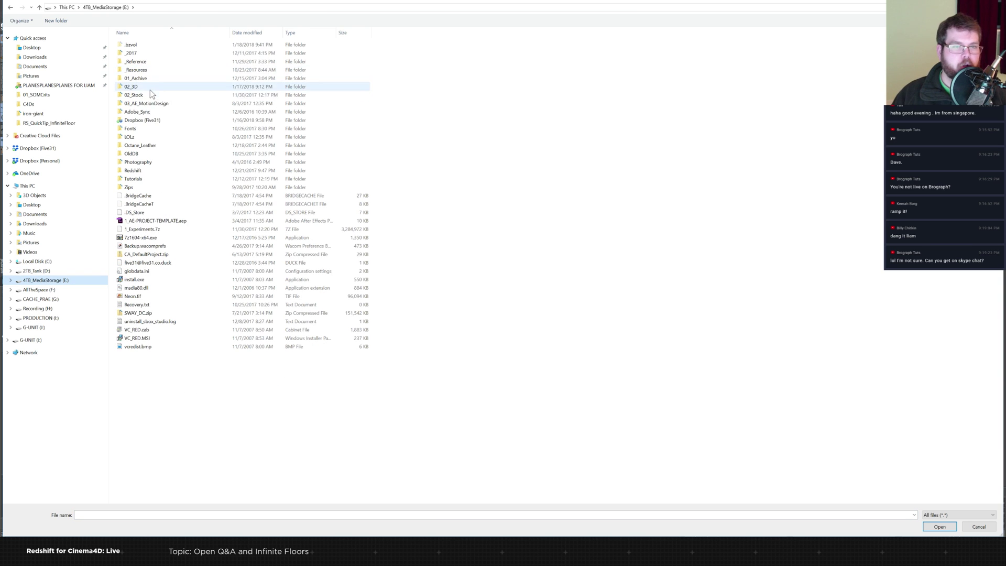
pyautogui.doubleClick(130, 86)
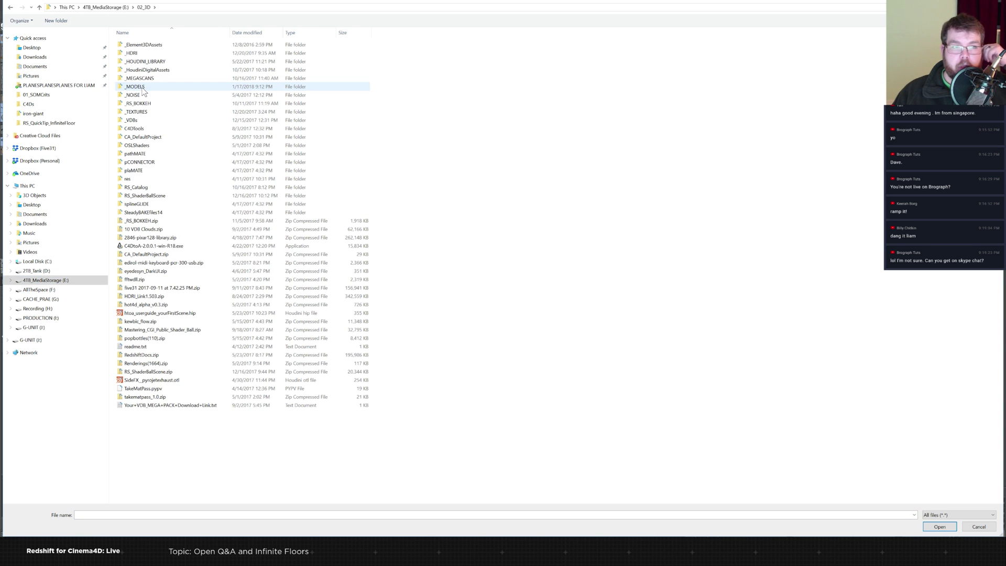
pyautogui.click(139, 112)
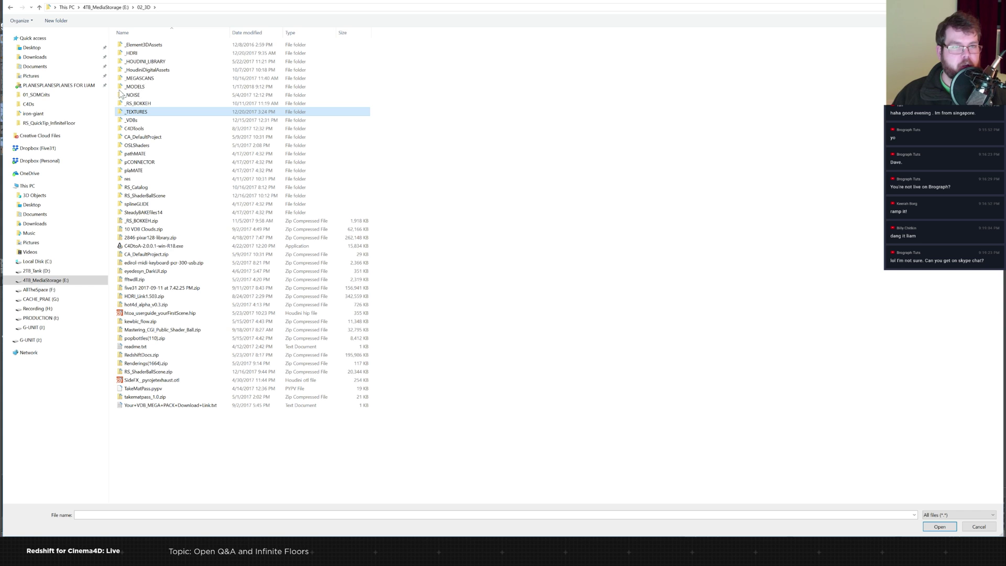
pyautogui.doubleClick(157, 111)
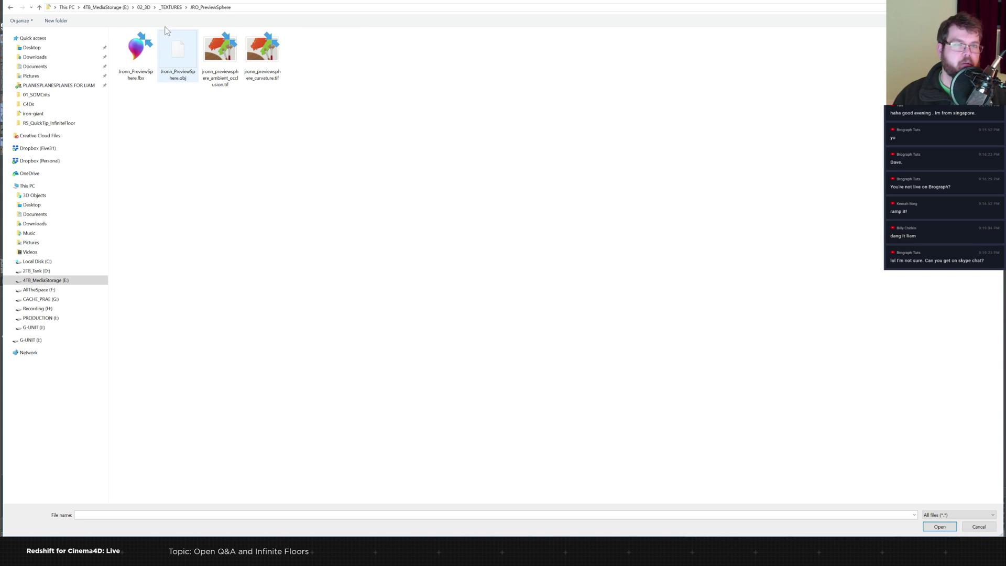
pyautogui.click(168, 8)
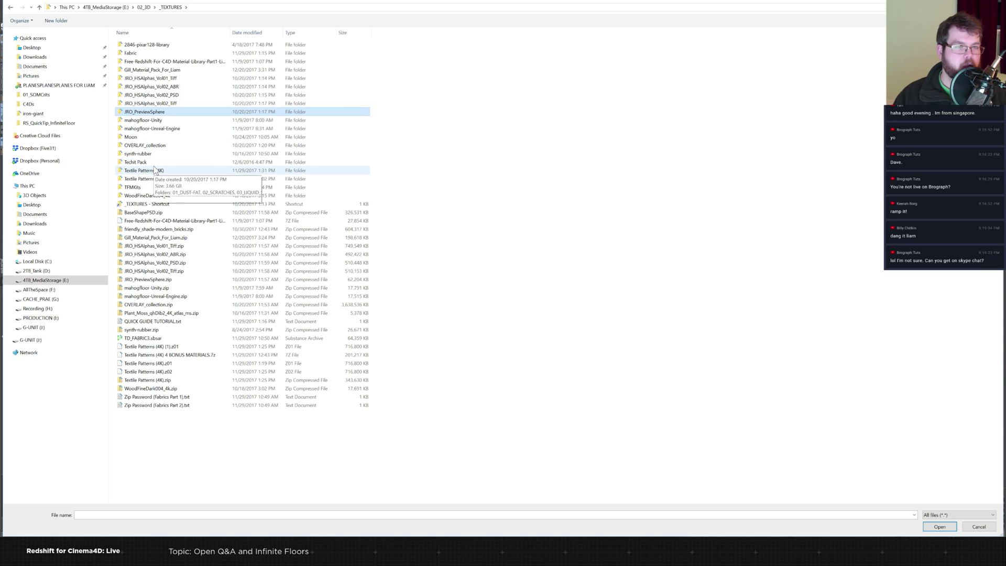
# Load image 064 from the nested Techit Pack folder into the RS Texture node.
pyautogui.click(136, 189)
pyautogui.click(135, 189)
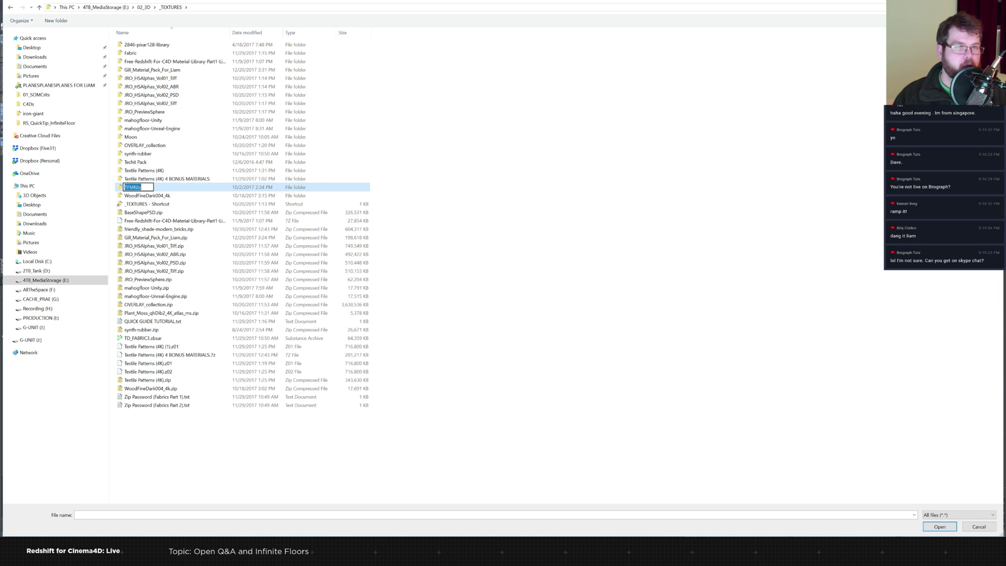
pyautogui.click(121, 189)
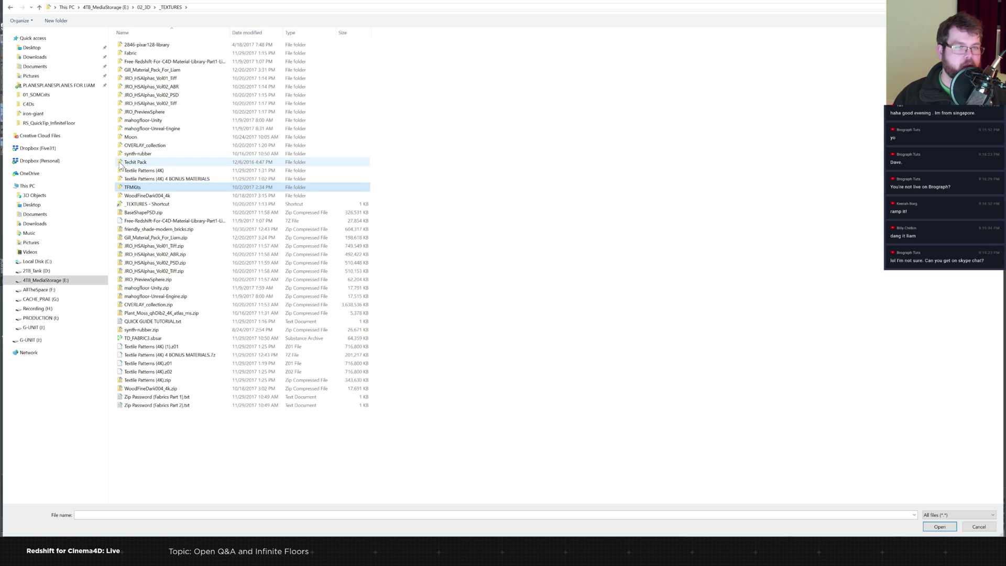
pyautogui.doubleClick(123, 162)
pyautogui.click(129, 54)
pyautogui.doubleClick(126, 55)
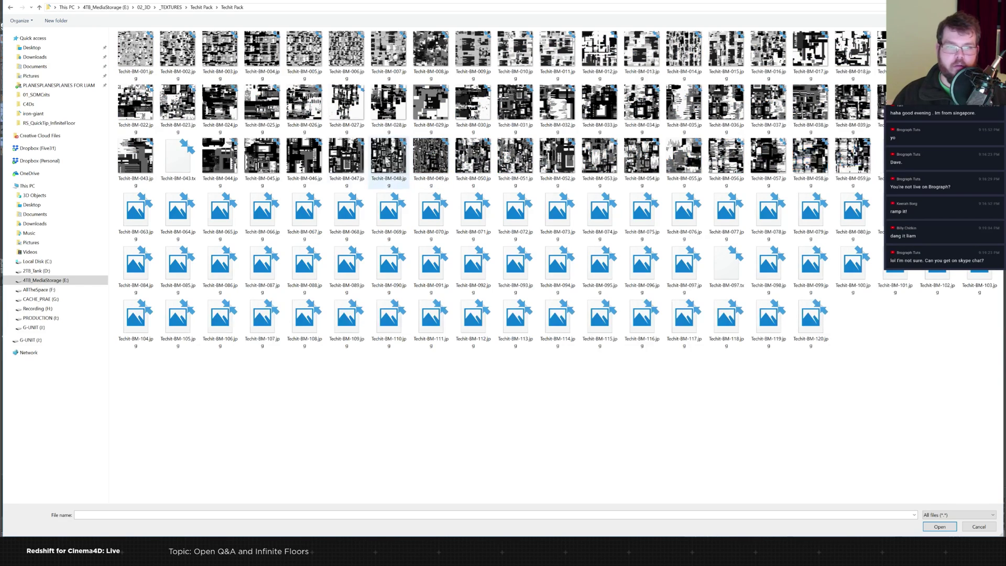
pyautogui.doubleClick(178, 209)
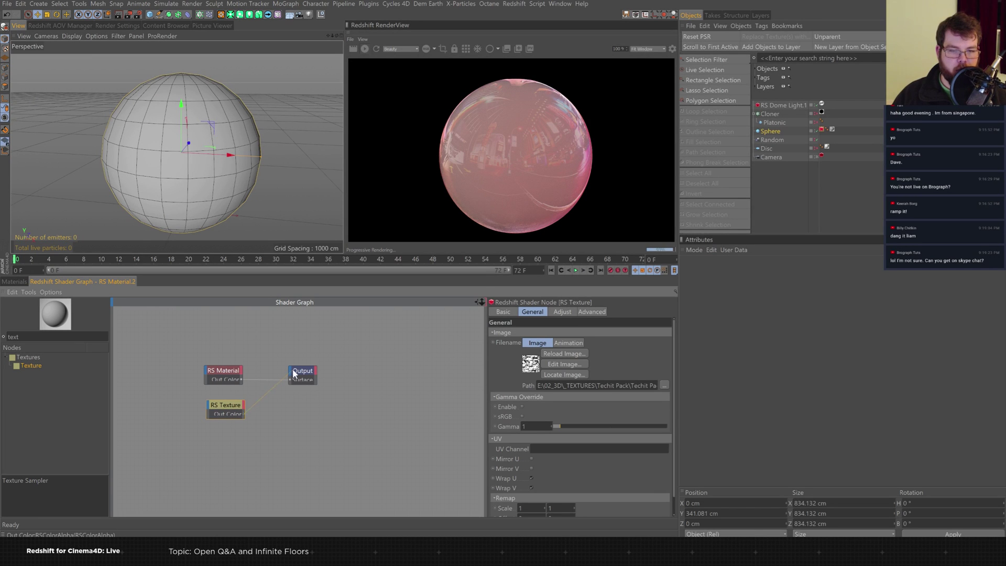
# Find the Displacement utility node and add it to the shader graph below the Output node.
pyautogui.moveTo(291, 369); pyautogui.dragTo(244, 400)
pyautogui.doubleClick(13, 337)
pyautogui.write('d')
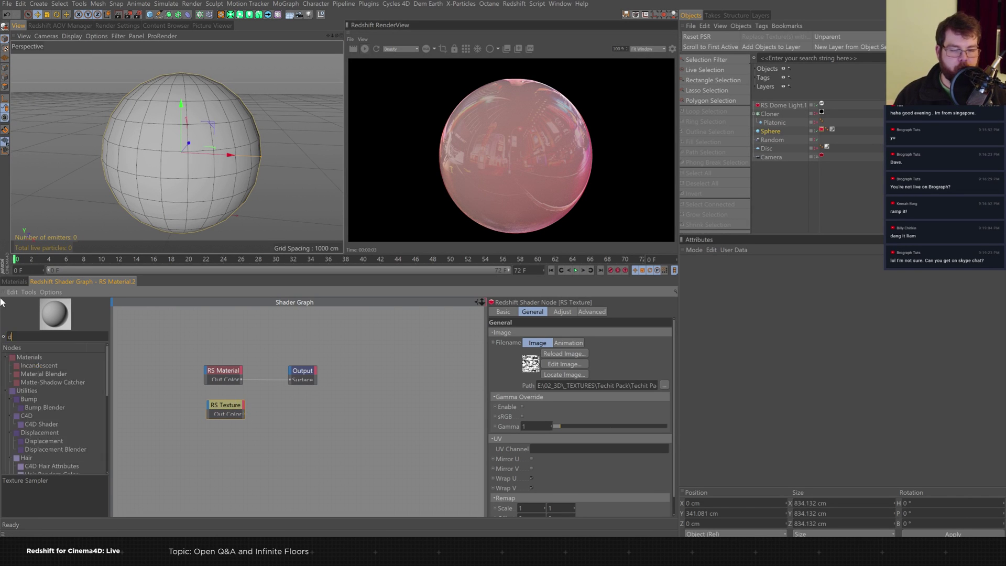
pyautogui.write('isp')
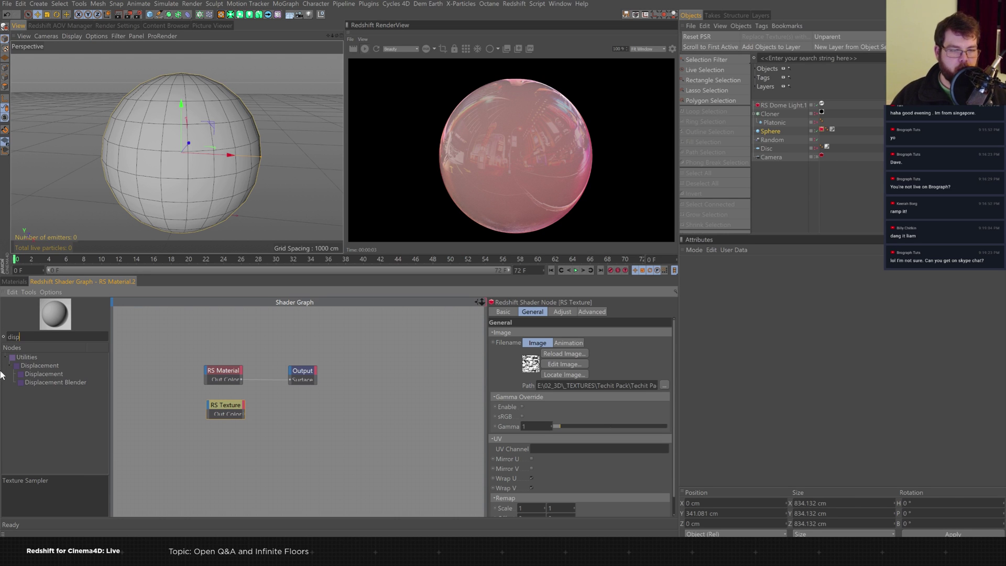
pyautogui.moveTo(41, 373); pyautogui.dragTo(302, 416)
# Connect RS Texture to the RS Displacement node's Tex Map input, and RS Displacement to the Output node's Displacement input.
pyautogui.moveTo(235, 404); pyautogui.dragTo(215, 414)
pyautogui.moveTo(304, 414); pyautogui.dragTo(242, 418)
pyautogui.moveTo(271, 430)
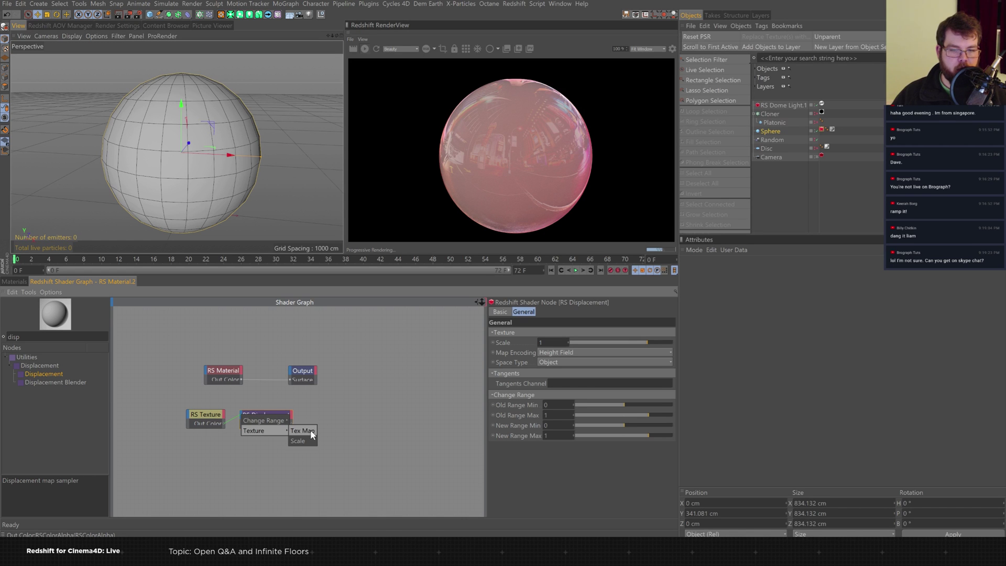
pyautogui.click(304, 430)
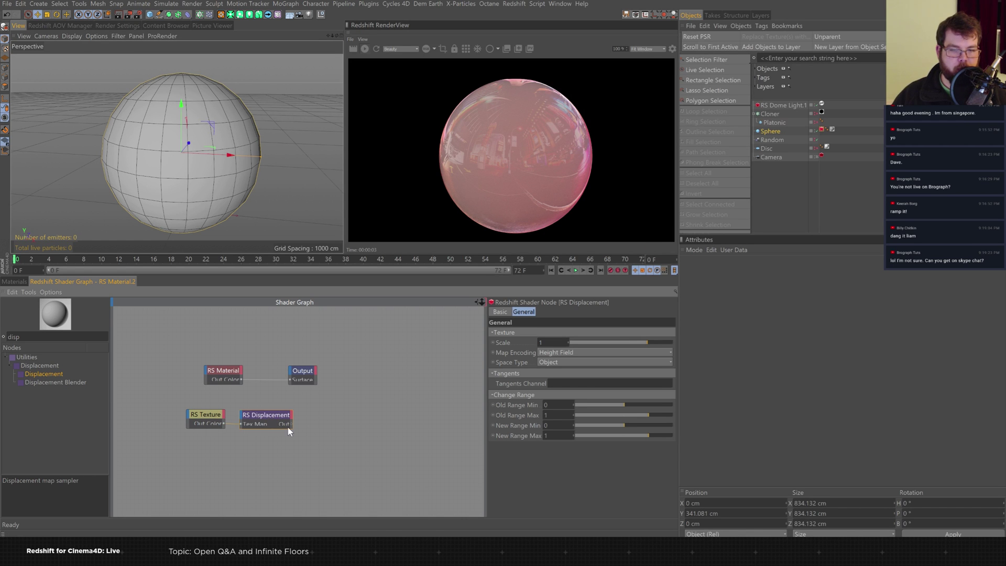
pyautogui.moveTo(292, 370); pyautogui.dragTo(293, 373)
pyautogui.click(307, 373)
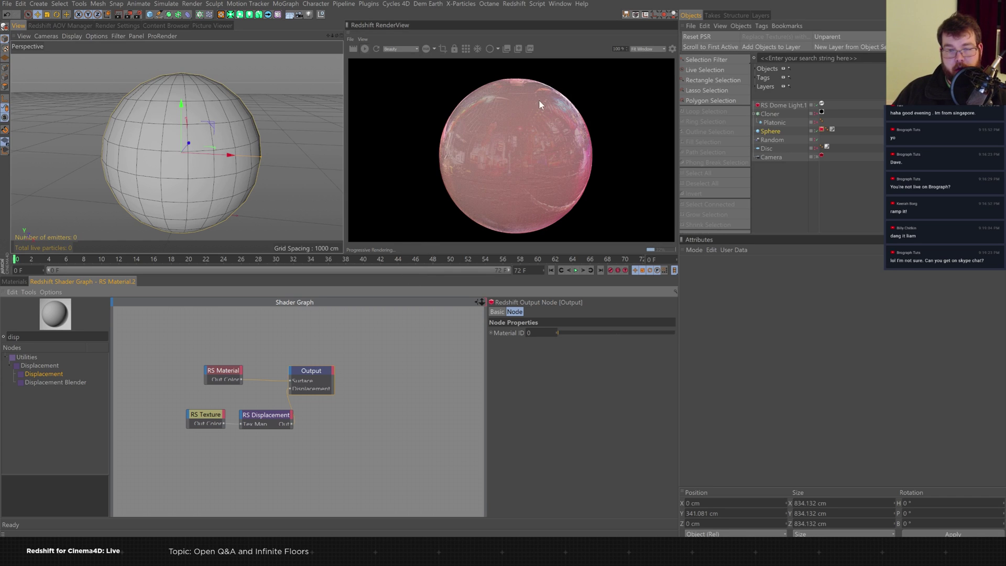
# Set the RS Displacement node's scale to -50.
pyautogui.click(275, 417)
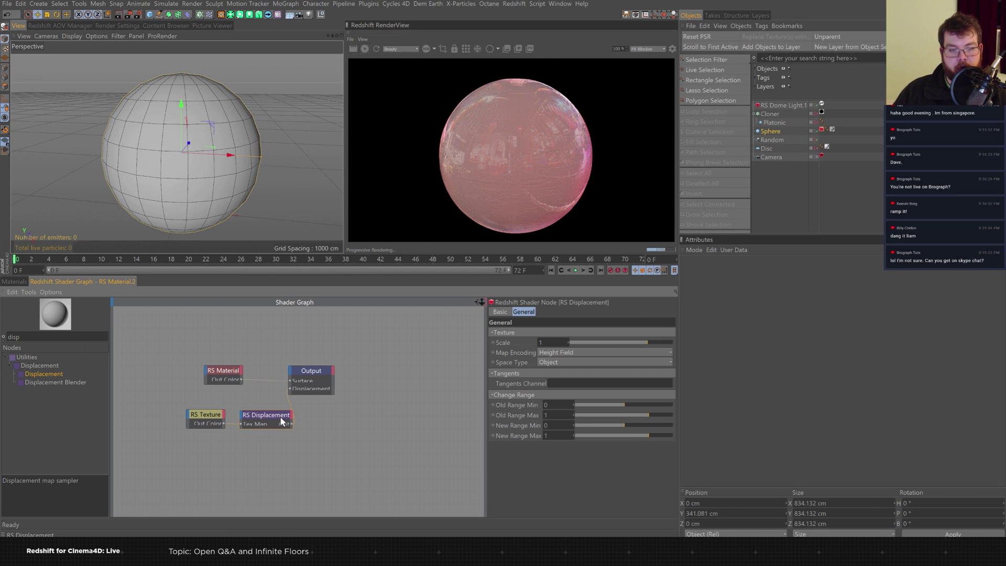
pyautogui.moveTo(609, 342); pyautogui.dragTo(474, 344)
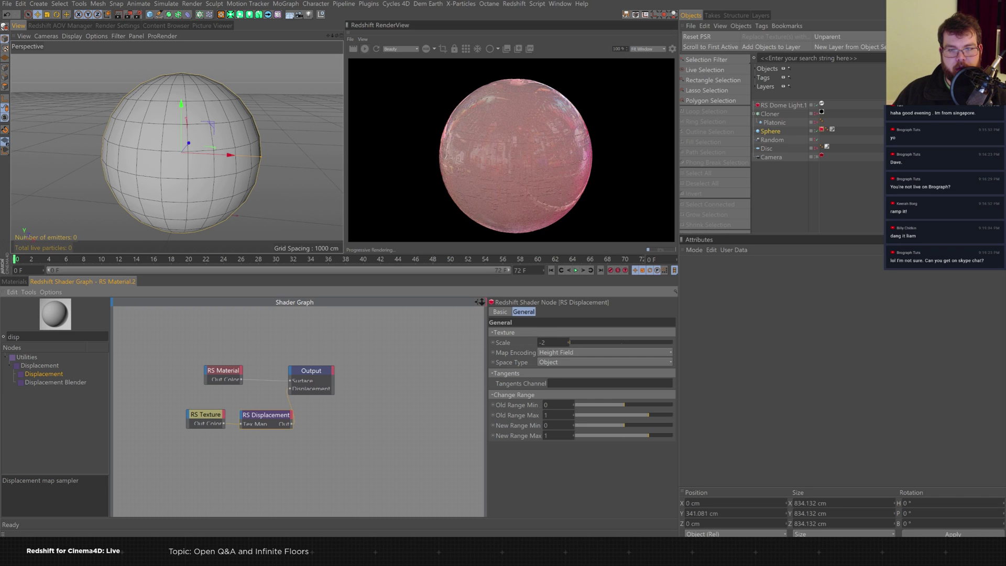
pyautogui.write('-50')
pyautogui.press('Return')
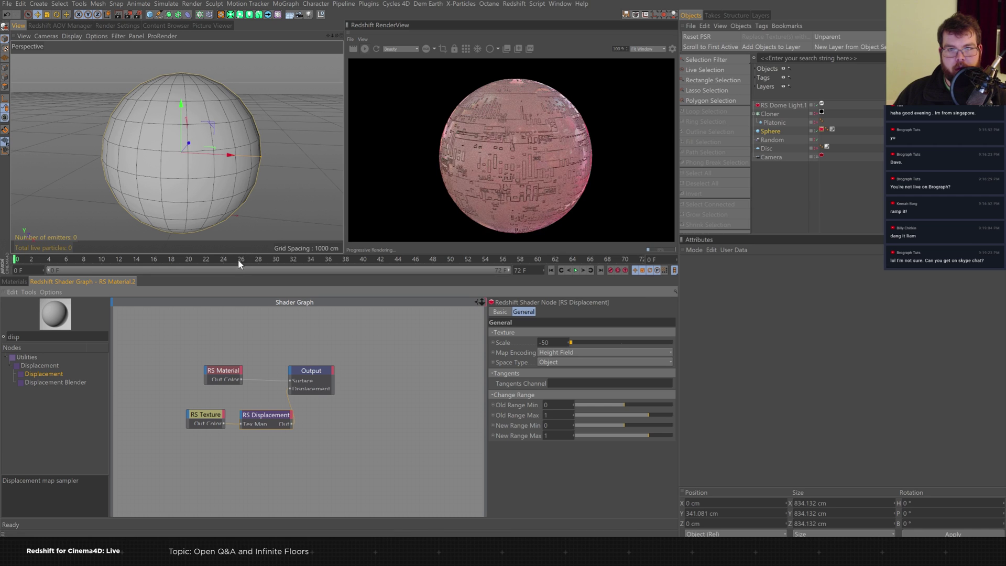
# Enable the gamma override on the RS Texture node and turn on its sRGB option.
pyautogui.moveTo(277, 130)
pyautogui.keyDown('alt'); pyautogui.mouseDown()
pyautogui.moveTo(259, 131)
pyautogui.moveTo(279, 148)
pyautogui.mouseUp(); pyautogui.keyUp('alt')
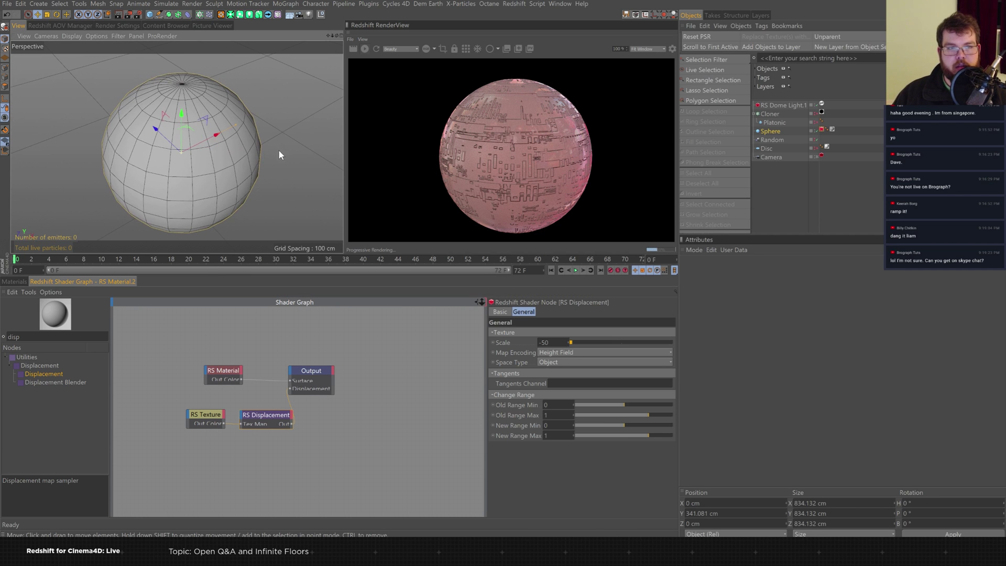
pyautogui.scroll(3, 248, 176)
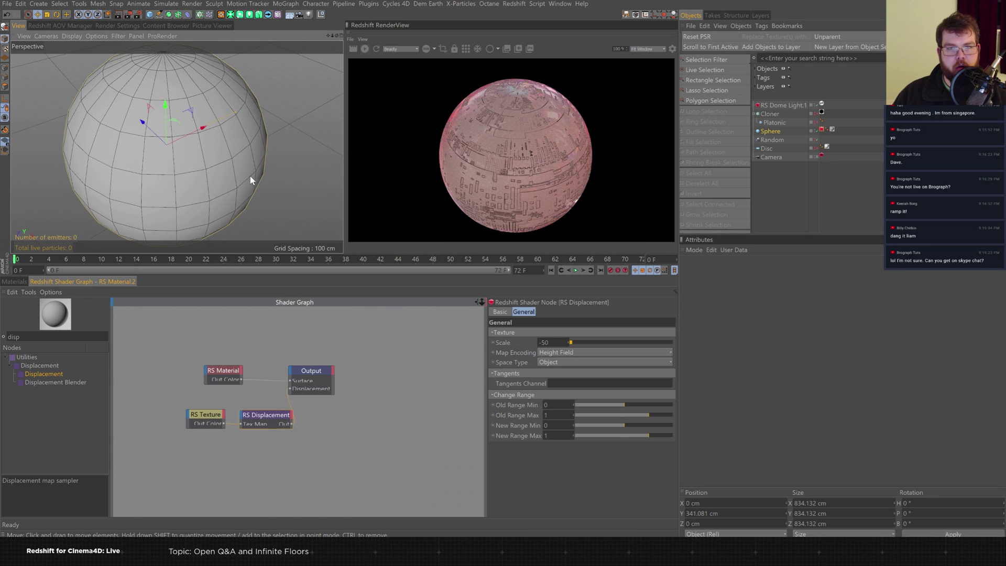
pyautogui.scroll(2, 248, 176)
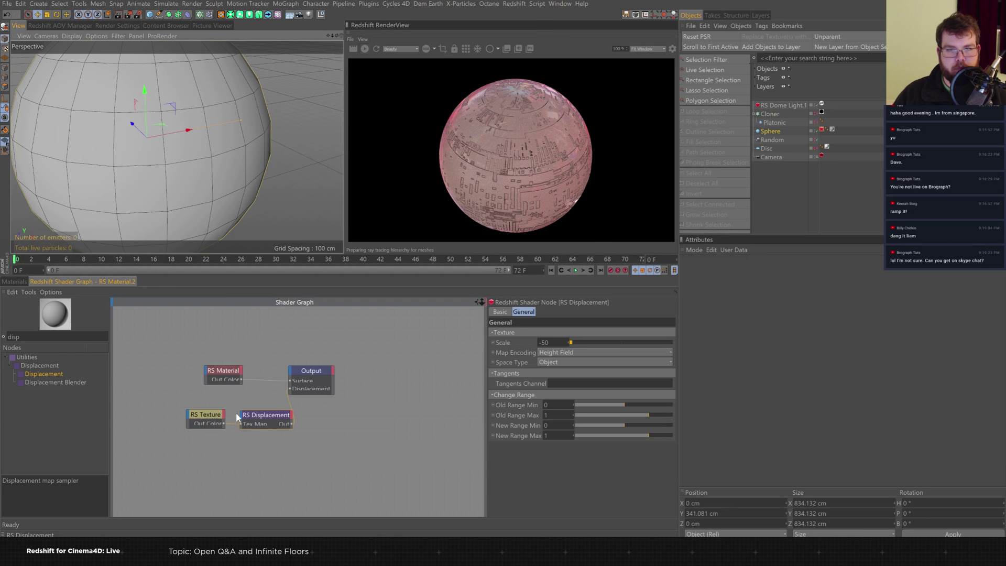
pyautogui.click(239, 412)
pyautogui.click(521, 407)
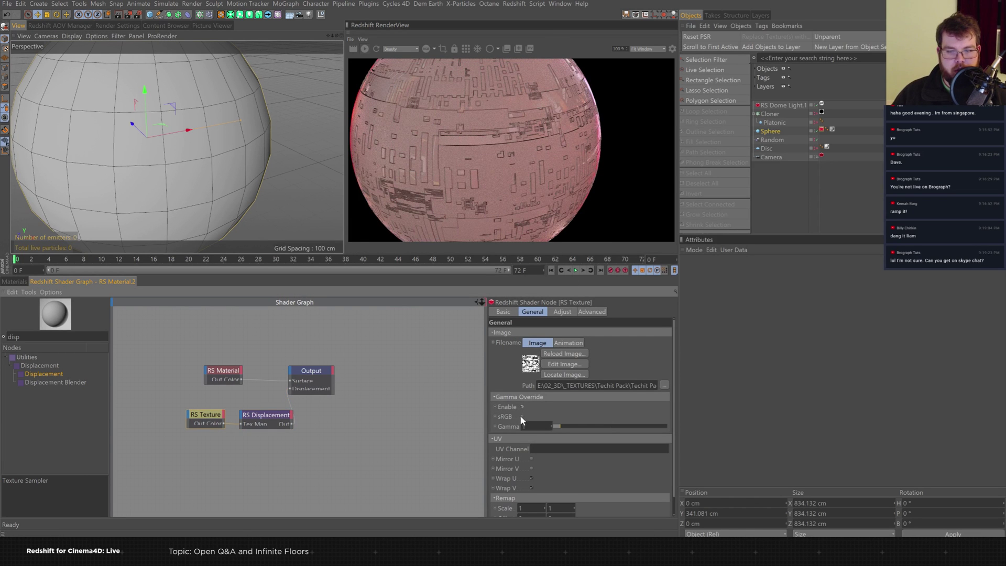
pyautogui.click(521, 416)
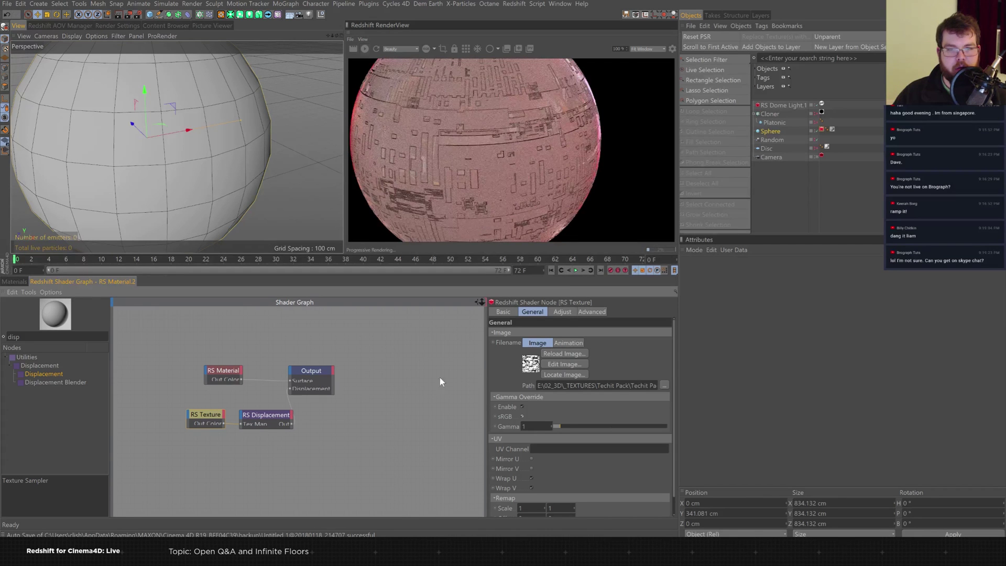
# Keep the RS Displacement map encoding at Height Field and raise New Range Max to 2.
pyautogui.click(286, 418)
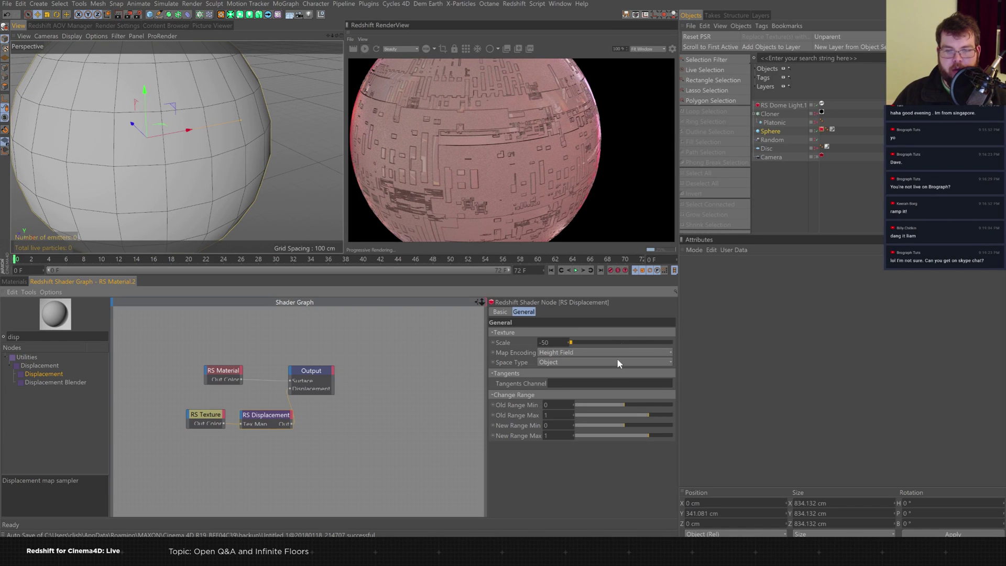
pyautogui.click(597, 352)
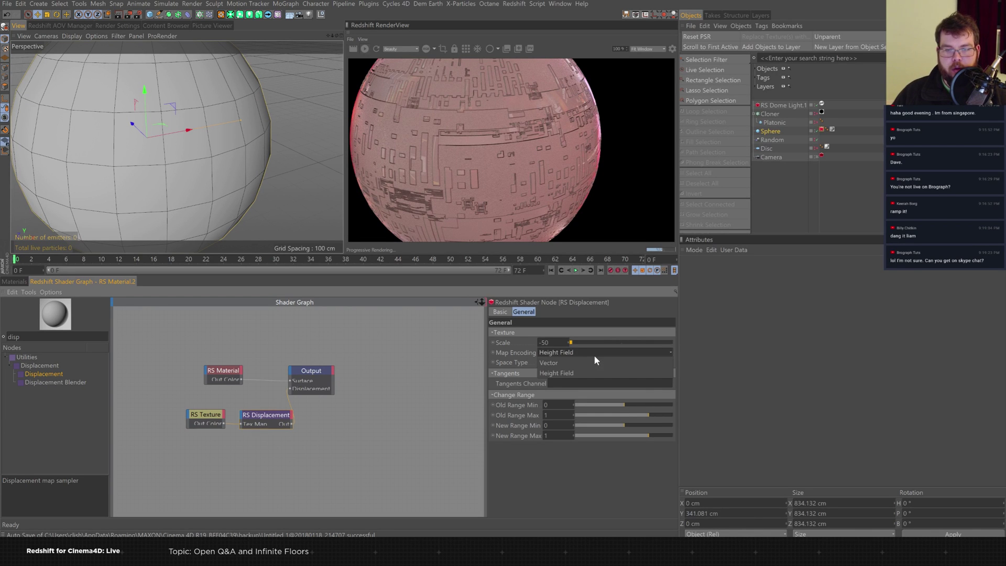
pyautogui.click(592, 351)
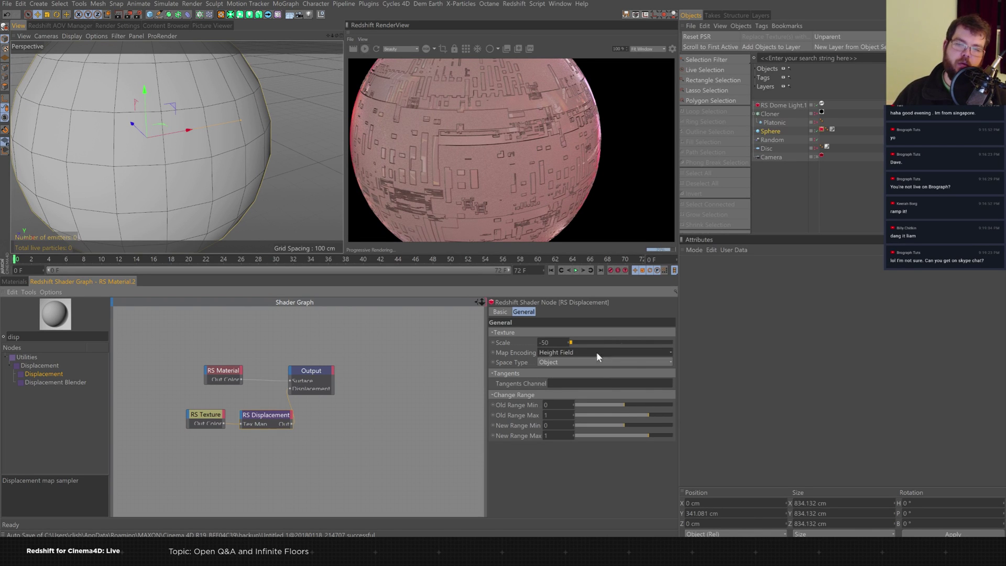
pyautogui.moveTo(646, 436); pyautogui.dragTo(634, 436)
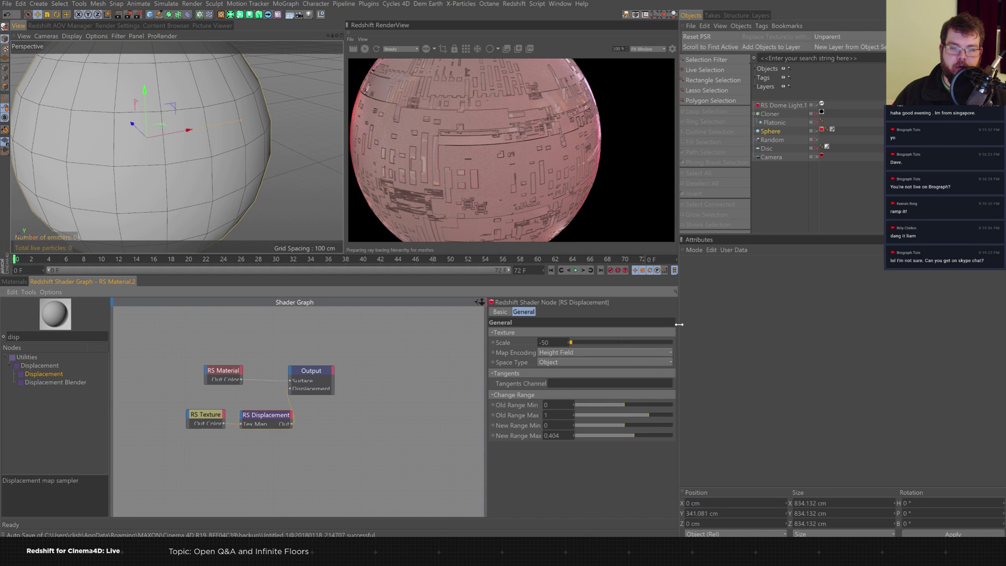
pyautogui.moveTo(639, 437); pyautogui.dragTo(747, 430)
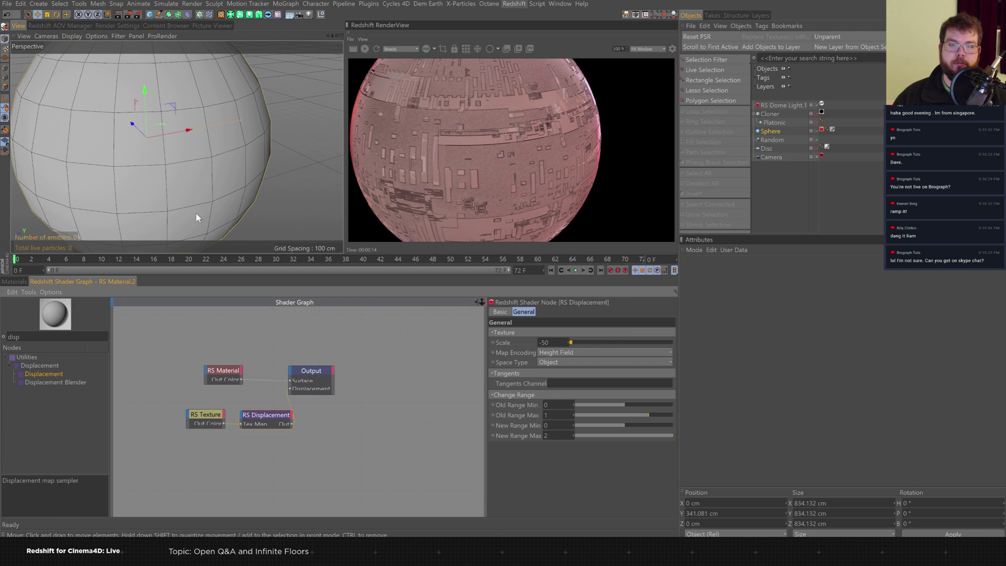
pyautogui.click(16, 281)
pyautogui.click(784, 163)
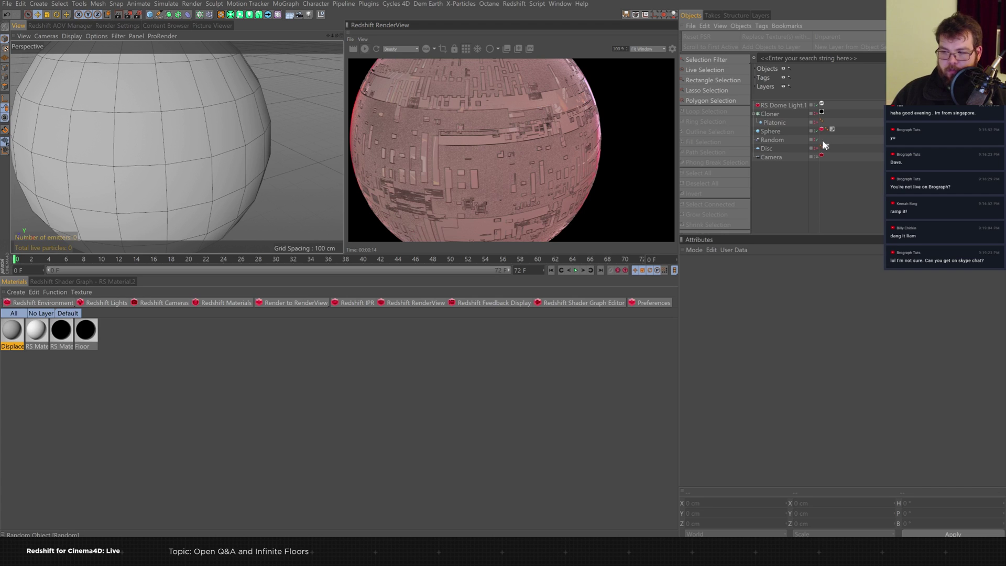
pyautogui.click(94, 281)
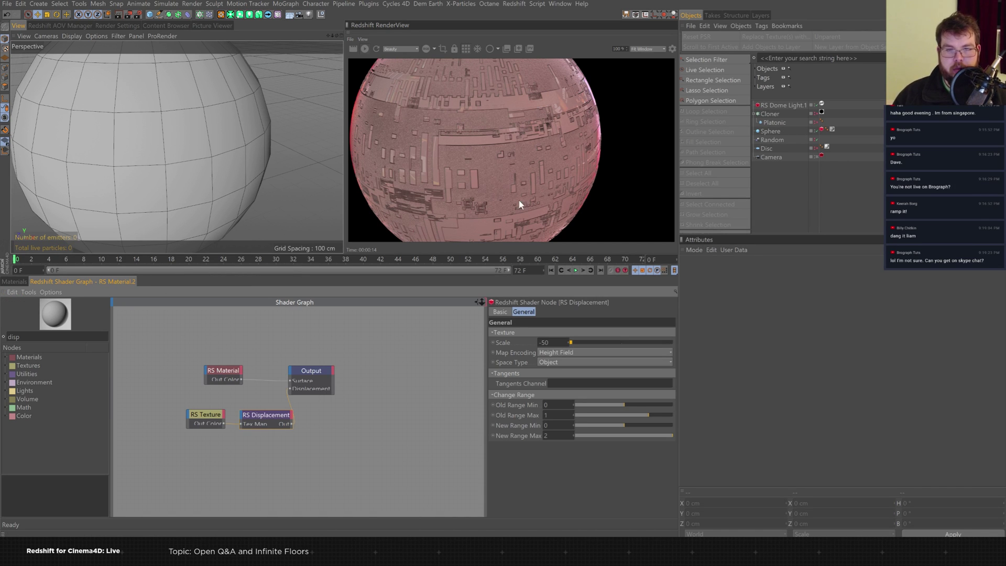
# Inspect the sphere's edge up close and set the RS Displacement node's scale to 500.
pyautogui.keyDown('alt'); pyautogui.moveTo(143, 155); pyautogui.dragTo(213, 158); pyautogui.keyUp('alt')
pyautogui.moveTo(266, 176)
pyautogui.keyDown('alt'); pyautogui.mouseDown()
pyautogui.moveTo(220, 182)
pyautogui.moveTo(243, 170)
pyautogui.moveTo(226, 178)
pyautogui.moveTo(237, 201)
pyautogui.moveTo(280, 173)
pyautogui.mouseUp(); pyautogui.keyUp('alt')
pyautogui.click(498, 47)
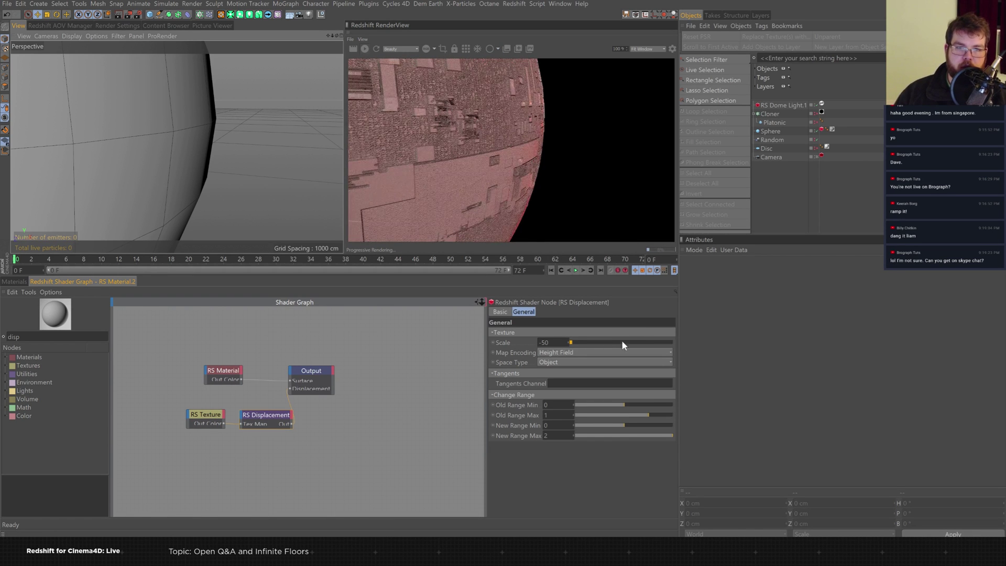
pyautogui.click(547, 342)
pyautogui.moveTo(549, 343); pyautogui.dragTo(416, 276)
pyautogui.write('5000')
pyautogui.press('BackSpace')
pyautogui.press('Return')
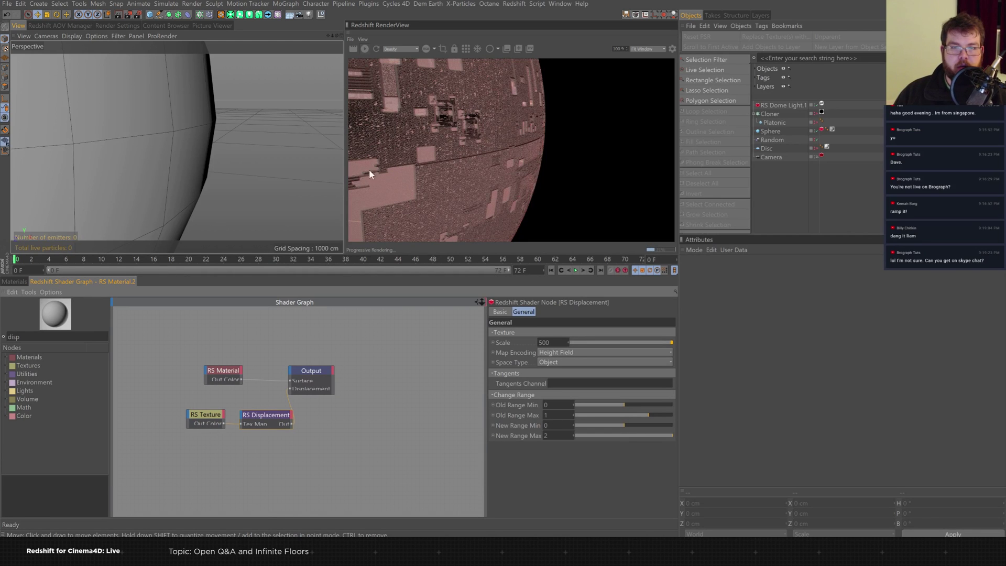
# Set the RS Displacement node's New Range Max to 1.
pyautogui.scroll(5, 254, 182)
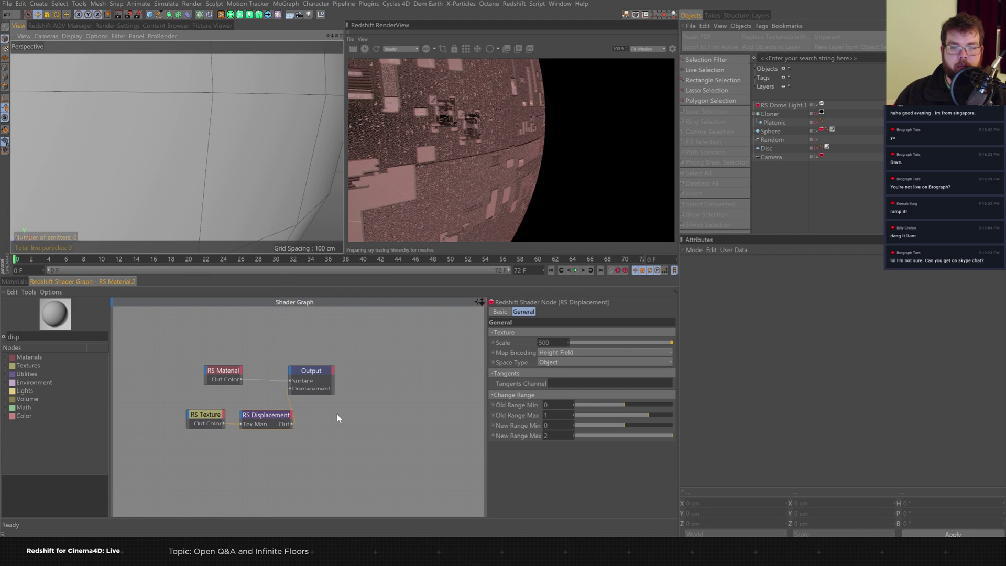
pyautogui.moveTo(552, 435); pyautogui.dragTo(413, 360)
pyautogui.write('1')
pyautogui.press('Return')
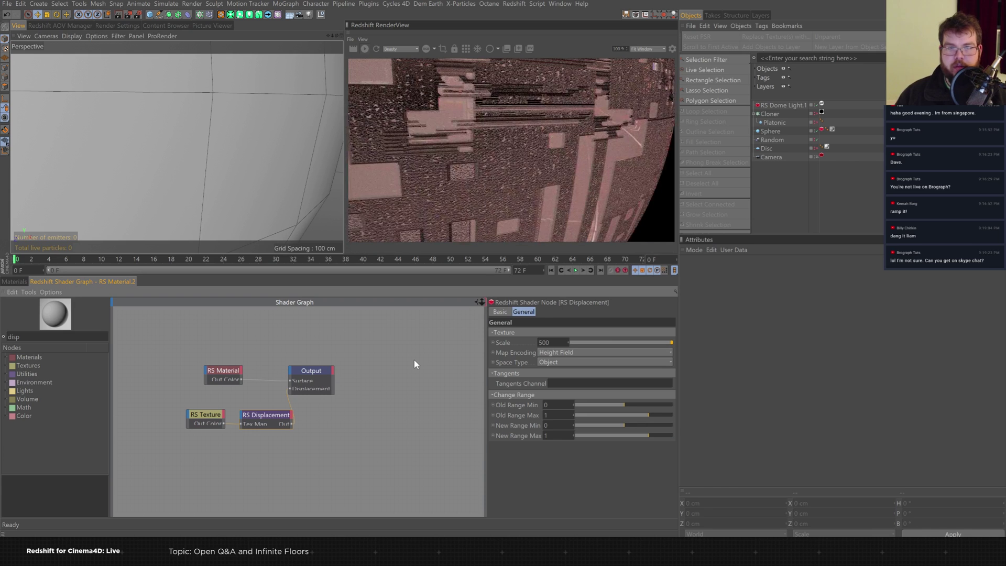
# Set the Maximum Displacement to 500 and the Displacement Scale to 250 in the sphere's Redshift Object tag.
pyautogui.moveTo(206, 158)
pyautogui.keyDown('alt'); pyautogui.mouseDown()
pyautogui.moveTo(238, 169)
pyautogui.moveTo(117, 191)
pyautogui.moveTo(197, 189)
pyautogui.mouseUp(); pyautogui.keyUp('alt')
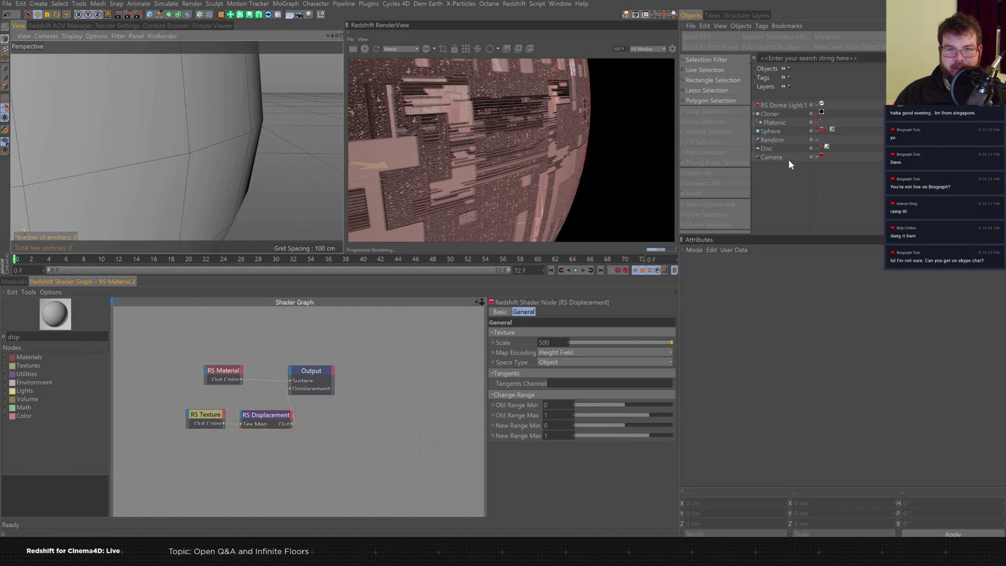
pyautogui.click(821, 129)
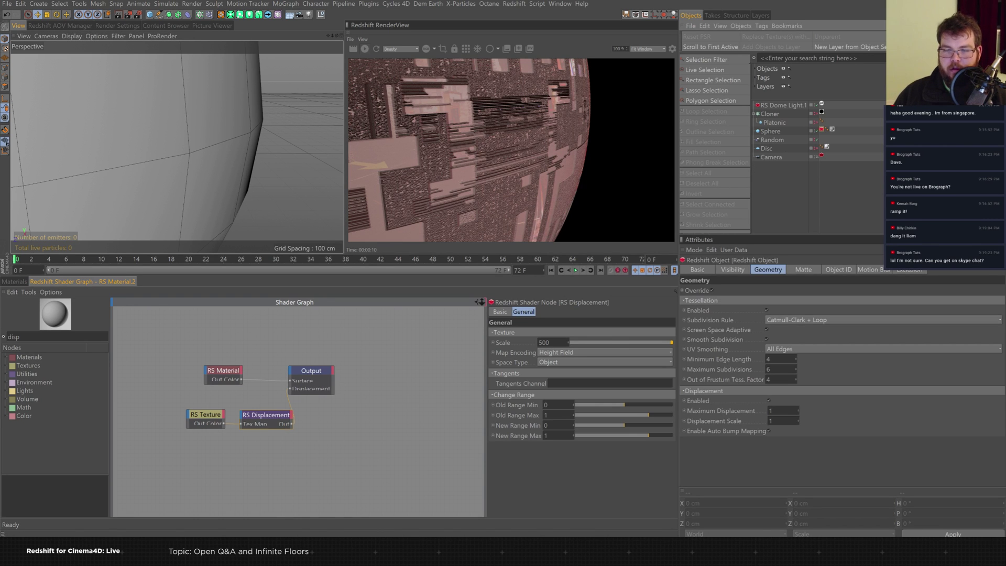
pyautogui.click(770, 410)
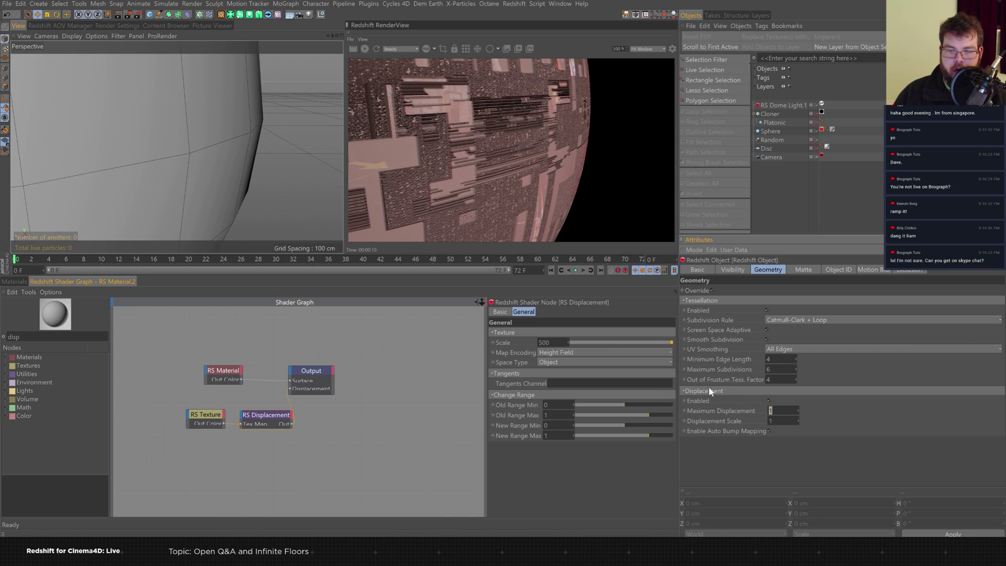
pyautogui.press('Tab')
pyautogui.click(769, 431)
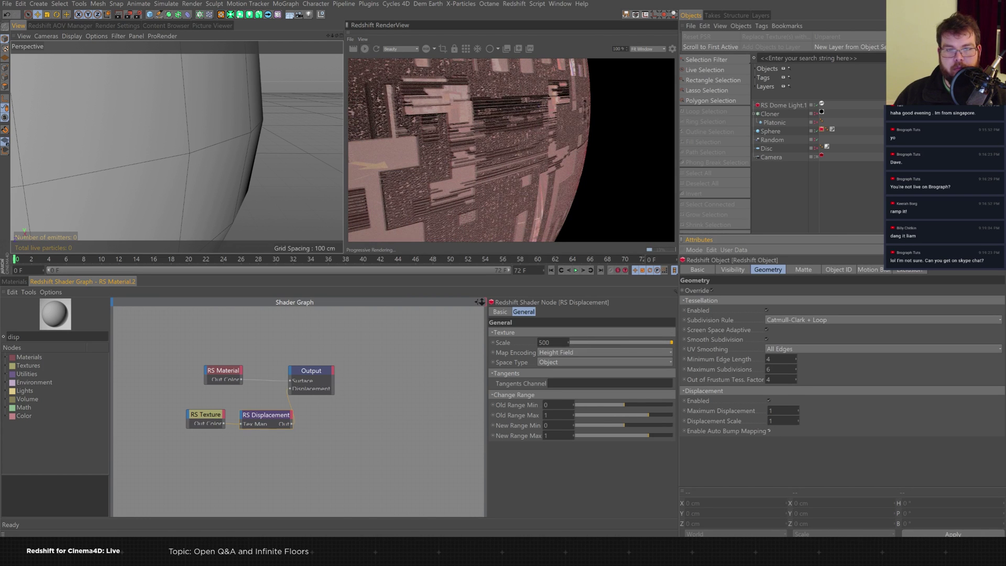
pyautogui.doubleClick(770, 410)
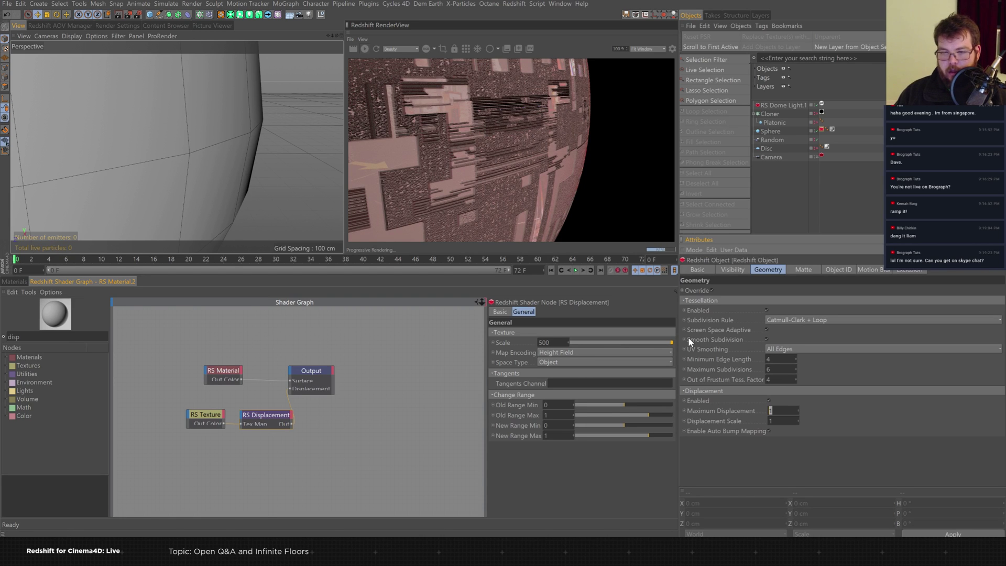
pyautogui.write('500')
pyautogui.press('Tab')
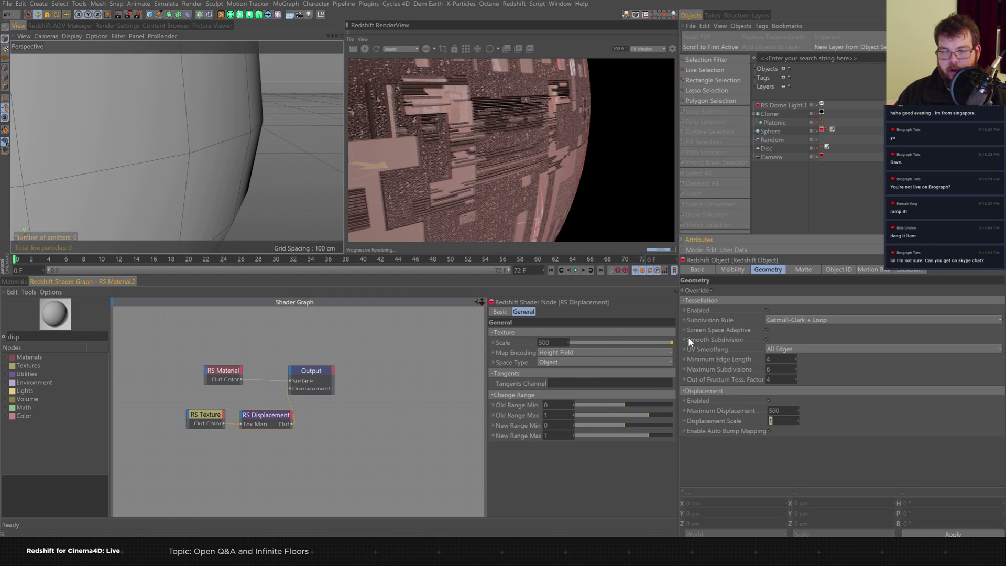
pyautogui.write('250')
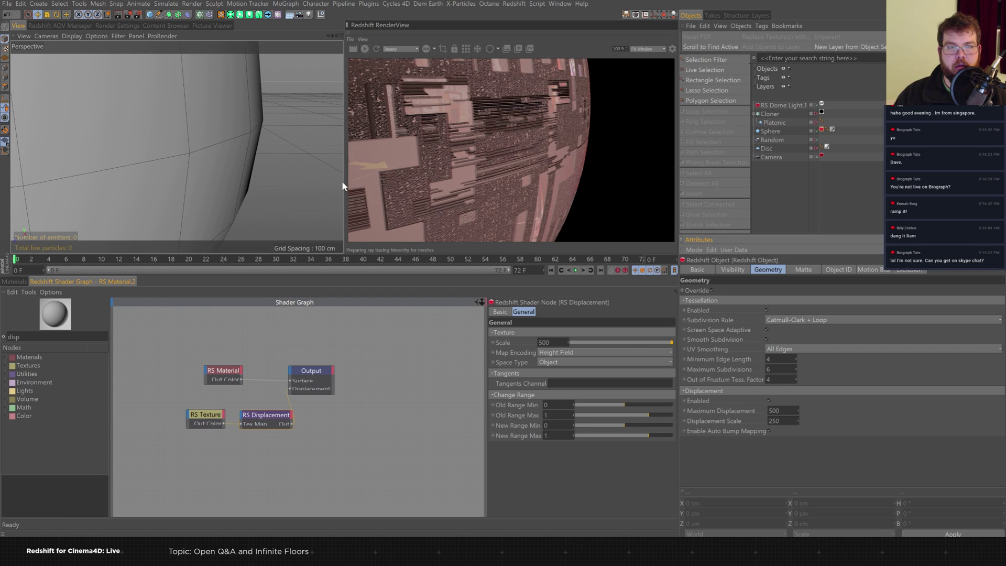
pyautogui.rightClick(314, 164)
pyautogui.click(402, 40)
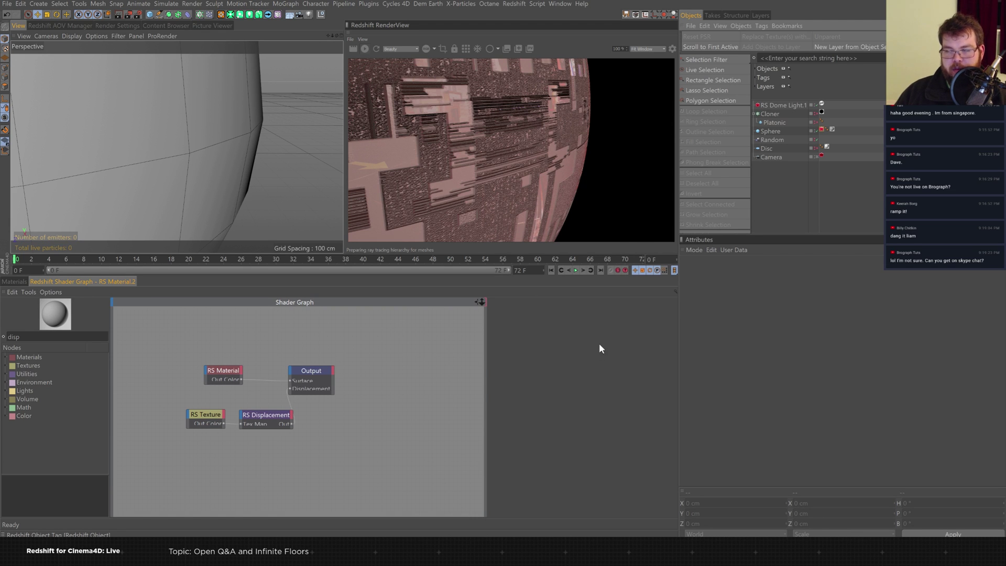
# Set the sphere tag's Minimum Edge Length to 0, Maximum Displacement to 5 and Displacement Scale to 5, and refresh the render.
pyautogui.click(271, 425)
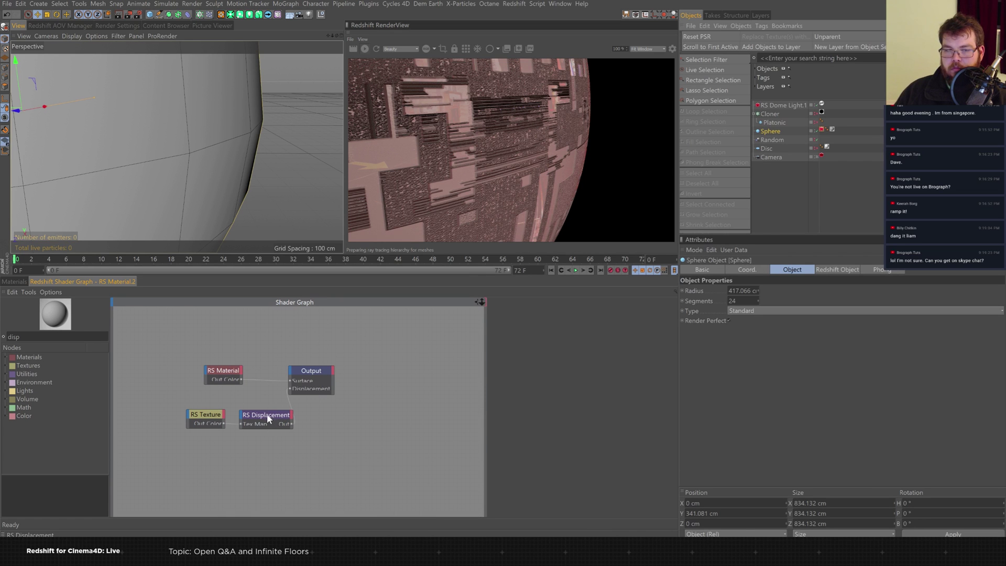
pyautogui.click(266, 414)
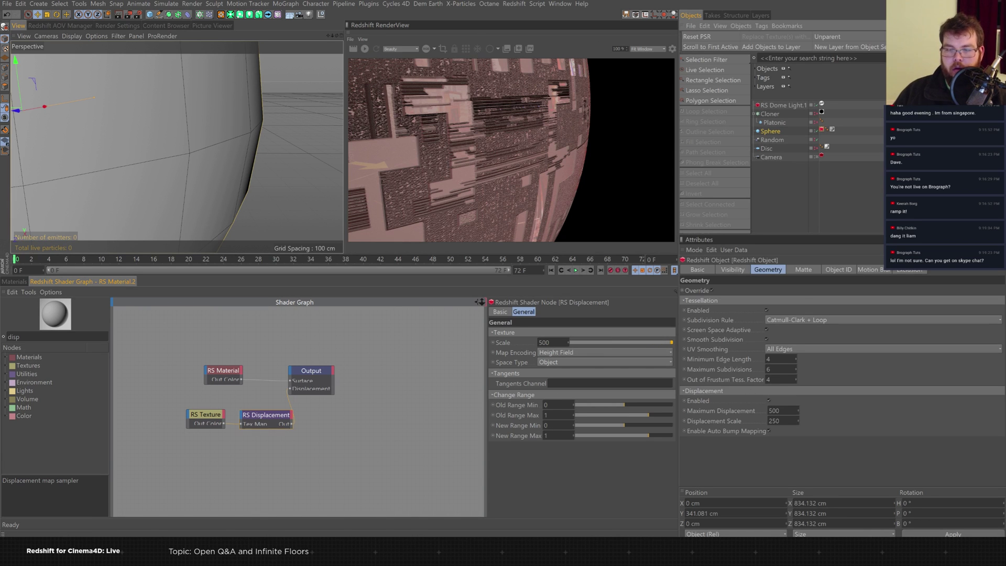
pyautogui.doubleClick(780, 358)
pyautogui.write('0')
pyautogui.doubleClick(775, 410)
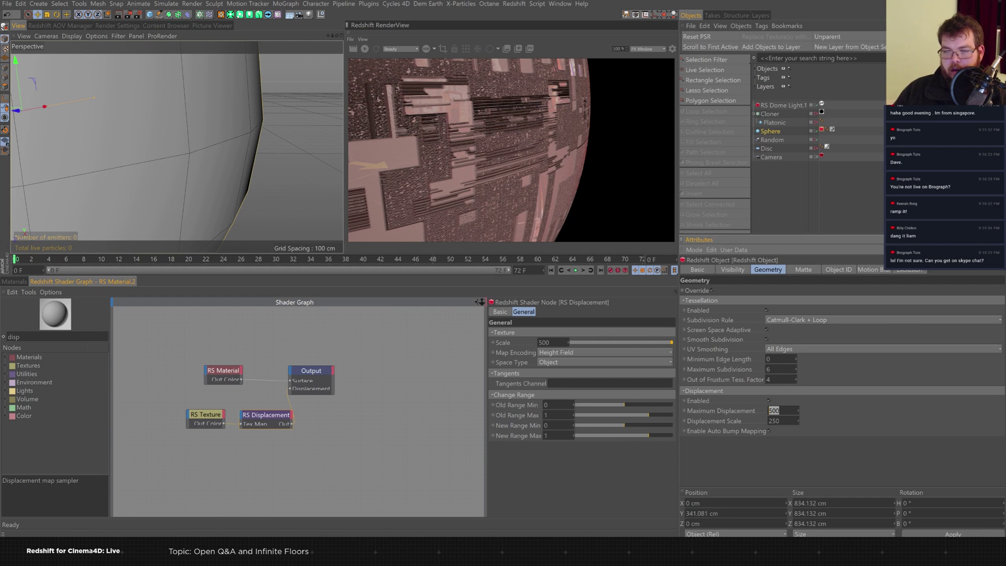
pyautogui.write('5')
pyautogui.press('Tab')
pyautogui.write('5')
pyautogui.click(365, 49)
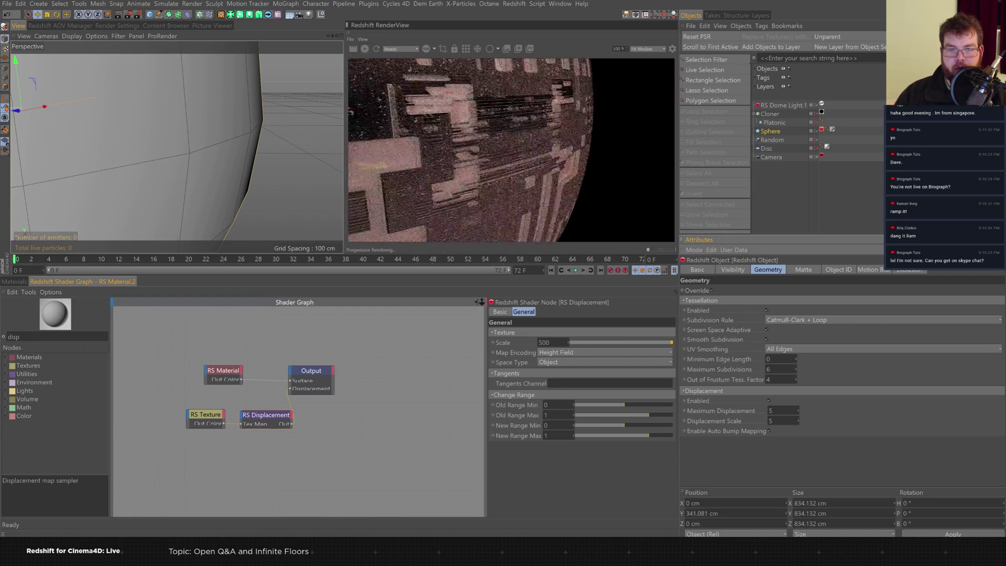
# Inspect the sphere's displaced edge and set the Minimum Edge Length in its Redshift Object tag to 1.
pyautogui.moveTo(230, 141)
pyautogui.keyDown('alt'); pyautogui.mouseDown()
pyautogui.moveTo(243, 136)
pyautogui.moveTo(219, 140)
pyautogui.moveTo(236, 146)
pyautogui.mouseUp(); pyautogui.keyUp('alt')
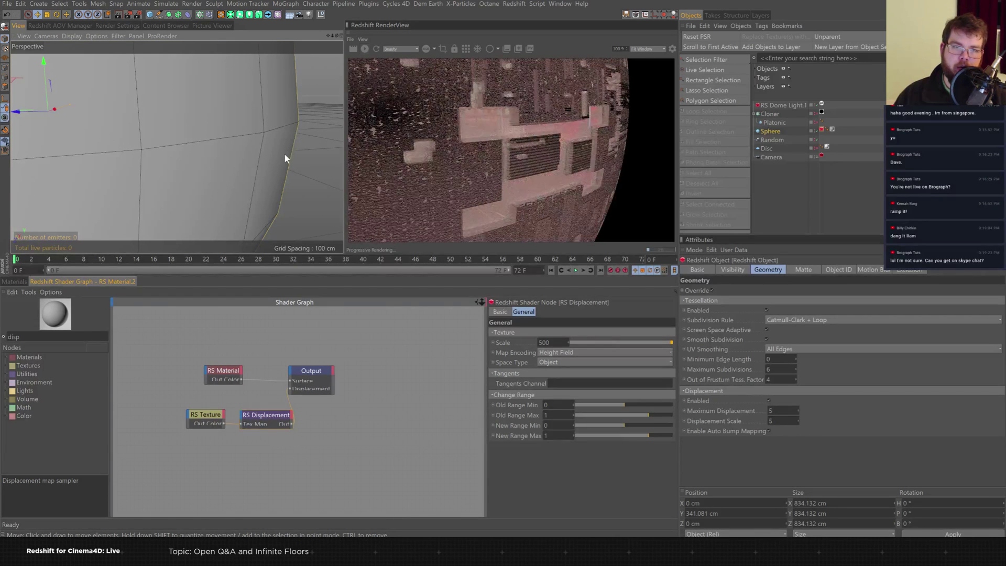
pyautogui.keyDown('alt'); pyautogui.moveTo(269, 146); pyautogui.dragTo(242, 143); pyautogui.keyUp('alt')
pyautogui.click(251, 152)
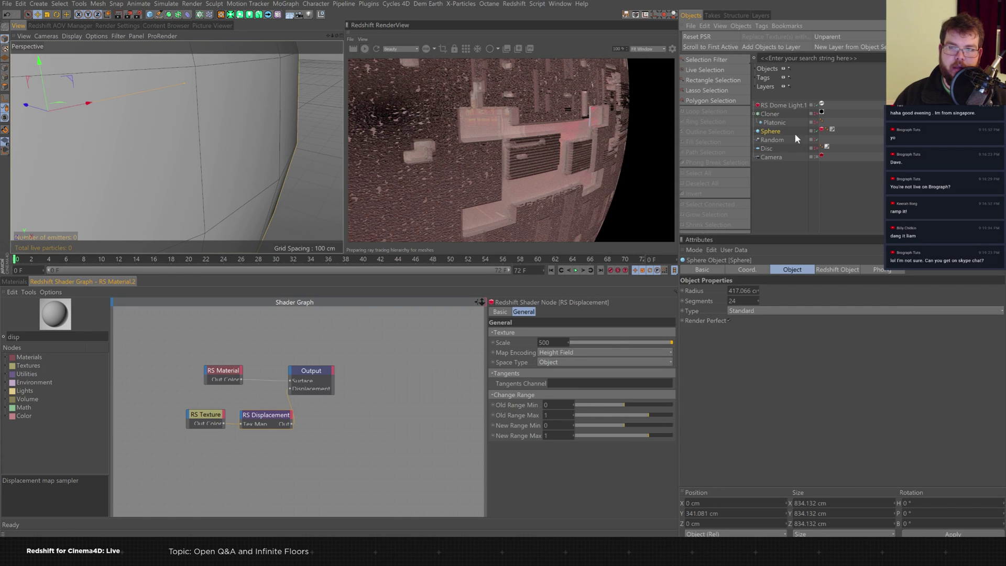
pyautogui.click(820, 129)
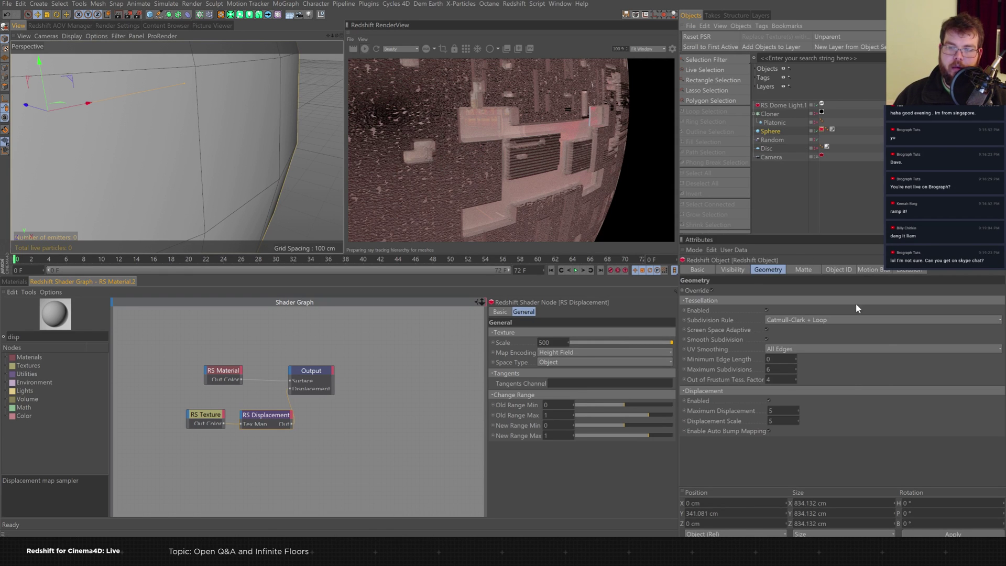
pyautogui.click(781, 359)
pyautogui.write('1')
pyautogui.press('Tab')
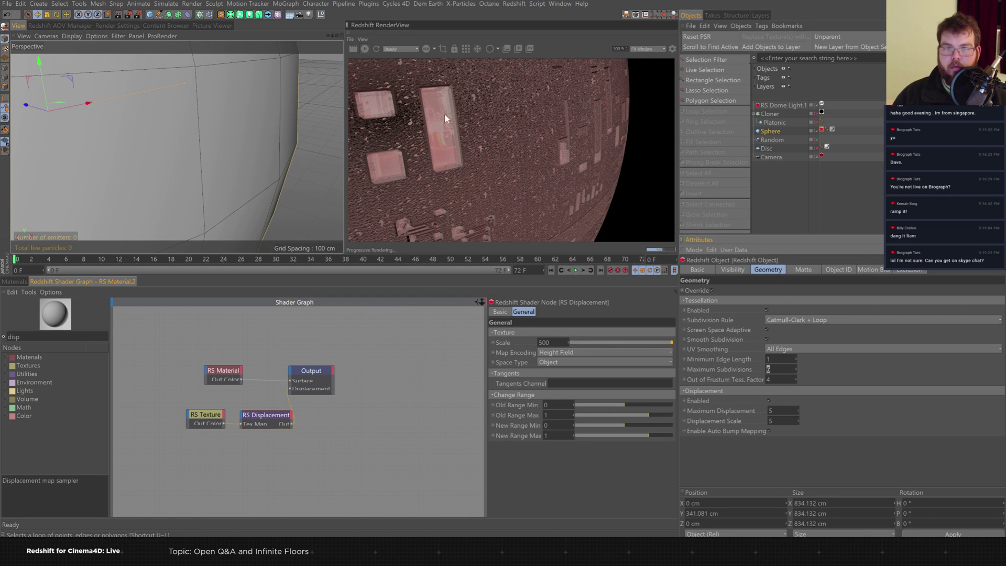
# Frame the whole sphere and examine its displaced surface from several angles in the render.
pyautogui.press('h')
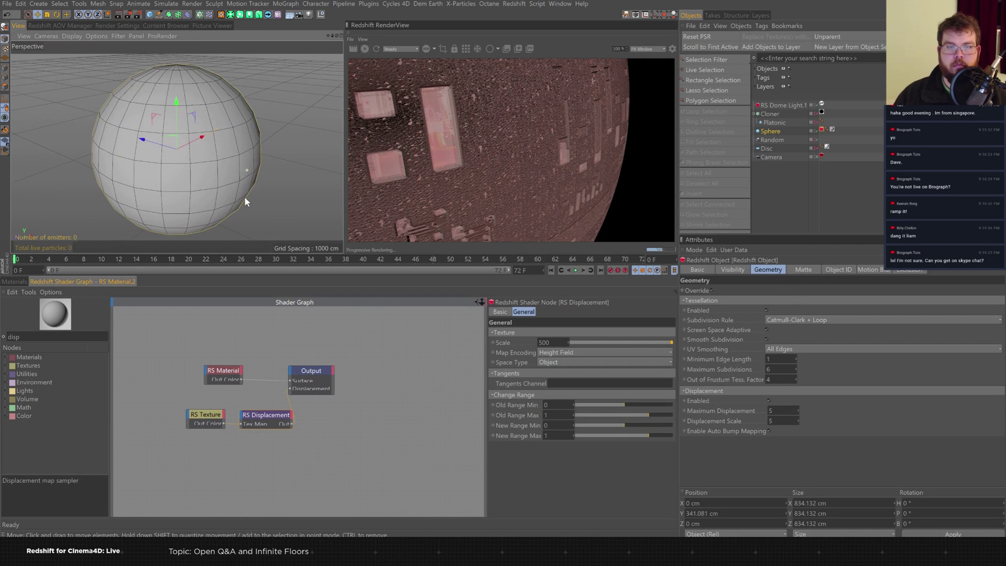
pyautogui.keyDown('alt'); pyautogui.moveTo(206, 139); pyautogui.dragTo(249, 166); pyautogui.keyUp('alt')
pyautogui.click(234, 184)
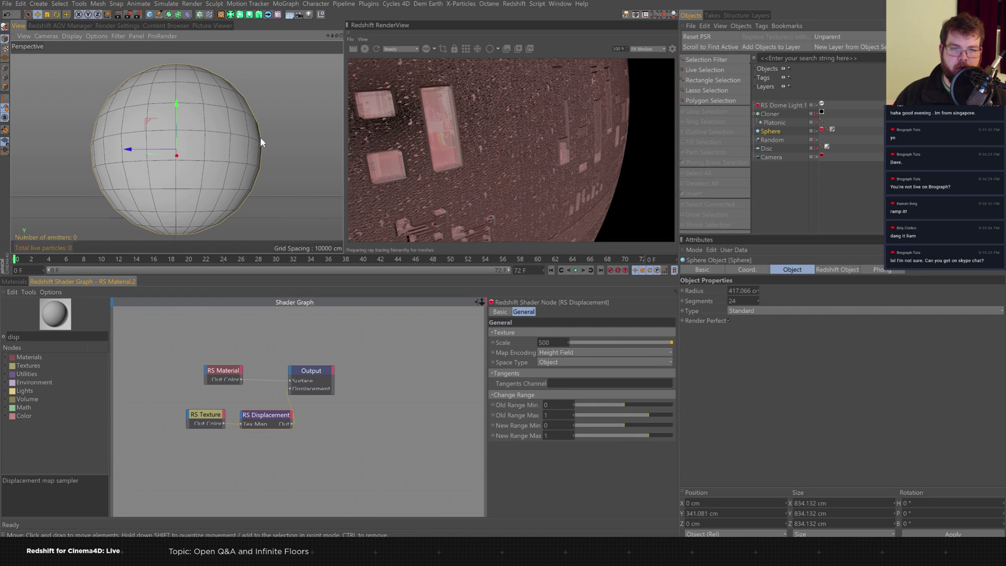
pyautogui.keyDown('alt'); pyautogui.moveTo(249, 168); pyautogui.dragTo(252, 216); pyautogui.keyUp('alt')
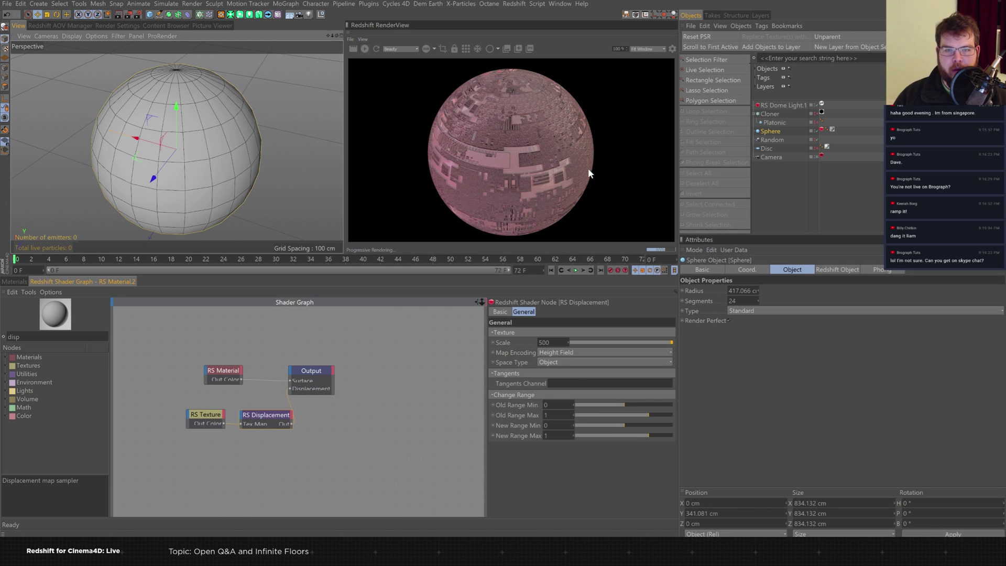
pyautogui.keyDown('alt'); pyautogui.moveTo(225, 133); pyautogui.dragTo(225, 197); pyautogui.keyUp('alt')
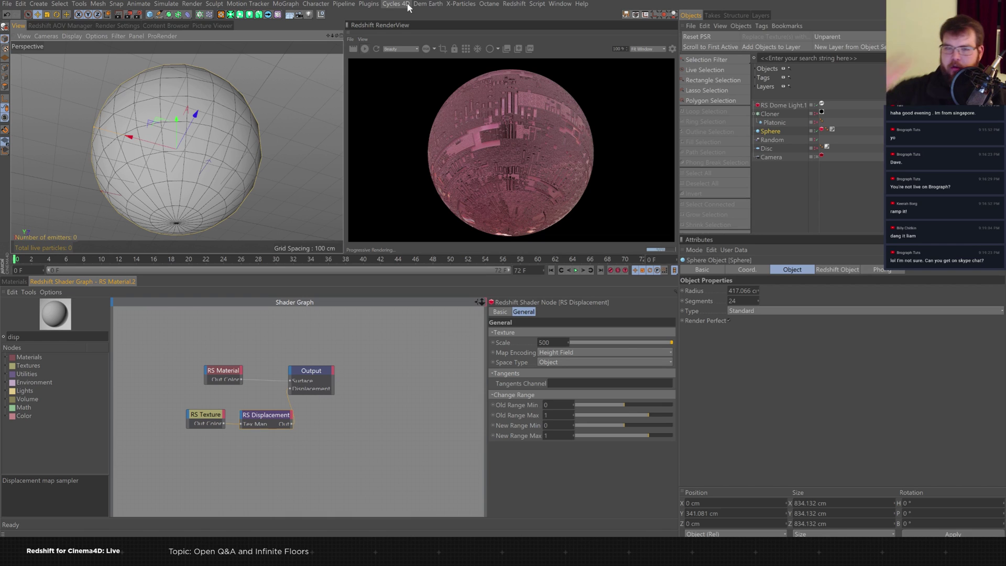
pyautogui.keyDown('alt'); pyautogui.moveTo(285, 141); pyautogui.dragTo(288, 150); pyautogui.keyUp('alt')
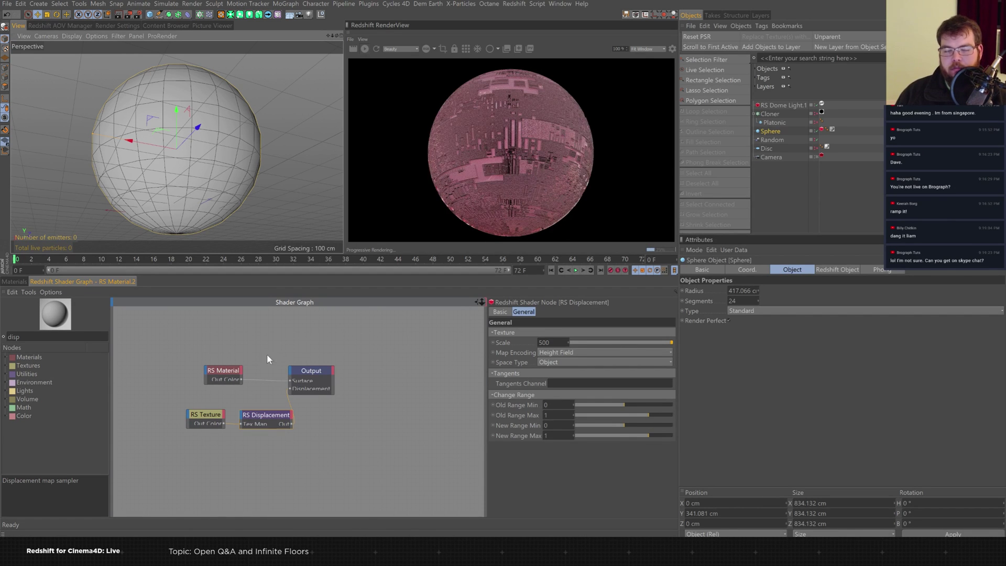
# Remove all nodes from the displacement material's shader graph and delete the Sphere object from the scene.
pyautogui.moveTo(296, 390); pyautogui.dragTo(336, 398)
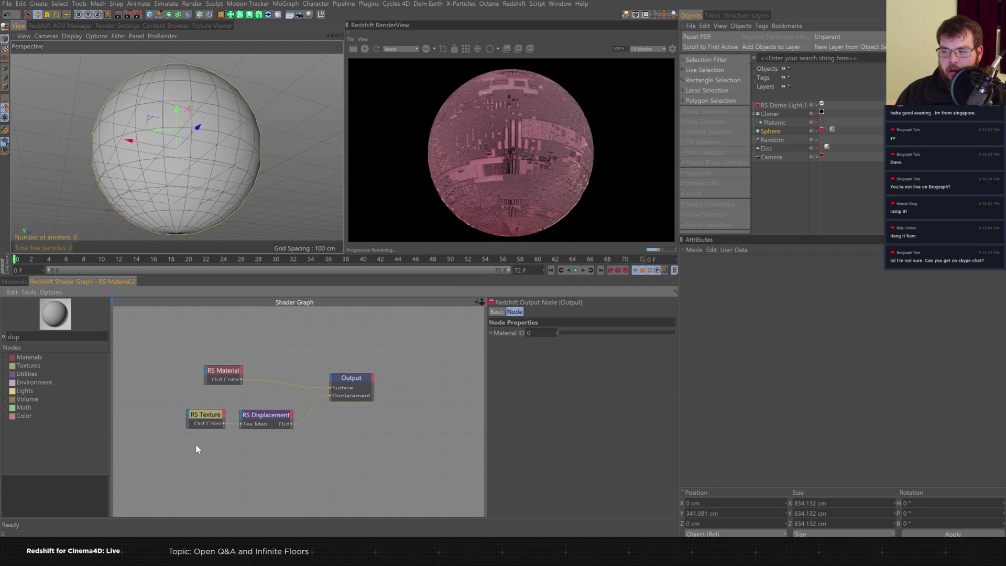
pyautogui.click(262, 414)
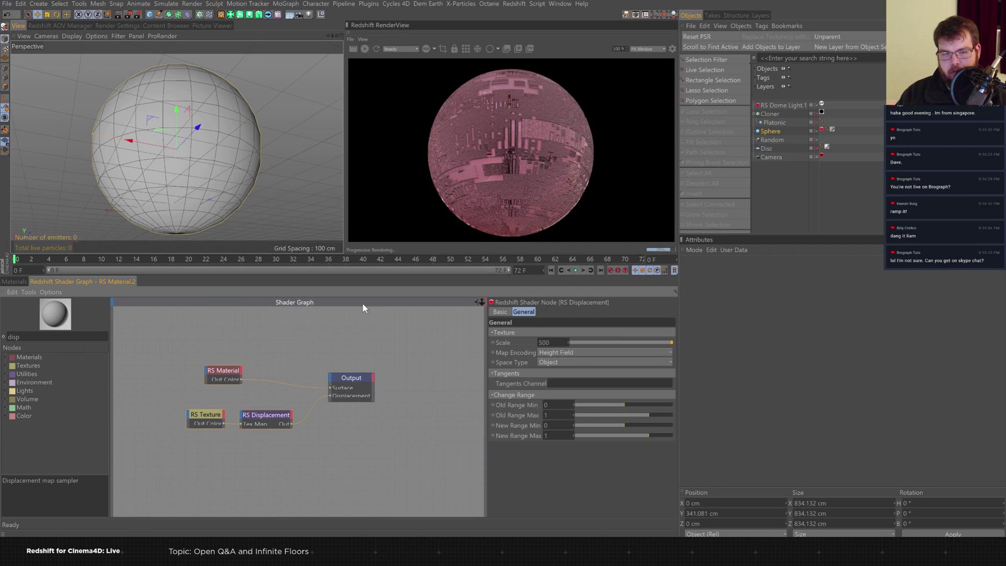
pyautogui.hotkey('ctrl', 'a')
pyautogui.press('Delete')
pyautogui.click(343, 378)
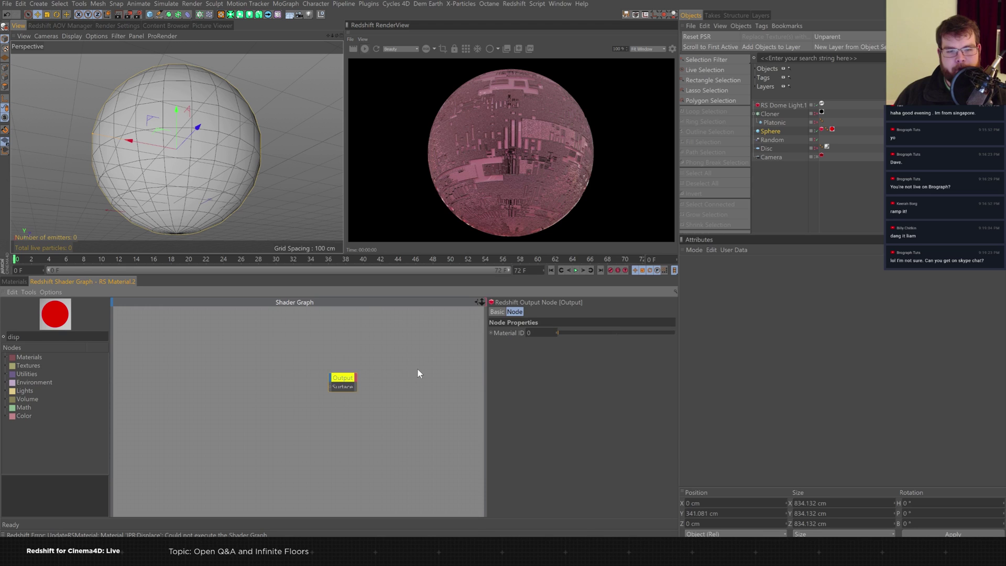
pyautogui.press('Delete')
pyautogui.click(14, 281)
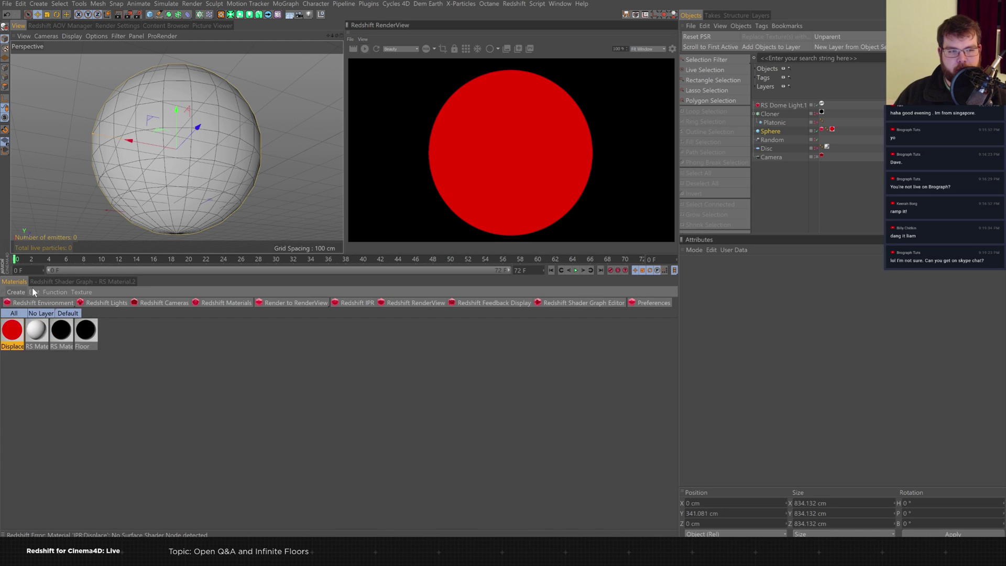
pyautogui.moveTo(783, 132); pyautogui.dragTo(771, 133)
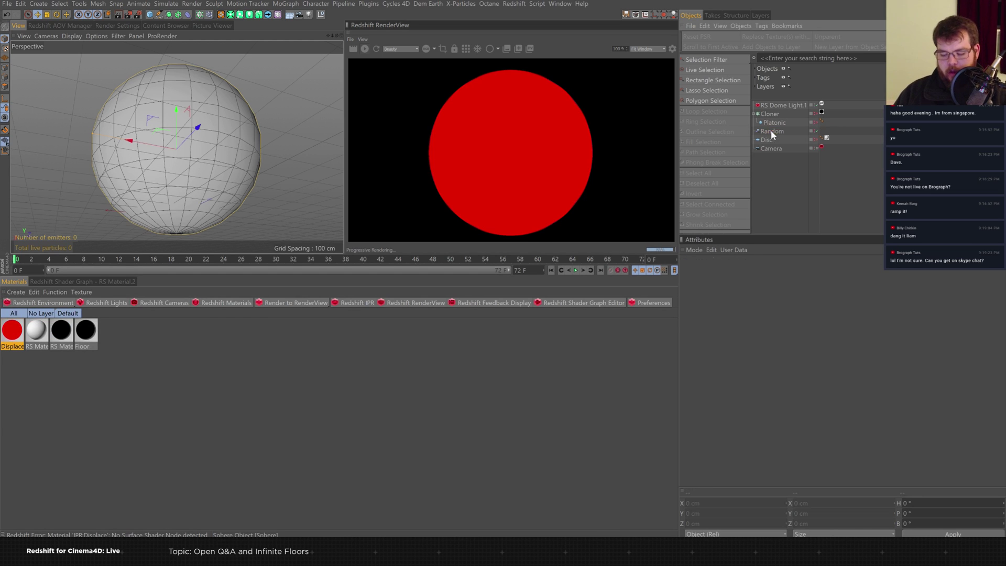
# Start merging an external object and browse to the Megascans folder inside 02_3D/_MEGASCANS.
pyautogui.click(690, 25)
pyautogui.click(702, 37)
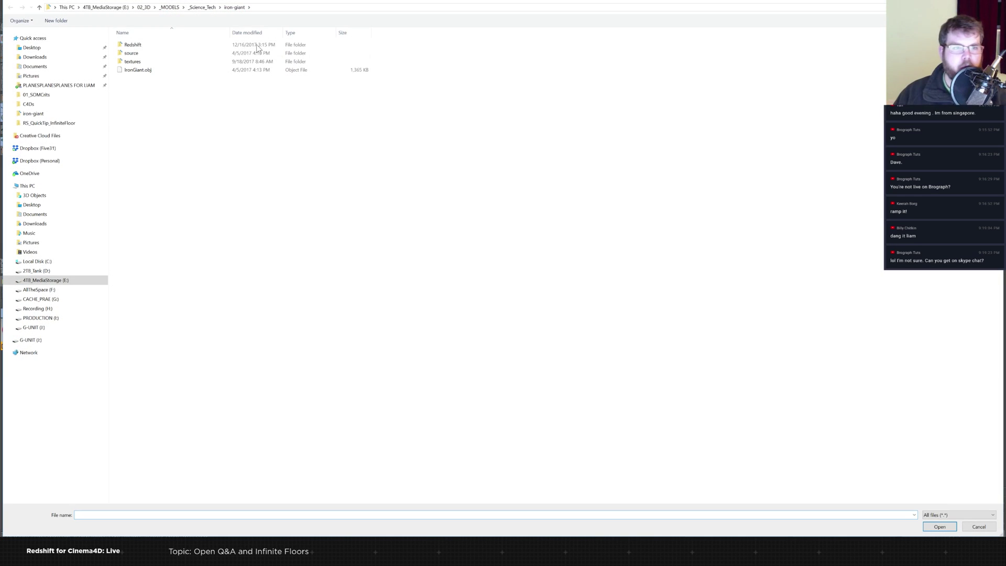
pyautogui.click(169, 8)
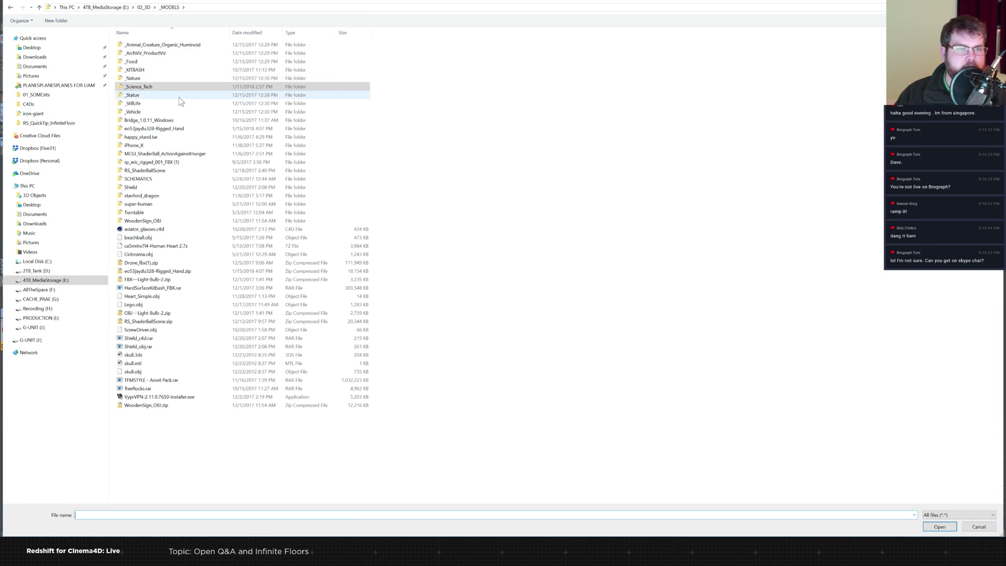
pyautogui.click(153, 8)
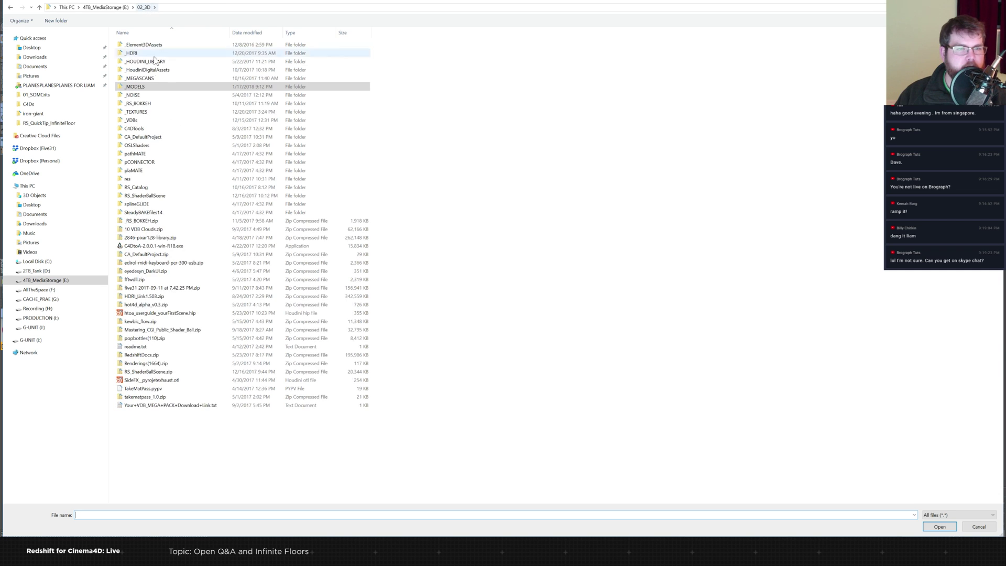
pyautogui.click(152, 80)
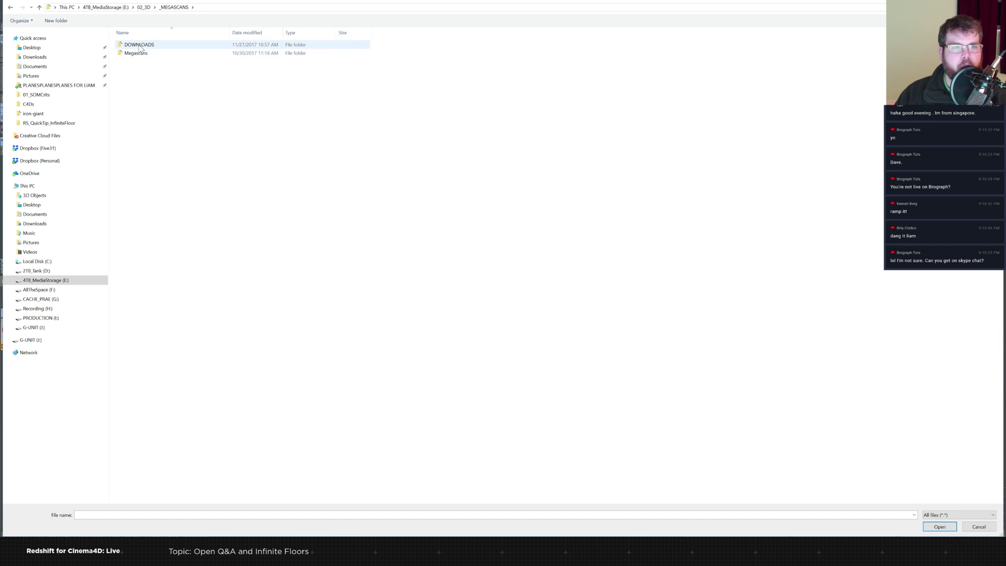
pyautogui.doubleClick(139, 55)
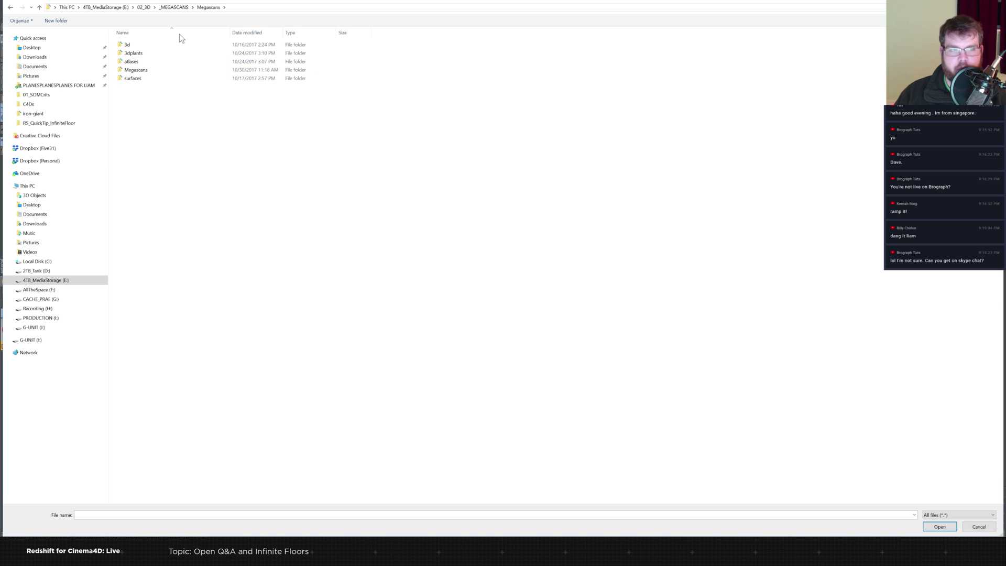
pyautogui.click(135, 69)
pyautogui.click(156, 46)
pyautogui.click(126, 71)
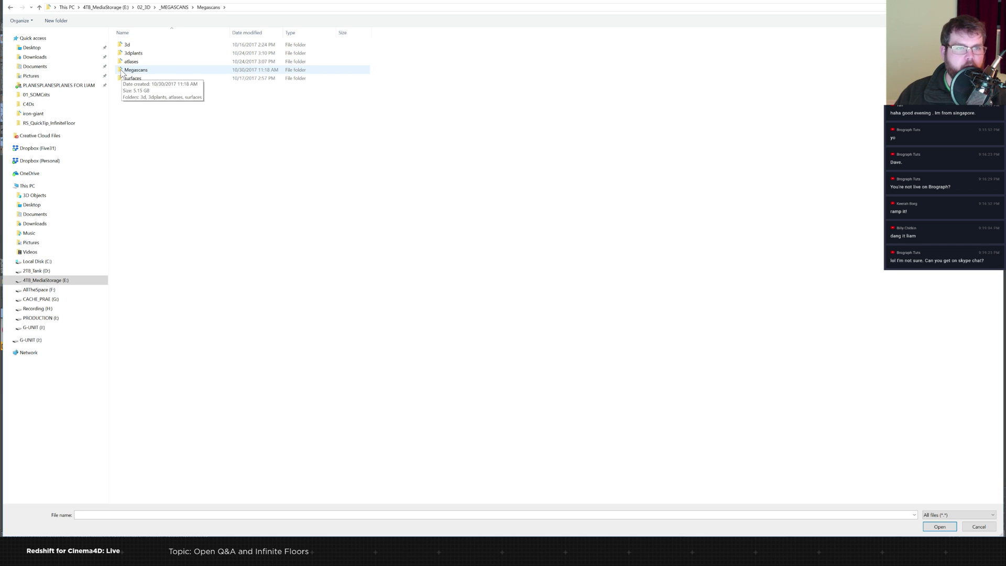
pyautogui.doubleClick(121, 72)
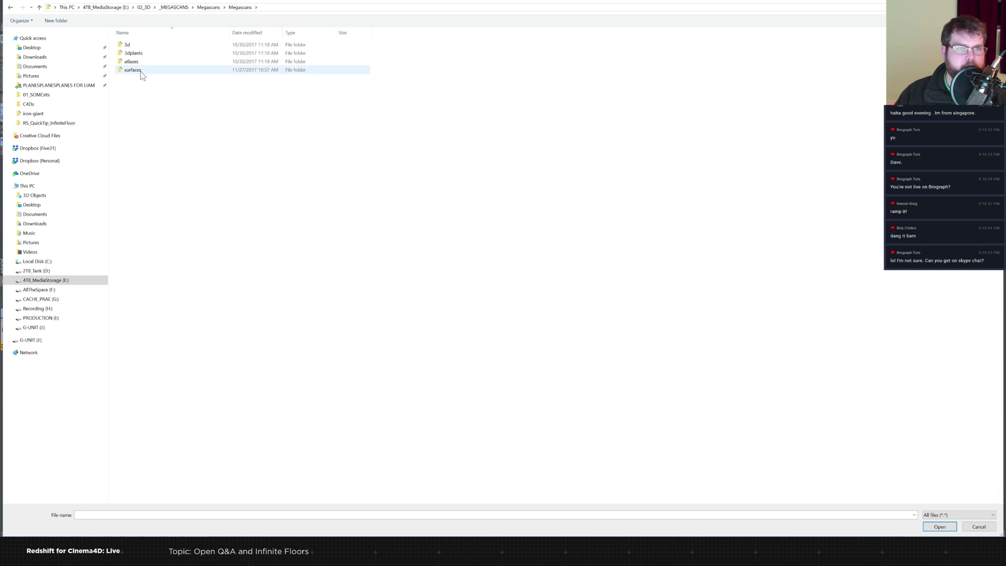
pyautogui.click(209, 8)
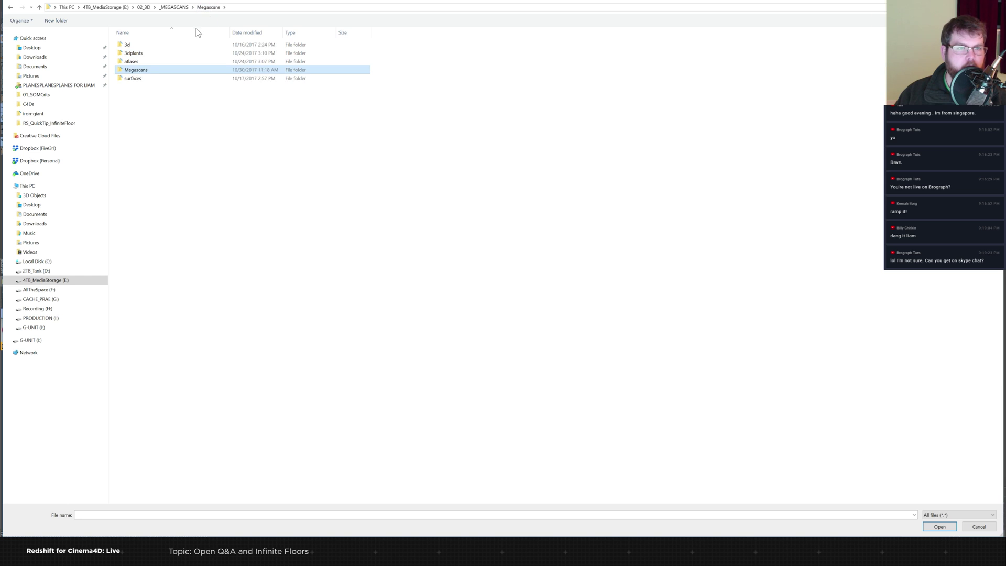
# Browse to the Wood_Tree_qlEtl asset in the 3d folder for merging one of its files into the scene.
pyautogui.doubleClick(127, 45)
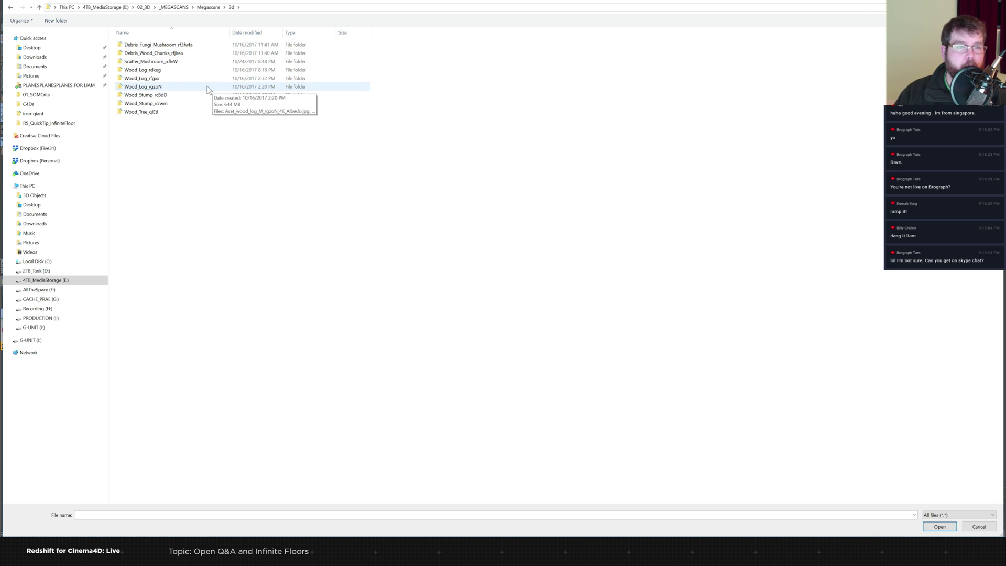
pyautogui.click(143, 113)
pyautogui.doubleClick(124, 111)
pyautogui.doubleClick(124, 111)
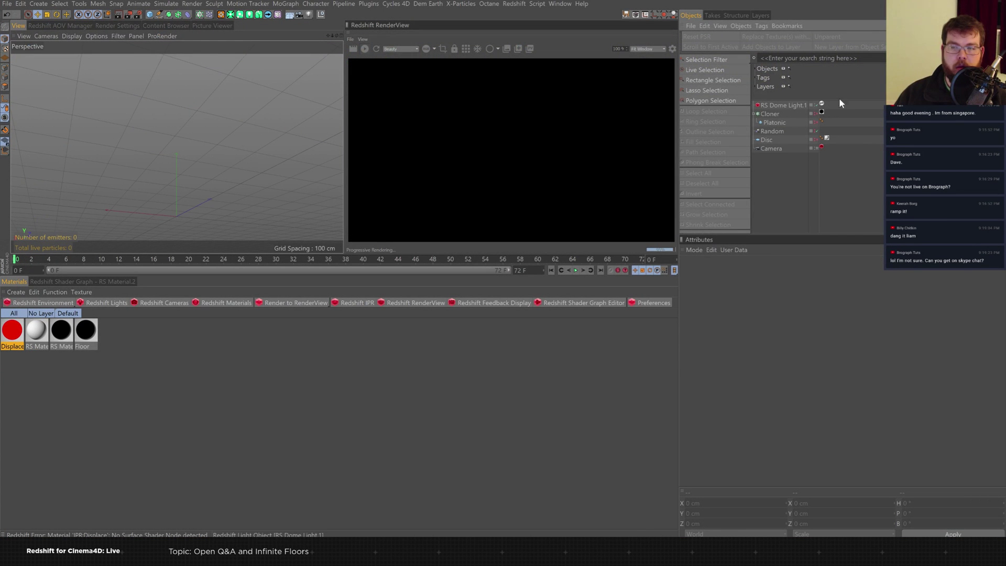
pyautogui.click(691, 26)
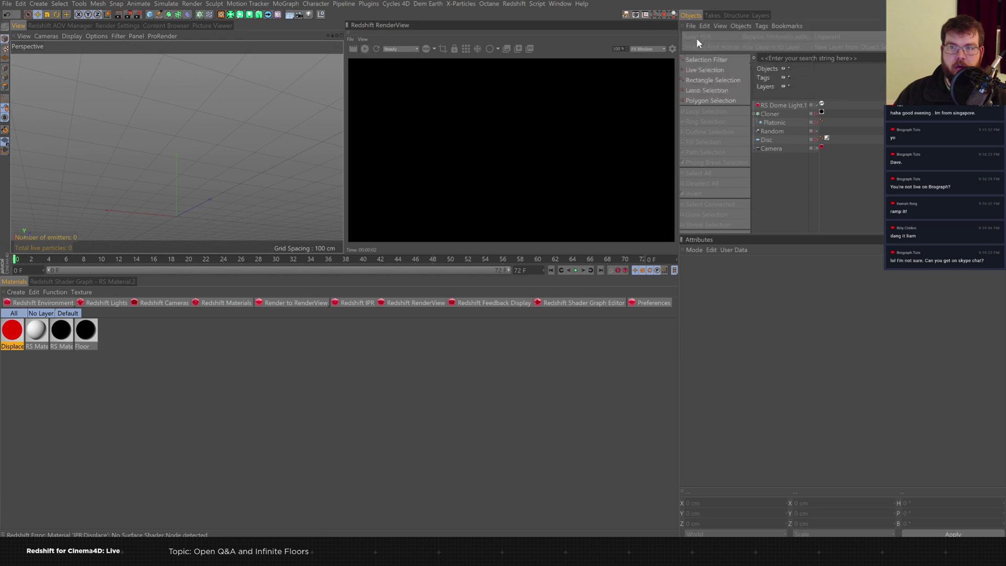
pyautogui.click(696, 40)
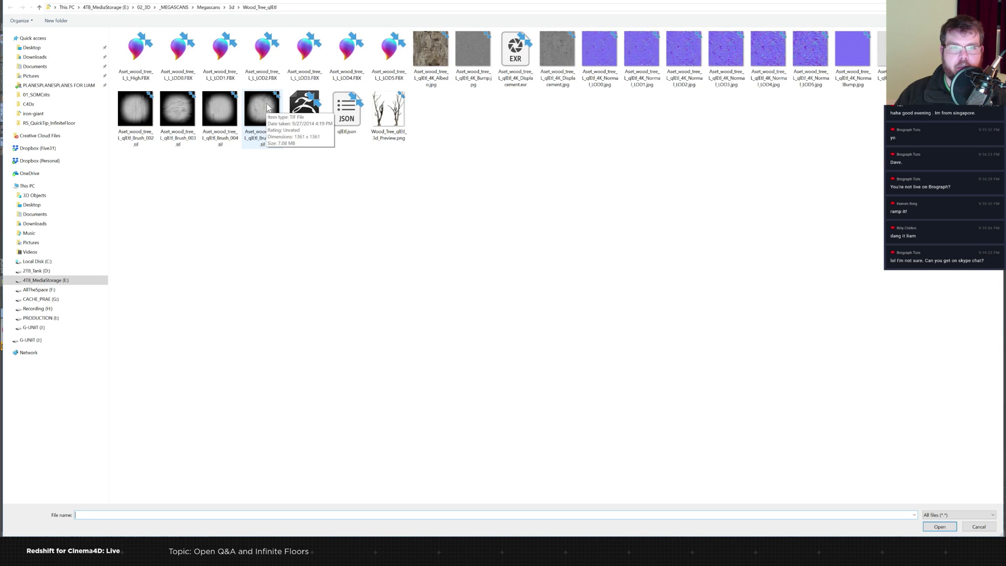
# Import the high-resolution wood tree FBX from the Wood_Tree Megascans folder with the default import options.
pyautogui.doubleClick(140, 53)
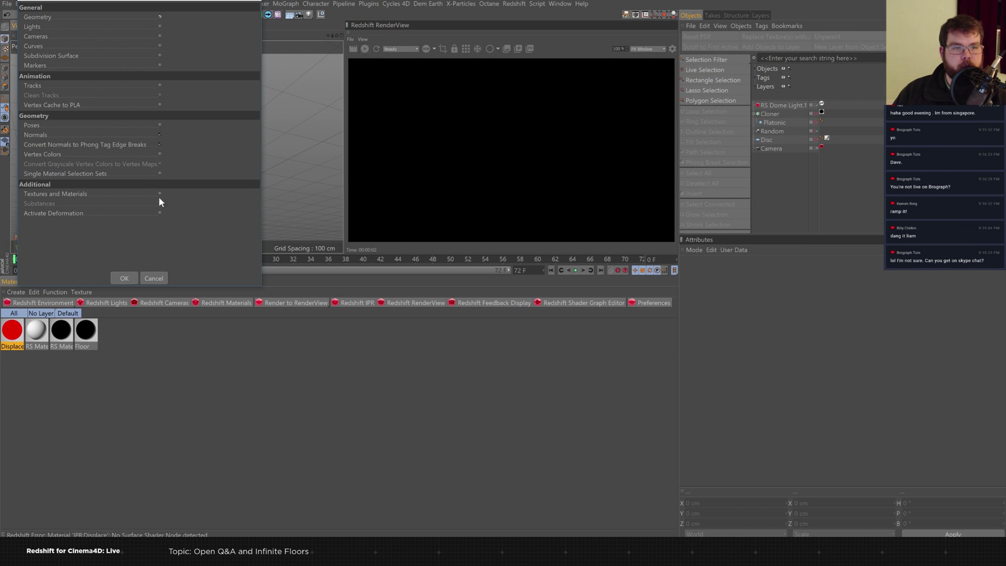
pyautogui.click(123, 277)
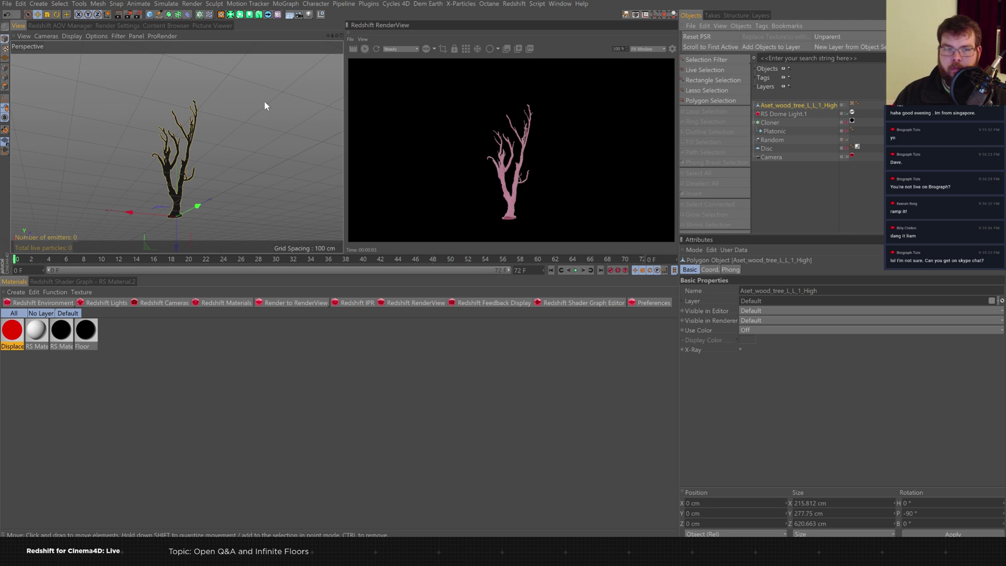
pyautogui.keyDown('alt'); pyautogui.moveTo(210, 165); pyautogui.dragTo(228, 182); pyautogui.keyUp('alt')
pyautogui.scroll(5, 233, 185)
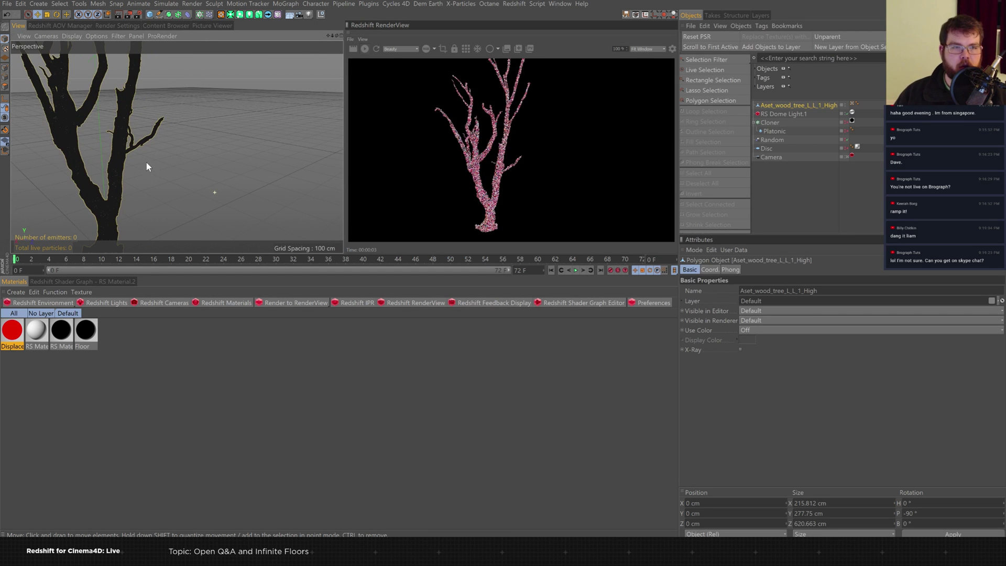
pyautogui.keyDown('alt'); pyautogui.moveTo(205, 171); pyautogui.dragTo(238, 189); pyautogui.keyUp('alt')
pyautogui.scroll(3, 249, 179)
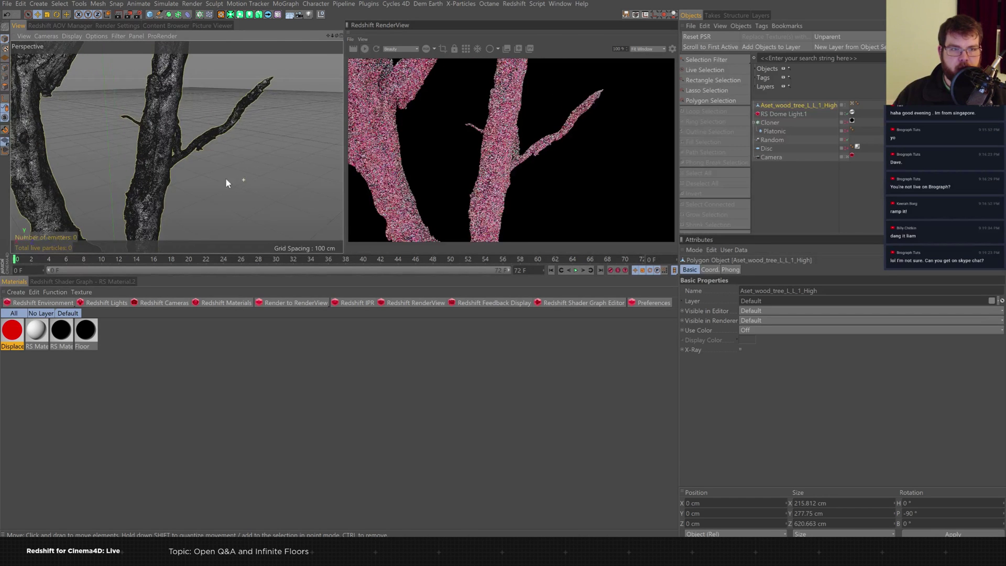
pyautogui.scroll(3, 225, 177)
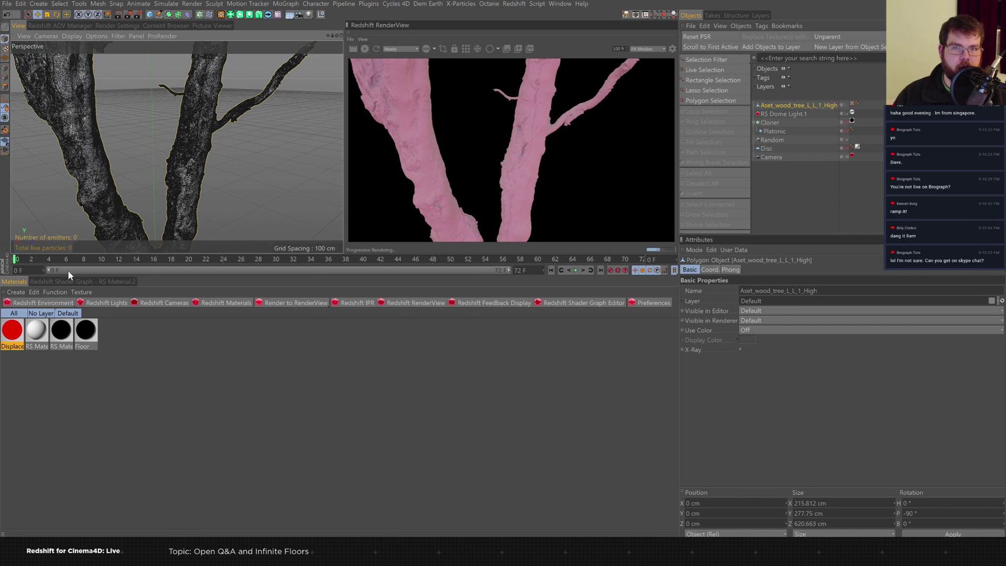
# Rename the Displace material to Tree, assign it to the tree object and bring up the shader graph.
pyautogui.click(15, 343)
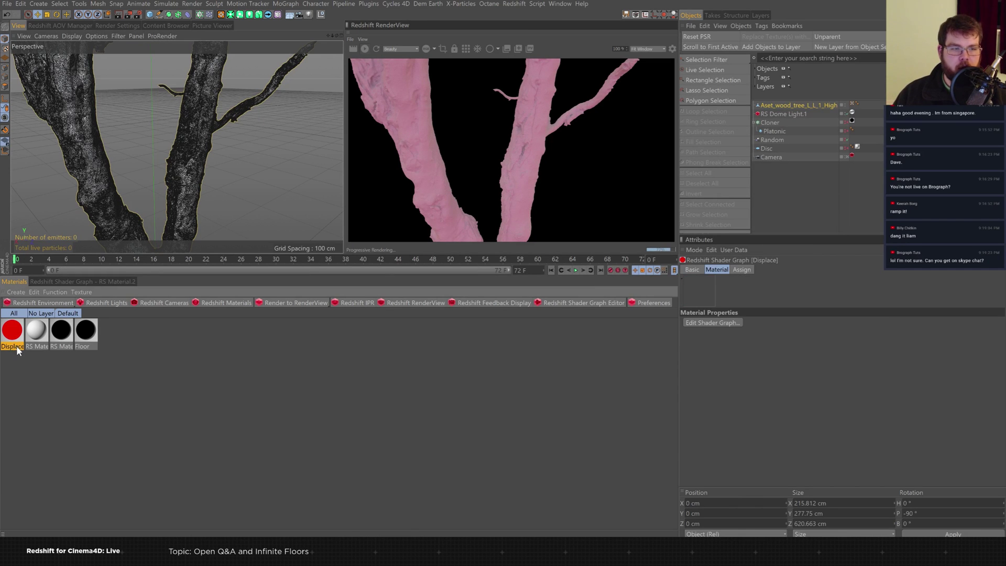
pyautogui.write('Tree')
pyautogui.press('Return')
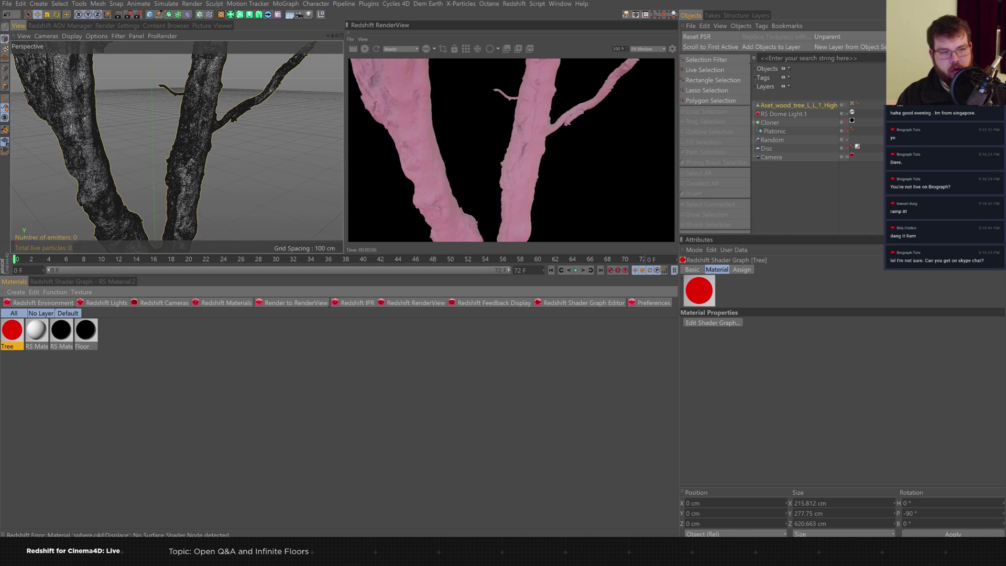
pyautogui.moveTo(12, 336); pyautogui.dragTo(825, 106)
pyautogui.click(72, 280)
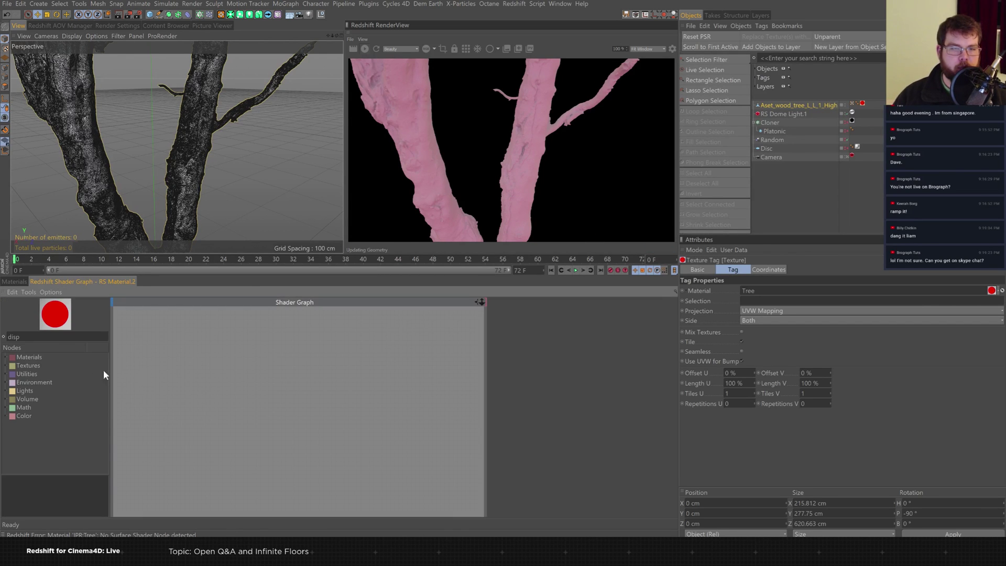
# Create a new Redshift material for the tree in place of the red one and name it Tree.
pyautogui.click(23, 282)
pyautogui.click(225, 303)
pyautogui.click(278, 314)
pyautogui.click(19, 345)
pyautogui.doubleClick(12, 346)
pyautogui.write('Tree')
pyautogui.press('Return')
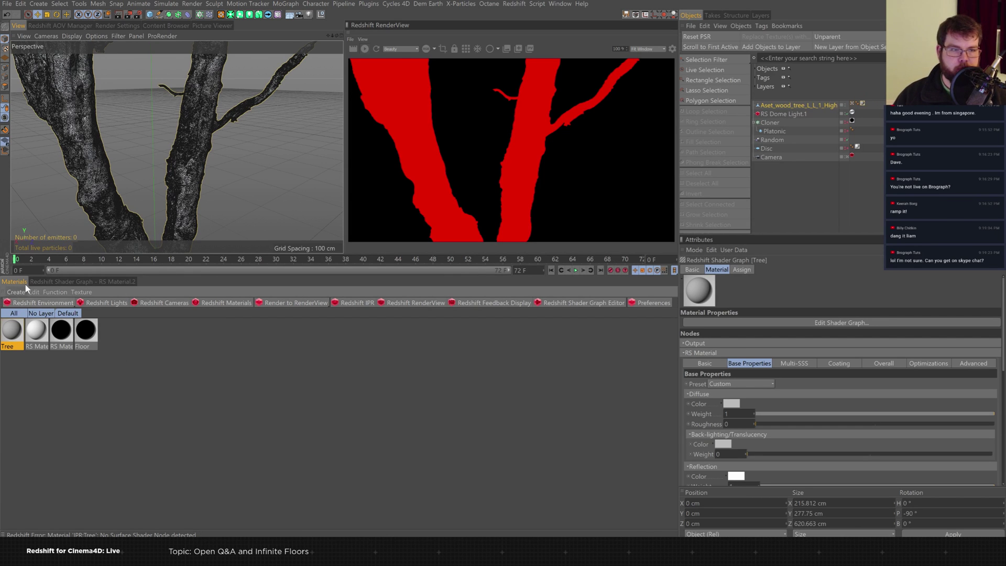
# Open the Tree material's shader graph and move the RS Material and Output nodes to free space for textures.
pyautogui.click(64, 282)
pyautogui.moveTo(143, 382); pyautogui.dragTo(254, 420)
pyautogui.moveTo(168, 393); pyautogui.dragTo(312, 380)
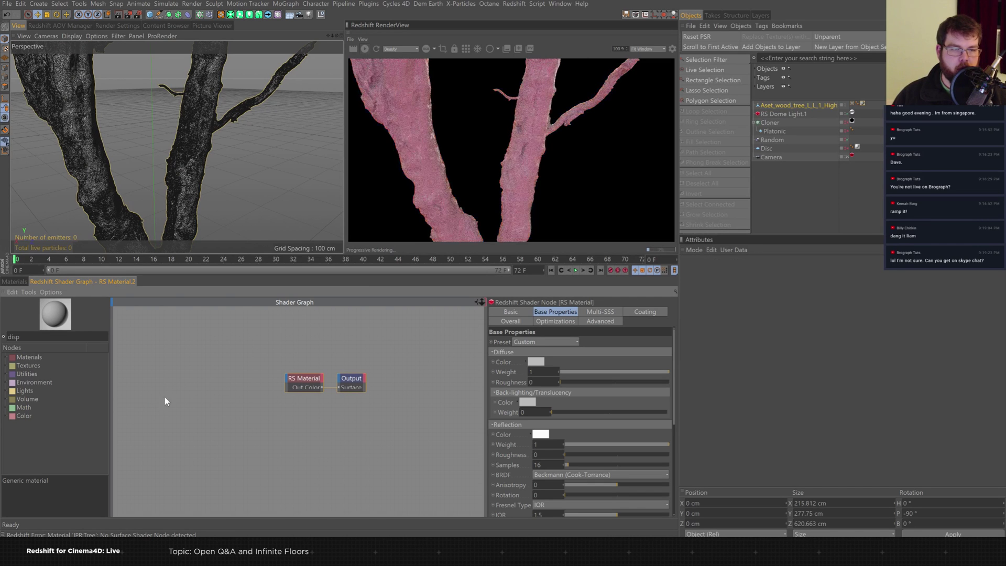
# Find the Texture node in the node library and add it ahead of the RS Material node.
pyautogui.click(37, 336)
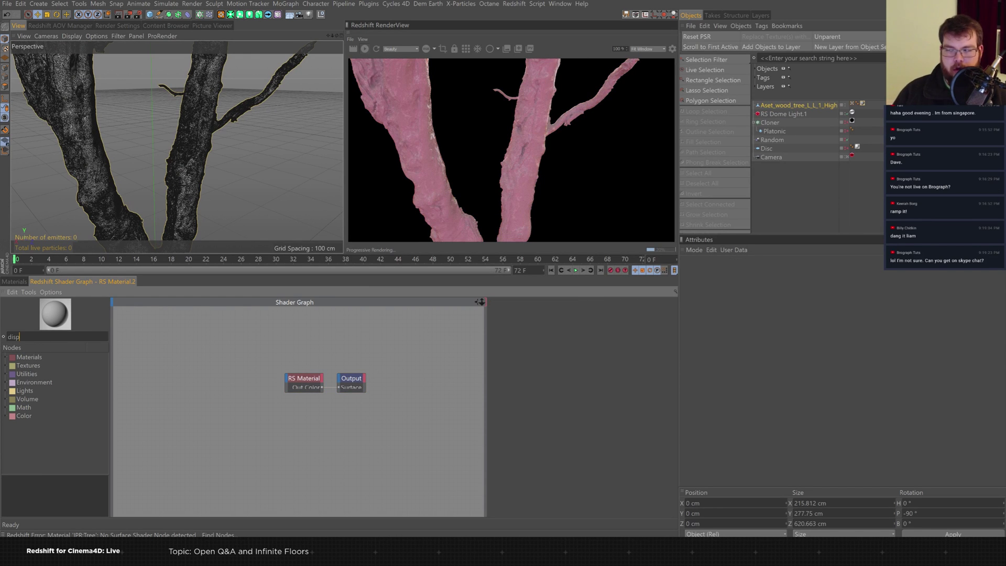
pyautogui.press('BackSpace')
pyautogui.press('BackSpace')
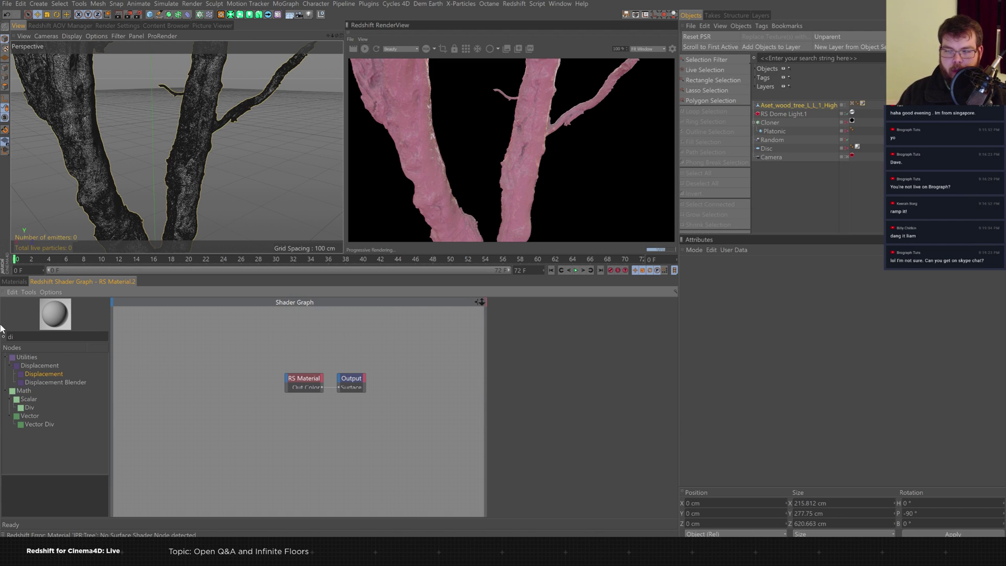
pyautogui.press('BackSpace')
pyautogui.press('BackSpace')
pyautogui.write('te')
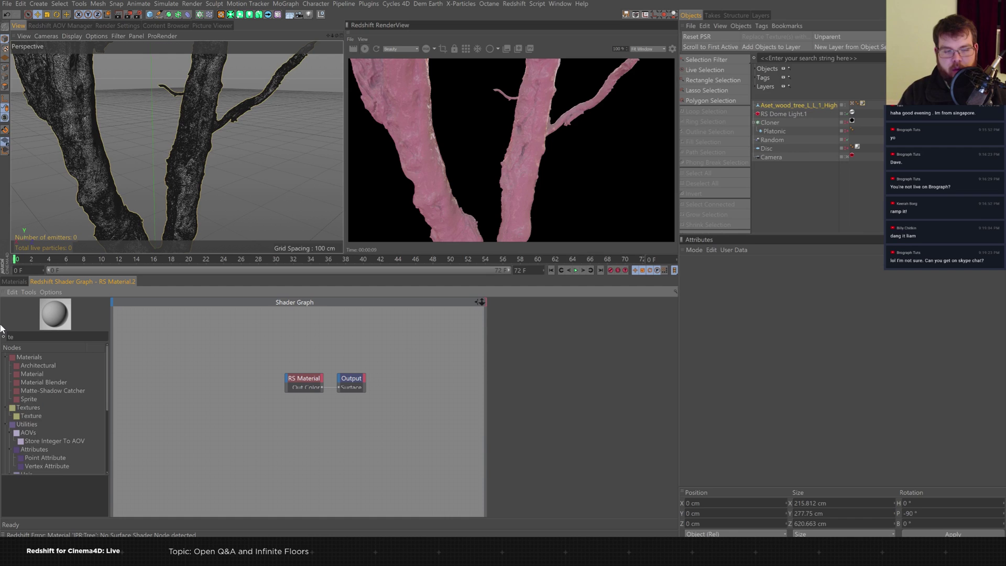
pyautogui.write('xtu')
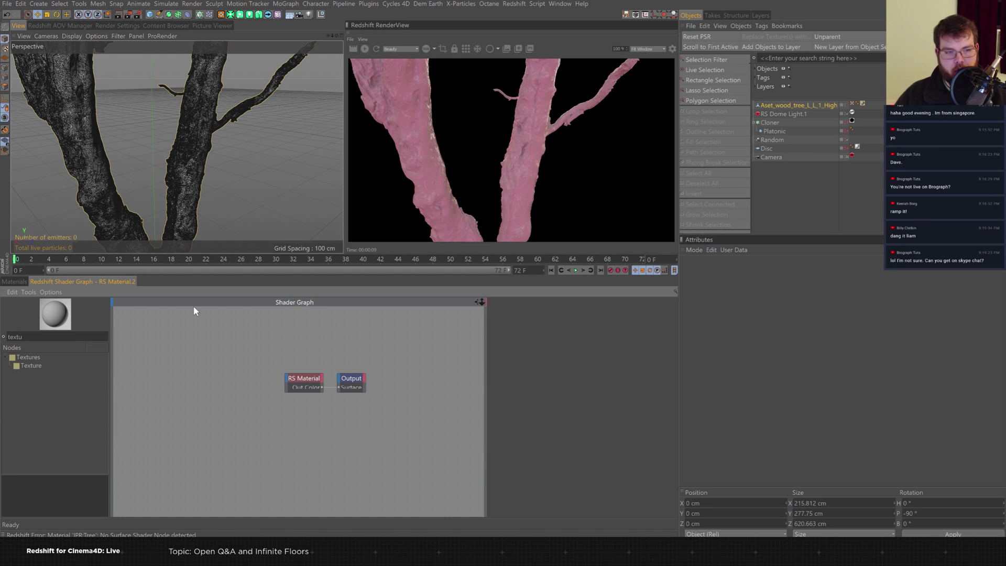
pyautogui.moveTo(25, 365); pyautogui.dragTo(176, 367)
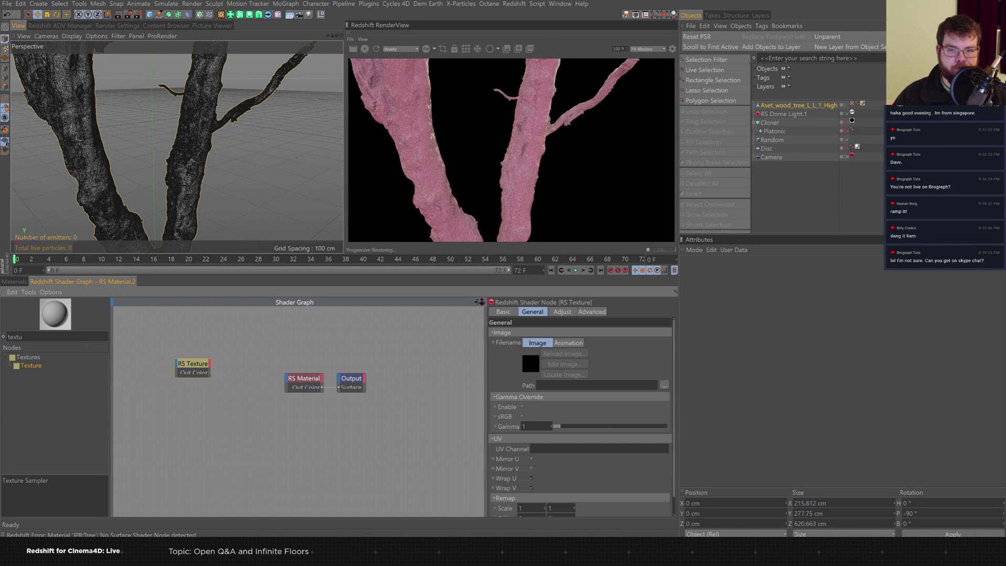
# Rename the new RS Texture node to Diffuse.
pyautogui.click(503, 312)
pyautogui.click(536, 333)
pyautogui.write('Diff')
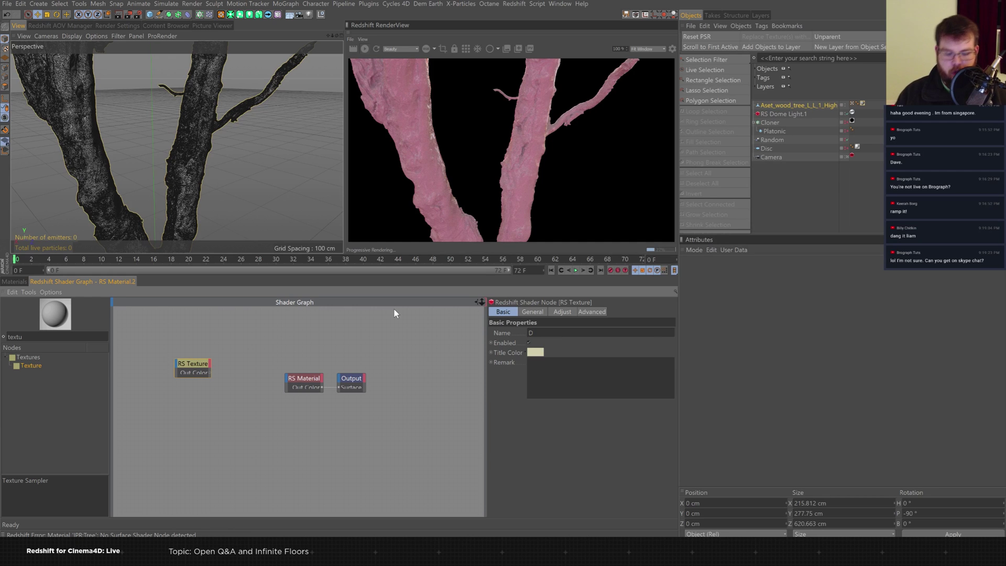
pyautogui.write('use')
pyautogui.press('Return')
# Load the 4K Albedo JPG from the Megascans 3d Wood_Tree folder as the Diffuse node's image.
pyautogui.click(532, 311)
pyautogui.click(647, 372)
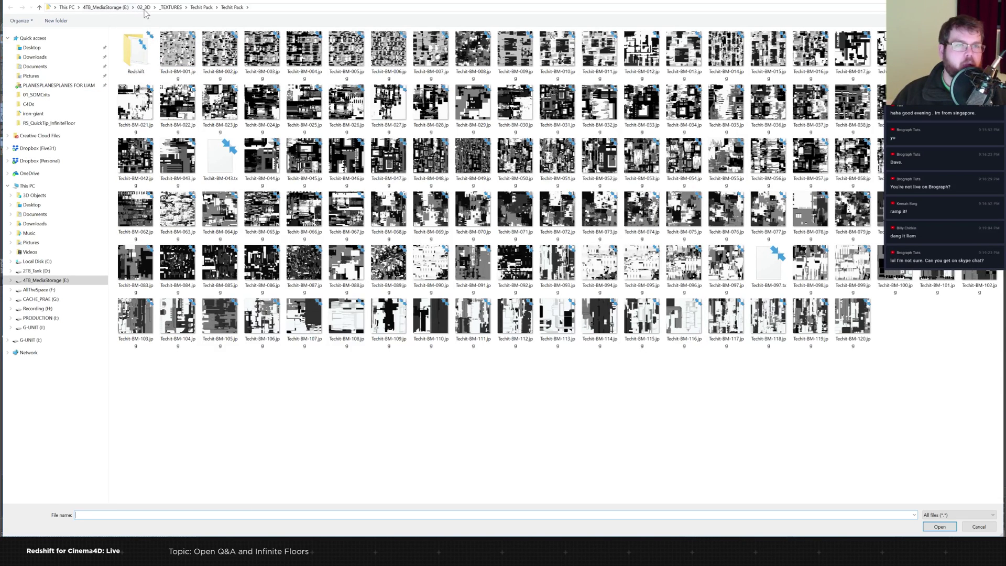
pyautogui.click(171, 7)
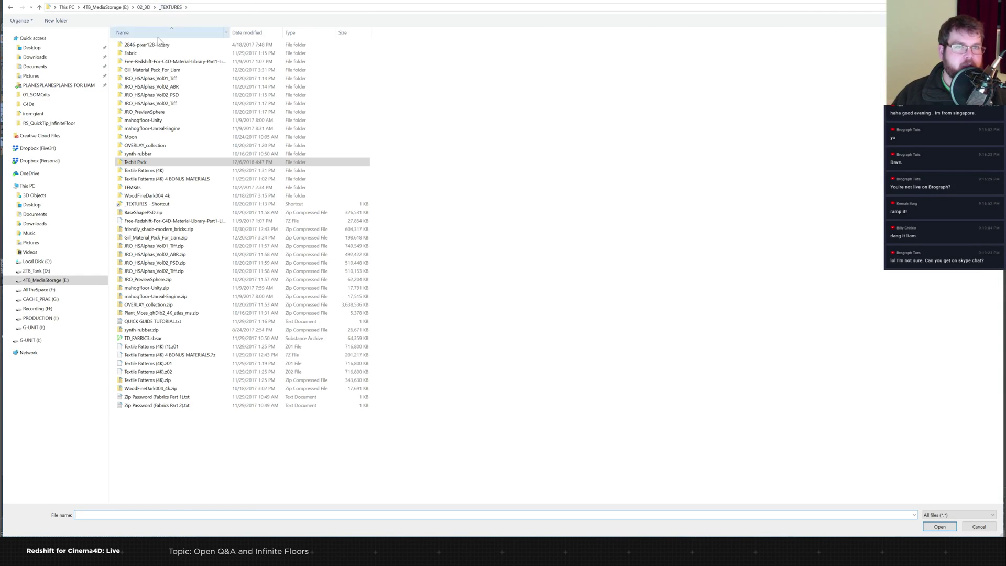
pyautogui.click(143, 7)
pyautogui.click(150, 78)
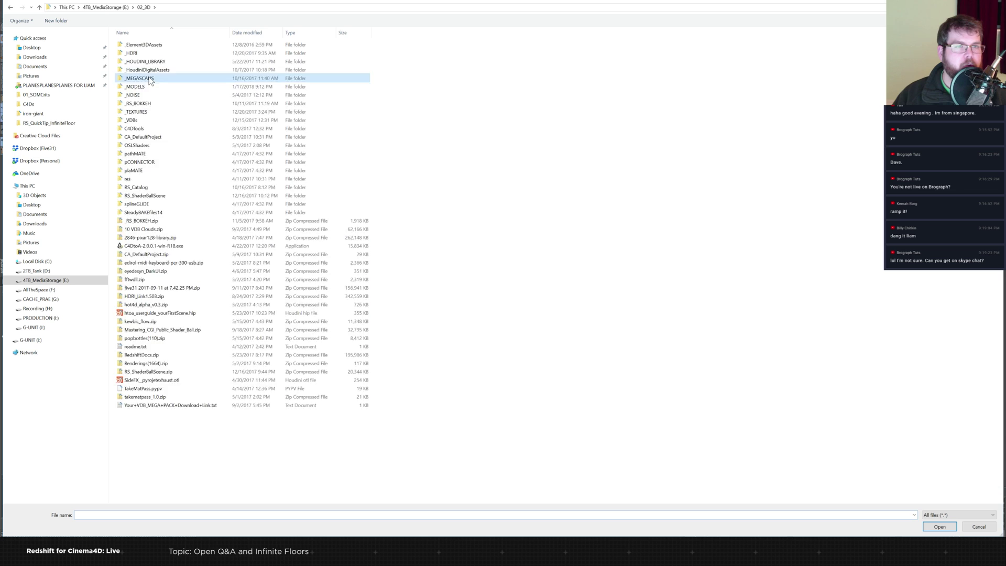
pyautogui.doubleClick(150, 79)
pyautogui.doubleClick(144, 54)
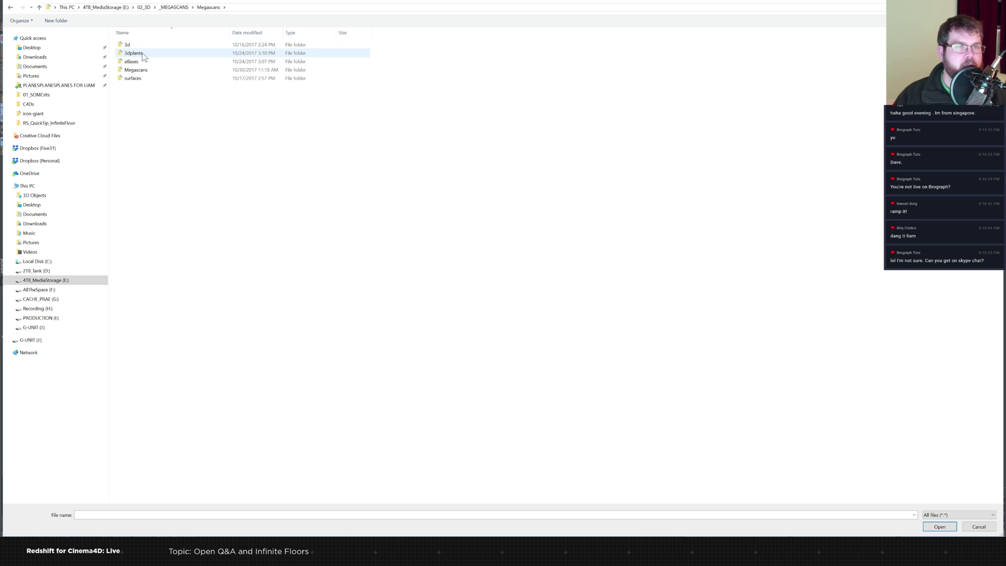
pyautogui.doubleClick(129, 45)
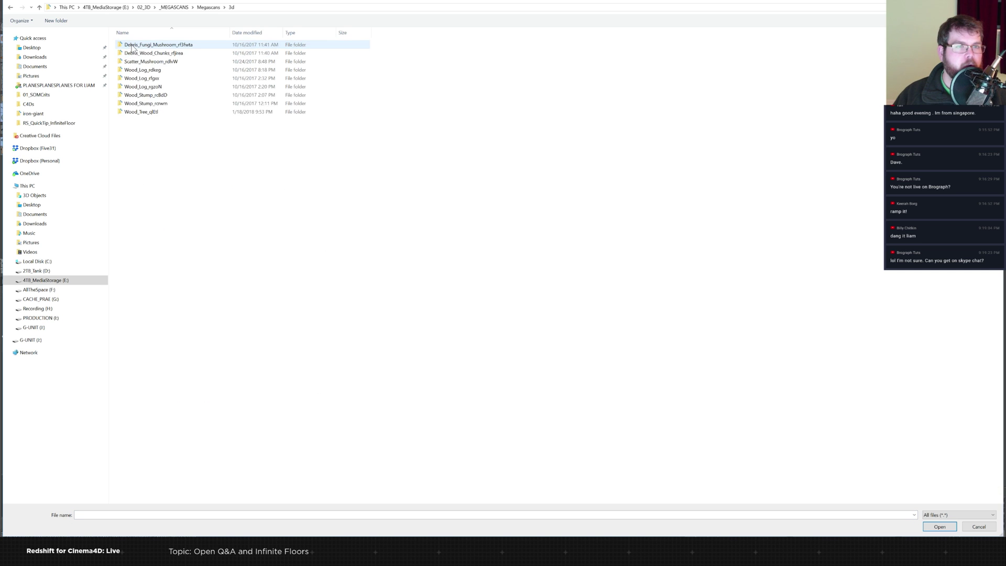
pyautogui.doubleClick(153, 115)
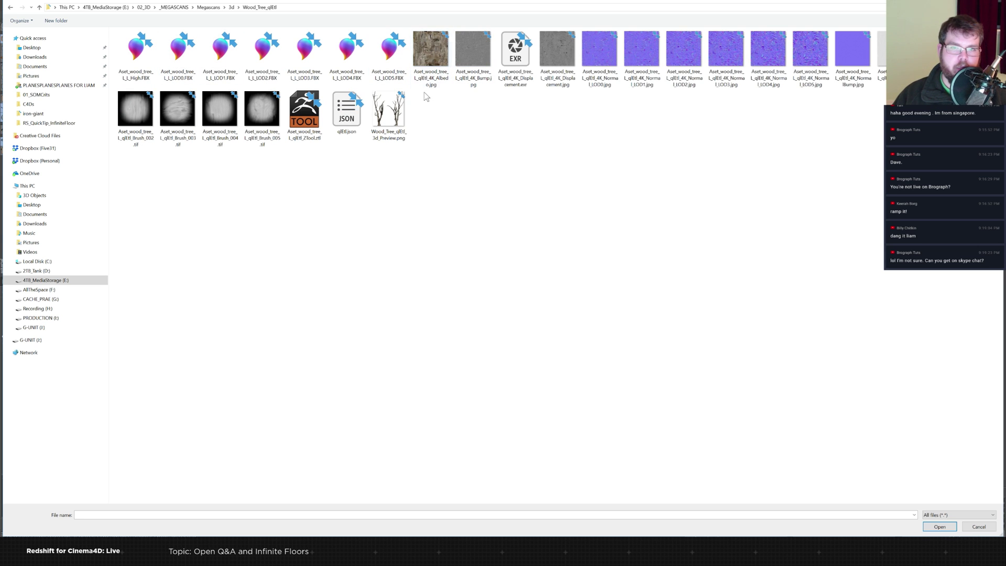
pyautogui.doubleClick(436, 50)
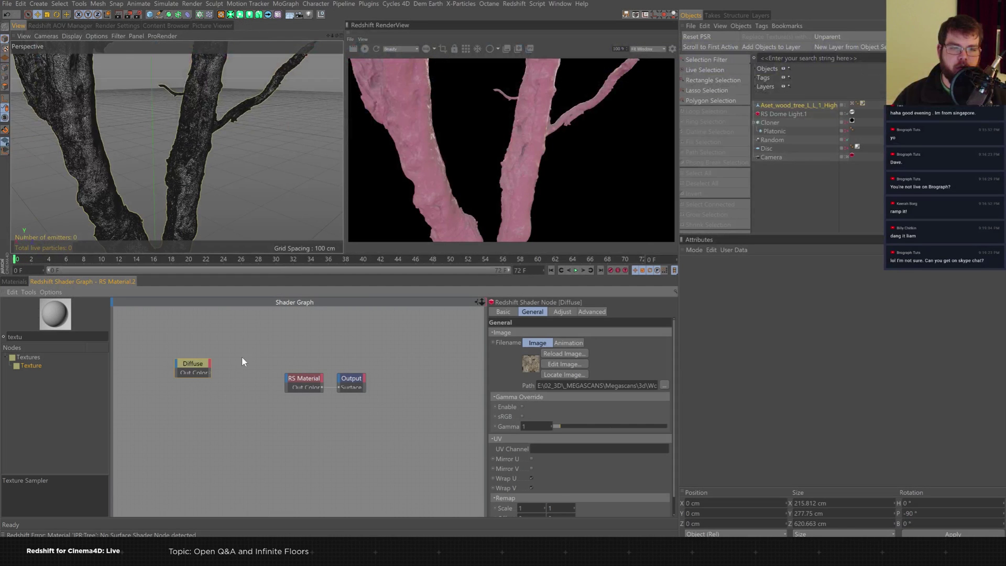
# Rearrange the nodes and add a second Texture node below Diffuse, named AO.
pyautogui.moveTo(206, 365); pyautogui.dragTo(231, 371)
pyautogui.moveTo(304, 378); pyautogui.dragTo(193, 367)
pyautogui.moveTo(24, 367); pyautogui.dragTo(198, 404)
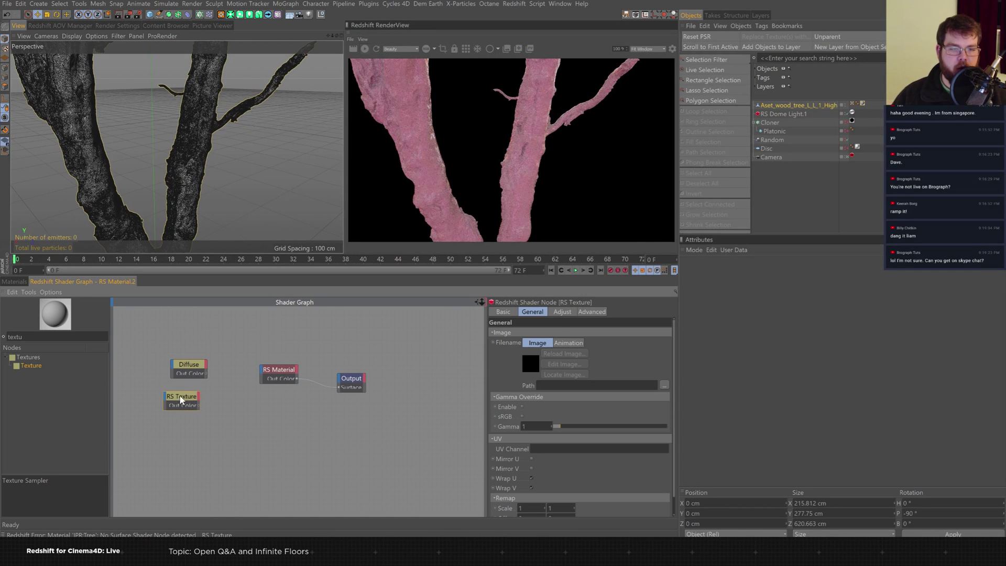
pyautogui.click(498, 313)
pyautogui.hotkey('ctrl', 'a')
pyautogui.write('AO')
pyautogui.press('Return')
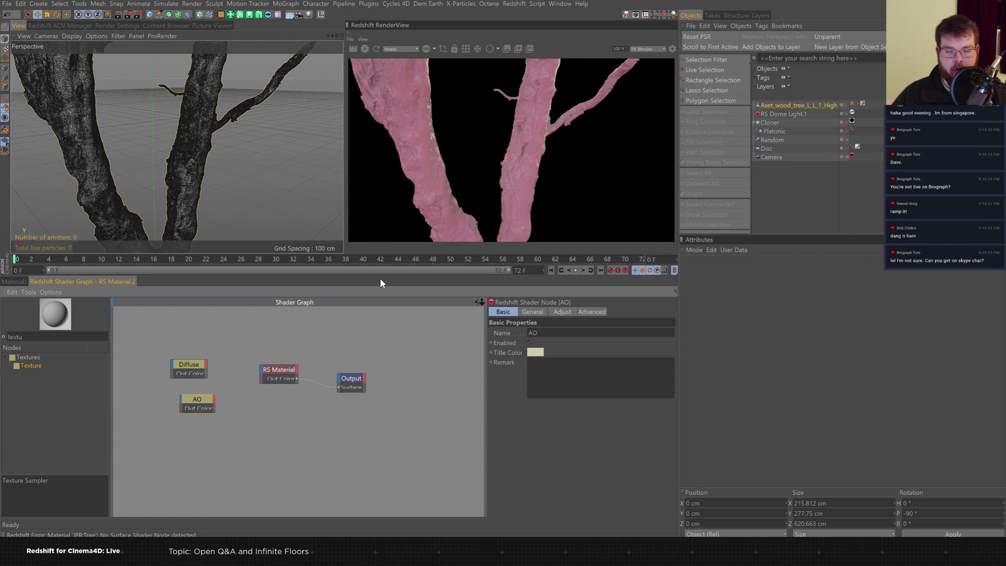
# Add a Color Composite node to the graph and arrange the Diffuse and AO nodes ahead of it.
pyautogui.moveTo(39, 337); pyautogui.dragTo(1, 294)
pyautogui.write('comp')
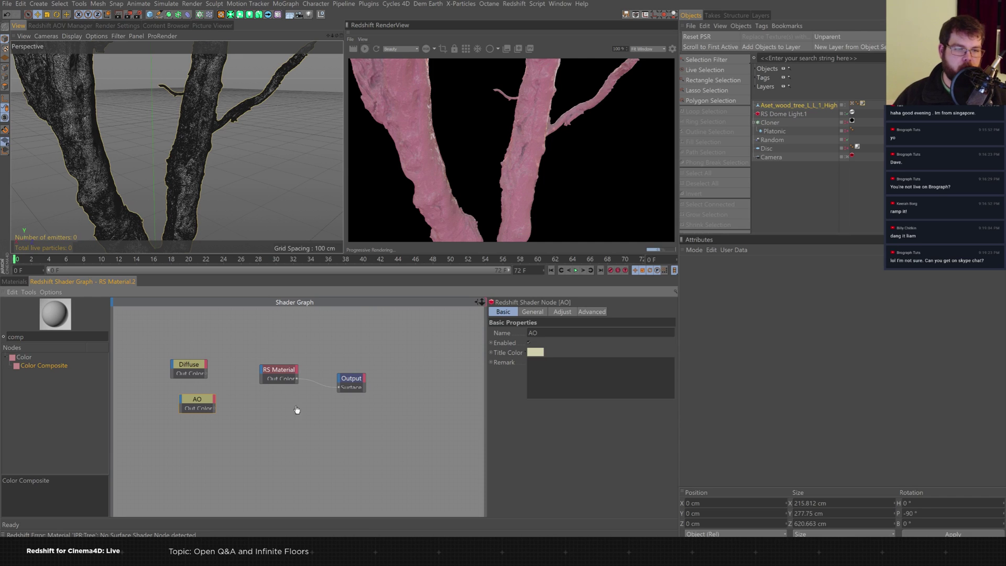
pyautogui.moveTo(297, 410); pyautogui.dragTo(293, 408)
pyautogui.moveTo(207, 401); pyautogui.dragTo(183, 401)
pyautogui.moveTo(267, 399); pyautogui.dragTo(240, 392)
pyautogui.moveTo(197, 365); pyautogui.dragTo(180, 367)
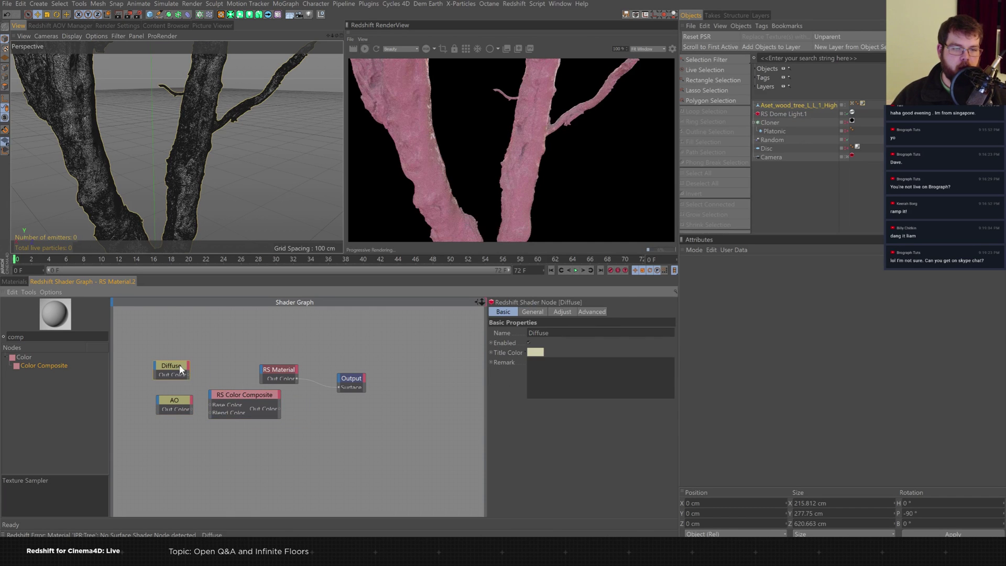
# Connect Diffuse to the Color Composite's Base Color and AO to its Blend Color, and set the composite mode to Multiply.
pyautogui.moveTo(213, 408); pyautogui.dragTo(210, 405)
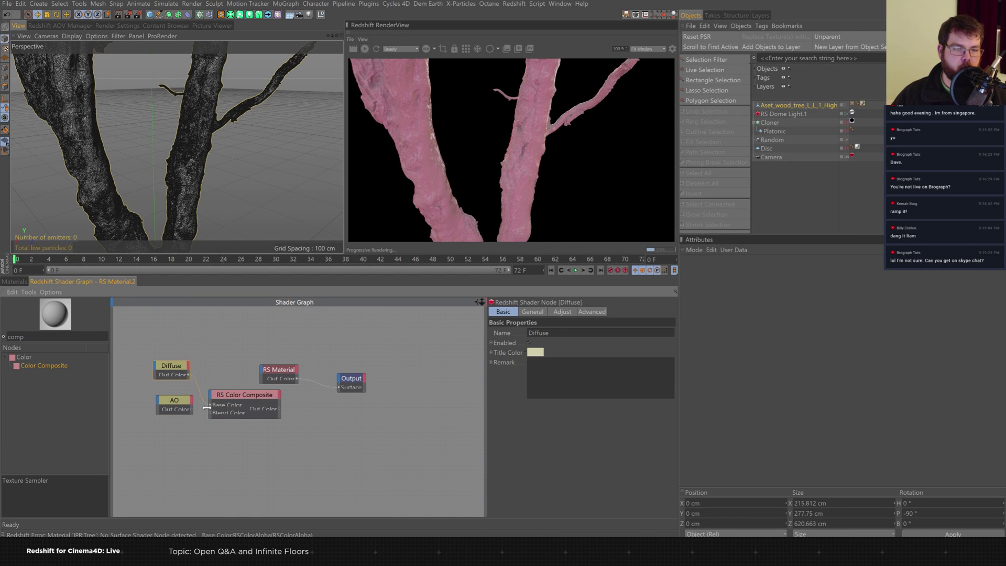
pyautogui.click(191, 407)
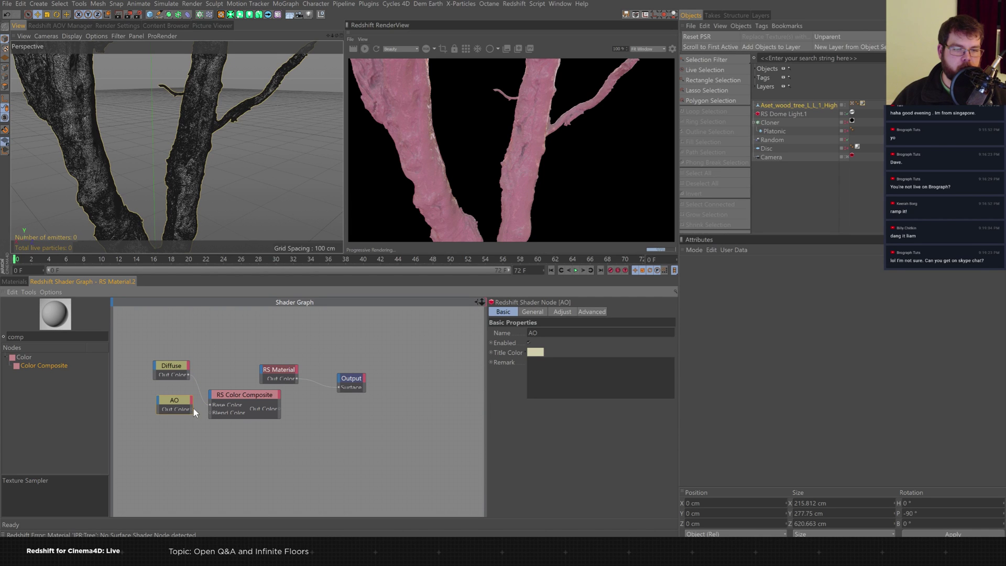
pyautogui.moveTo(210, 413); pyautogui.dragTo(211, 413)
pyautogui.click(256, 397)
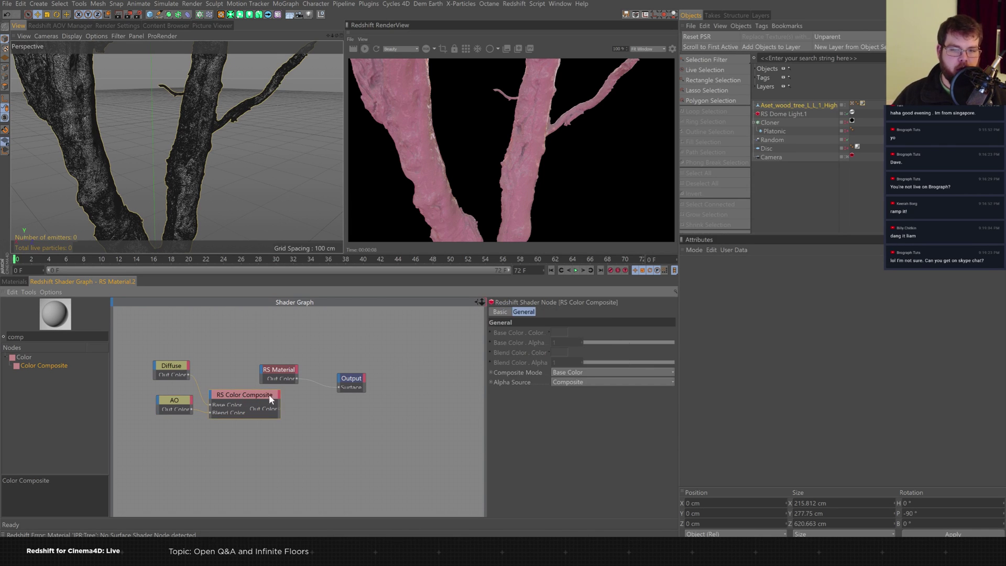
pyautogui.click(592, 371)
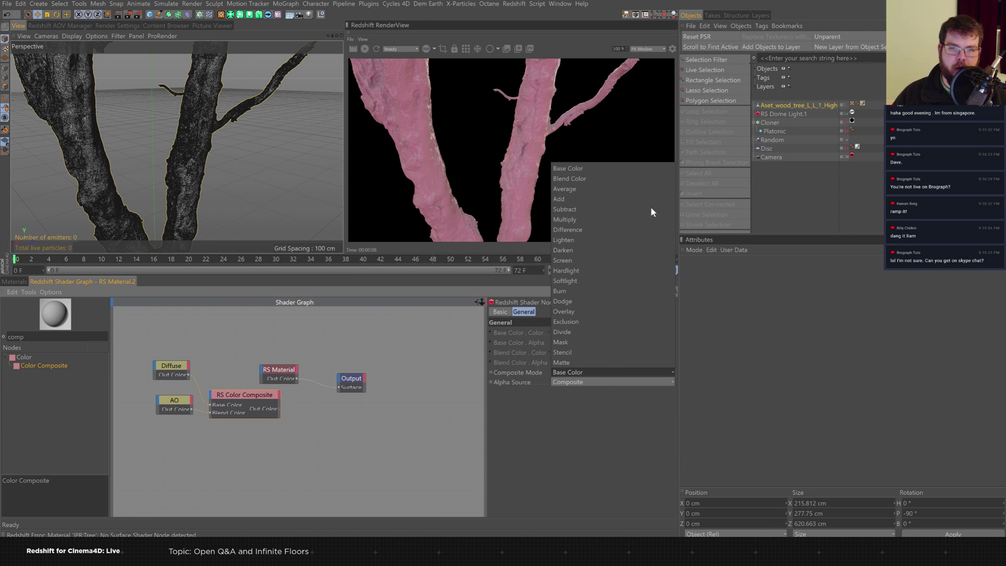
pyautogui.click(579, 219)
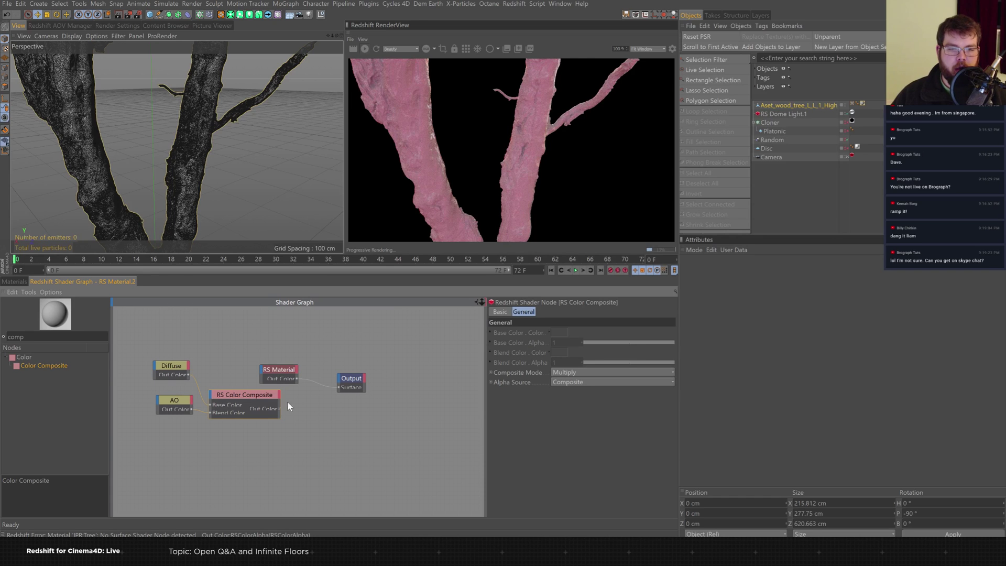
# Connect the Color Composite's output to the RS Material's Diffuse Color.
pyautogui.click(263, 372)
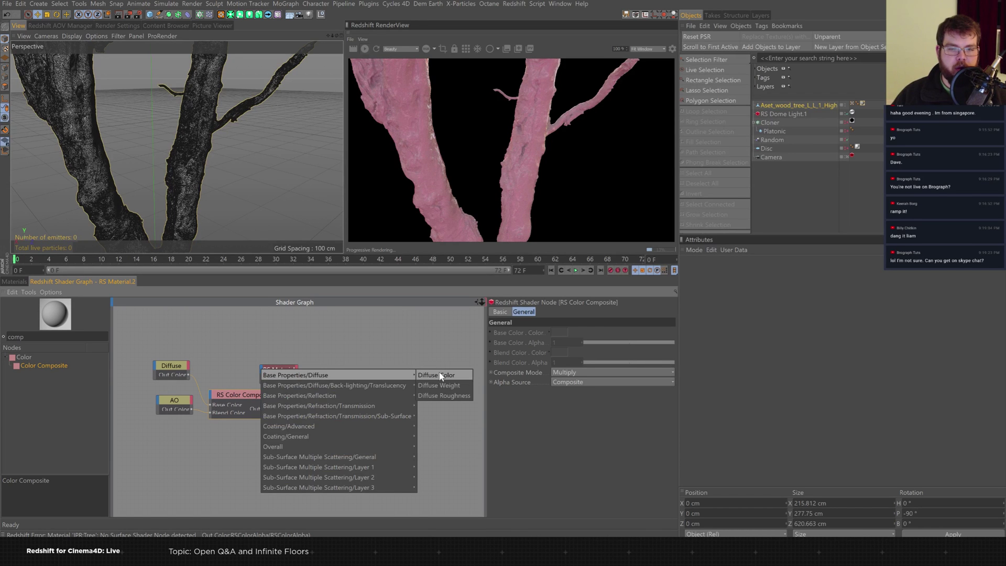
pyautogui.click(428, 383)
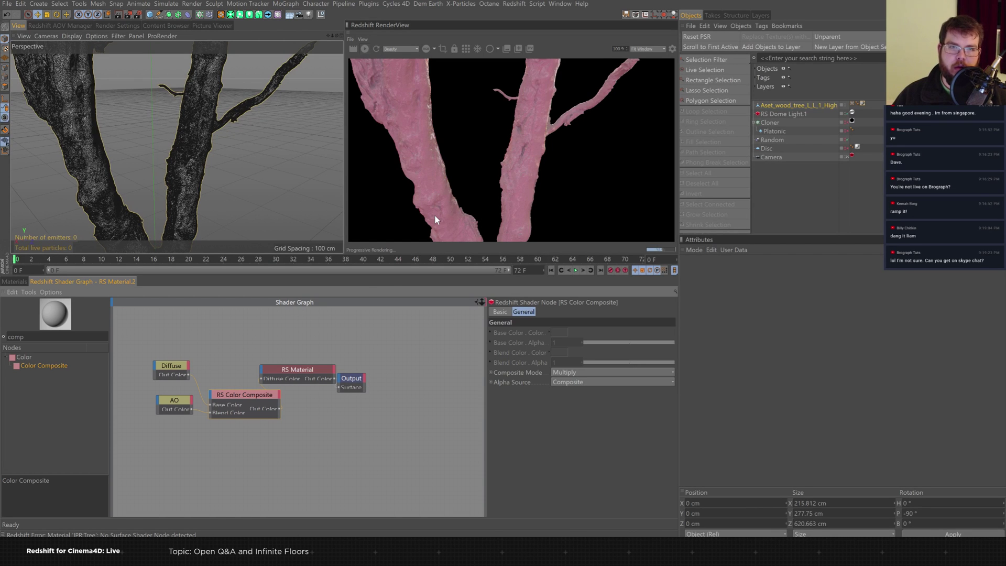
pyautogui.hotkey('ctrl', 'z')
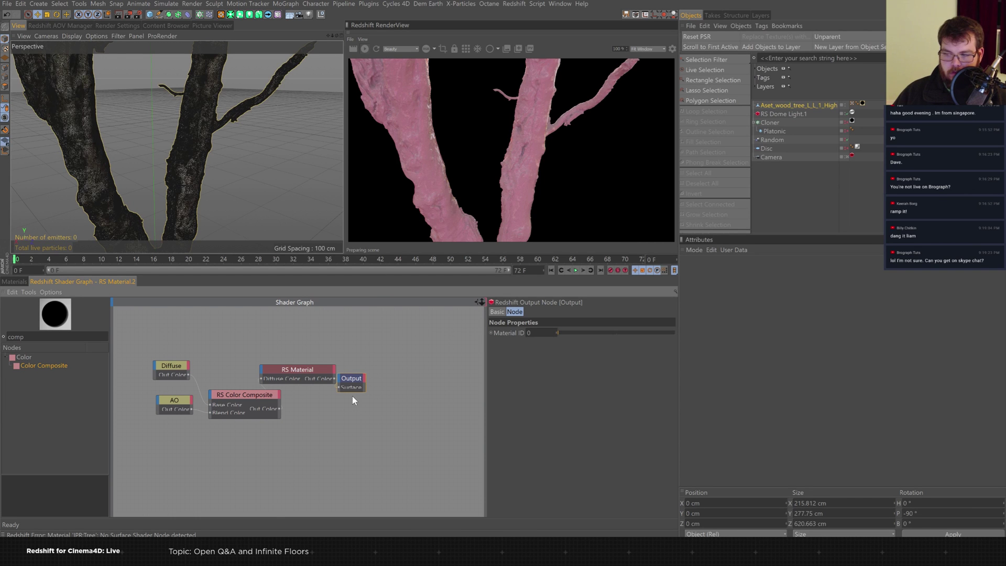
# Spread the Output, RS Material and Color Composite nodes out in a row so they no longer overlap.
pyautogui.moveTo(351, 385); pyautogui.dragTo(422, 387)
pyautogui.moveTo(301, 370); pyautogui.dragTo(374, 370)
pyautogui.moveTo(236, 395); pyautogui.dragTo(241, 379)
pyautogui.moveTo(335, 372); pyautogui.dragTo(254, 372)
pyautogui.click(344, 373)
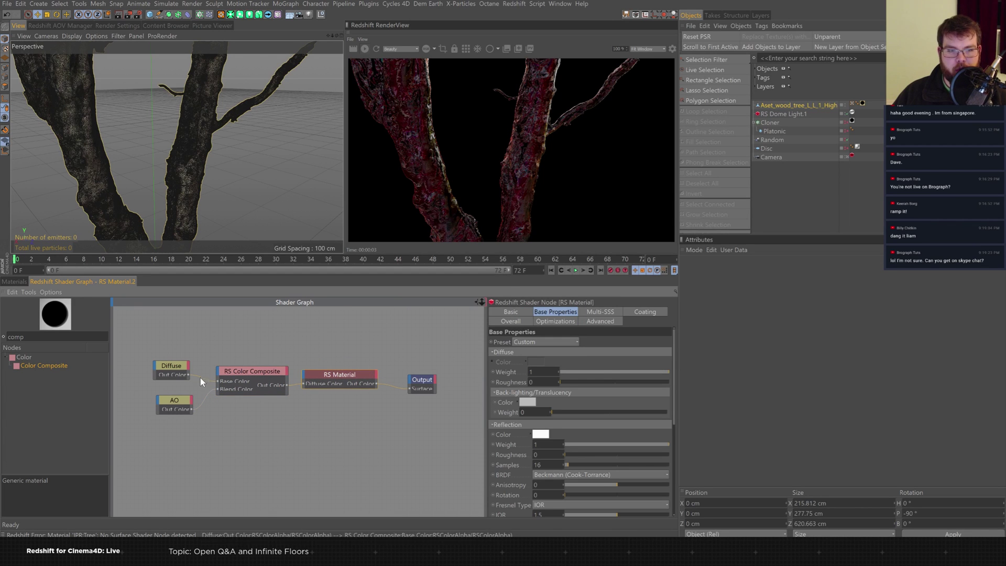
pyautogui.click(173, 370)
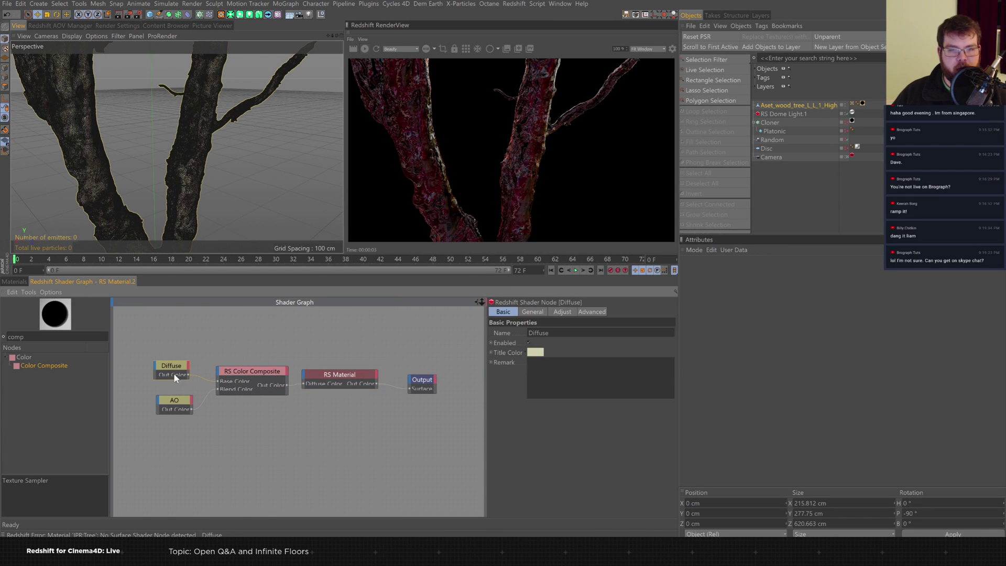
pyautogui.click(178, 401)
pyautogui.click(169, 369)
pyautogui.click(532, 313)
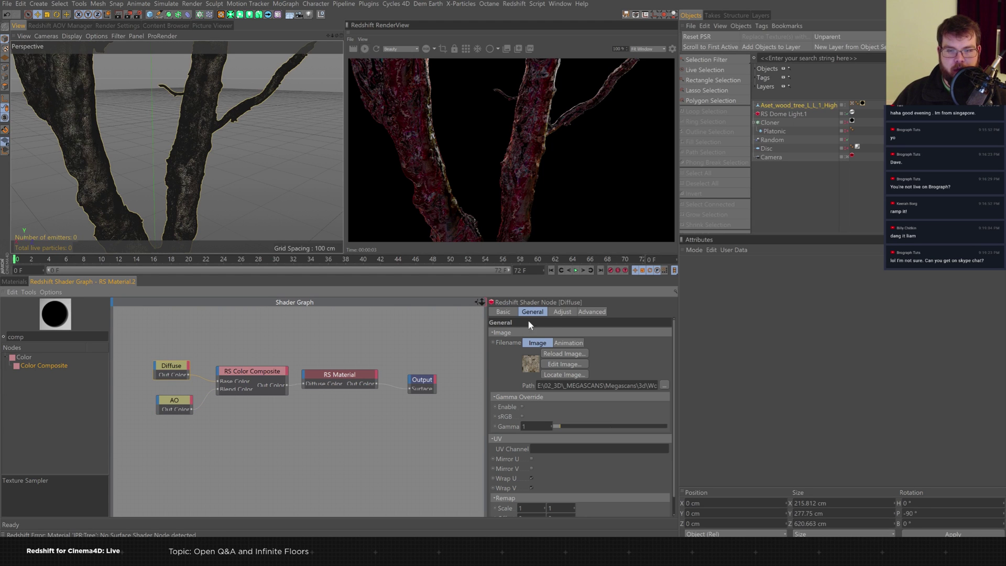
pyautogui.click(184, 403)
pyautogui.click(664, 386)
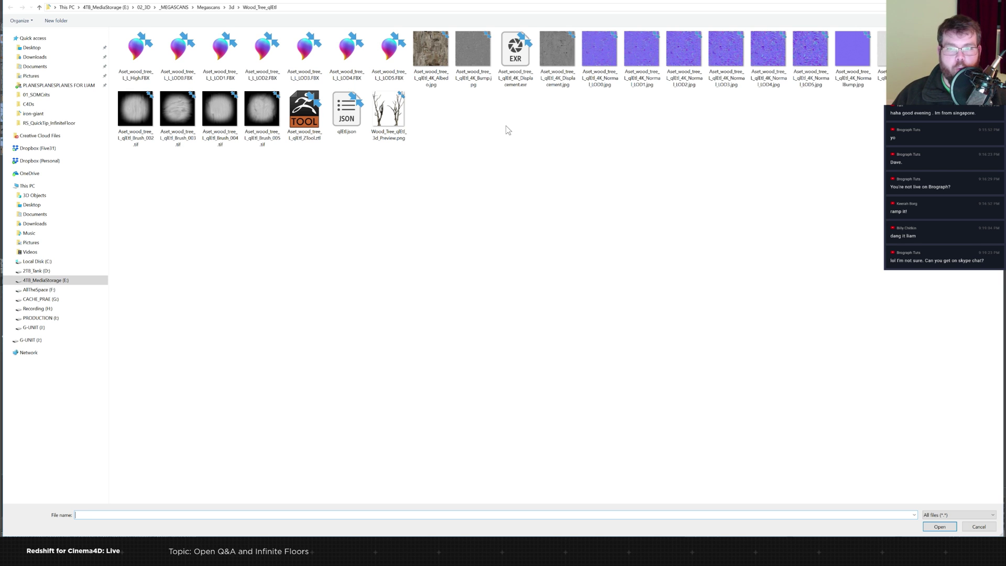
pyautogui.click(979, 526)
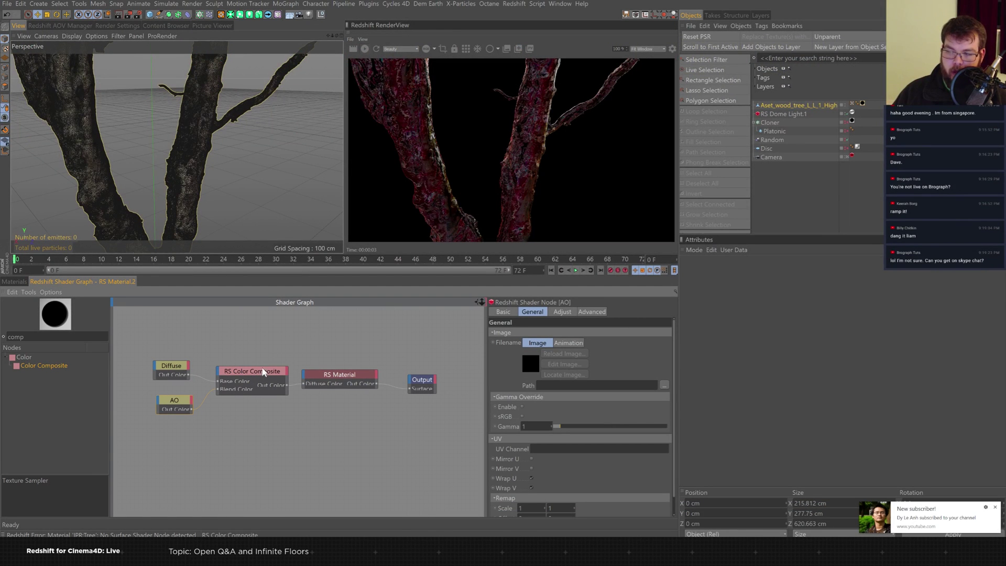
pyautogui.click(995, 508)
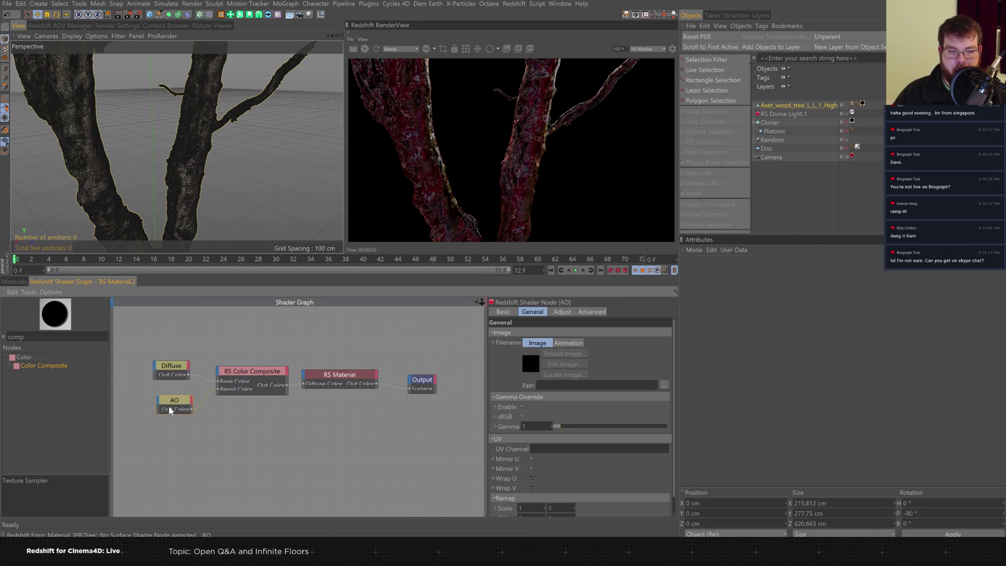
# Connect Diffuse directly to the RS Material's Diffuse Color and delete the AO and Color Composite nodes.
pyautogui.click(247, 386)
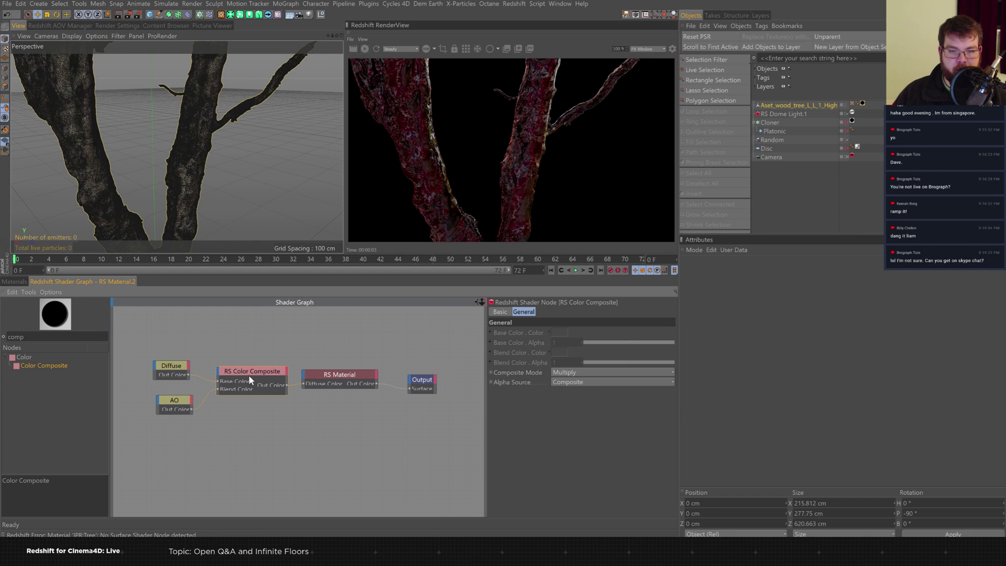
pyautogui.moveTo(269, 371); pyautogui.dragTo(269, 392)
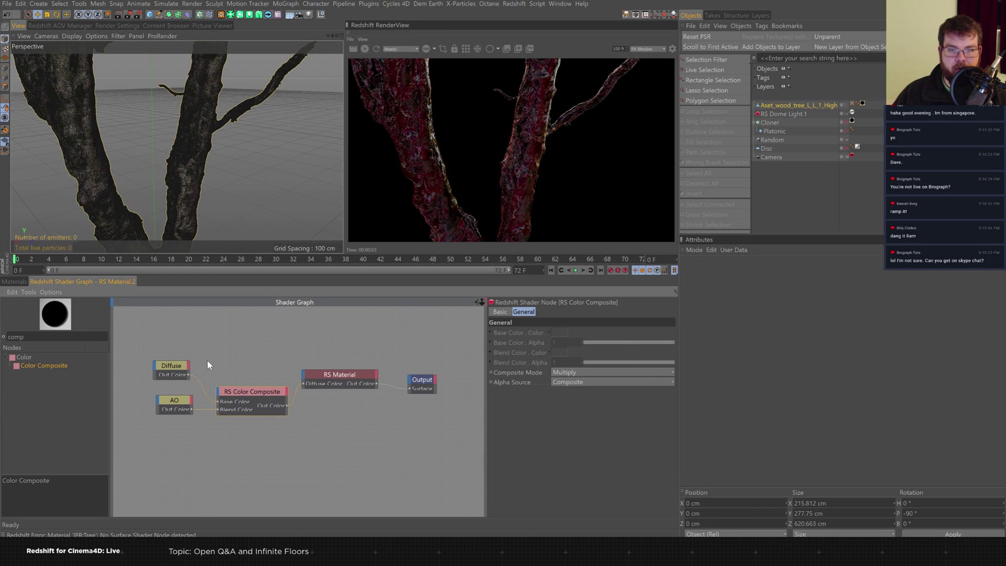
pyautogui.click(169, 372)
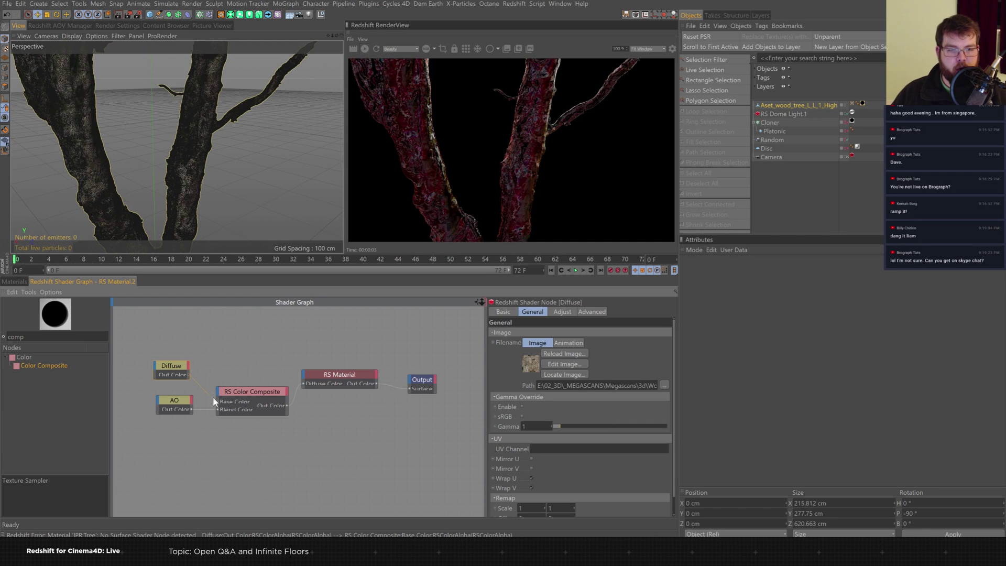
pyautogui.moveTo(218, 407)
pyautogui.mouseDown()
pyautogui.moveTo(304, 386)
pyautogui.moveTo(240, 416)
pyautogui.mouseUp()
pyautogui.moveTo(153, 401); pyautogui.dragTo(212, 456)
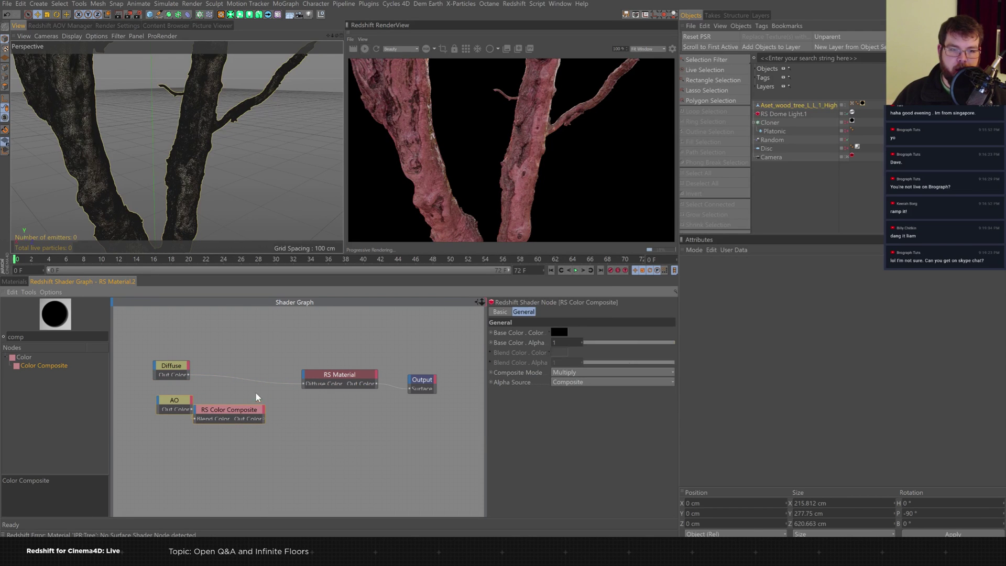
pyautogui.press('Delete')
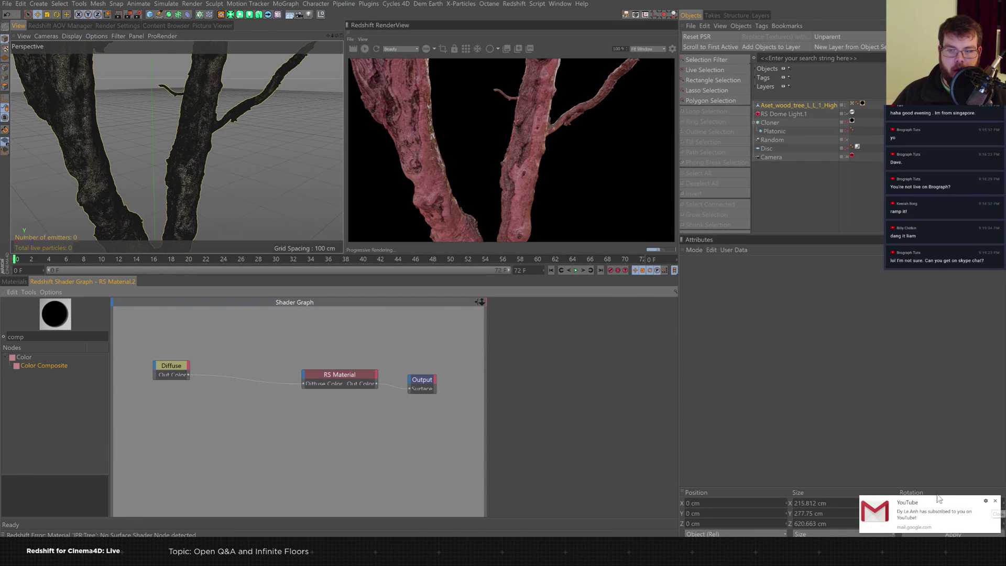
pyautogui.click(994, 500)
# Duplicate the Diffuse texture node below itself and load Aset_wood_tree_L_qlEtl_4K_Roughness.jpg into the copy.
pyautogui.moveTo(176, 364); pyautogui.dragTo(207, 401)
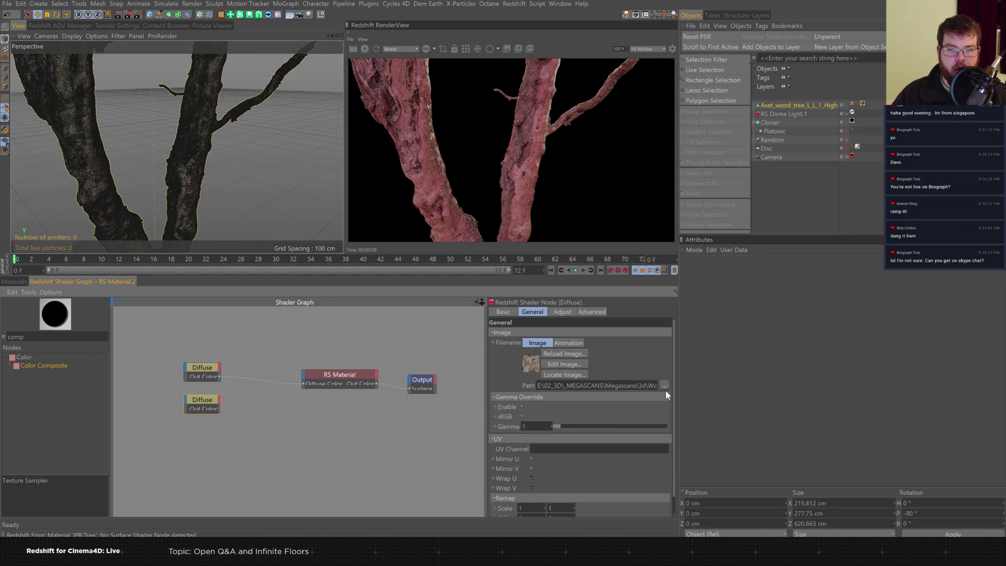
pyautogui.click(667, 379)
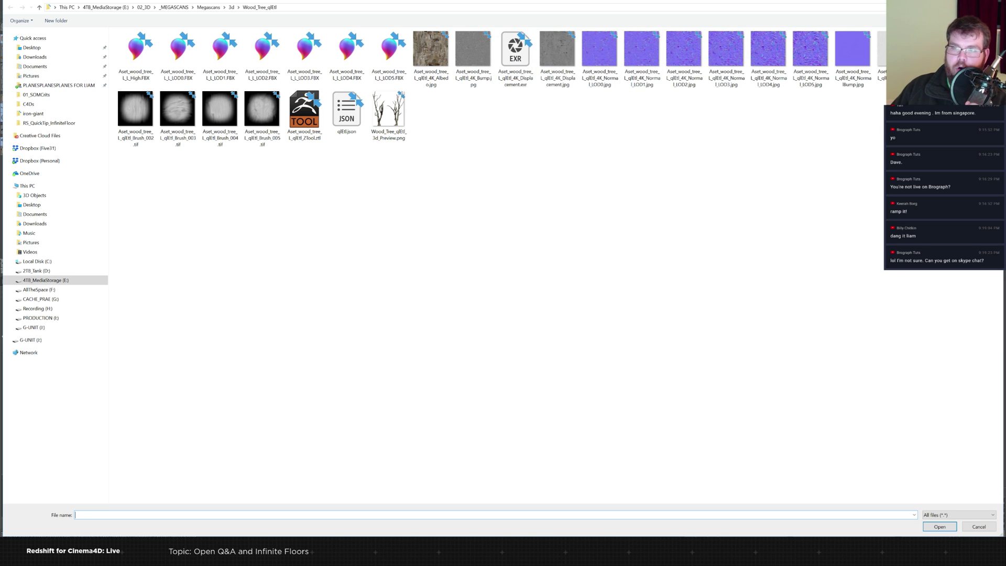
pyautogui.click(880, 58)
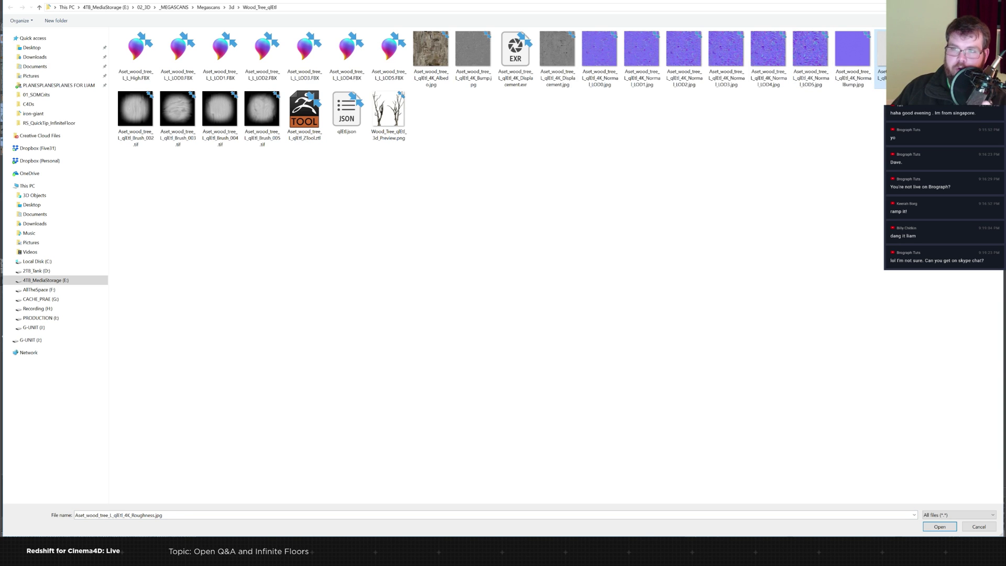
pyautogui.press('Return')
# Move the RS Material closer to the textures and enable Convert From Glossiness to Roughness for its reflection.
pyautogui.click(352, 380)
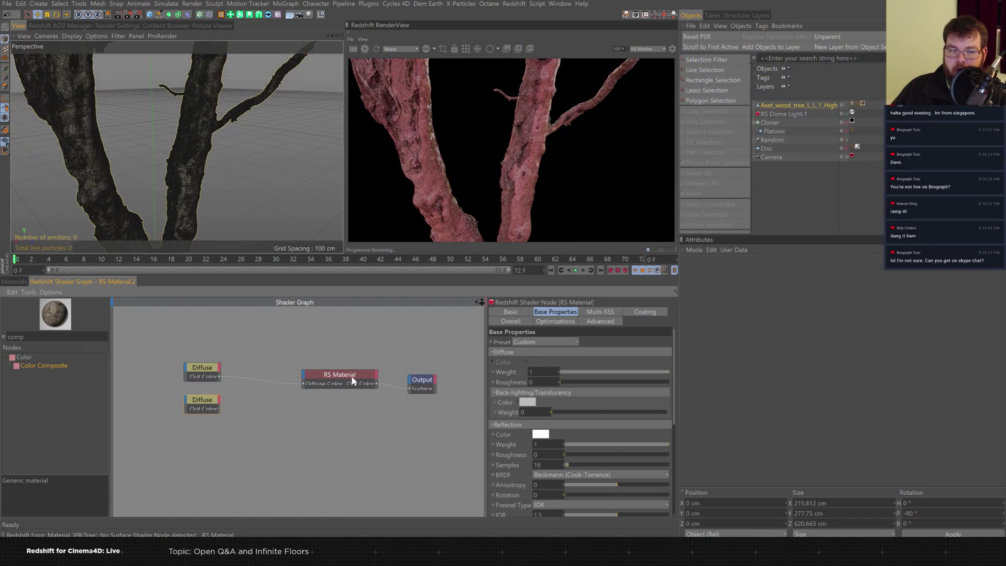
pyautogui.click(601, 322)
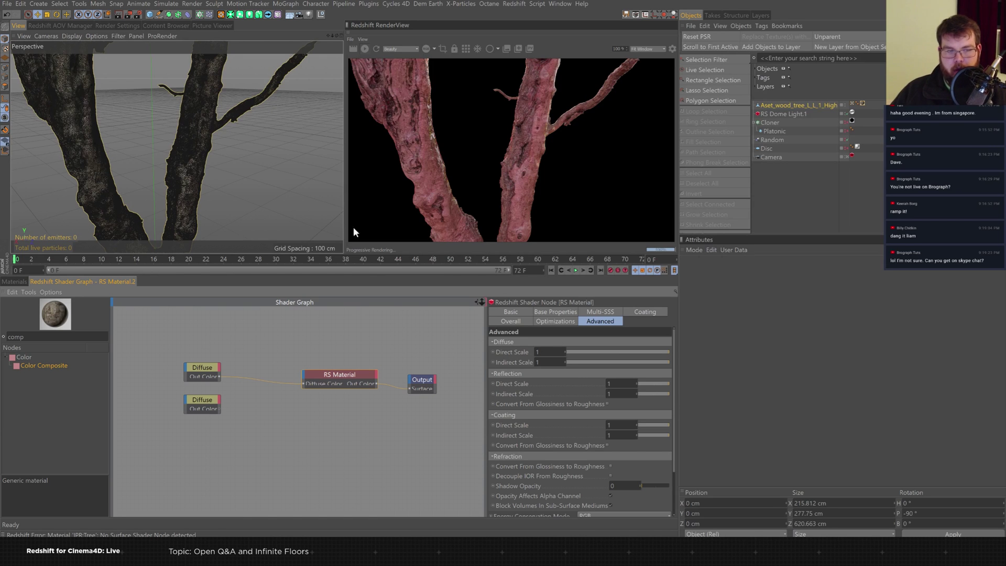
pyautogui.moveTo(354, 372); pyautogui.dragTo(330, 372)
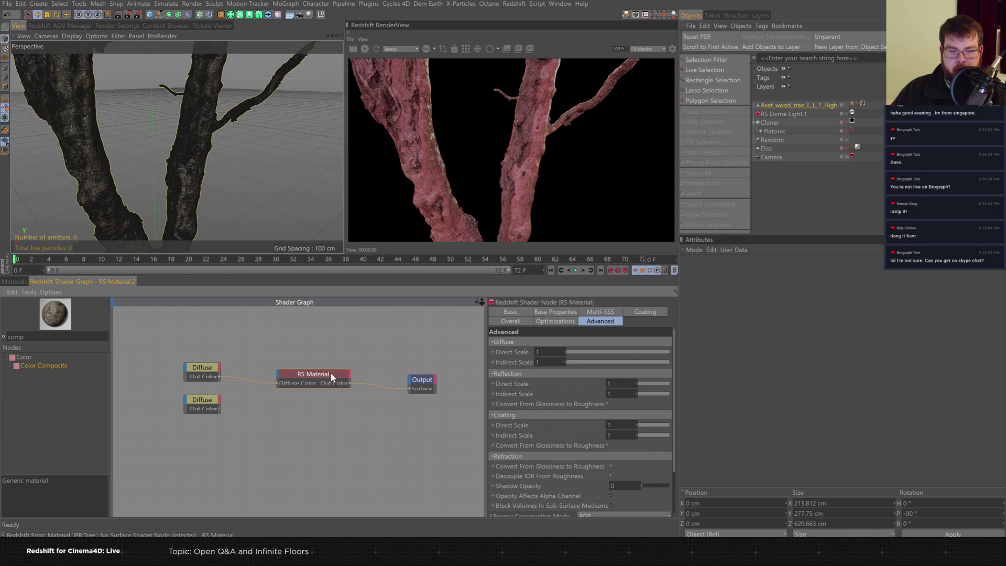
pyautogui.click(608, 404)
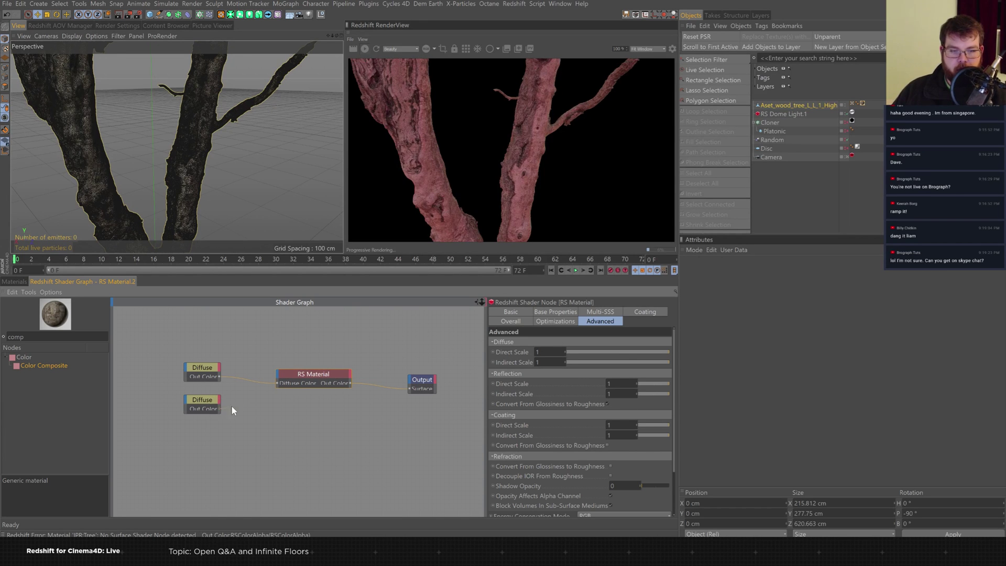
# Connect the copied texture node to the RS Material's Refl Roughness input.
pyautogui.moveTo(279, 378); pyautogui.dragTo(279, 379)
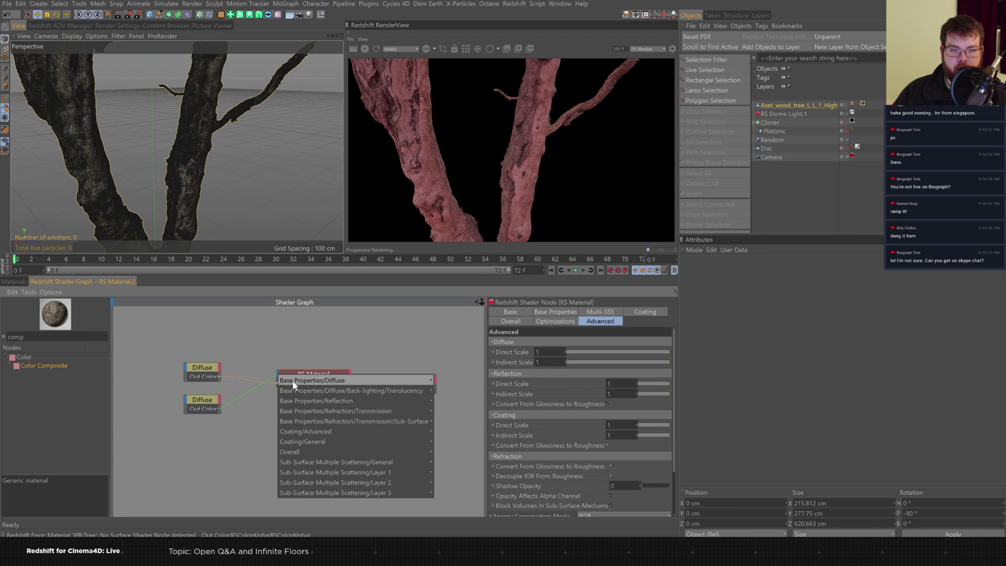
pyautogui.moveTo(404, 385)
pyautogui.moveTo(390, 403)
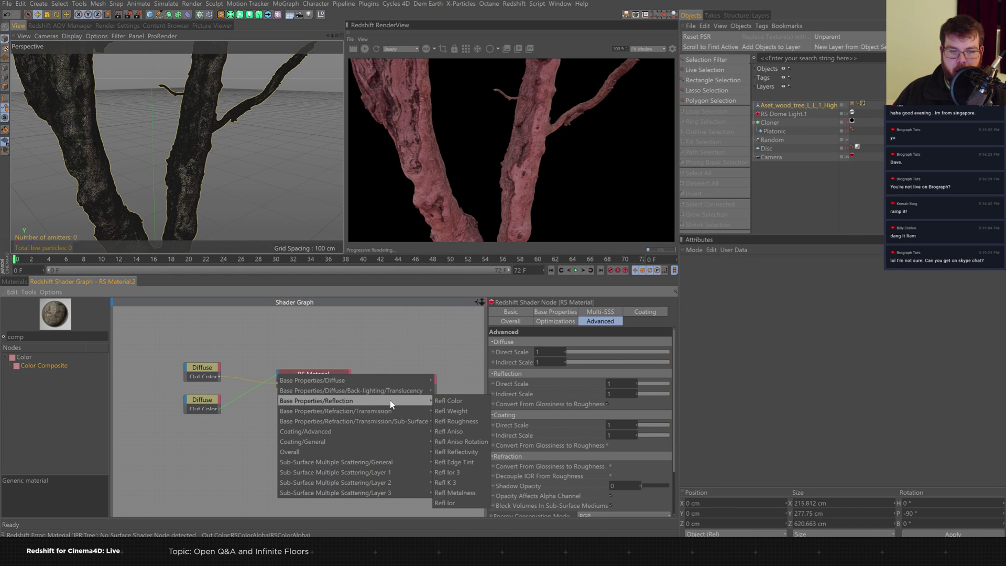
pyautogui.click(468, 422)
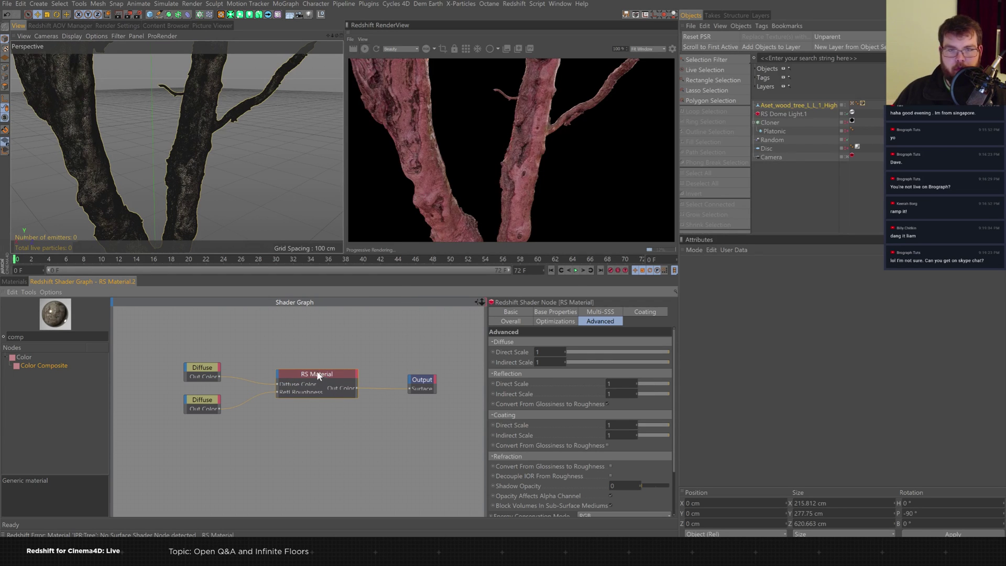
# Rename the texture node connected to Refl Roughness as Roughness.
pyautogui.click(205, 402)
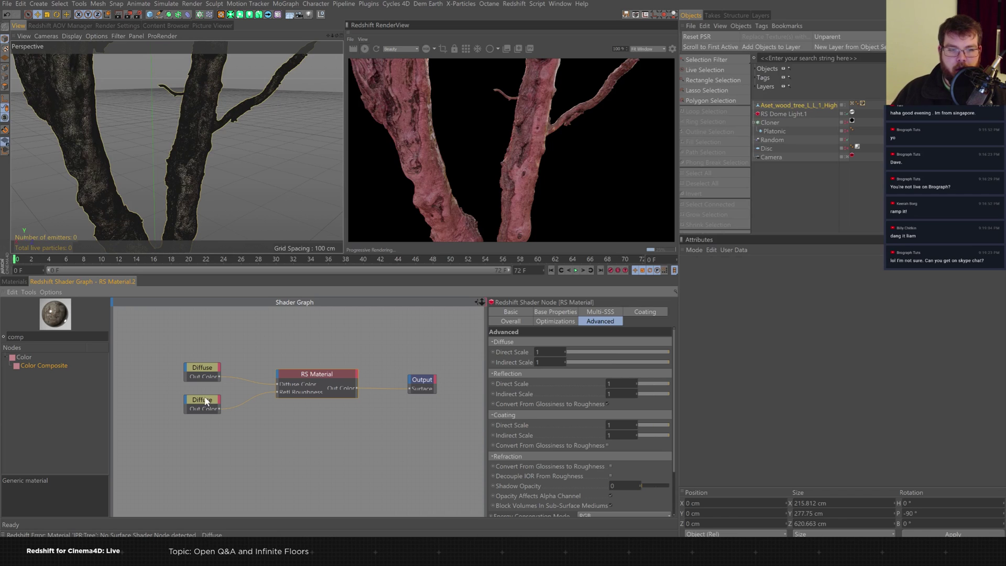
pyautogui.click(502, 312)
pyautogui.doubleClick(571, 333)
pyautogui.write('Rough')
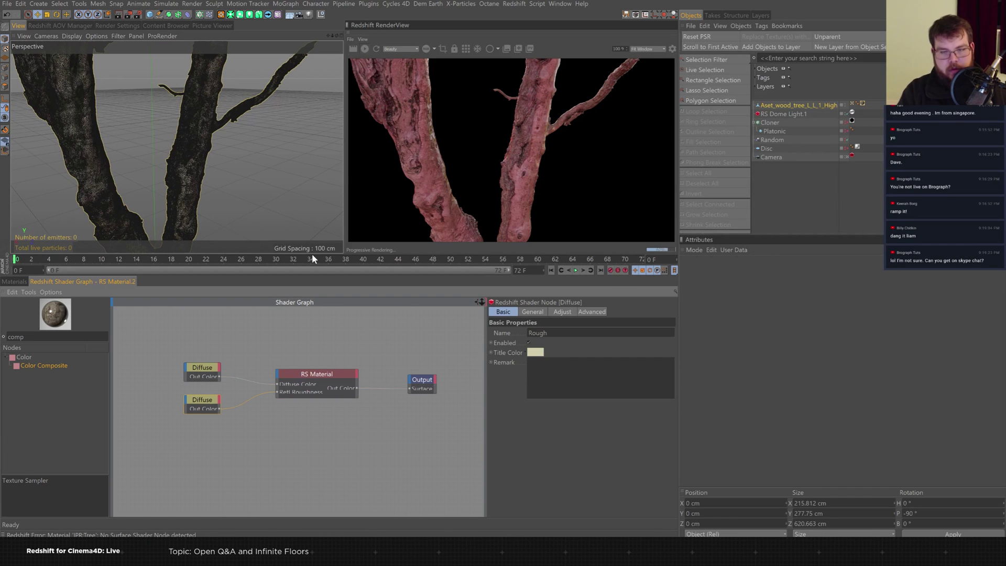
pyautogui.write('ness')
pyautogui.press('Return')
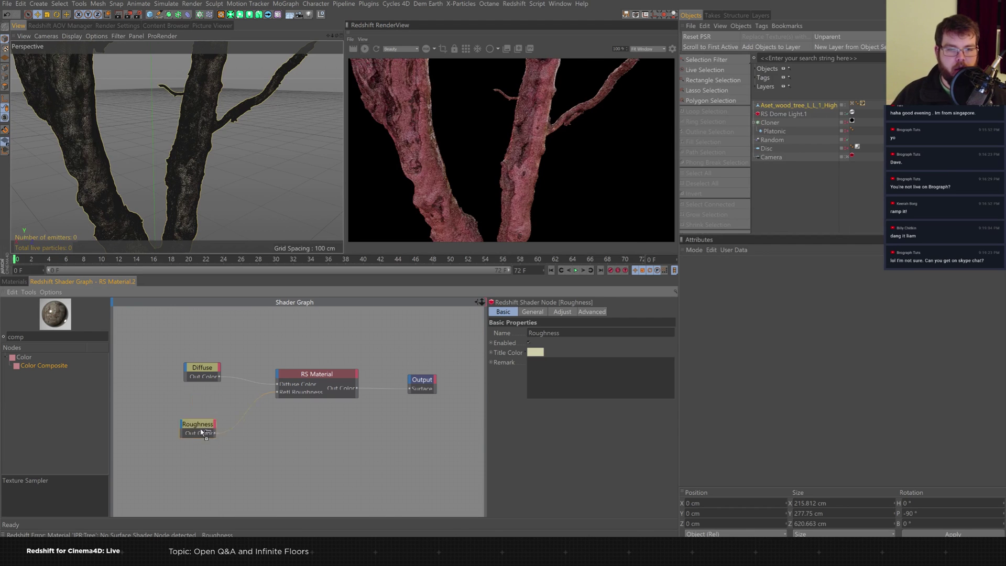
# Duplicate the Roughness node below itself and load the tree's specular map into the copy.
pyautogui.keyDown('ctrl'); pyautogui.moveTo(211, 403); pyautogui.dragTo(210, 434); pyautogui.keyUp('ctrl')
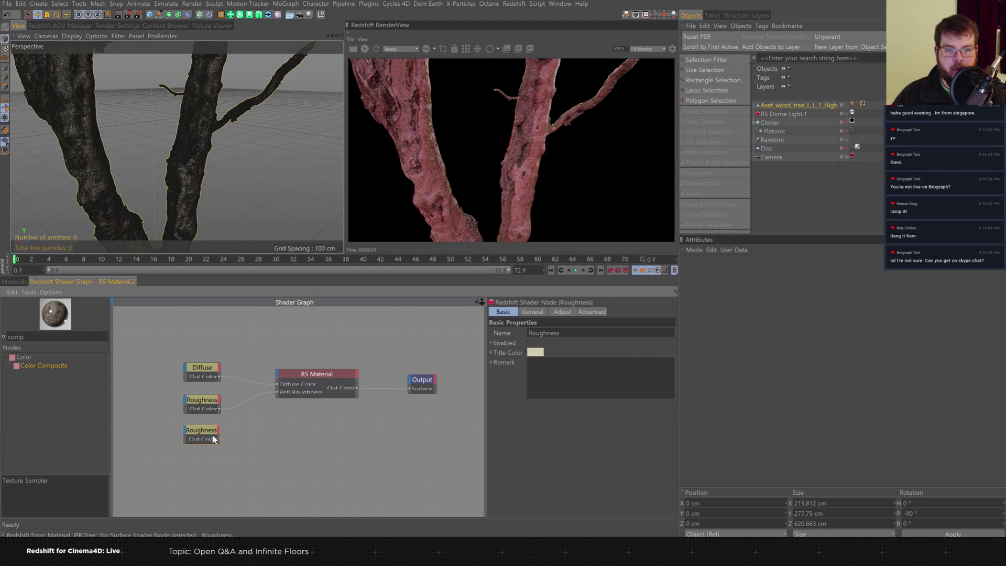
pyautogui.click(529, 313)
pyautogui.click(665, 378)
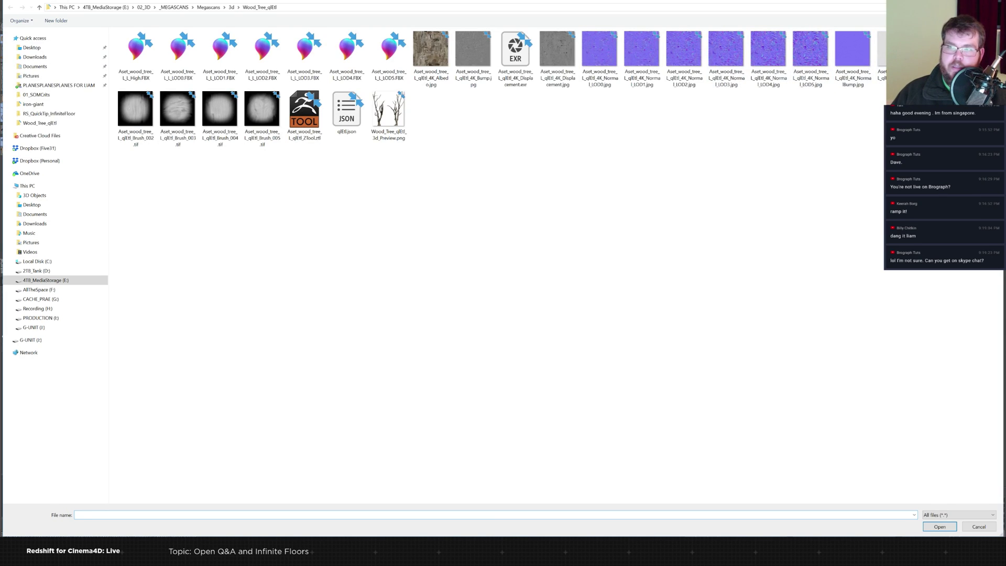
pyautogui.doubleClick(864, 46)
# Rearrange the two Roughness nodes and rename the unconnected copy Specular.
pyautogui.moveTo(201, 430)
pyautogui.mouseDown()
pyautogui.moveTo(153, 388)
pyautogui.moveTo(206, 418)
pyautogui.mouseUp()
pyautogui.moveTo(161, 392); pyautogui.dragTo(211, 404)
pyautogui.click(503, 312)
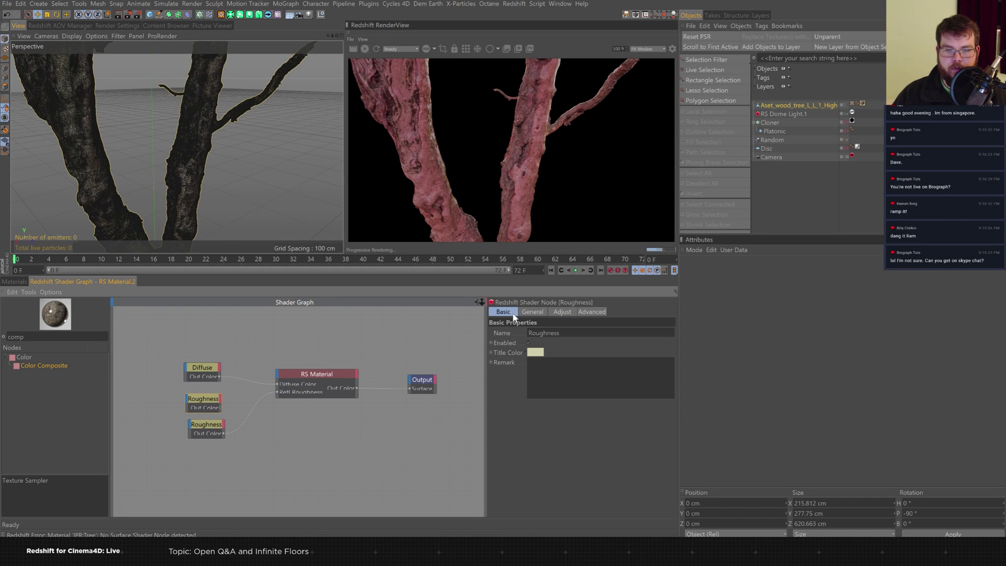
pyautogui.hotkey('ctrl', 'a')
pyautogui.write('S')
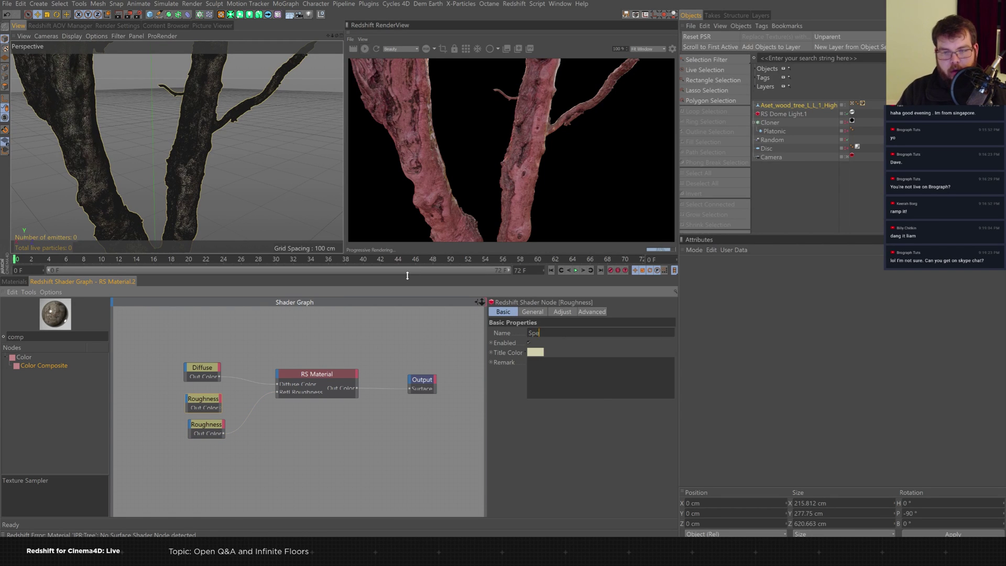
pyautogui.write('pecular')
pyautogui.press('Return')
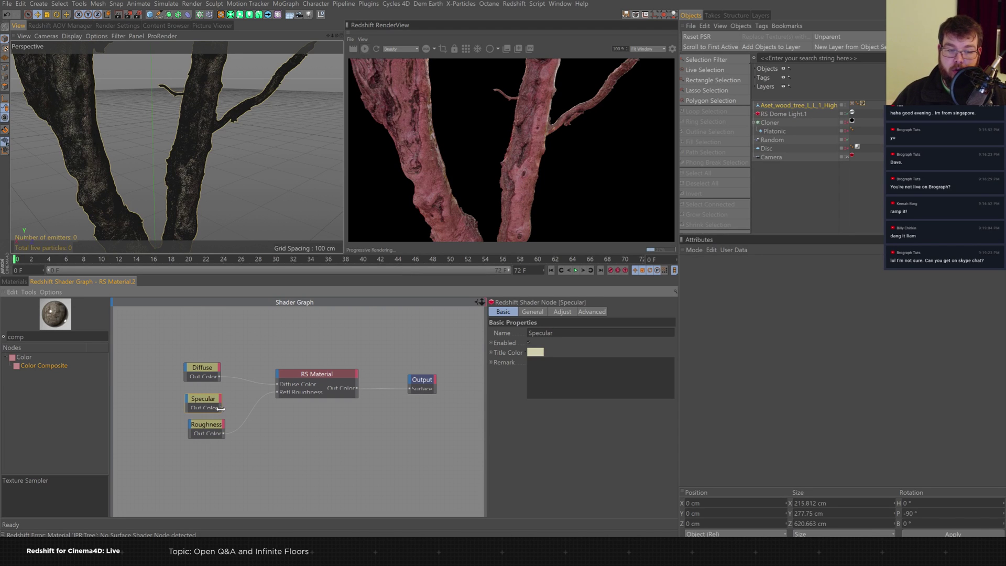
# Connect Specular to the RS Material's Refl Weight and place the Specular node below Roughness.
pyautogui.moveTo(277, 377); pyautogui.dragTo(278, 378)
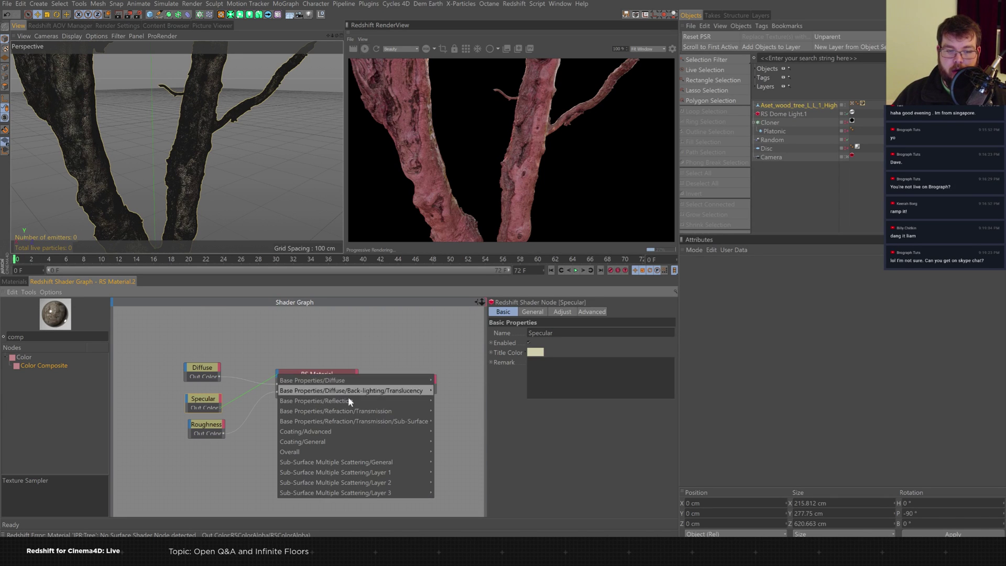
pyautogui.moveTo(393, 403)
pyautogui.click(444, 411)
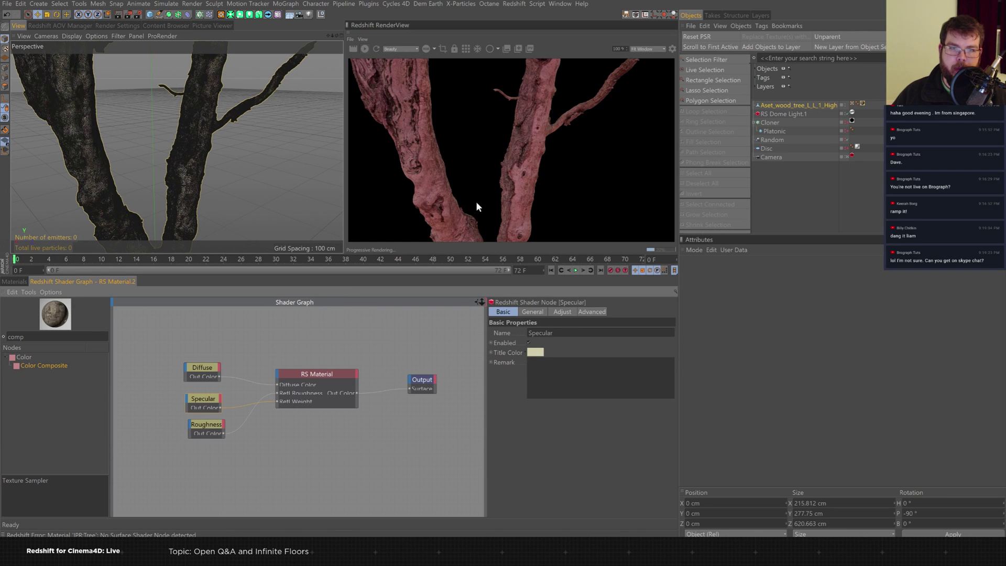
pyautogui.moveTo(211, 401); pyautogui.dragTo(218, 426)
# Duplicate the Specular node below itself and load the tree's 4K Bump map into the copy.
pyautogui.moveTo(196, 392); pyautogui.dragTo(192, 456)
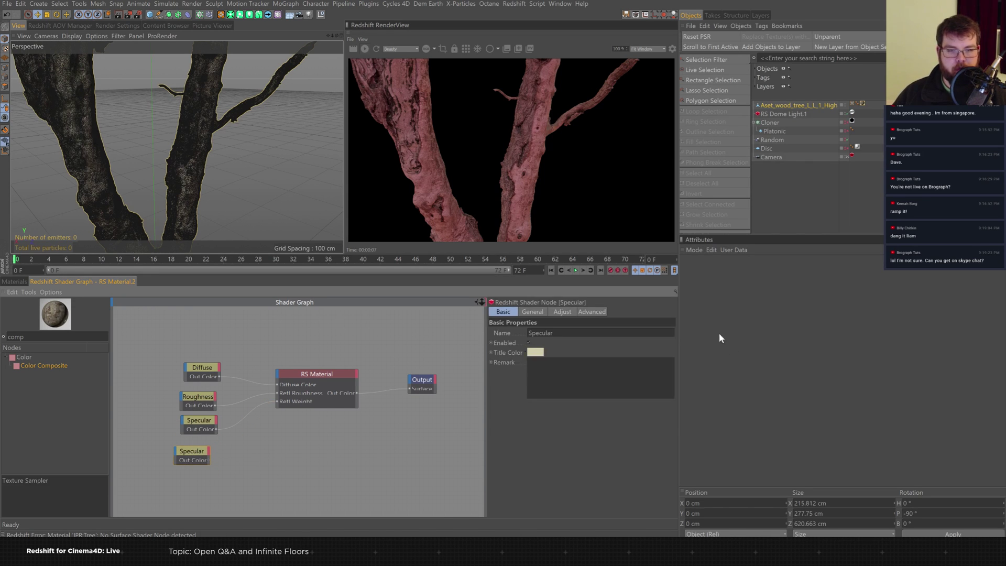
pyautogui.click(665, 383)
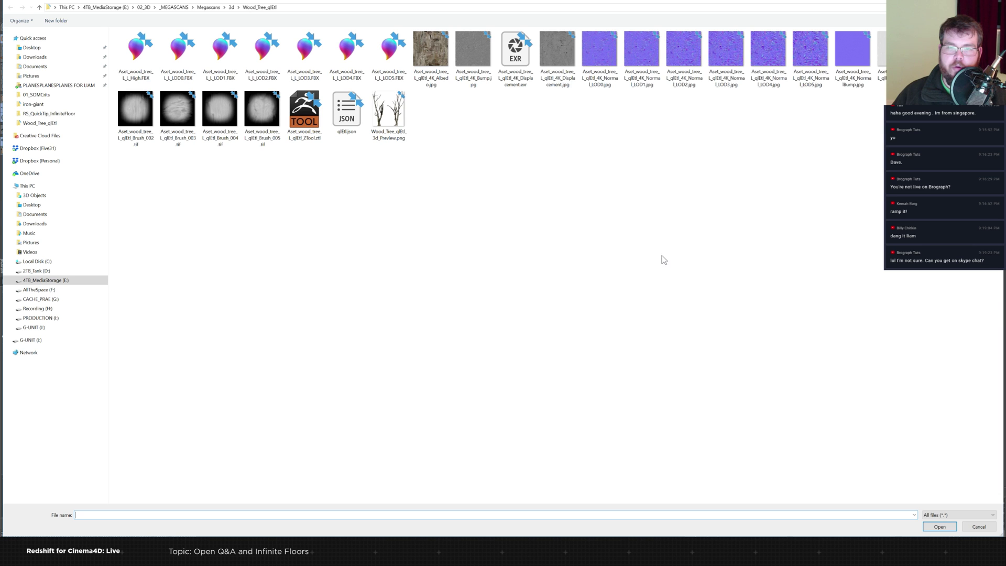
pyautogui.doubleClick(497, 52)
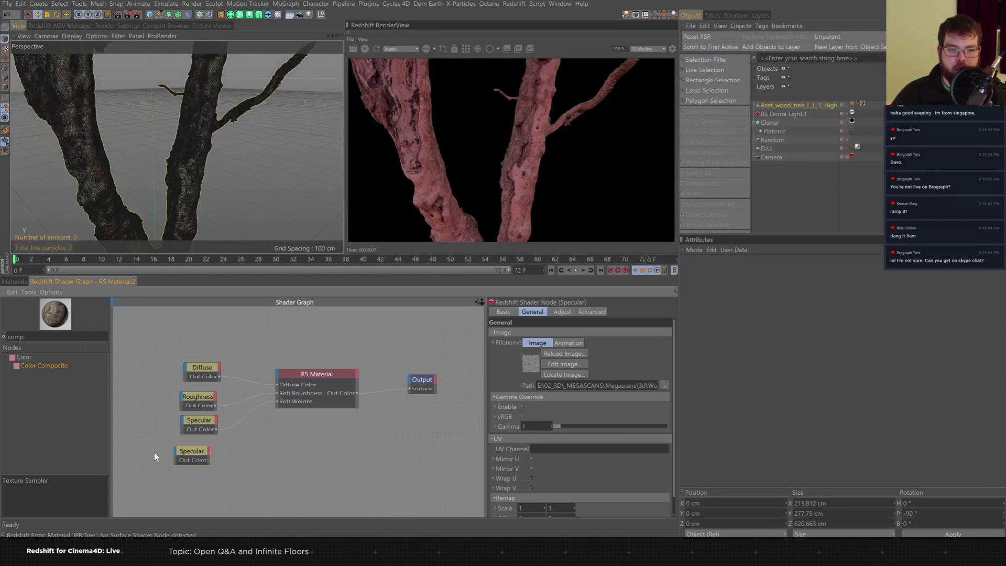
# Rename the unconnected copy of the Specular node Bump.
pyautogui.click(503, 312)
pyautogui.doubleClick(544, 333)
pyautogui.write('Bump')
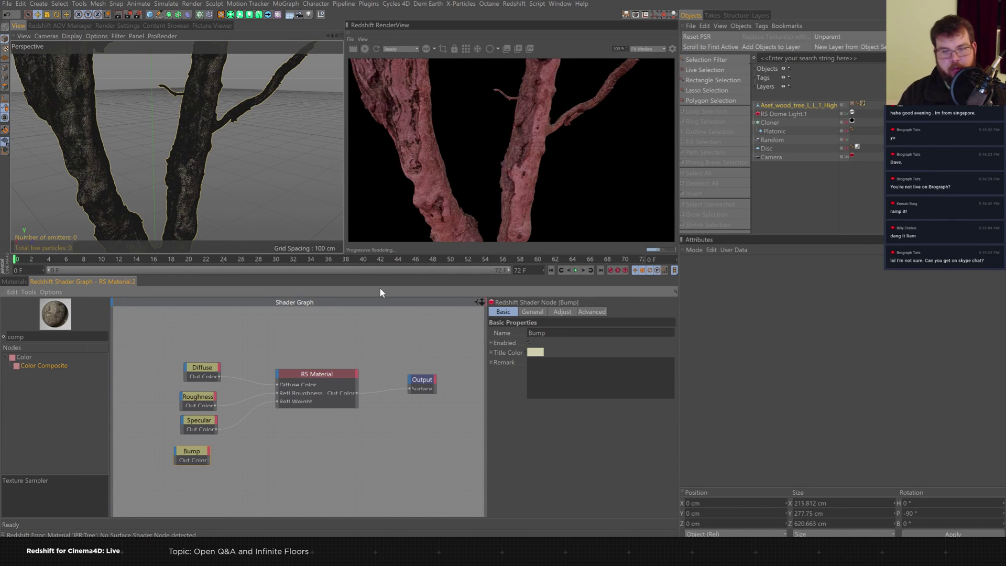
# Add a Bump Map node beside the Bump texture and connect Bump to its Input.
pyautogui.press('Tab')
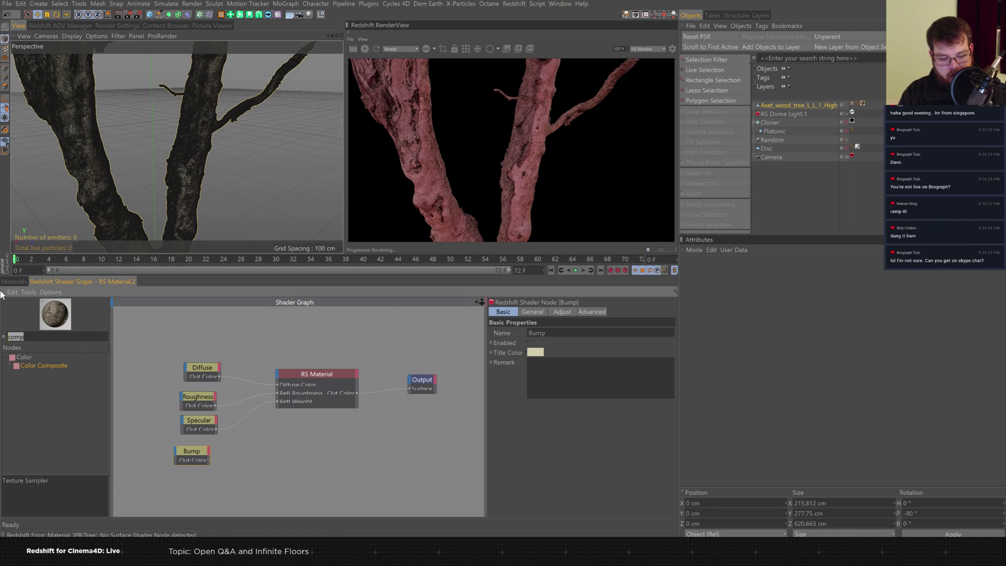
pyautogui.write('bu')
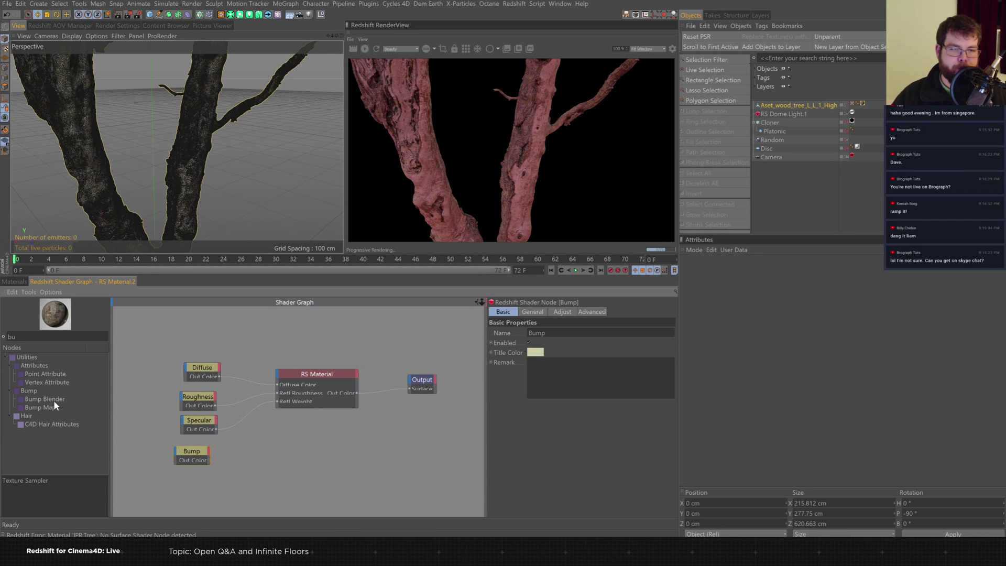
pyautogui.moveTo(38, 407); pyautogui.dragTo(194, 456)
pyautogui.moveTo(273, 446); pyautogui.dragTo(240, 450)
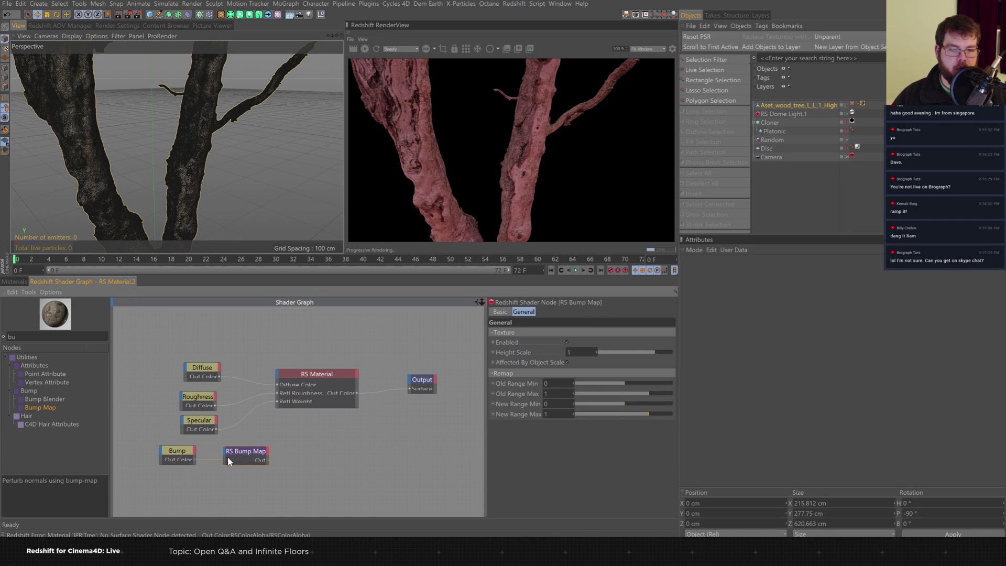
pyautogui.click(231, 455)
# Connect RS Bump Map to the RS Material's overall Bump Input.
pyautogui.moveTo(276, 373); pyautogui.dragTo(276, 372)
pyautogui.moveTo(367, 450)
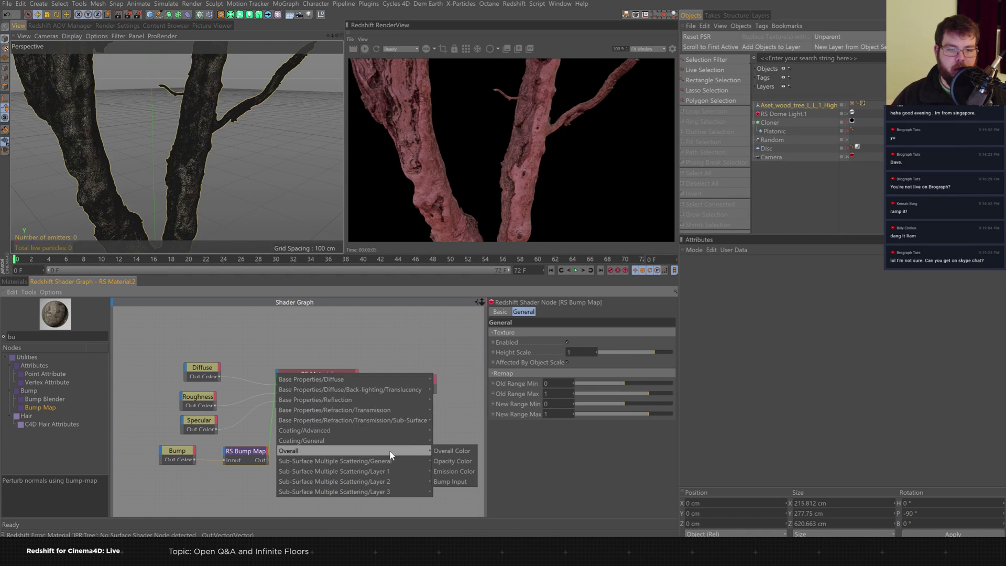
pyautogui.click(455, 481)
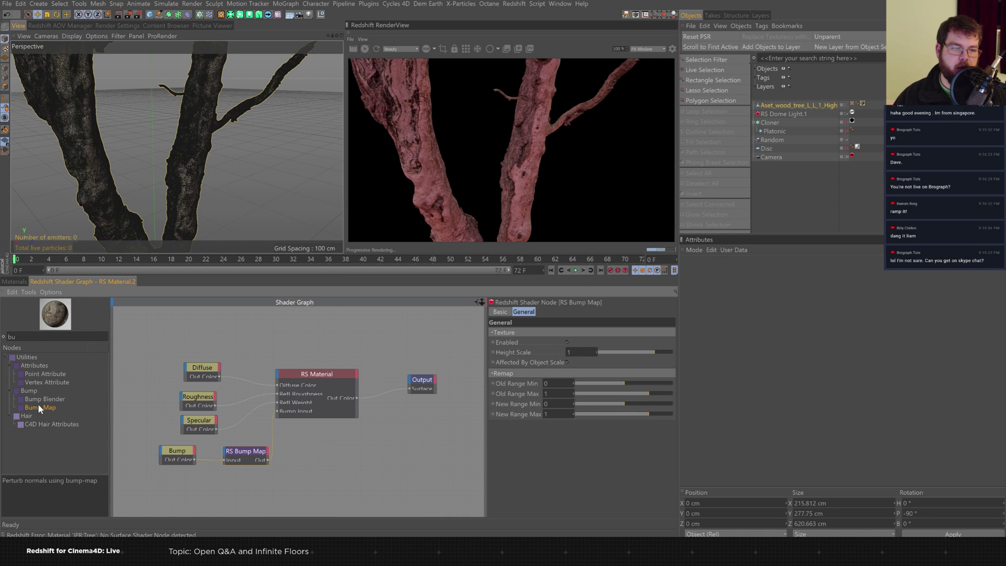
# Add a Normal Map node below the RS Bump Map node.
pyautogui.press('BackSpace')
pyautogui.press('BackSpace')
pyautogui.write('norm')
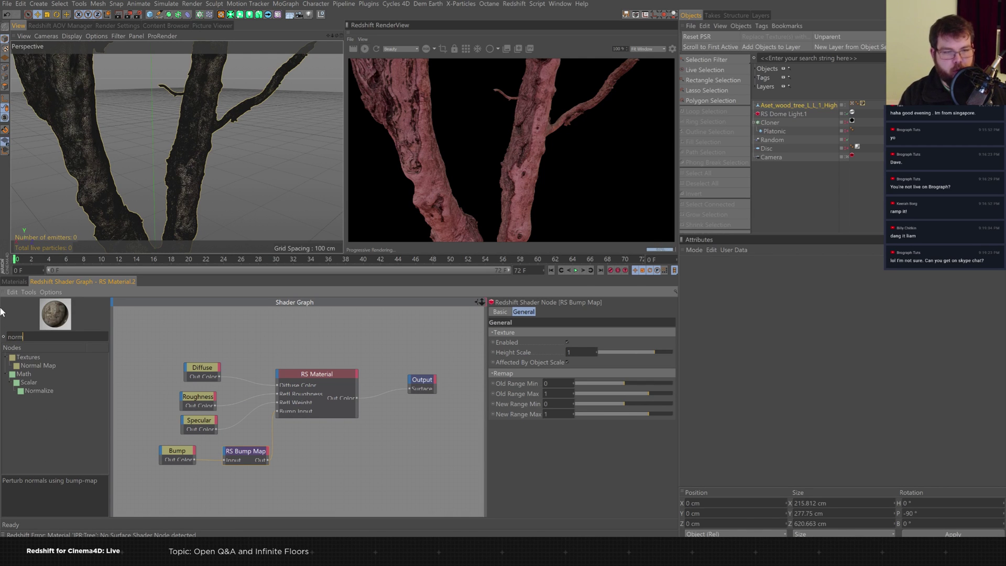
pyautogui.moveTo(45, 365); pyautogui.dragTo(212, 481)
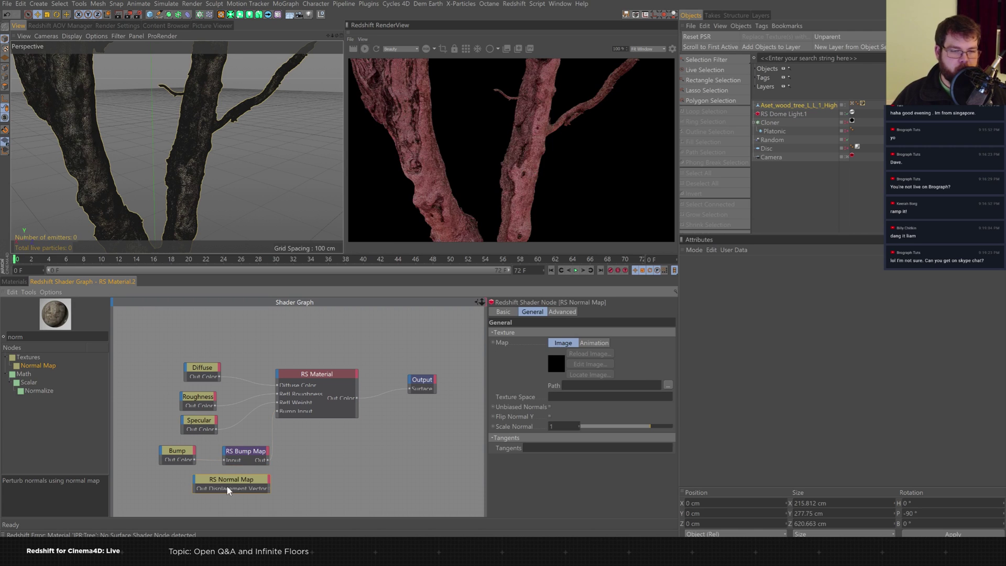
pyautogui.moveTo(220, 488); pyautogui.dragTo(251, 492)
# Load the tree's 4K NormalBump image into RS Normal Map and connect the node to the RS Material's Bump Input.
pyautogui.click(995, 507)
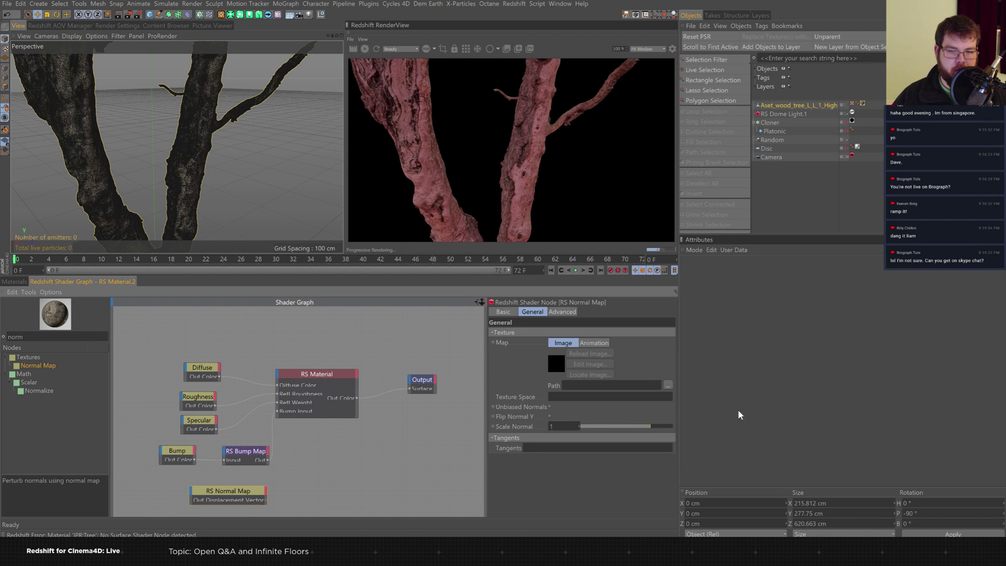
pyautogui.click(669, 386)
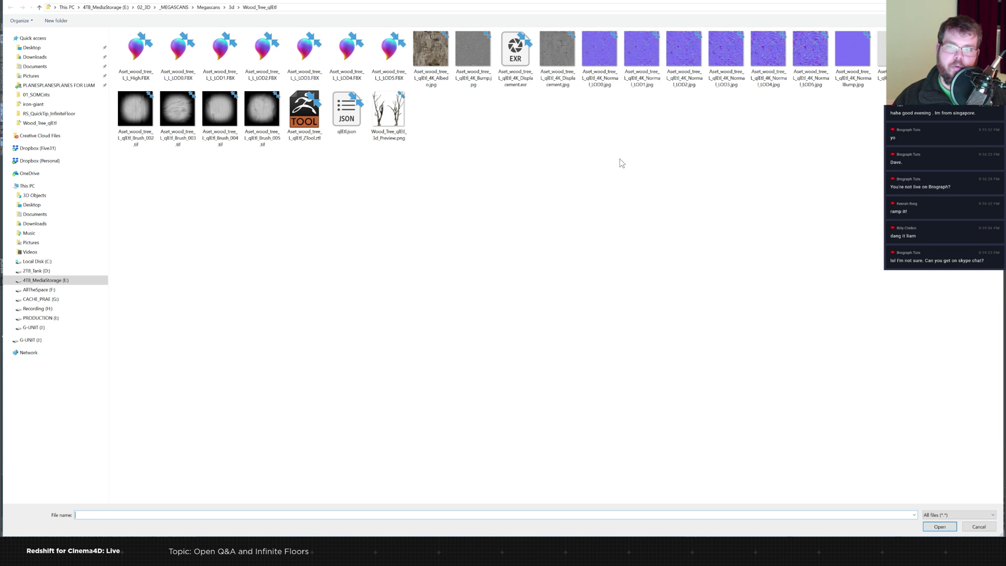
pyautogui.click(859, 60)
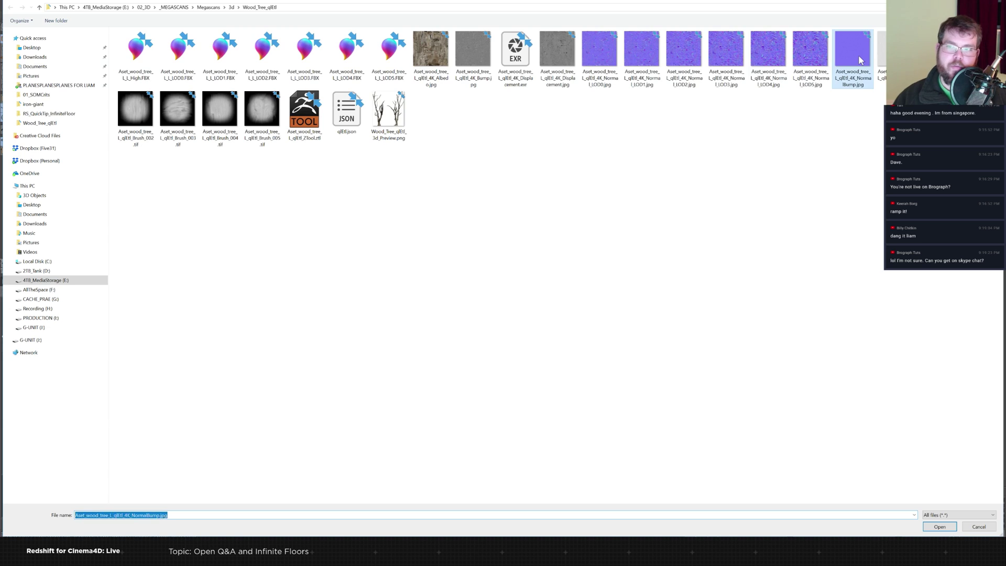
pyautogui.doubleClick(859, 61)
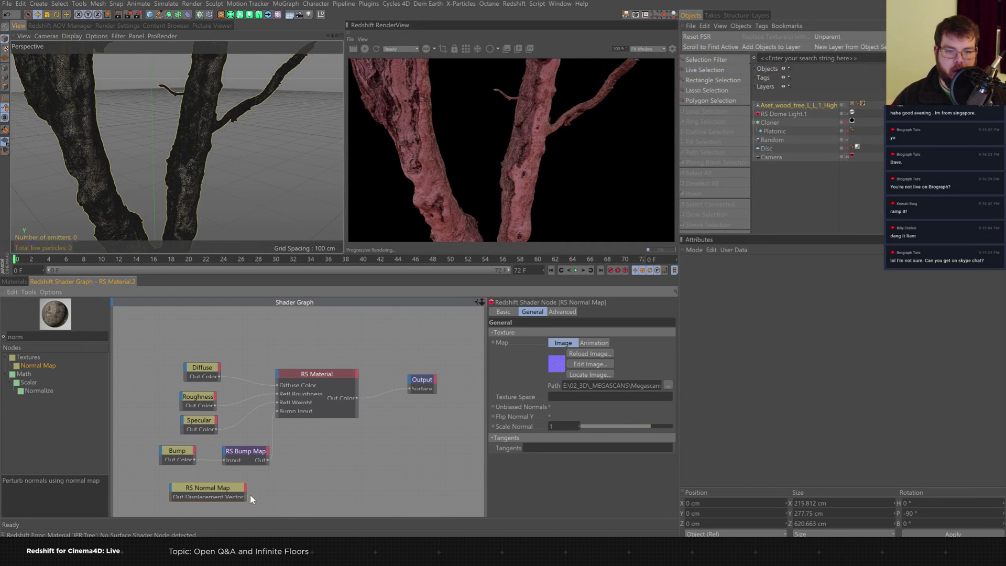
pyautogui.moveTo(276, 415); pyautogui.dragTo(292, 416)
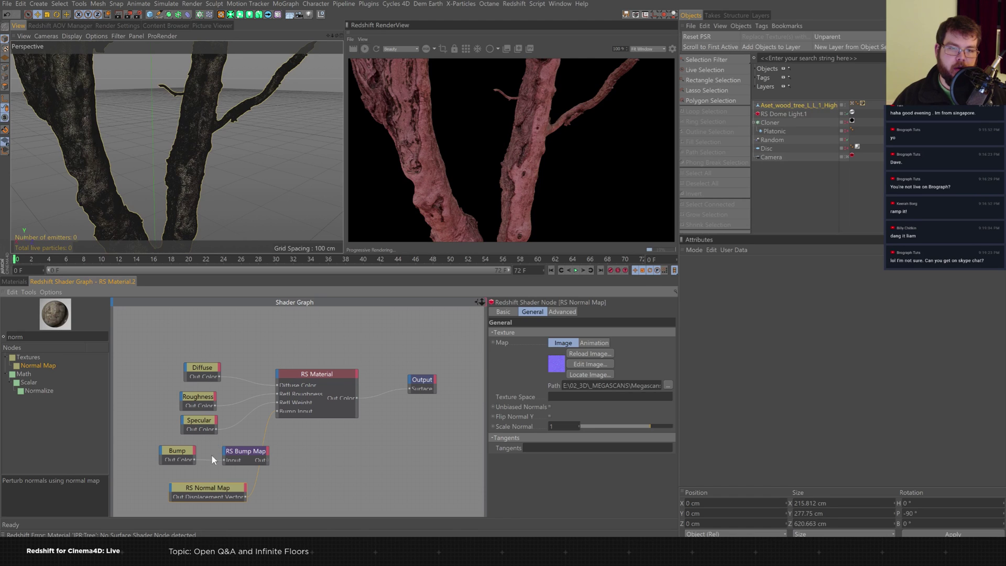
# Shift Bump and RS Bump Map aside and add a Bump Blender node next to them.
pyautogui.moveTo(152, 469); pyautogui.dragTo(246, 443)
pyautogui.moveTo(244, 451); pyautogui.dragTo(188, 455)
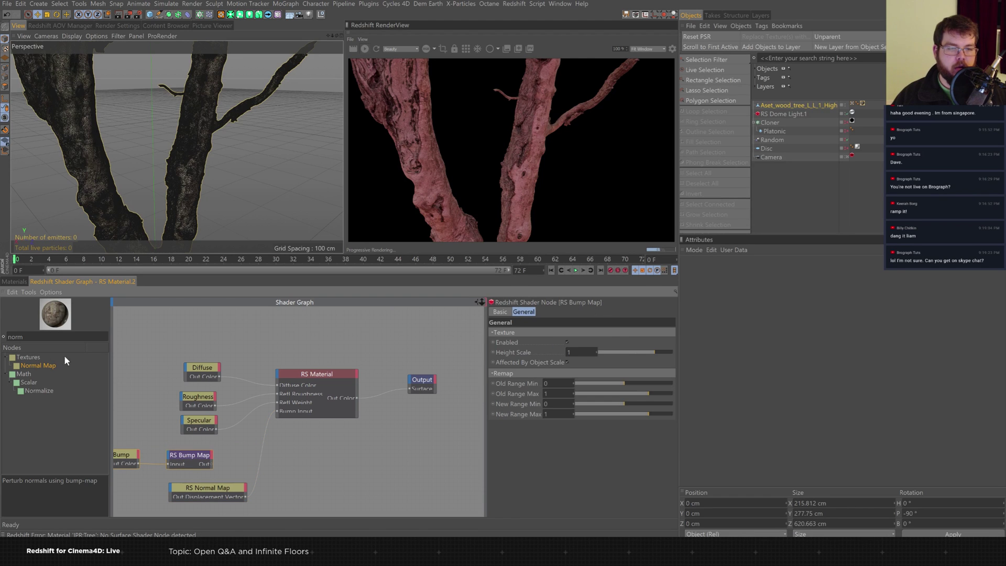
pyautogui.write('bump bl')
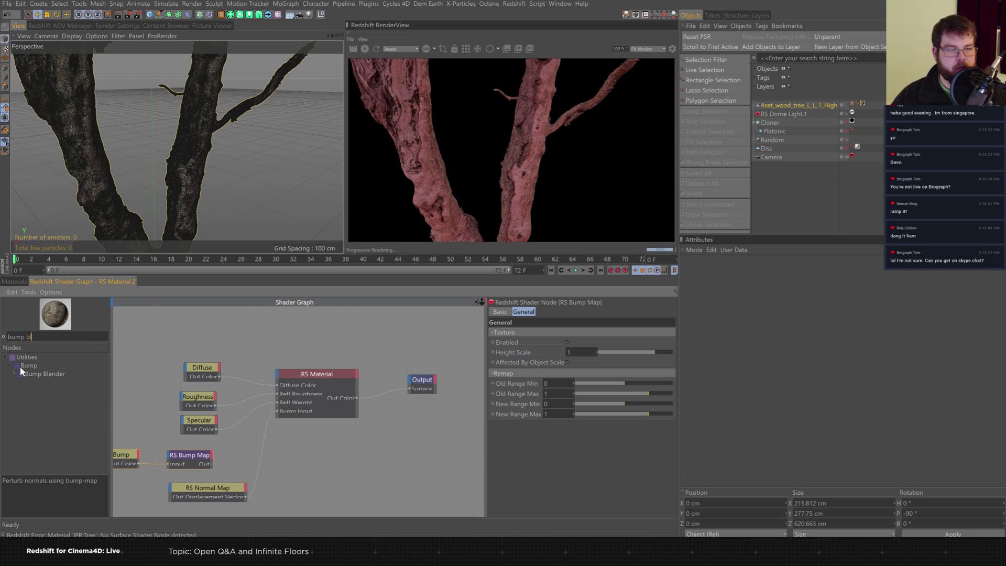
pyautogui.moveTo(24, 374); pyautogui.dragTo(289, 463)
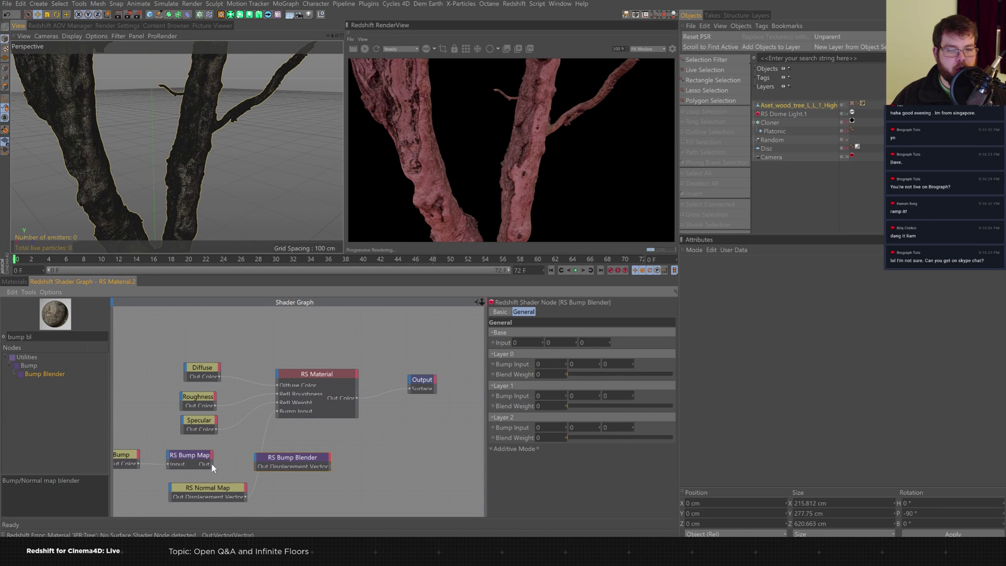
# Connect RS Bump Map to the Bump Blender's Base Input and RS Normal Map to its Layer 0 Bump Input.
pyautogui.moveTo(211, 463); pyautogui.dragTo(260, 462)
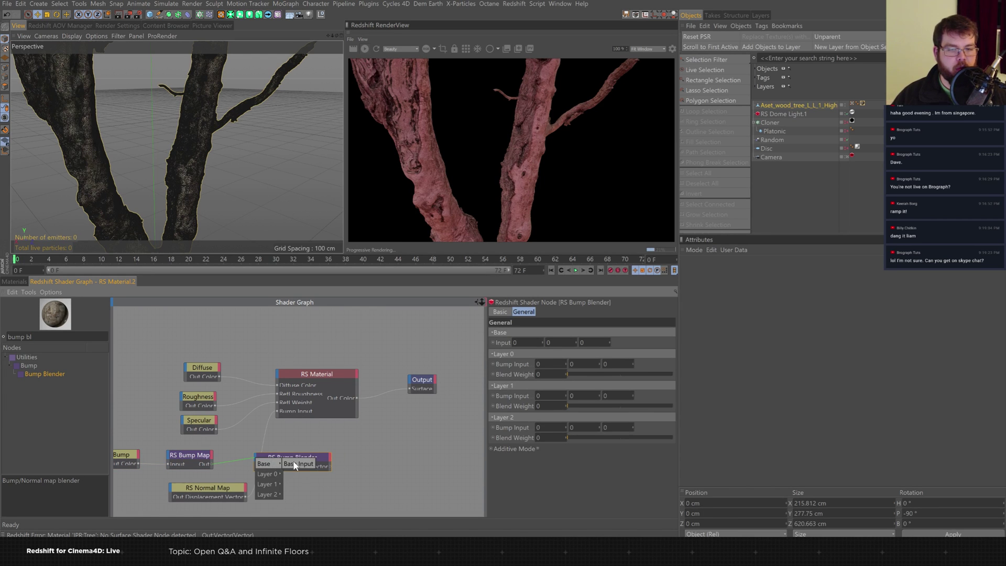
pyautogui.click(265, 463)
pyautogui.moveTo(245, 496); pyautogui.dragTo(257, 463)
pyautogui.moveTo(270, 473)
pyautogui.click(307, 474)
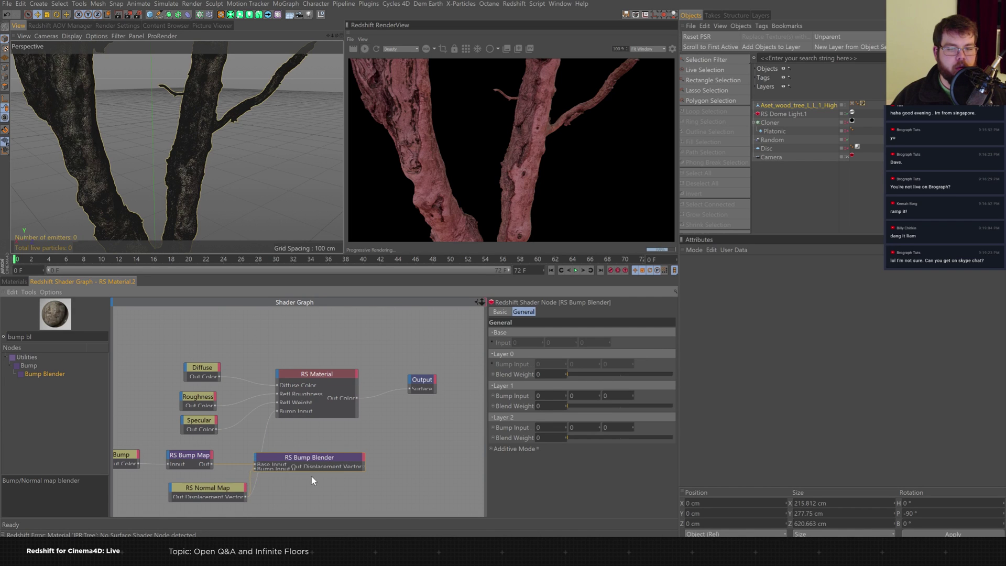
# Connect RS Bump Blender to the RS Material's Bump Input and tidy the layout of the bump nodes.
pyautogui.moveTo(295, 428); pyautogui.dragTo(278, 411)
pyautogui.moveTo(288, 460); pyautogui.dragTo(295, 473)
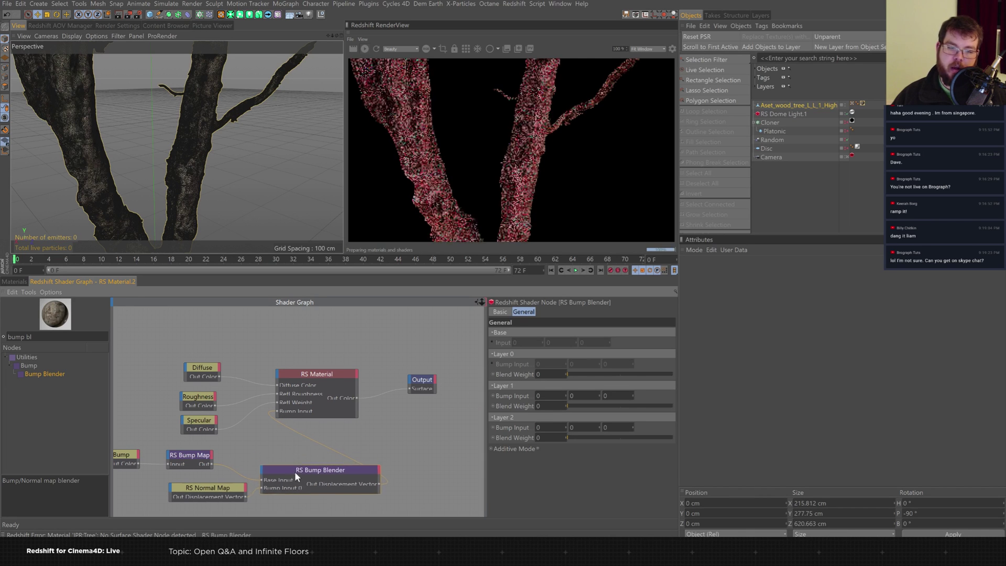
pyautogui.moveTo(328, 379); pyautogui.dragTo(340, 372)
pyautogui.moveTo(311, 379); pyautogui.dragTo(372, 353, button='middle')
pyautogui.moveTo(269, 465); pyautogui.dragTo(222, 466)
pyautogui.moveTo(356, 445); pyautogui.dragTo(318, 445)
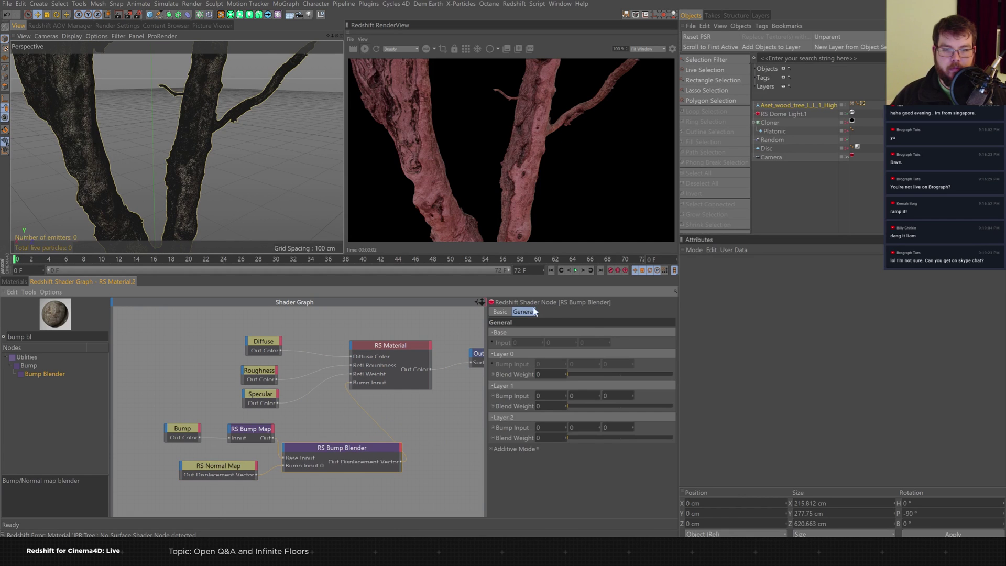
# Set the RS Bump Blender's Layer 0 Blend Weight to about 0.524 and examine the bark detail up close.
pyautogui.moveTo(625, 374)
pyautogui.mouseDown()
pyautogui.moveTo(637, 375)
pyautogui.moveTo(611, 377)
pyautogui.moveTo(623, 375)
pyautogui.mouseUp()
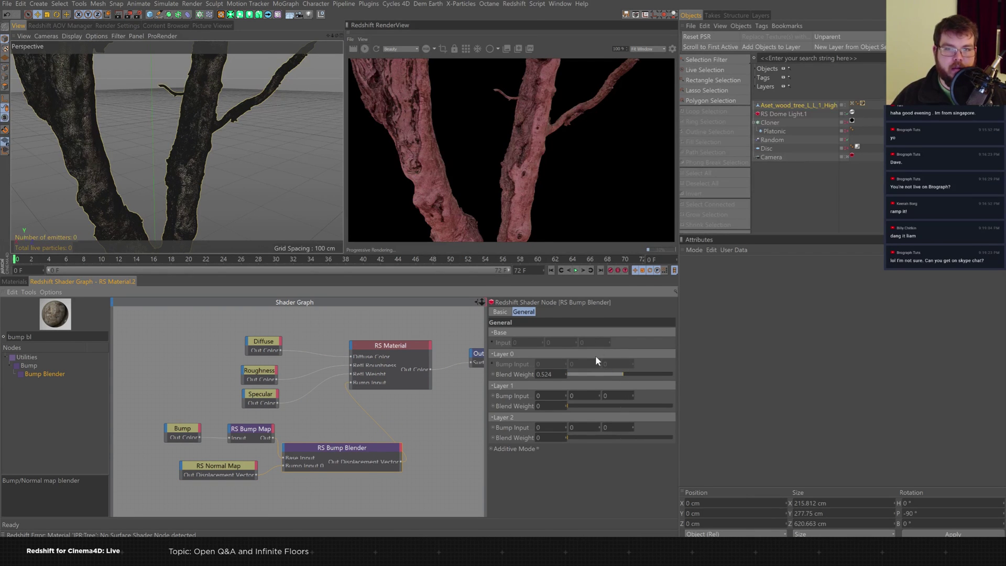
pyautogui.scroll(-3, 184, 168)
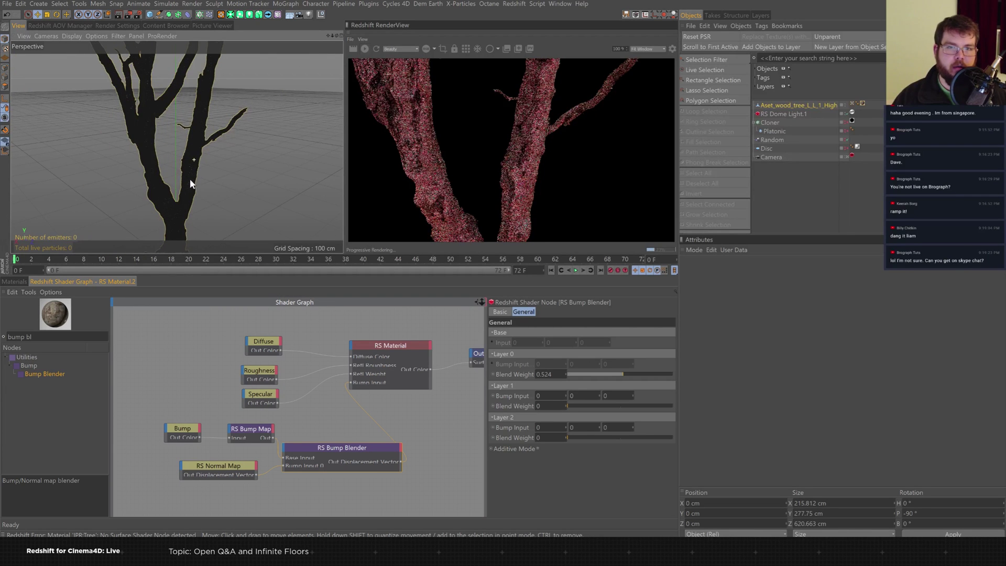
pyautogui.keyDown('alt'); pyautogui.moveTo(223, 198); pyautogui.dragTo(206, 187); pyautogui.keyUp('alt')
pyautogui.scroll(6, 211, 190)
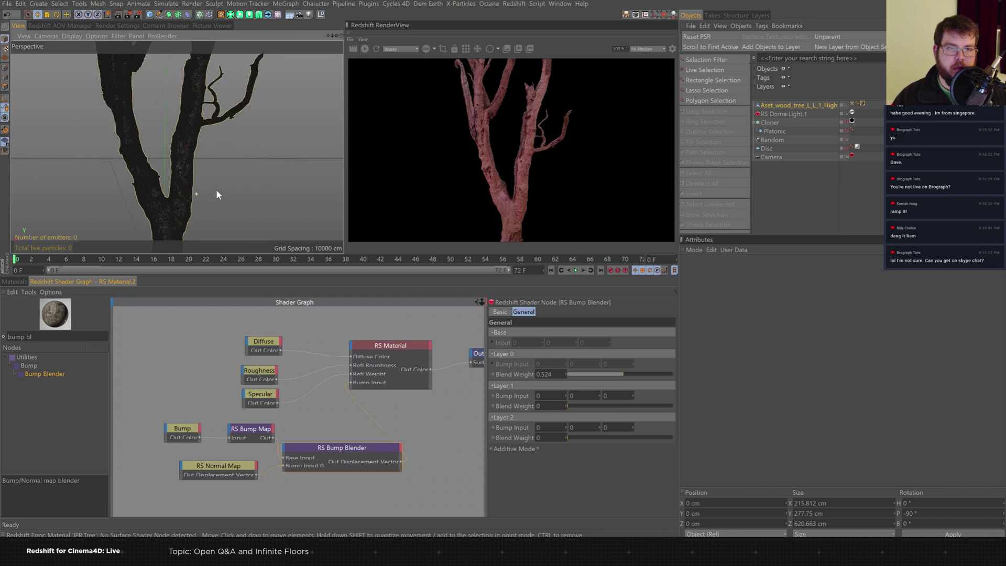
pyautogui.keyDown('alt'); pyautogui.moveTo(241, 182); pyautogui.dragTo(297, 174); pyautogui.keyUp('alt')
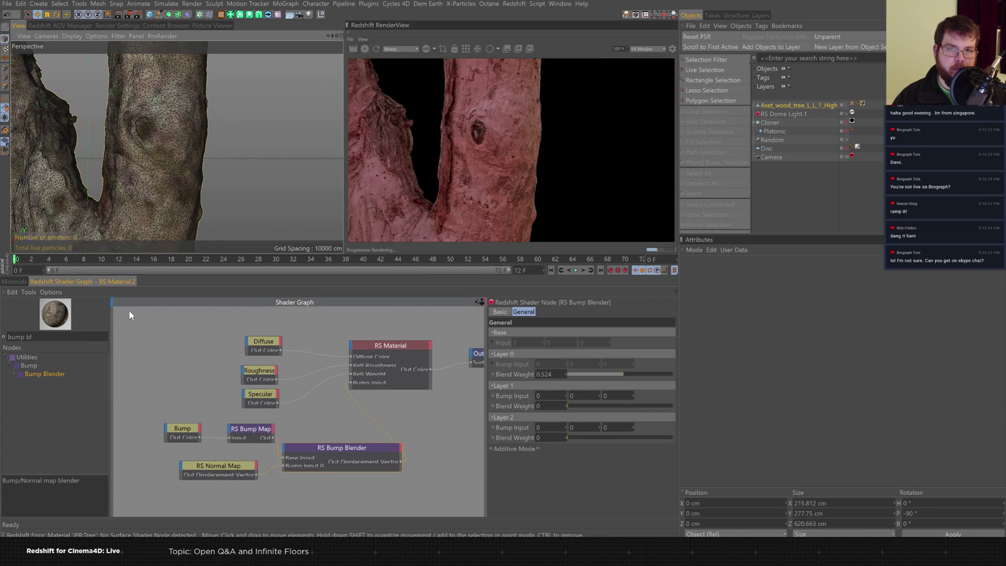
# Add a Displacement node below the Output node.
pyautogui.moveTo(273, 418); pyautogui.dragTo(226, 422, button='middle')
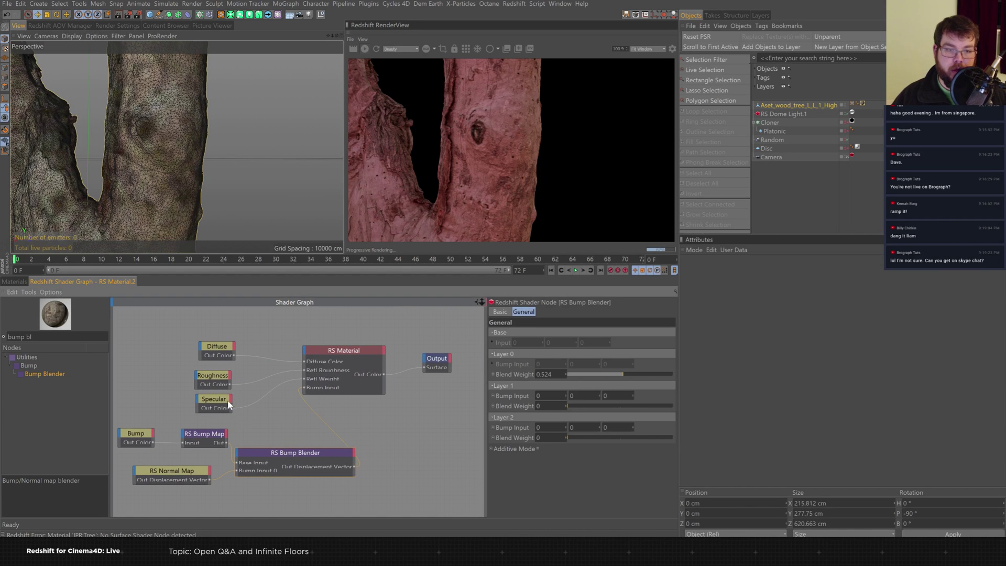
pyautogui.hotkey('ctrl', 'a')
pyautogui.write('d')
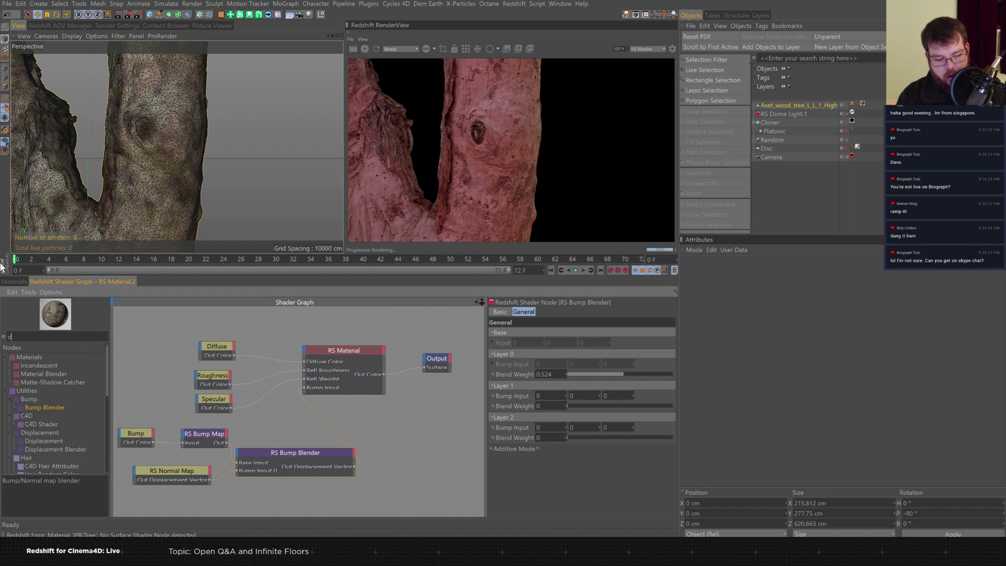
pyautogui.write('is')
pyautogui.moveTo(53, 375); pyautogui.dragTo(384, 450)
# Add a Texture node beside RS Displacement and load the tree's 4K Displacement JPG into it.
pyautogui.hotkey('ctrl', 'a')
pyautogui.write('tex')
pyautogui.moveTo(23, 366); pyautogui.dragTo(336, 423)
pyautogui.click(353, 416)
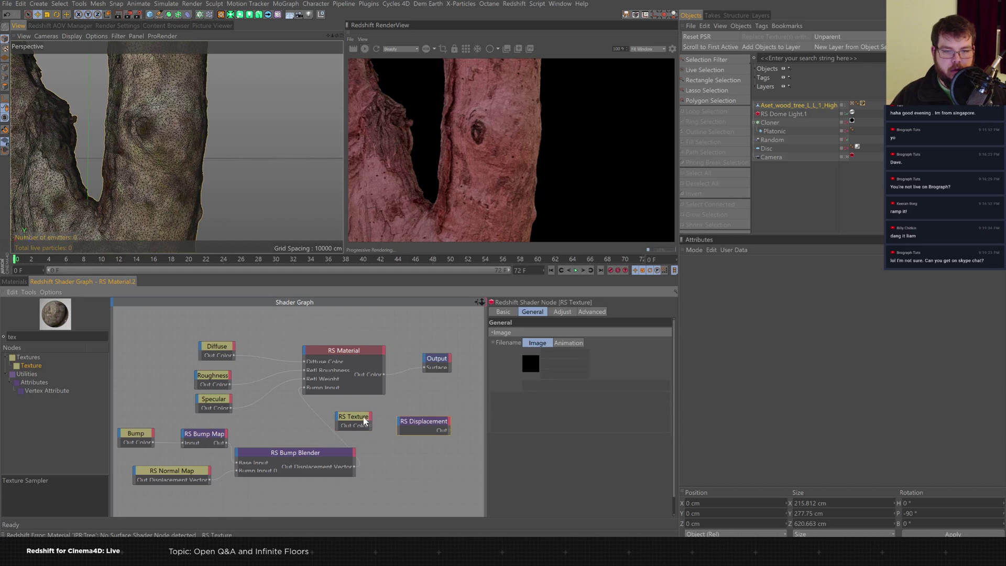
pyautogui.click(669, 386)
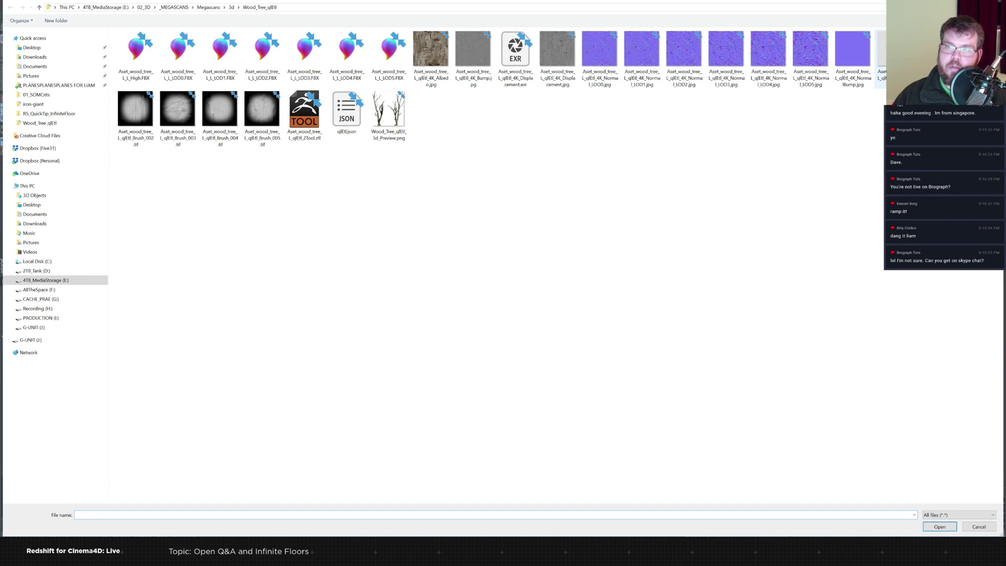
pyautogui.click(575, 57)
pyautogui.doubleClick(575, 55)
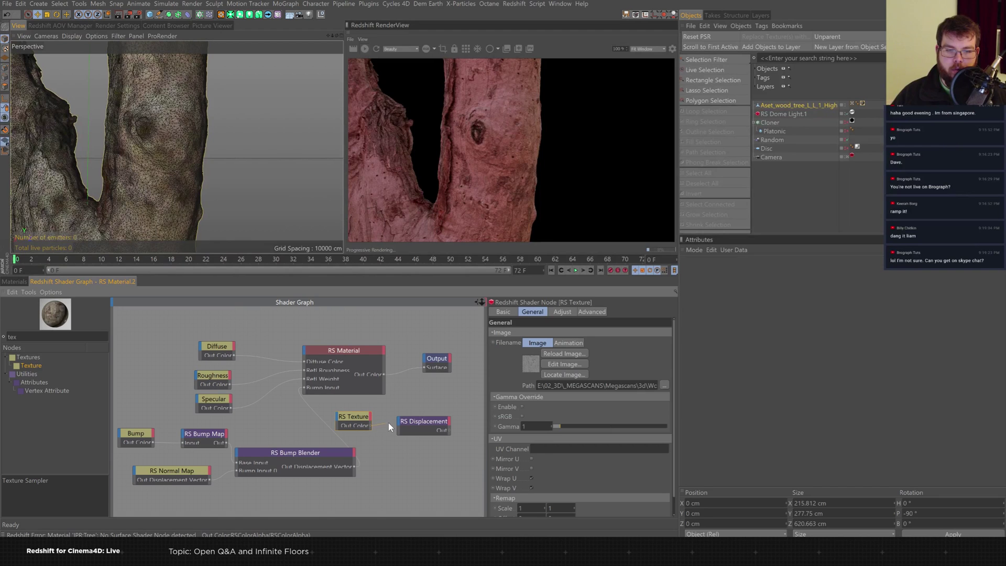
# Connect RS Texture to RS Displacement's Tex Map and RS Displacement to the Output's Displacement.
pyautogui.moveTo(399, 424); pyautogui.dragTo(400, 424)
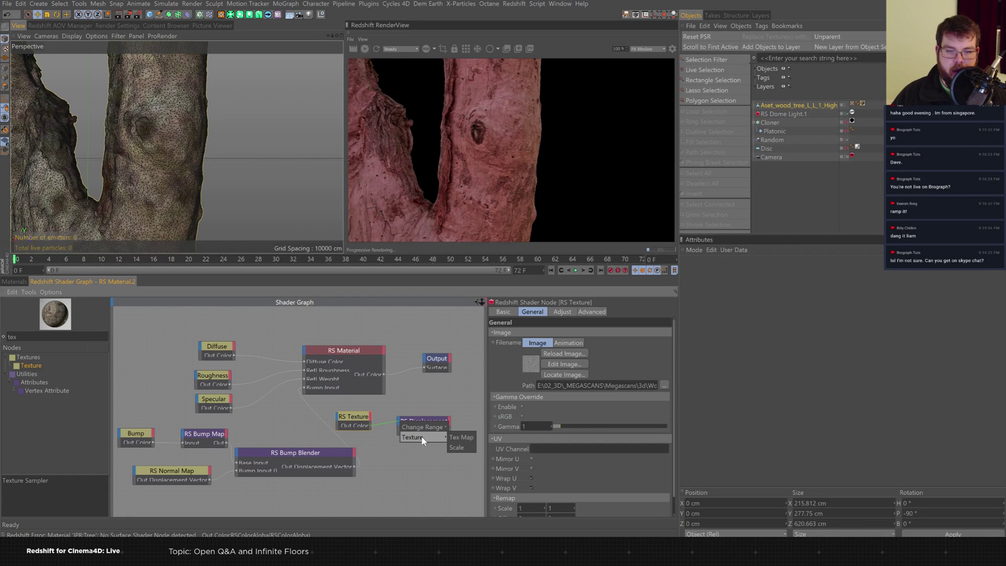
pyautogui.click(460, 437)
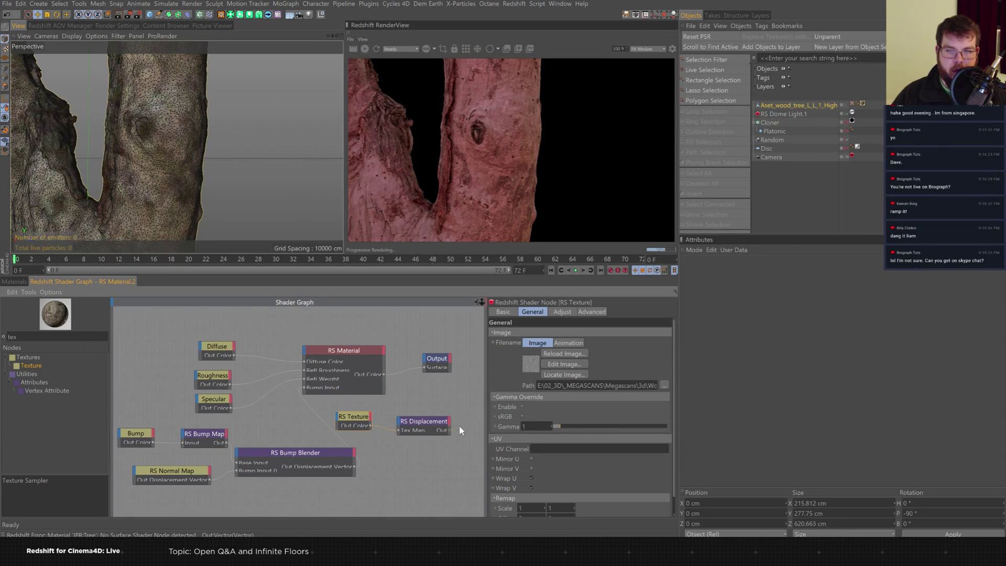
pyautogui.moveTo(426, 367); pyautogui.dragTo(423, 356)
pyautogui.click(444, 364)
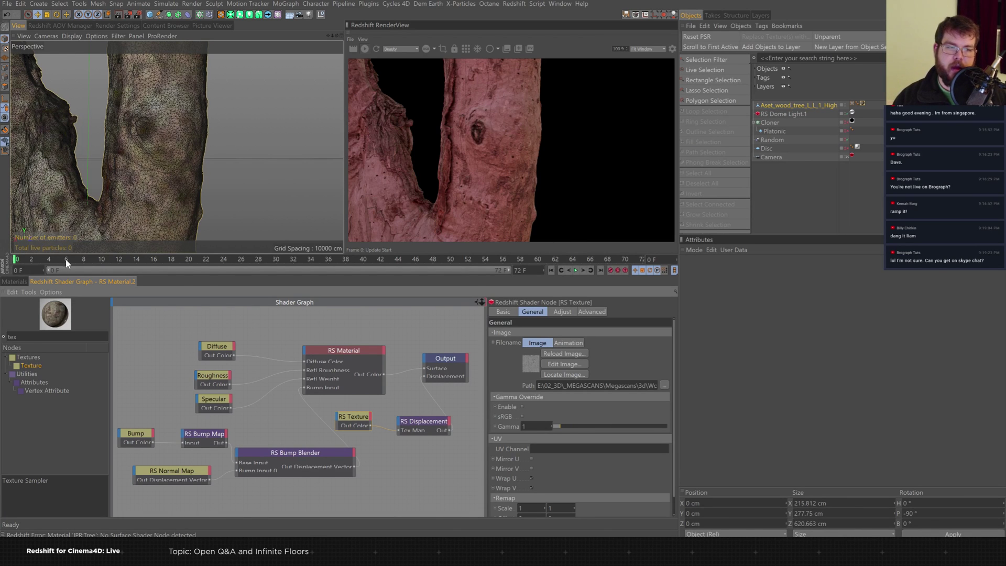
# Add a Redshift Object tag to the Aset_wood_tree object and turn on its Geometry Override.
pyautogui.click(14, 282)
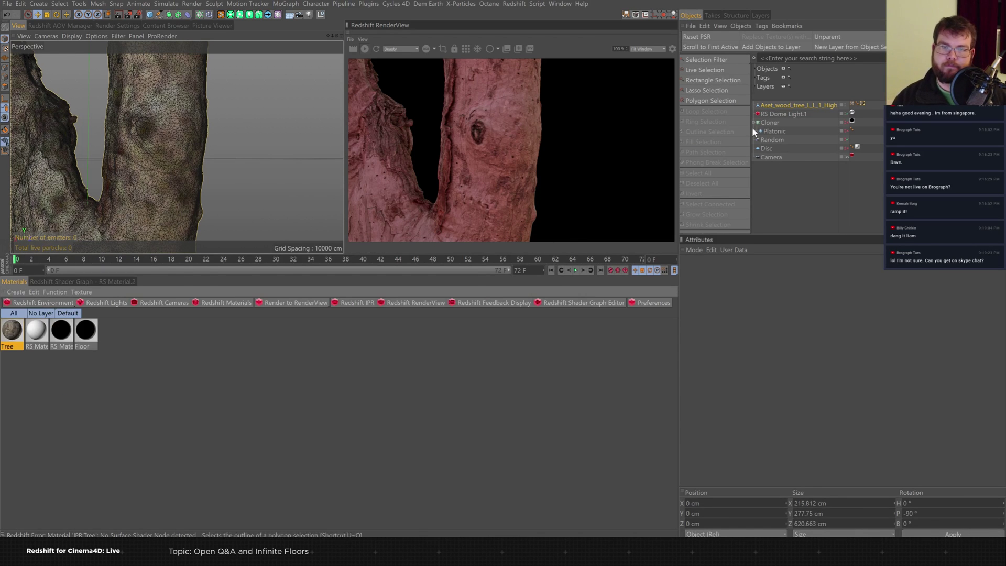
pyautogui.rightClick(794, 106)
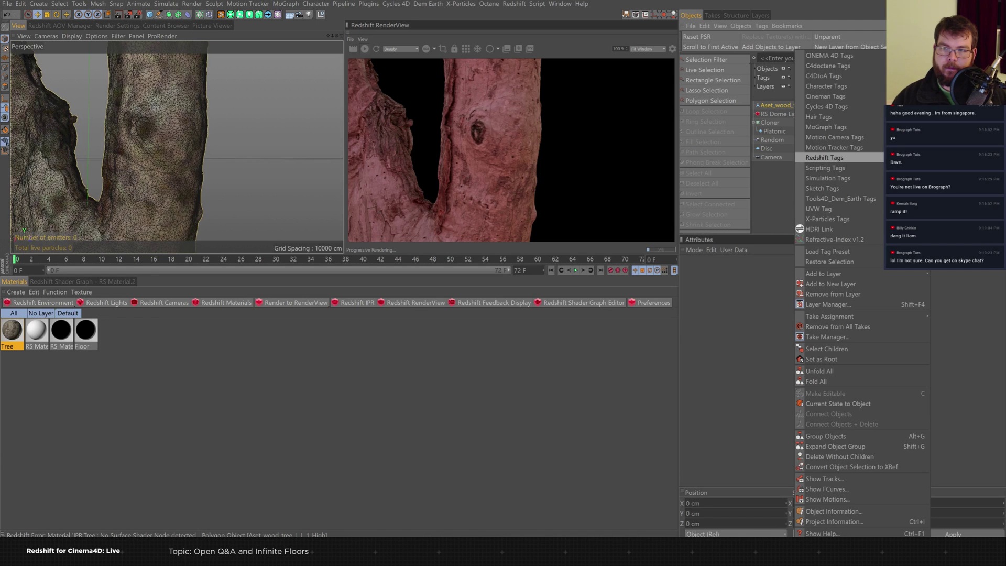
pyautogui.click(922, 168)
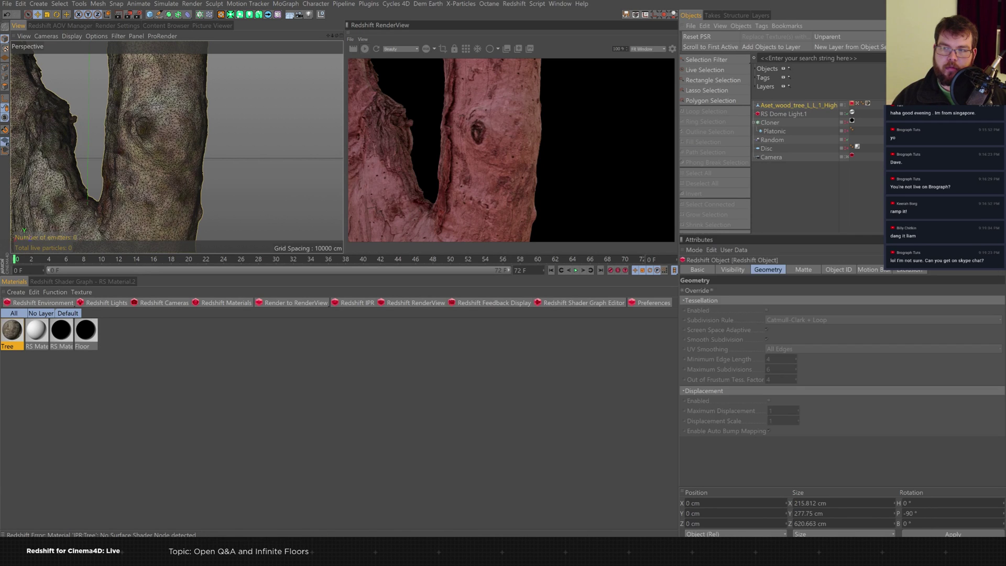
pyautogui.click(711, 290)
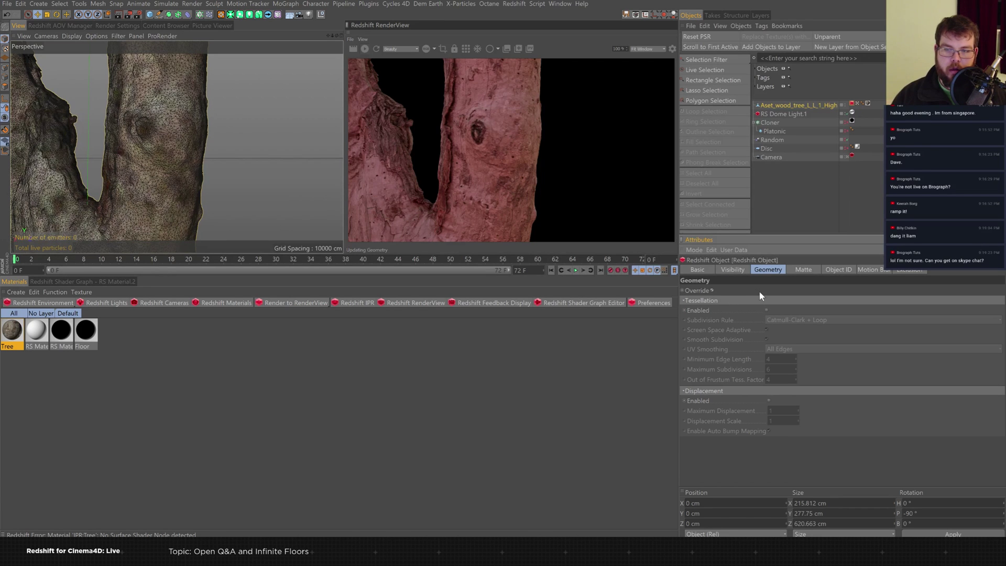
# Enable tessellation and displacement in the tree's Redshift Object tag and set the RS Displacement node's scale to 0.356.
pyautogui.click(767, 310)
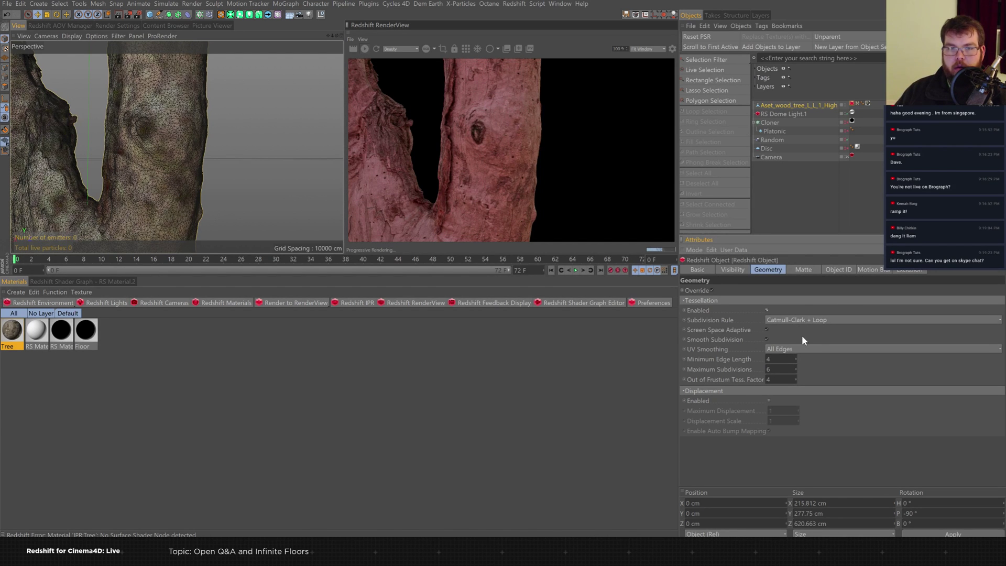
pyautogui.click(768, 400)
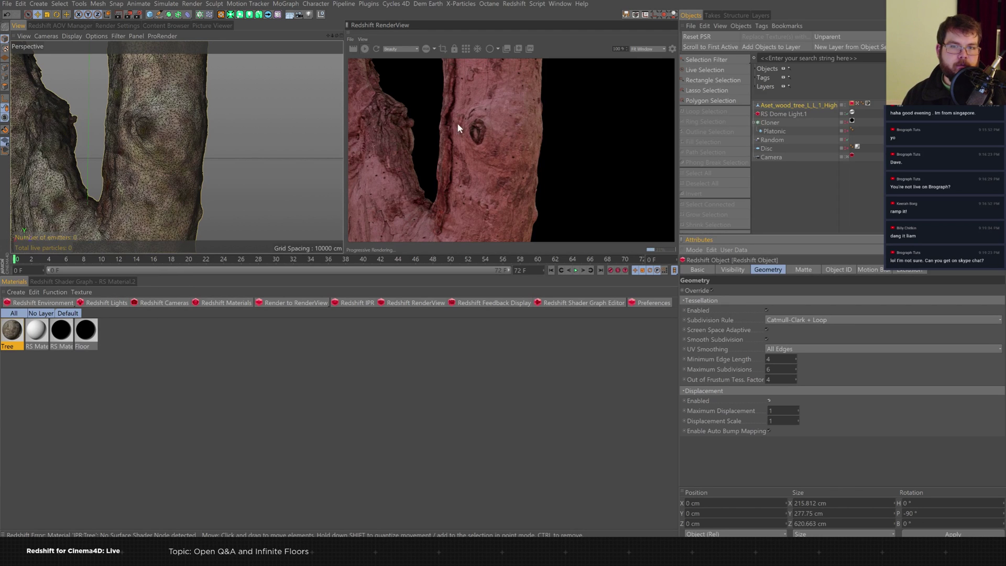
pyautogui.click(124, 282)
pyautogui.click(435, 420)
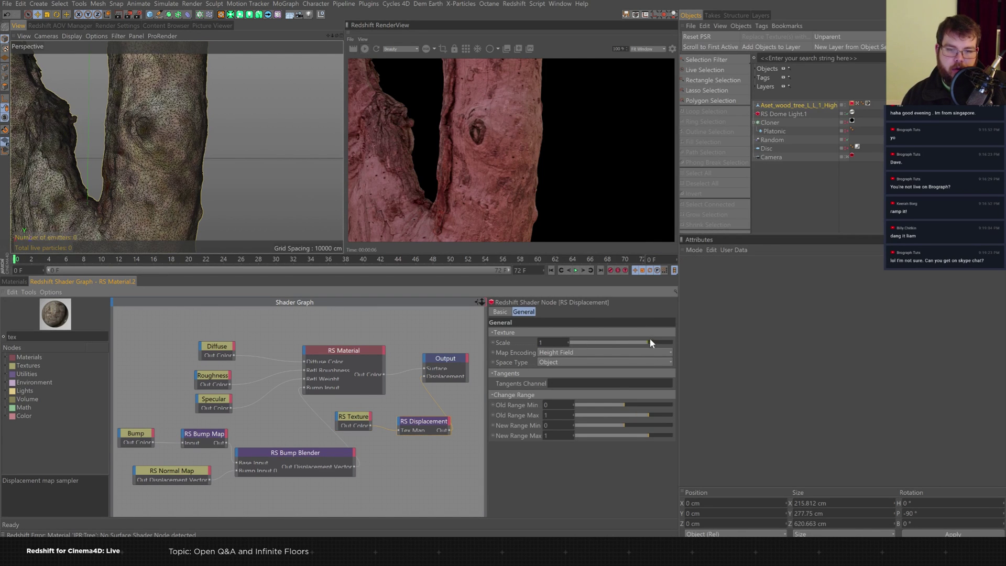
pyautogui.moveTo(648, 342); pyautogui.dragTo(631, 346)
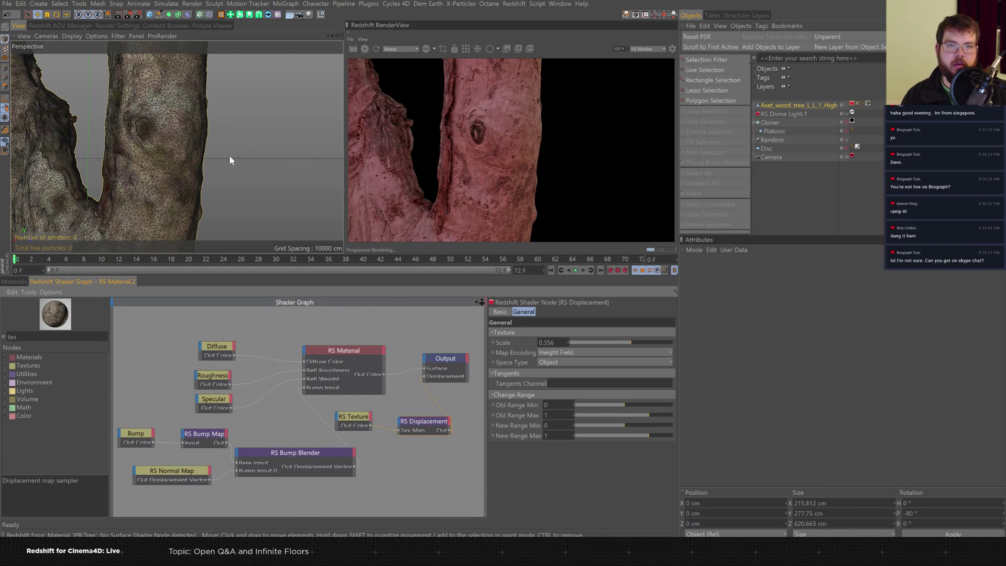
# Add a Redshift Area Light to the scene.
pyautogui.scroll(-10, 230, 155)
pyautogui.keyDown('alt'); pyautogui.moveTo(181, 179); pyautogui.dragTo(158, 219); pyautogui.keyUp('alt')
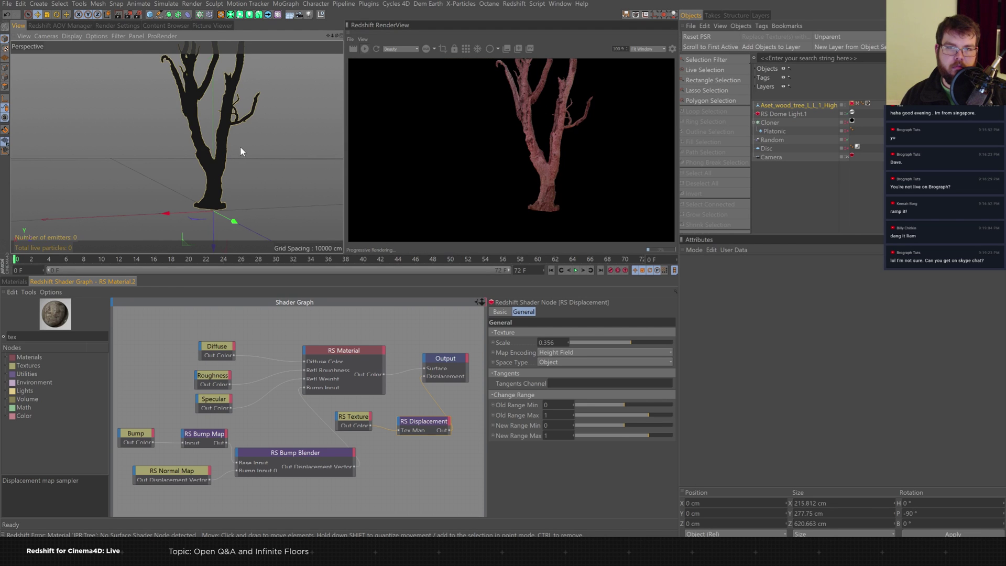
pyautogui.keyDown('alt'); pyautogui.moveTo(234, 150); pyautogui.dragTo(195, 191, button='middle'); pyautogui.keyUp('alt')
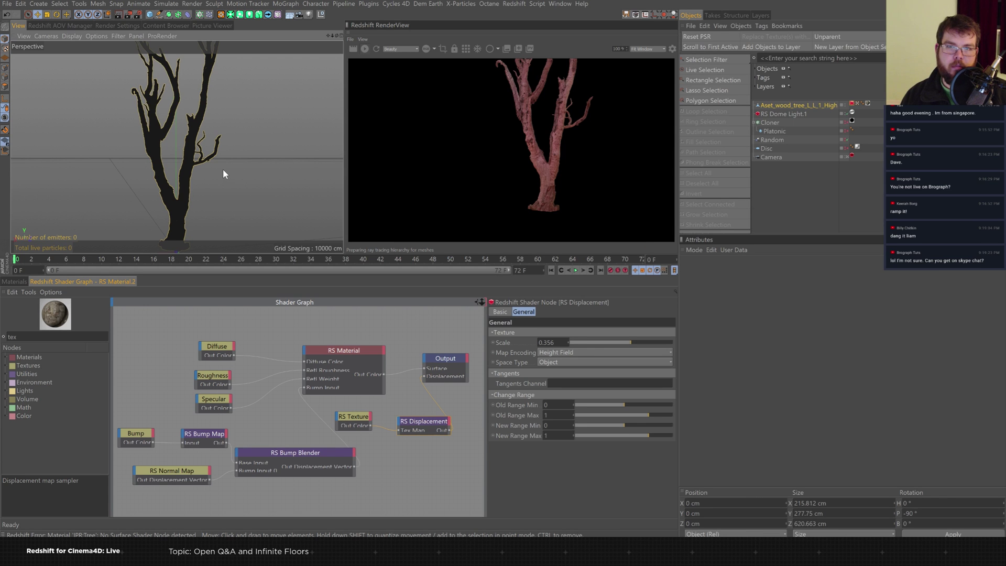
pyautogui.keyDown('alt'); pyautogui.moveTo(203, 173); pyautogui.dragTo(337, 178); pyautogui.keyUp('alt')
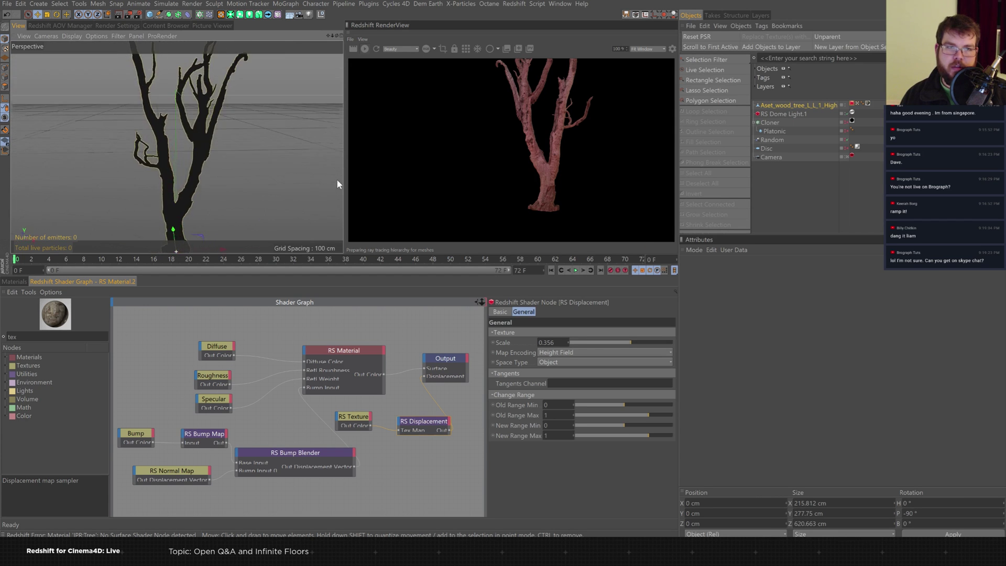
pyautogui.click(783, 113)
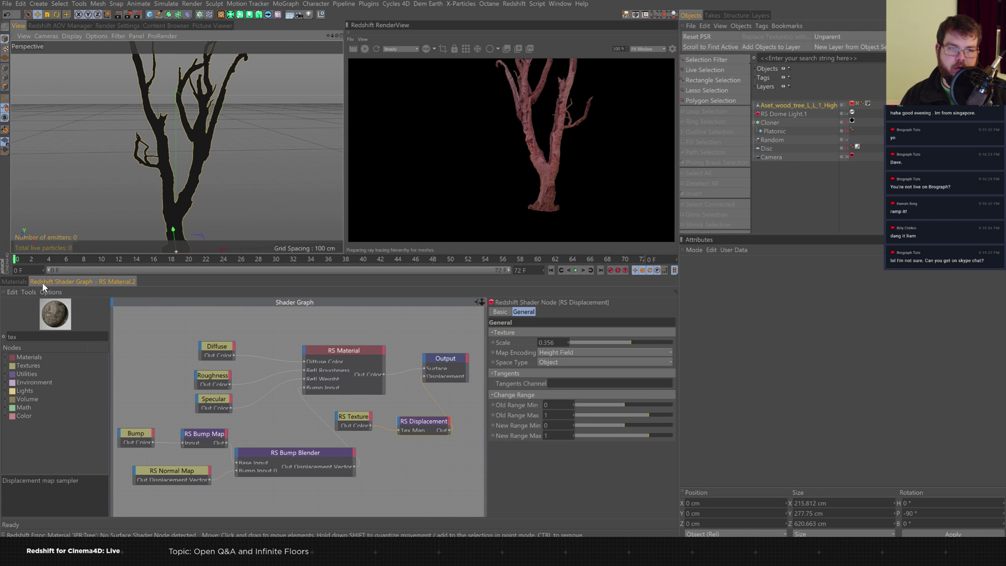
pyautogui.click(14, 282)
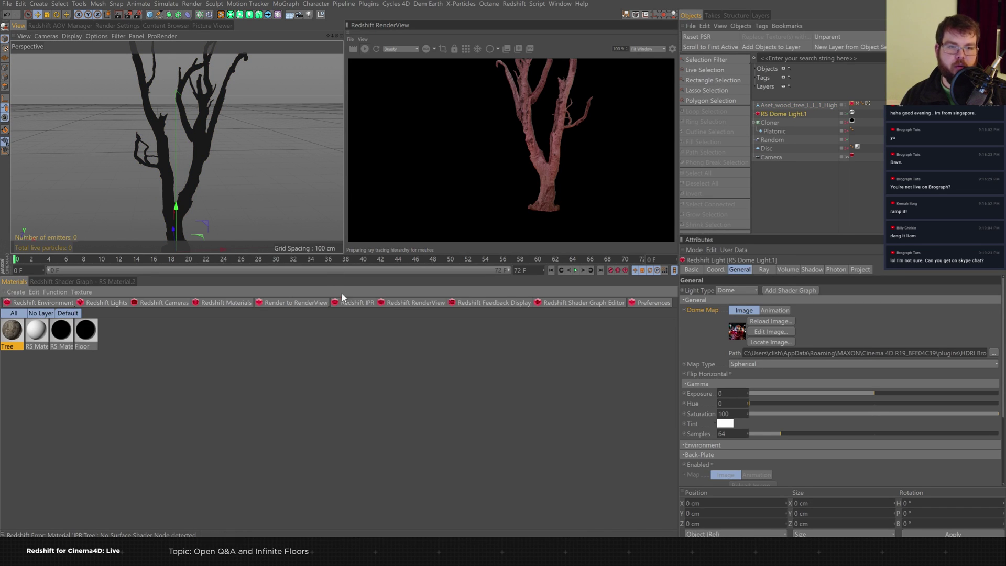
pyautogui.click(116, 303)
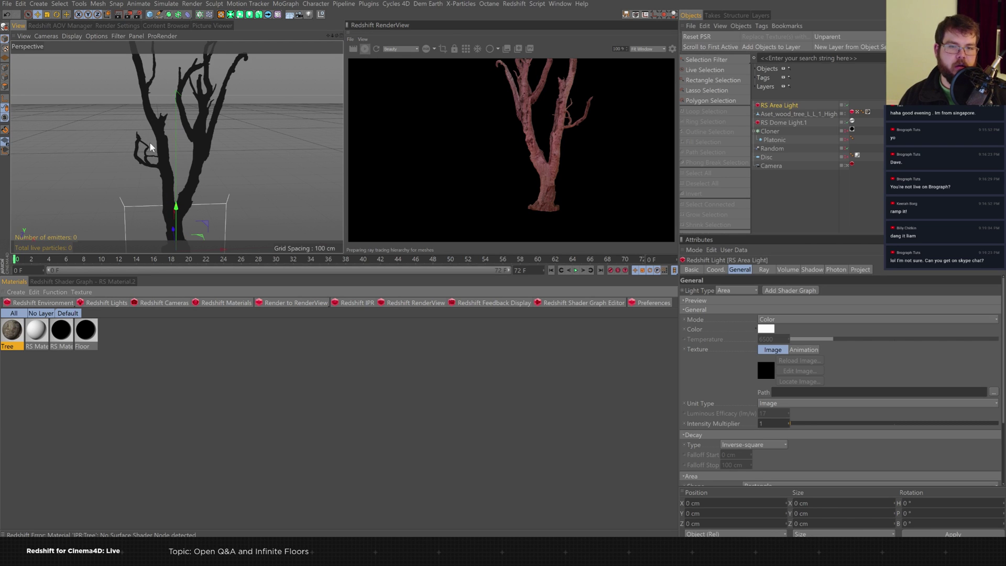
# Place the area light beside the tree at about X -156 cm, Z -19 cm with a heading of about -69°, and stretch it taller.
pyautogui.keyDown('alt'); pyautogui.moveTo(146, 183); pyautogui.dragTo(238, 231); pyautogui.keyUp('alt')
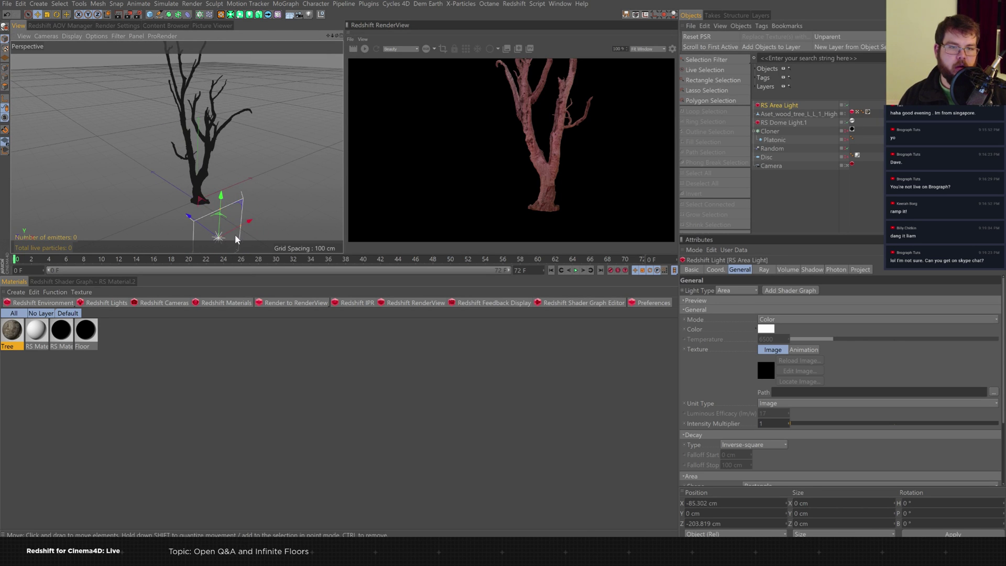
pyautogui.press('r')
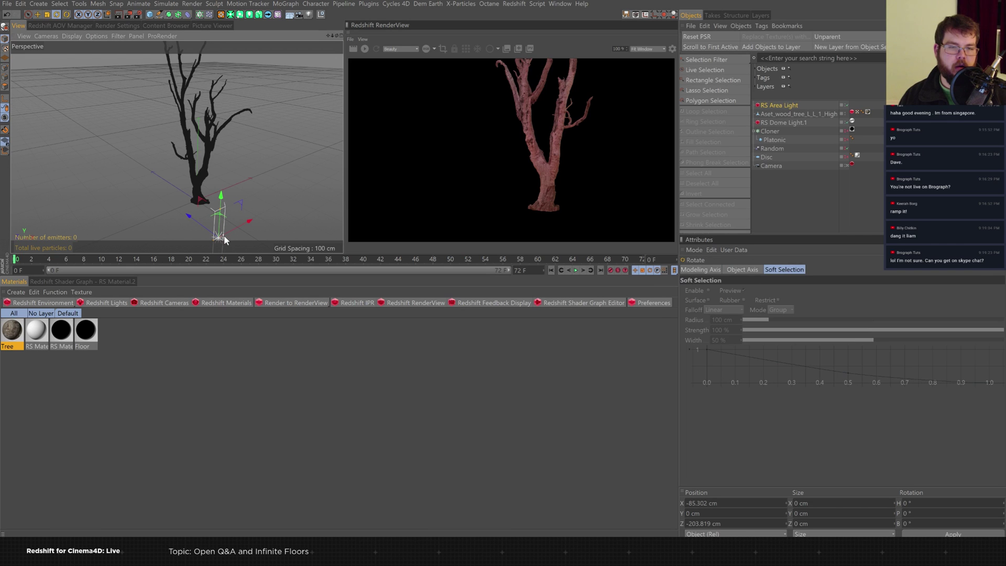
pyautogui.moveTo(246, 248); pyautogui.dragTo(164, 190)
pyautogui.press('e')
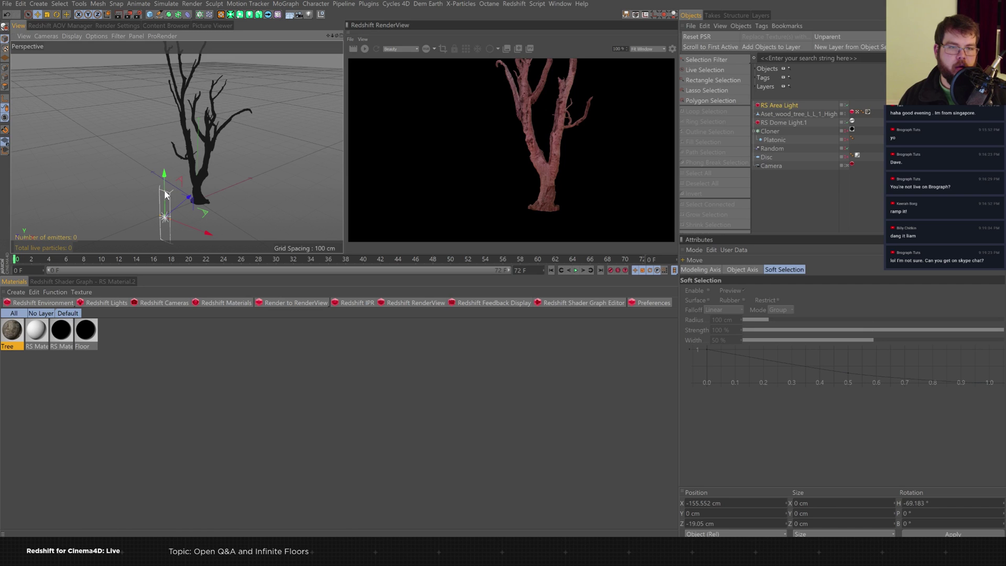
pyautogui.click(364, 49)
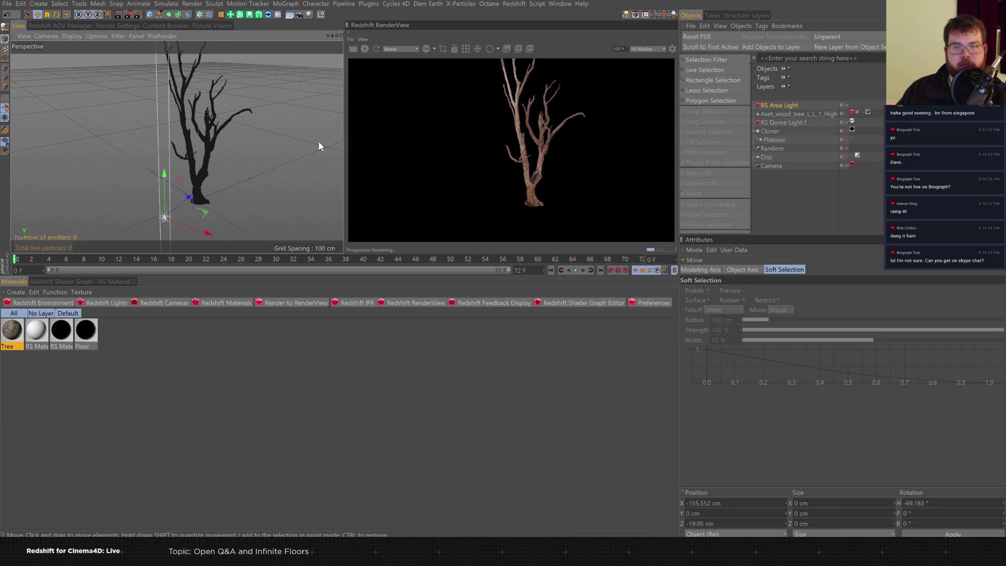
# Examine the tree's forked trunk and lower branches up close under the area light in the live render.
pyautogui.scroll(5, 261, 150)
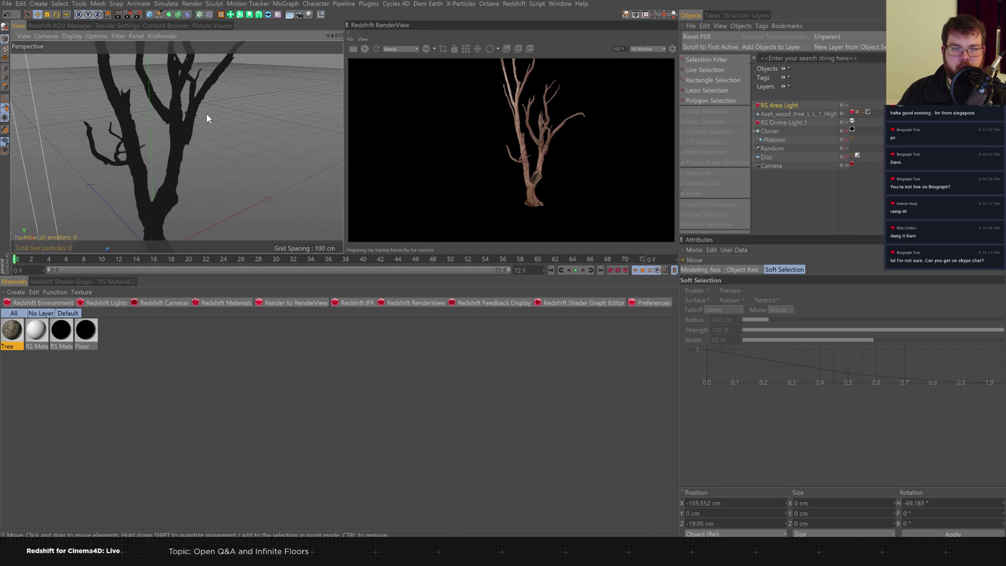
pyautogui.click(363, 39)
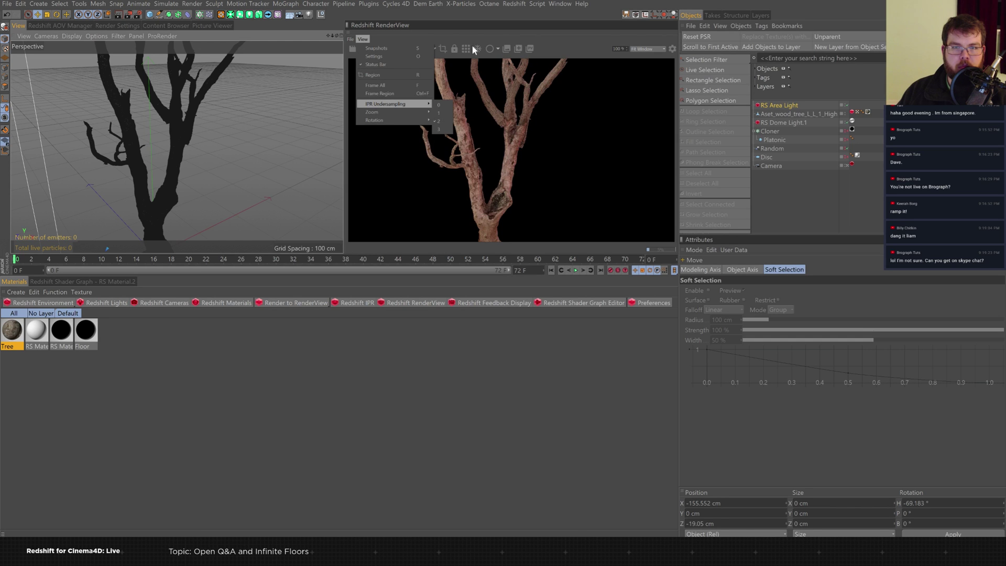
pyautogui.click(440, 26)
pyautogui.moveTo(222, 130)
pyautogui.keyDown('alt'); pyautogui.mouseDown()
pyautogui.moveTo(274, 147)
pyautogui.moveTo(219, 149)
pyautogui.mouseUp(); pyautogui.keyUp('alt')
pyautogui.keyDown('alt'); pyautogui.moveTo(294, 134); pyautogui.dragTo(288, 138); pyautogui.keyUp('alt')
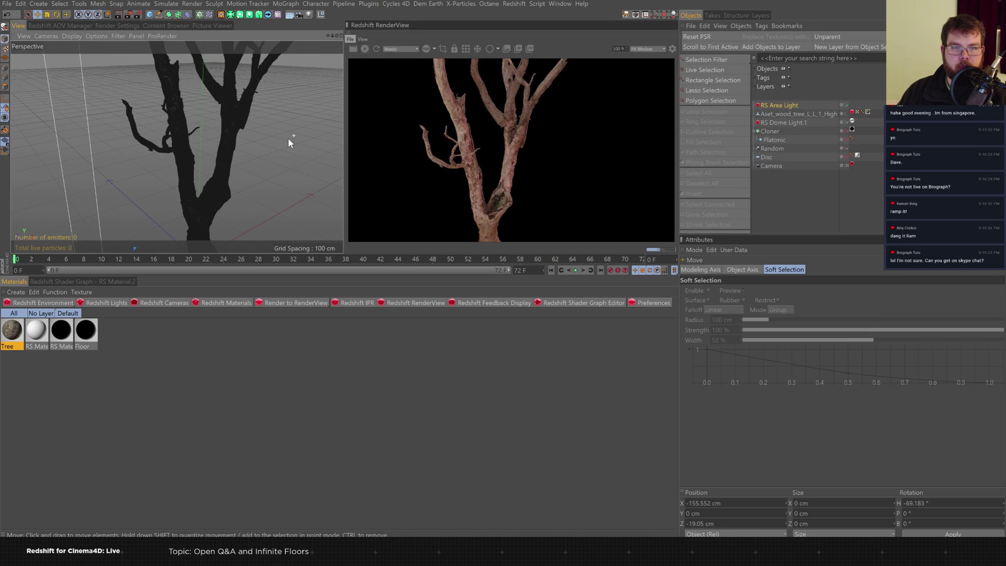
pyautogui.rightClick(249, 150)
pyautogui.click(304, 122)
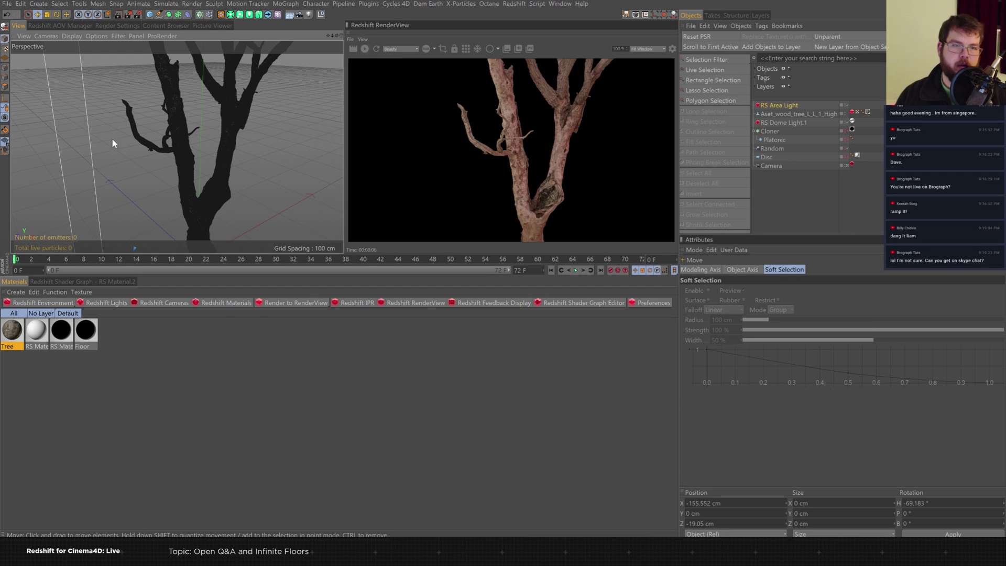
# Set the Secondary GI Engine to Brute Force in the Redshift render settings.
pyautogui.click(109, 26)
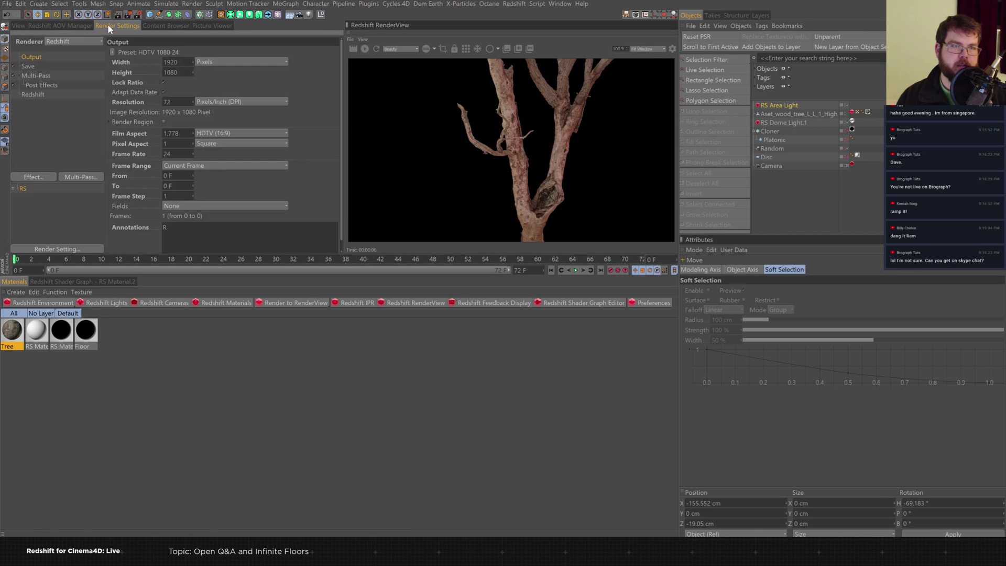
pyautogui.click(38, 97)
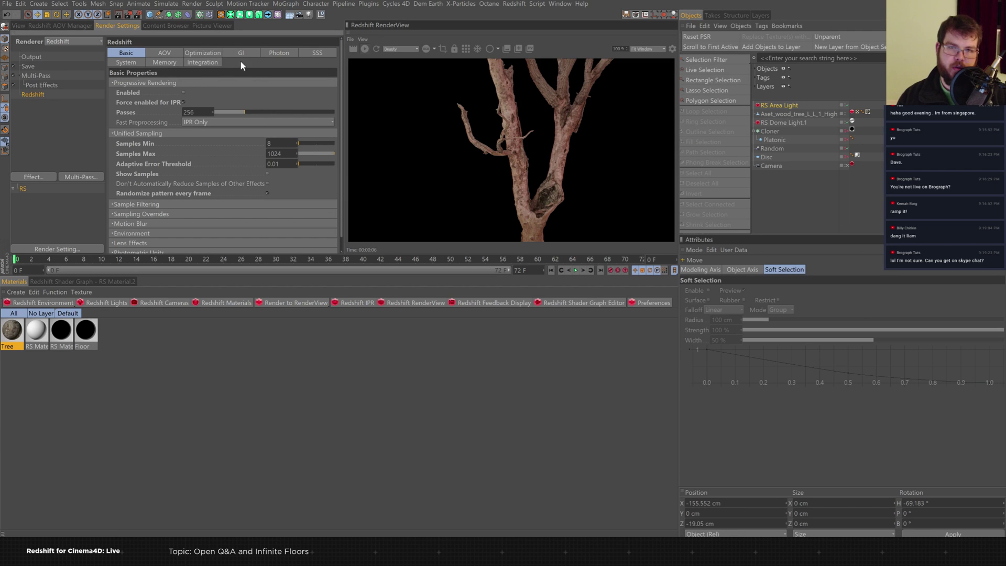
pyautogui.click(208, 54)
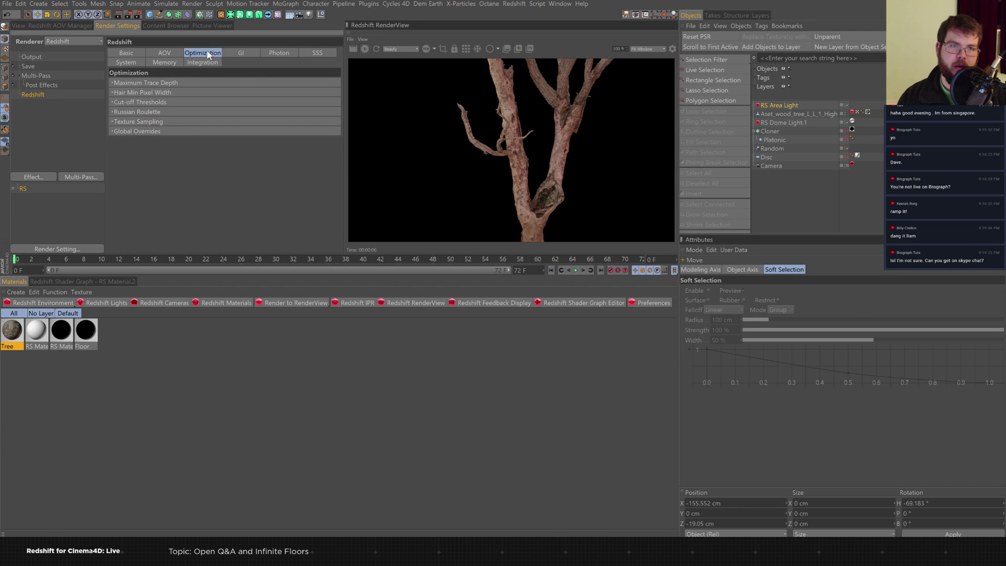
pyautogui.click(242, 54)
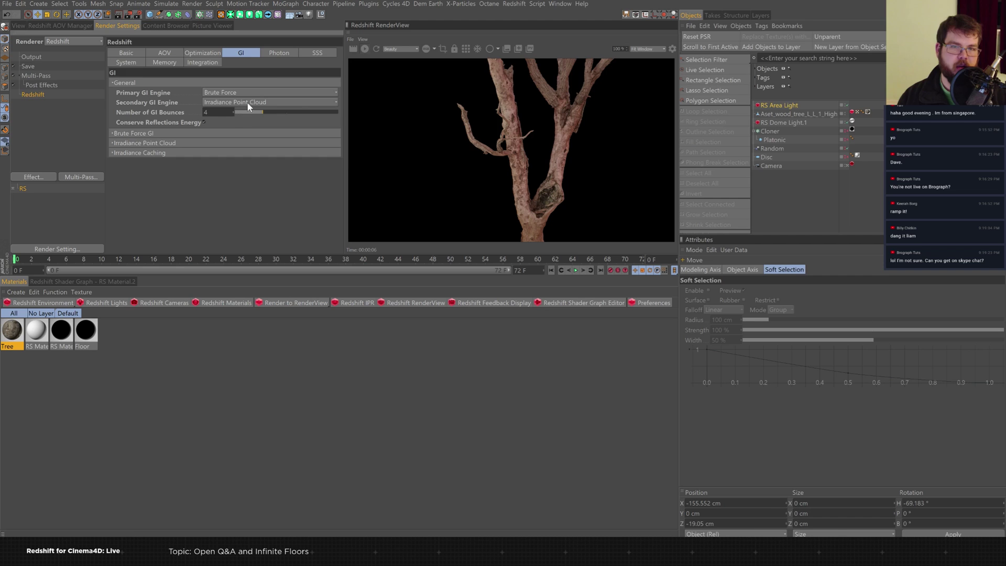
pyautogui.click(228, 101)
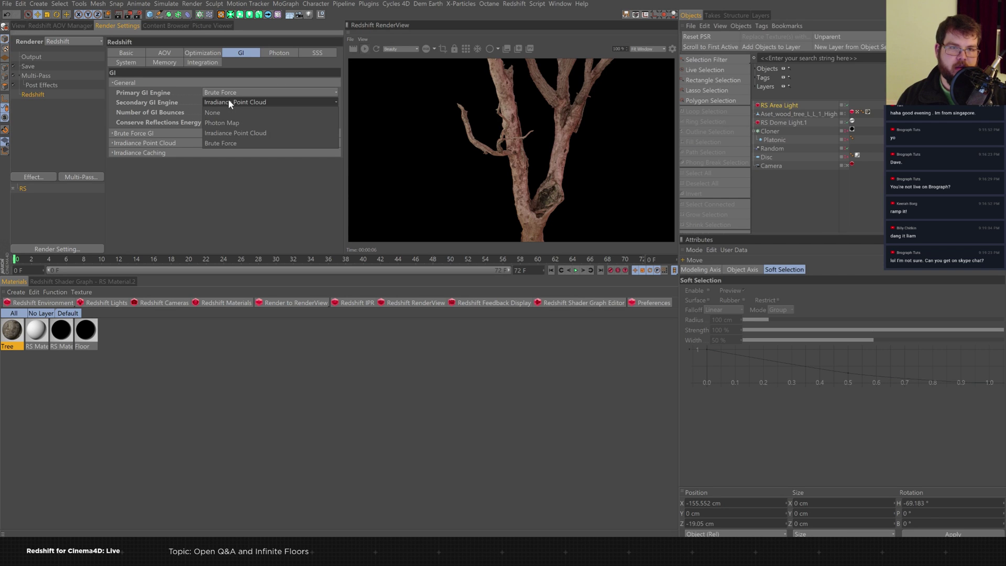
pyautogui.click(224, 143)
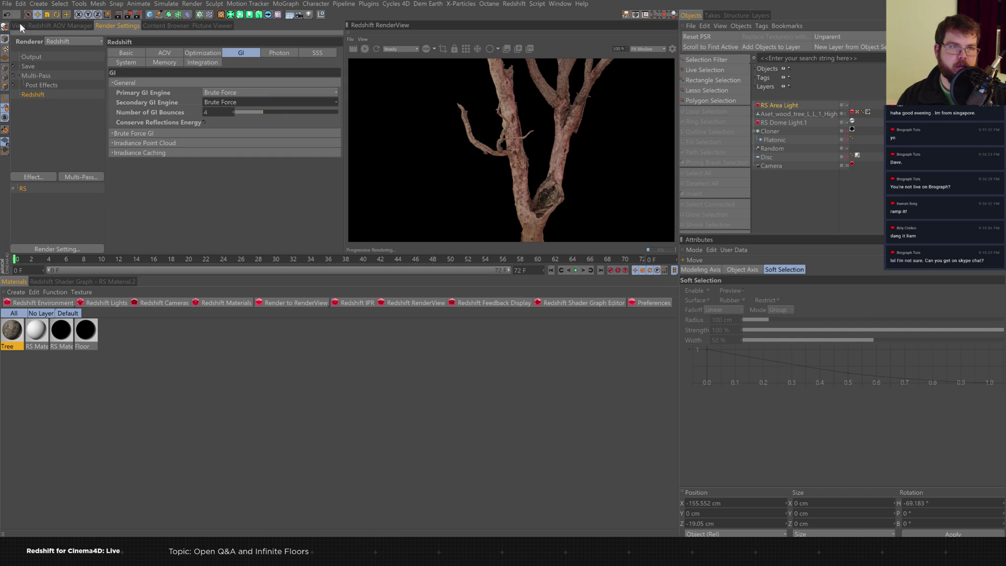
pyautogui.click(18, 24)
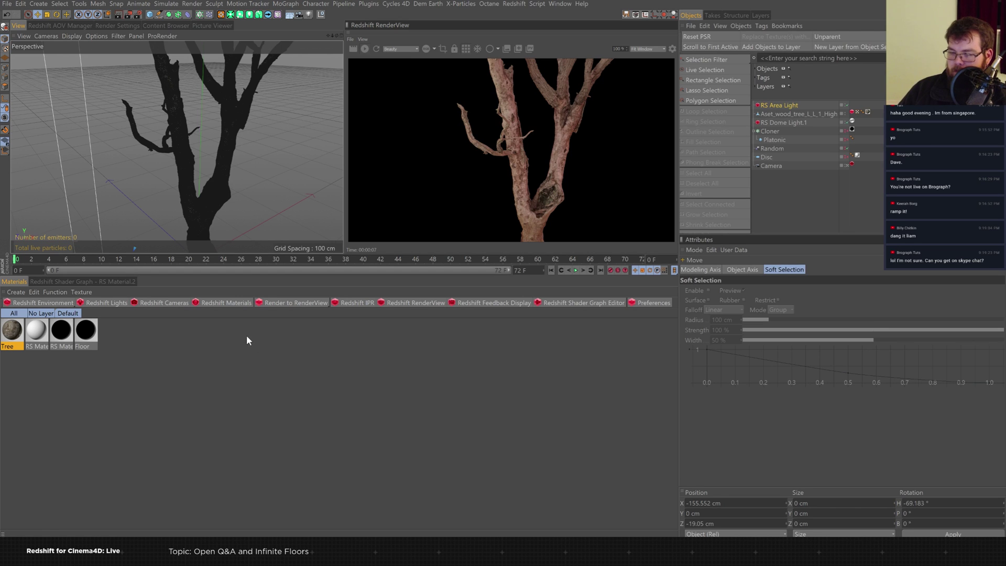
# Add another Texture node beside the Diffuse node in the tree material's shader graph.
pyautogui.click(107, 281)
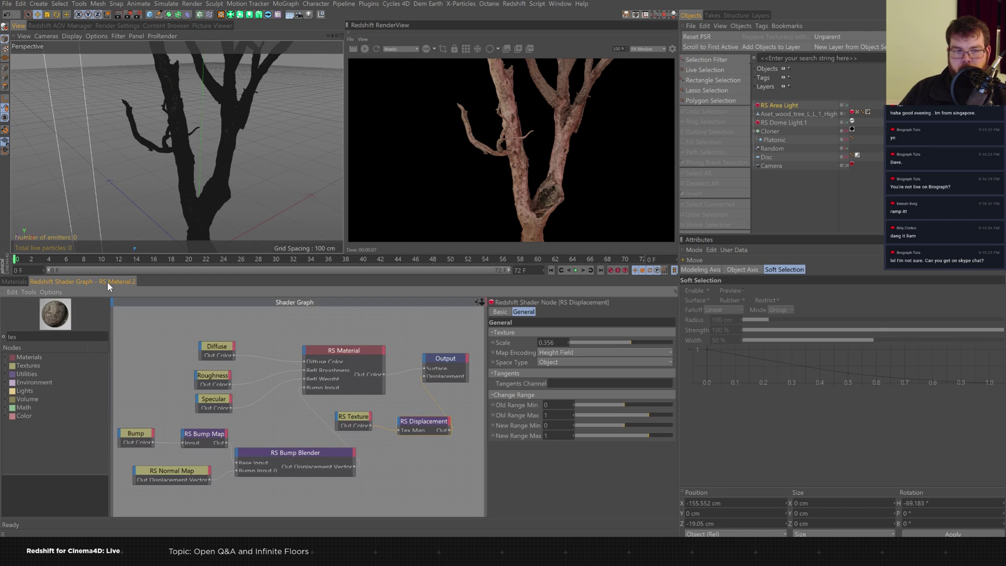
pyautogui.click(19, 279)
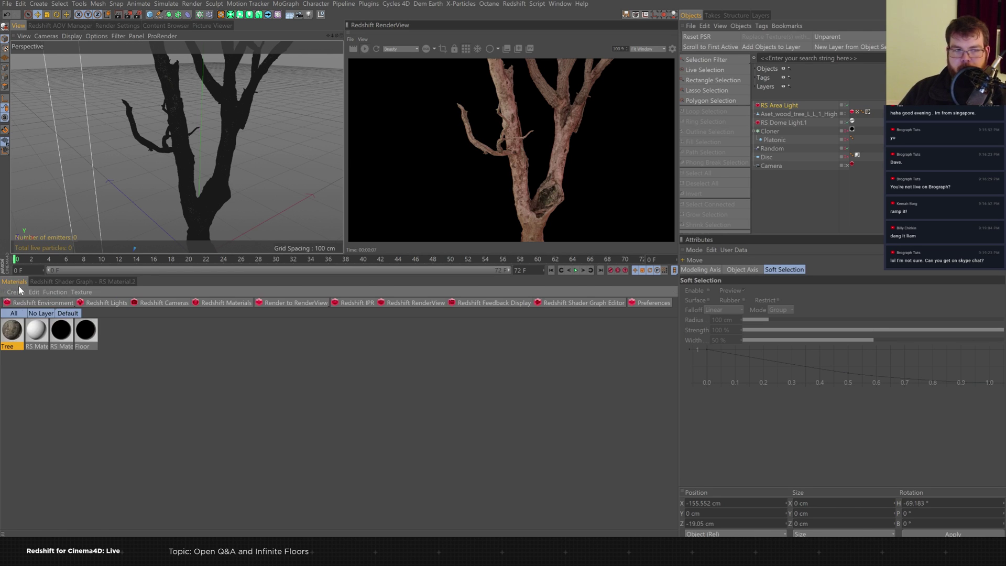
pyautogui.click(80, 280)
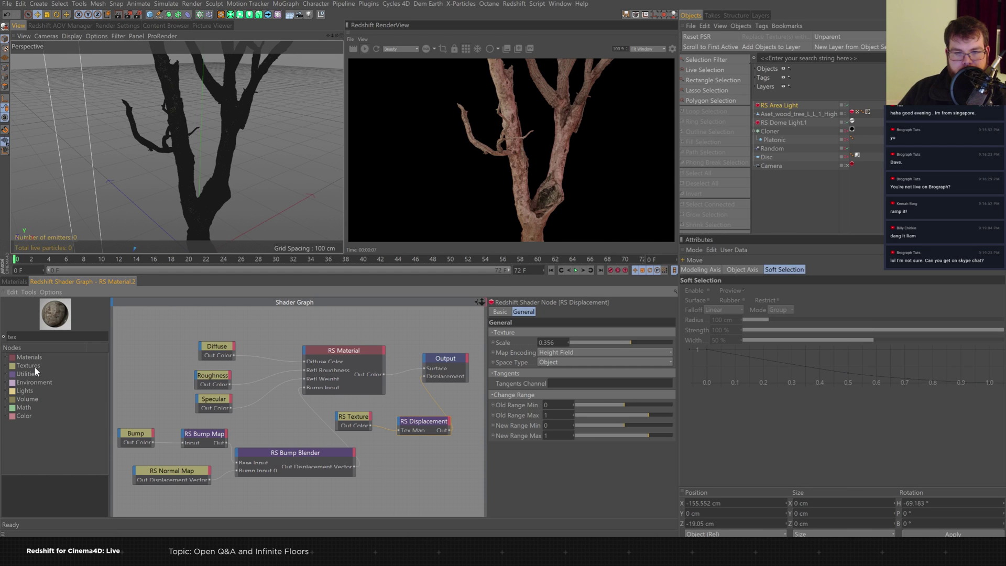
pyautogui.click(15, 363)
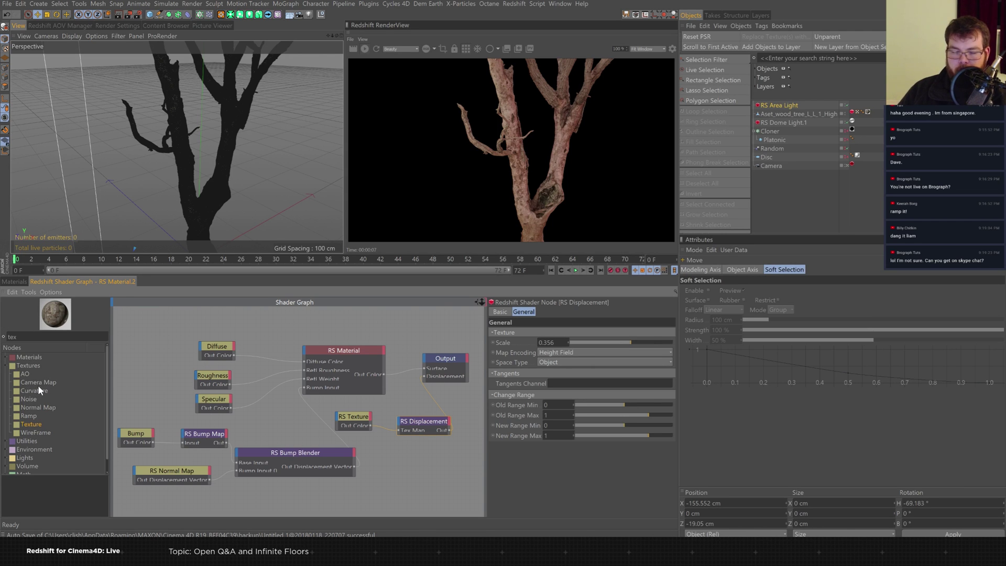
pyautogui.moveTo(18, 401)
pyautogui.mouseDown()
pyautogui.moveTo(157, 368)
pyautogui.moveTo(25, 400)
pyautogui.mouseUp()
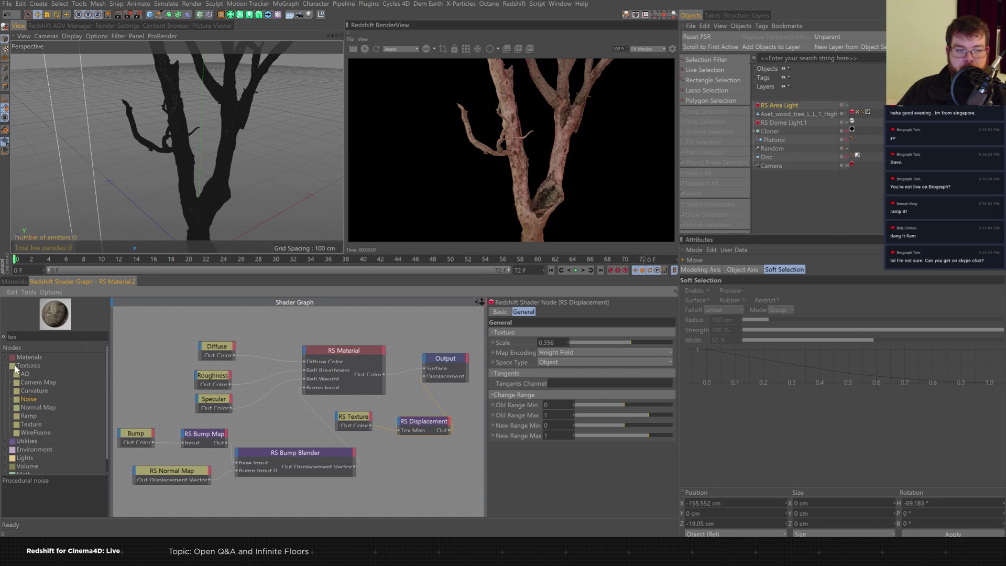
pyautogui.moveTo(26, 422); pyautogui.dragTo(141, 357)
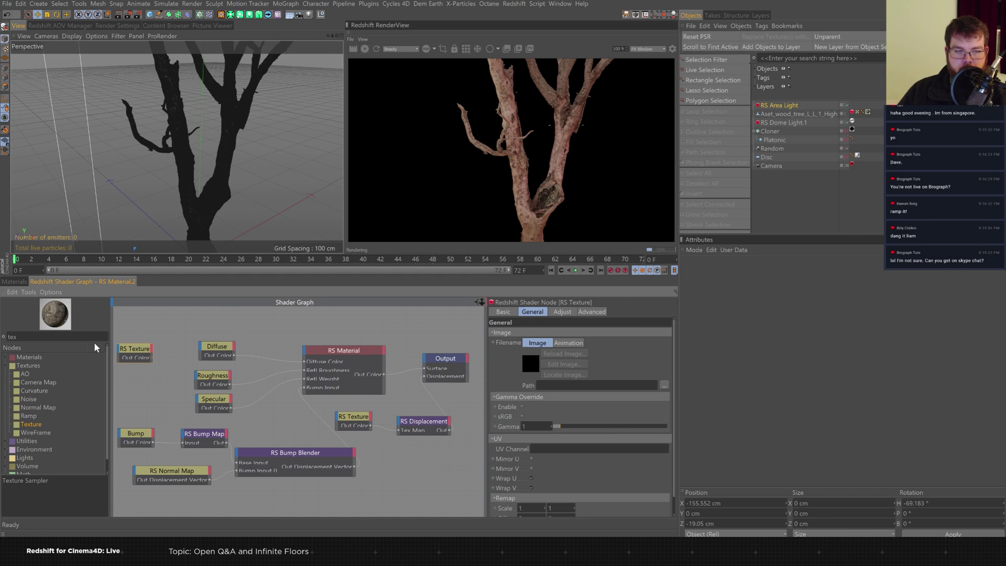
pyautogui.click(6, 366)
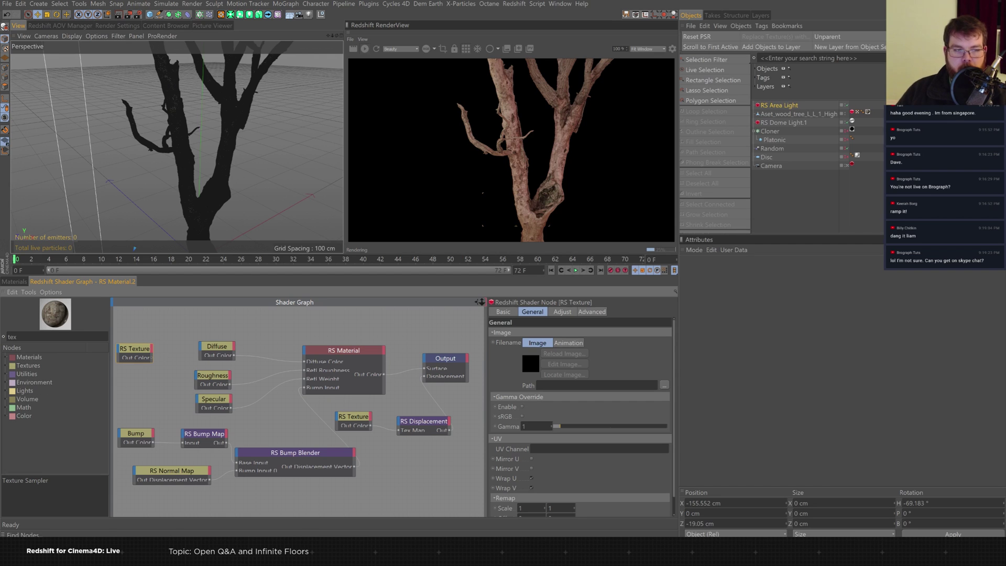
# Add a Color Layer node beside the empty RS Texture, shifting Diffuse, Roughness and Specular closer to RS Material.
pyautogui.write('lay')
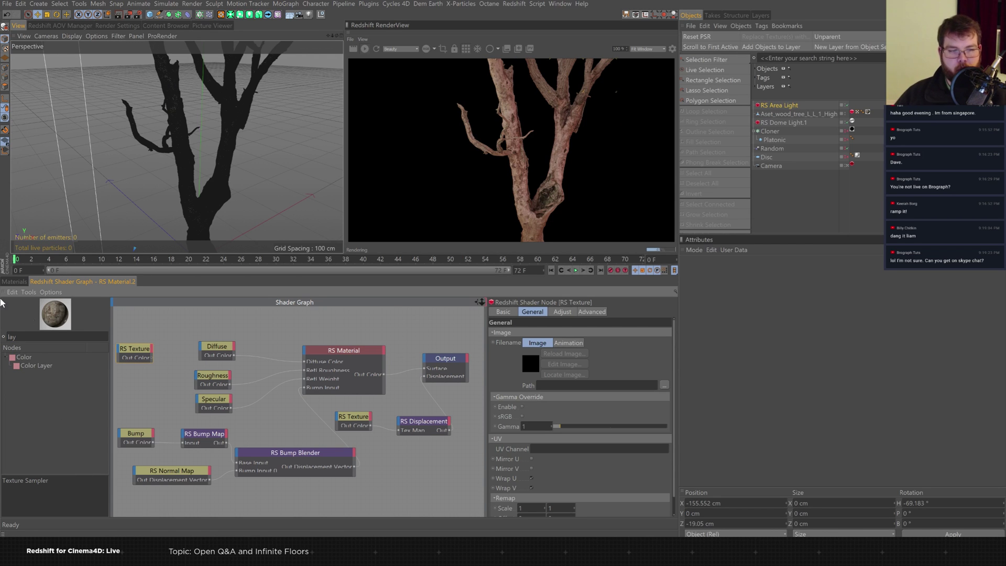
pyautogui.moveTo(52, 365); pyautogui.dragTo(184, 363)
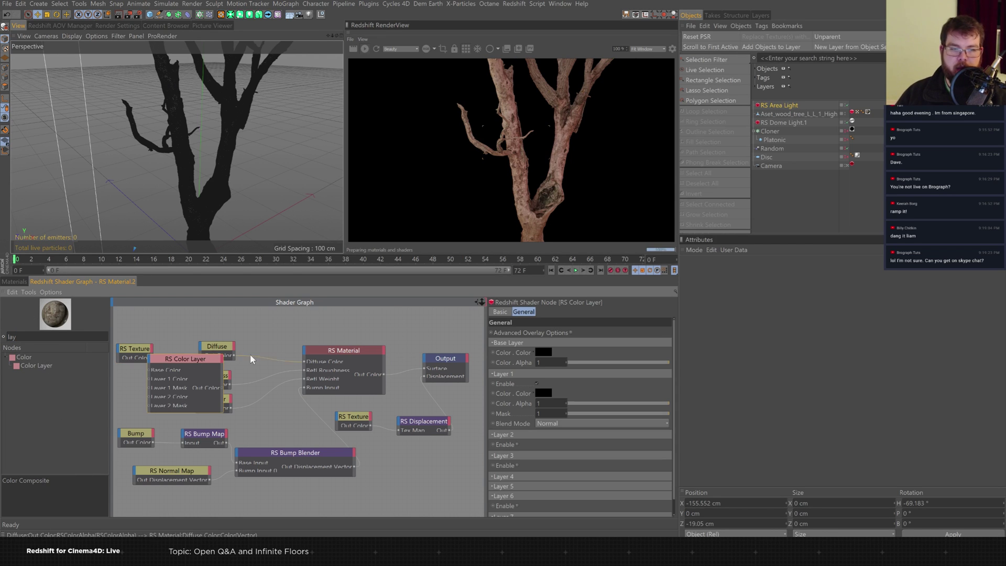
pyautogui.moveTo(278, 418); pyautogui.dragTo(309, 349)
pyautogui.moveTo(185, 358); pyautogui.dragTo(209, 348)
pyautogui.click(150, 357)
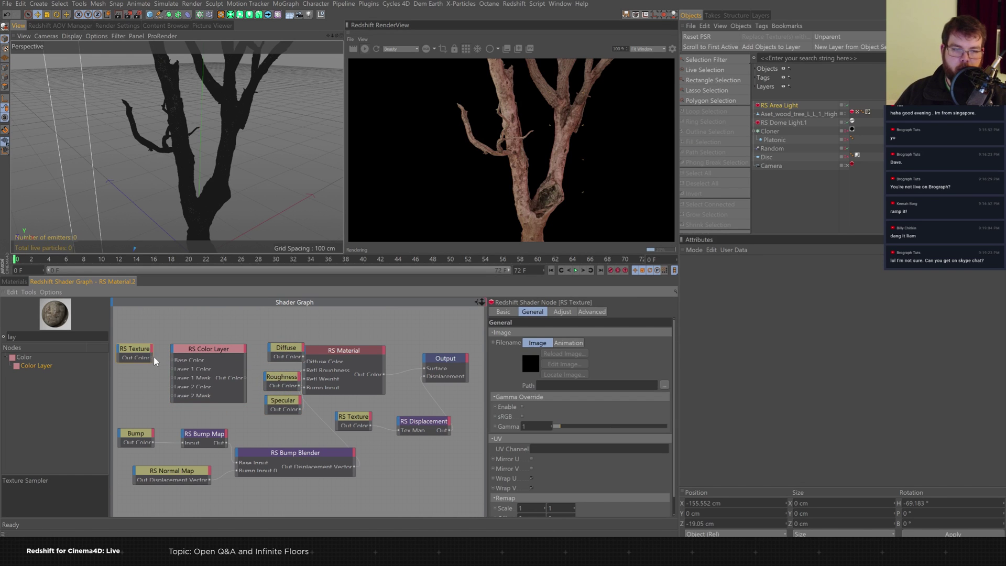
# Connect the RS Texture to the Color Layer's Base Color, enable Advanced Overlay Options and toggle the base layer's Color Has Premultiplied Alpha.
pyautogui.moveTo(153, 361); pyautogui.dragTo(175, 361)
pyautogui.click(234, 355)
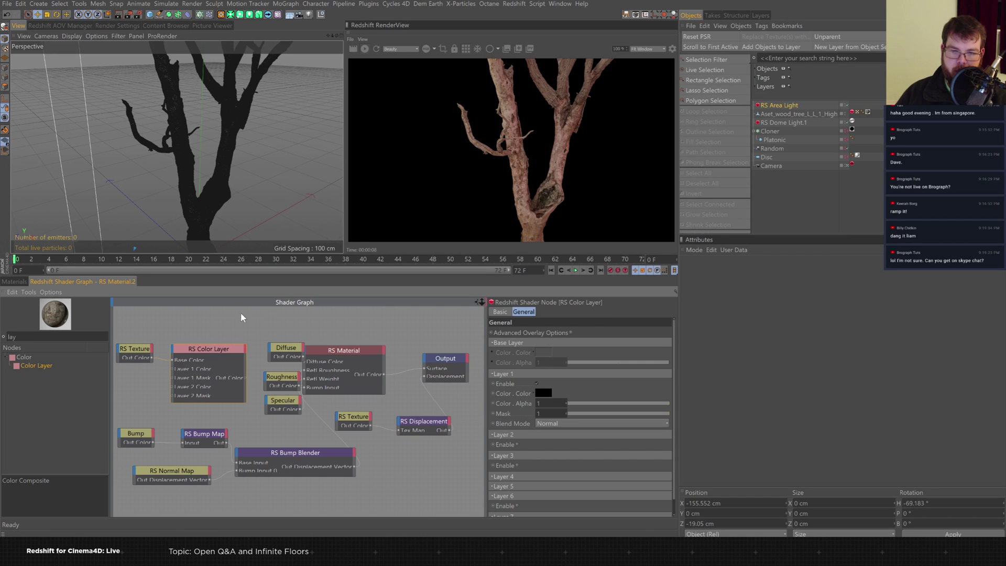
pyautogui.click(570, 334)
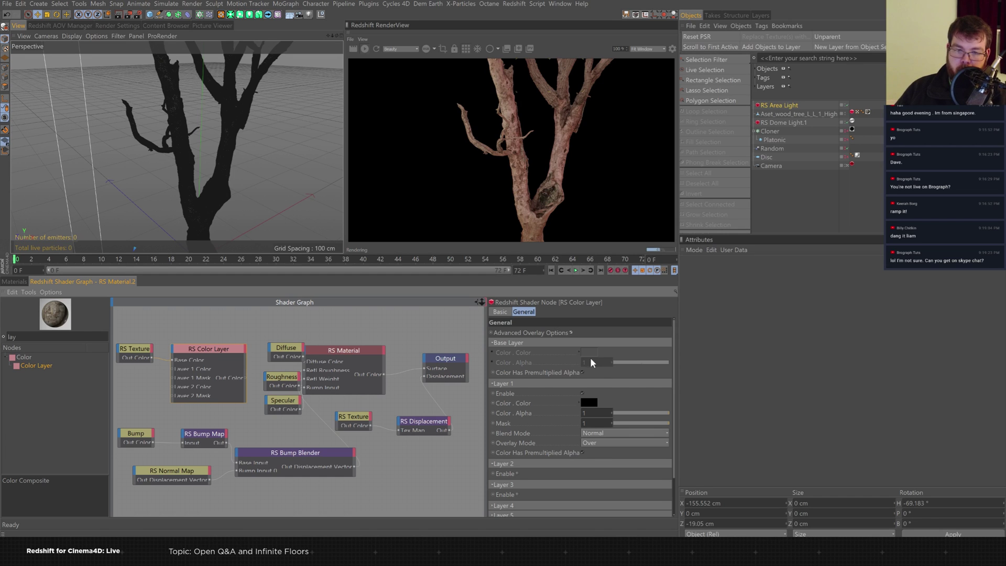
pyautogui.click(582, 372)
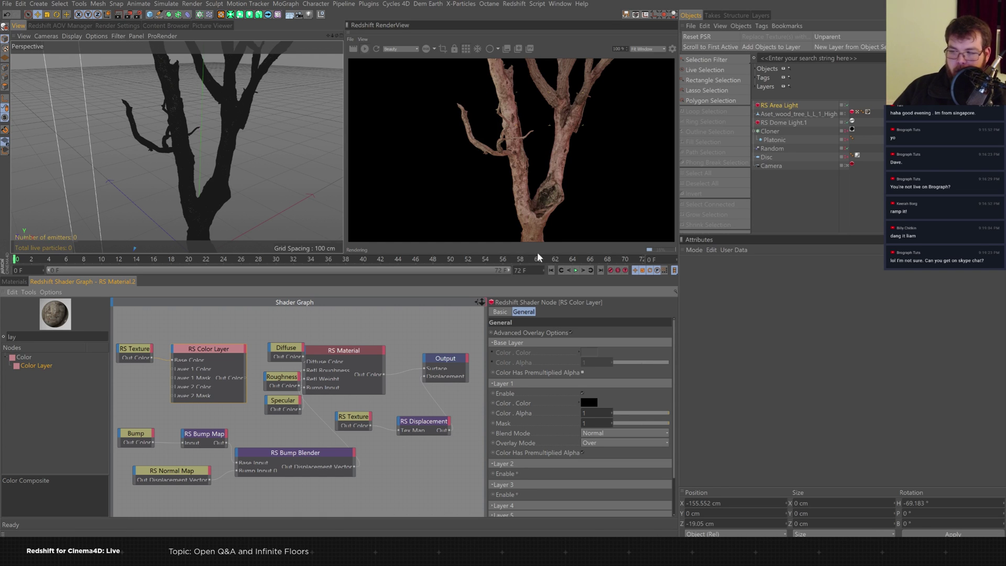
# Disable the tree object and enable the Cloner and the Disc floor so the live render shows the cloned shapes.
pyautogui.click(14, 281)
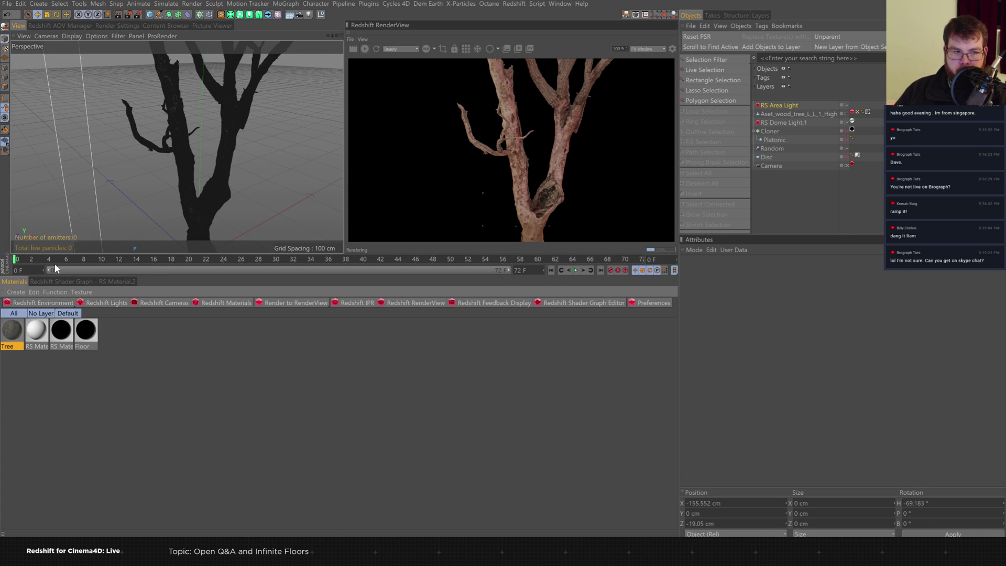
pyautogui.click(167, 334)
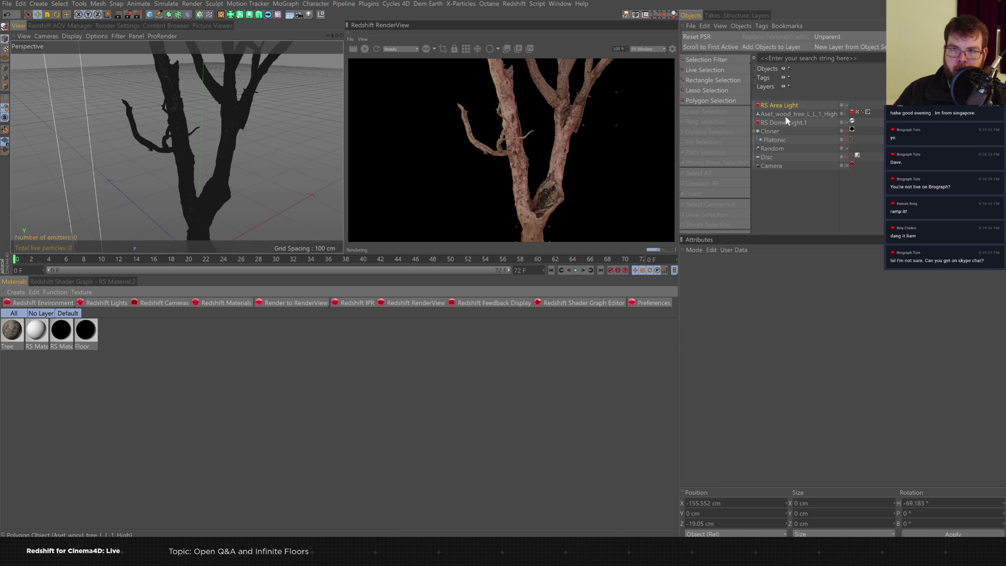
pyautogui.click(844, 115)
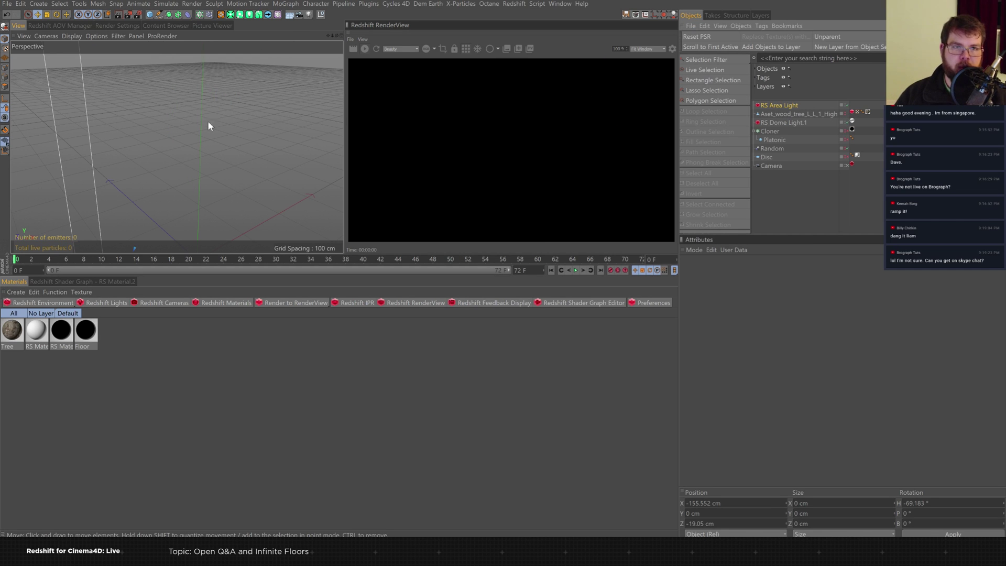
pyautogui.keyDown('alt'); pyautogui.moveTo(209, 126); pyautogui.dragTo(202, 155); pyautogui.keyUp('alt')
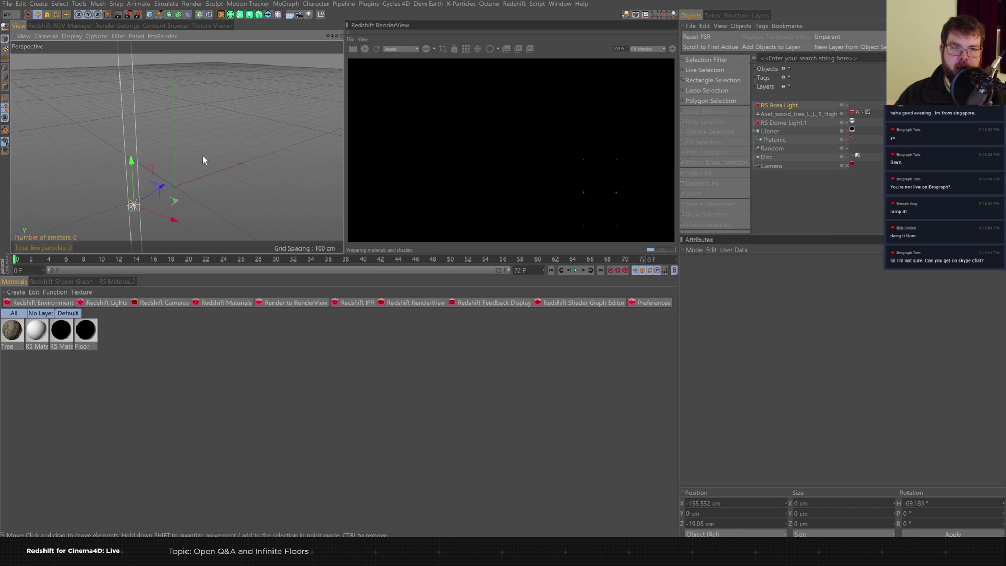
pyautogui.click(846, 138)
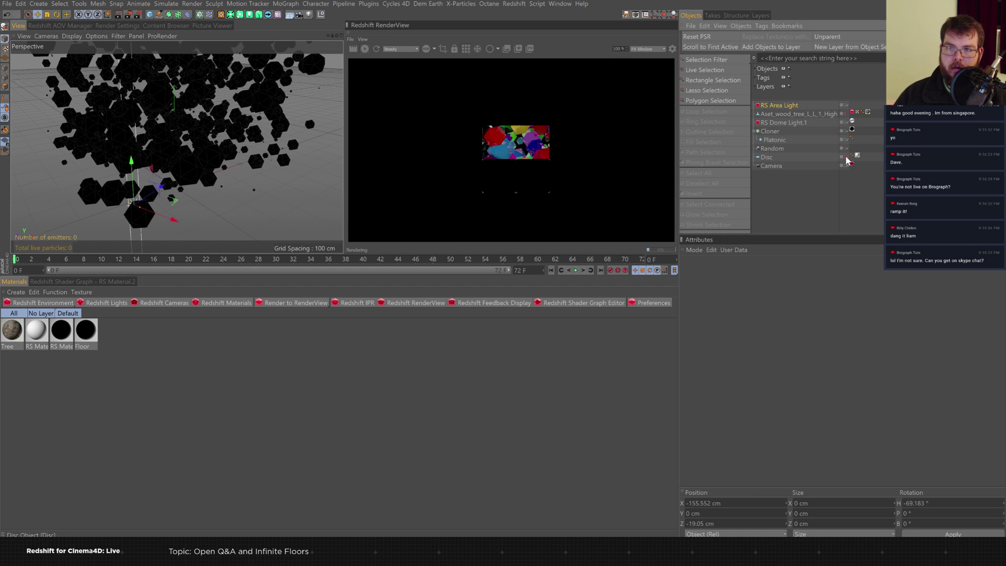
pyautogui.click(476, 52)
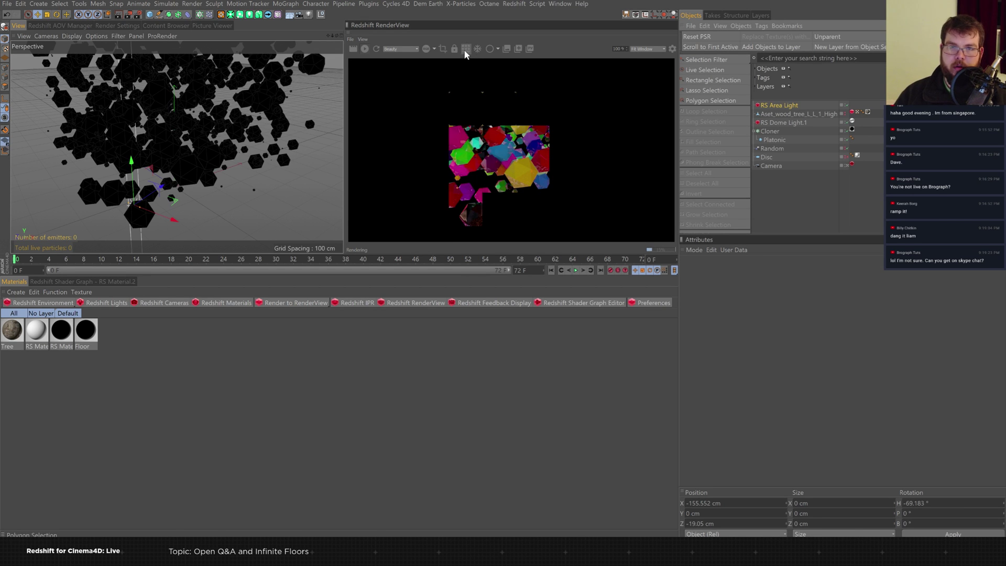
pyautogui.click(846, 157)
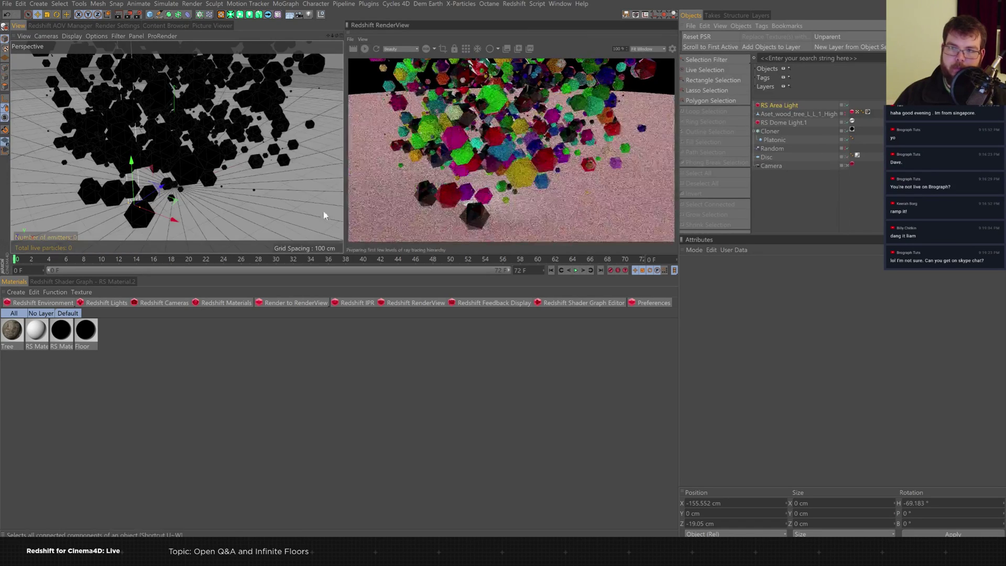
pyautogui.keyDown('alt'); pyautogui.moveTo(134, 157); pyautogui.dragTo(150, 206, button='right'); pyautogui.keyUp('alt')
pyautogui.keyDown('alt'); pyautogui.moveTo(149, 206); pyautogui.dragTo(150, 230, button='middle'); pyautogui.keyUp('alt')
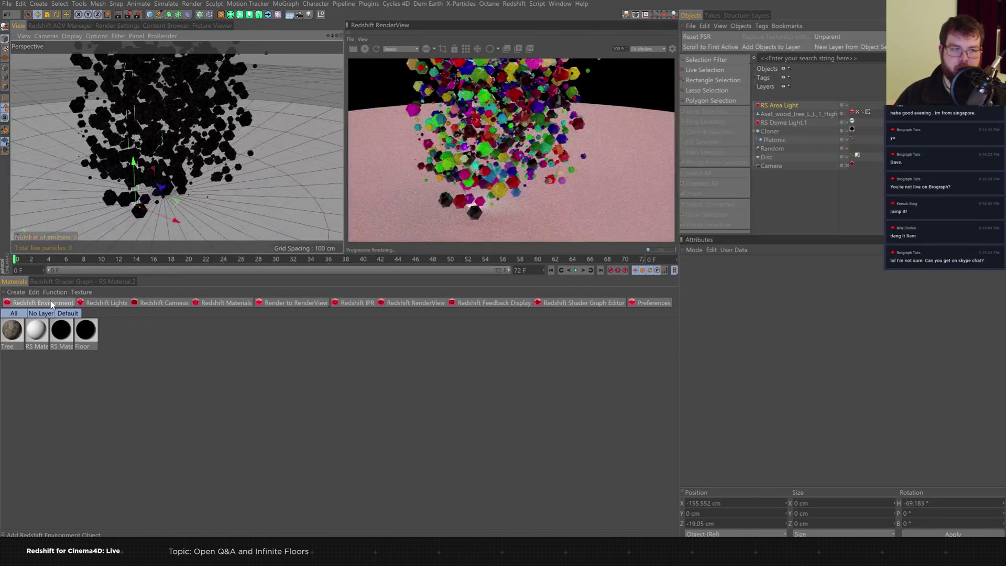
# Add a Redshift Environment object and set the dome light's volume Contribution Scale to 0.002.
pyautogui.click(57, 303)
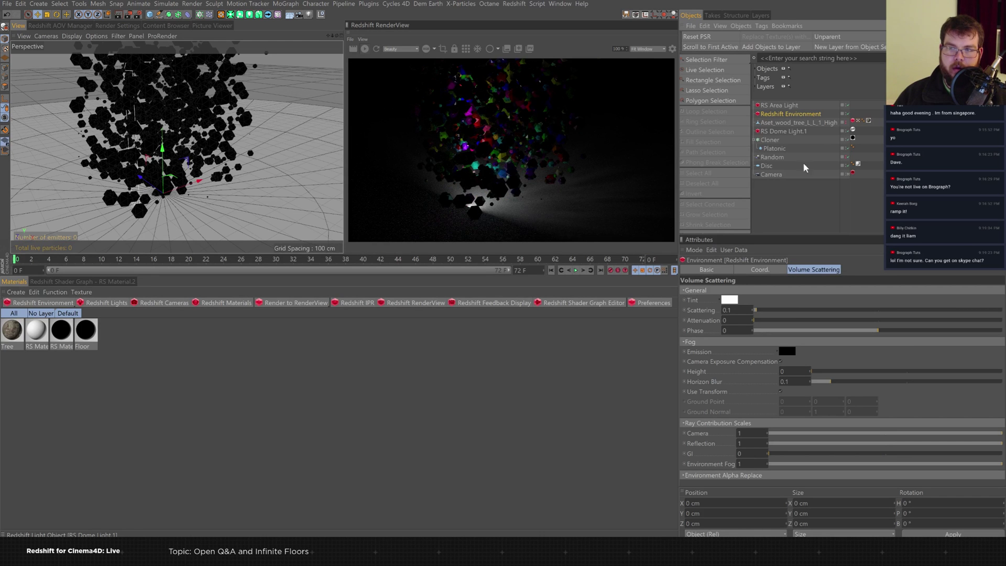
pyautogui.click(805, 131)
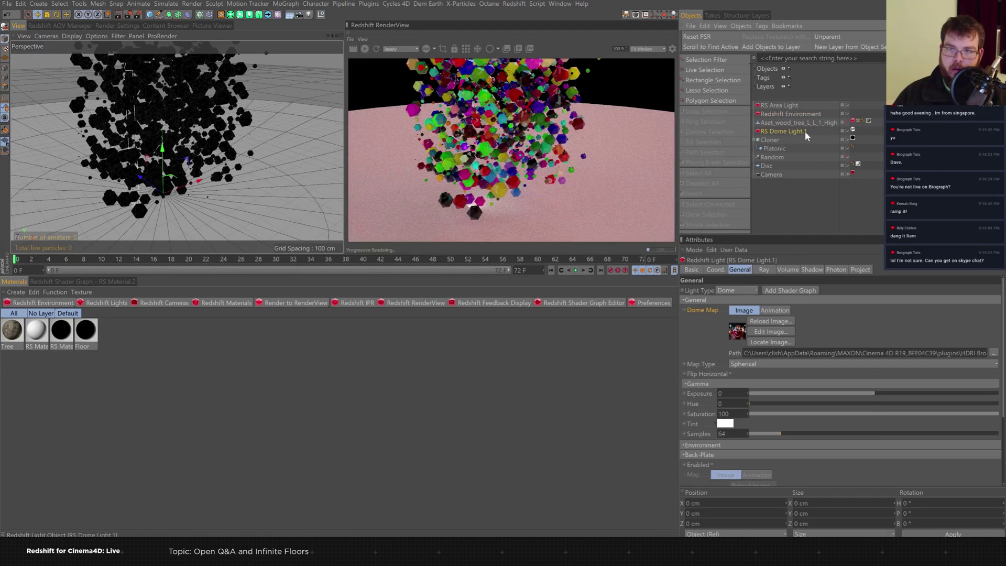
pyautogui.click(787, 270)
pyautogui.click(769, 290)
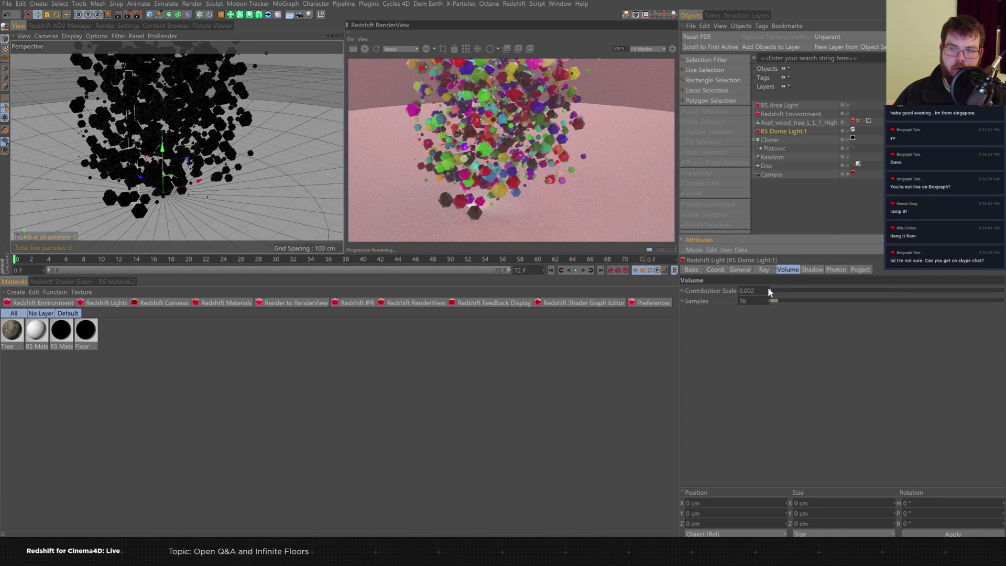
pyautogui.click(769, 289)
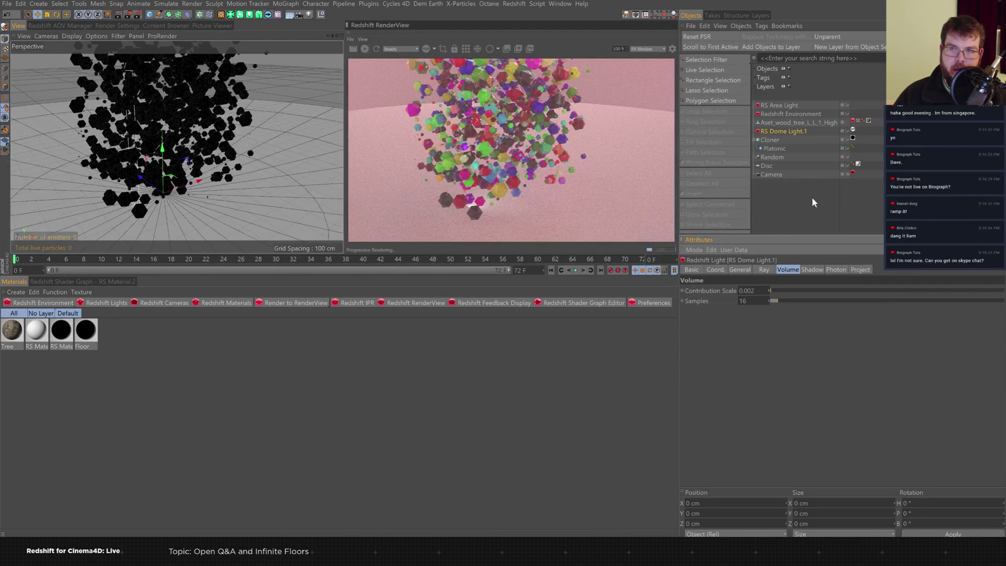
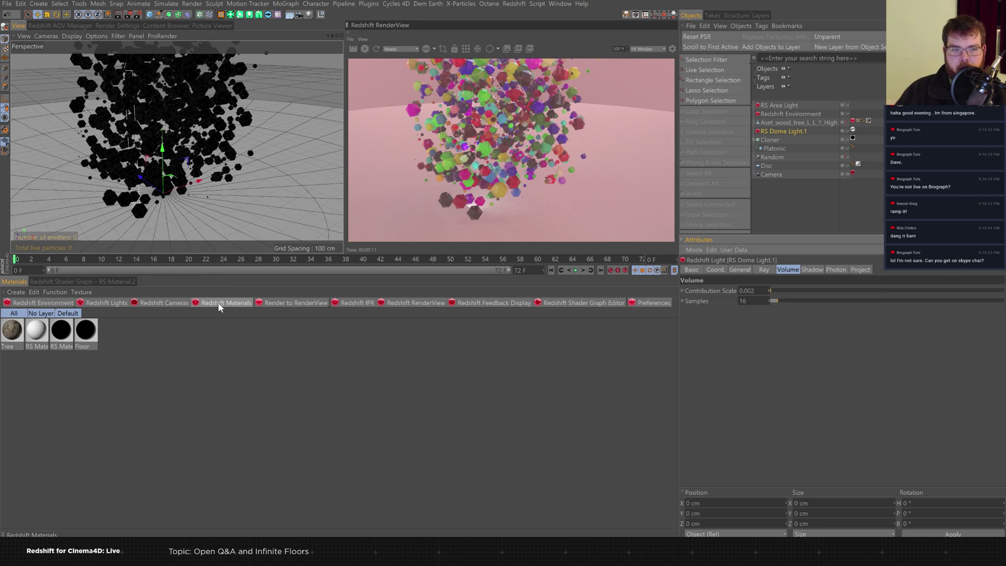
# Delete the existing RS Area Light and disable RS Dome Light.1.
pyautogui.click(785, 108)
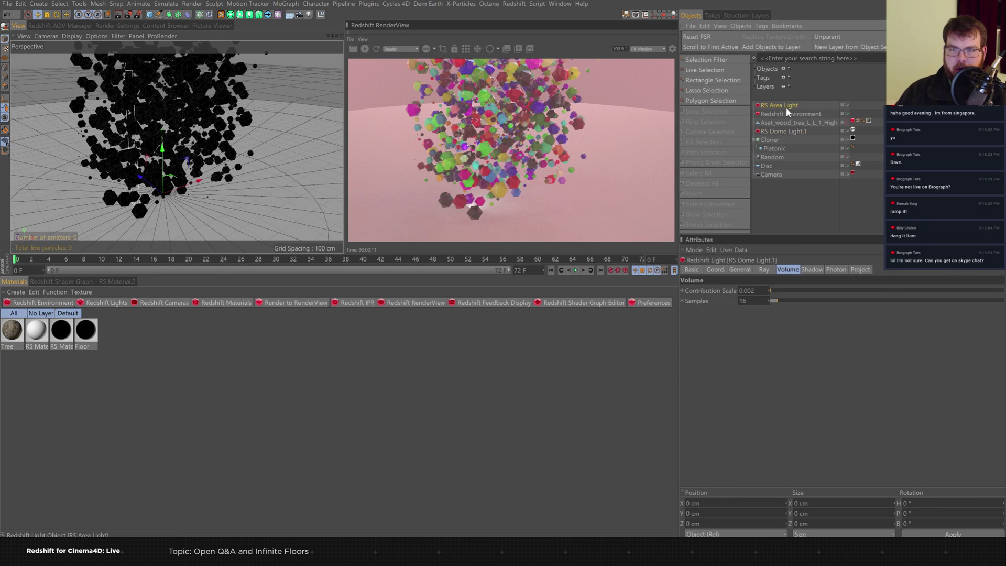
pyautogui.press('Delete')
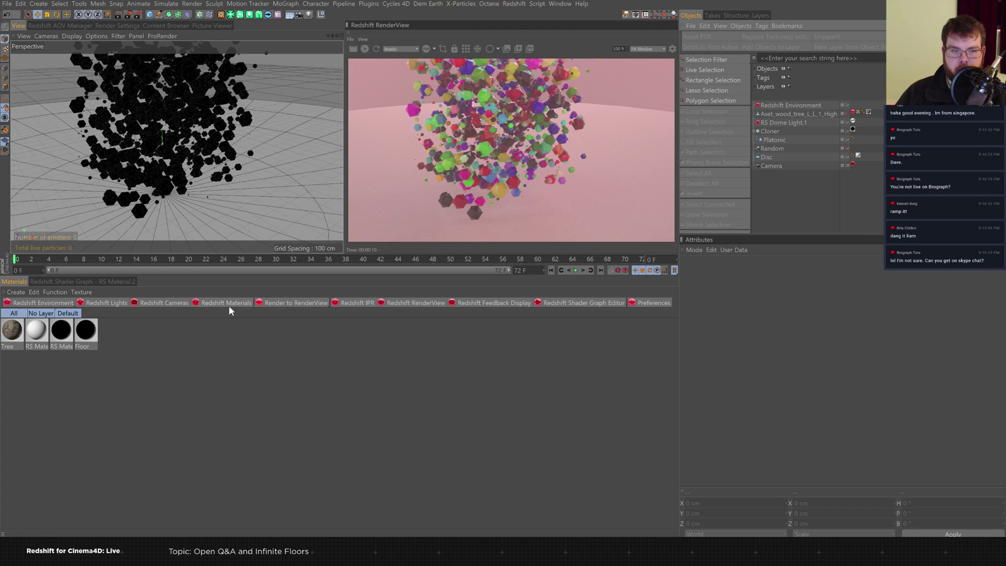
pyautogui.click(244, 304)
pyautogui.moveTo(244, 307)
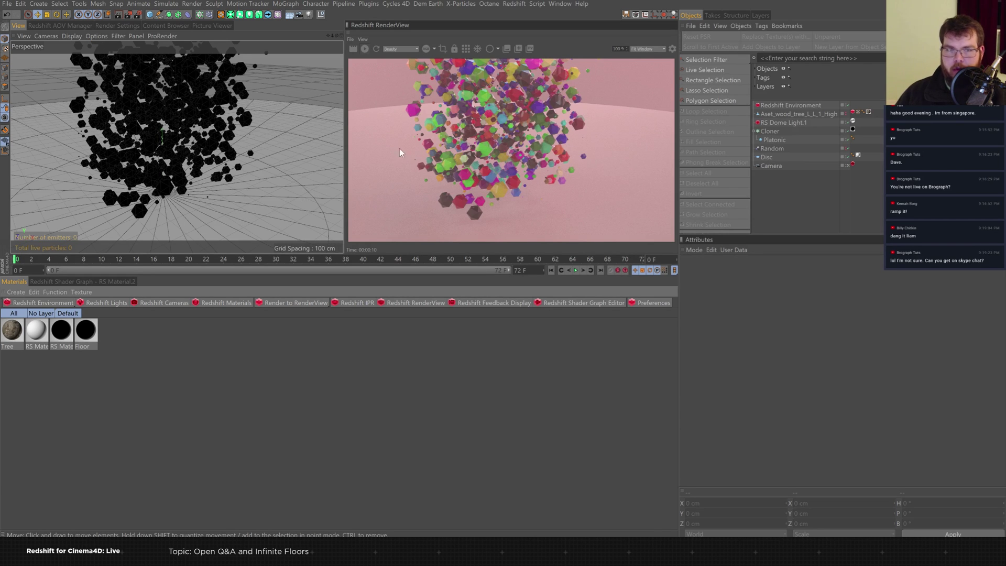
pyautogui.scroll(-5, 209, 167)
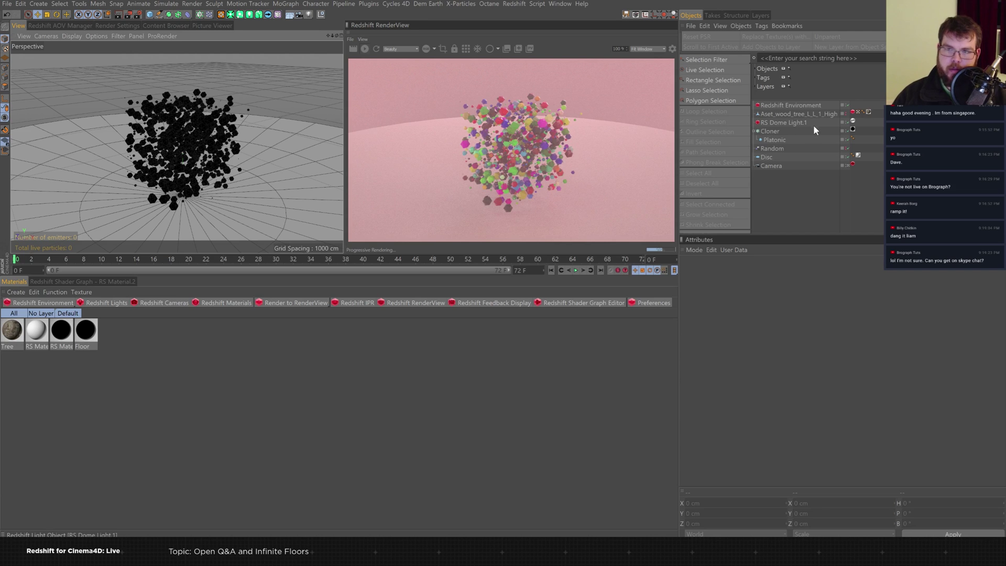
pyautogui.click(848, 122)
pyautogui.click(850, 121)
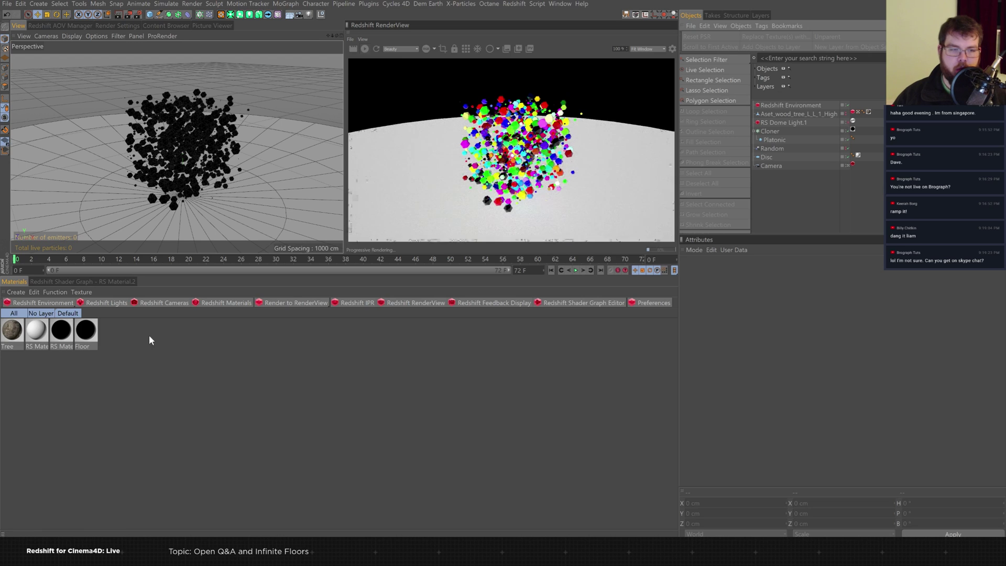
# Add a Redshift area light, move it beside the clones to about Y 446 cm, Z -729 cm, and stretch it taller.
pyautogui.click(169, 304)
pyautogui.click(105, 303)
pyautogui.click(170, 341)
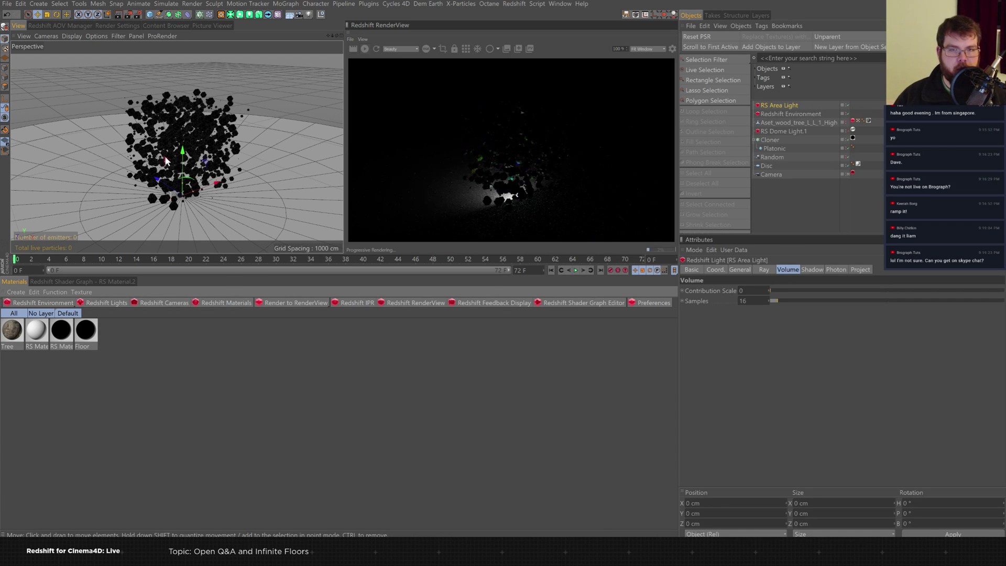
pyautogui.moveTo(181, 198); pyautogui.dragTo(285, 131)
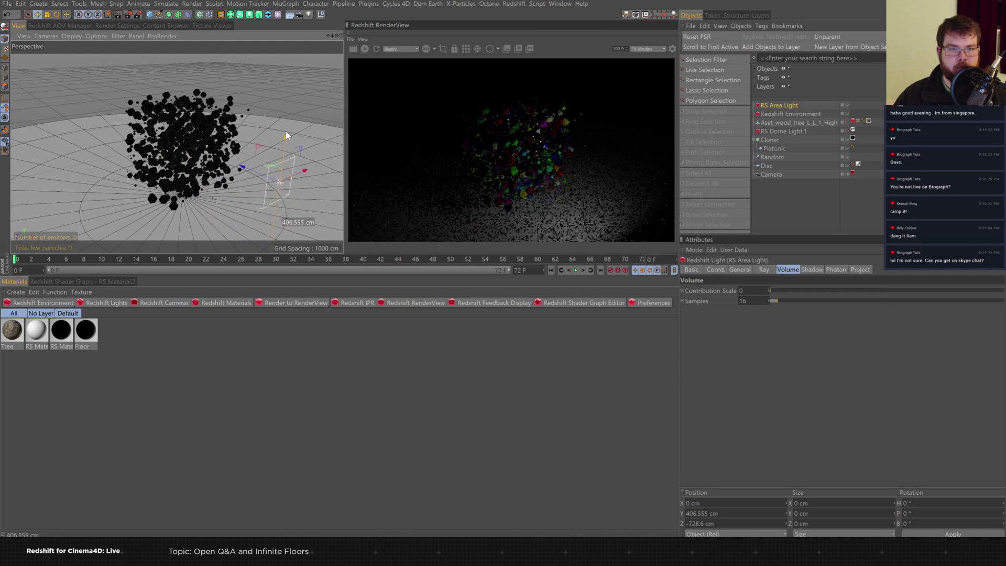
pyautogui.moveTo(308, 167); pyautogui.dragTo(292, 48)
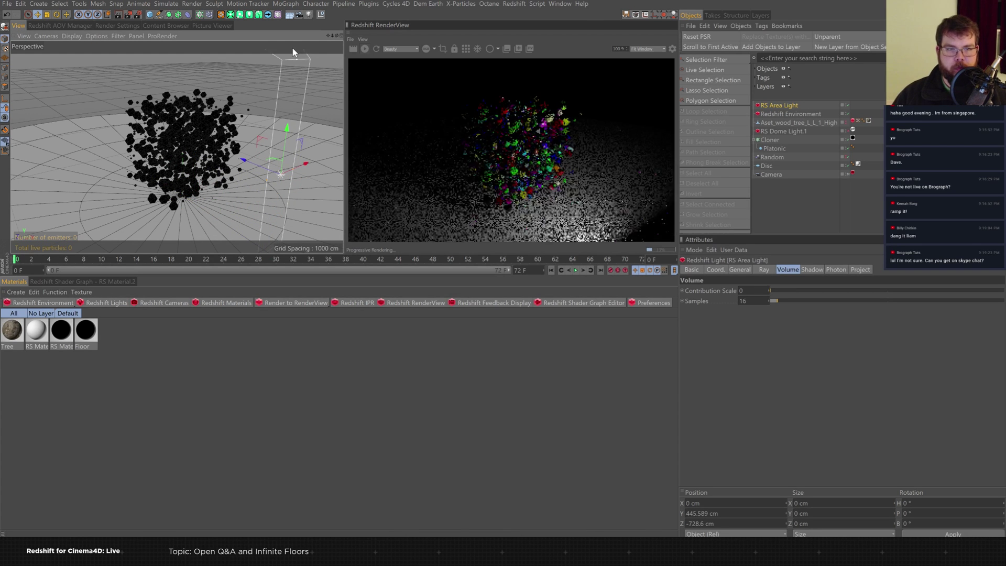
# Set the new area light's volume Contribution Scale to 0.002 and frame the clones and light from a lower angle.
pyautogui.click(769, 288)
pyautogui.click(768, 289)
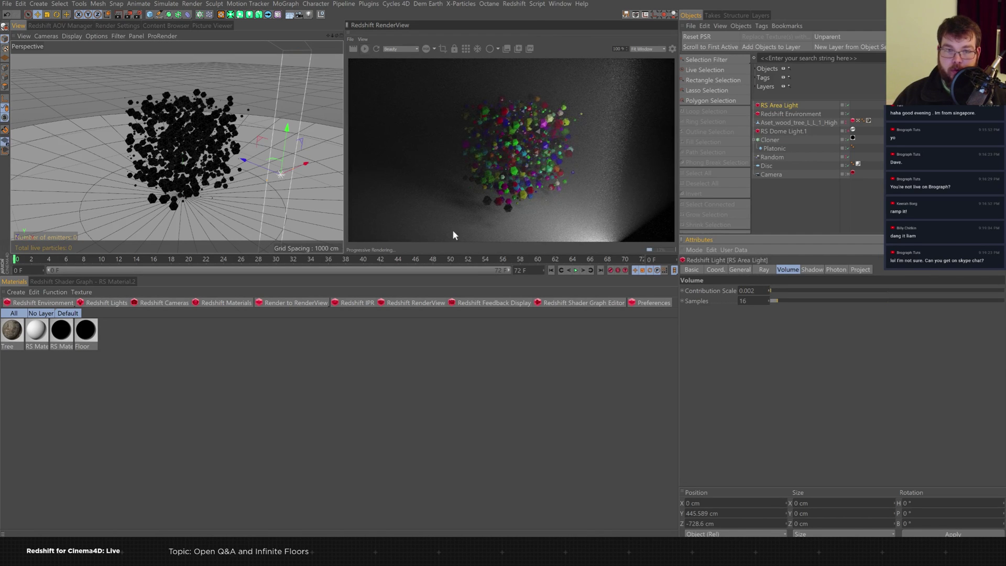
pyautogui.moveTo(247, 157)
pyautogui.keyDown('alt'); pyautogui.mouseDown()
pyautogui.moveTo(225, 162)
pyautogui.moveTo(309, 149)
pyautogui.moveTo(228, 160)
pyautogui.mouseUp(); pyautogui.keyUp('alt')
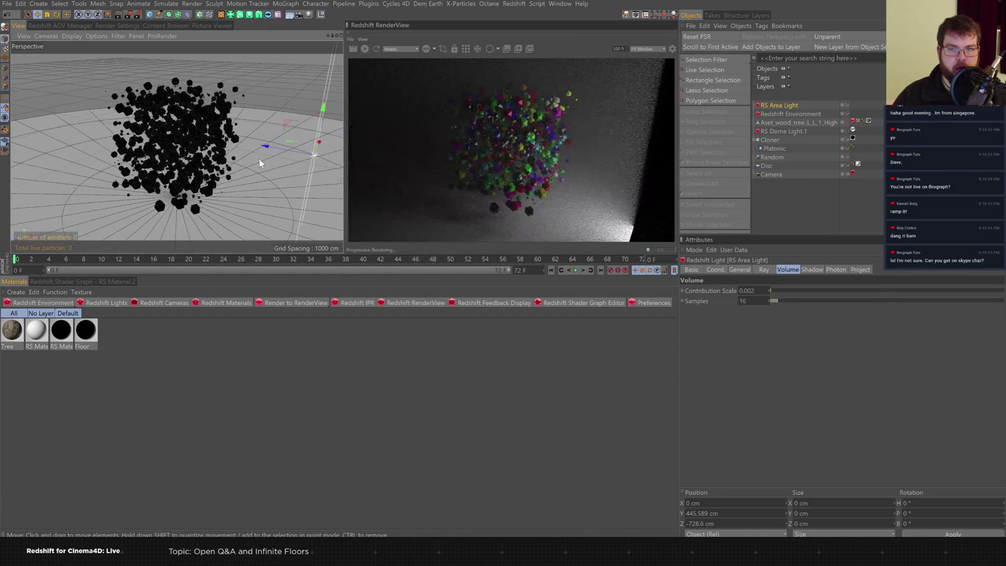
pyautogui.scroll(-3, 303, 124)
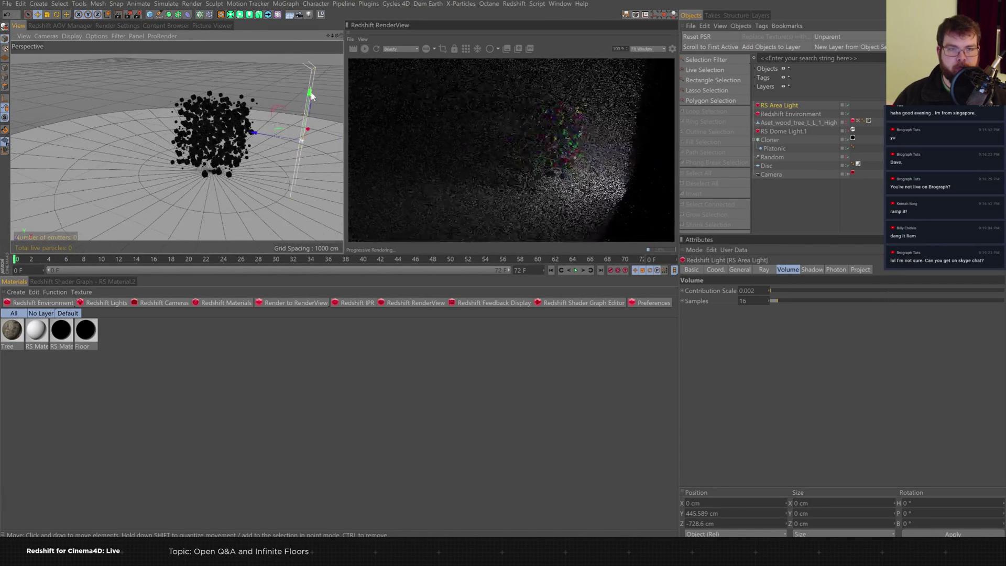
pyautogui.scroll(5, 303, 136)
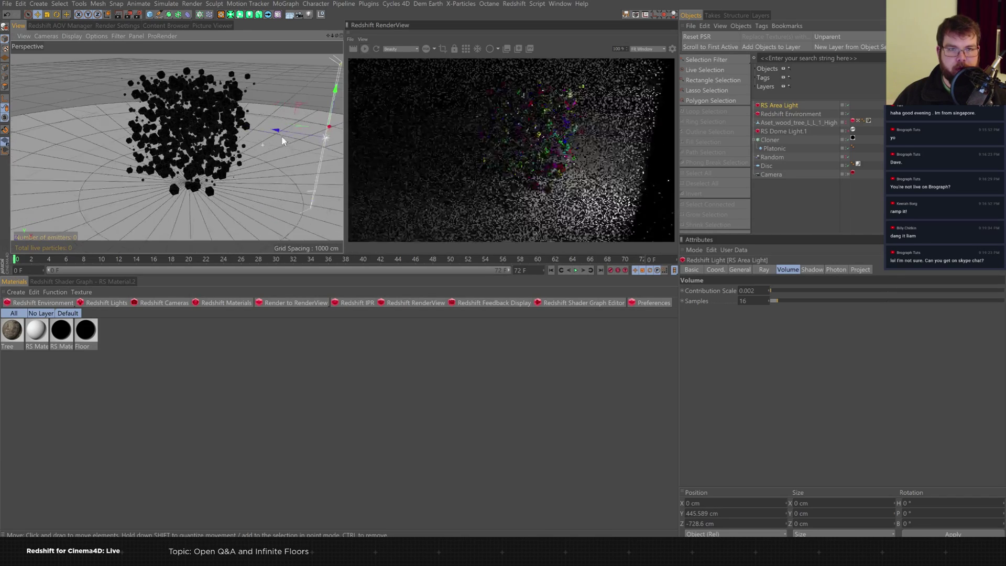
pyautogui.moveTo(296, 174)
pyautogui.keyDown('alt'); pyautogui.mouseDown()
pyautogui.moveTo(316, 165)
pyautogui.moveTo(302, 173)
pyautogui.mouseUp(); pyautogui.keyUp('alt')
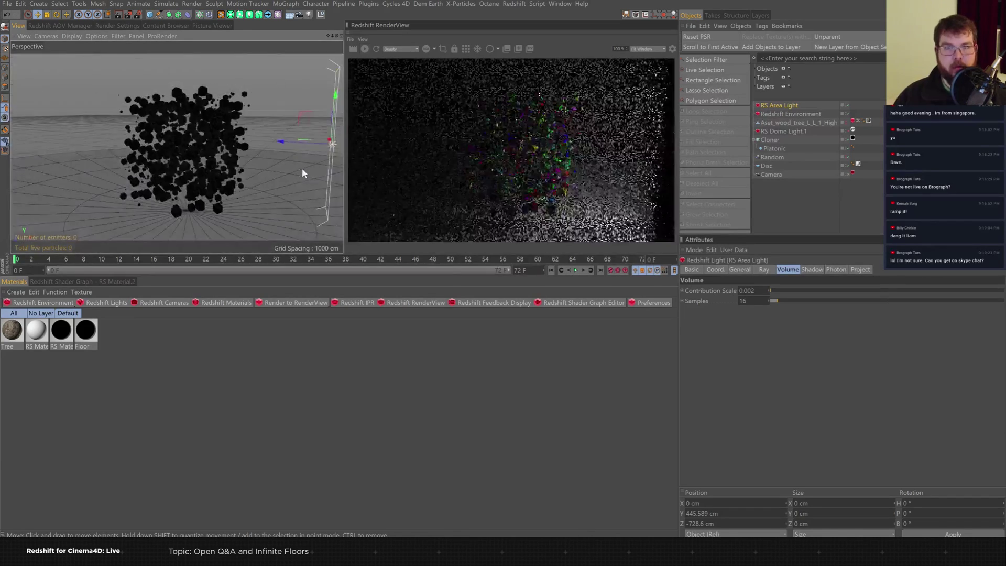
# Create a Redshift Physical light material, assign it to the RS Area Light and open its shader graph.
pyautogui.click(247, 303)
pyautogui.moveTo(254, 317)
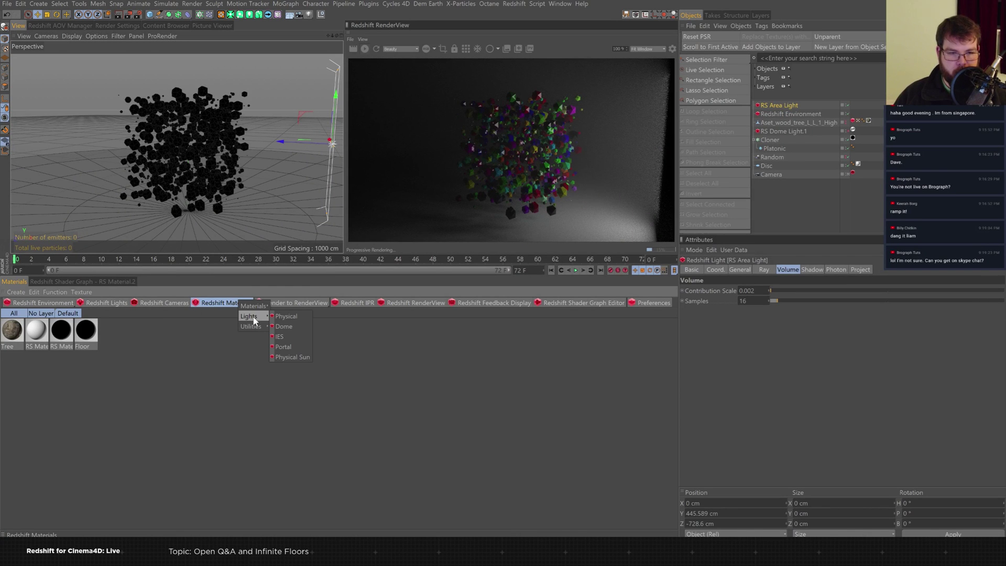
pyautogui.click(286, 316)
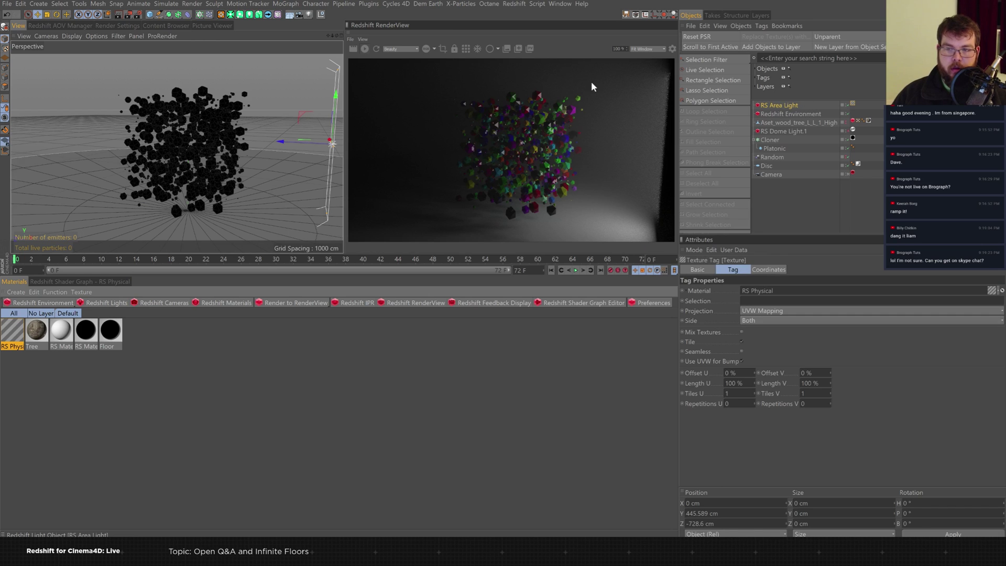
pyautogui.click(11, 330)
pyautogui.click(112, 281)
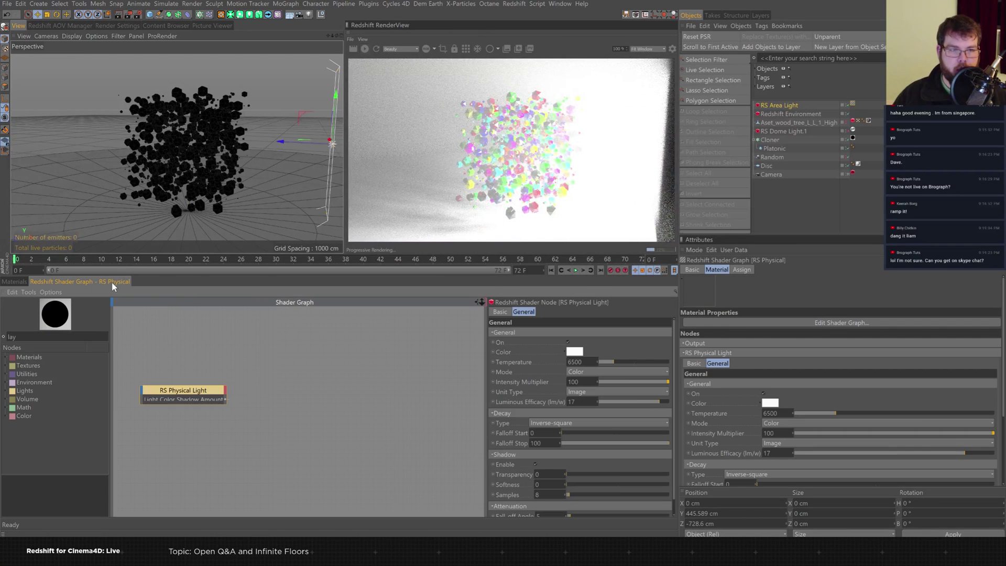
# Space the RS Physical Light and Output nodes apart and set the light's Intensity Multiplier to 2.
pyautogui.moveTo(177, 387); pyautogui.dragTo(138, 368)
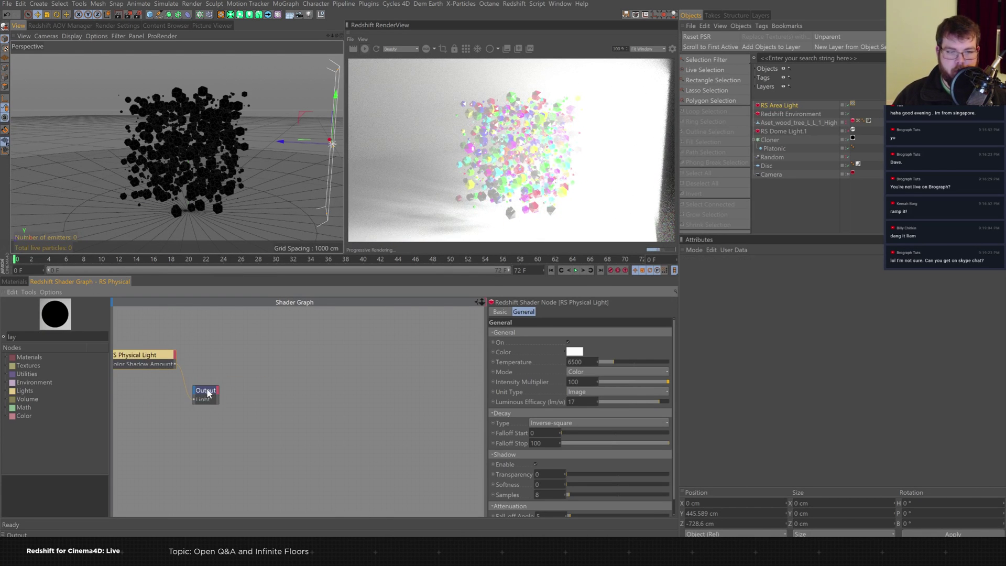
pyautogui.moveTo(205, 391); pyautogui.dragTo(298, 378)
pyautogui.moveTo(140, 368); pyautogui.dragTo(195, 372)
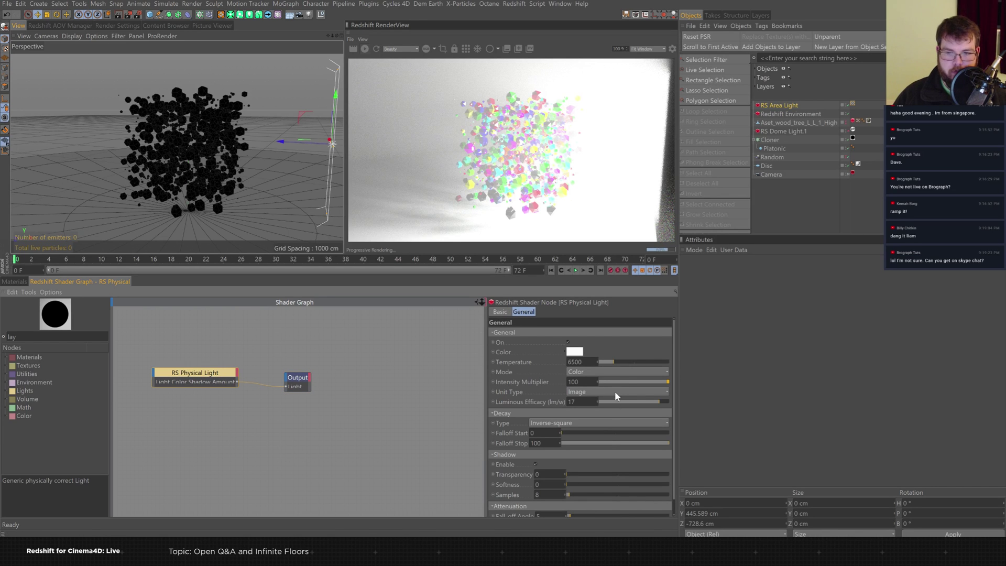
pyautogui.click(574, 382)
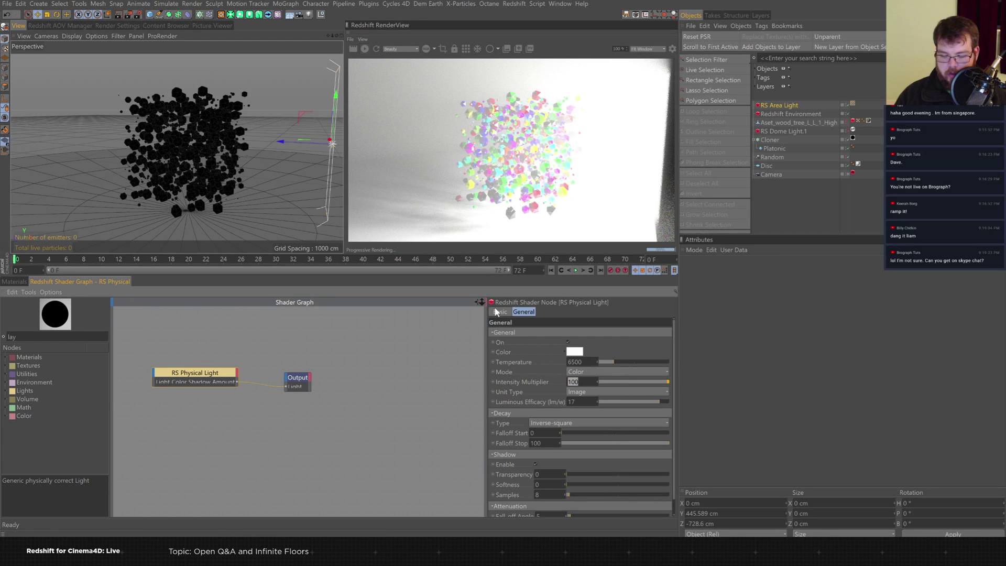
pyautogui.write('2')
pyautogui.press('Return')
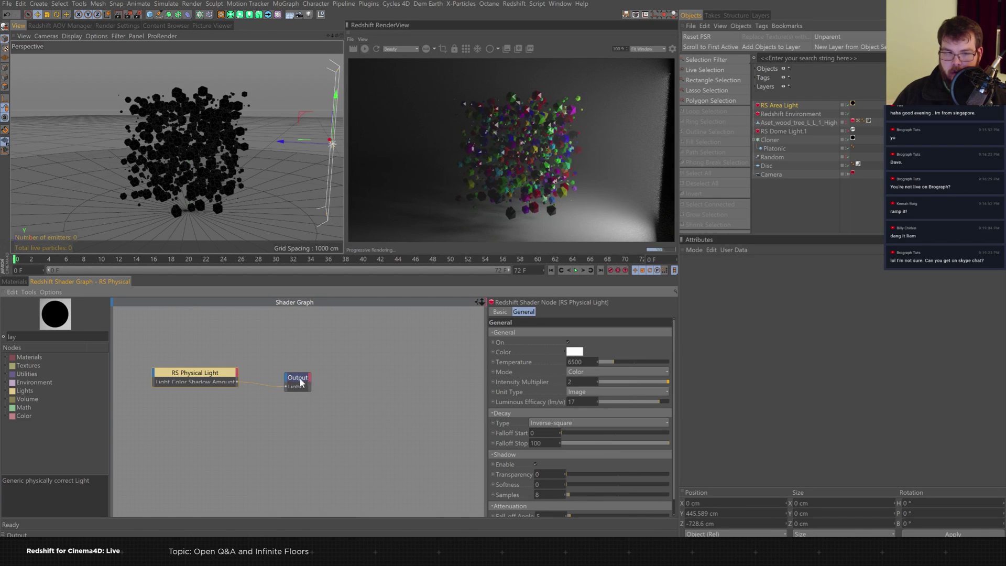
pyautogui.moveTo(302, 382); pyautogui.dragTo(350, 372)
pyautogui.moveTo(209, 372); pyautogui.dragTo(270, 366)
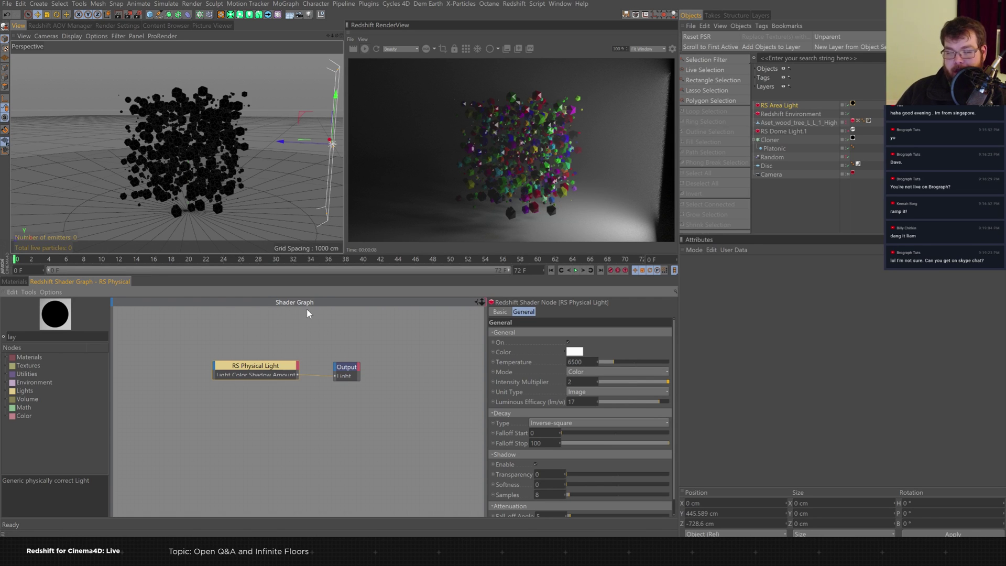
# Try driving the RS Physical Light's Intensity with an RS Noise node and delete that node.
pyautogui.moveTo(17, 337); pyautogui.dragTo(1, 294)
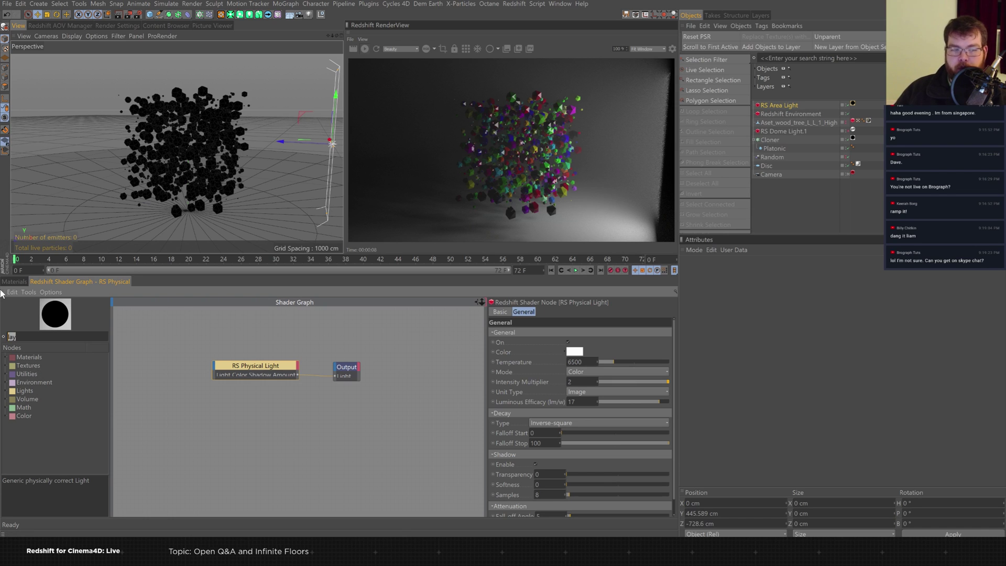
pyautogui.write('noise')
pyautogui.moveTo(40, 364); pyautogui.dragTo(218, 371)
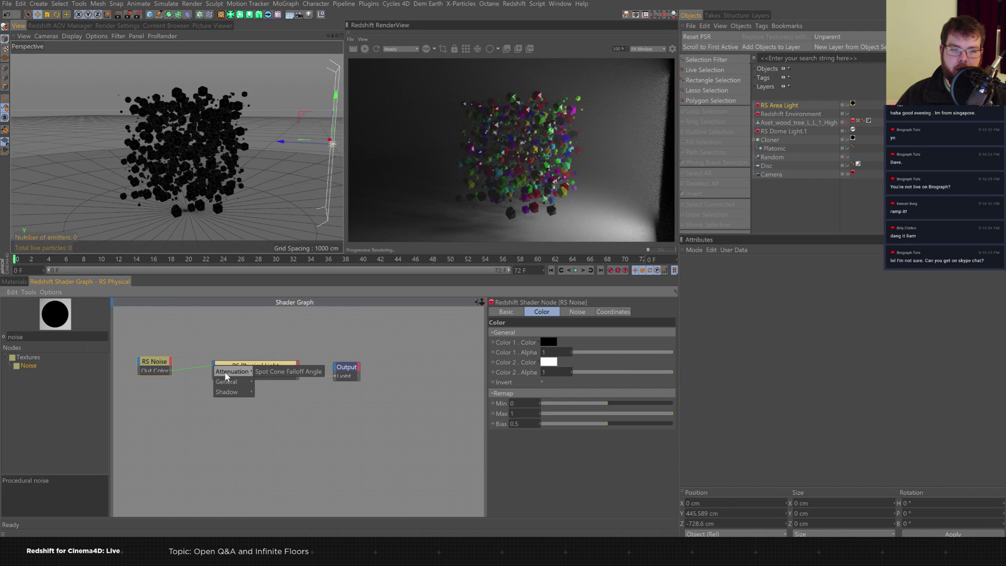
pyautogui.moveTo(233, 385)
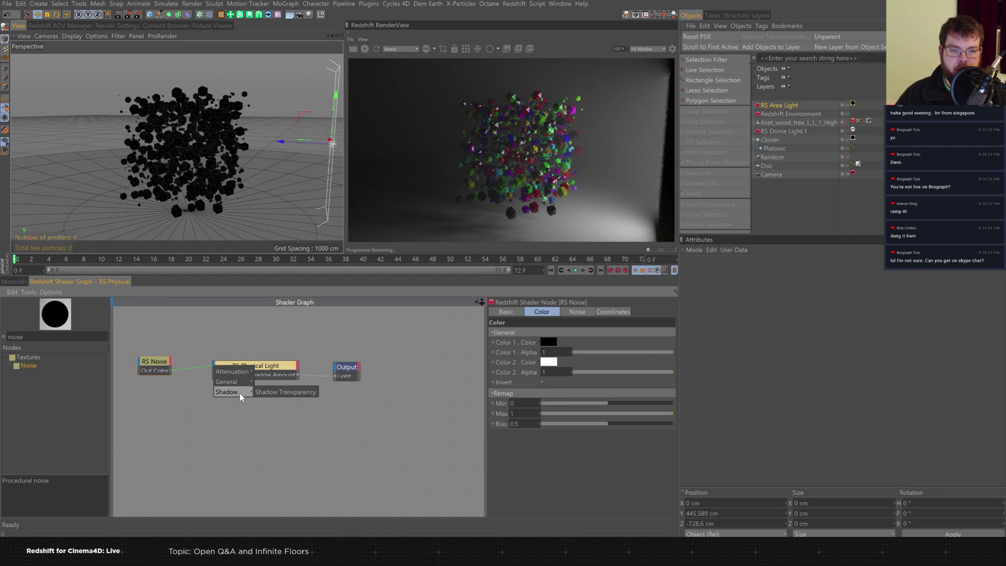
pyautogui.click(263, 382)
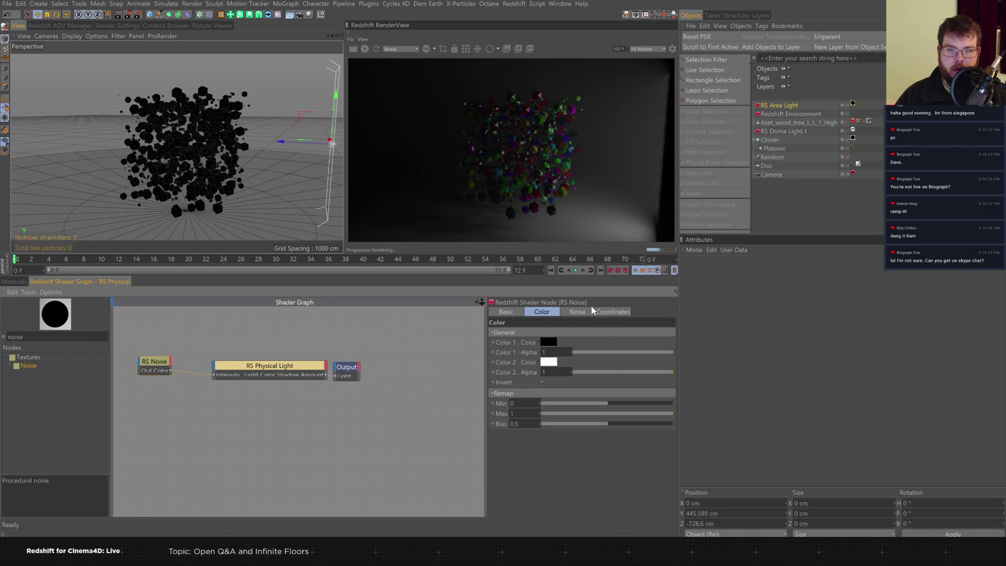
pyautogui.click(578, 312)
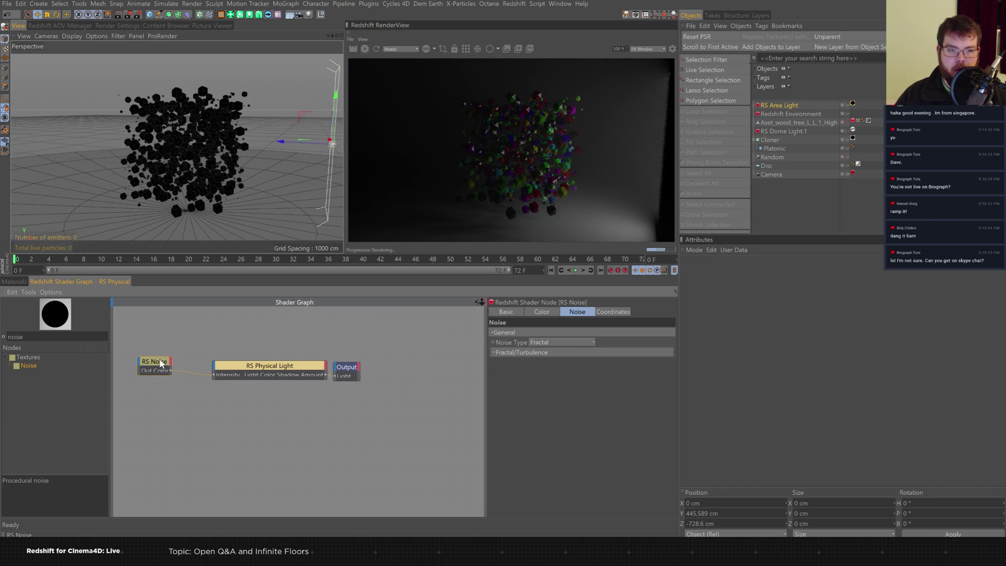
pyautogui.press('Delete')
# Add a C4D Shader node to the light graph and load a Noise shader into it.
pyautogui.write('c4d')
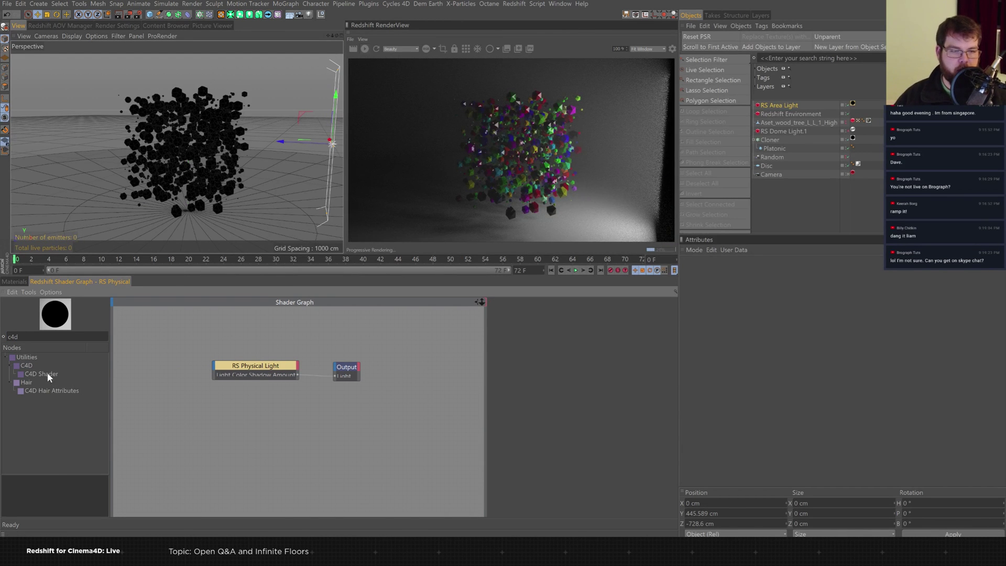
pyautogui.moveTo(48, 372); pyautogui.dragTo(160, 370)
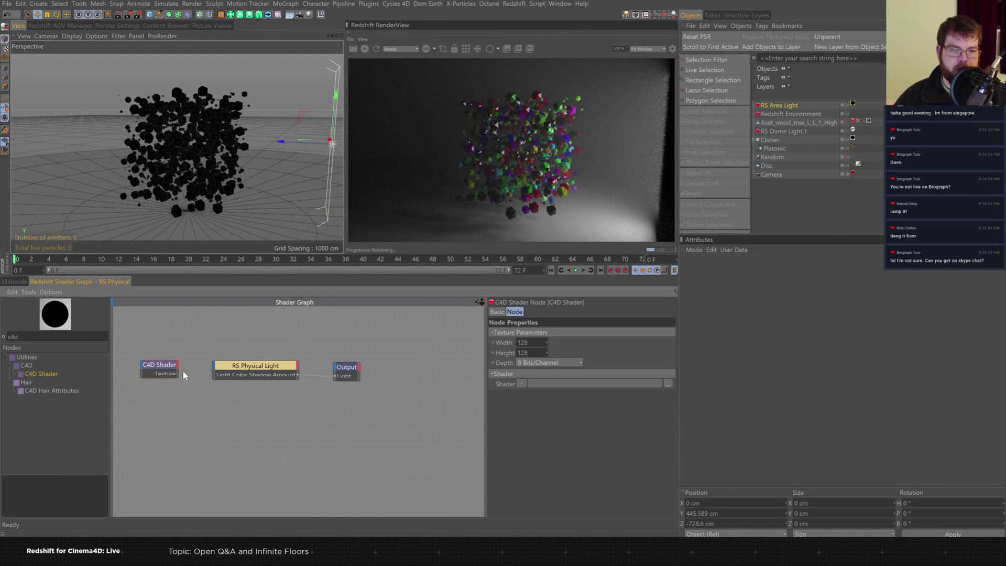
pyautogui.click(526, 383)
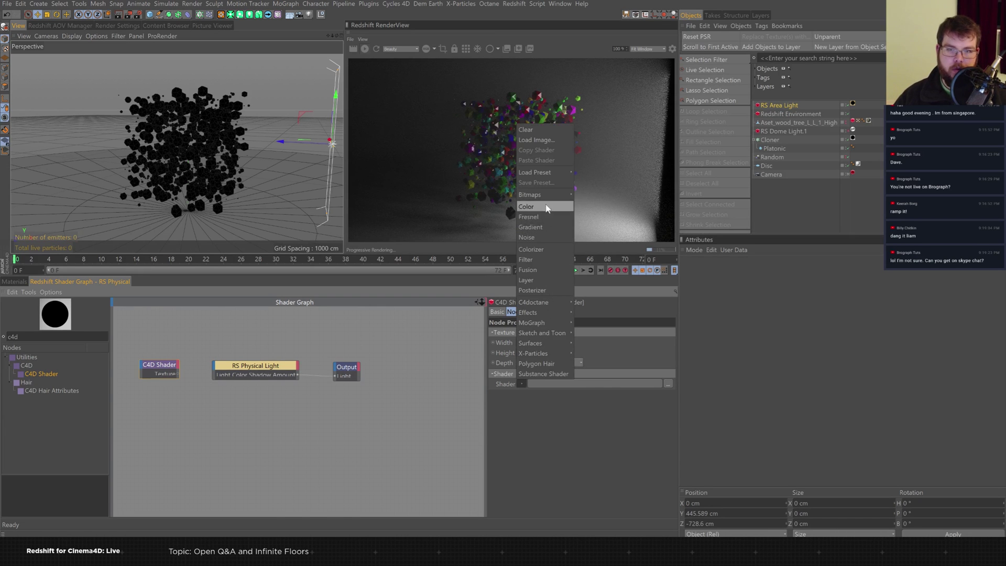
pyautogui.click(532, 236)
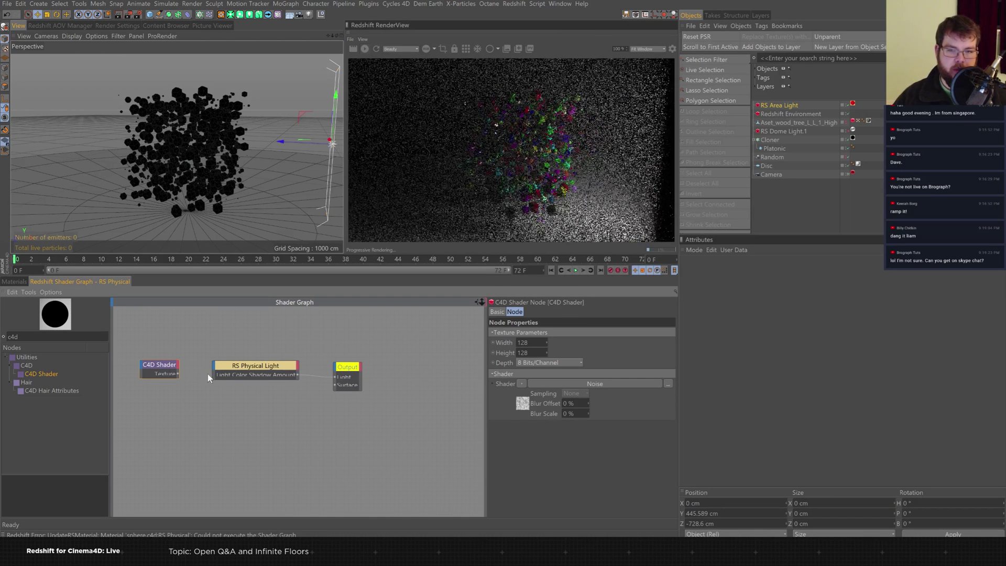
# Try connecting the C4D Shader directly to the RS Physical Light, and remove the Surface port from the Output node.
pyautogui.click(227, 373)
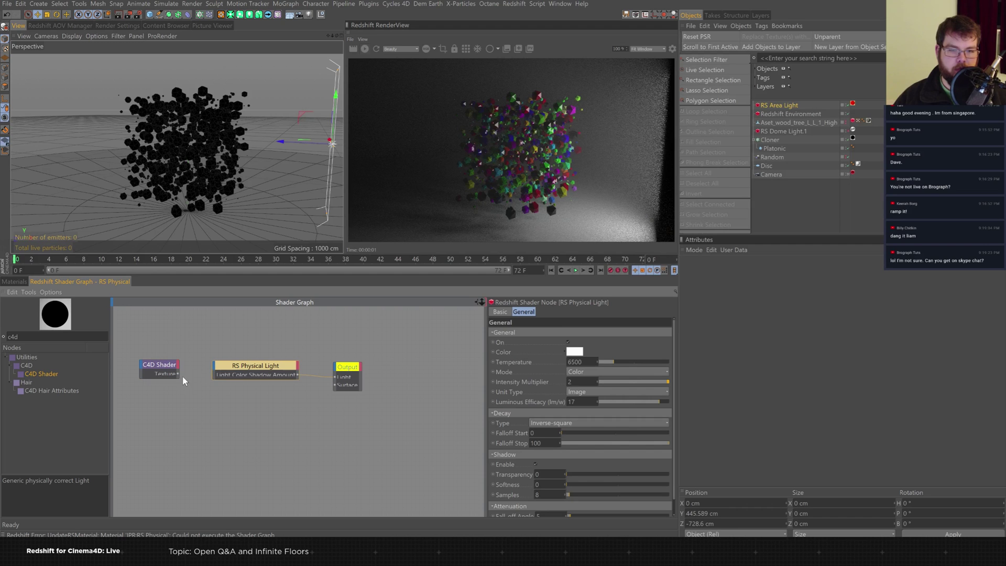
pyautogui.moveTo(179, 374); pyautogui.dragTo(229, 374)
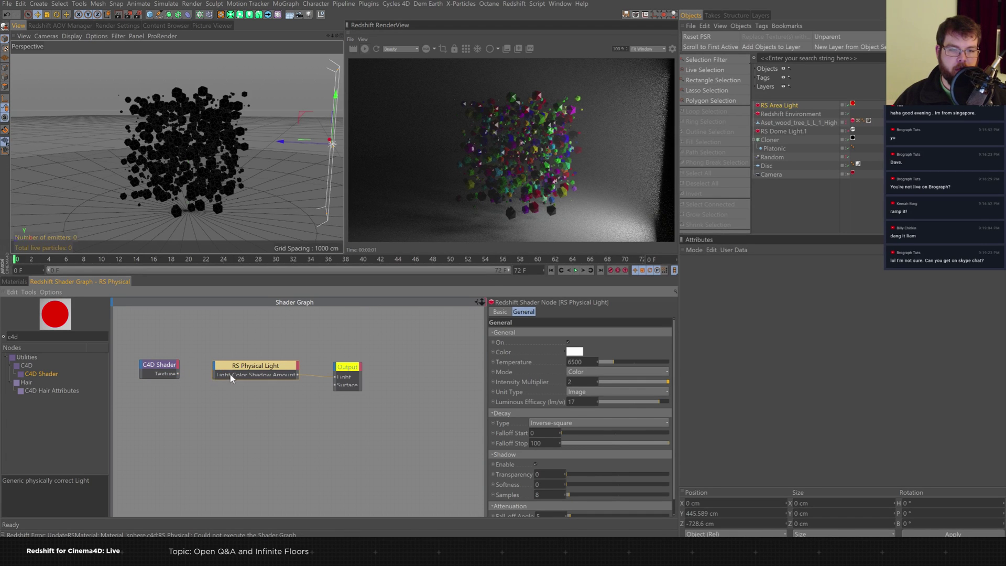
pyautogui.click(329, 378)
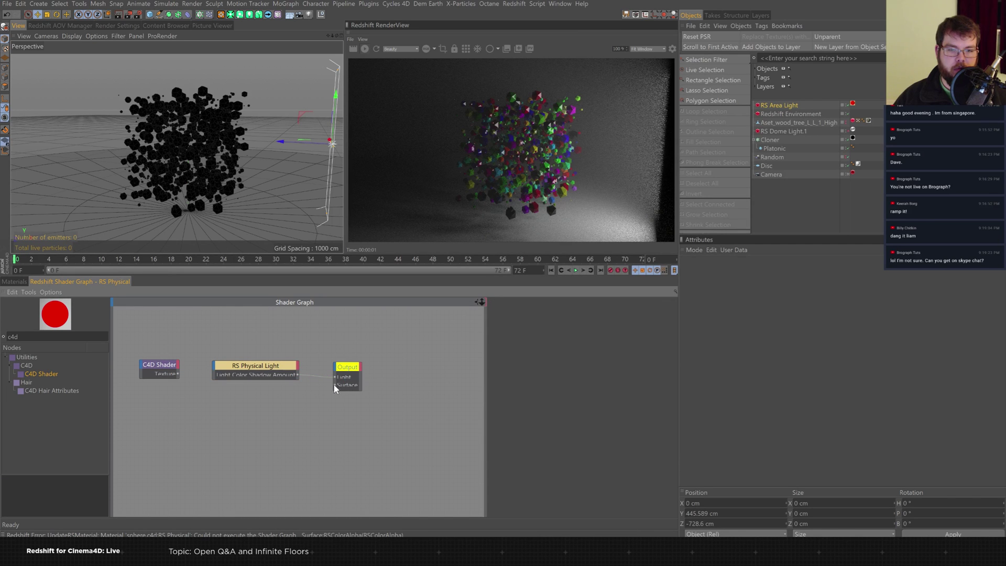
pyautogui.rightClick(343, 386)
pyautogui.click(366, 420)
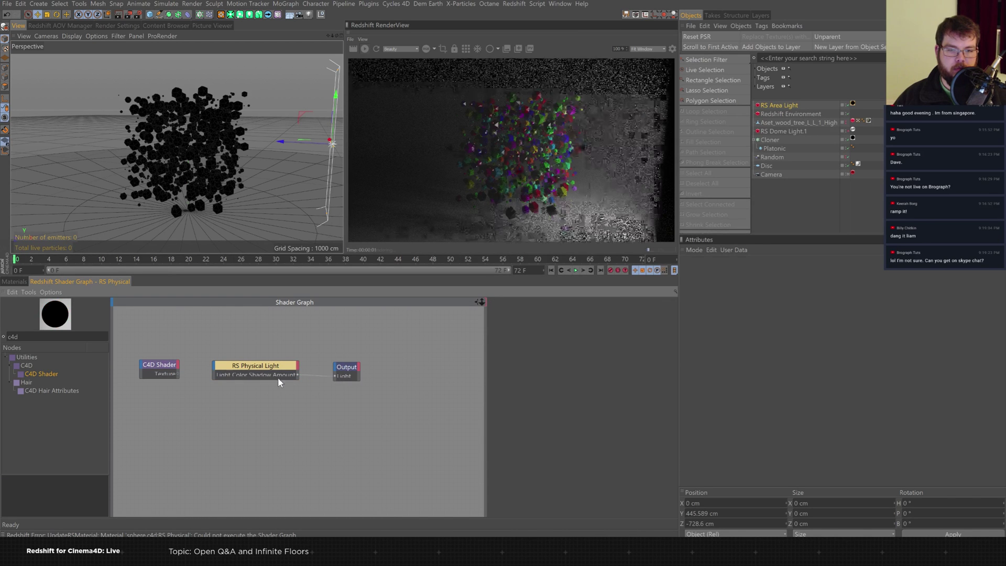
# Add an RS Texture node and feed the C4D Shader's Texture output into its Tex0 input.
pyautogui.click(177, 371)
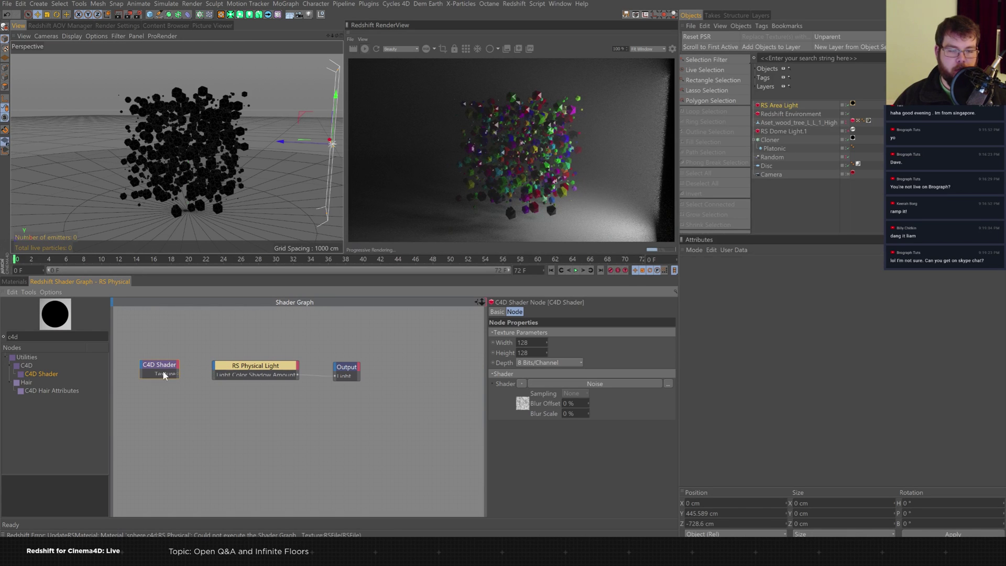
pyautogui.press('BackSpace')
pyautogui.press('BackSpace')
pyautogui.press('BackSpace')
pyautogui.write('tex')
pyautogui.moveTo(70, 378); pyautogui.dragTo(180, 376)
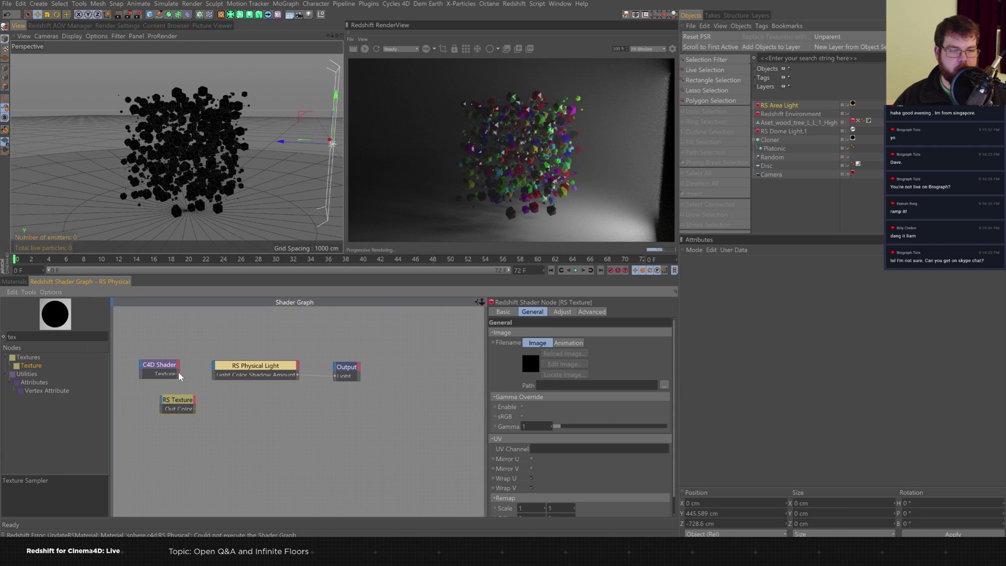
pyautogui.click(164, 403)
pyautogui.click(220, 416)
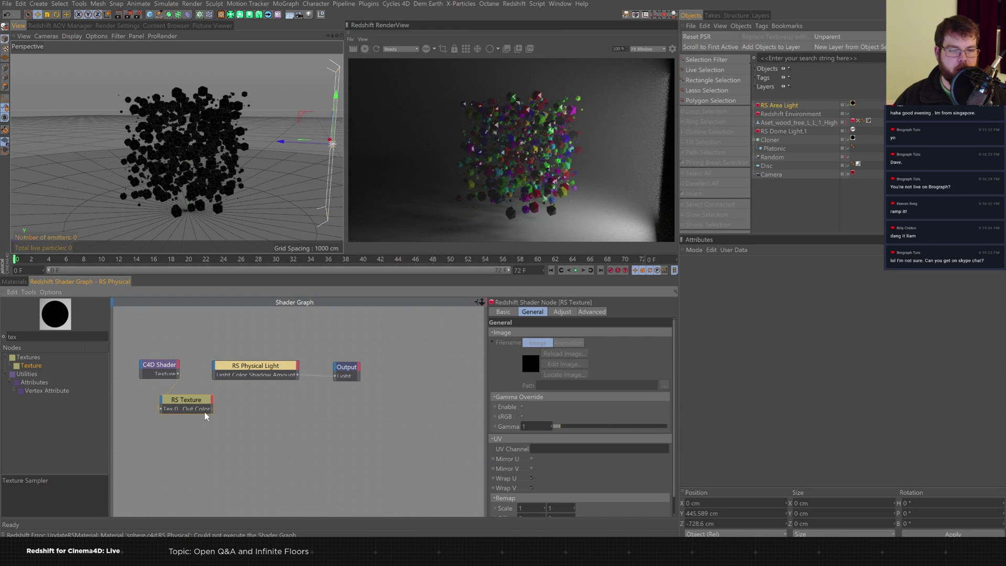
# Connect the RS Texture's Out Color to the RS Physical Light's Intensity and line the nodes up in a row.
pyautogui.moveTo(212, 411); pyautogui.dragTo(217, 371)
pyautogui.moveTo(233, 380)
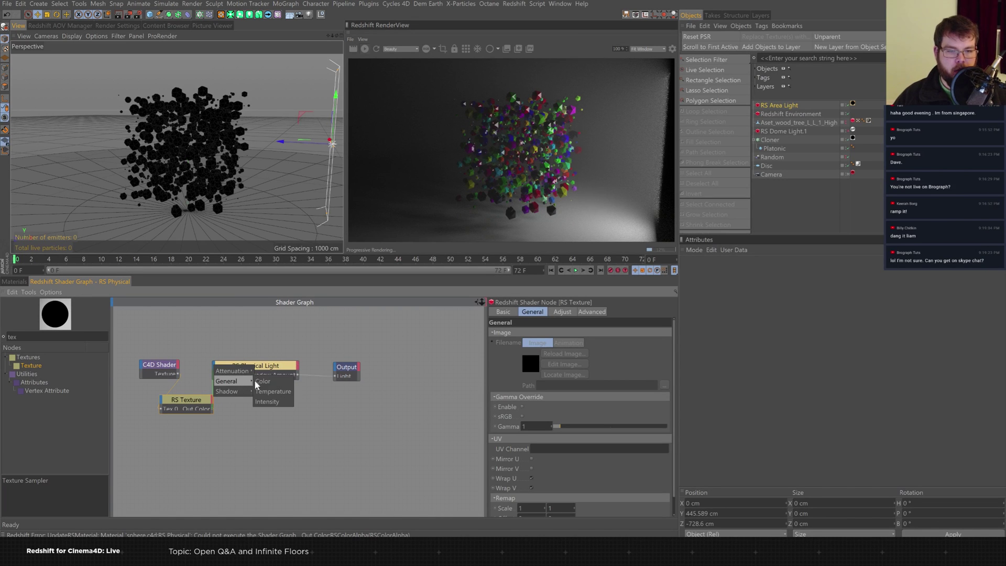
pyautogui.click(278, 402)
pyautogui.click(335, 368)
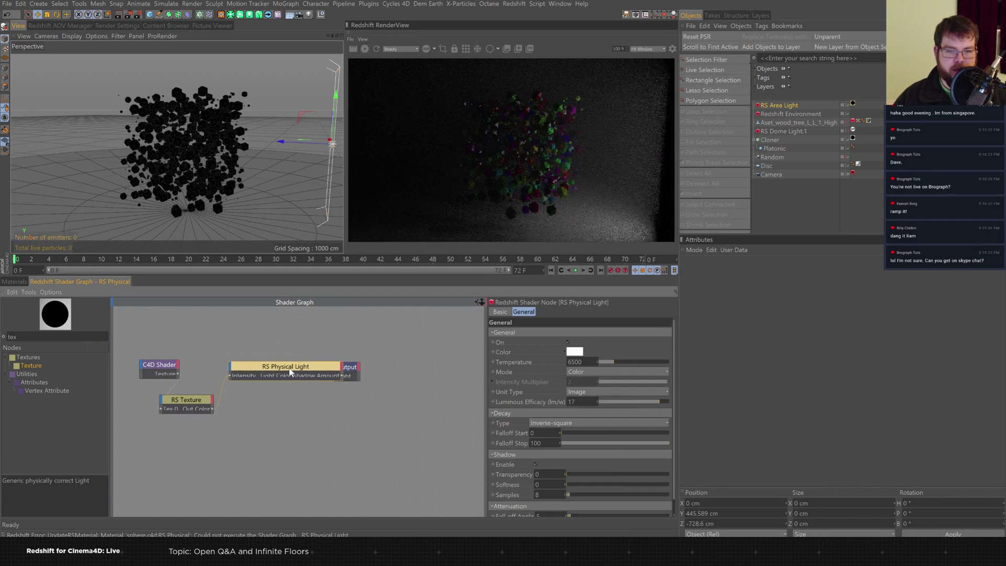
pyautogui.moveTo(351, 373); pyautogui.dragTo(424, 373)
pyautogui.moveTo(288, 367); pyautogui.dragTo(330, 366)
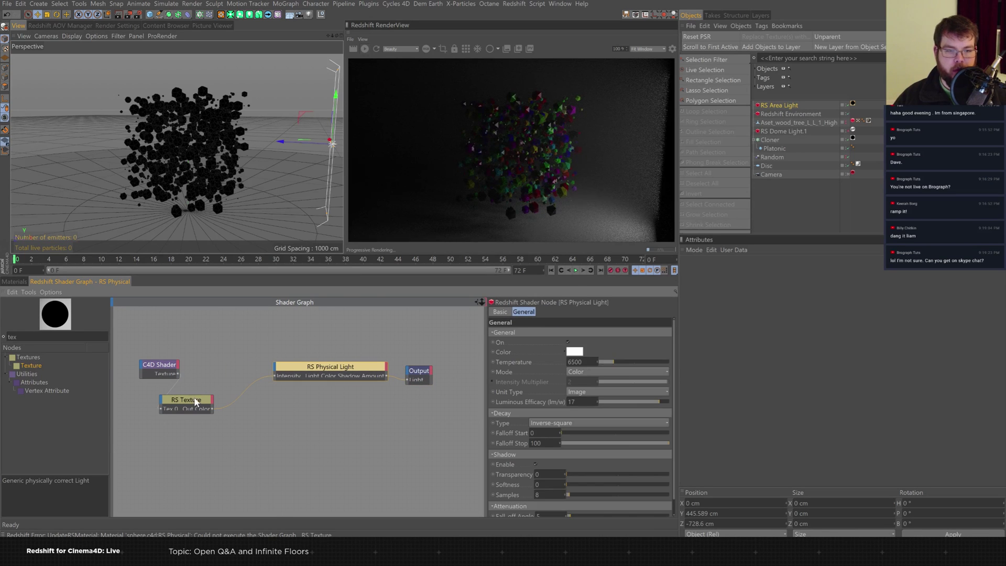
pyautogui.moveTo(205, 401); pyautogui.dragTo(255, 368)
# Set the C4D Shader node's texture Width and Height to 256.
pyautogui.click(165, 366)
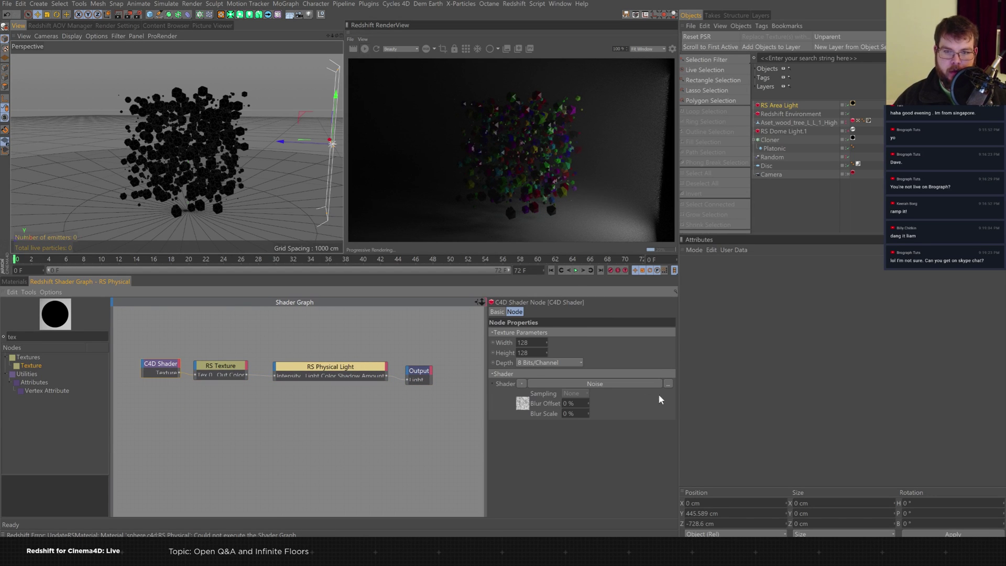
pyautogui.press('BackSpace')
pyautogui.press('BackSpace')
pyautogui.press('BackSpace')
pyautogui.write('256')
pyautogui.press('Tab')
pyautogui.write('256')
pyautogui.press('Return')
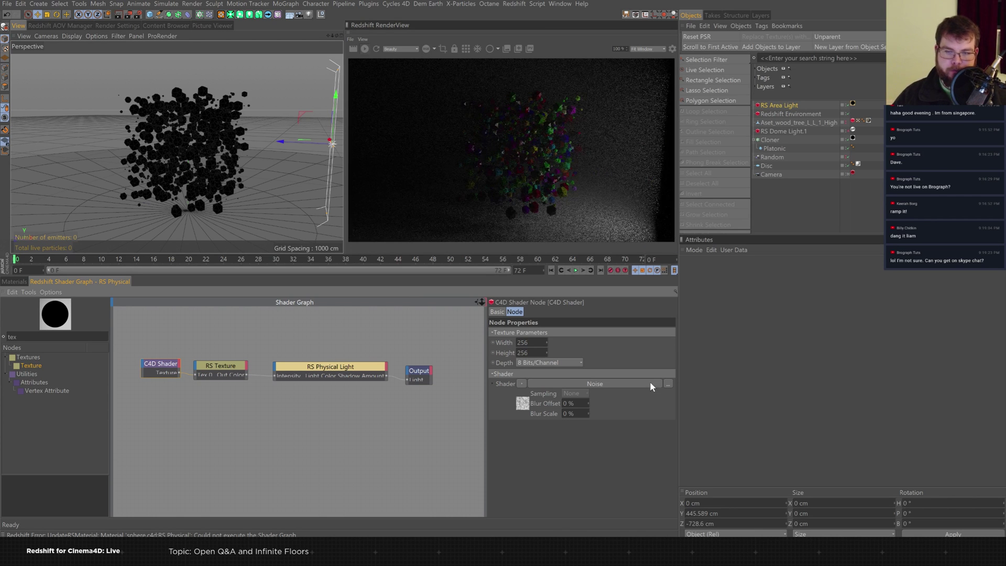
# Change the Noise shader's noise type to Hama.
pyautogui.click(618, 385)
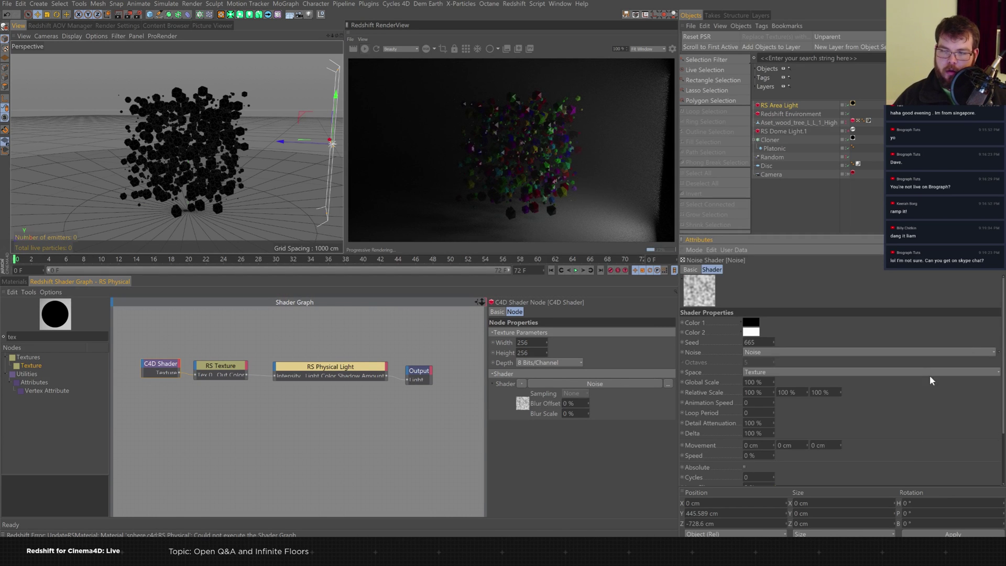
pyautogui.click(995, 354)
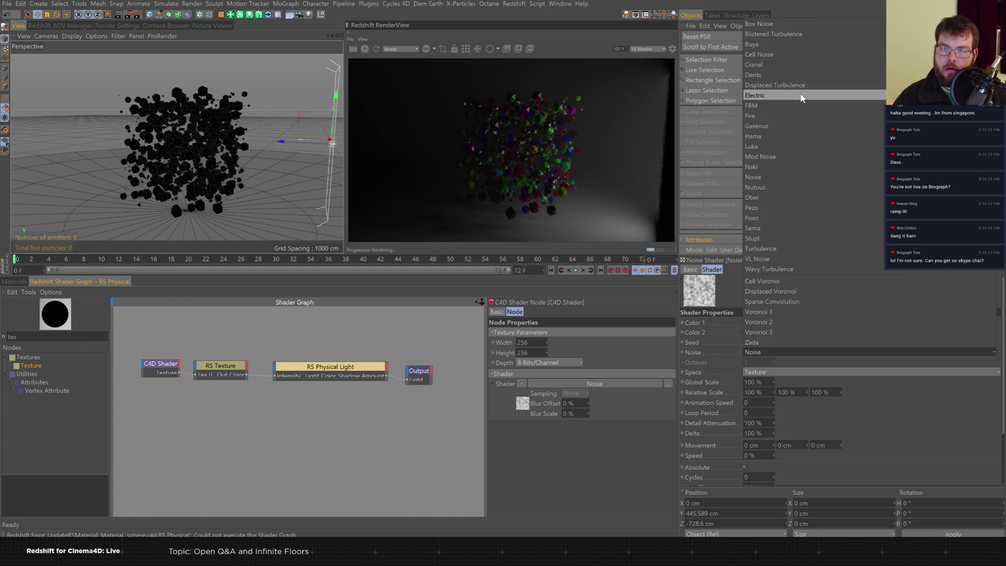
pyautogui.click(760, 137)
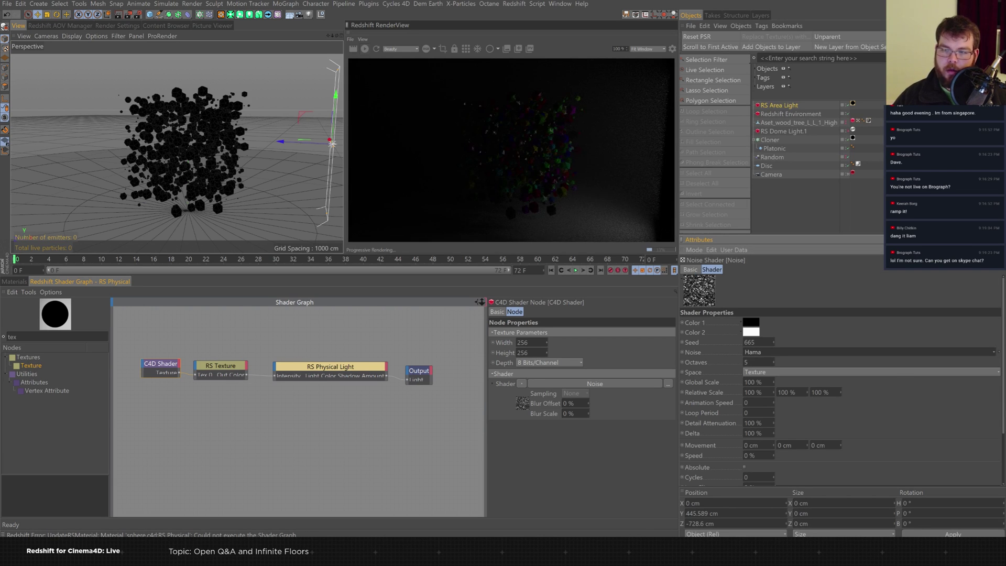
# Raise the Hama noise's Low Clip and lower its High Clip to increase its contrast.
pyautogui.scroll(-3, 1005, 412)
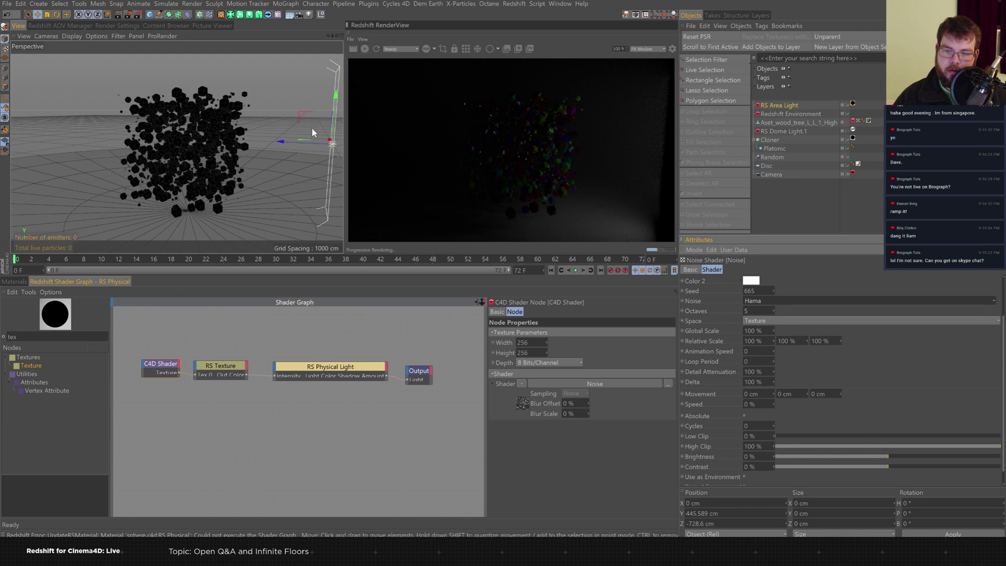
pyautogui.scroll(5, 315, 167)
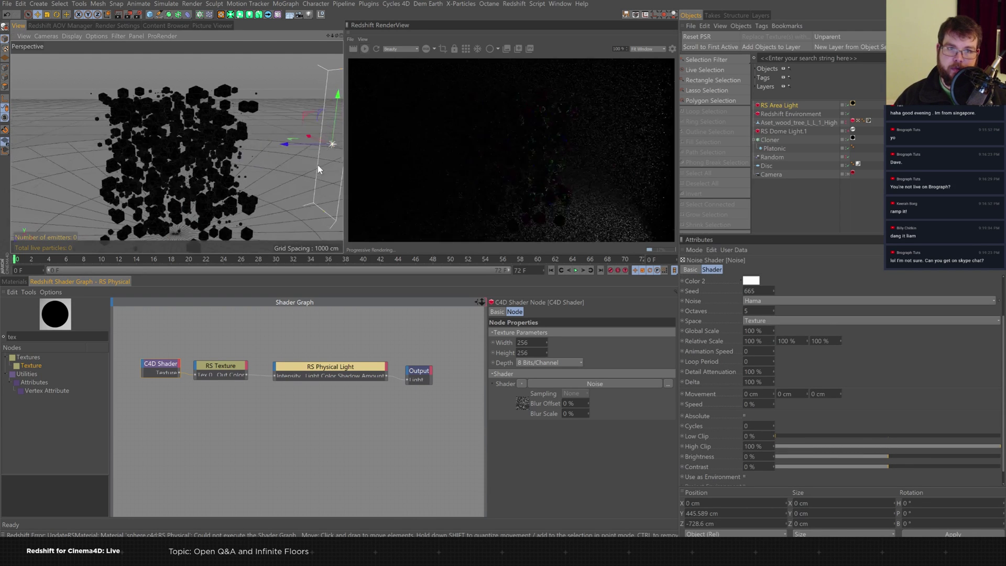
pyautogui.scroll(-5, 257, 172)
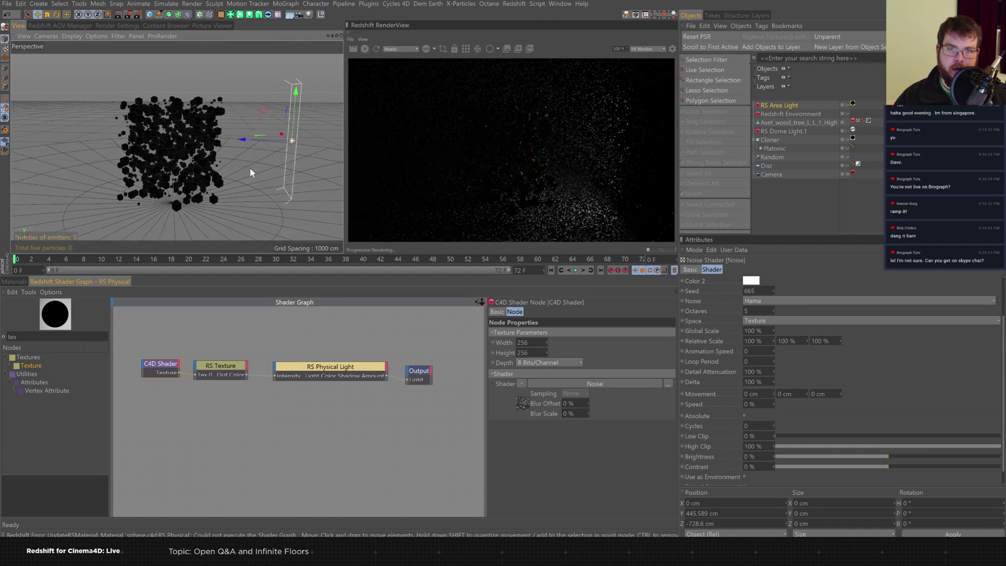
pyautogui.moveTo(956, 446); pyautogui.dragTo(944, 445)
pyautogui.moveTo(777, 435); pyautogui.dragTo(814, 436)
pyautogui.moveTo(933, 446); pyautogui.dragTo(917, 447)
# Set the RS Physical Light node's Luminous Efficacy to 5000.
pyautogui.click(338, 373)
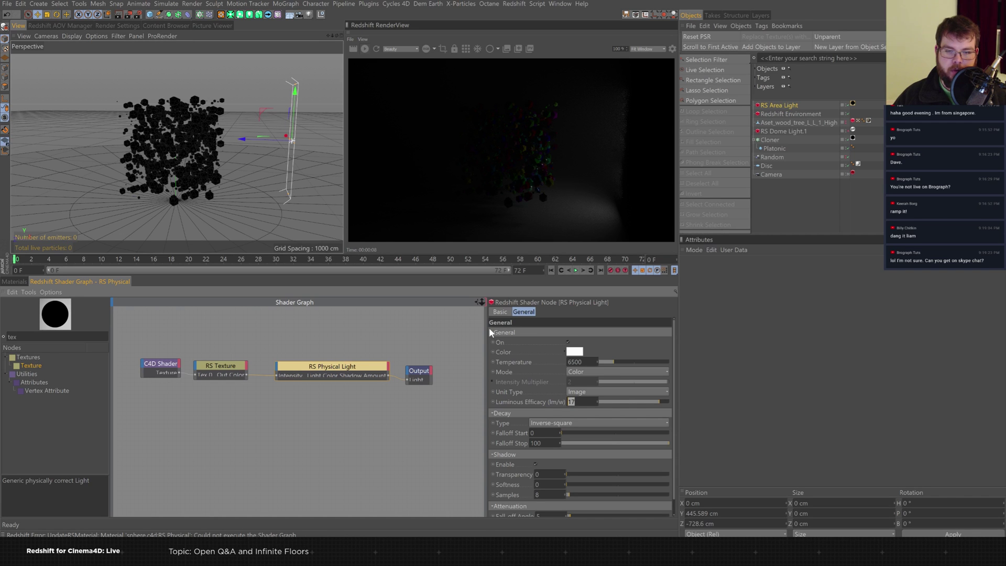
pyautogui.write('5000')
pyautogui.press('Return')
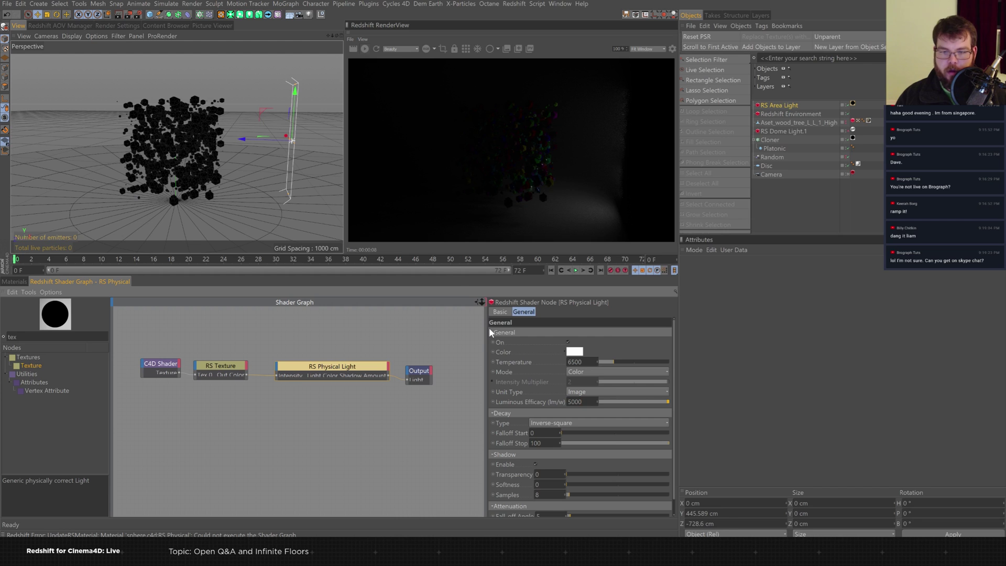
# Add a Constant node below the RS Texture node in the light's shader graph.
pyautogui.click(149, 410)
pyautogui.doubleClick(11, 336)
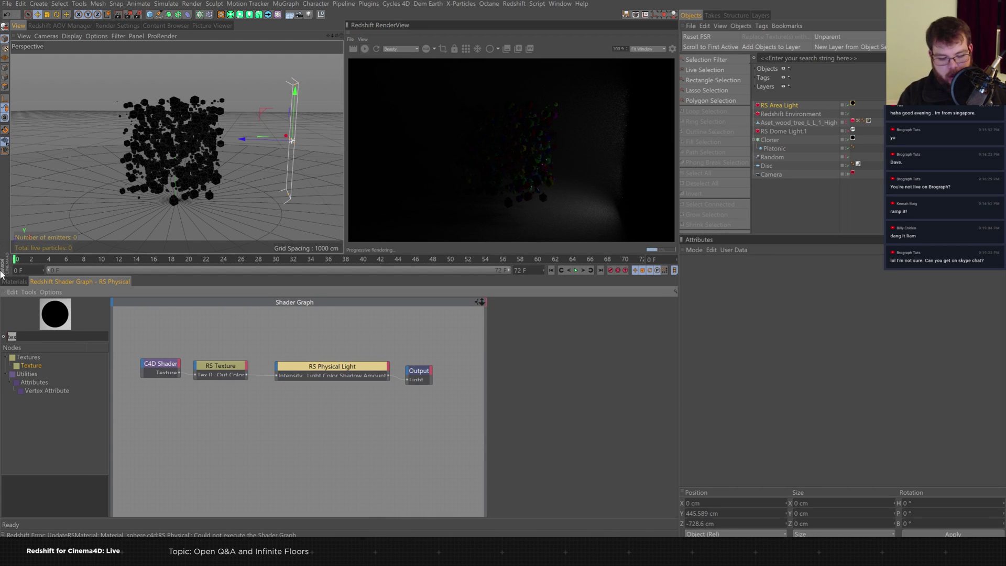
pyautogui.write('con')
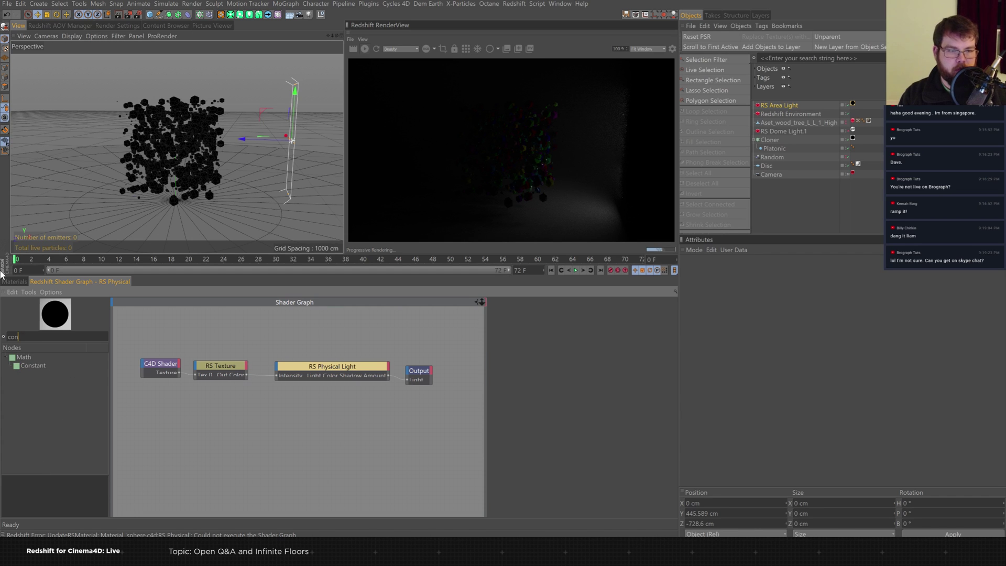
pyautogui.moveTo(33, 365); pyautogui.dragTo(208, 403)
# Add a scalar Mul node to the light's shader graph, below and between the RS Texture and RS Physical Light nodes.
pyautogui.doubleClick(12, 337)
pyautogui.write('mul')
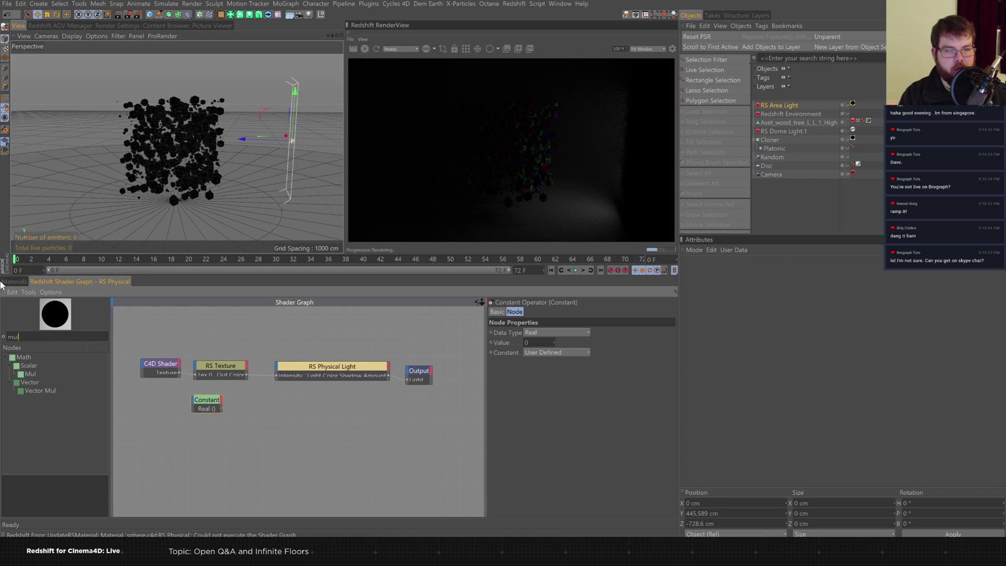
pyautogui.moveTo(30, 373); pyautogui.dragTo(266, 400)
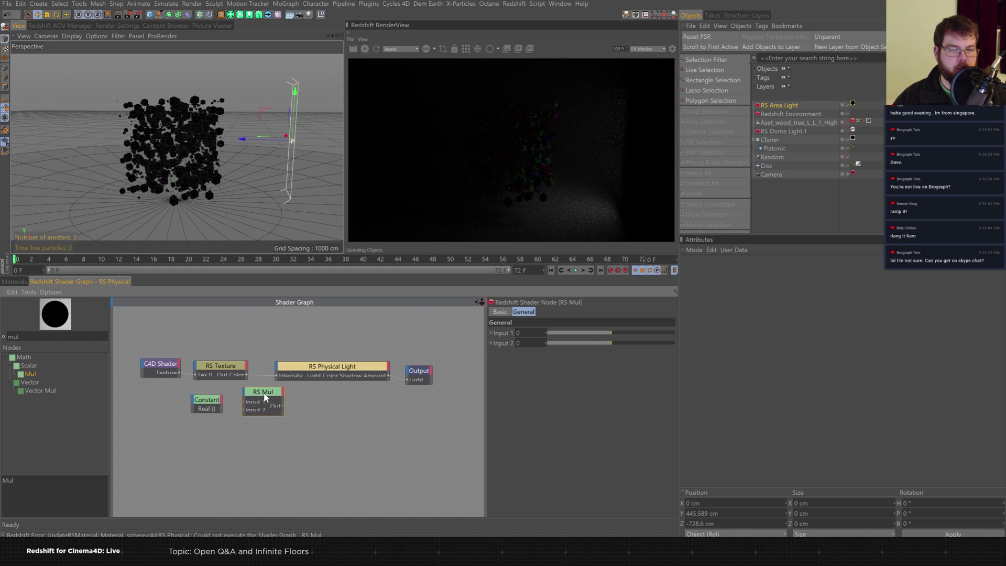
# Delete the Constant node and route the RS Texture output through the RS Mul node's Input 1 into the light's Intensity Multiplier.
pyautogui.click(207, 401)
pyautogui.press('Delete')
pyautogui.moveTo(244, 406); pyautogui.dragTo(244, 402)
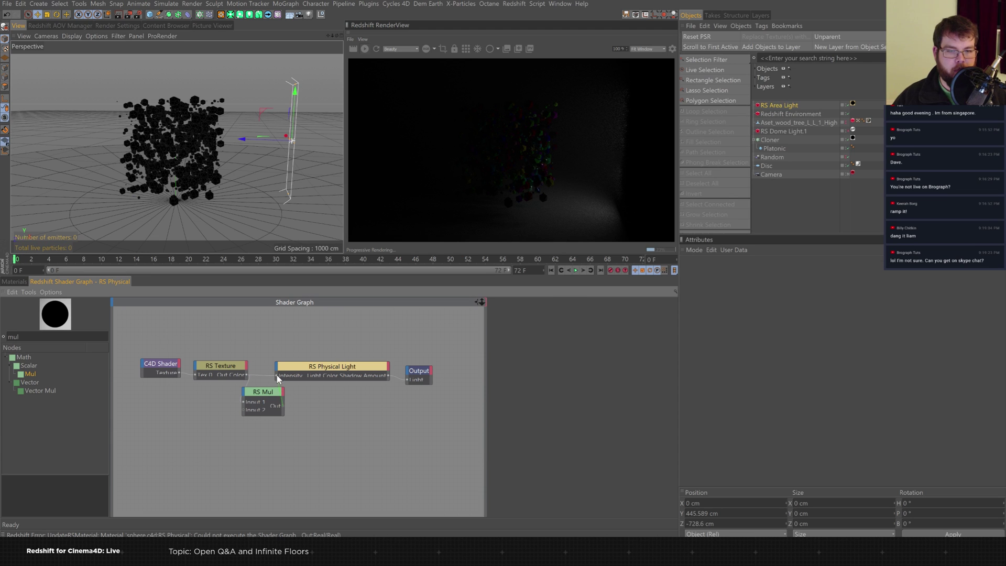
# Set the RS Mul node's Input 2 to 25 after trying 50.
pyautogui.click(265, 397)
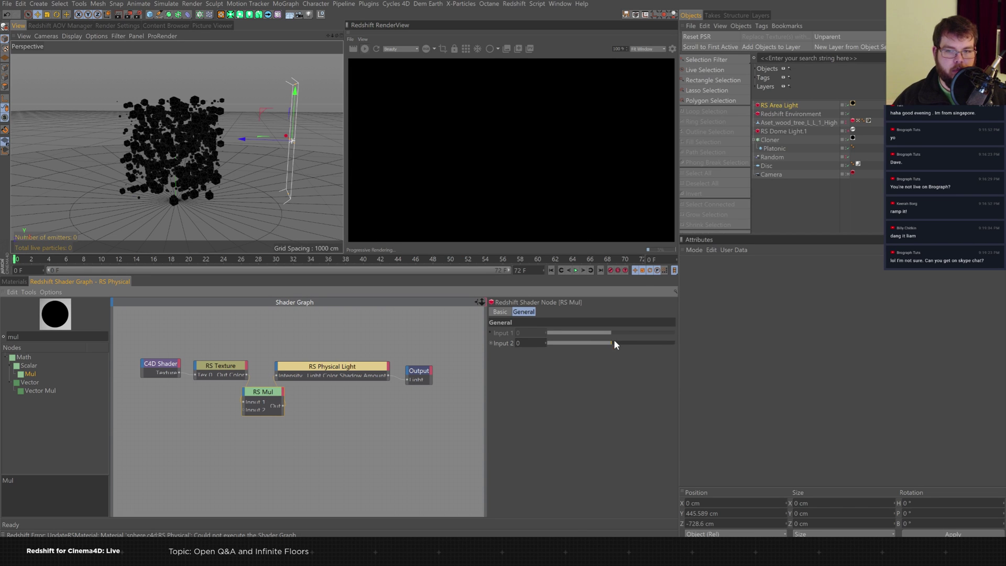
pyautogui.moveTo(614, 341); pyautogui.dragTo(816, 343)
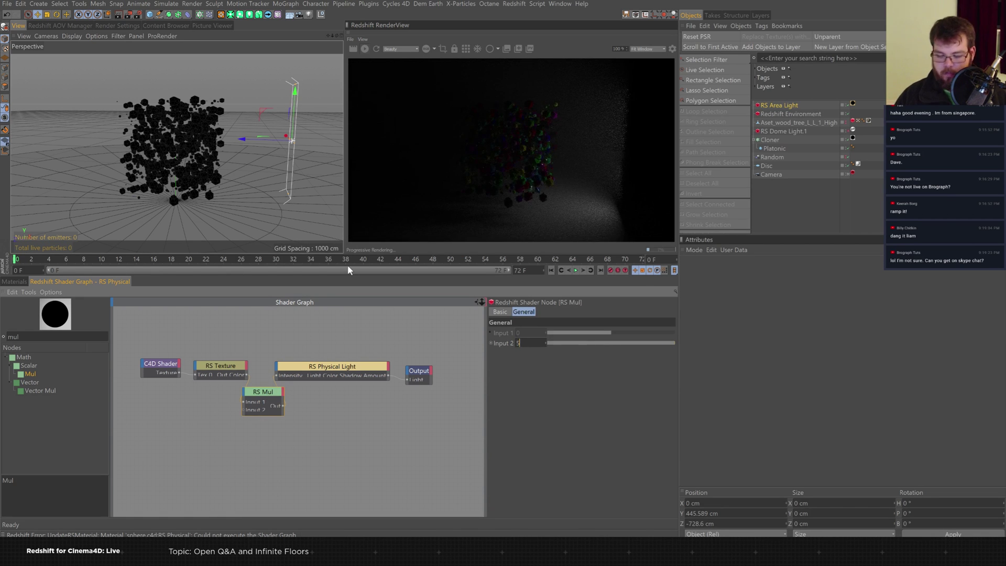
pyautogui.write('50')
pyautogui.press('Return')
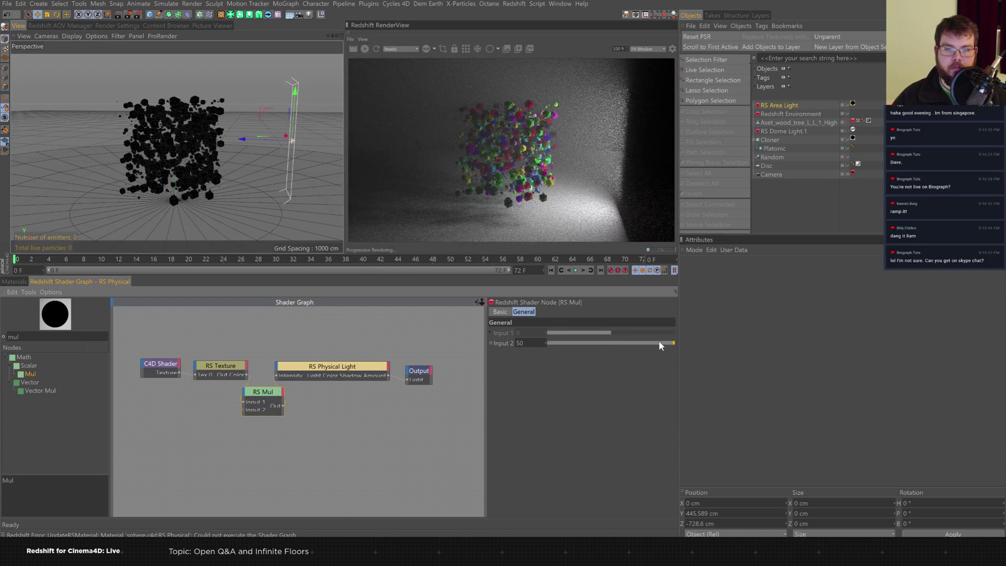
pyautogui.press('Return')
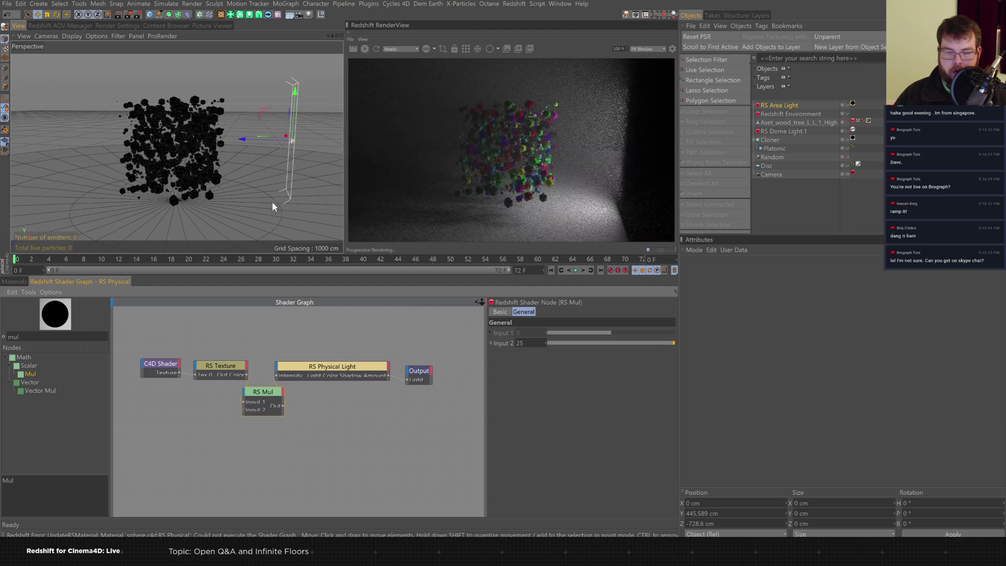
# Set the C4D Shader node's texture Width and Height to 512.
pyautogui.keyDown('alt'); pyautogui.moveTo(279, 148); pyautogui.dragTo(251, 126); pyautogui.keyUp('alt')
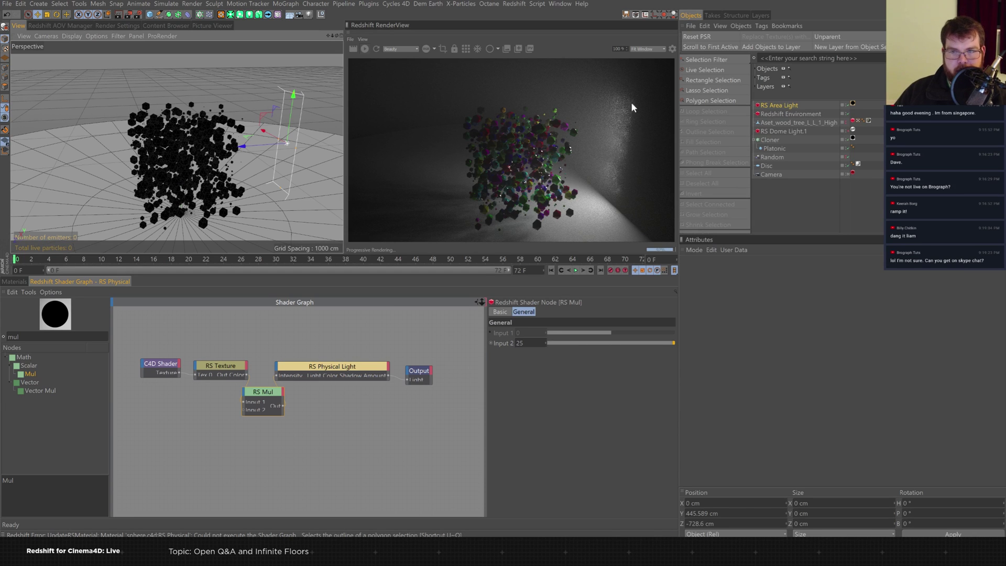
pyautogui.click(159, 371)
pyautogui.write('512')
pyautogui.press('Tab')
pyautogui.write('512')
pyautogui.press('Return')
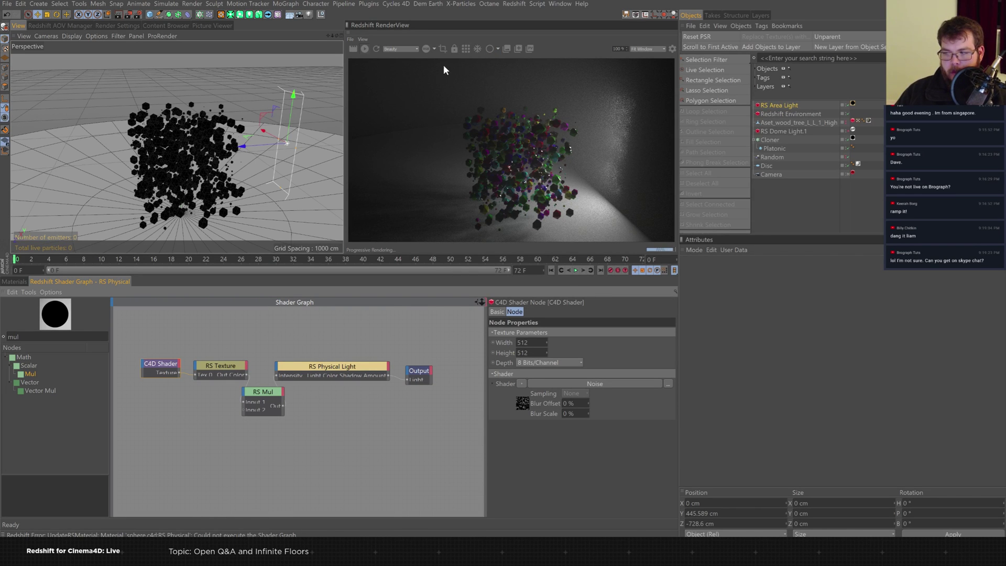
# Create a Redshift Spot Light and place it beside the area light, at about Y 410 cm and Z -1046 cm.
pyautogui.click(14, 281)
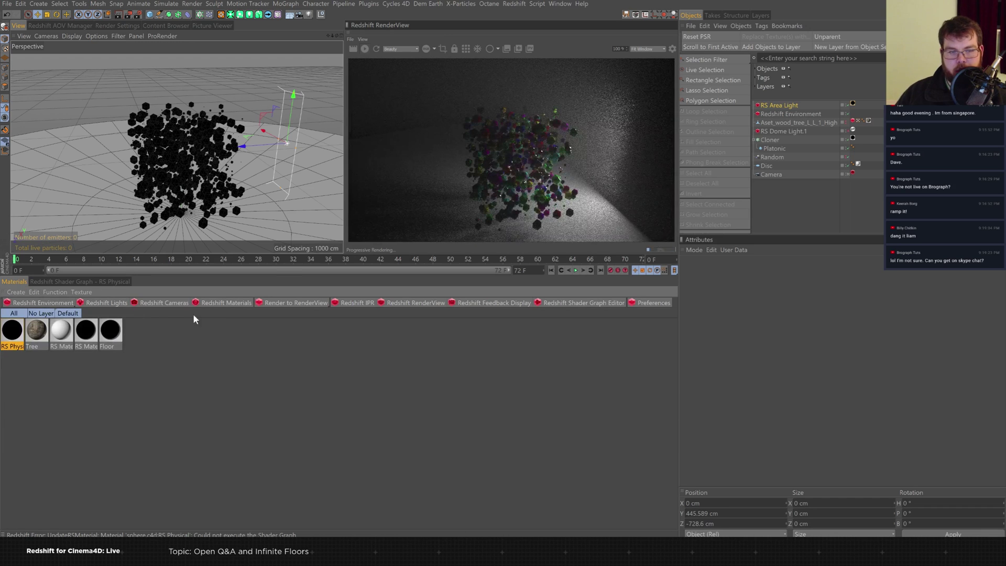
pyautogui.click(135, 306)
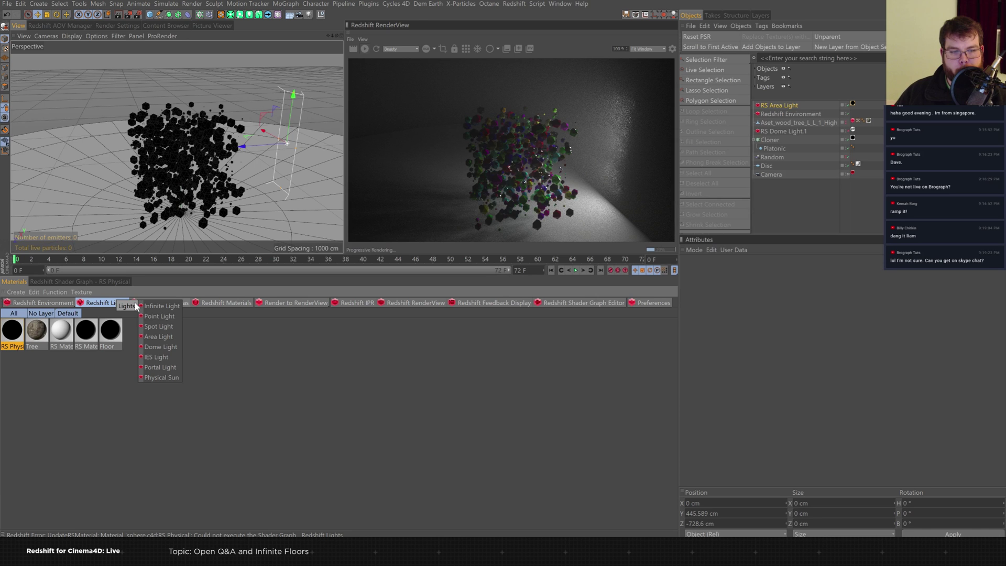
pyautogui.click(172, 327)
pyautogui.moveTo(140, 225); pyautogui.dragTo(325, 152)
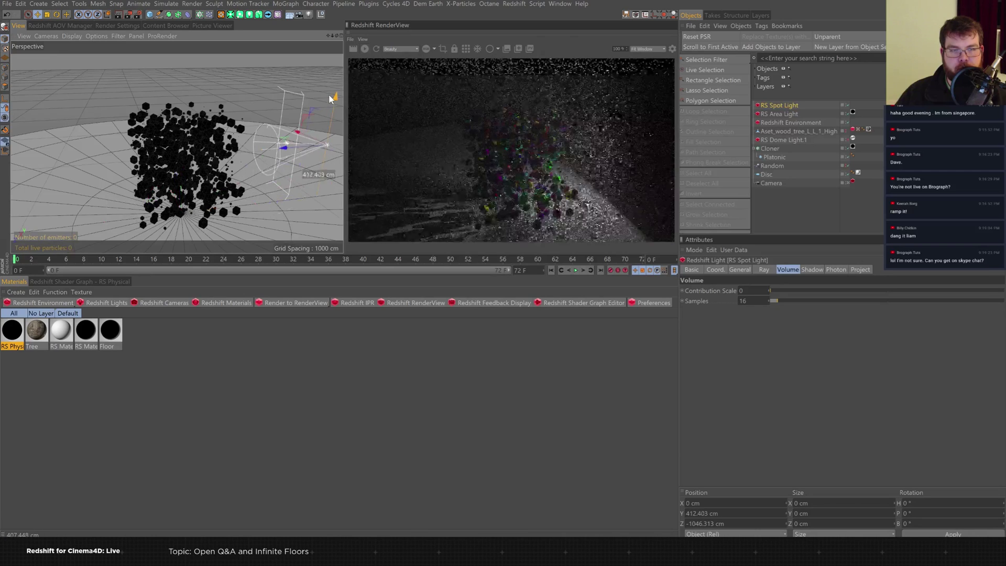
# Delete the RS Area Light and apply the RS Physical material to the RS Spot Light.
pyautogui.click(795, 113)
pyautogui.press('Delete')
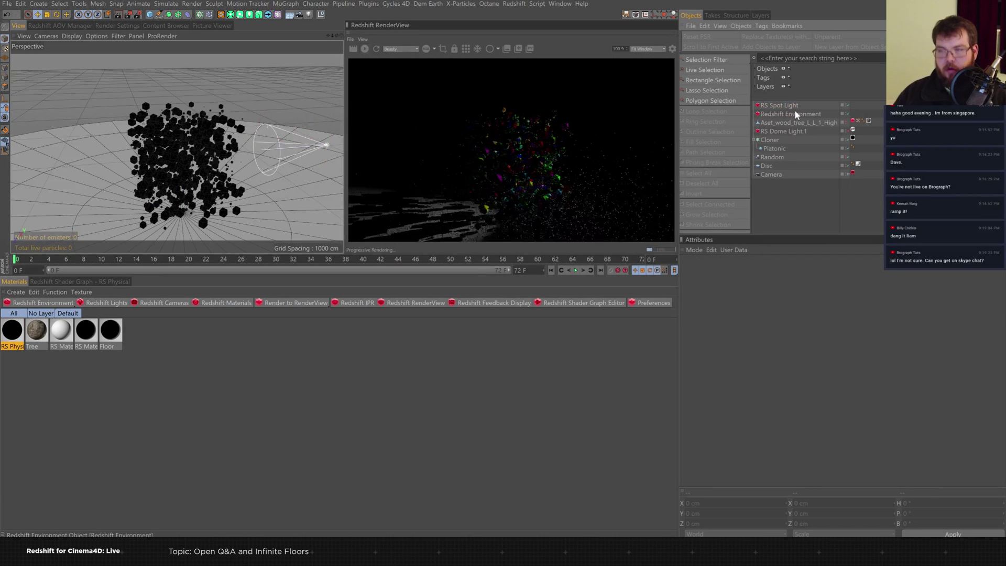
pyautogui.click(797, 104)
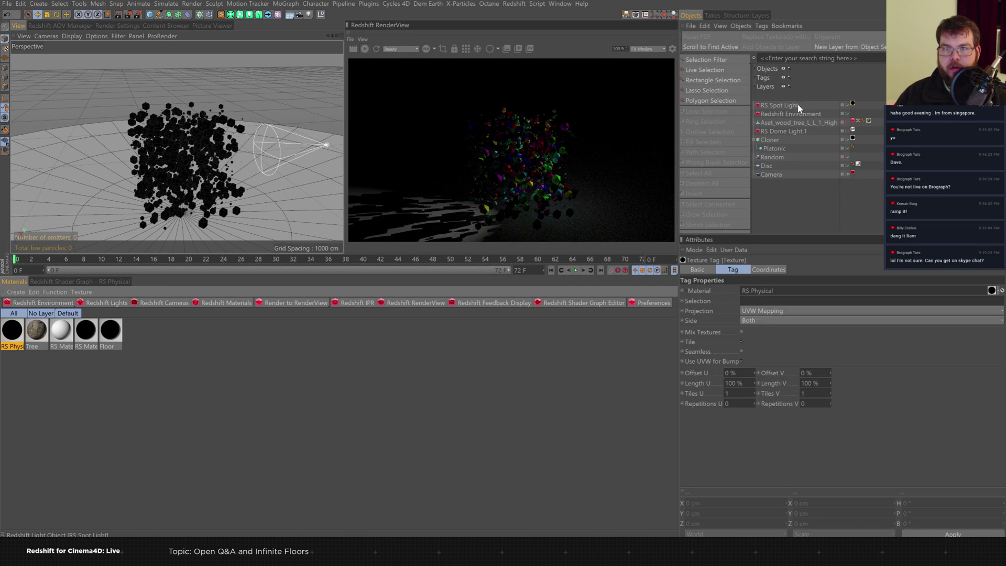
# Set the spot light's volume Contribution Scale to 0.003 and widen its Cone Angle to 107°.
pyautogui.click(770, 289)
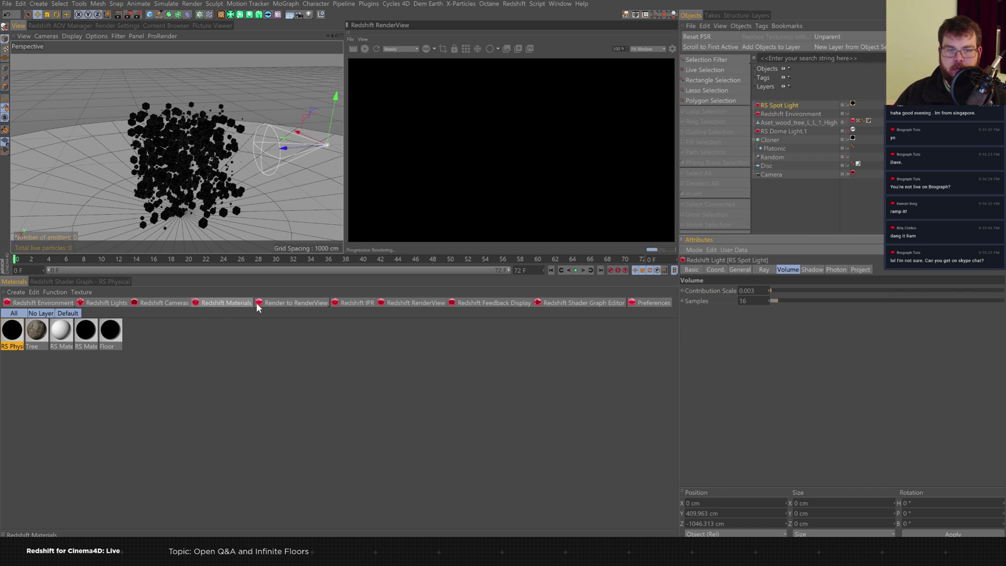
pyautogui.click(748, 270)
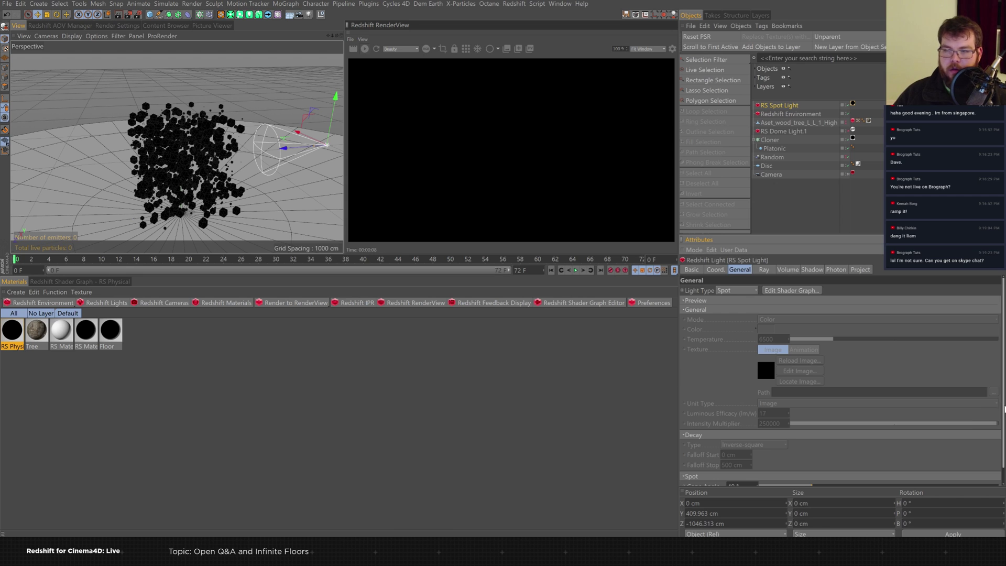
pyautogui.moveTo(1001, 411); pyautogui.dragTo(979, 474)
pyautogui.moveTo(814, 472); pyautogui.dragTo(910, 470)
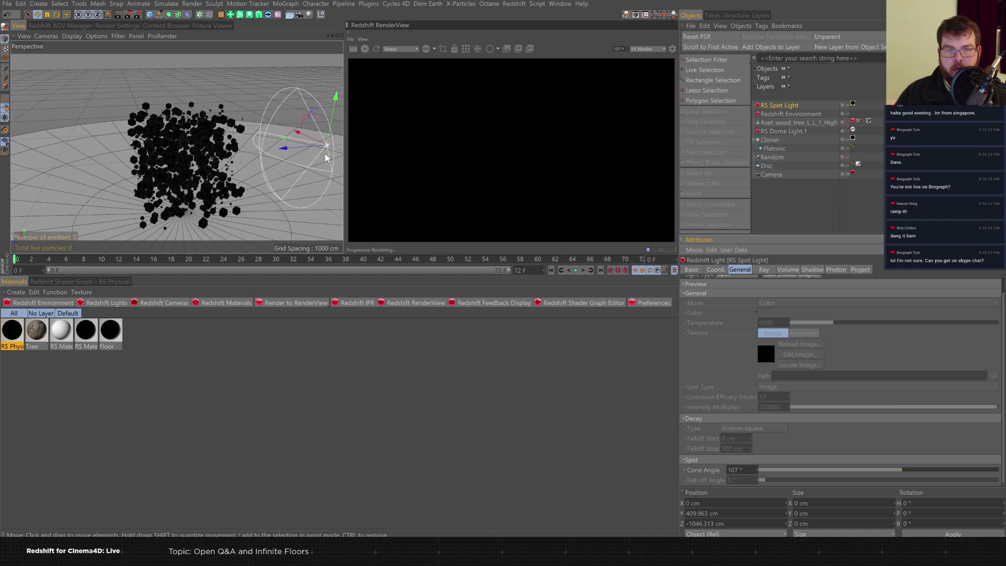
# Move the spot light closer to the clones and higher, to about Y 474 cm and Z -934 cm.
pyautogui.moveTo(327, 147); pyautogui.dragTo(272, 152)
pyautogui.moveTo(321, 107); pyautogui.dragTo(321, 94)
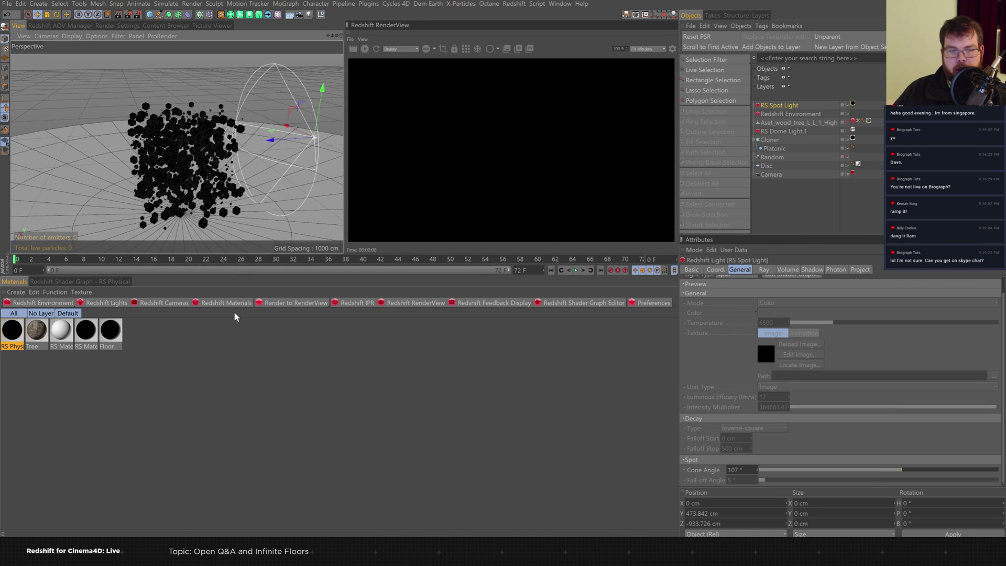
pyautogui.click(220, 306)
pyautogui.moveTo(253, 319)
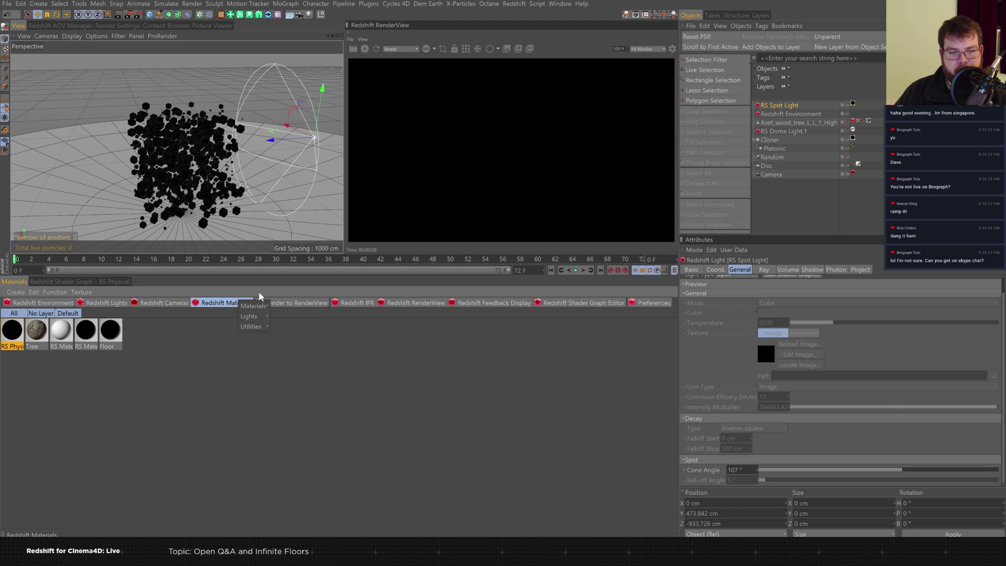
# Shift the C4D Shader, RS Texture and RS Mul nodes away from the RS Physical Light node and show that node's settings.
pyautogui.click(113, 281)
pyautogui.moveTo(168, 369); pyautogui.dragTo(158, 368)
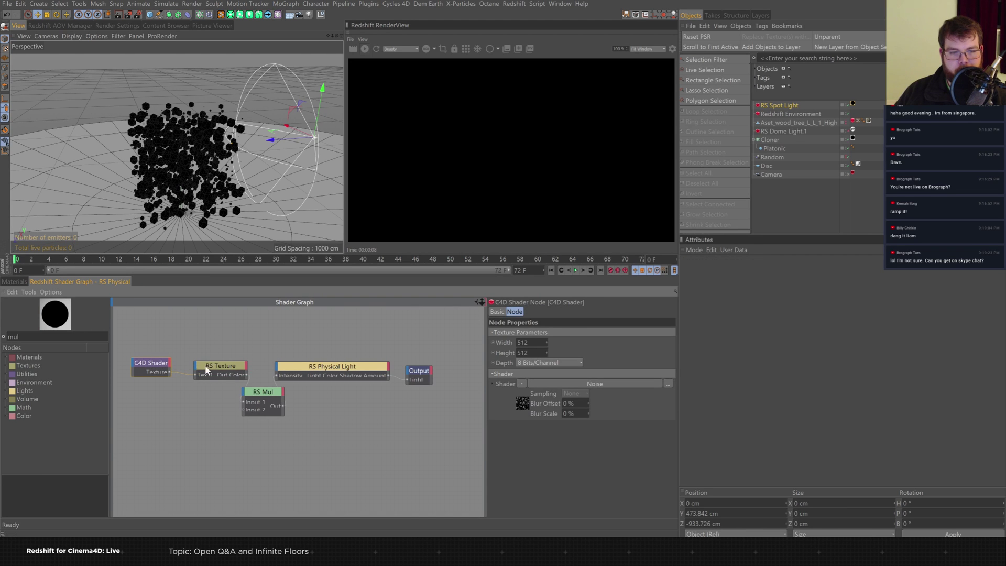
pyautogui.moveTo(220, 366); pyautogui.dragTo(206, 364)
pyautogui.moveTo(263, 392); pyautogui.dragTo(254, 391)
pyautogui.click(342, 361)
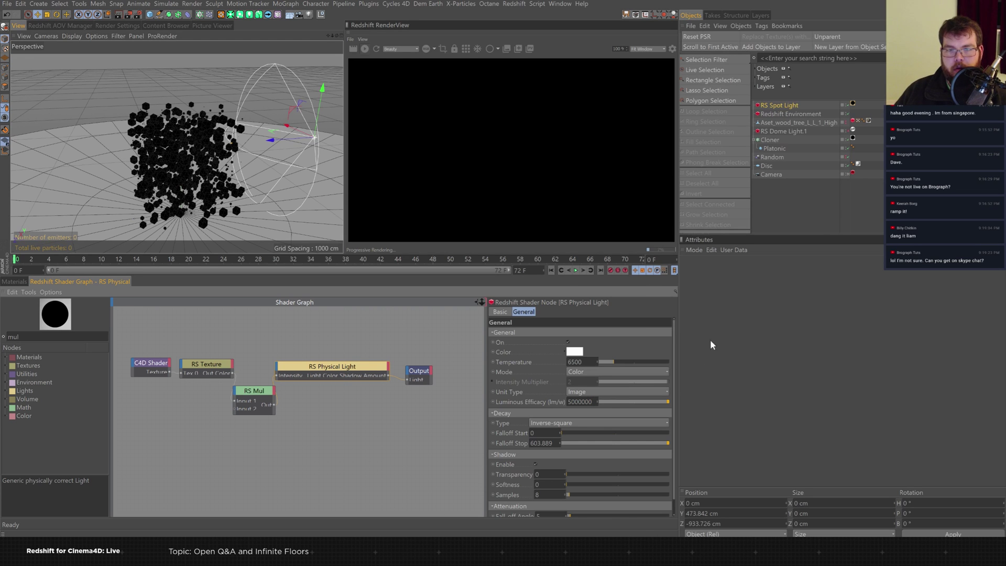
# Remove the RS Physical material tag from the spot light and delete the RS Physical material from the scene.
pyautogui.click(784, 105)
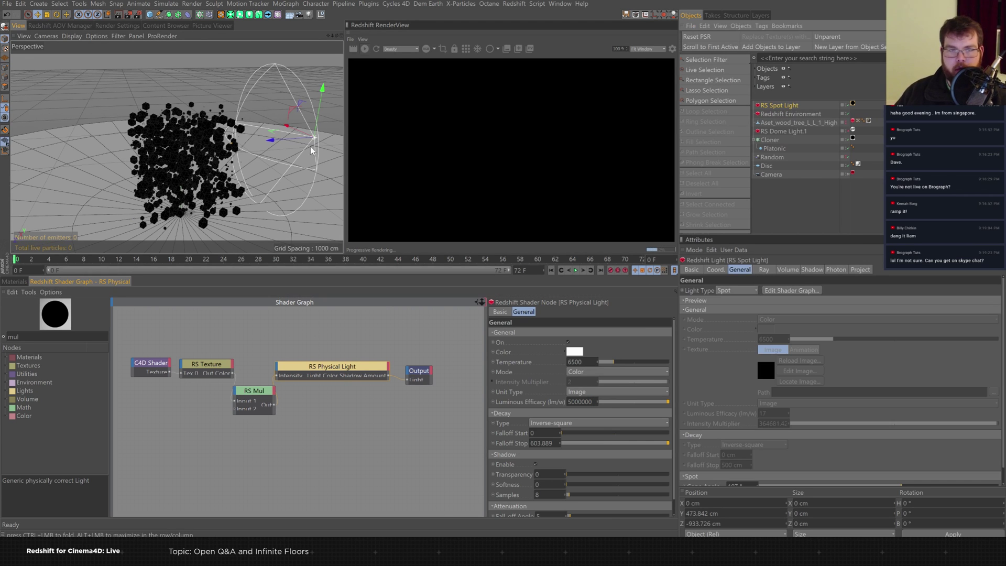
pyautogui.keyDown('alt'); pyautogui.moveTo(296, 163); pyautogui.dragTo(267, 164); pyautogui.keyUp('alt')
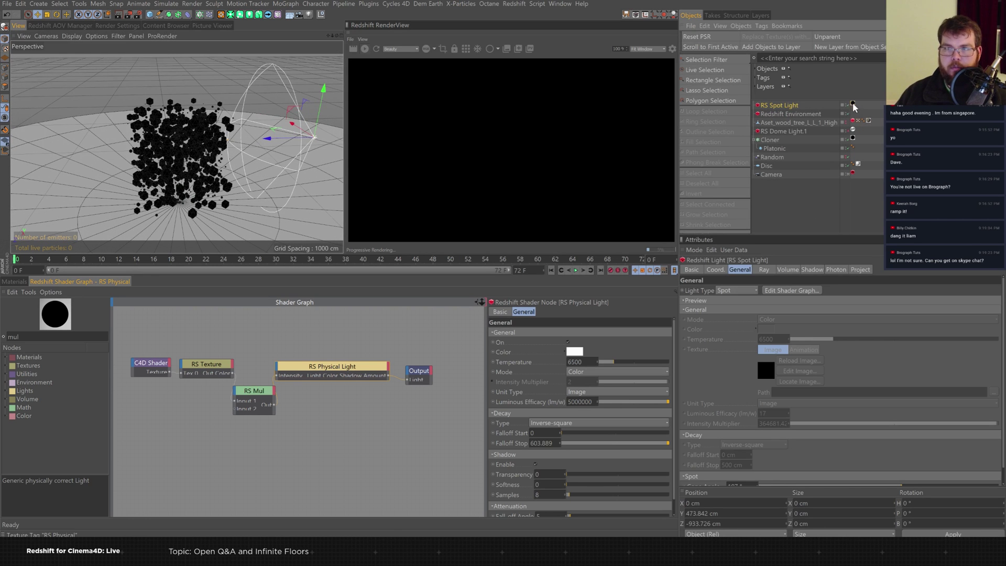
pyautogui.click(833, 194)
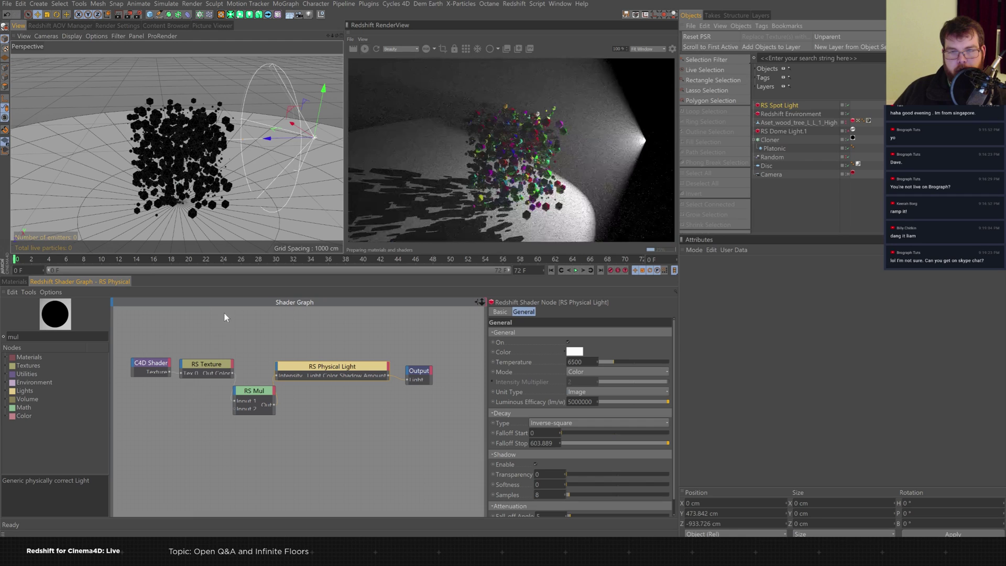
pyautogui.click(15, 282)
pyautogui.click(18, 331)
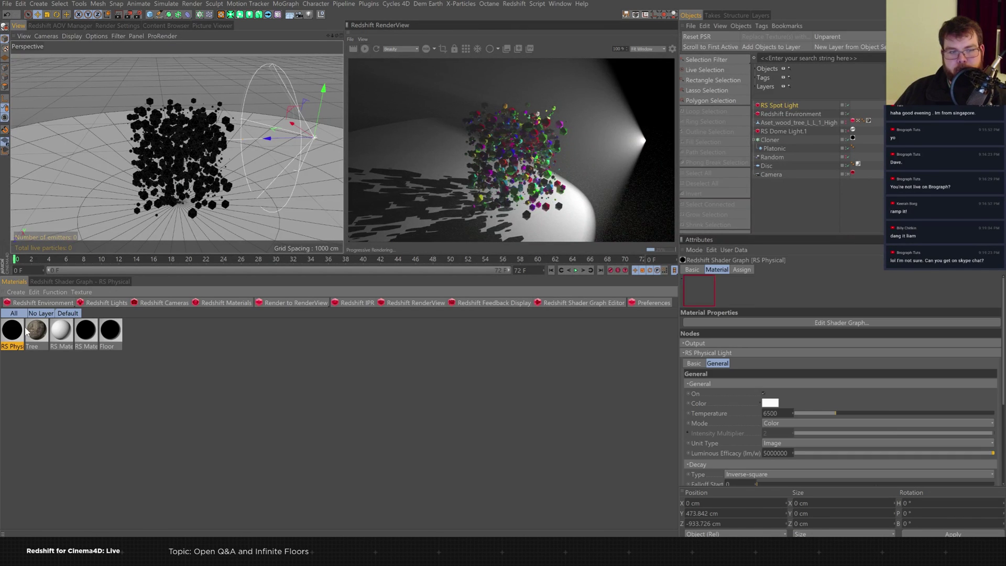
pyautogui.press('Delete')
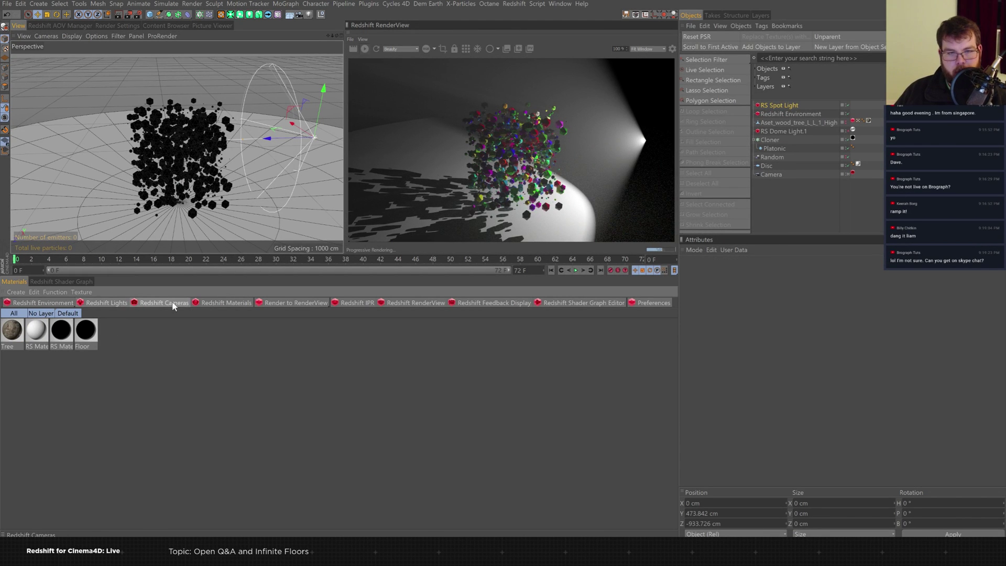
# Delete the RS Spot Light and the Redshift Environment object from the scene.
pyautogui.click(786, 106)
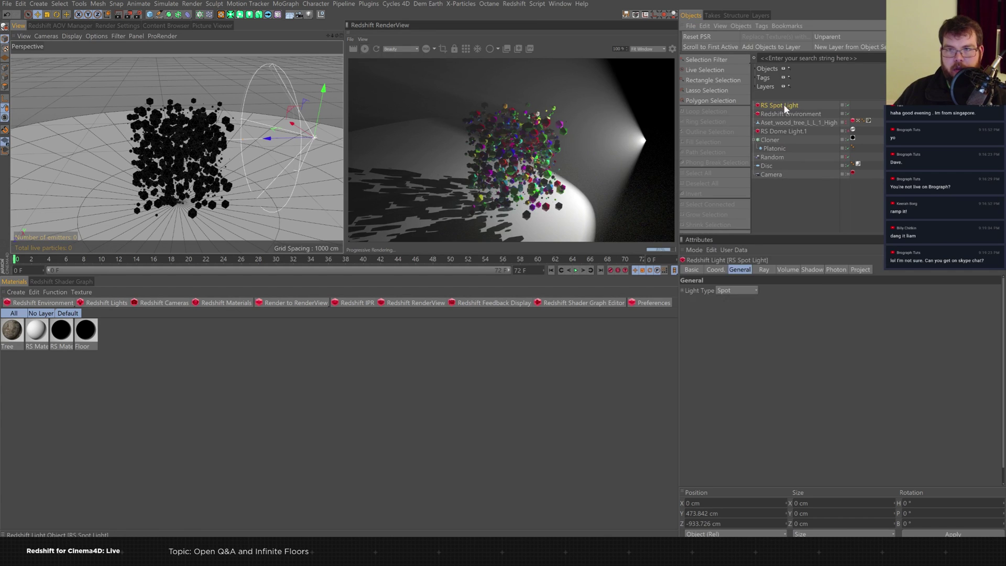
pyautogui.press('Delete')
pyautogui.click(800, 106)
pyautogui.press('Delete')
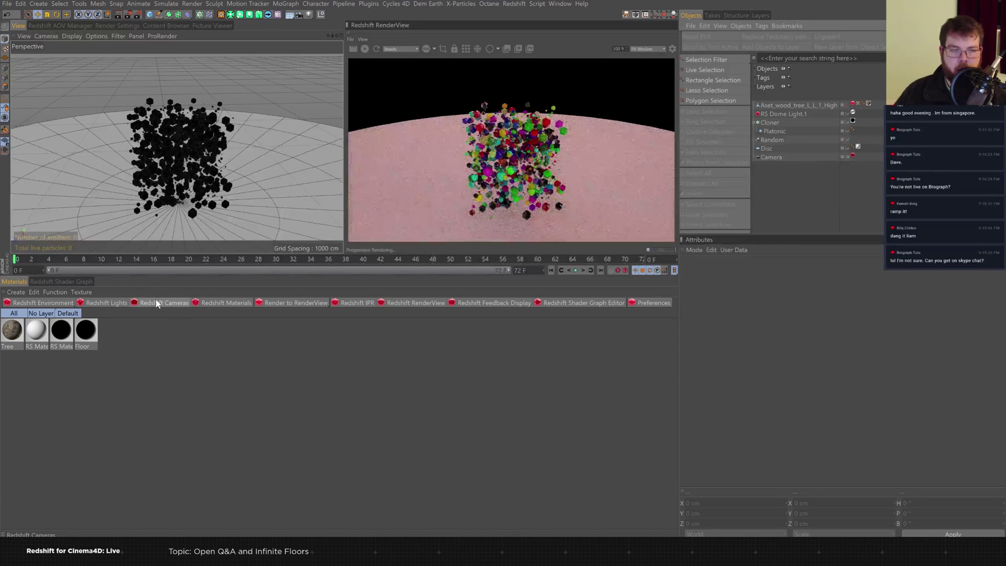
# Create an RS C4D Shader material and open its shader graph.
pyautogui.click(218, 302)
pyautogui.click(302, 339)
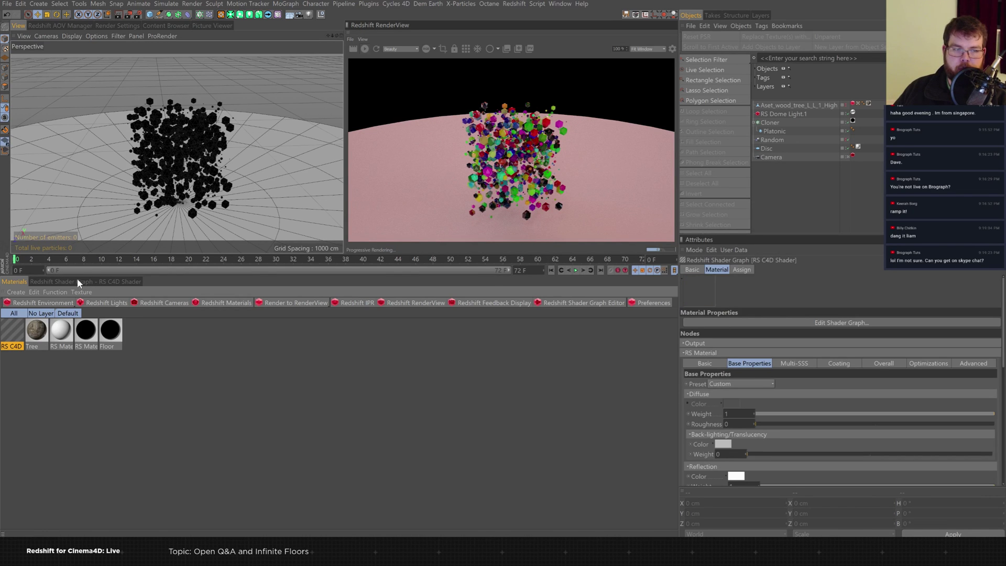
pyautogui.click(89, 281)
# Examine how the C4D Brick Shader, Baked Texture and RS Material nodes are connected and set up in the new material.
pyautogui.moveTo(168, 386); pyautogui.dragTo(292, 385)
pyautogui.click(130, 388)
pyautogui.moveTo(130, 389); pyautogui.dragTo(207, 376)
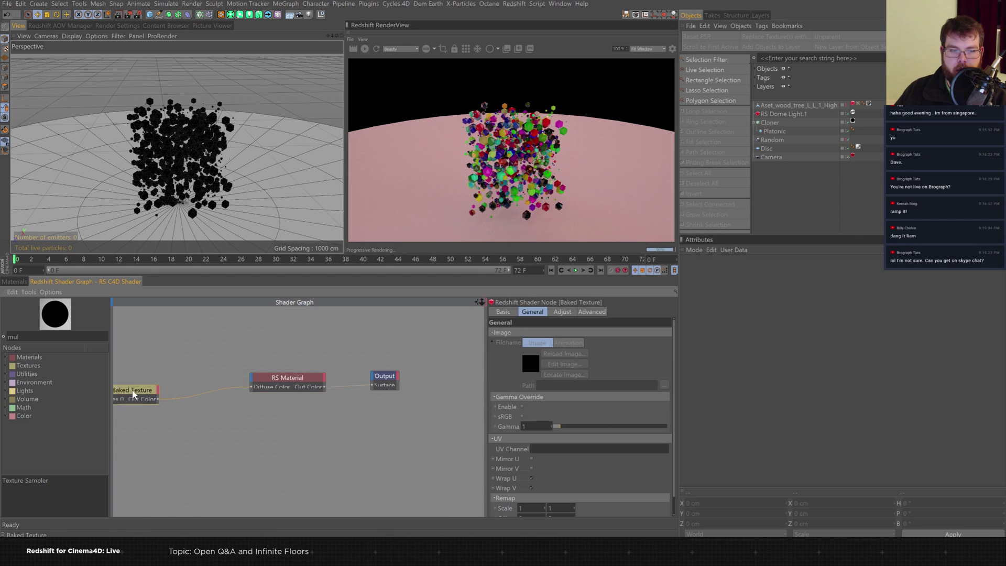
pyautogui.moveTo(207, 377); pyautogui.dragTo(243, 359, button='middle')
pyautogui.click(156, 385)
pyautogui.moveTo(156, 385); pyautogui.dragTo(160, 383)
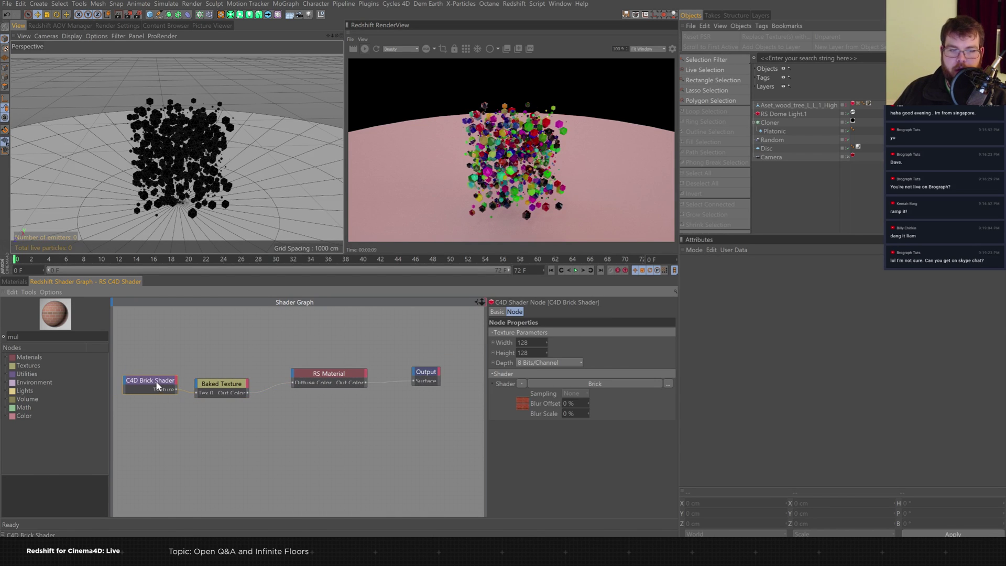
pyautogui.click(231, 383)
pyautogui.moveTo(163, 385); pyautogui.dragTo(165, 386)
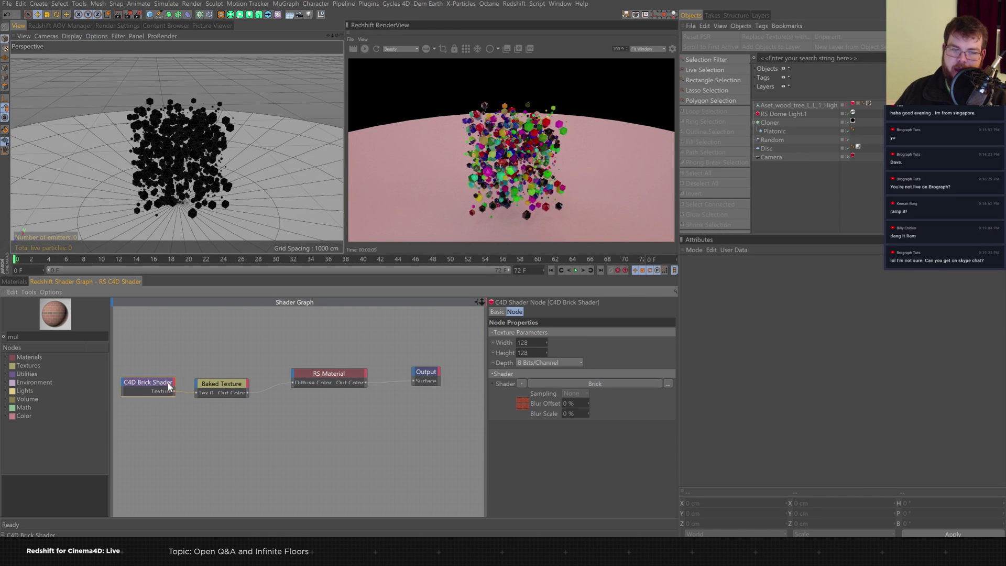
pyautogui.click(233, 388)
pyautogui.moveTo(332, 379); pyautogui.dragTo(330, 378)
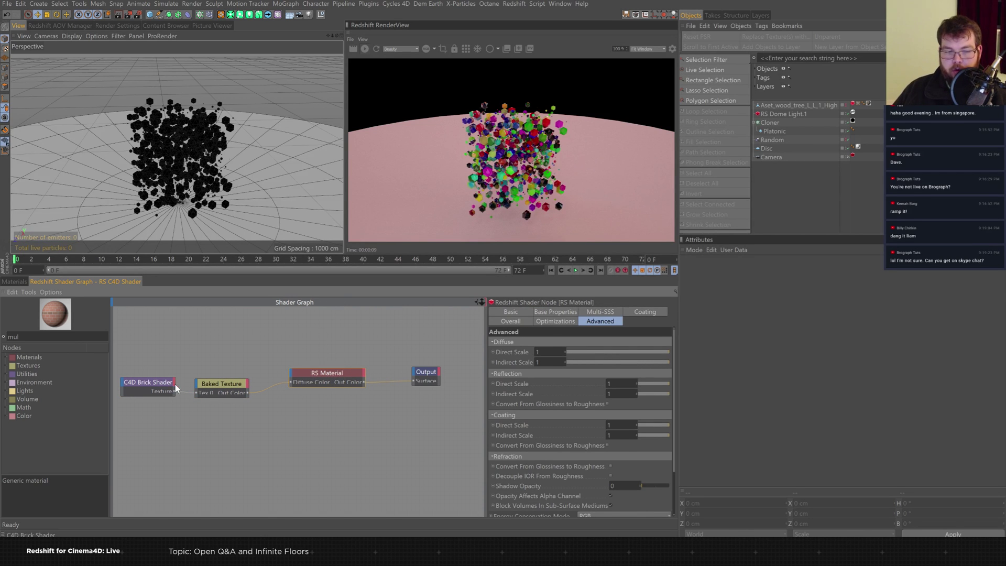
# Examine which C4D shader types can be loaded into the C4D Brick Shader node.
pyautogui.moveTo(151, 387); pyautogui.dragTo(154, 386)
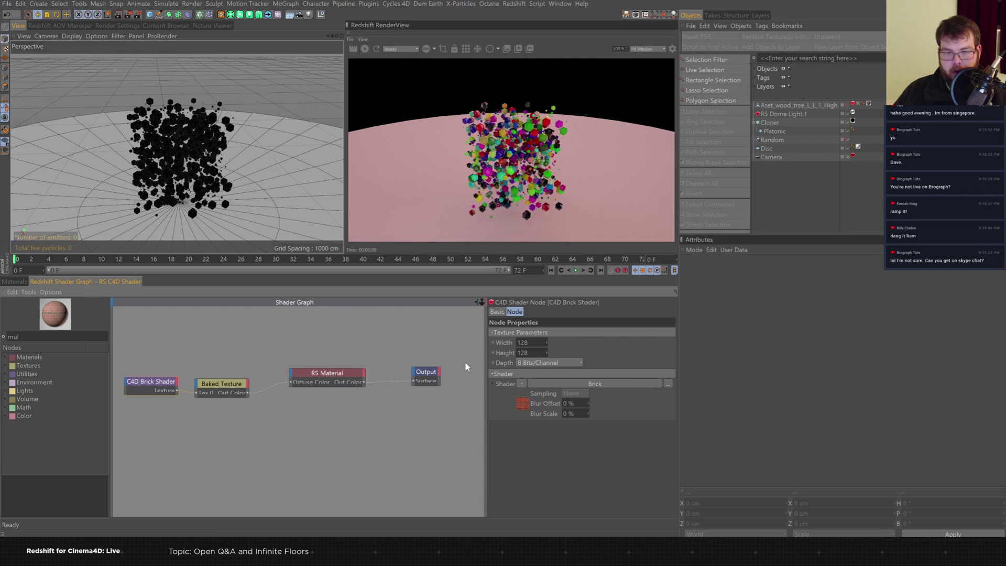
pyautogui.click(523, 383)
pyautogui.moveTo(568, 333)
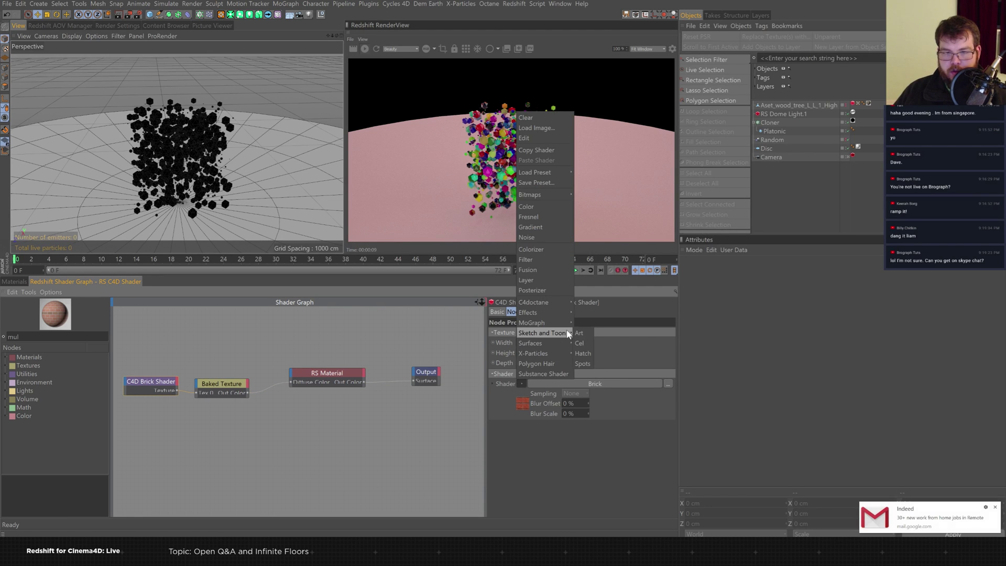
pyautogui.click(620, 334)
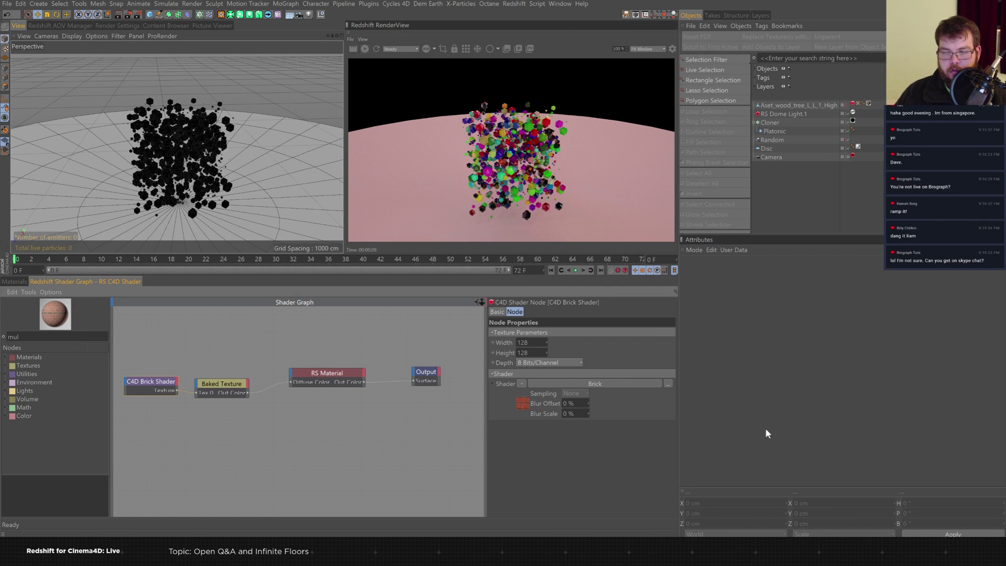
pyautogui.click(521, 384)
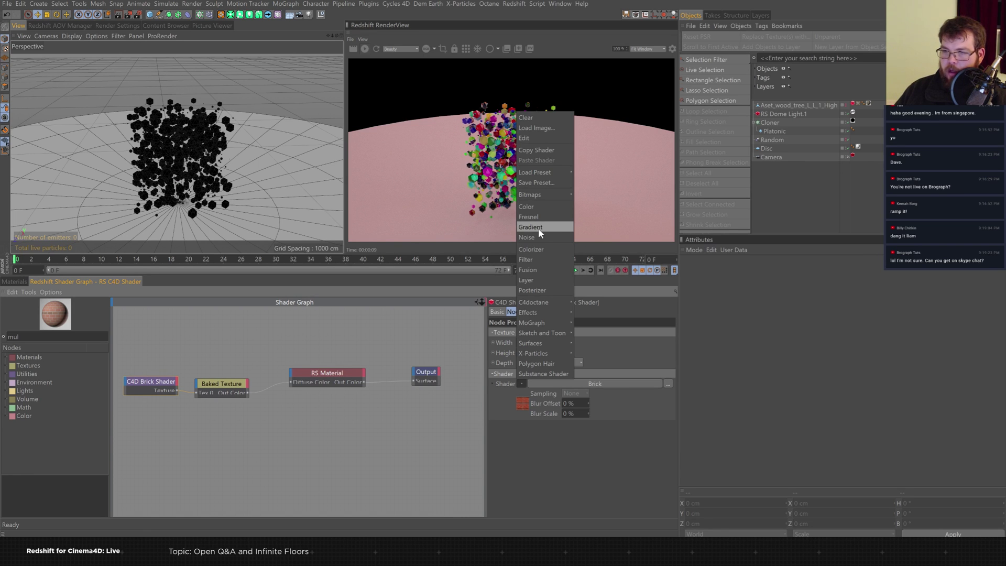
pyautogui.click(728, 292)
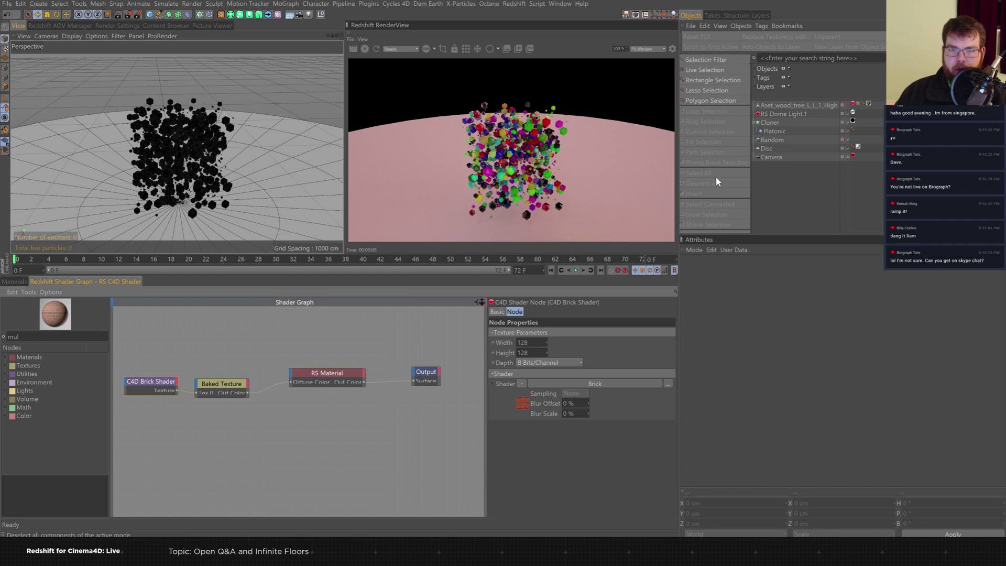
# Move the Baked Texture and C4D Brick Shader nodes closer to the RS Material node and review each node's settings.
pyautogui.moveTo(239, 385); pyautogui.dragTo(261, 372)
pyautogui.moveTo(148, 381); pyautogui.dragTo(165, 376)
pyautogui.click(225, 378)
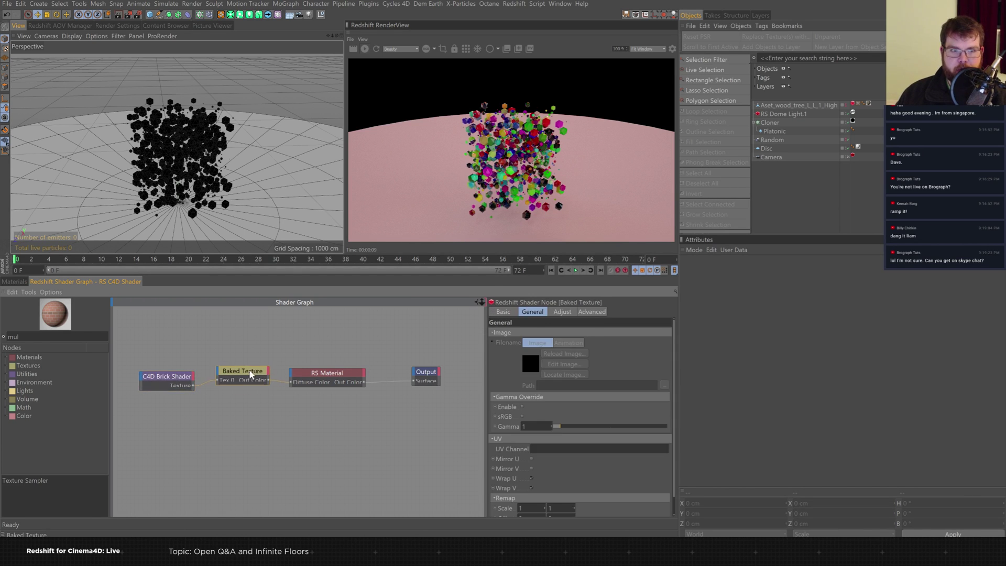
pyautogui.click(178, 383)
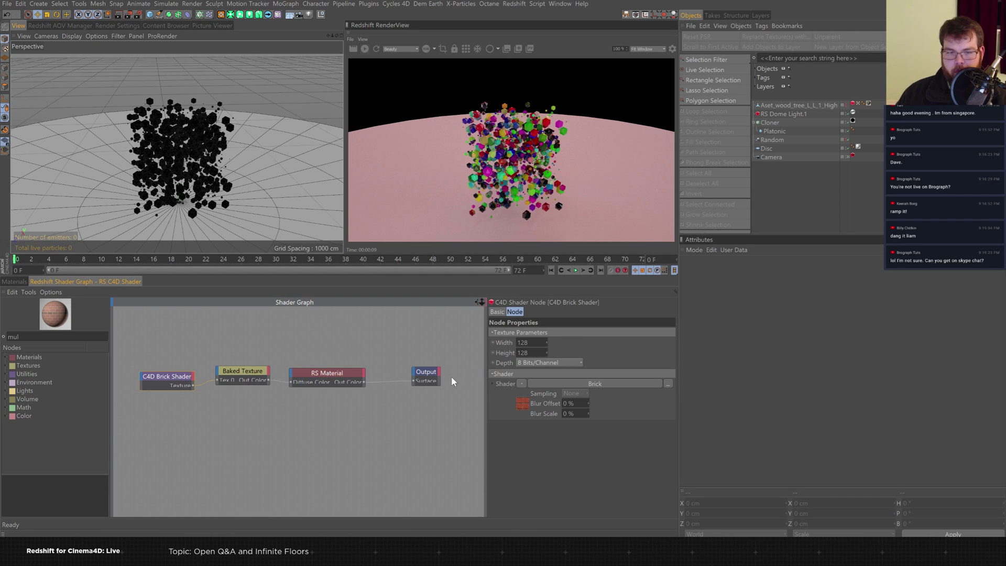
pyautogui.click(300, 378)
pyautogui.moveTo(242, 370); pyautogui.dragTo(240, 375)
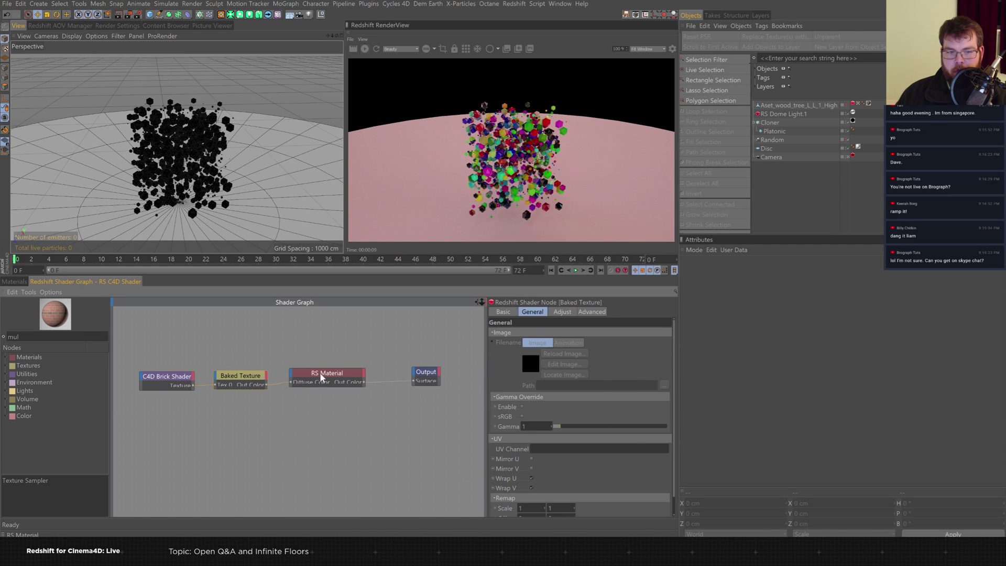
pyautogui.click(352, 375)
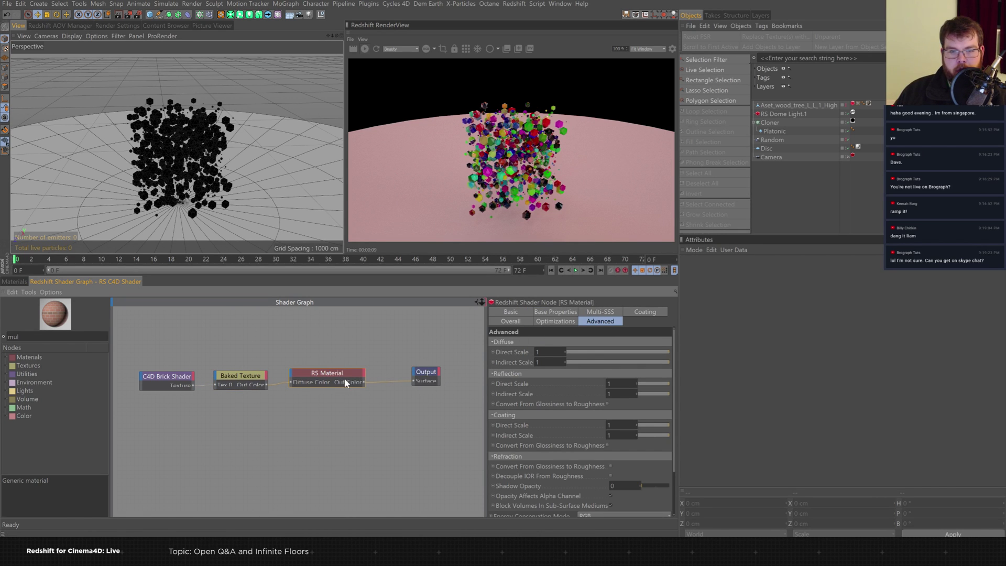
# Load the Galaxy surface shader into the C4D Brick Shader node in place of Brick.
pyautogui.click(178, 376)
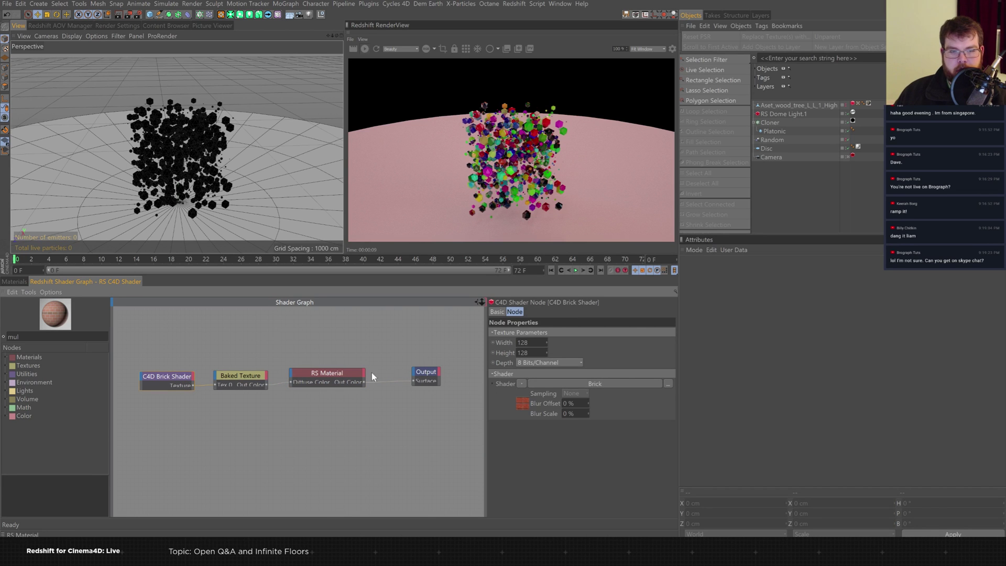
pyautogui.click(521, 383)
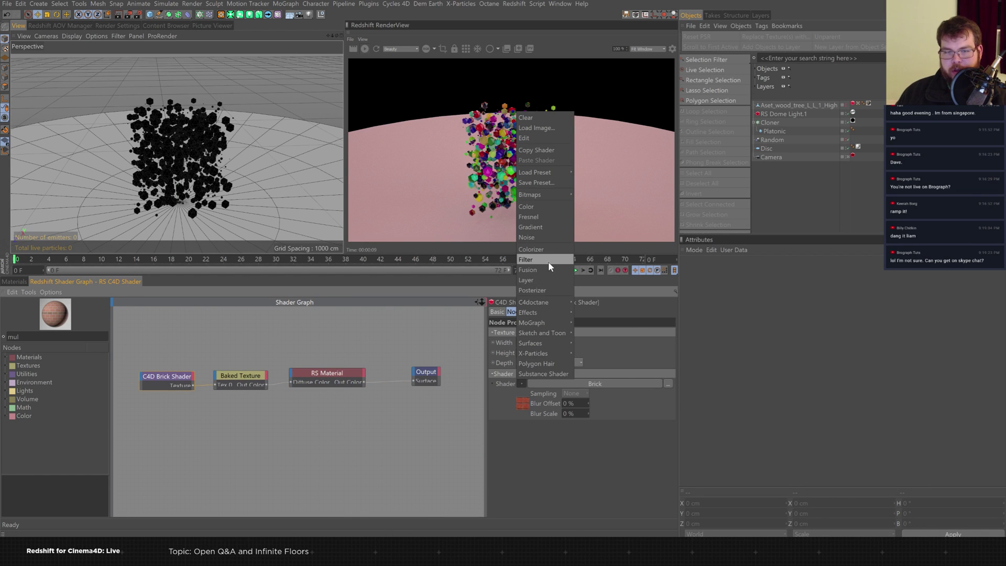
pyautogui.moveTo(557, 315)
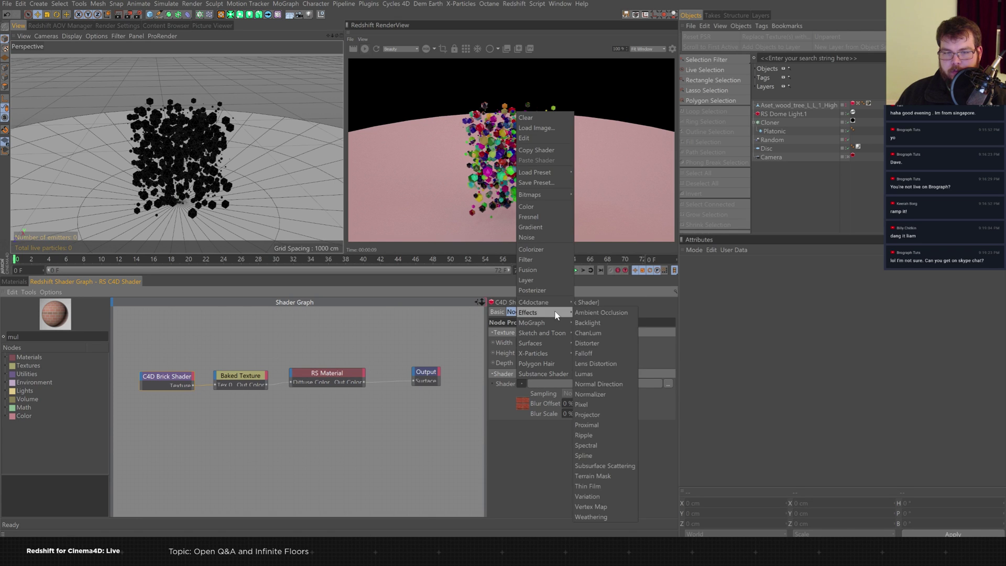
pyautogui.moveTo(554, 337)
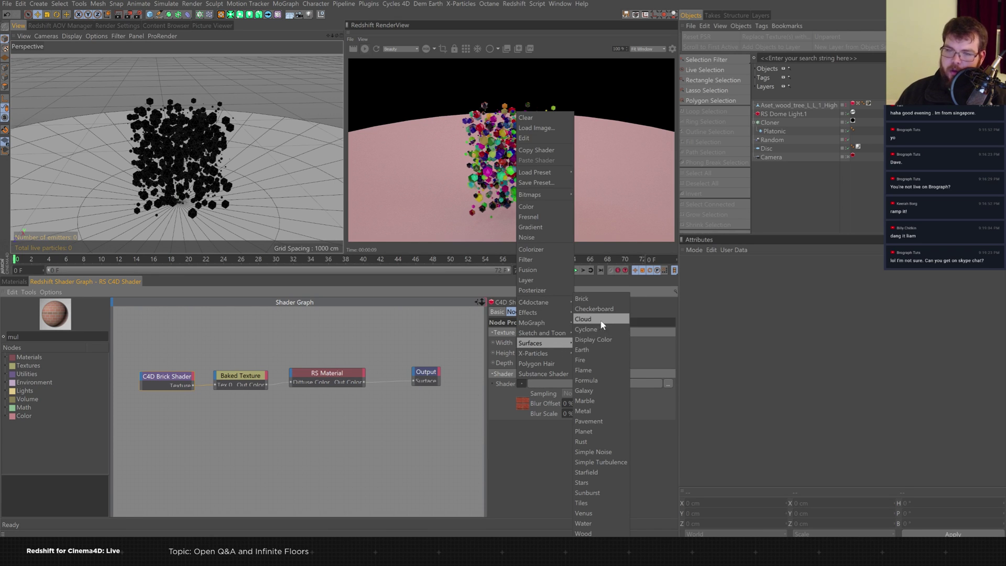
pyautogui.click(597, 390)
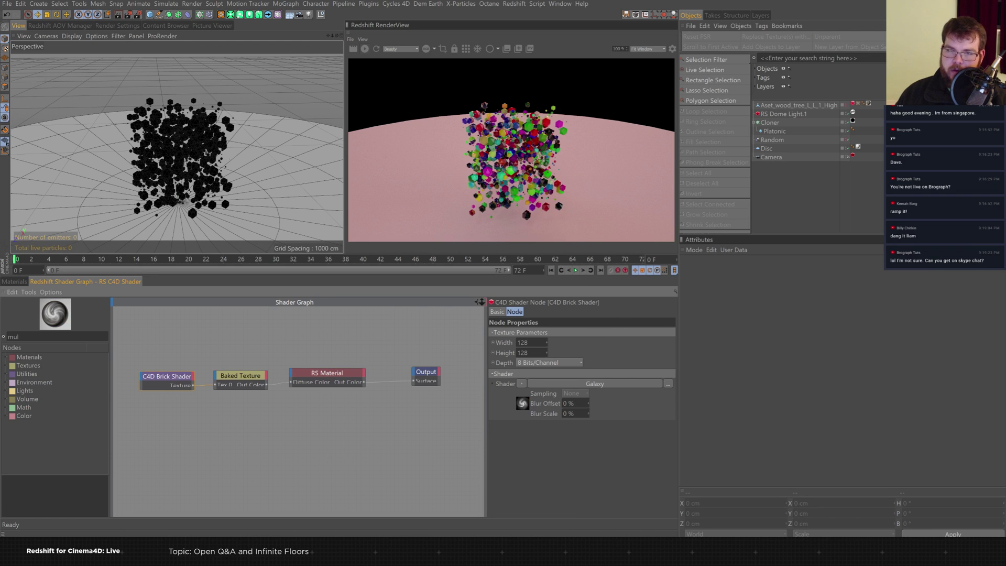
# Disable the Cloner and add a sphere raised to about 296 cm in Y above the disc.
pyautogui.click(16, 282)
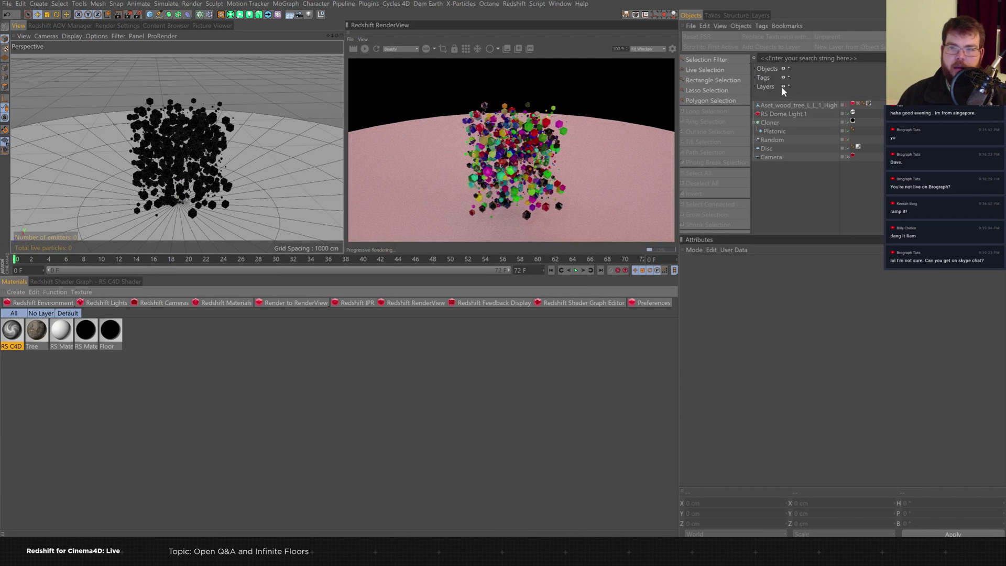
pyautogui.click(847, 122)
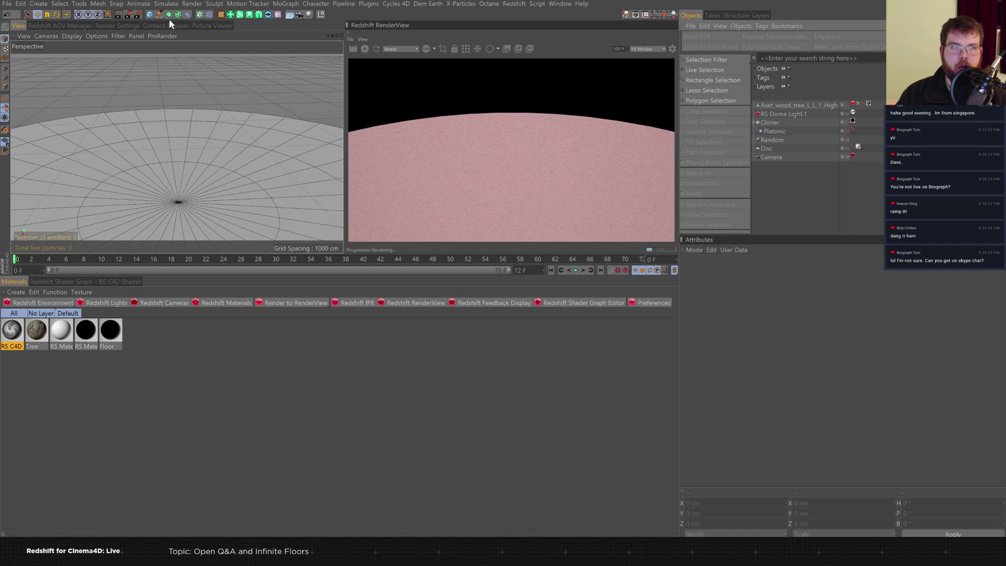
pyautogui.click(150, 15)
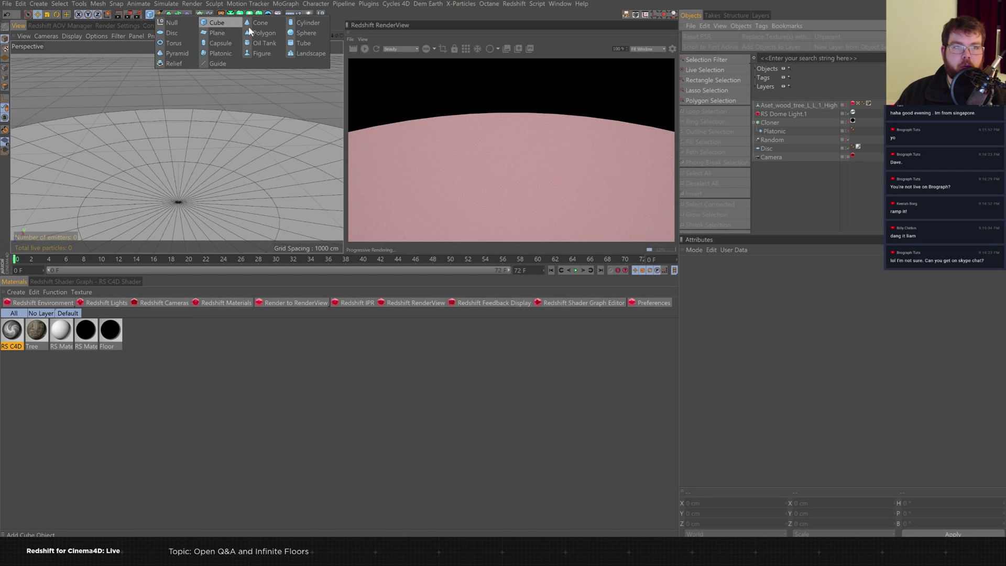
pyautogui.click(304, 33)
pyautogui.moveTo(179, 160); pyautogui.dragTo(180, 121)
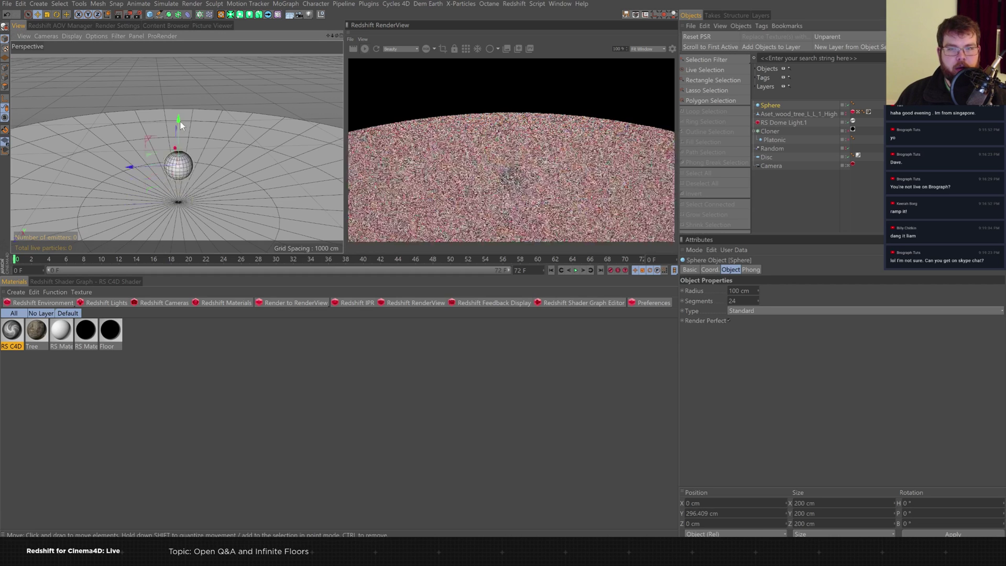
# Scale the sphere up to about 1138 cm and apply the RS C4D Shader material to it.
pyautogui.press('t')
pyautogui.moveTo(240, 139); pyautogui.dragTo(277, 139)
pyautogui.moveTo(12, 330); pyautogui.dragTo(234, 119)
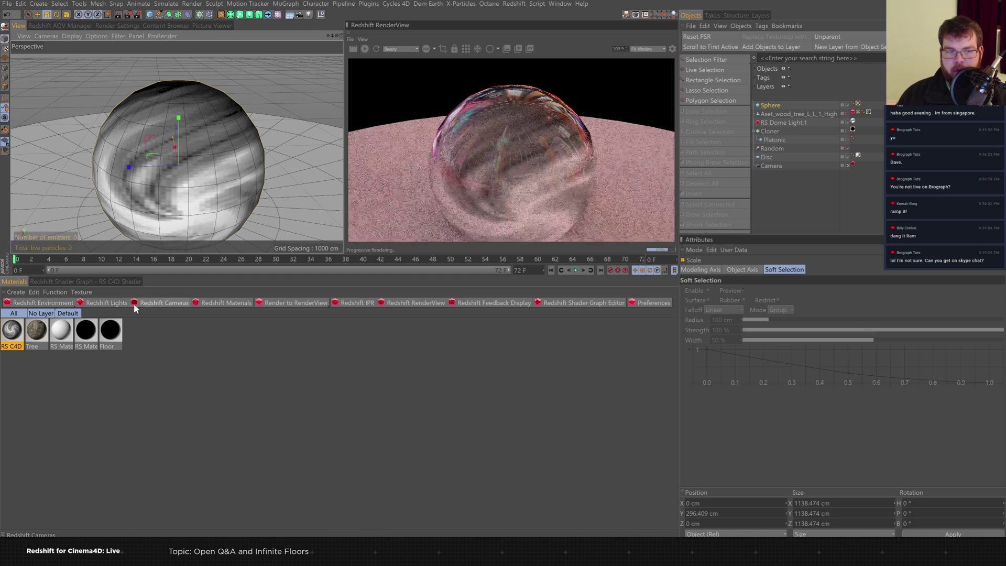
# Set the C4D Brick Shader node's texture width and height to 1024 in the material's shader graph.
pyautogui.click(85, 282)
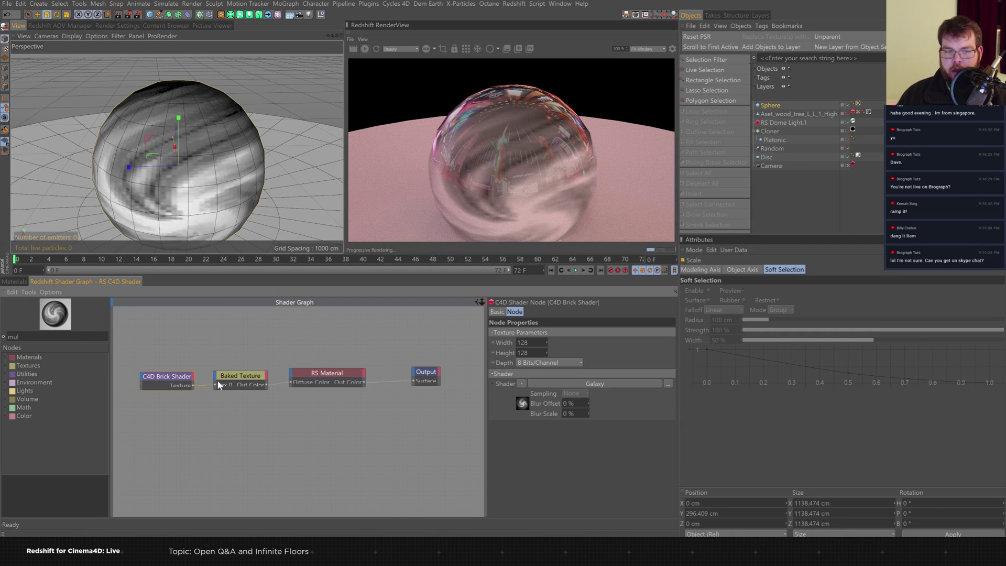
pyautogui.click(188, 384)
pyautogui.write('1024')
pyautogui.press('Tab')
pyautogui.write('1024')
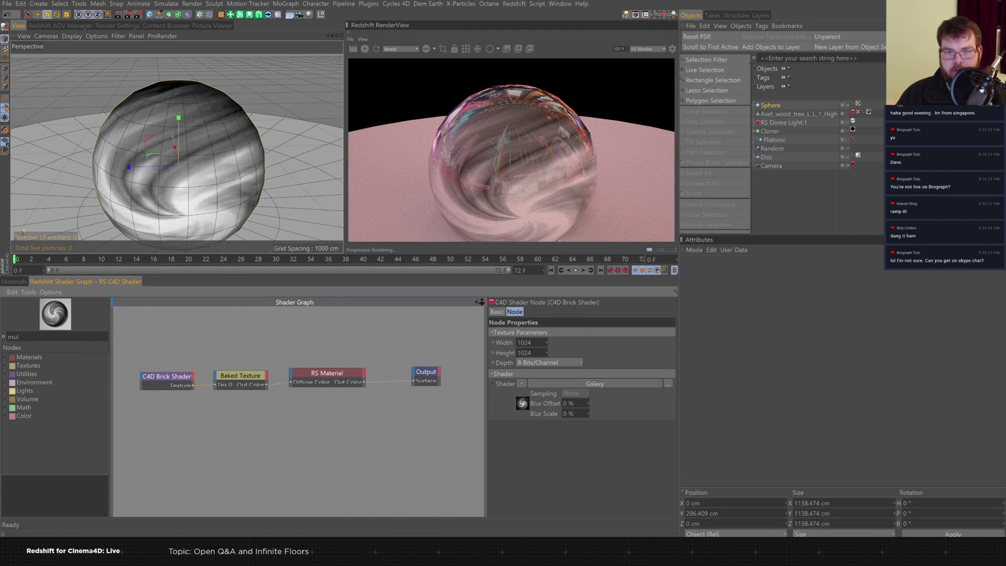
# Set the C4D Brick Shader node's texture width and height to 2048.
pyautogui.doubleClick(524, 342)
pyautogui.write('2048')
pyautogui.press('Tab')
pyautogui.write('320')
pyautogui.press('Return')
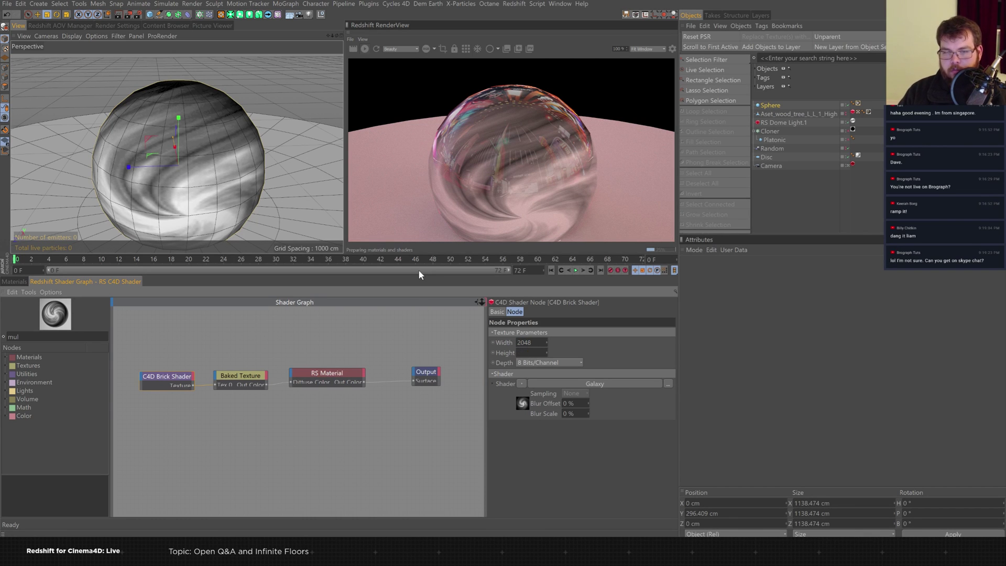
pyautogui.write('2048')
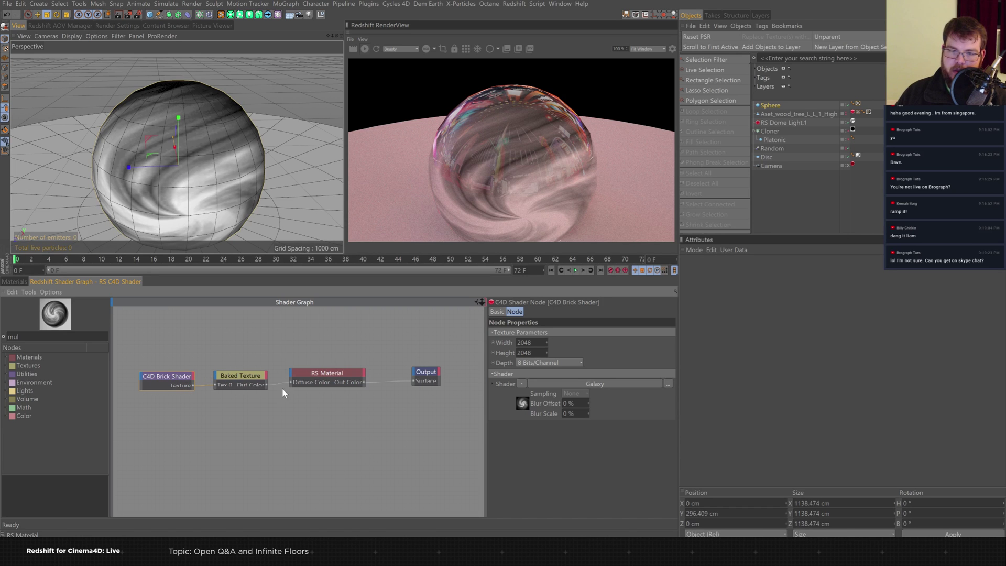
# Open the Galaxy shader loaded in the C4D Brick Shader node and set its angle to 1080°.
pyautogui.click(259, 385)
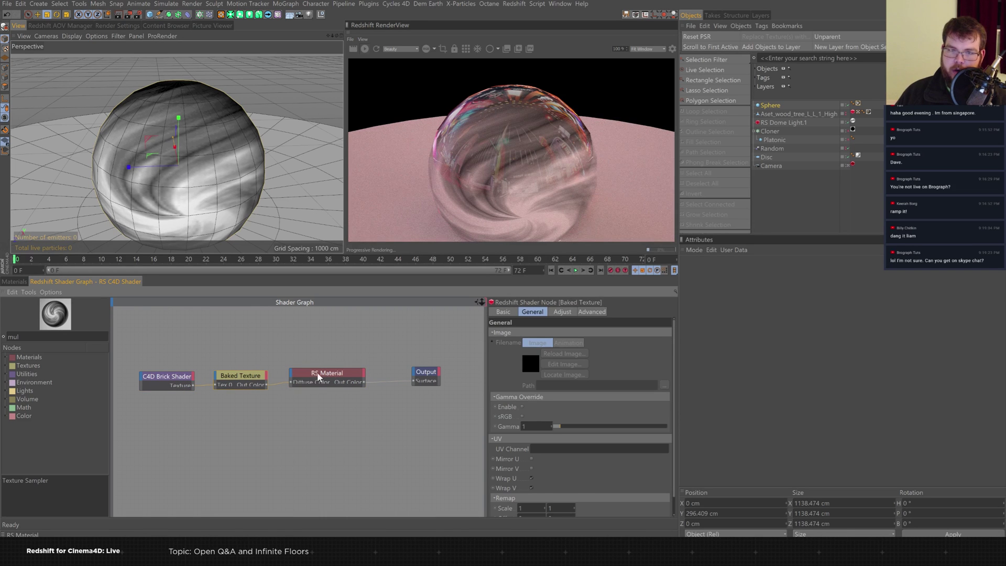
pyautogui.click(196, 380)
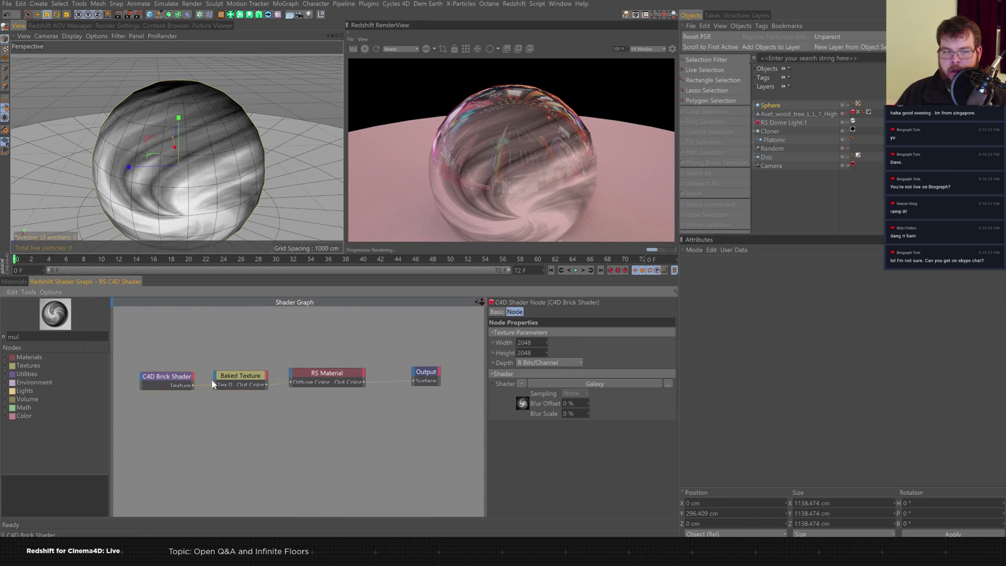
pyautogui.click(524, 404)
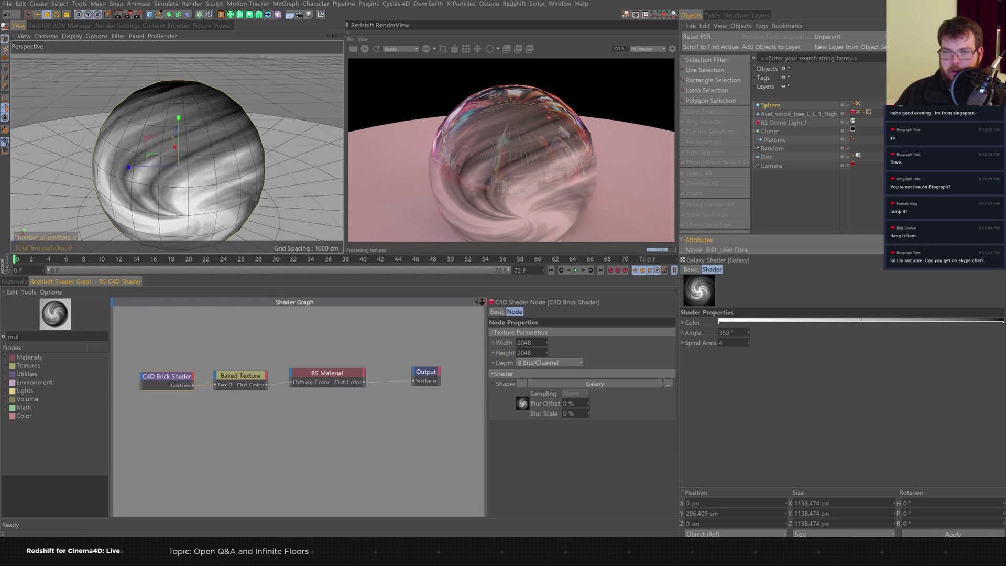
pyautogui.write('1080')
pyautogui.press('Return')
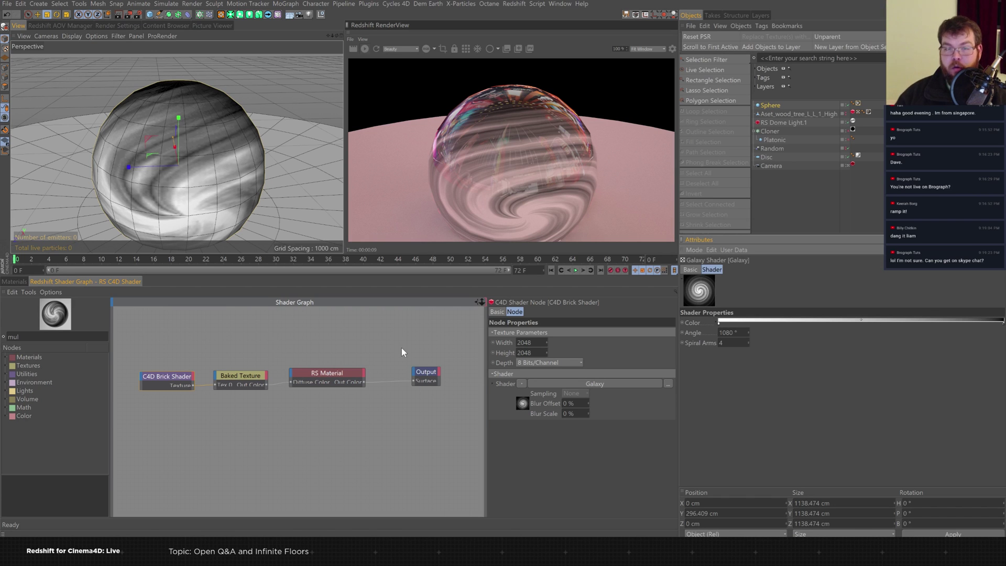
pyautogui.click(14, 281)
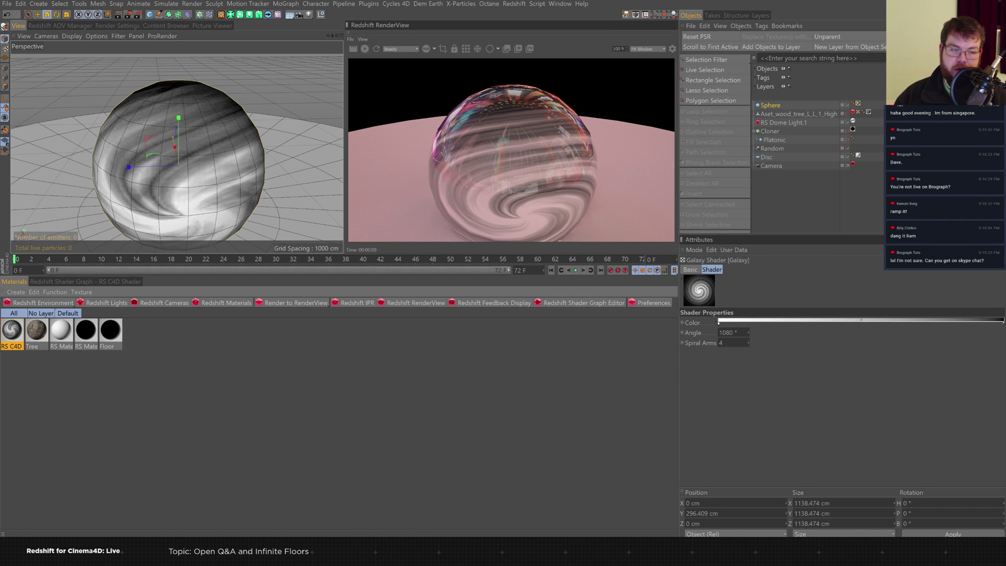
pyautogui.click(82, 281)
pyautogui.click(21, 279)
pyautogui.click(80, 280)
pyautogui.click(16, 281)
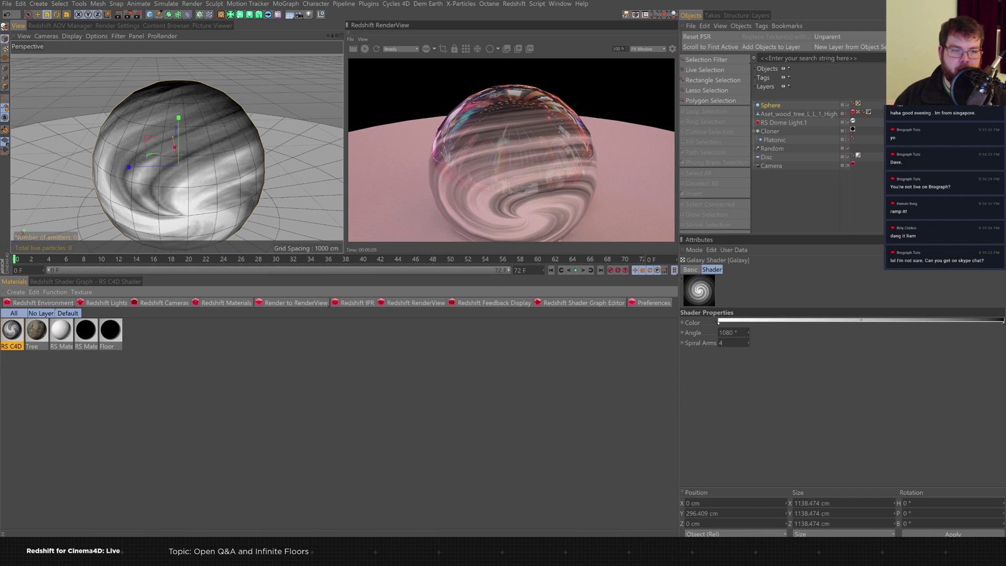
pyautogui.click(79, 24)
pyautogui.click(20, 25)
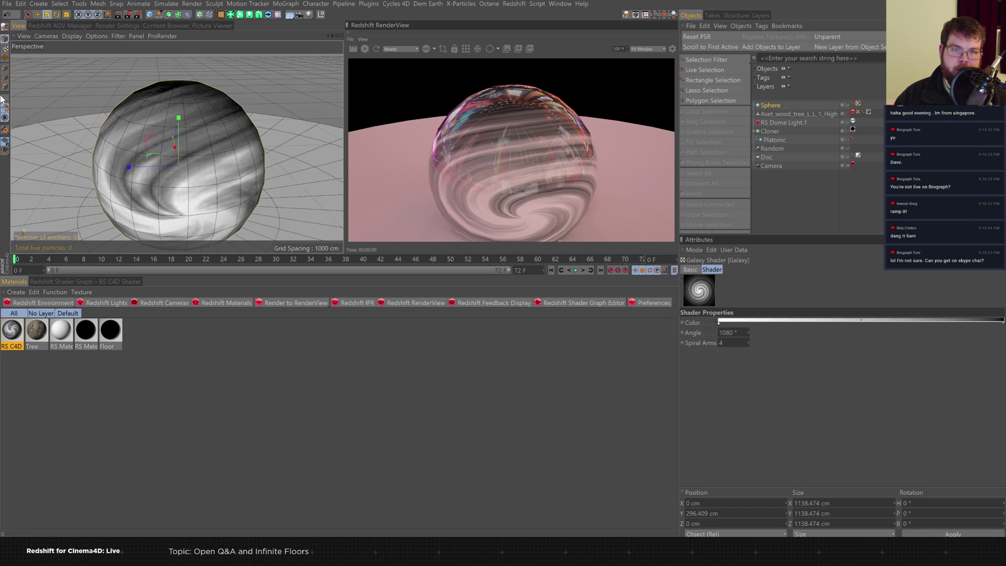
# Rearrange the C4D Brick Shader, Baked Texture and RS Material nodes into an evenly spaced row beside the Output, and return to the material list.
pyautogui.click(111, 282)
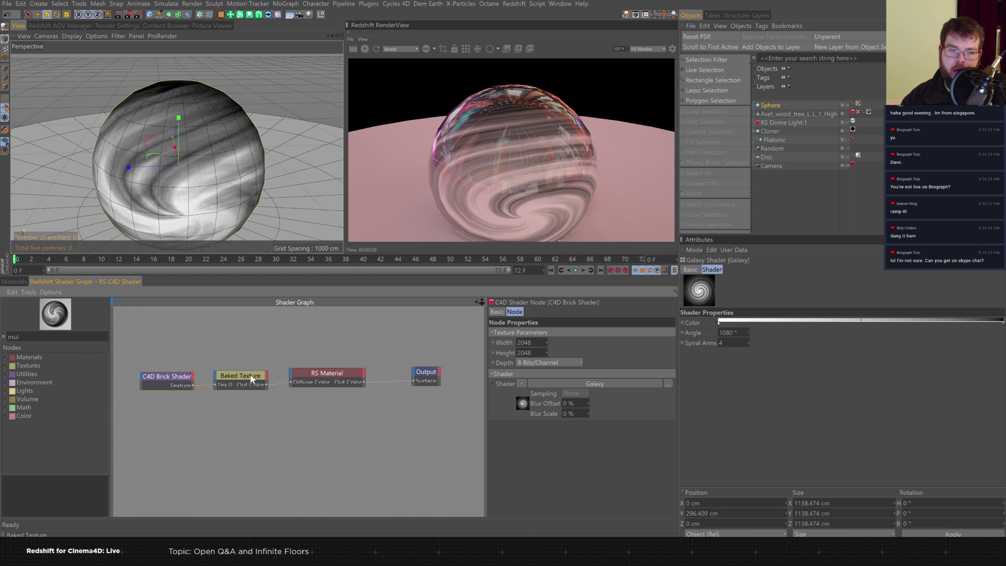
pyautogui.moveTo(226, 377); pyautogui.dragTo(232, 374)
pyautogui.moveTo(321, 374); pyautogui.dragTo(355, 370)
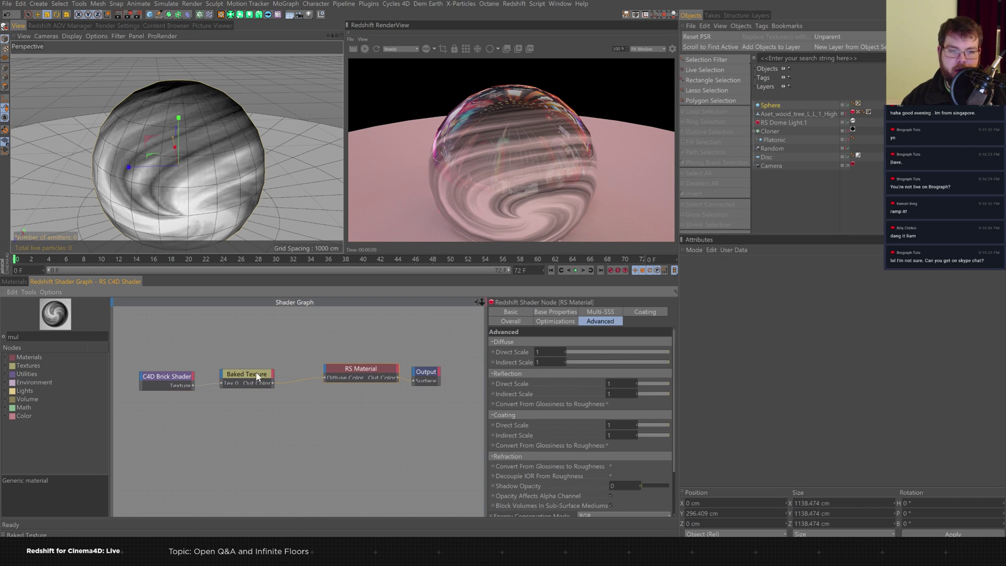
pyautogui.moveTo(243, 373); pyautogui.dragTo(275, 369)
pyautogui.moveTo(183, 379); pyautogui.dragTo(207, 371)
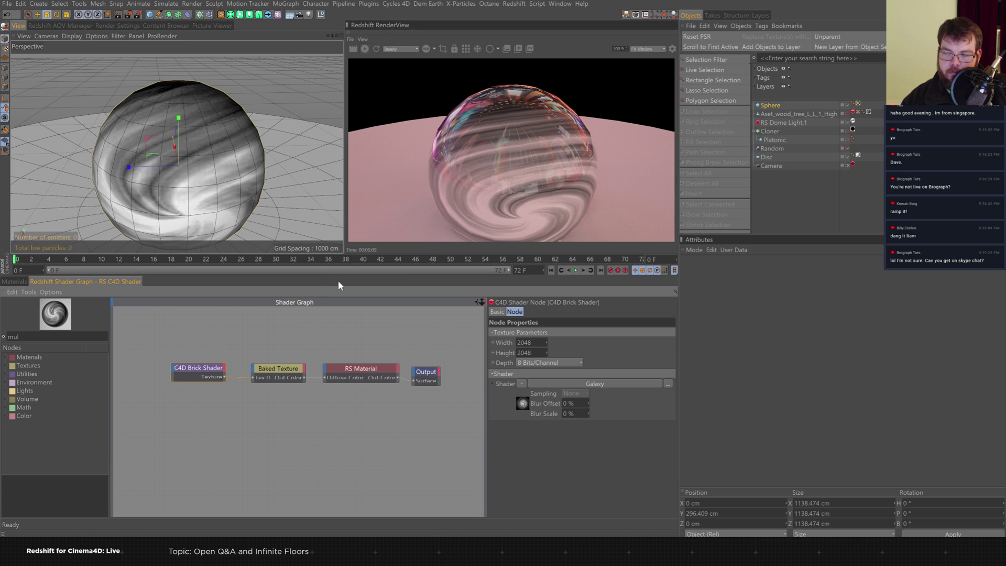
pyautogui.click(374, 371)
pyautogui.moveTo(416, 374); pyautogui.dragTo(365, 368)
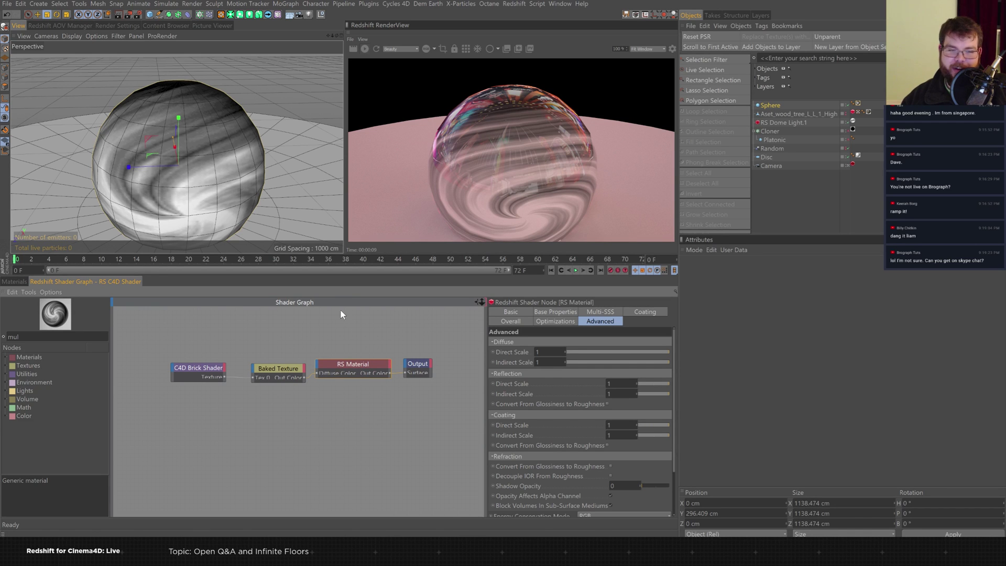
pyautogui.click(21, 281)
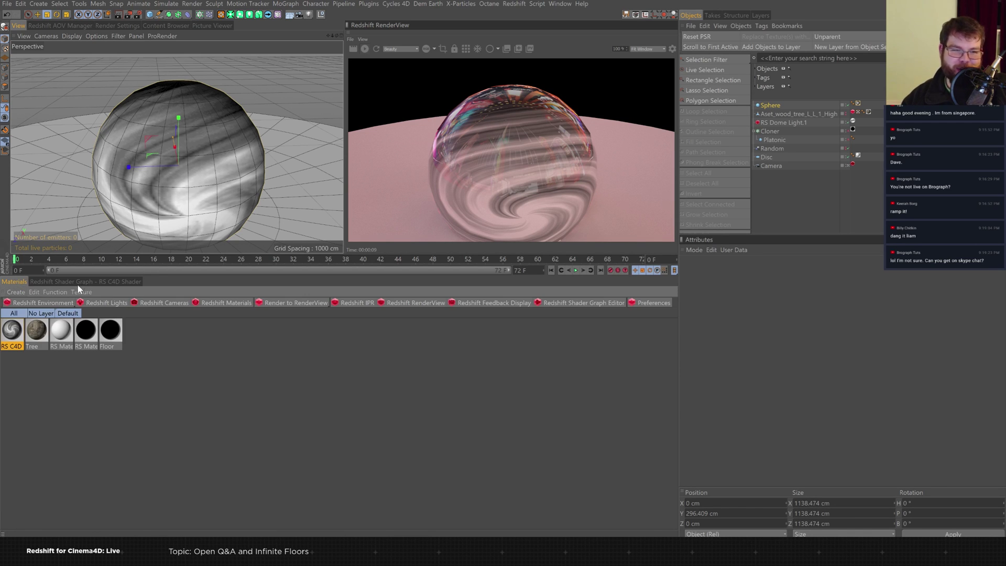
# Shift the C4D Brick Shader and Baked Texture nodes away from the RS Material node, and return to the material list.
pyautogui.click(104, 279)
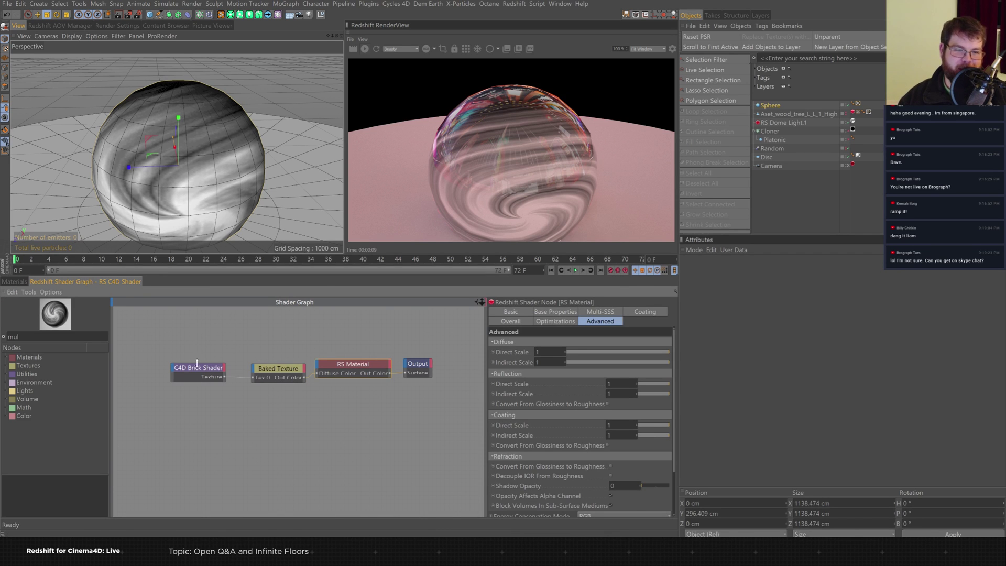
pyautogui.moveTo(195, 367); pyautogui.dragTo(179, 366)
pyautogui.click(17, 282)
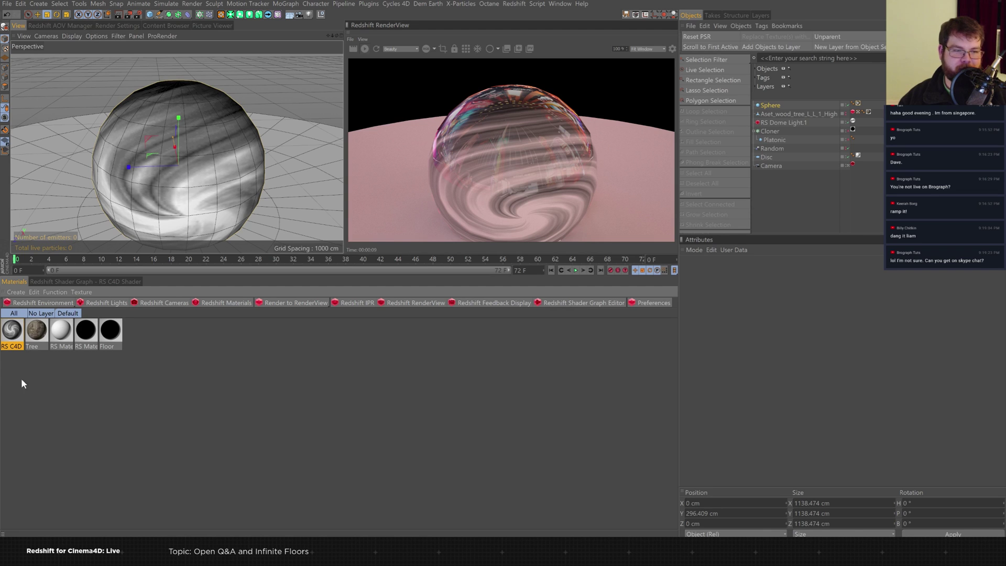
pyautogui.click(117, 281)
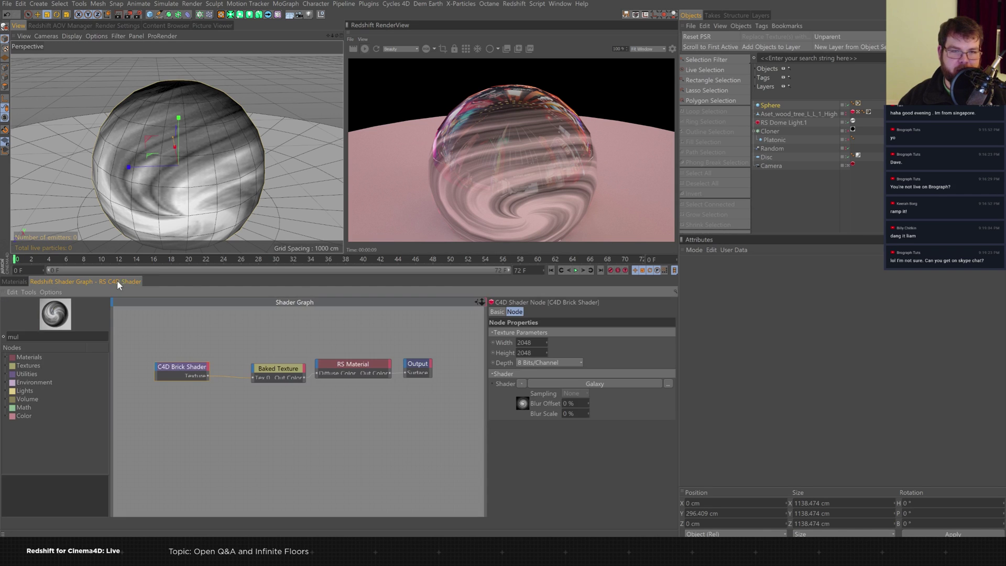
pyautogui.click(18, 281)
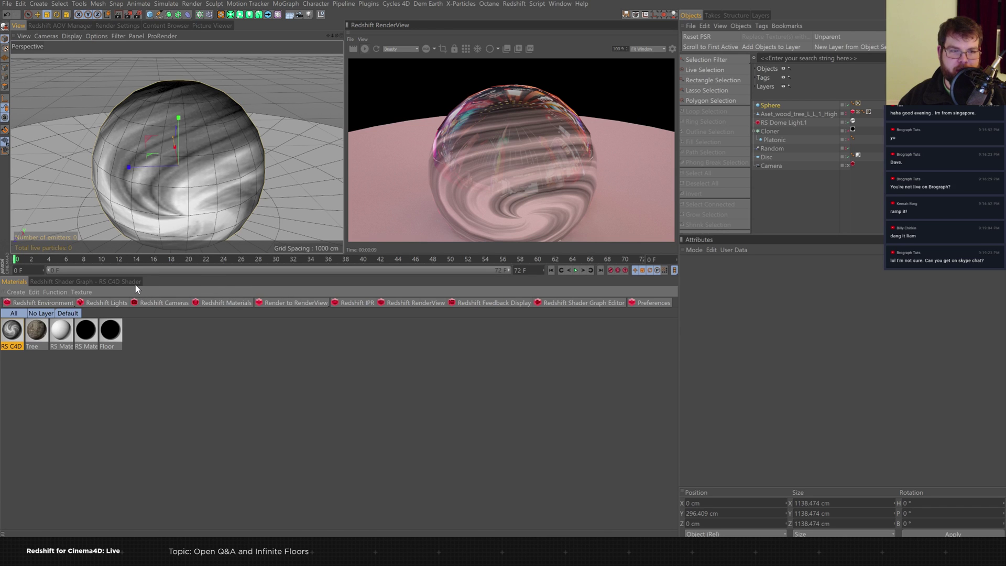
pyautogui.click(100, 282)
pyautogui.click(255, 368)
pyautogui.moveTo(255, 368); pyautogui.dragTo(246, 367)
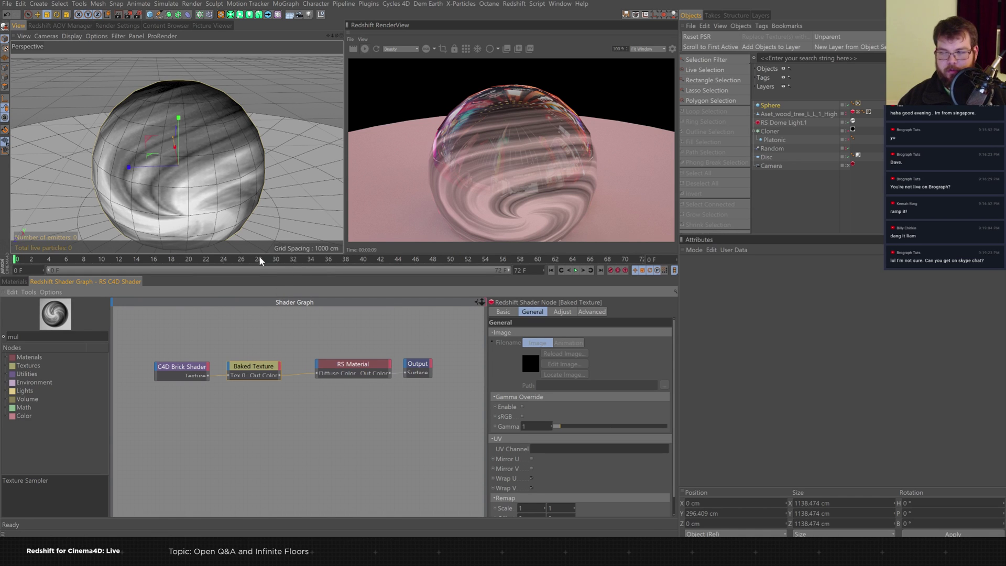
pyautogui.click(8, 282)
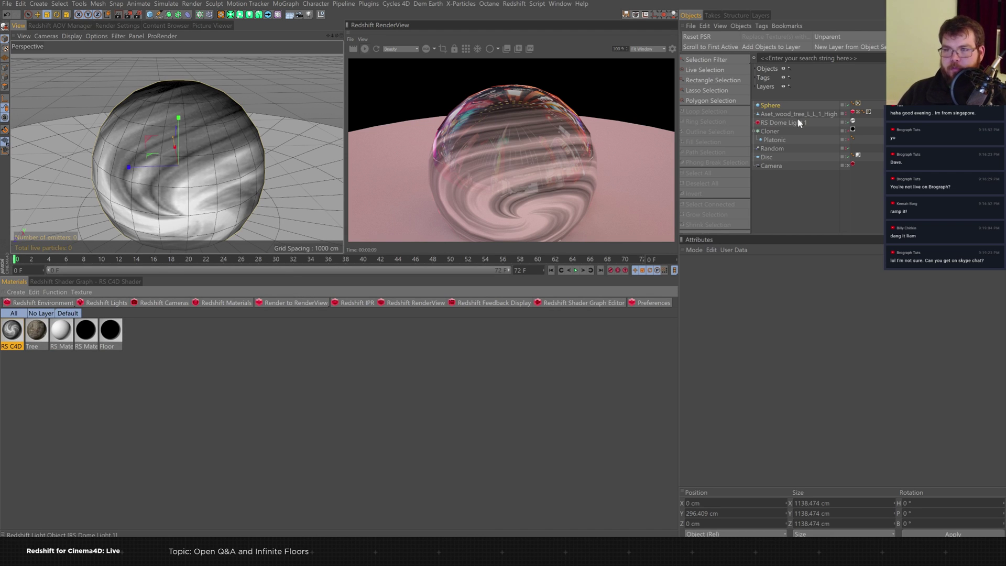
# Delete the Aset_wood_tree_L_L_1_High object and the sphere, and quit the program without saving the project.
pyautogui.click(781, 114)
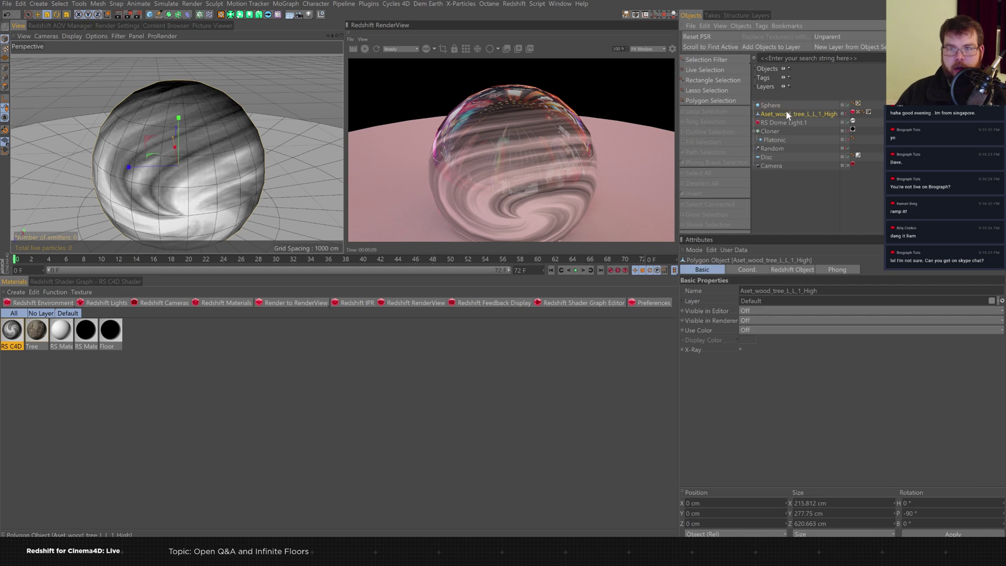
pyautogui.press('Delete')
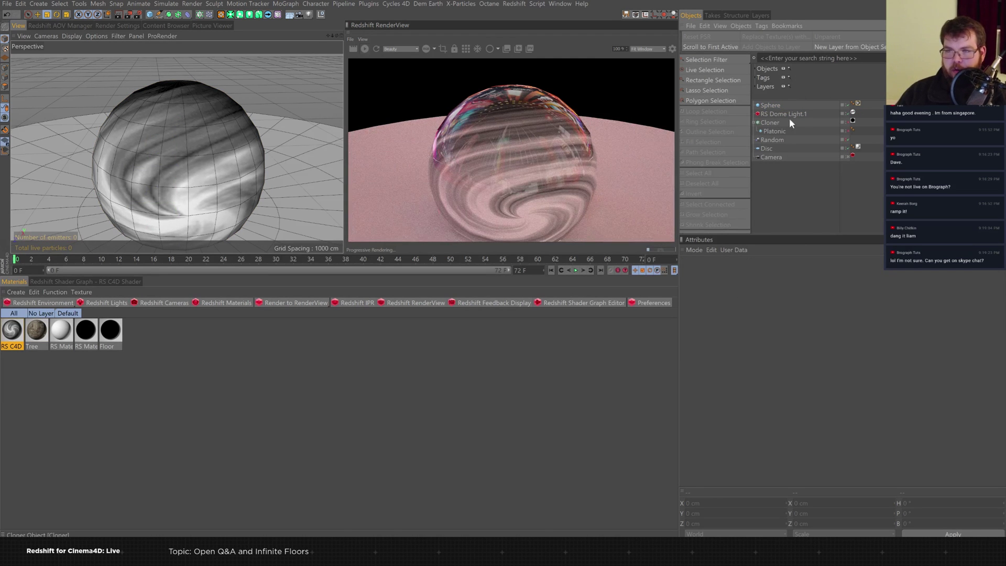
pyautogui.click(791, 103)
pyautogui.press('Delete')
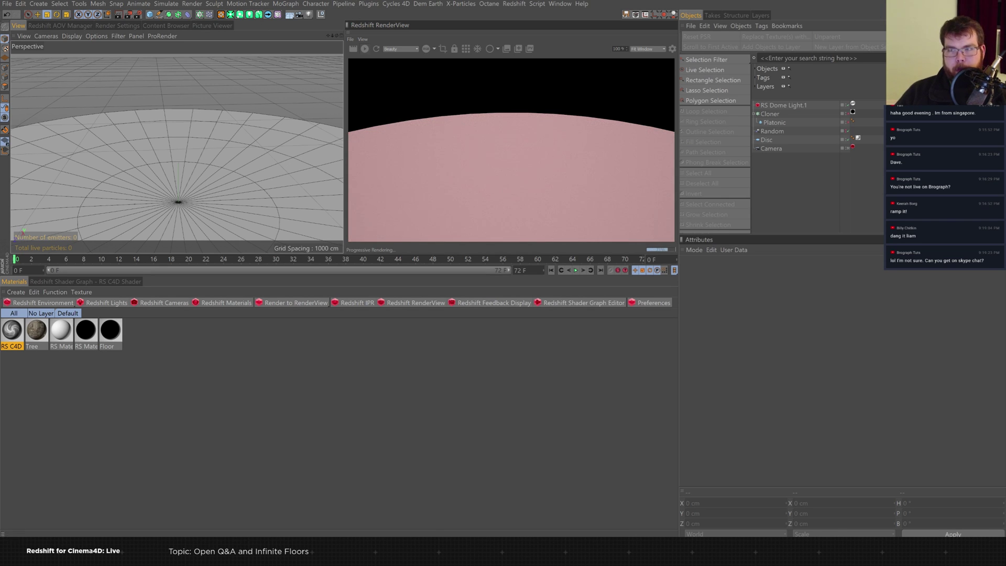
pyautogui.hotkey('alt', 'F4')
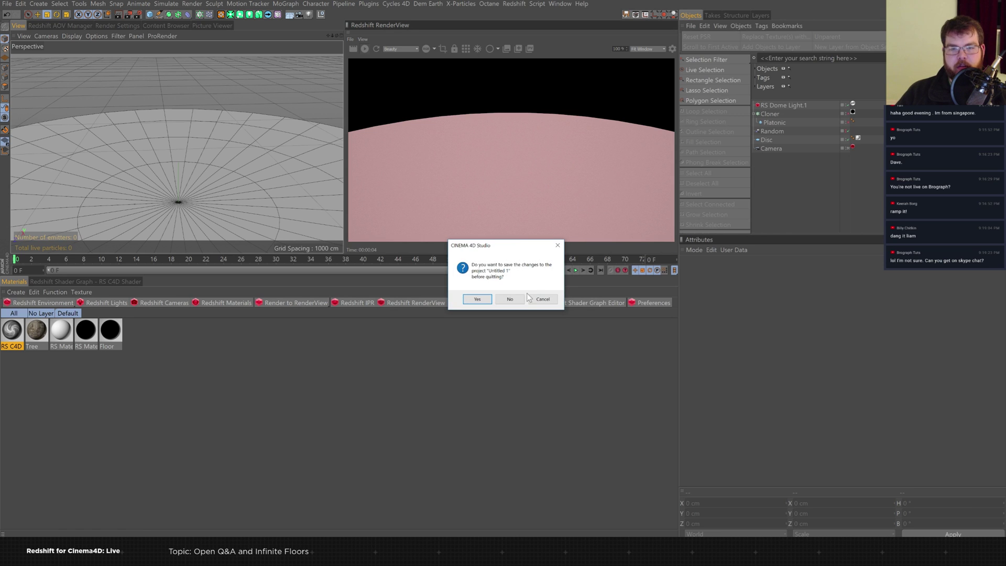
pyautogui.click(507, 295)
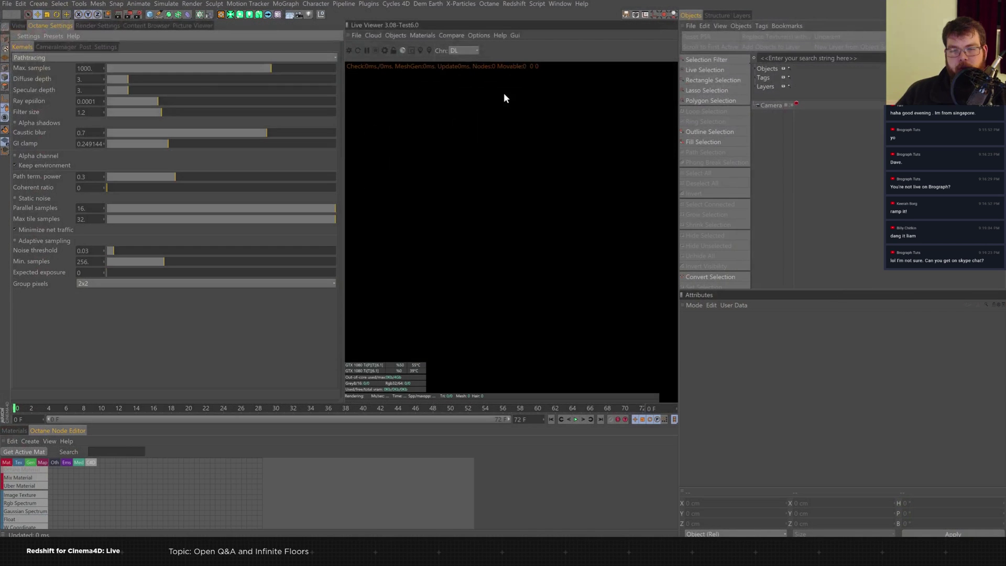
# Widen the perspective viewport beside the Octane Live Viewer and add a sphere primitive to the new scene.
pyautogui.click(18, 25)
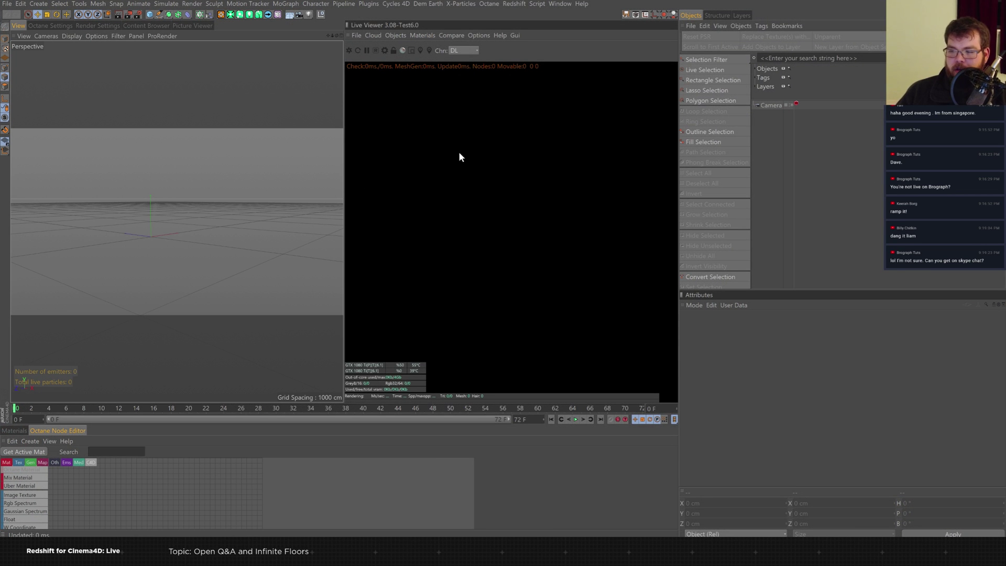
pyautogui.moveTo(345, 184); pyautogui.dragTo(413, 183)
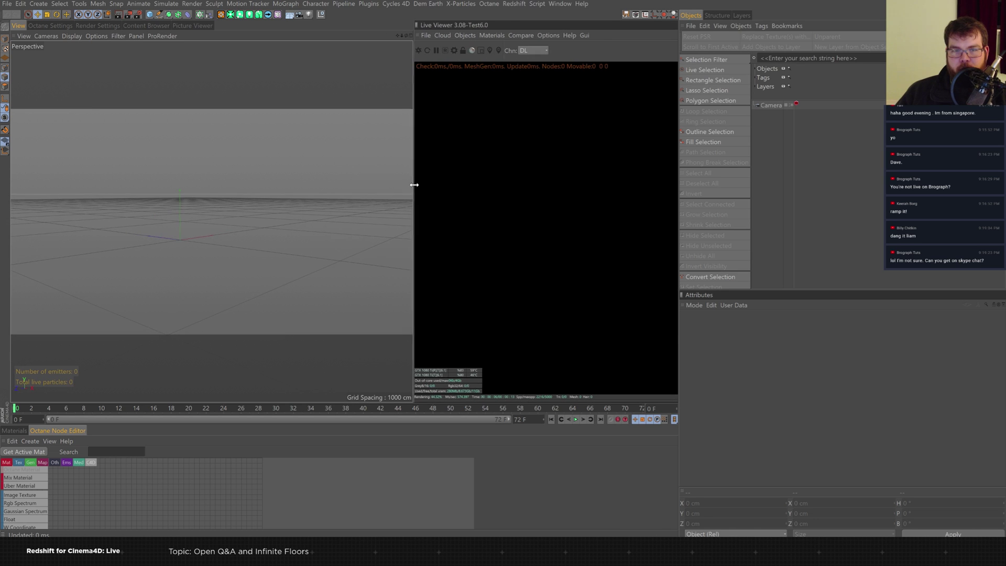
pyautogui.click(152, 16)
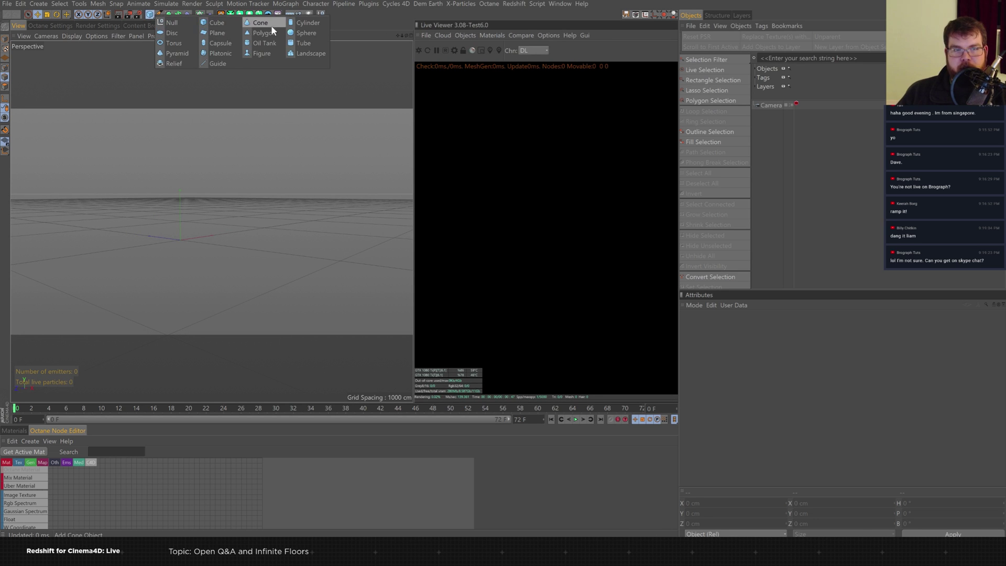
pyautogui.click(306, 32)
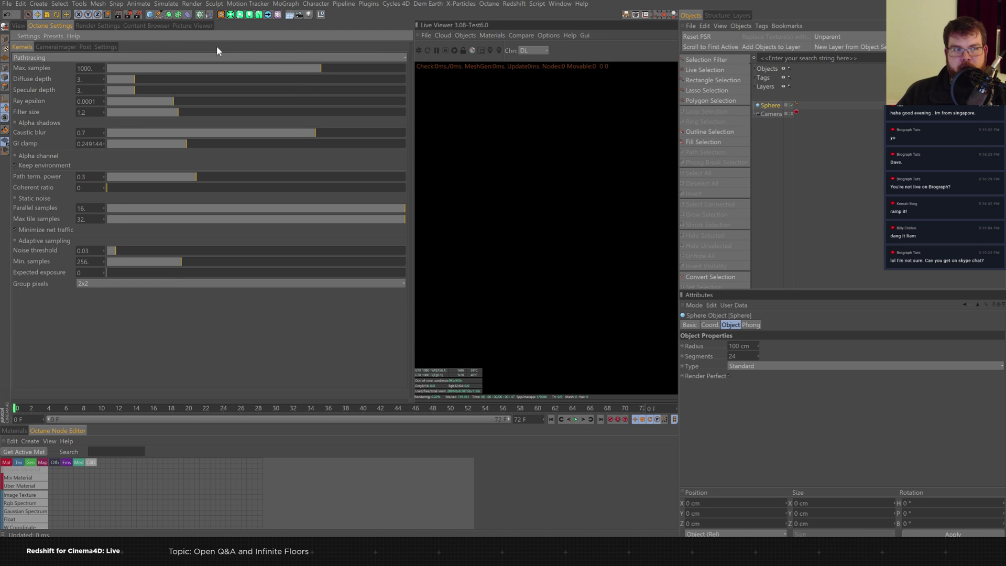
pyautogui.click(19, 26)
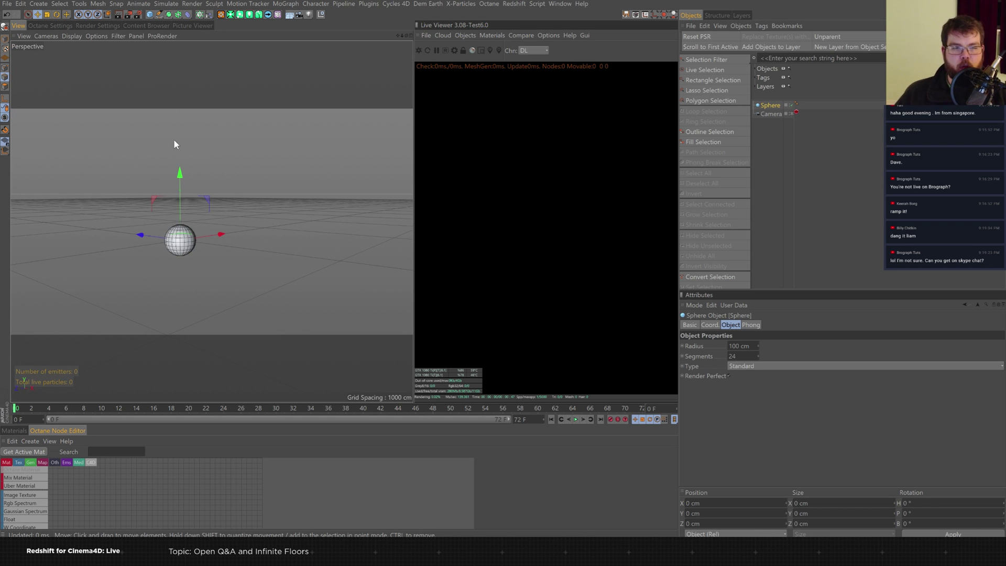
# Set the maximum samples of Octane's Pathtracing kernel to 256.
pyautogui.click(60, 25)
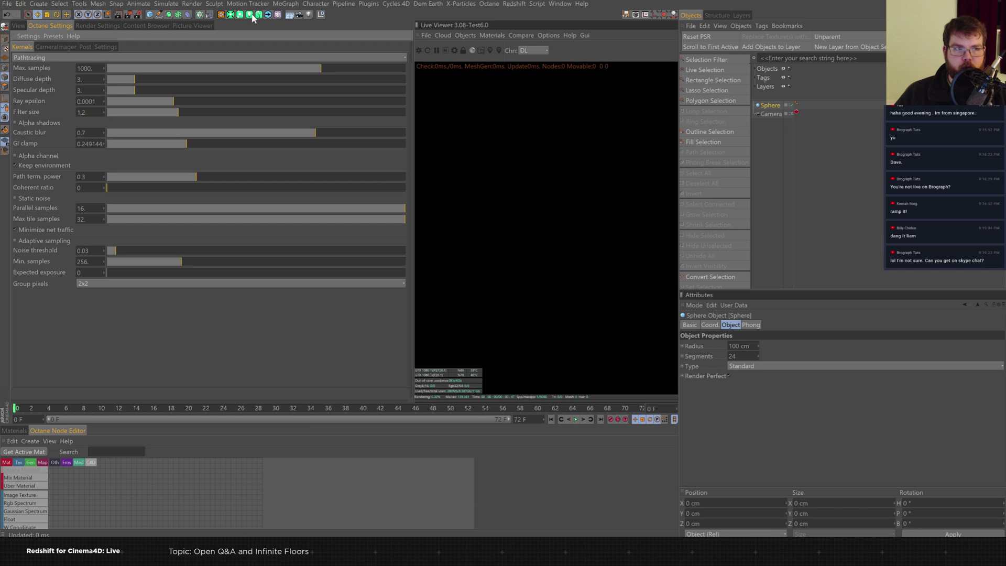
pyautogui.click(55, 37)
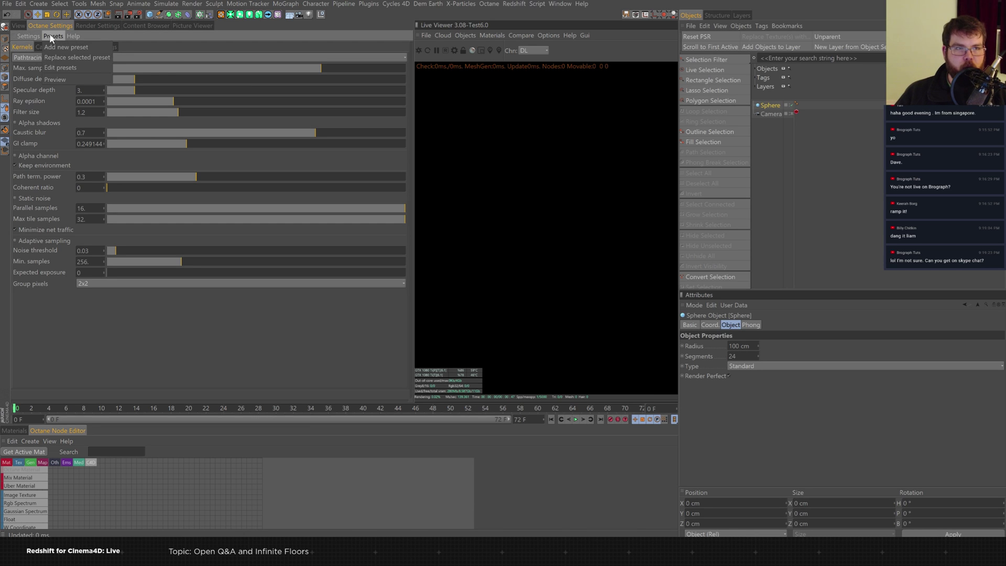
pyautogui.press('Return')
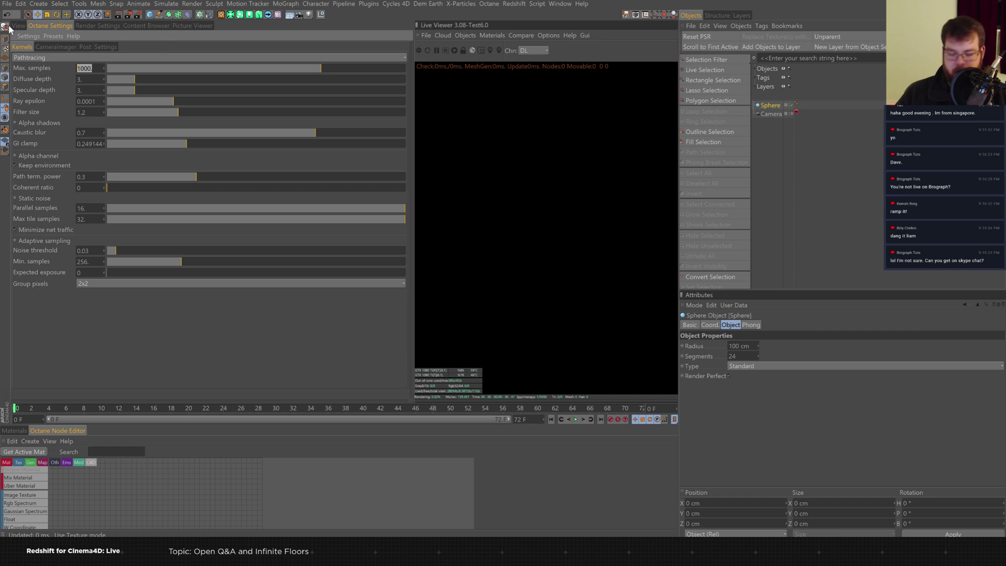
pyautogui.write('256')
pyautogui.press('Return')
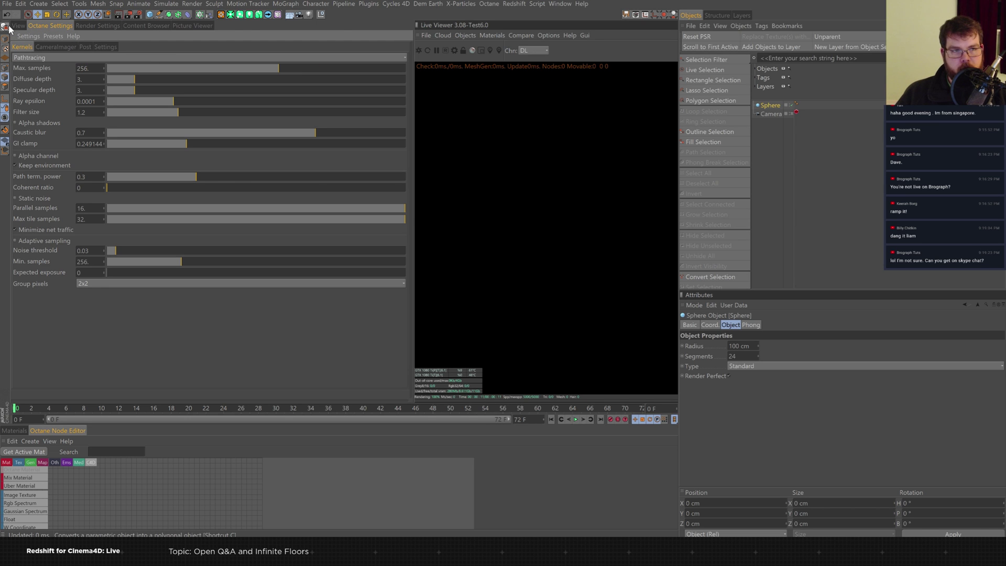
# Add an Octane area light, move it away from the sphere along its Z axis, and start the Live Viewer render.
pyautogui.click(18, 26)
pyautogui.scroll(5, 178, 238)
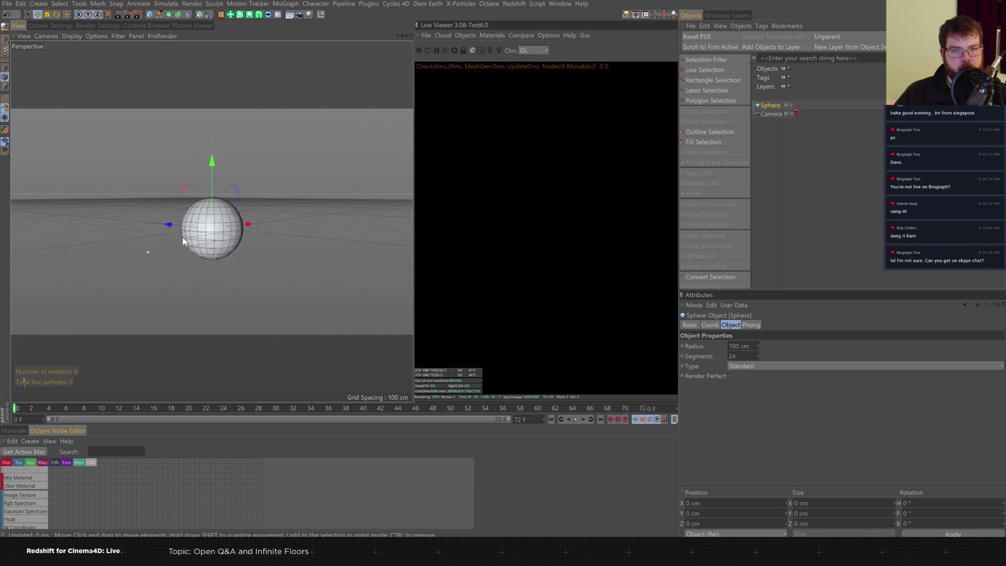
pyautogui.keyDown('alt'); pyautogui.moveTo(178, 233); pyautogui.dragTo(173, 267); pyautogui.keyUp('alt')
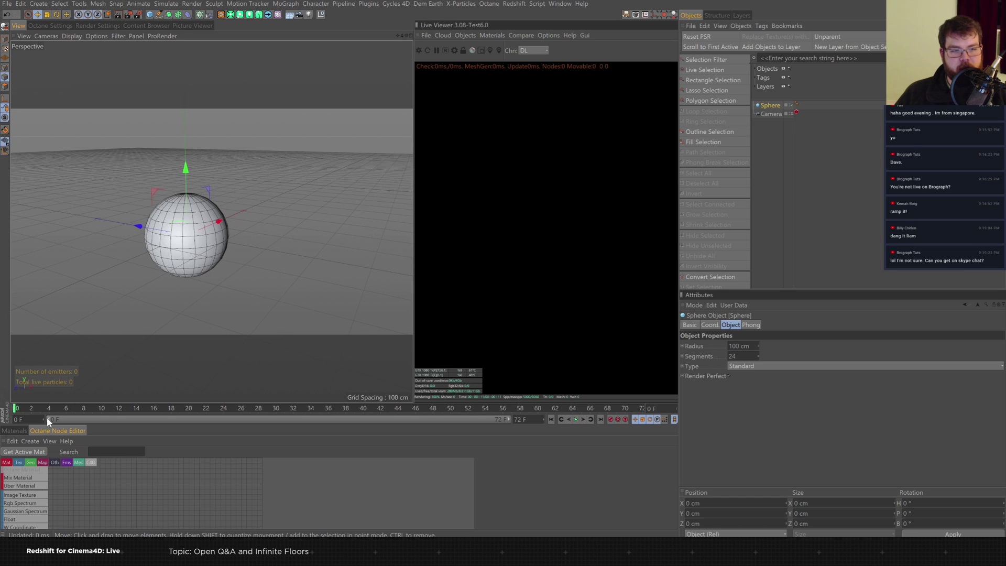
pyautogui.click(14, 430)
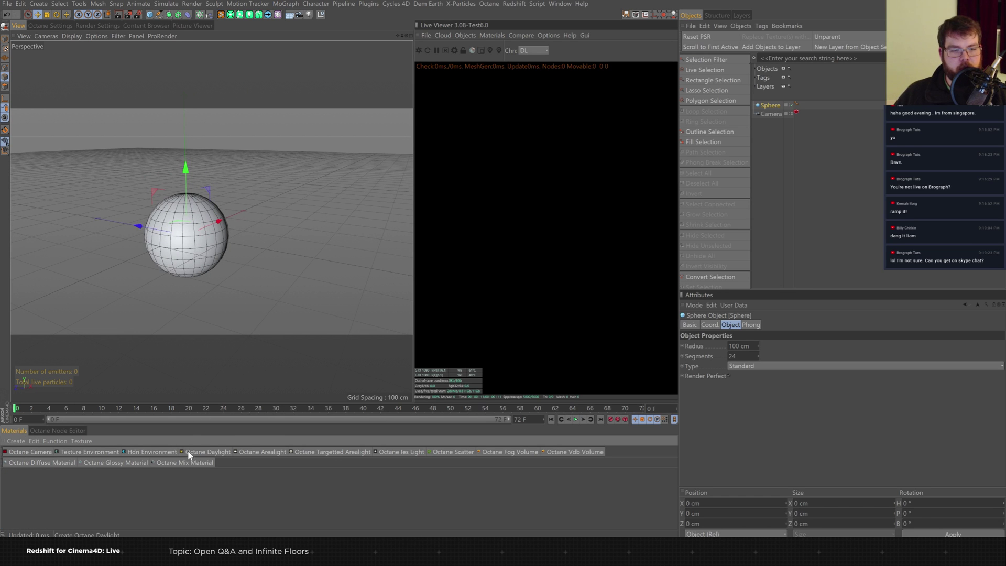
pyautogui.click(275, 452)
pyautogui.moveTo(139, 231); pyautogui.dragTo(231, 244)
pyautogui.moveTo(296, 198); pyautogui.dragTo(297, 180)
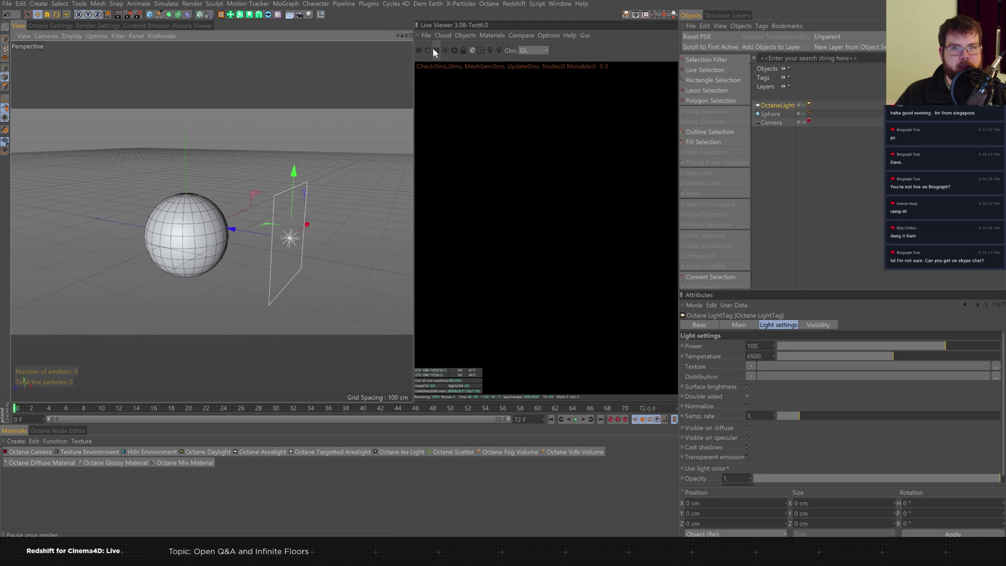
pyautogui.click(419, 51)
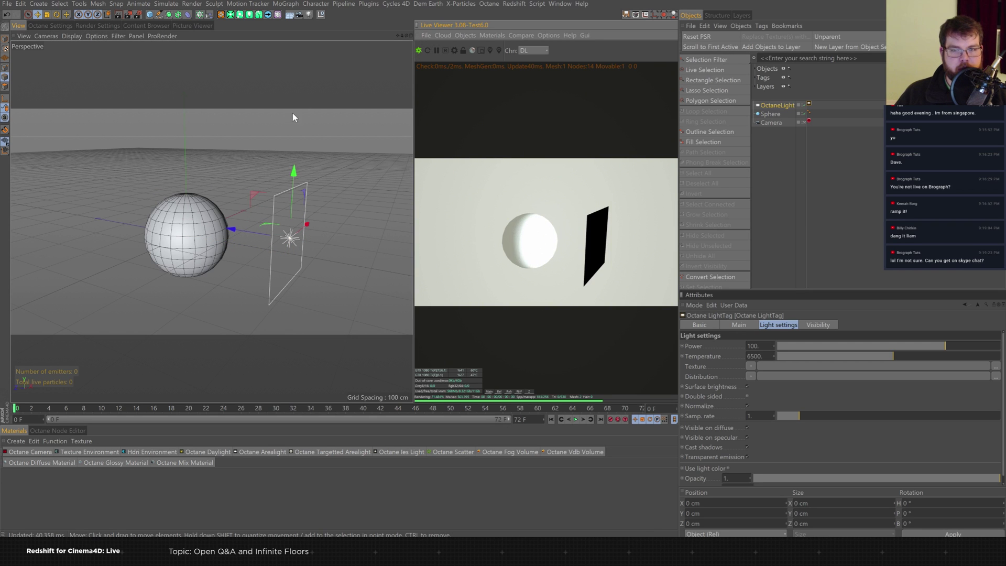
pyautogui.keyDown('alt'); pyautogui.moveTo(186, 202); pyautogui.dragTo(306, 179); pyautogui.keyUp('alt')
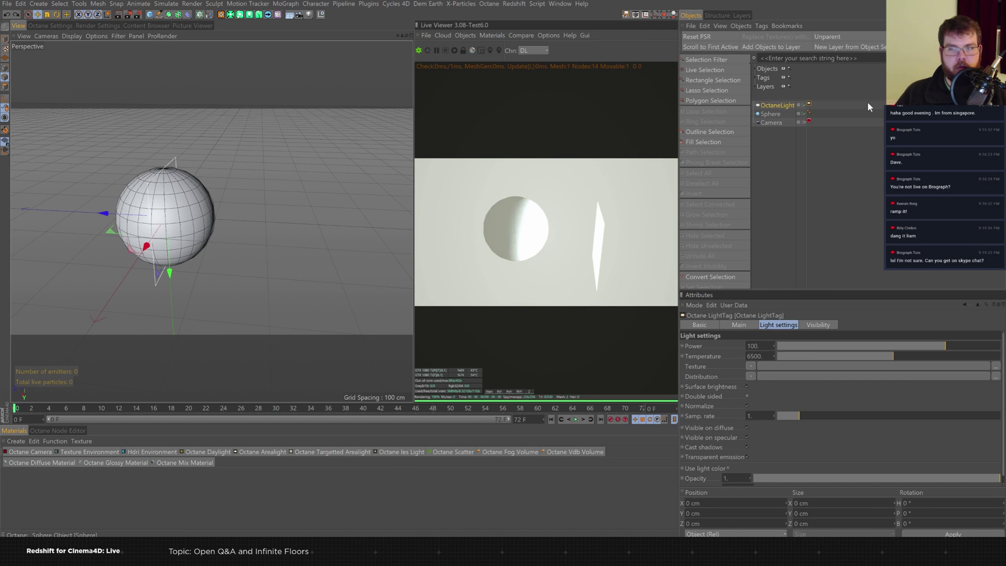
# Replace the Octane area light with an Octane texture environment.
pyautogui.click(785, 106)
pyautogui.press('Delete')
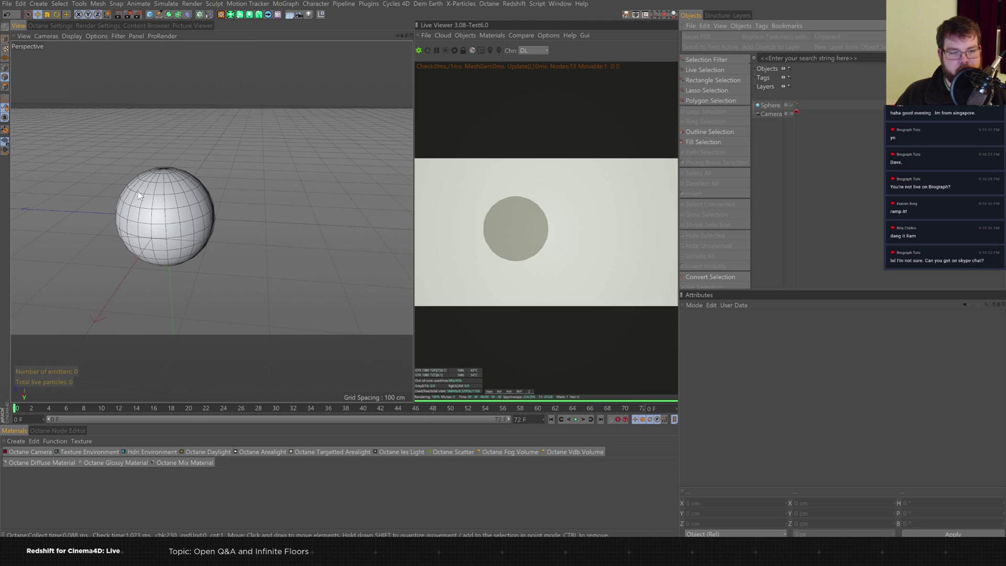
pyautogui.click(86, 452)
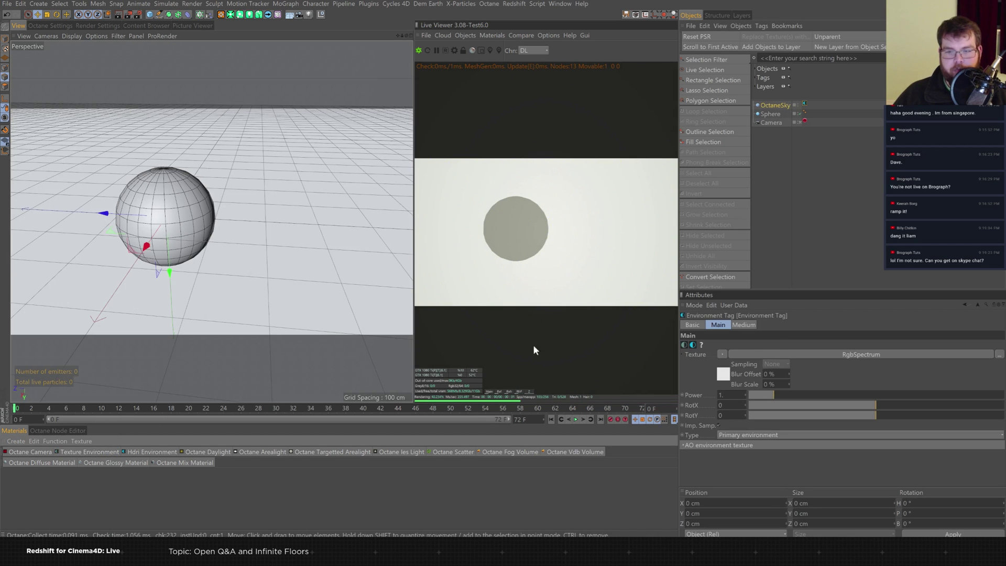
# Add fog as the medium of the Octane sky's environment tag.
pyautogui.click(722, 354)
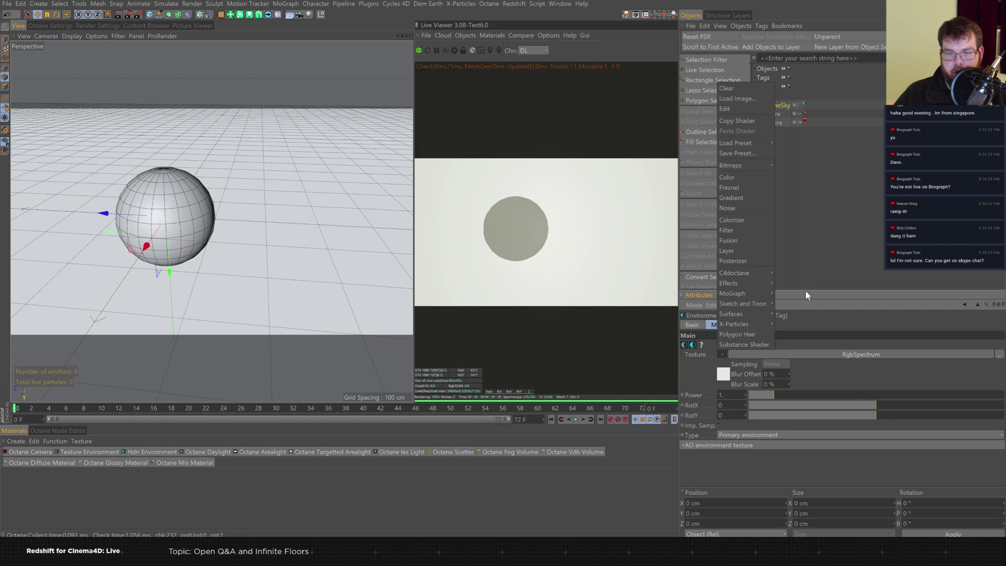
pyautogui.click(743, 325)
pyautogui.click(719, 347)
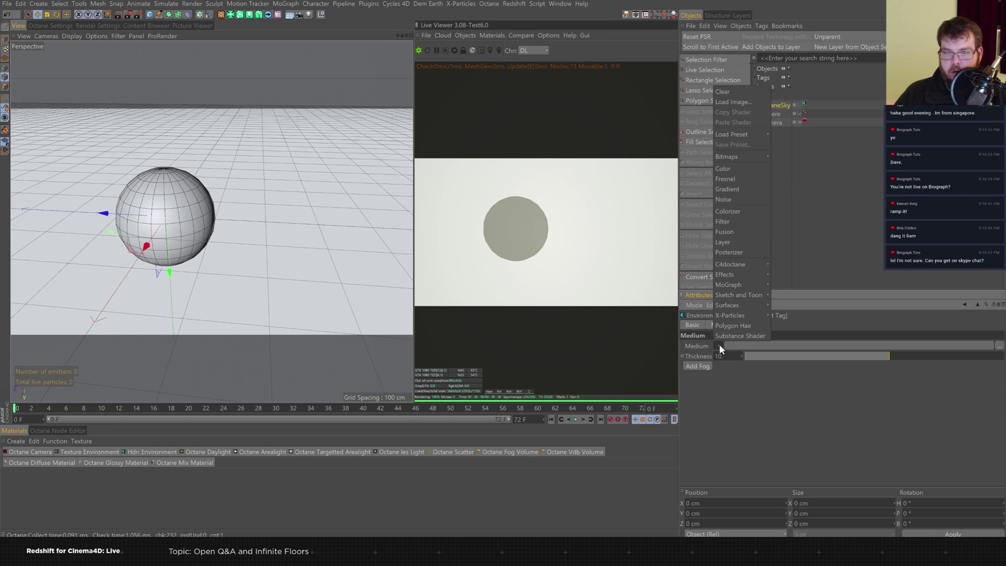
pyautogui.click(711, 382)
pyautogui.click(700, 365)
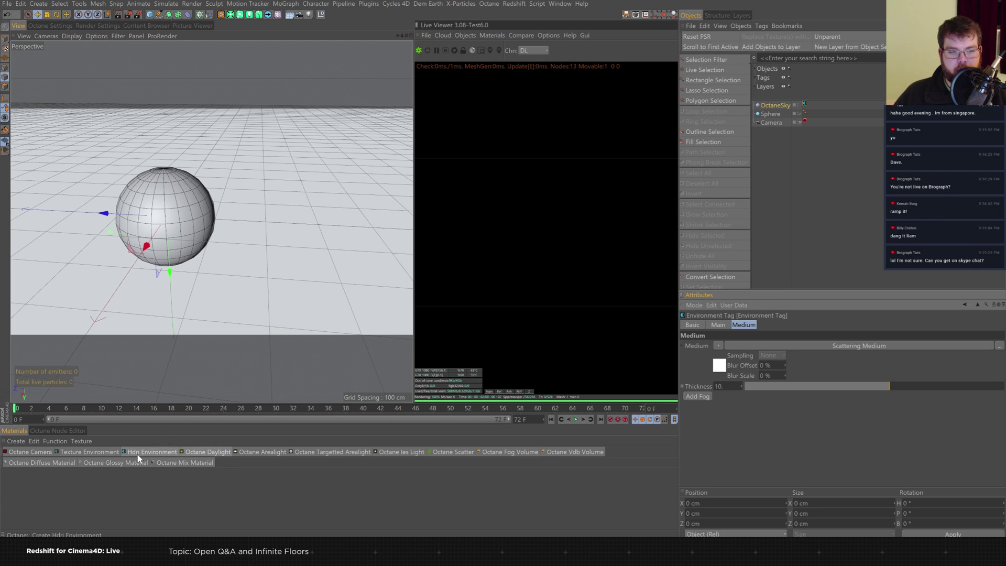
# Add an Octane area light, move it away from the sphere along Z, and enlarge the attributes area to show all its light settings.
pyautogui.click(268, 456)
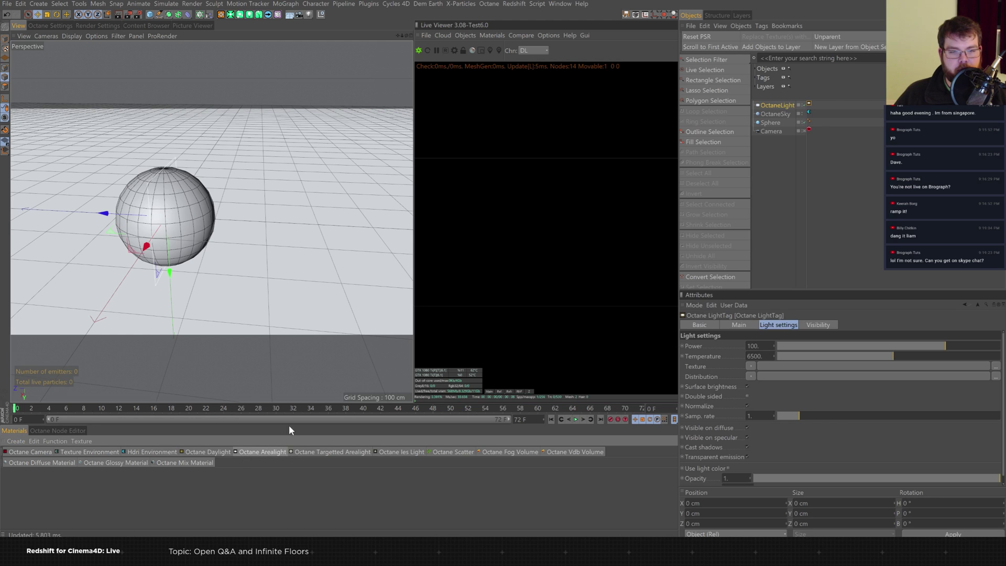
pyautogui.moveTo(106, 212); pyautogui.dragTo(272, 221)
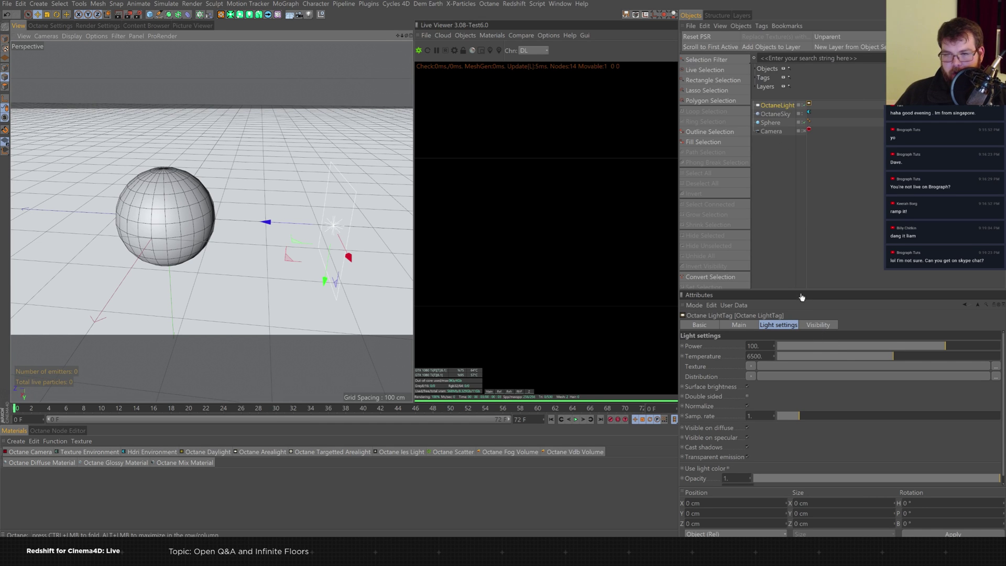
pyautogui.moveTo(806, 294); pyautogui.dragTo(810, 213)
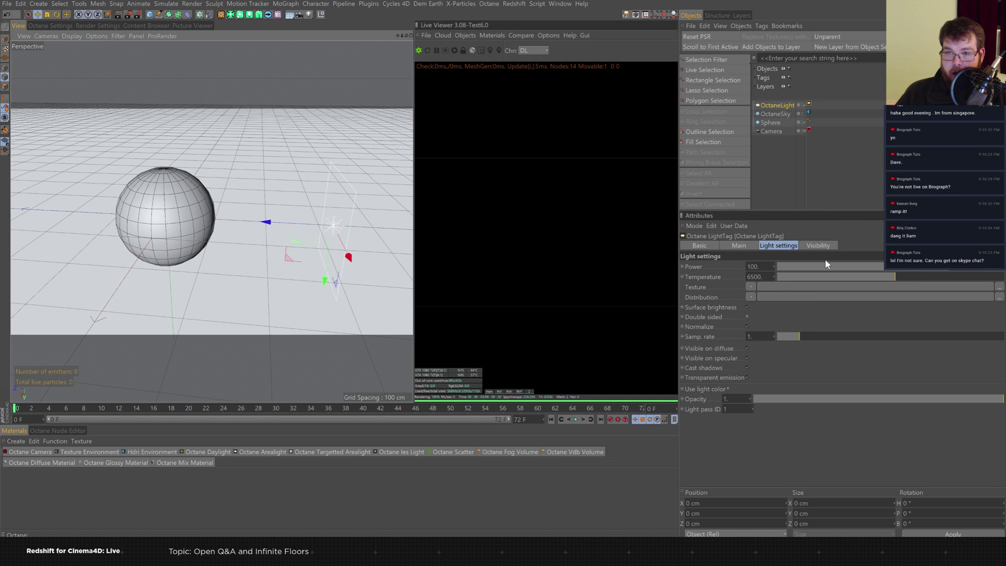
pyautogui.click(820, 245)
pyautogui.click(782, 247)
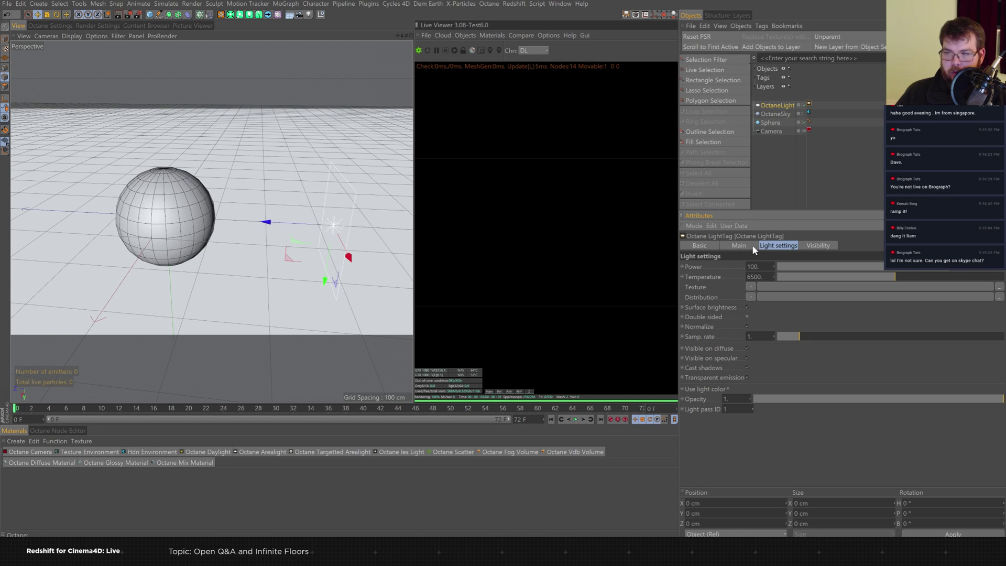
# Lower the Octane area light's power to about 0.9 and temperature to about 3239, and set the sky's medium thickness to about 0.006.
pyautogui.moveTo(901, 272); pyautogui.dragTo(831, 274)
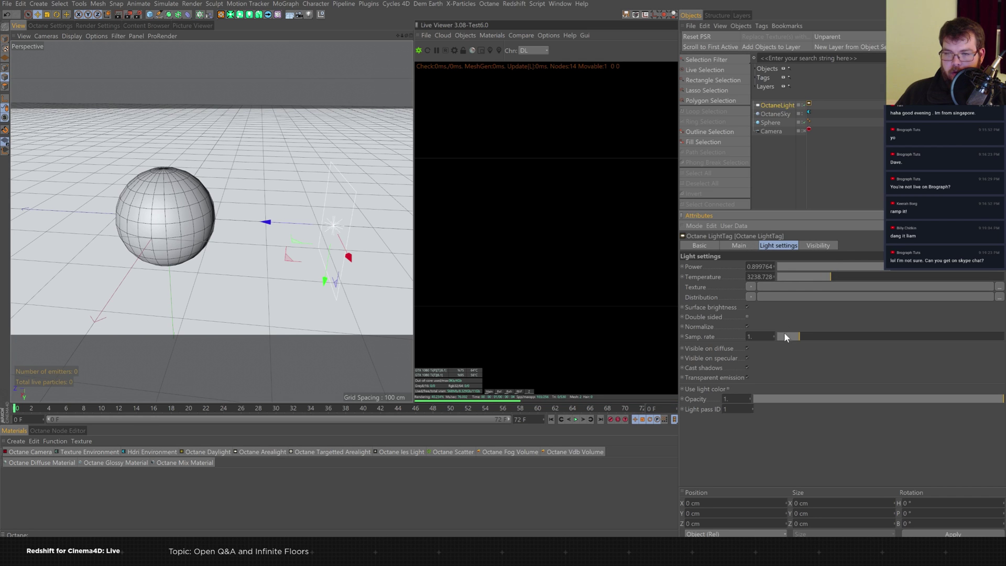
pyautogui.click(776, 113)
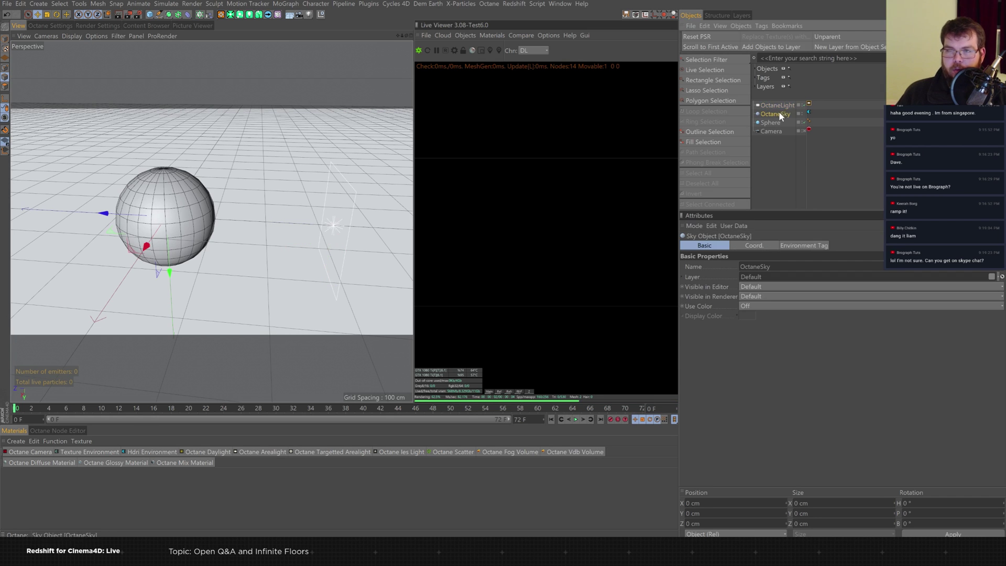
pyautogui.click(808, 112)
pyautogui.moveTo(818, 309); pyautogui.dragTo(750, 300)
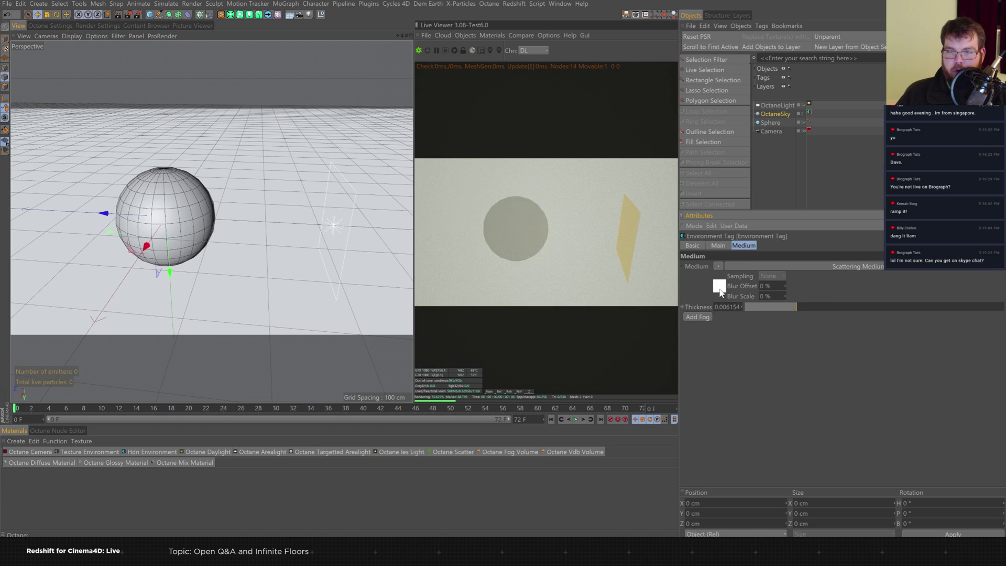
# Examine the scattering medium's settings and the shader types available for its Scattering channel.
pyautogui.click(719, 286)
pyautogui.click(749, 306)
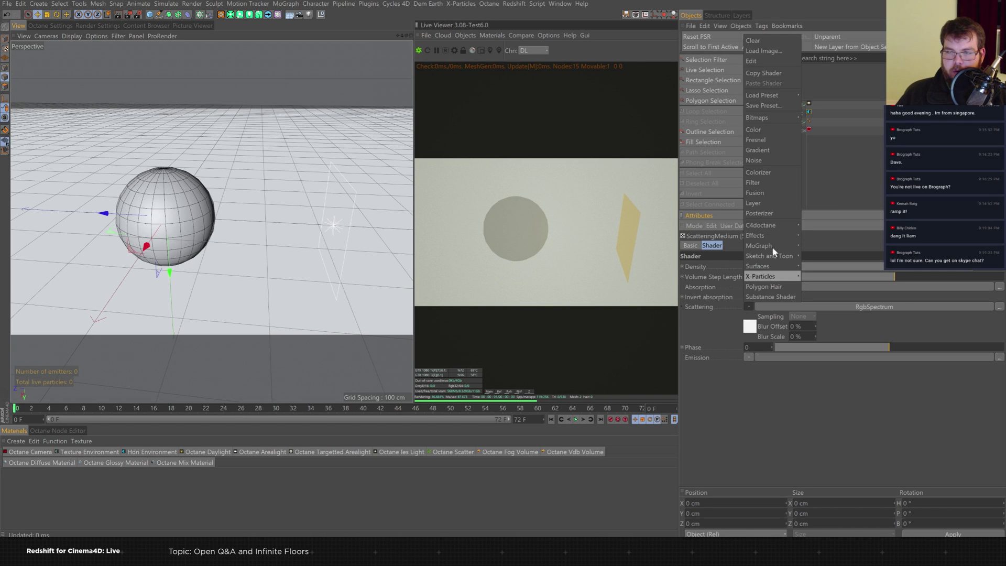
pyautogui.click(833, 167)
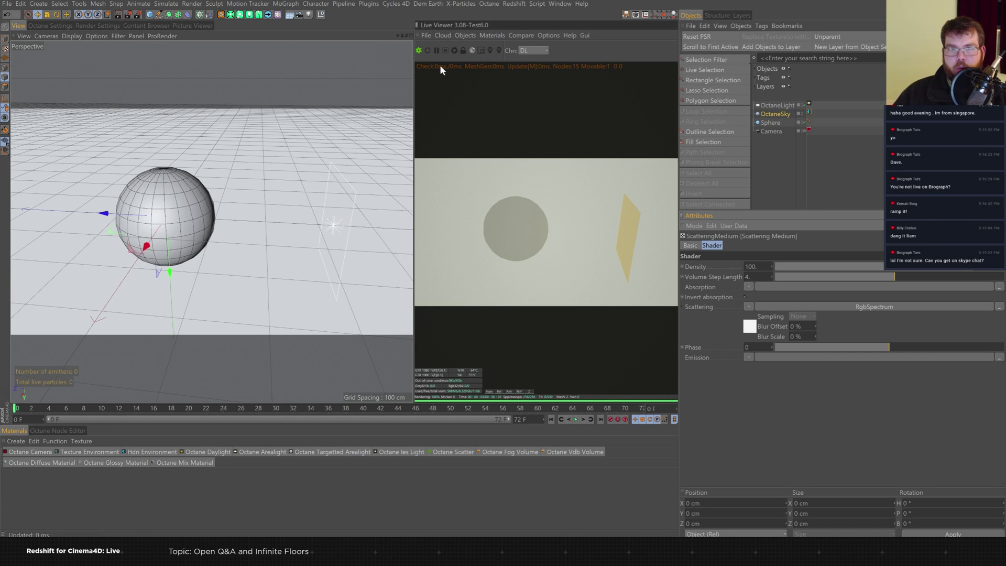
pyautogui.click(418, 50)
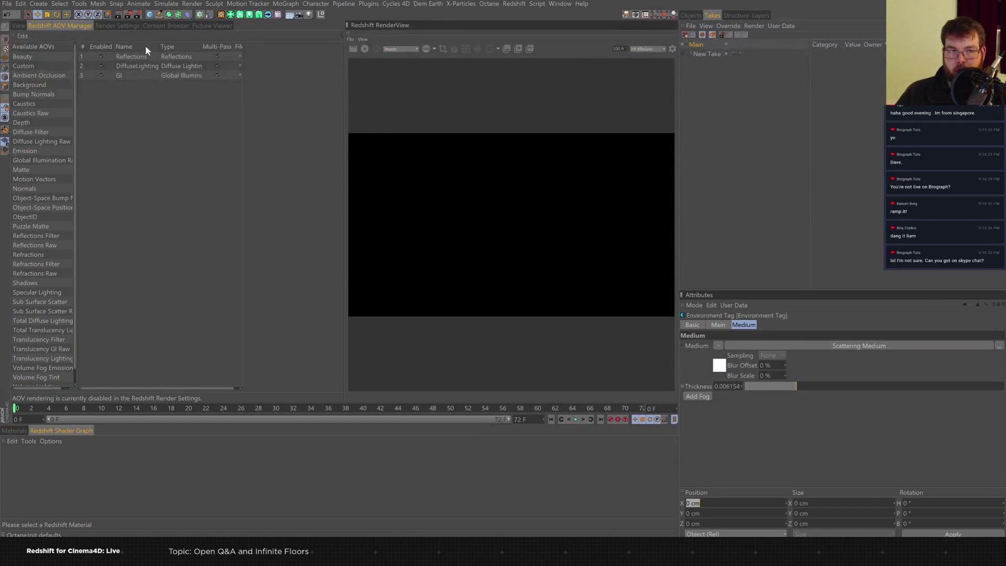
# Return to the perspective view in the Redshift layout and delete the sphere, the Octane sky and the Octane light.
pyautogui.click(17, 27)
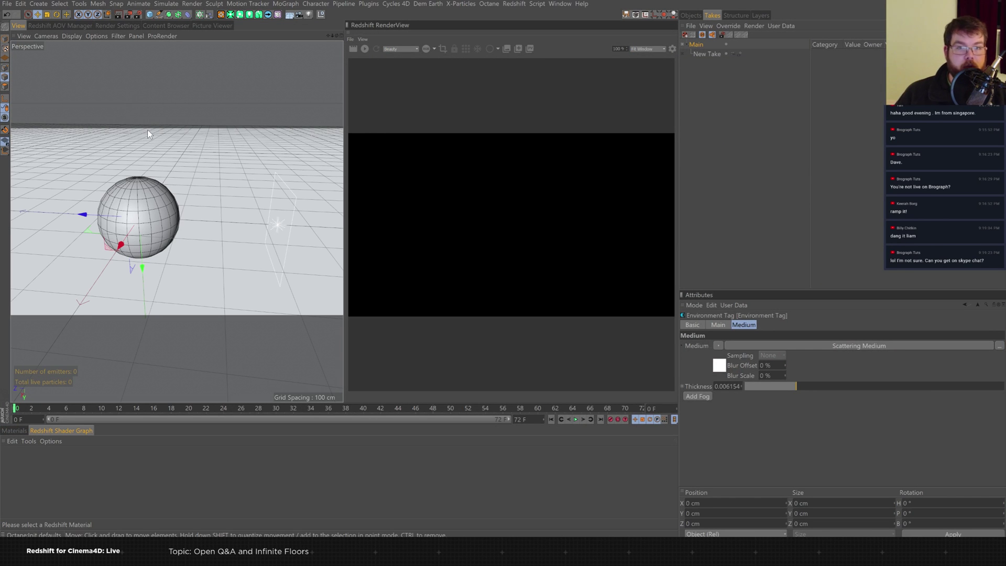
pyautogui.keyDown('alt'); pyautogui.moveTo(162, 202); pyautogui.dragTo(194, 207); pyautogui.keyUp('alt')
pyautogui.click(691, 15)
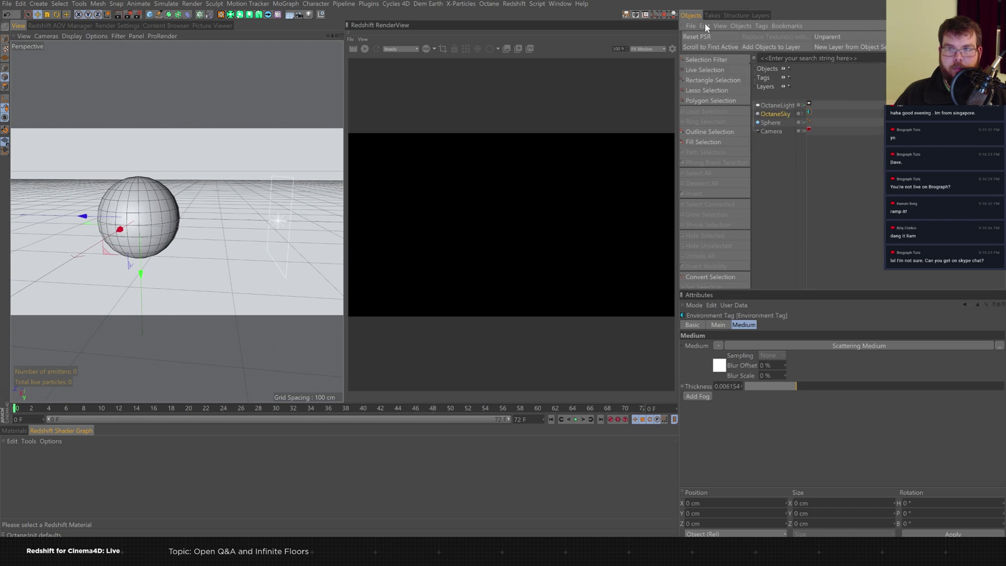
pyautogui.click(783, 121)
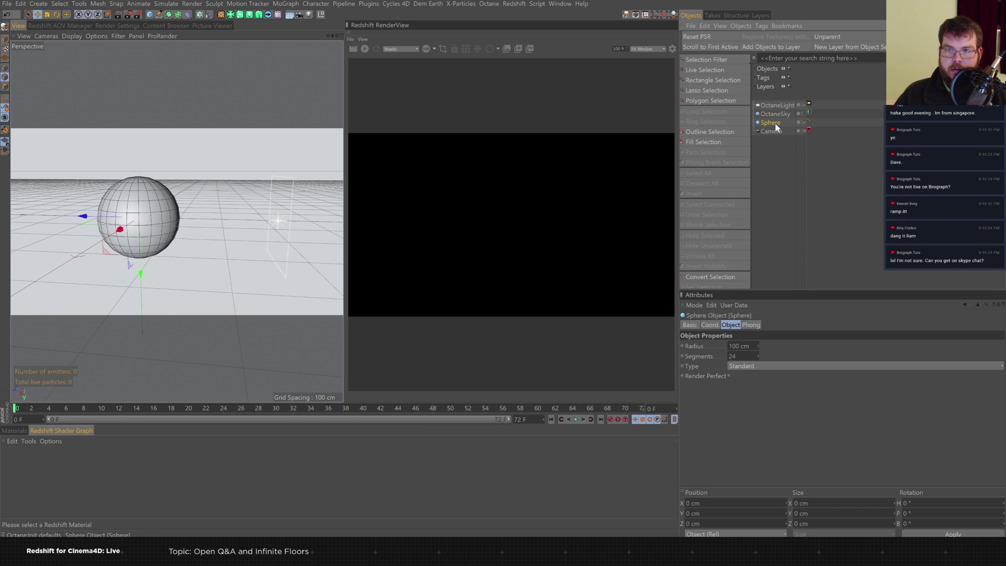
pyautogui.keyDown('ctrl'); pyautogui.click(777, 113); pyautogui.keyUp('ctrl')
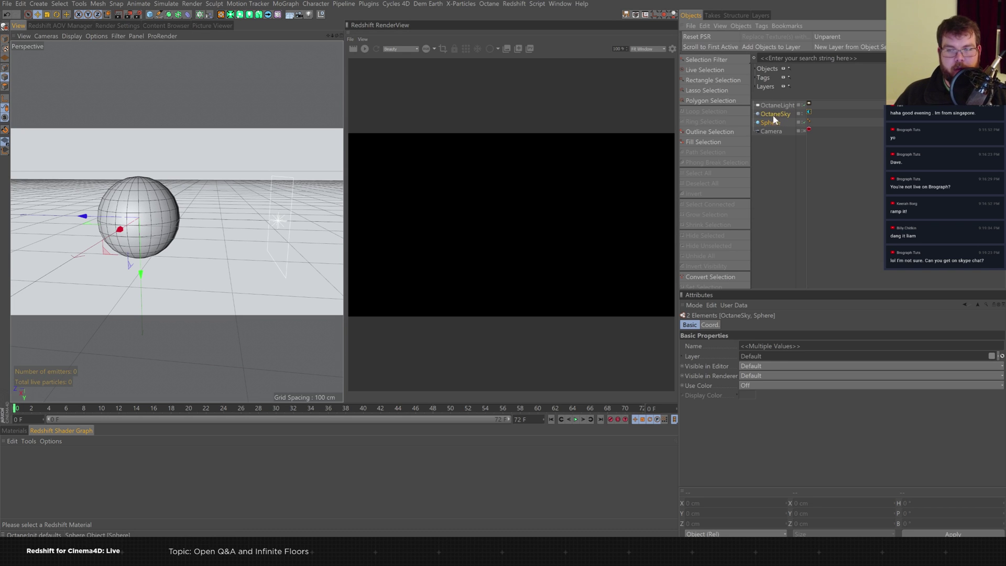
pyautogui.keyDown('shift'); pyautogui.click(774, 105); pyautogui.keyUp('shift')
pyautogui.press('Delete')
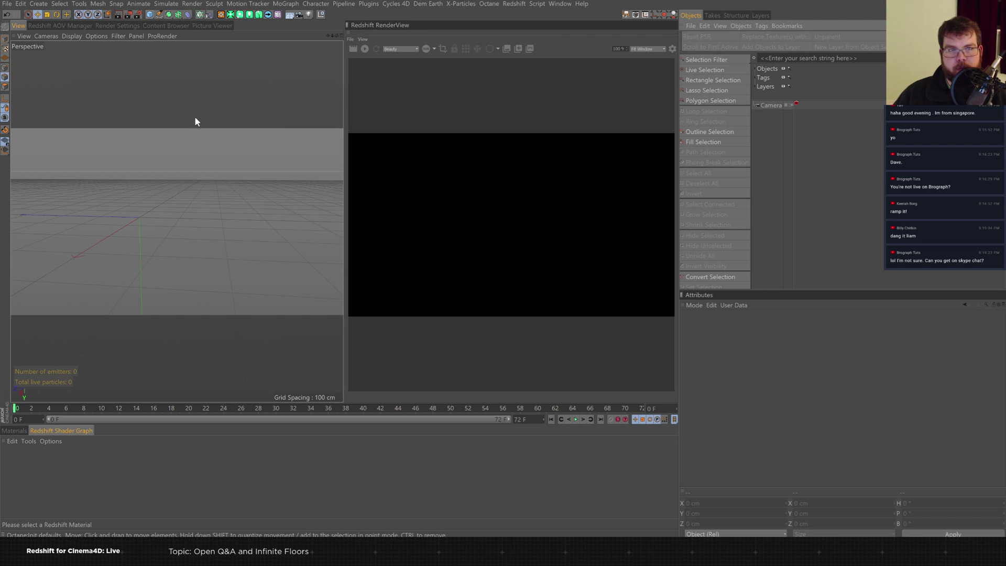
# Show the material manager and enlarge its area upward beneath the perspective view.
pyautogui.click(19, 430)
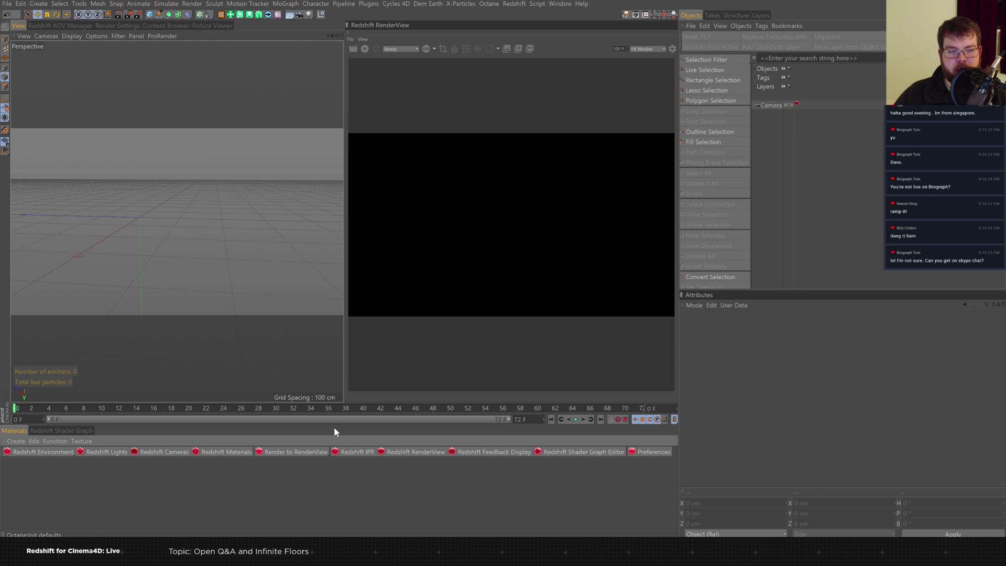
pyautogui.moveTo(335, 424); pyautogui.dragTo(382, 281)
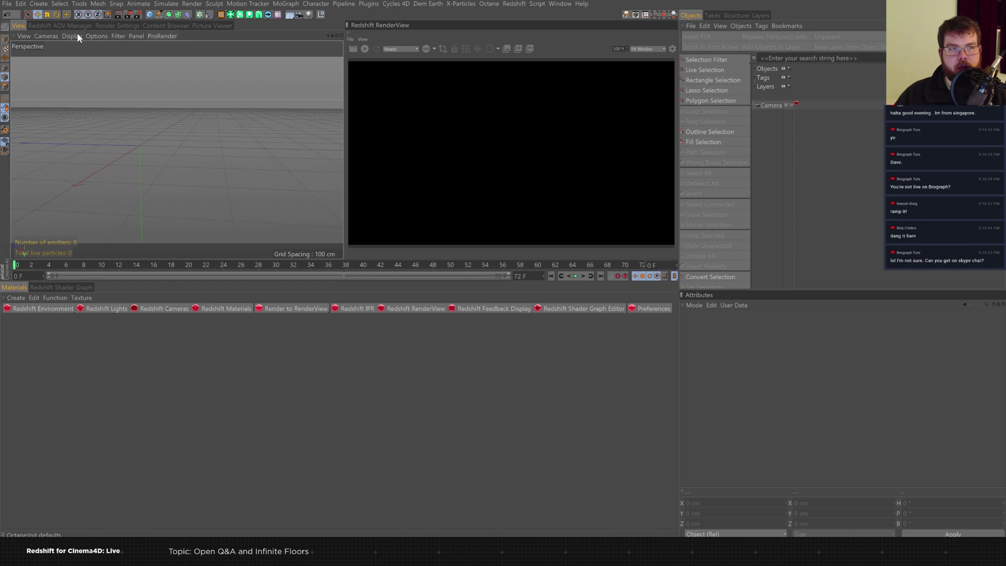
pyautogui.click(61, 25)
pyautogui.click(18, 25)
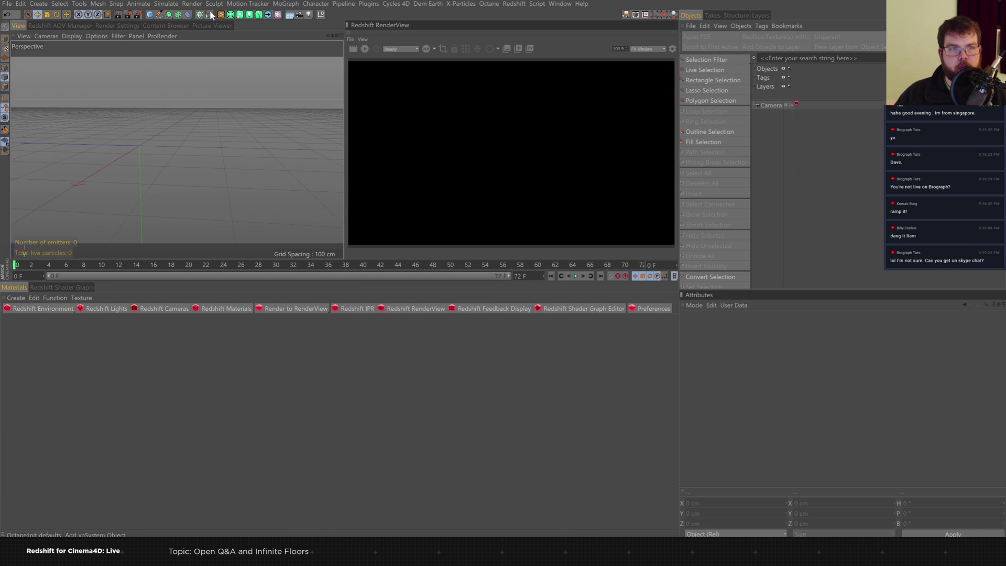
pyautogui.click(148, 16)
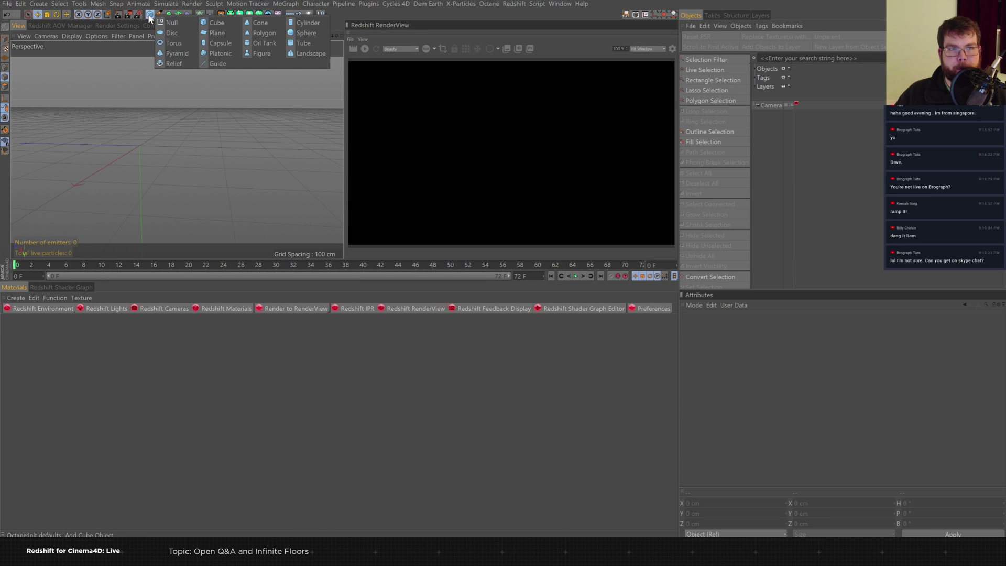
pyautogui.click(303, 33)
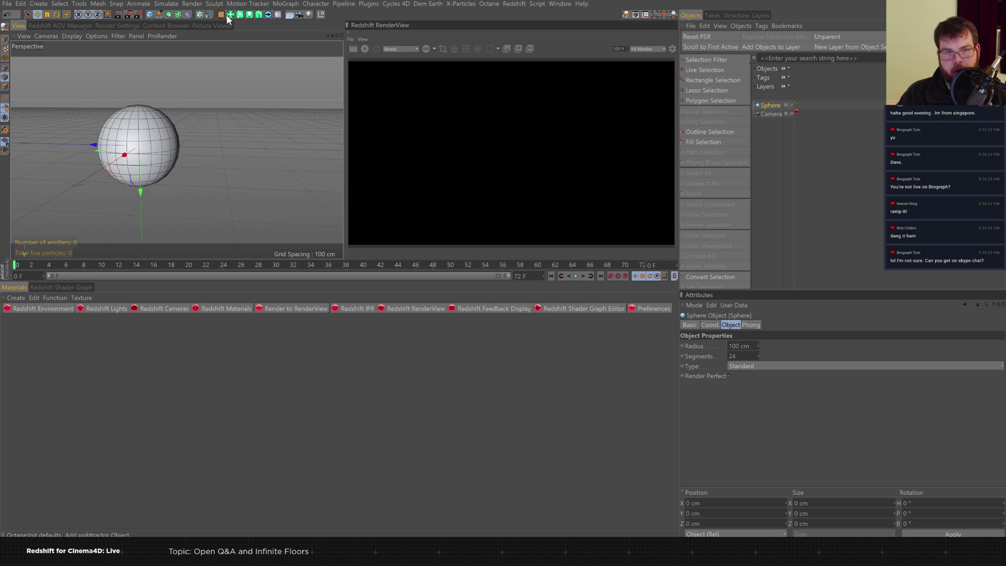
pyautogui.click(772, 138)
pyautogui.click(763, 105)
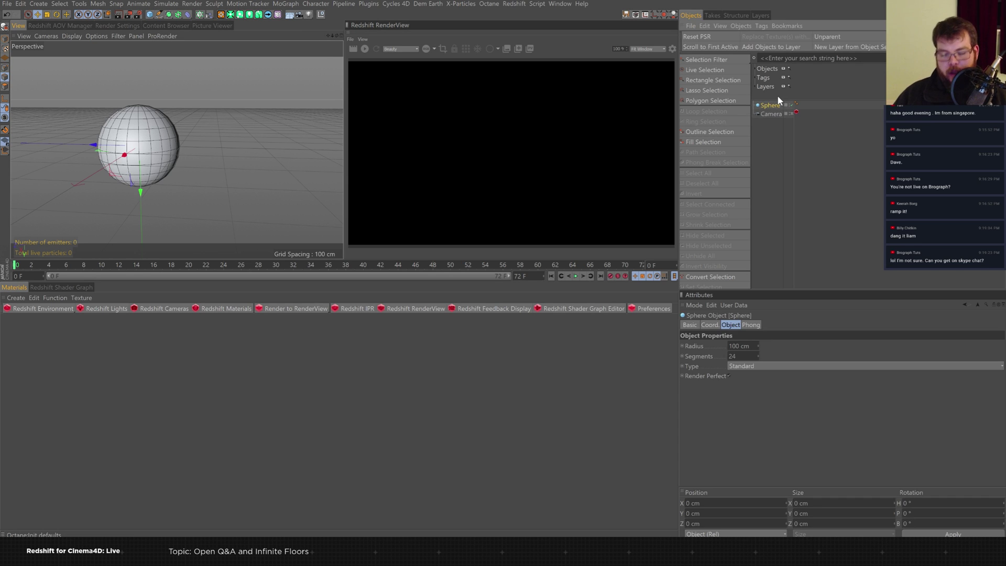
pyautogui.press('Delete')
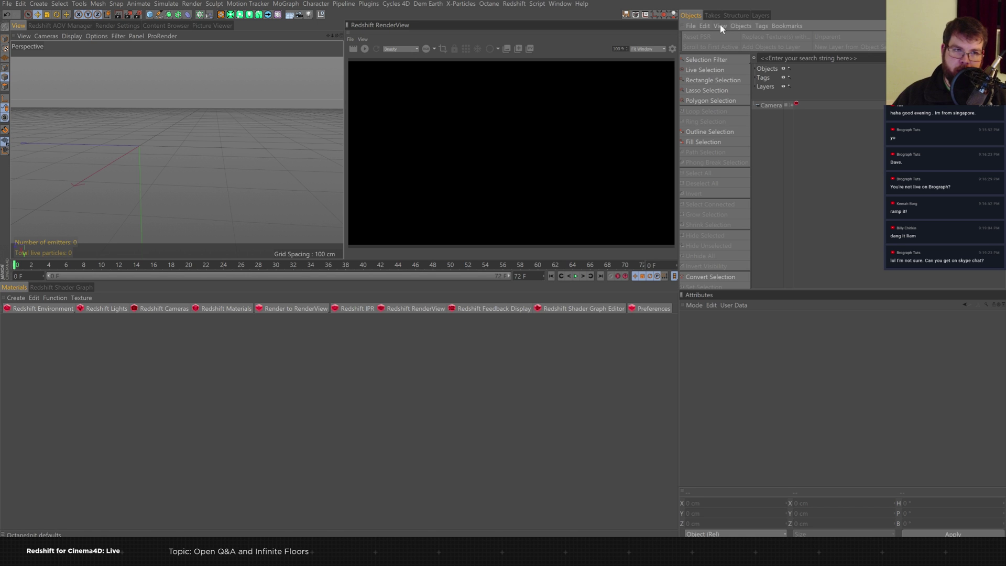
# Merge Rick.c4d from the Rick_FBX folder into the scene, searching the 02_3D library to find it.
pyautogui.click(692, 26)
pyautogui.click(708, 40)
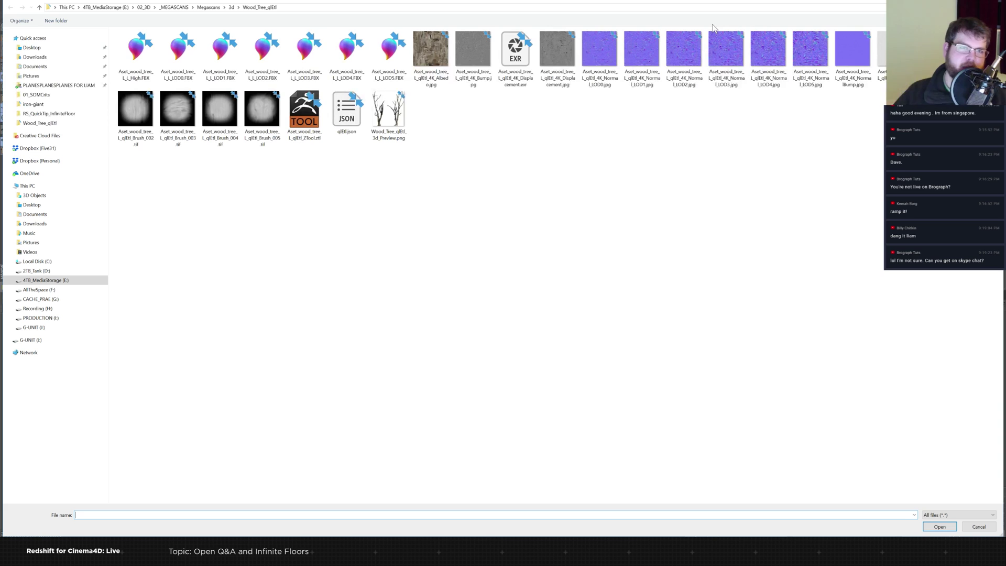
pyautogui.click(143, 8)
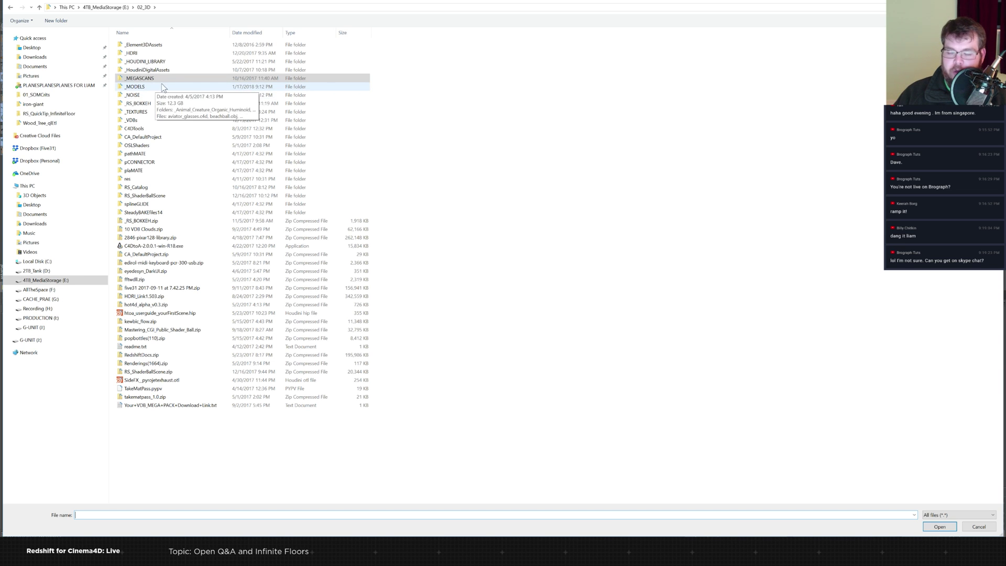
pyautogui.click(148, 86)
pyautogui.doubleClick(148, 86)
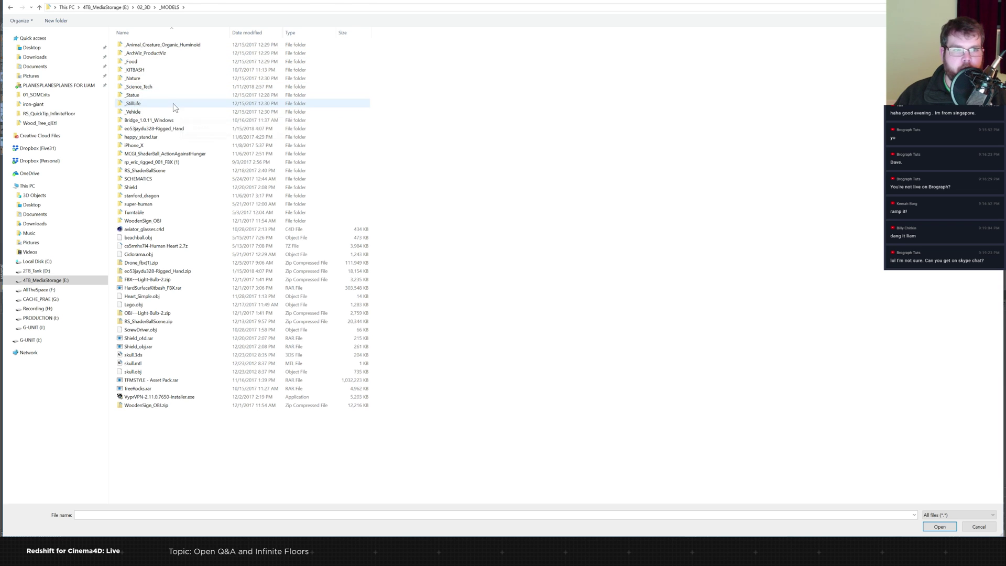
pyautogui.click(144, 8)
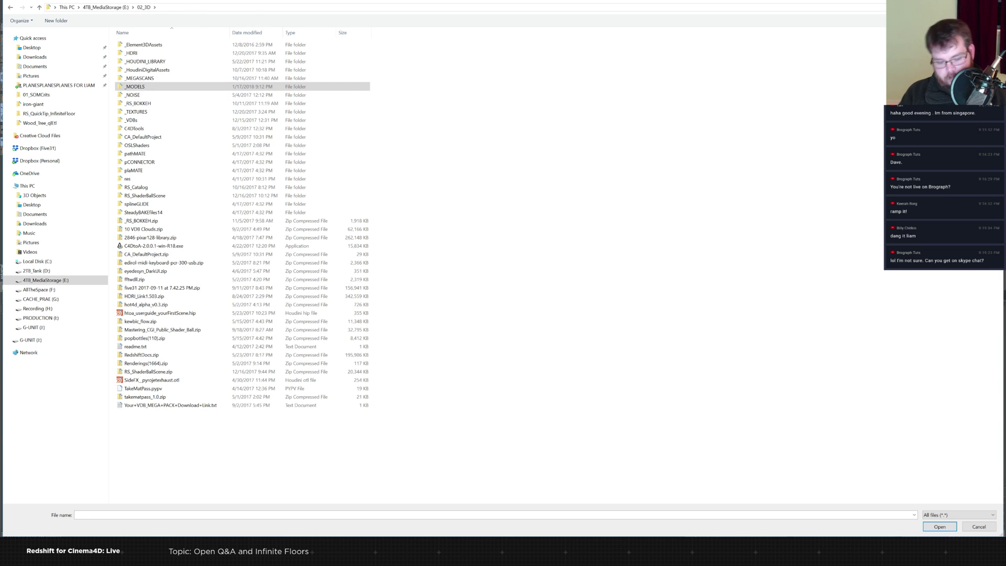
pyautogui.press('Return')
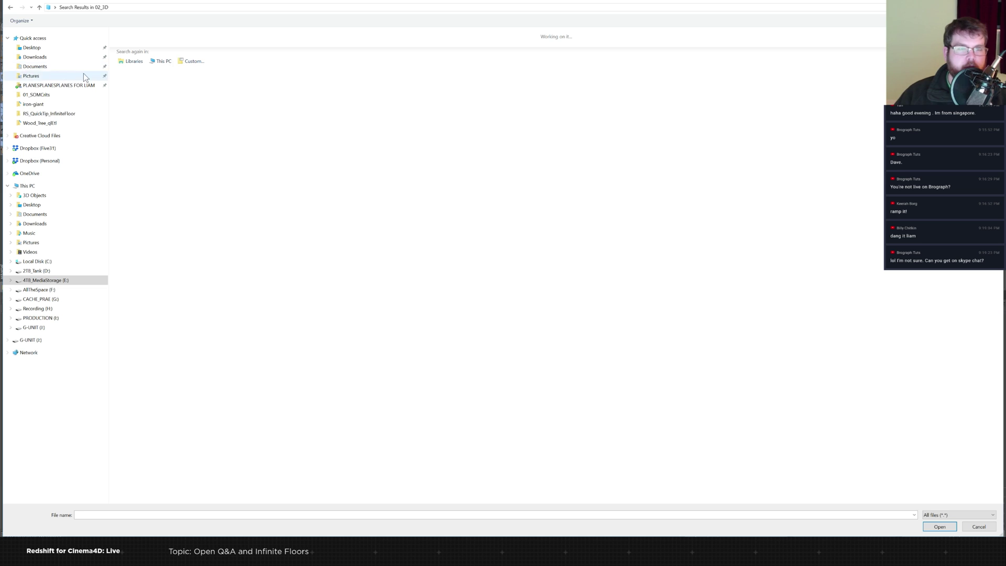
pyautogui.doubleClick(212, 44)
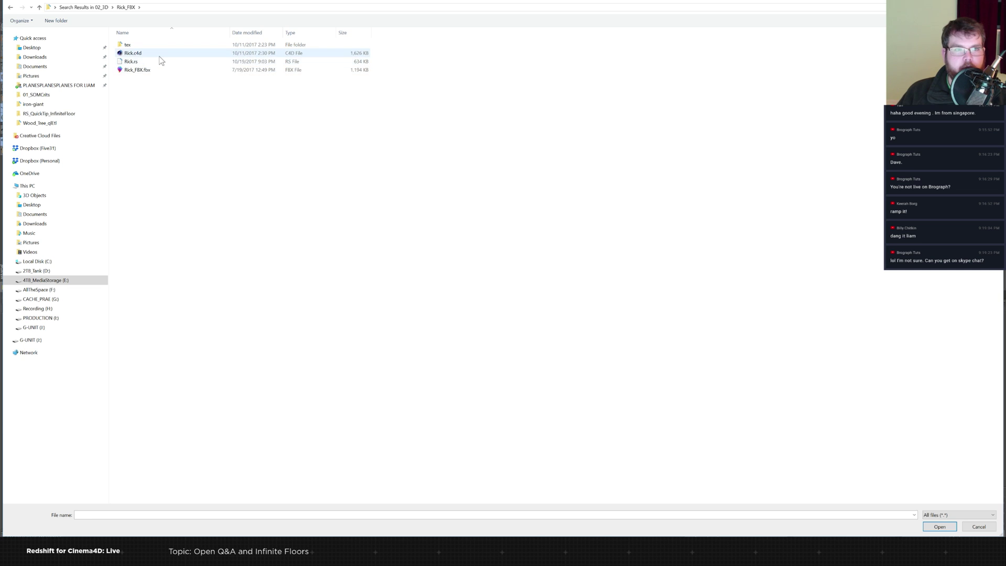
pyautogui.doubleClick(133, 54)
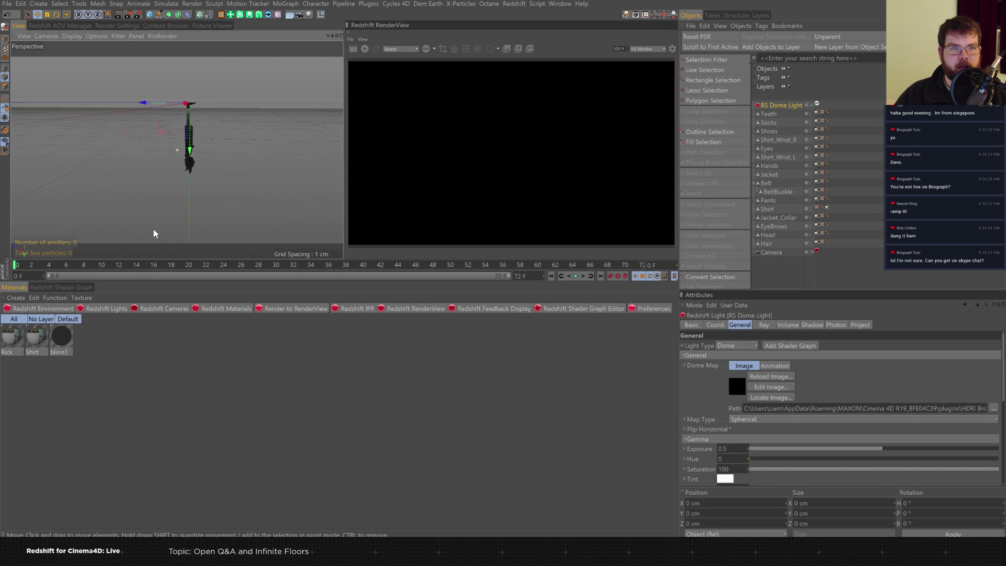
# View the merged character from the front and close in on its head and upper body.
pyautogui.keyDown('alt'); pyautogui.moveTo(202, 130); pyautogui.dragTo(175, 172); pyautogui.keyUp('alt')
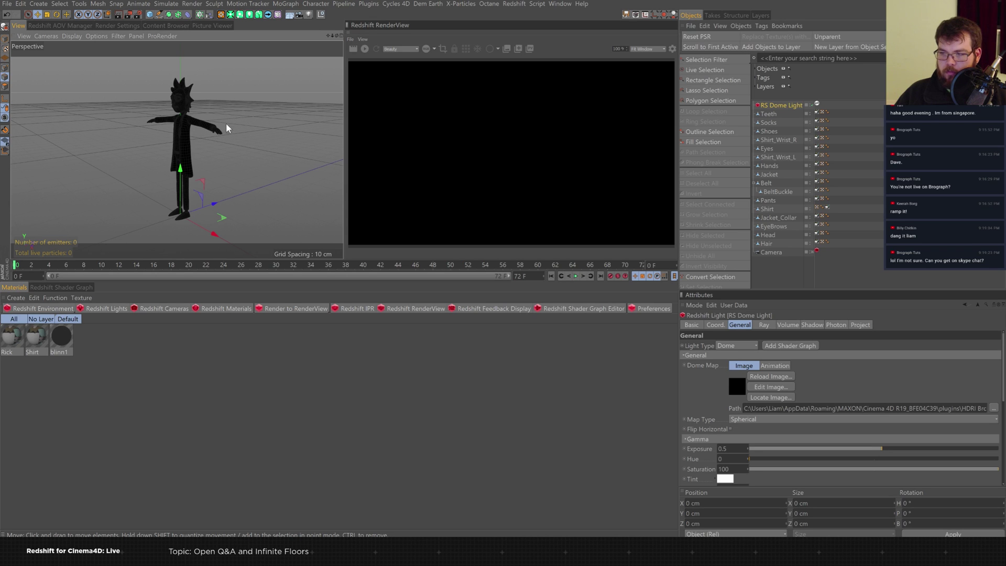
pyautogui.keyDown('alt'); pyautogui.moveTo(215, 131); pyautogui.dragTo(228, 133); pyautogui.keyUp('alt')
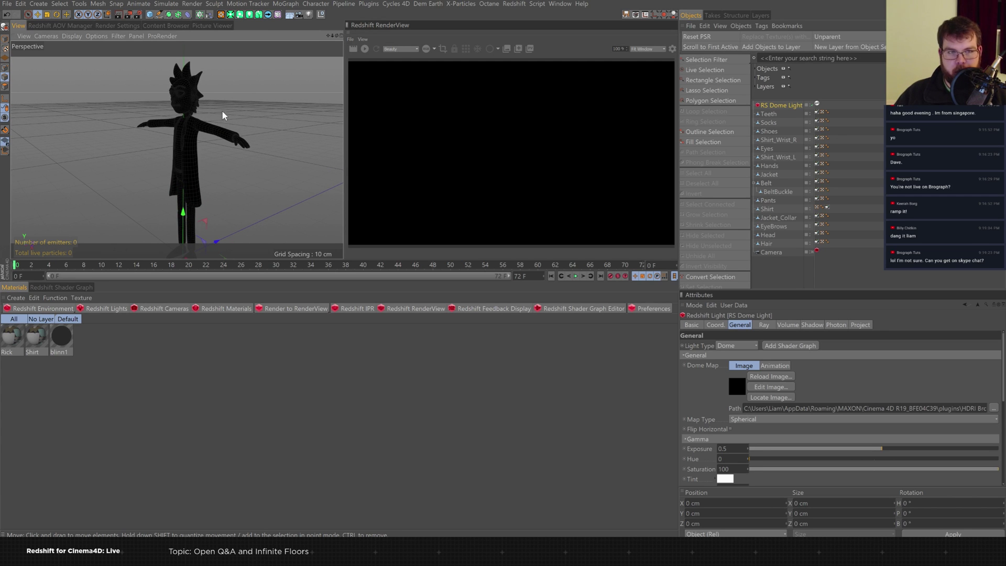
pyautogui.keyDown('alt'); pyautogui.moveTo(195, 123); pyautogui.dragTo(234, 139, button='right'); pyautogui.keyUp('alt')
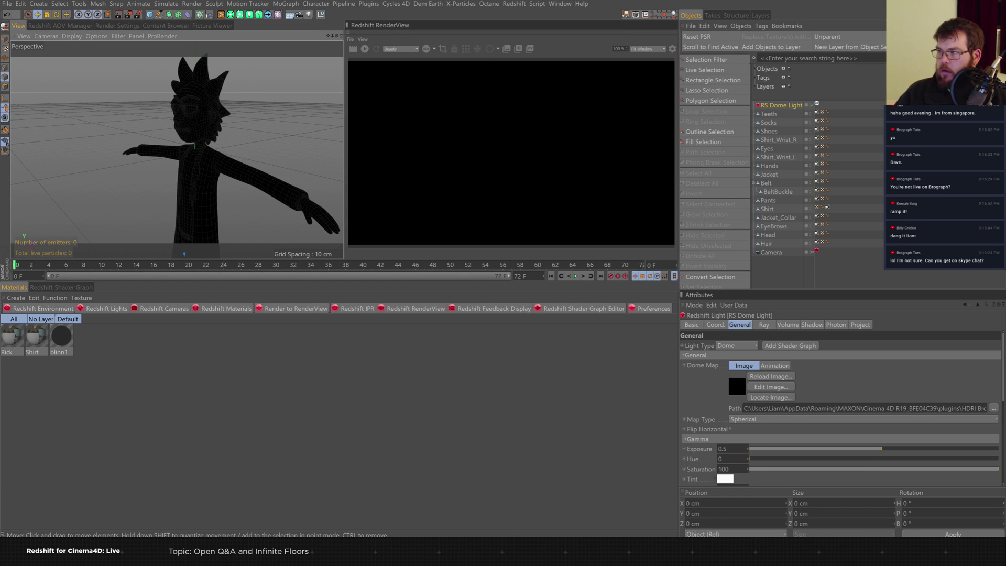
# Switch to the web browser, open YouTube and show the videos page of the Five31 channel.
pyautogui.moveTo(1004, 57); pyautogui.dragTo(210, 0)
pyautogui.write('youtube')
pyautogui.press('Return')
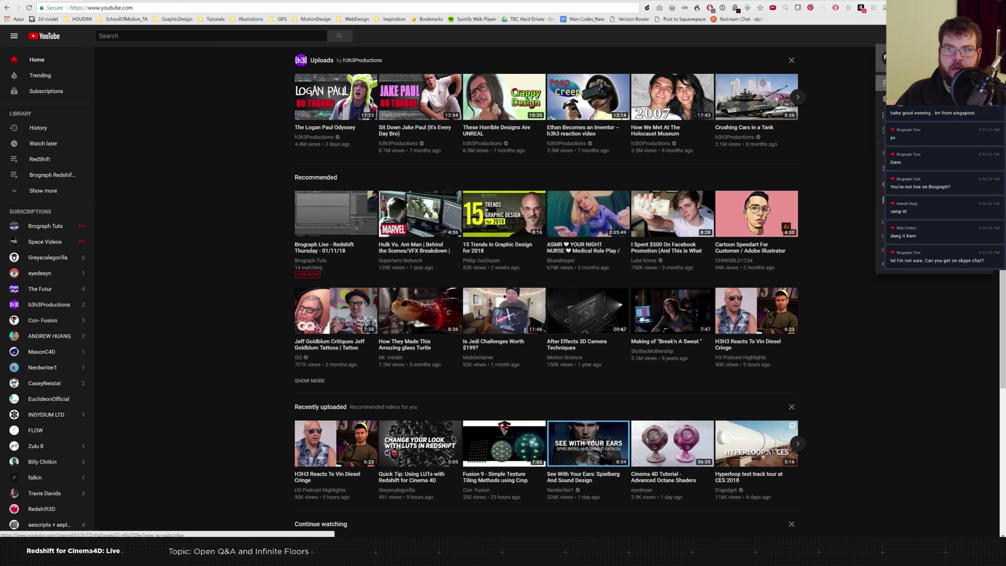
pyautogui.click(881, 83)
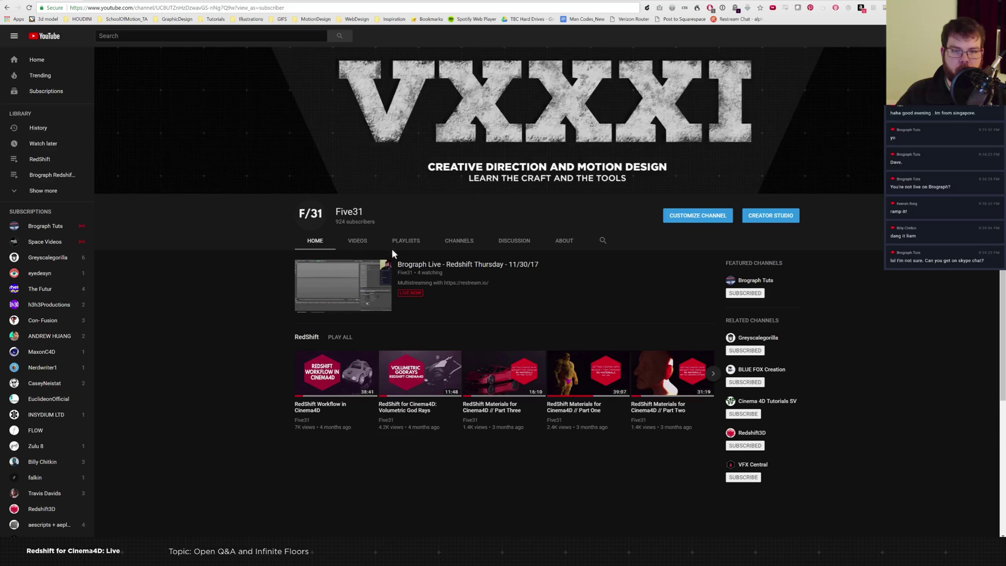
pyautogui.click(356, 242)
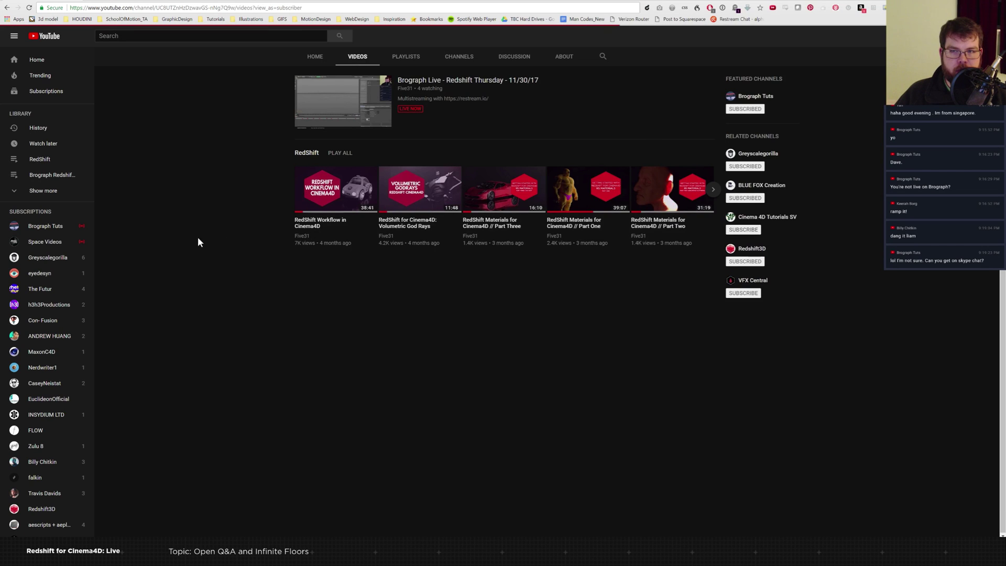
# Look through the uploaded Redshift tutorials on the channel's videos page, down to the oldest ones.
pyautogui.scroll(-1, 218, 354)
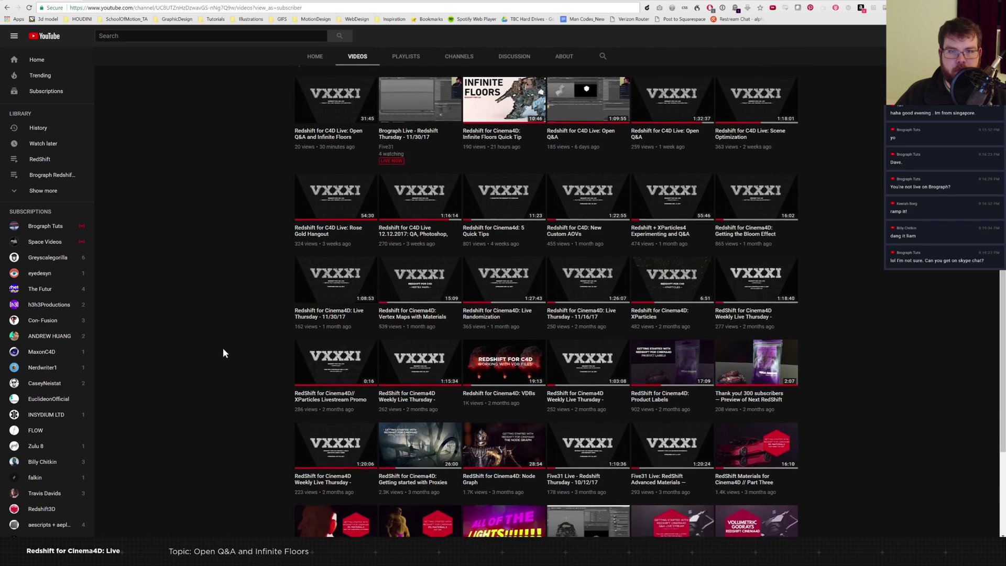
pyautogui.scroll(-1, 224, 347)
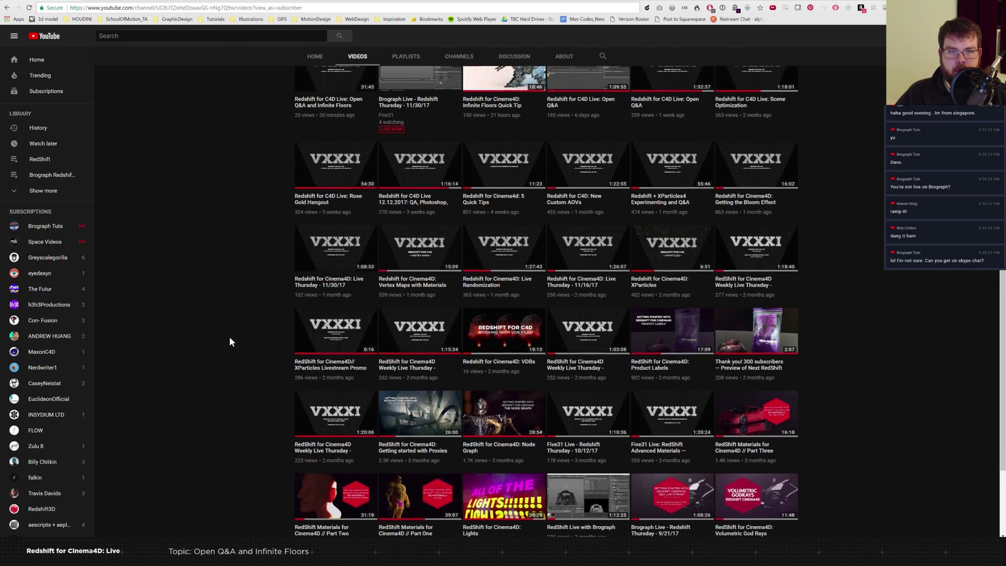
pyautogui.scroll(2, 231, 336)
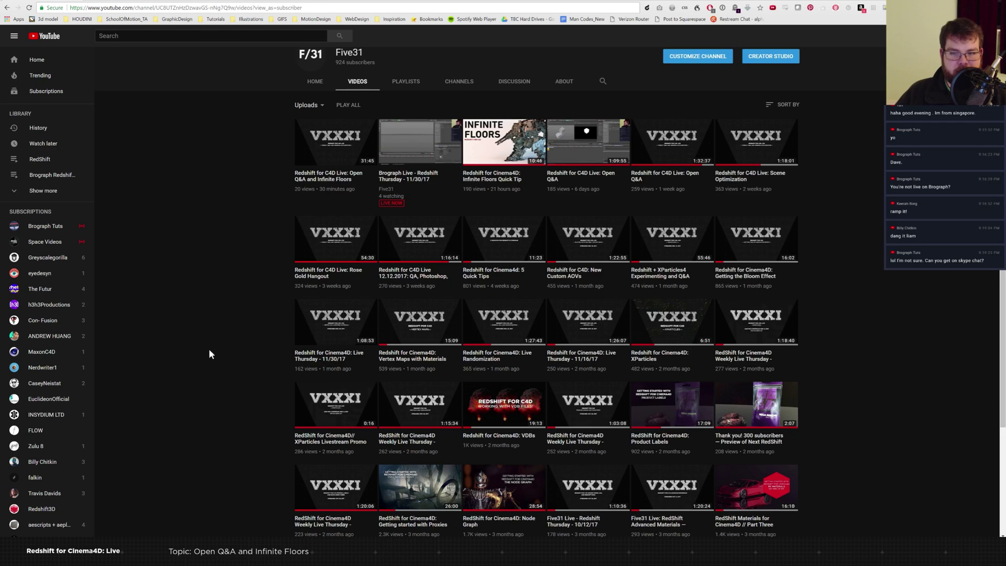
pyautogui.scroll(-4, 227, 310)
pyautogui.scroll(4, 227, 341)
pyautogui.scroll(-1, 231, 334)
pyautogui.scroll(-3, 230, 336)
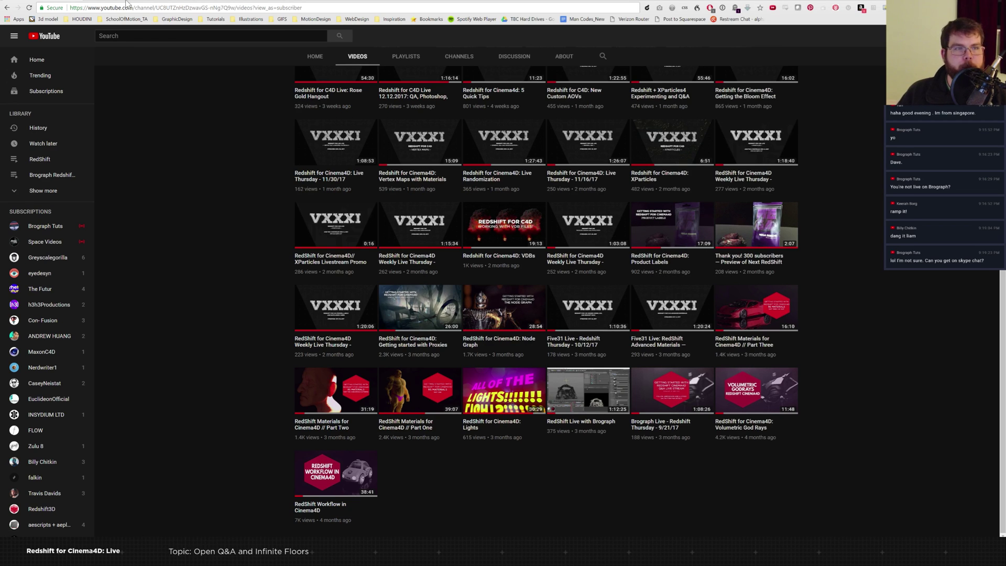
# Switch back to Cinema 4D and start the Redshift IPR render of the Rick character.
pyautogui.hotkey('alt', 'Tab')
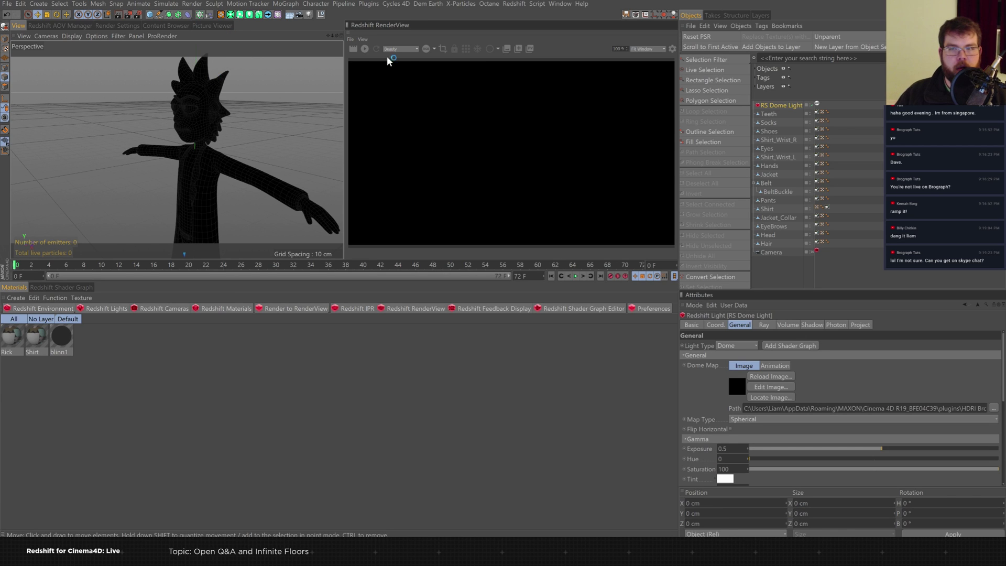
pyautogui.click(364, 49)
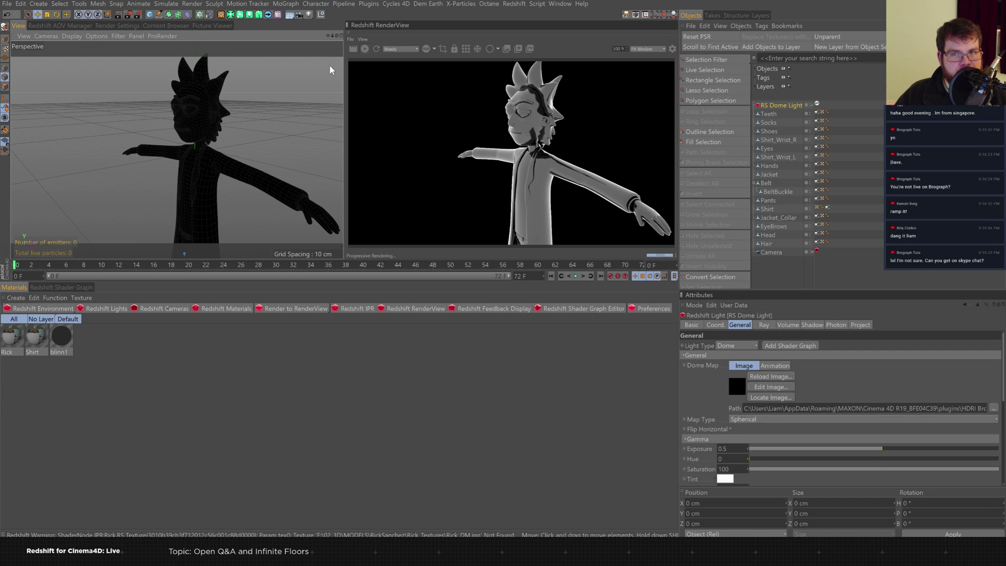
pyautogui.click(690, 26)
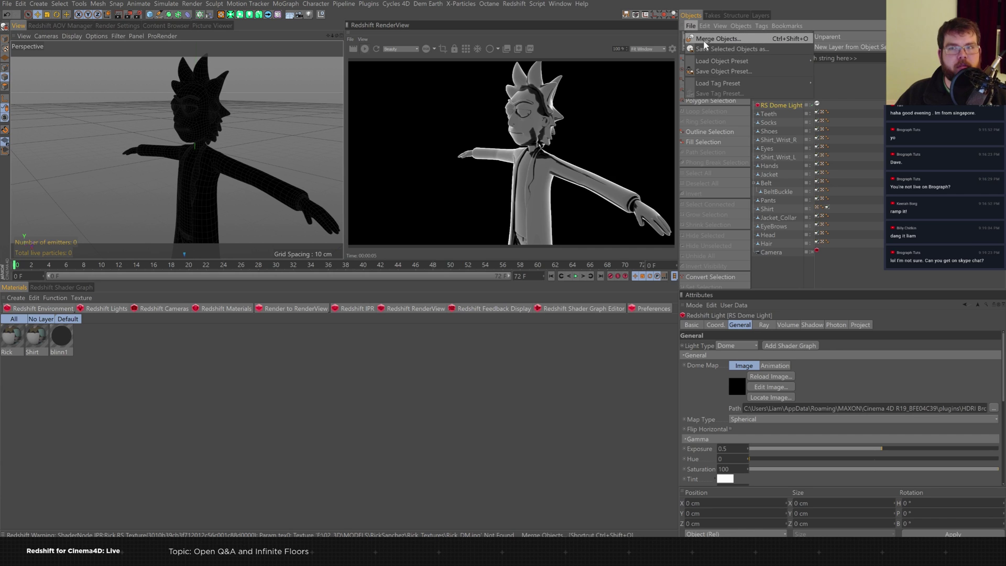
pyautogui.click(708, 40)
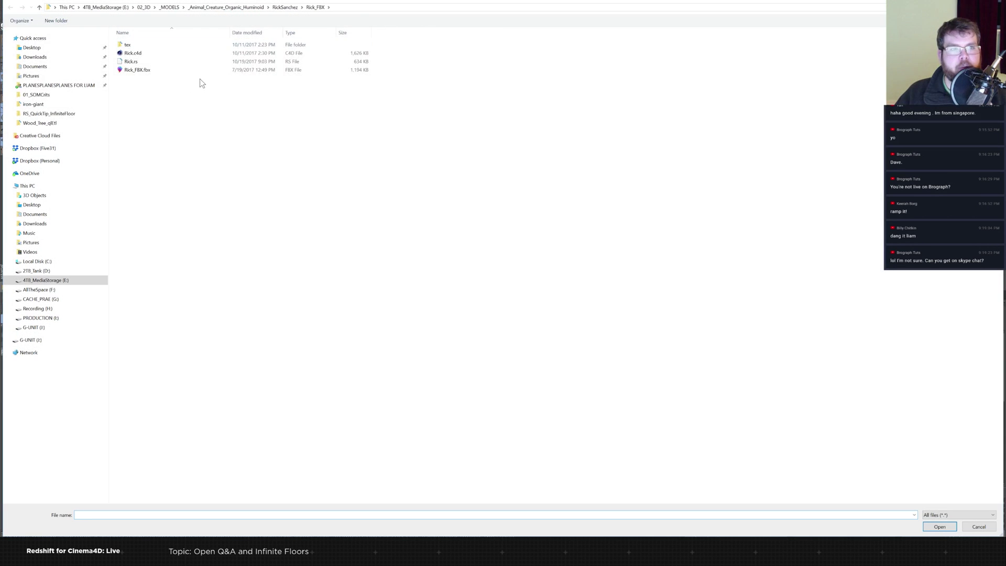
pyautogui.click(281, 8)
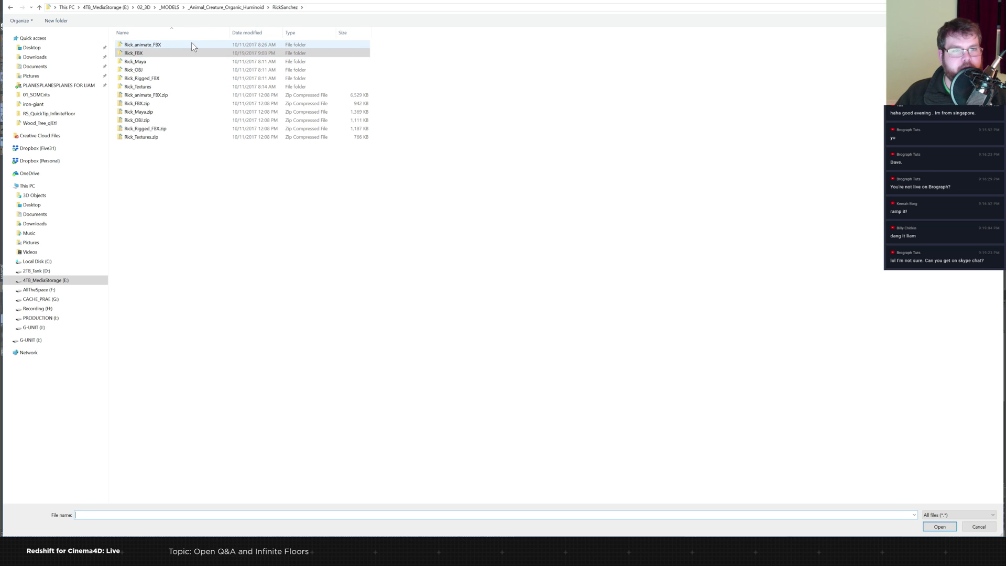
pyautogui.doubleClick(147, 85)
pyautogui.click(286, 6)
pyautogui.click(260, 8)
pyautogui.click(169, 8)
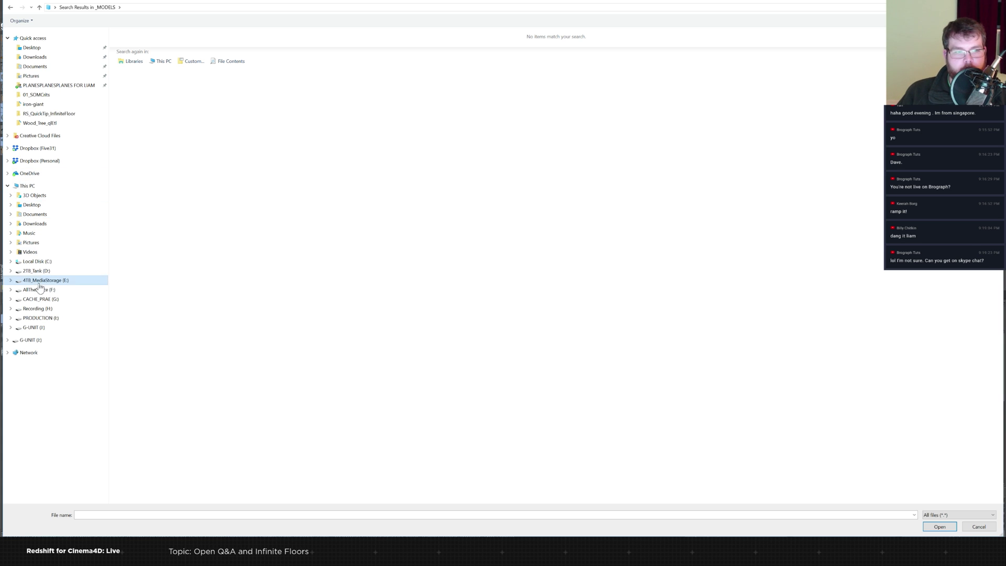
pyautogui.click(31, 185)
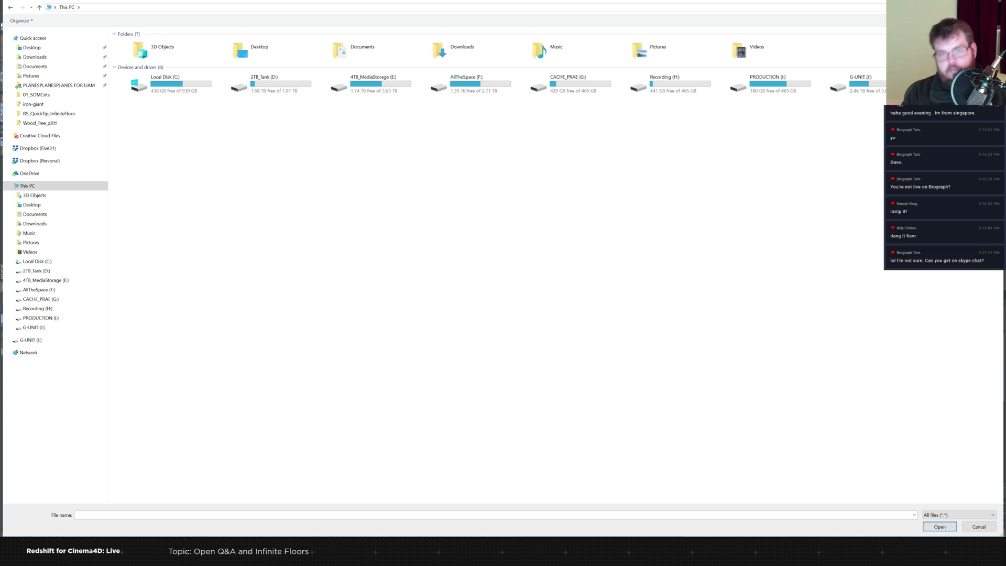
pyautogui.press('Return')
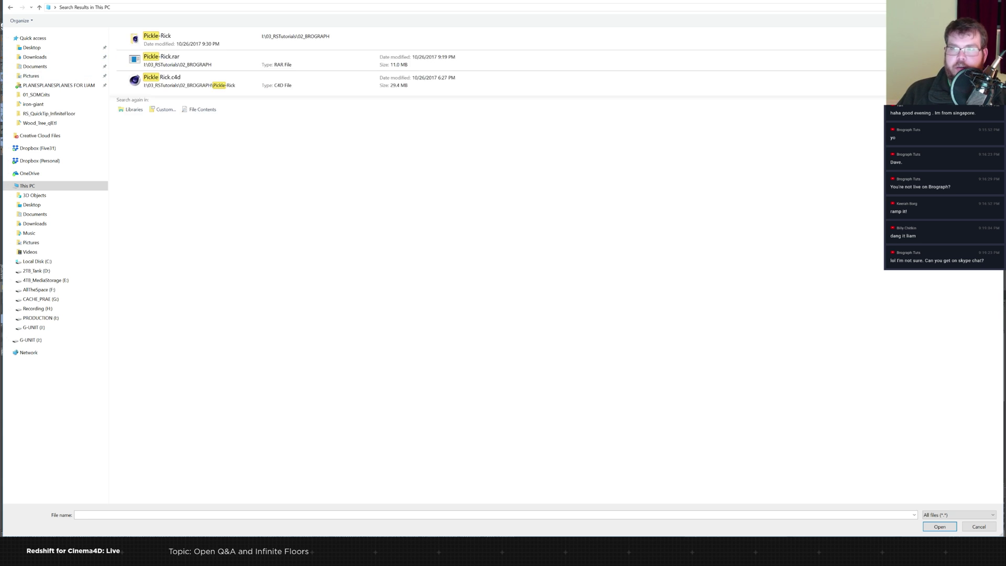
pyautogui.press('Escape')
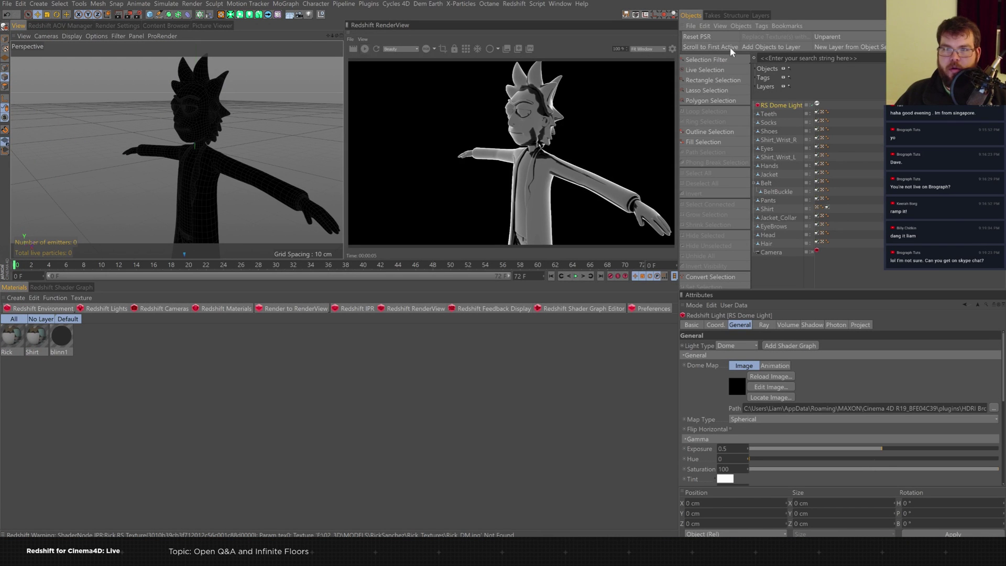
# Merge Pickle Rick.c4d from the Pickle-Rick folder into the scene, searching This PC for "Pickle" to find it.
pyautogui.click(690, 26)
pyautogui.click(702, 42)
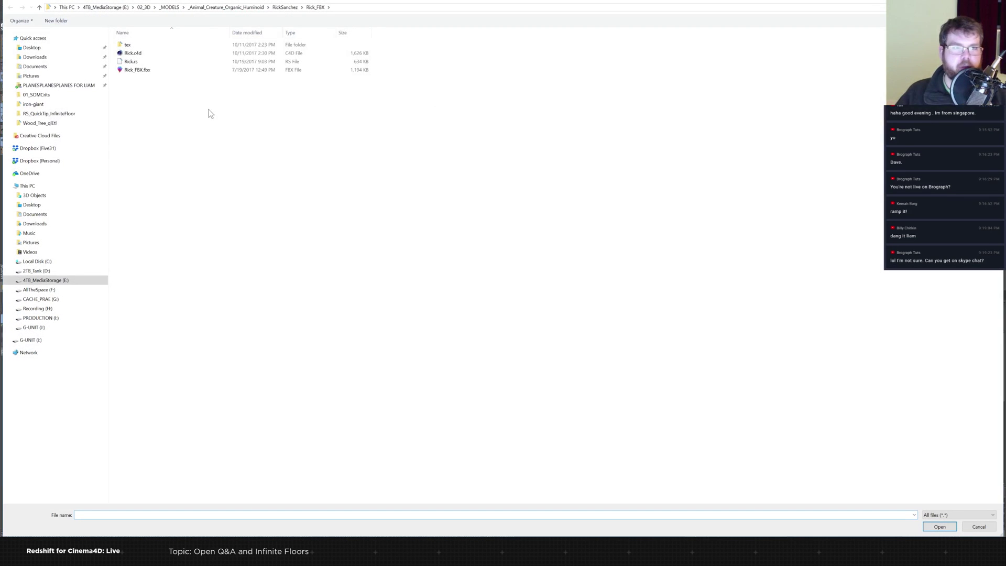
pyautogui.click(27, 186)
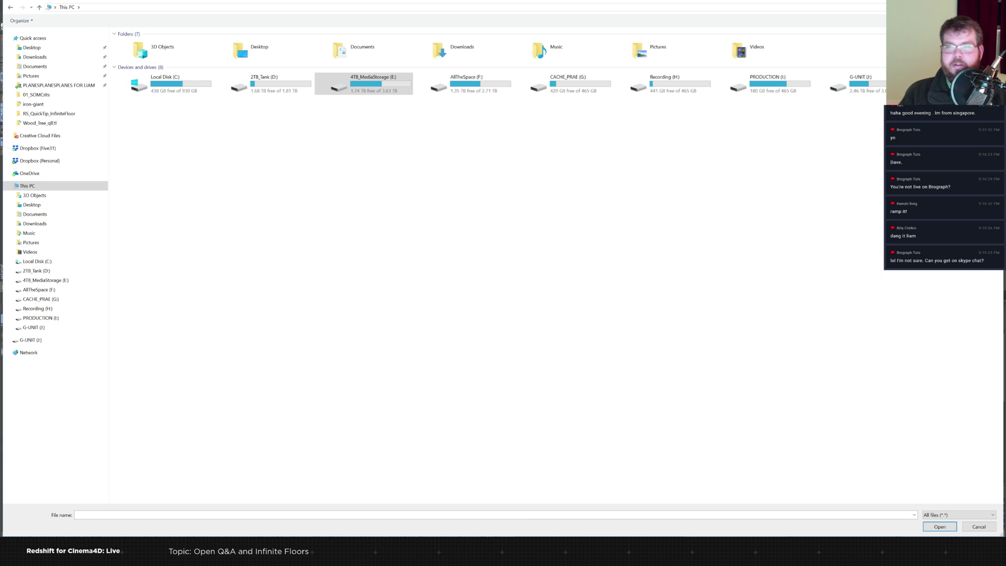
pyautogui.press('Return')
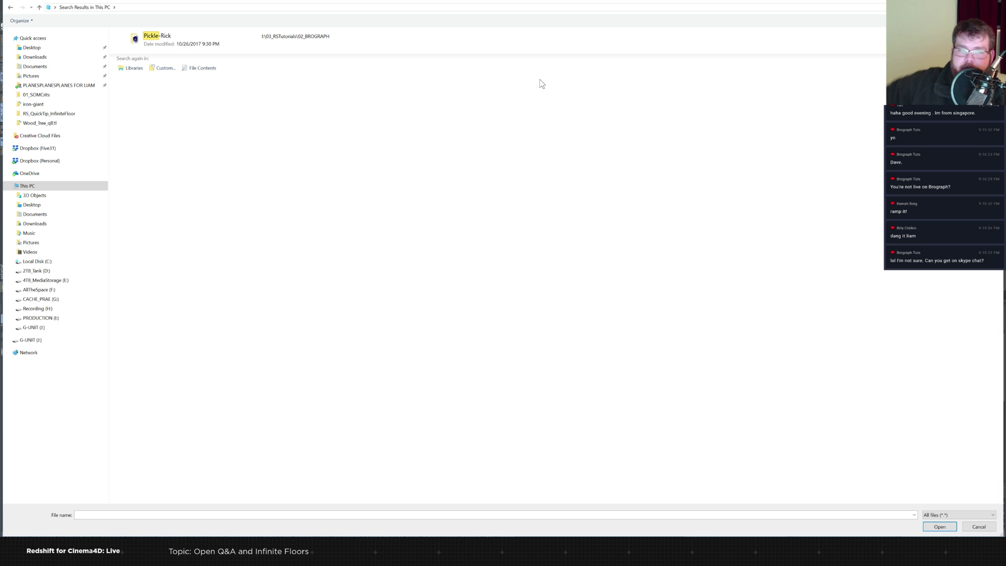
pyautogui.doubleClick(157, 46)
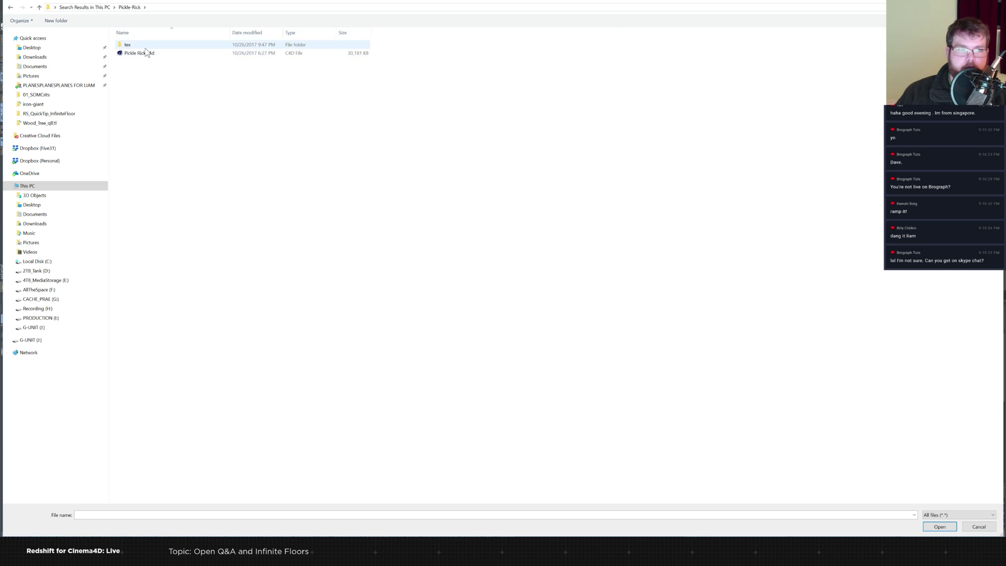
pyautogui.doubleClick(151, 55)
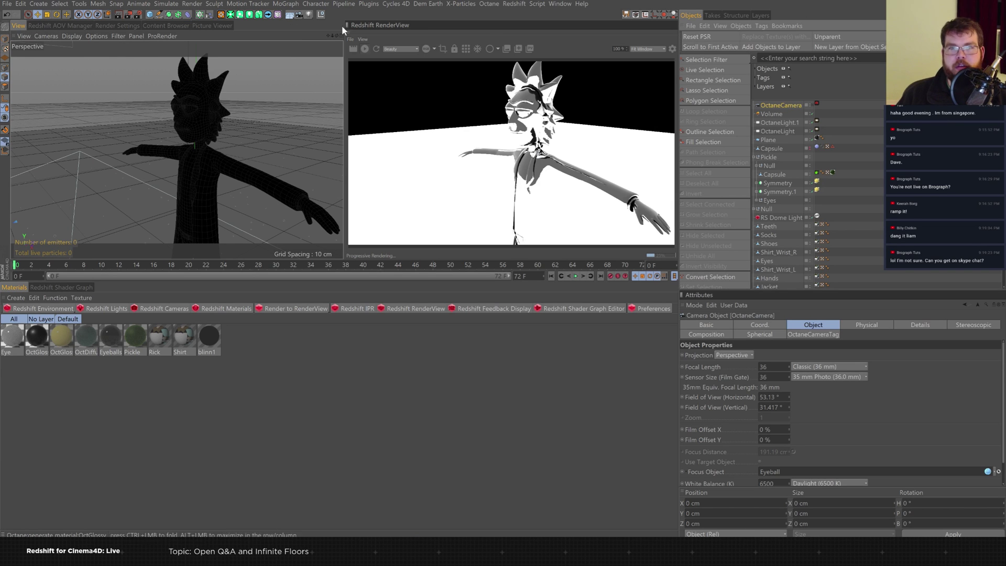
# Open Pickle Rick.c4d from 03_RSTutorials\02_BROGRAPH\Pickle-Rick as its own project and enlarge the viewport and render view area.
pyautogui.click(8, 4)
pyautogui.click(20, 26)
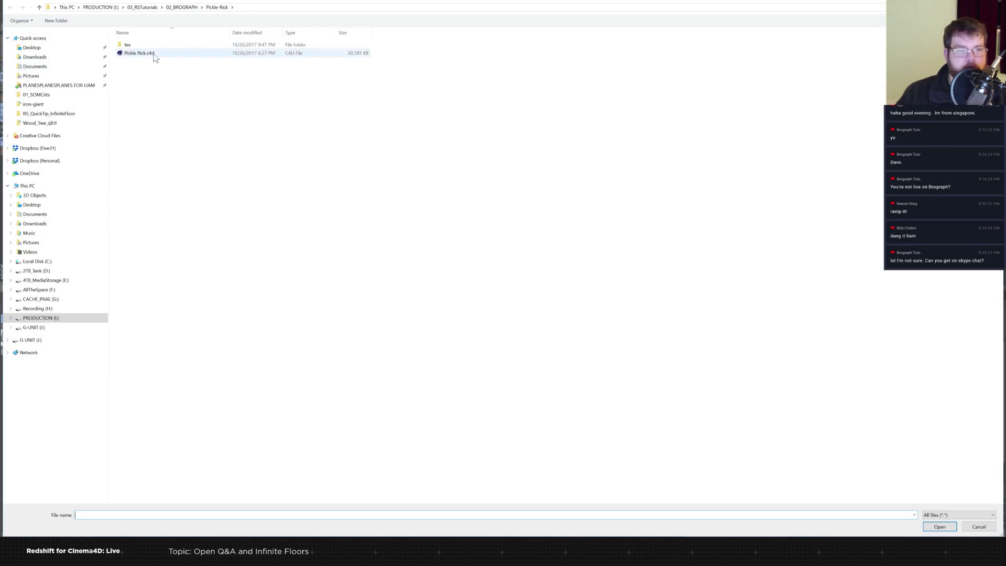
pyautogui.click(150, 8)
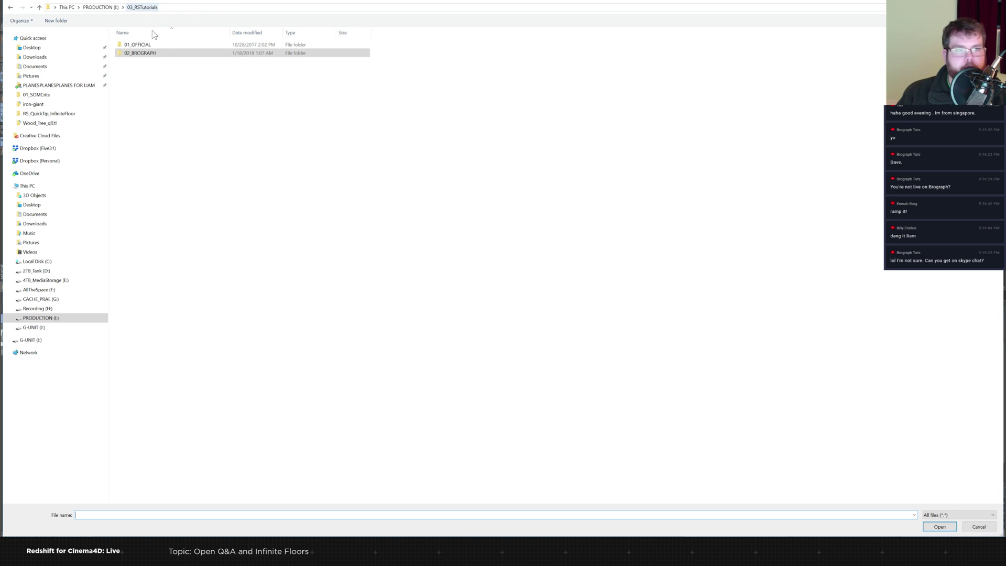
pyautogui.click(102, 7)
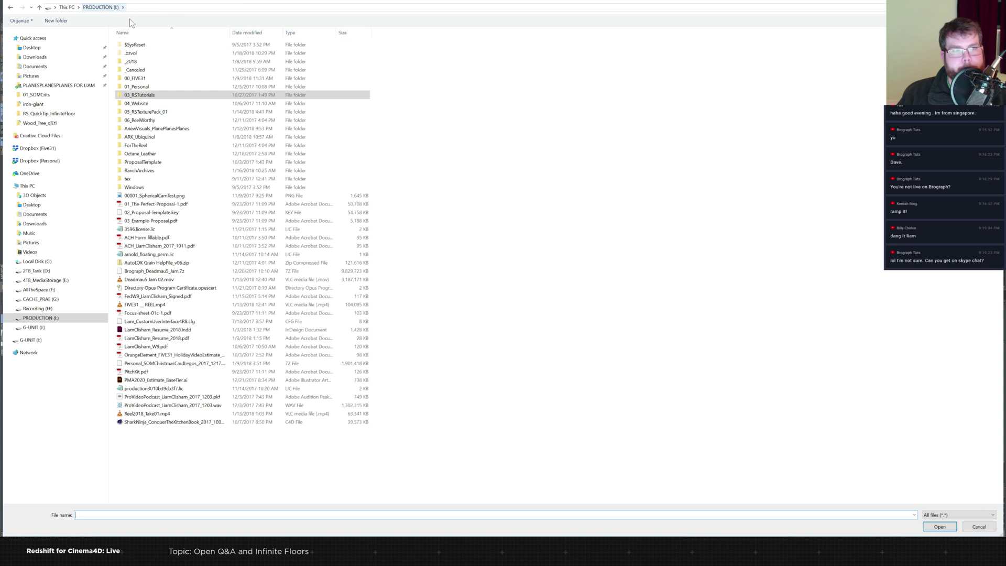
pyautogui.doubleClick(139, 94)
pyautogui.doubleClick(134, 53)
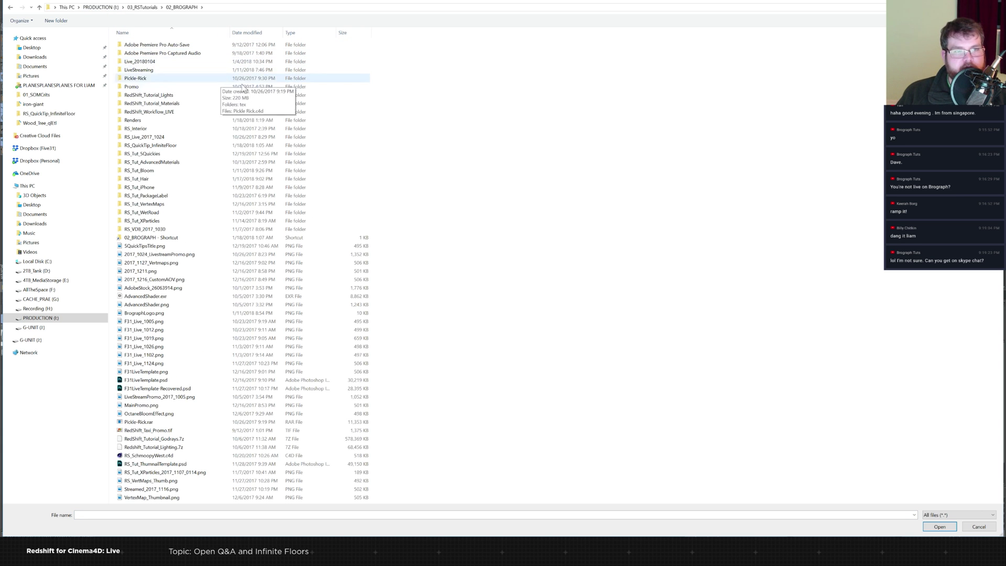
pyautogui.doubleClick(148, 79)
pyautogui.doubleClick(143, 55)
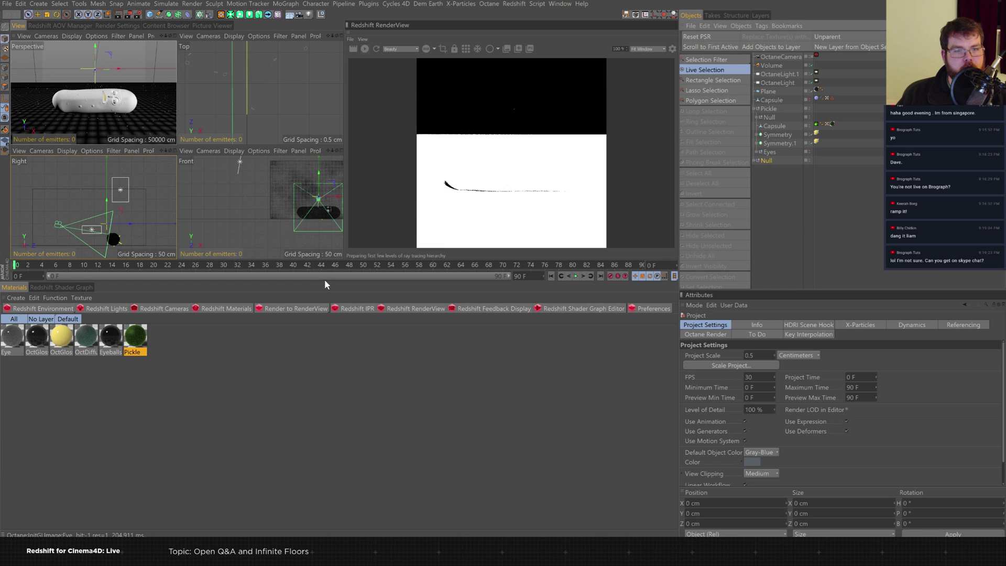
pyautogui.moveTo(325, 282); pyautogui.dragTo(329, 342)
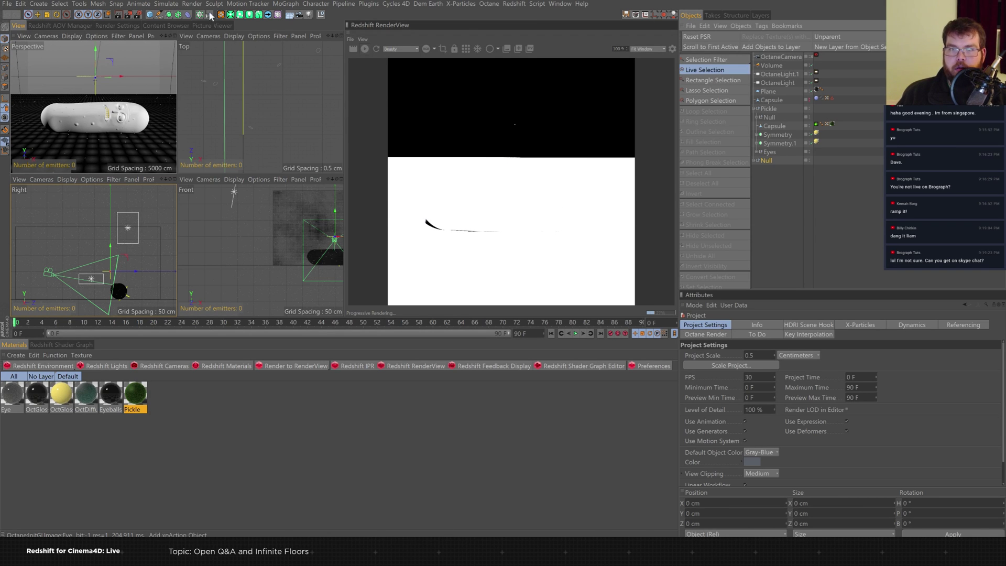
# Open Personal_Smoke_2017_1026.c4d from the RS_Live_2017_1024 folder, sorting the 02_BROGRAPH folder by date modified to find it.
pyautogui.click(6, 4)
pyautogui.click(13, 31)
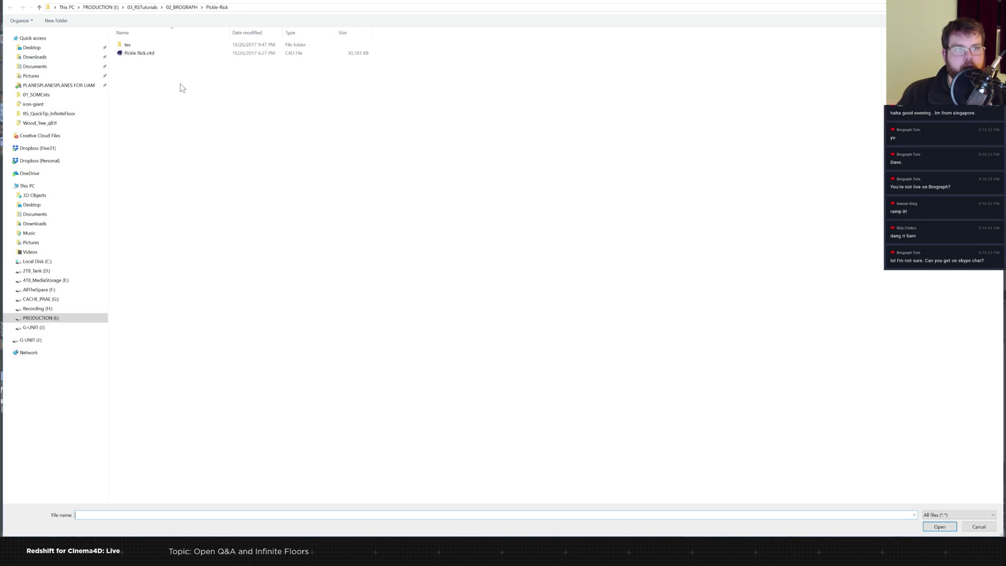
pyautogui.click(184, 7)
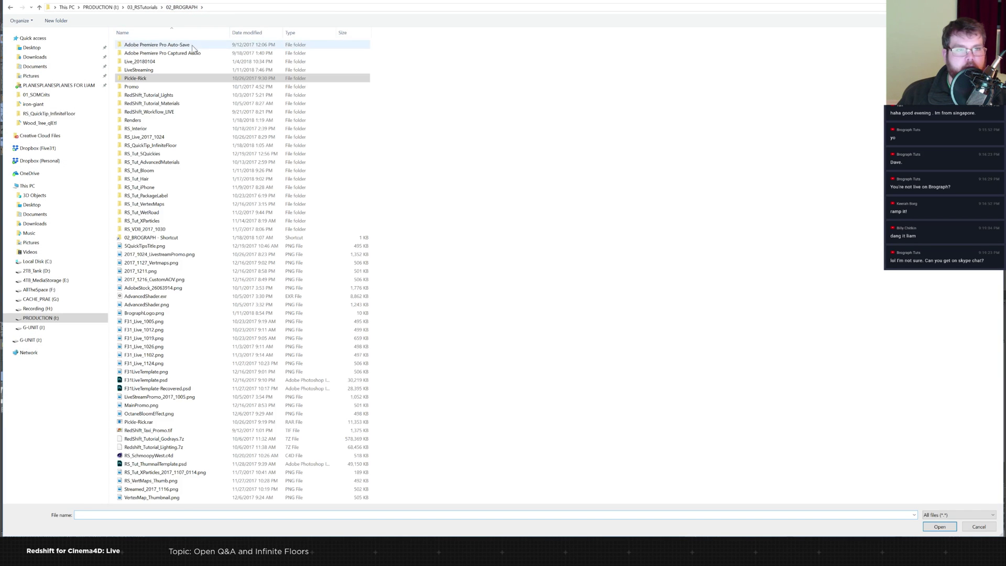
pyautogui.doubleClick(148, 61)
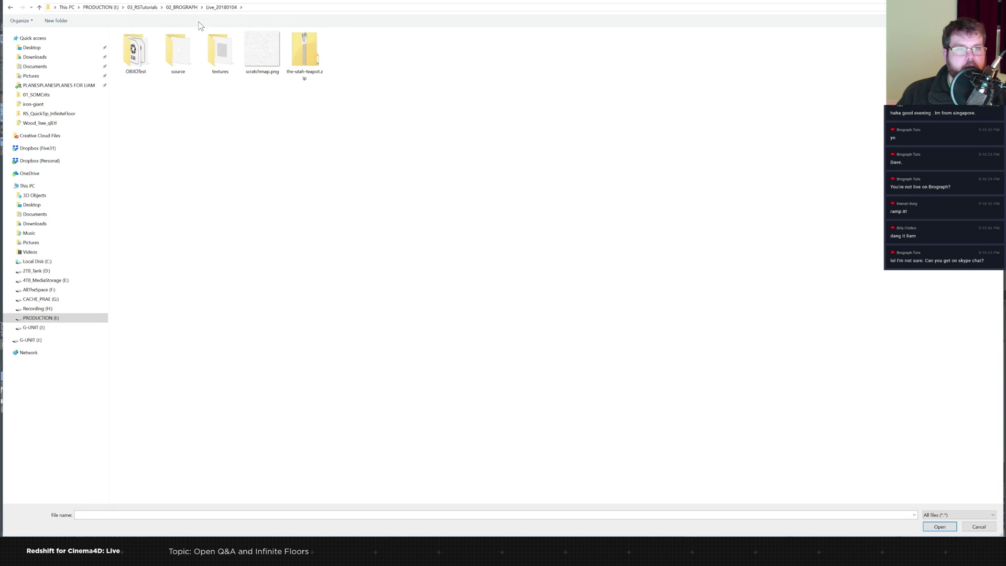
pyautogui.click(184, 8)
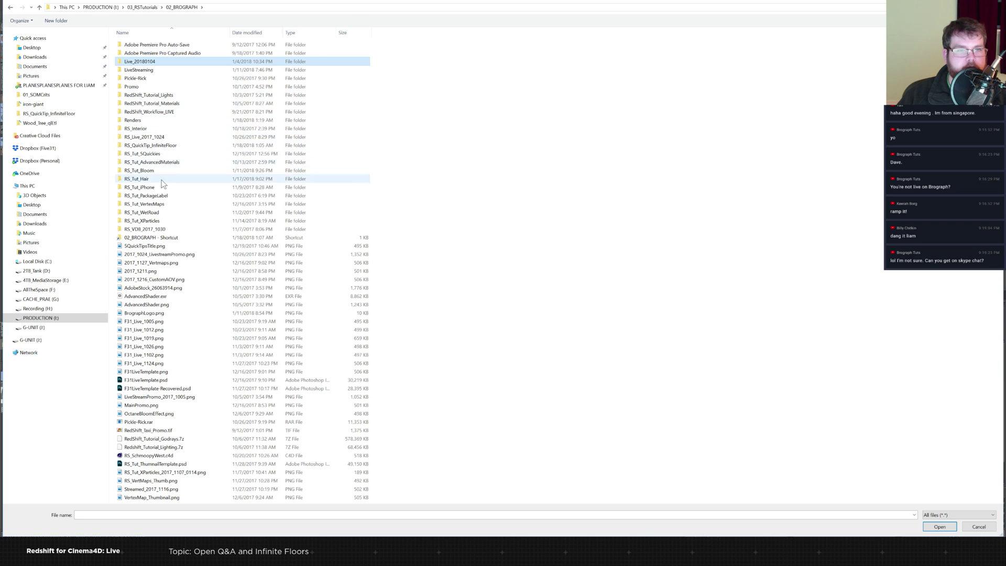
pyautogui.click(237, 37)
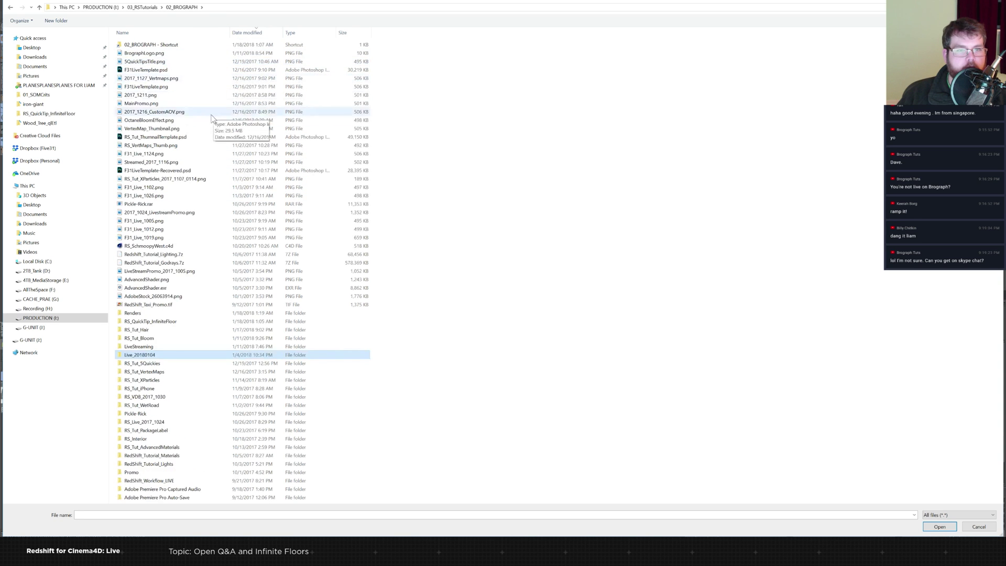
pyautogui.moveTo(152, 355); pyautogui.dragTo(369, 372, button='right')
pyautogui.press('Escape')
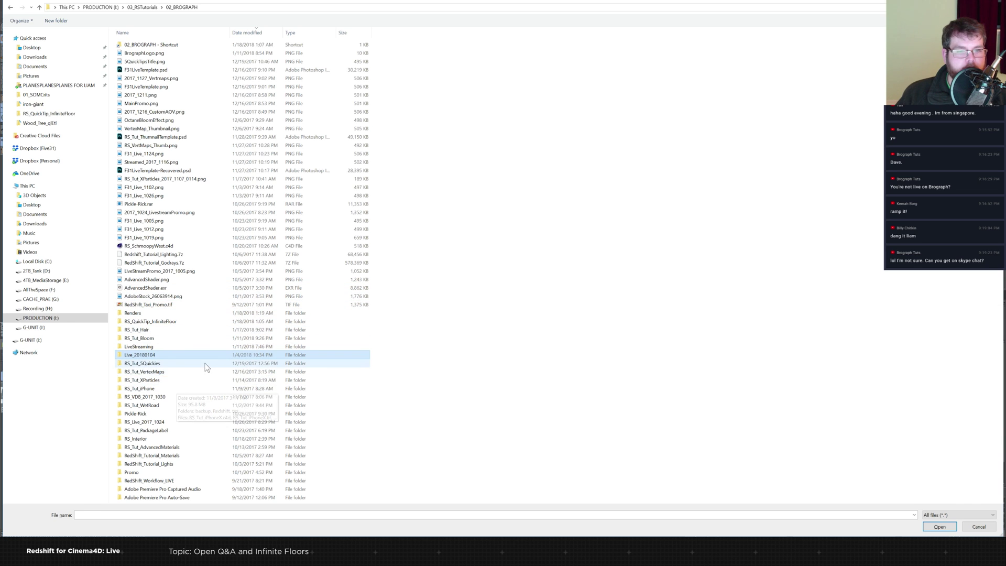
pyautogui.doubleClick(181, 422)
pyautogui.doubleClick(162, 45)
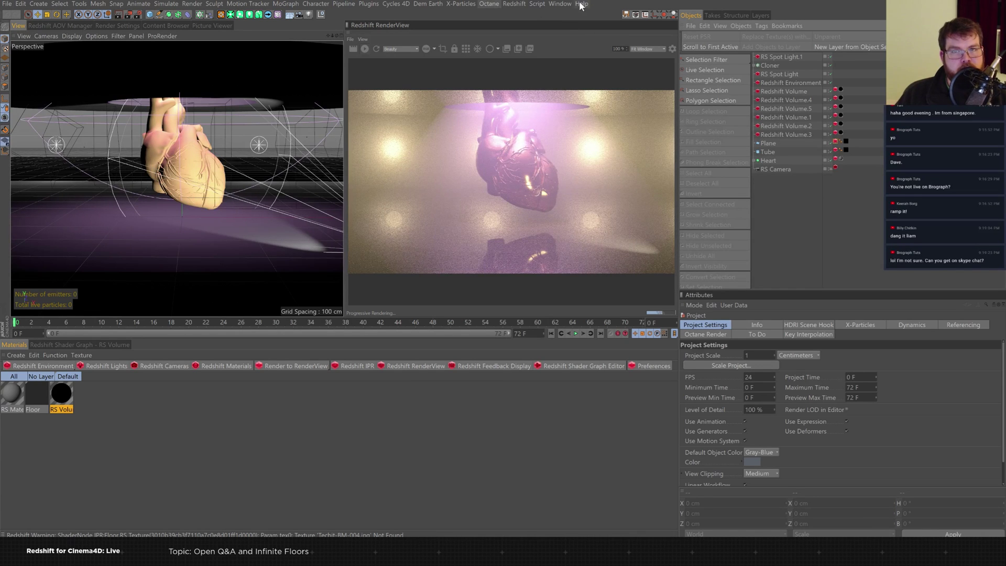
# Start opening another project and select the Pickle-Rick folder inside 02_BROGRAPH.
pyautogui.click(559, 4)
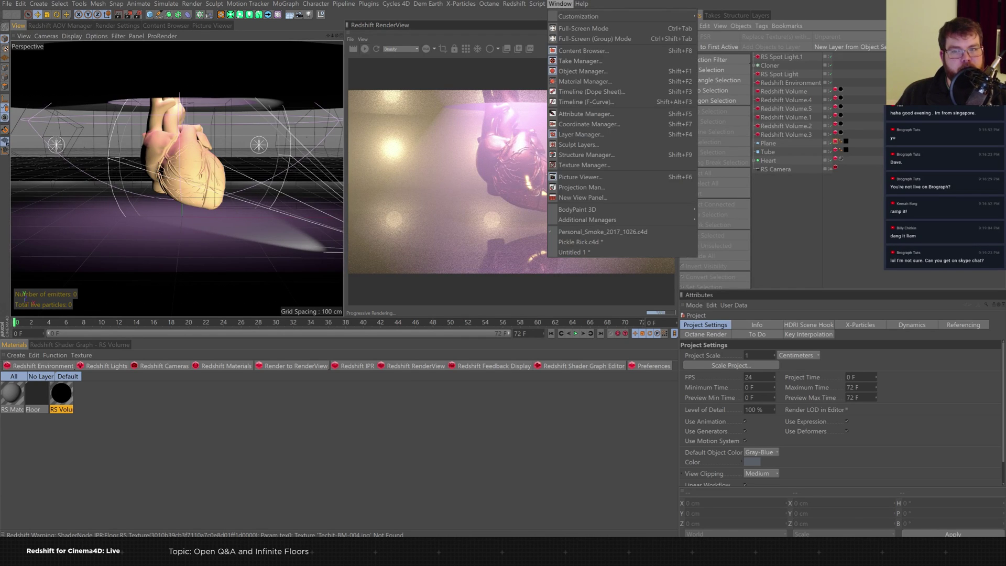
pyautogui.click(559, 4)
pyautogui.click(7, 4)
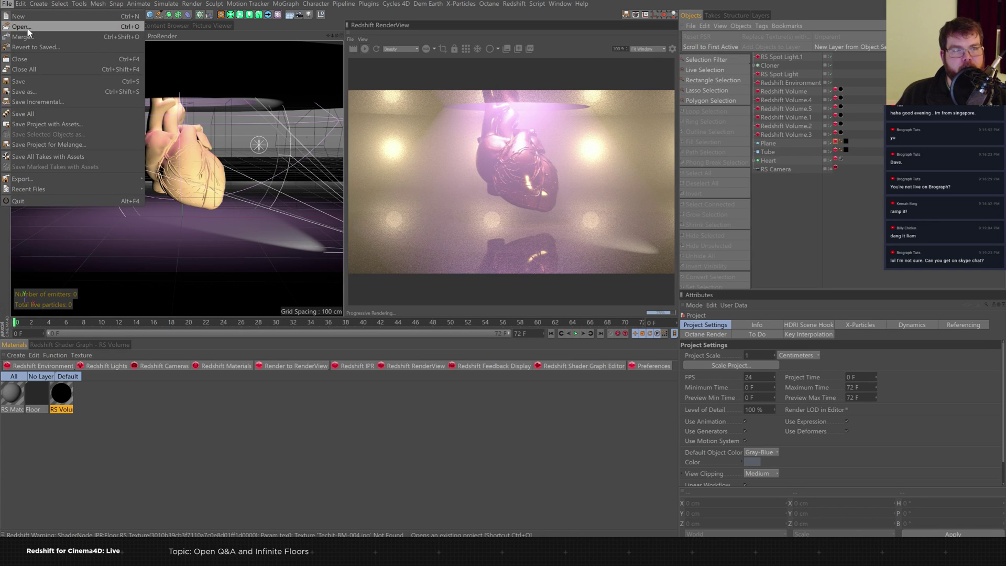
pyautogui.click(27, 27)
pyautogui.click(182, 7)
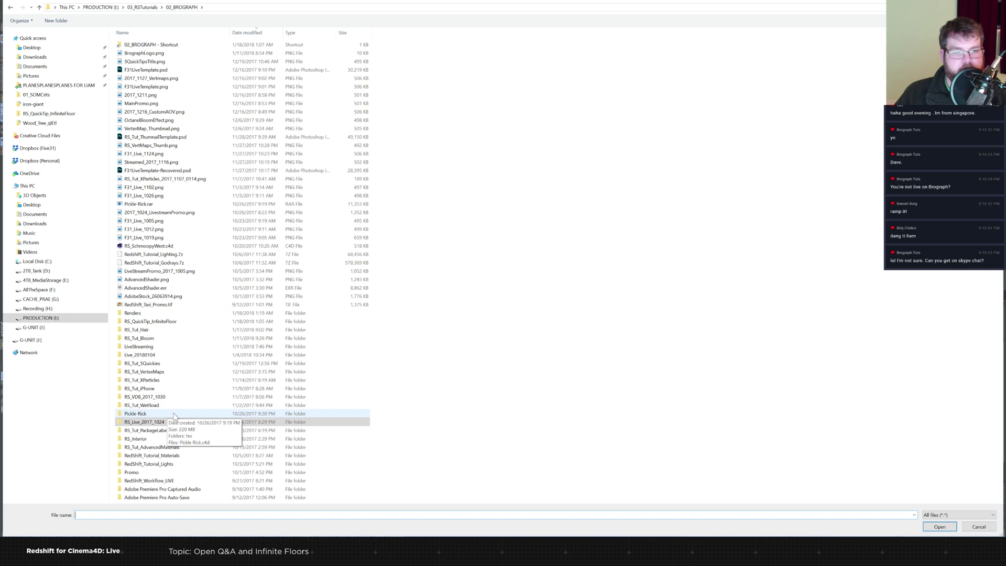
pyautogui.click(140, 414)
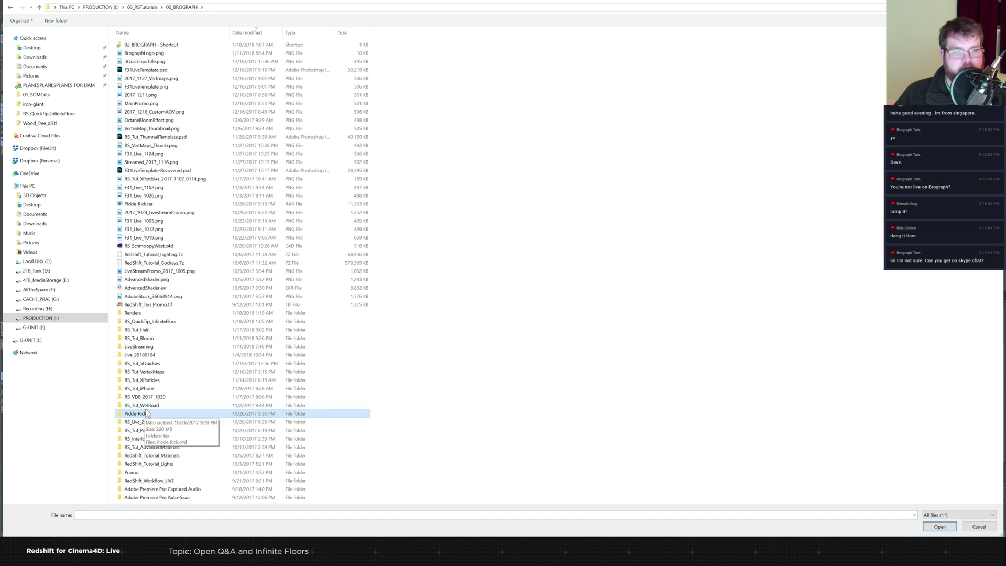